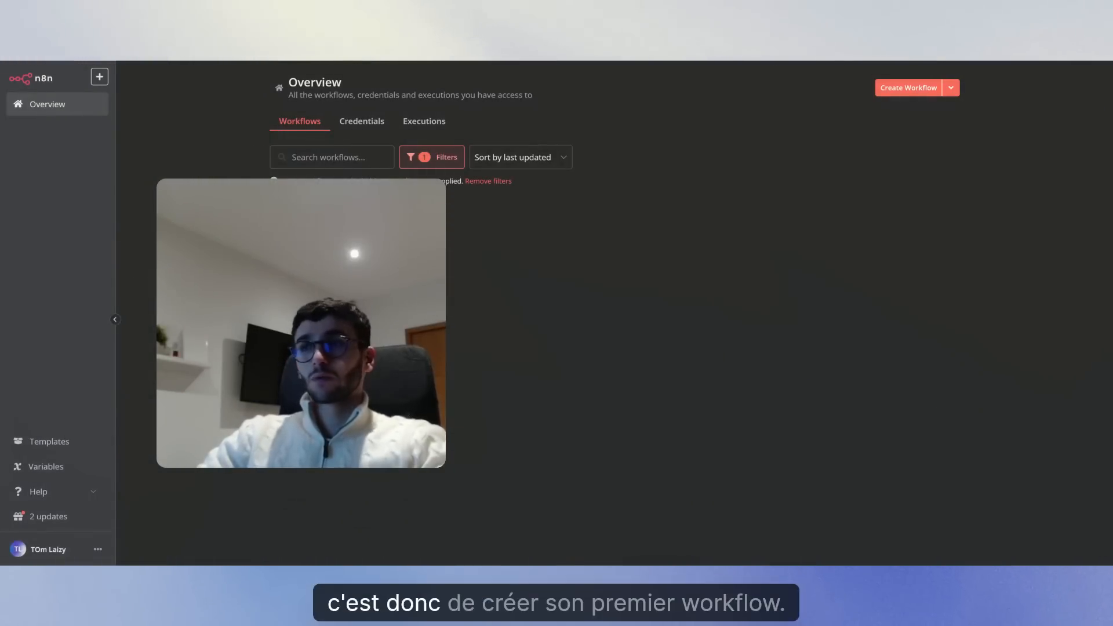
# Create the blank workflow 'My workflow 4' and bring up its trigger chooser.
pyautogui.click(910, 92)
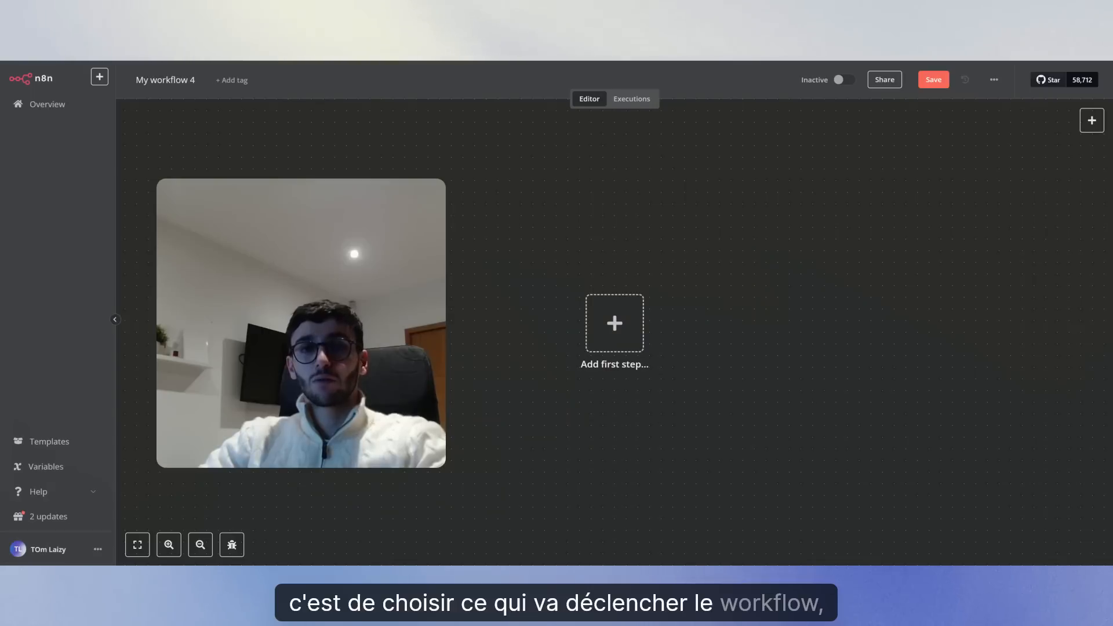
pyautogui.click(618, 325)
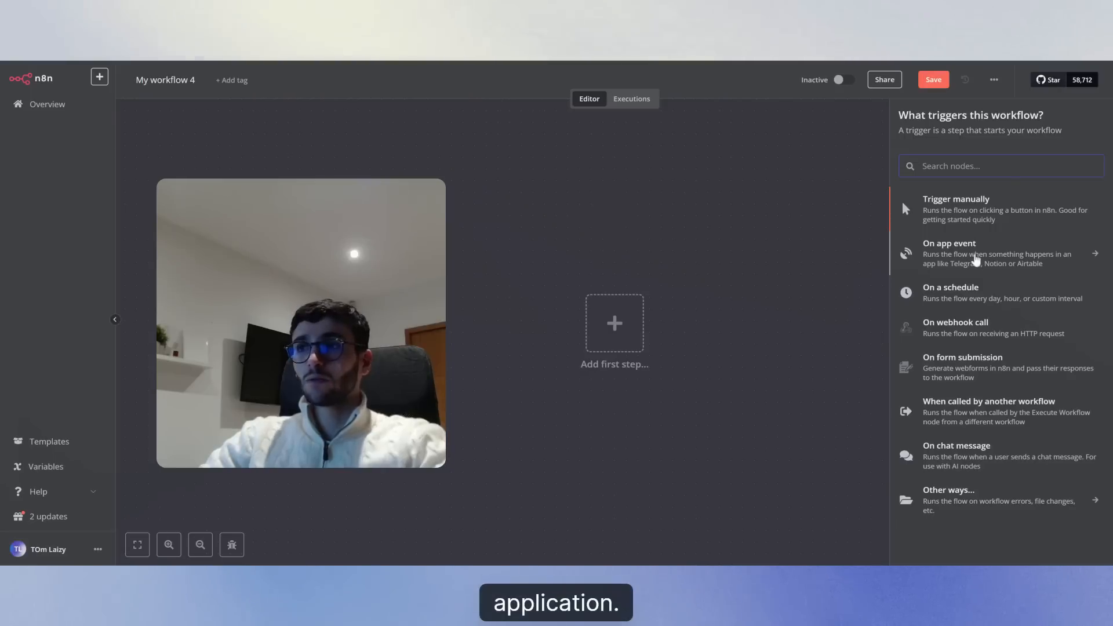
pyautogui.click(975, 260)
pyautogui.write('g')
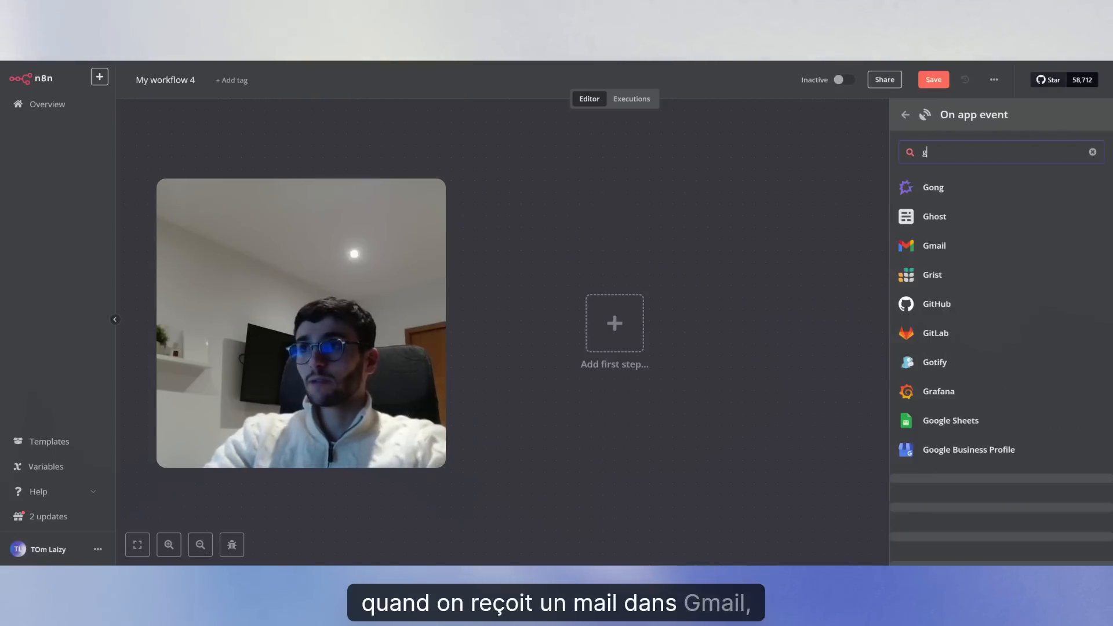
pyautogui.write('ma')
pyautogui.press('BackSpace')
pyautogui.press('BackSpace')
pyautogui.press('BackSpace')
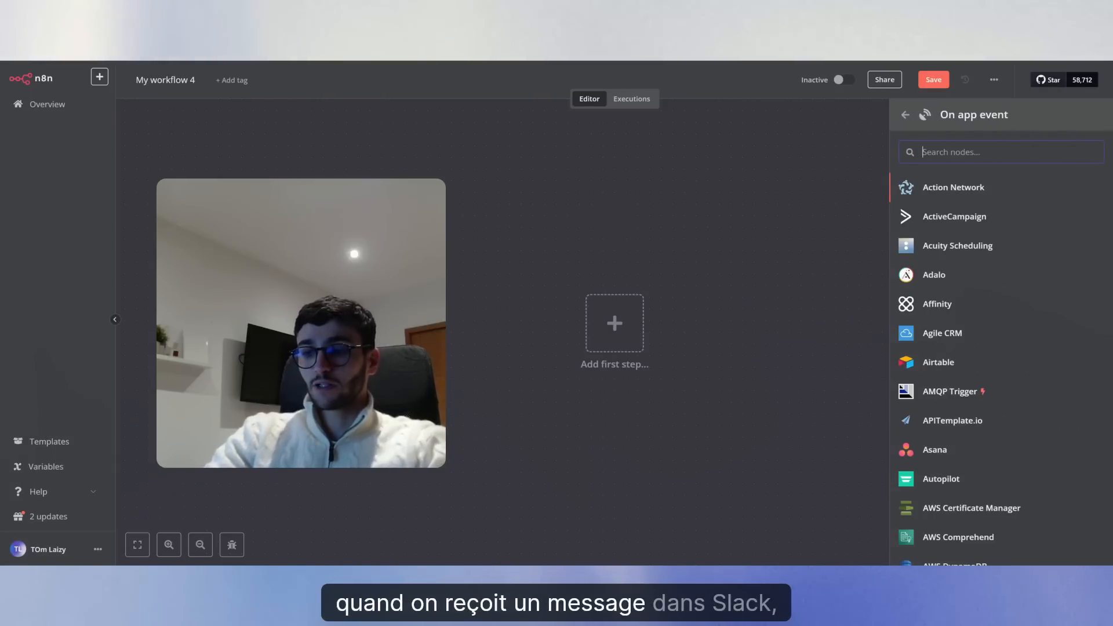
pyautogui.write('sm')
pyautogui.press('BackSpace')
pyautogui.write('lack')
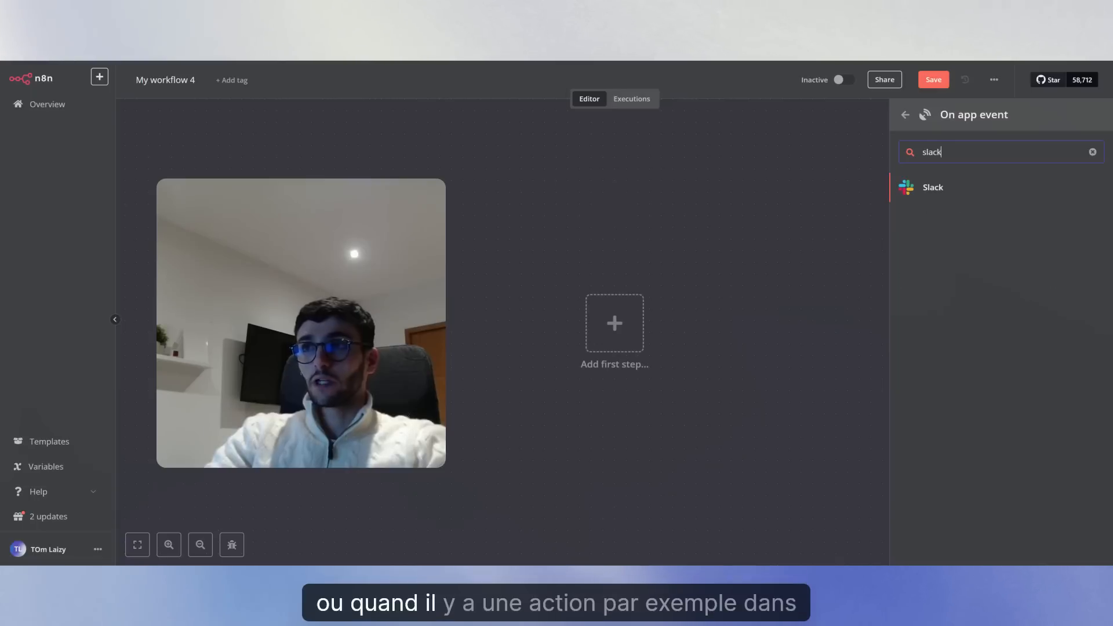
pyautogui.press('BackSpace')
pyautogui.press('BackSpace')
pyautogui.press('BackSpace')
pyautogui.write('notion')
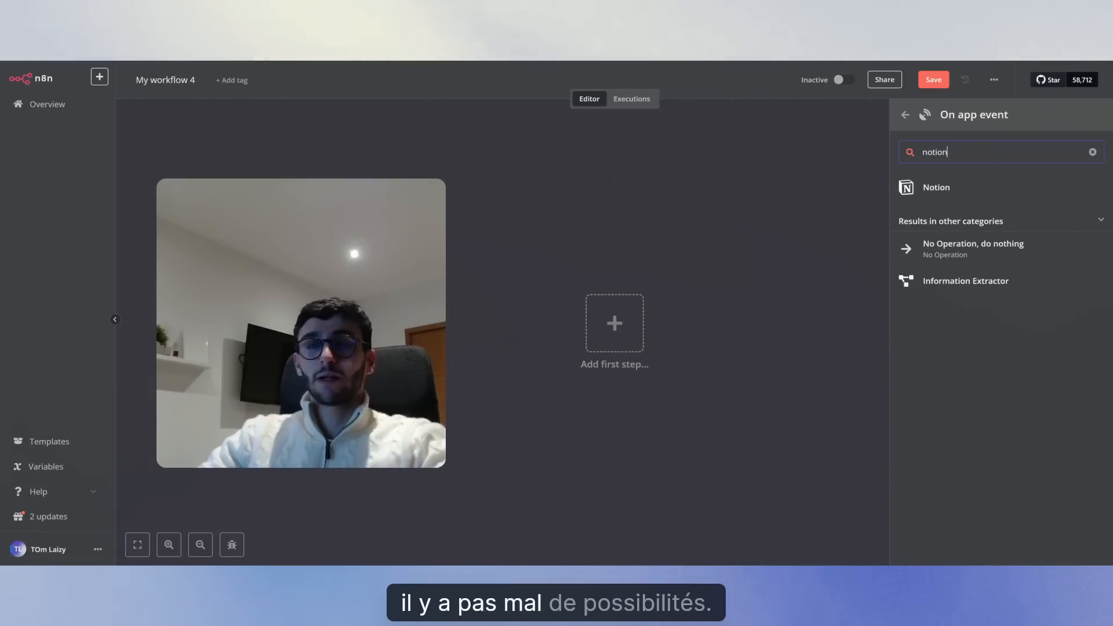
pyautogui.click(901, 116)
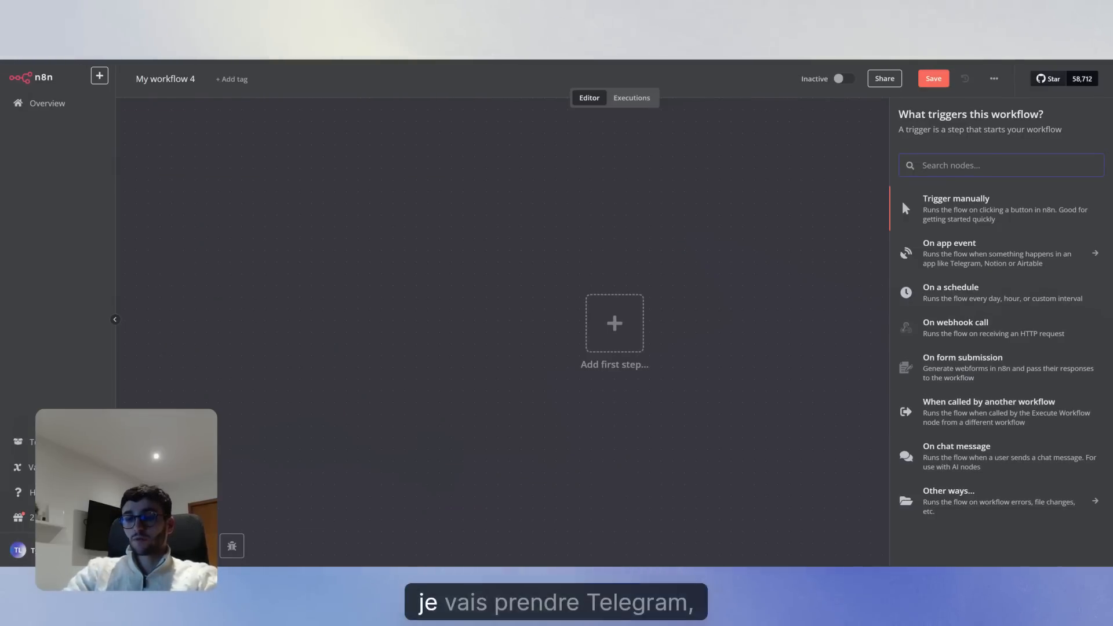
# Search the nodes (trying WhatsApp and Slack) and add the Telegram 'On message' trigger.
pyautogui.write('tel')
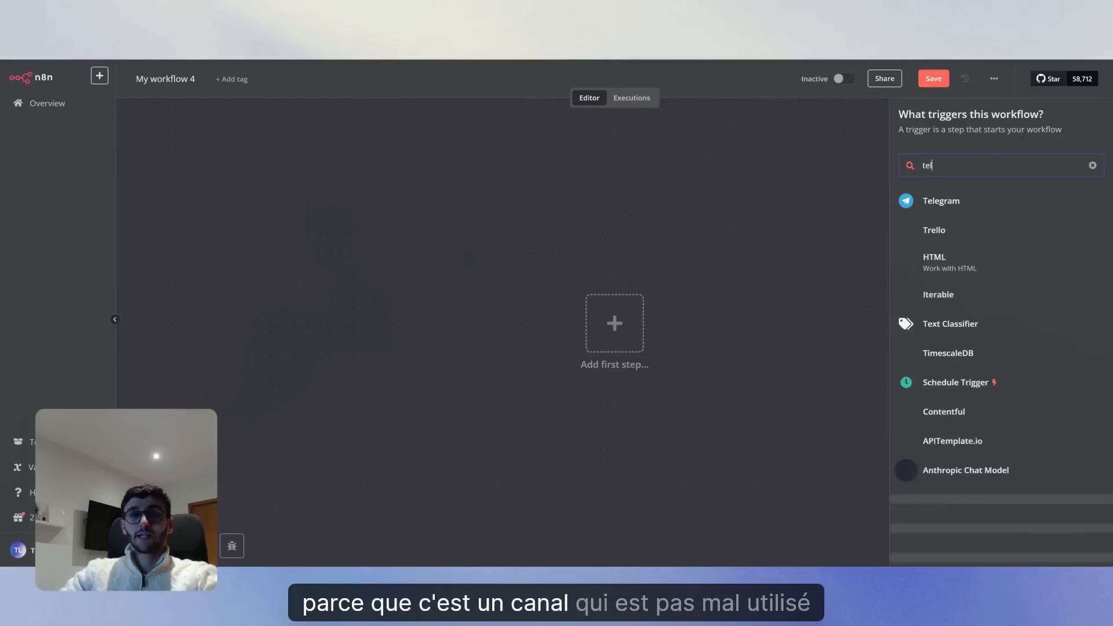
pyautogui.write('egram')
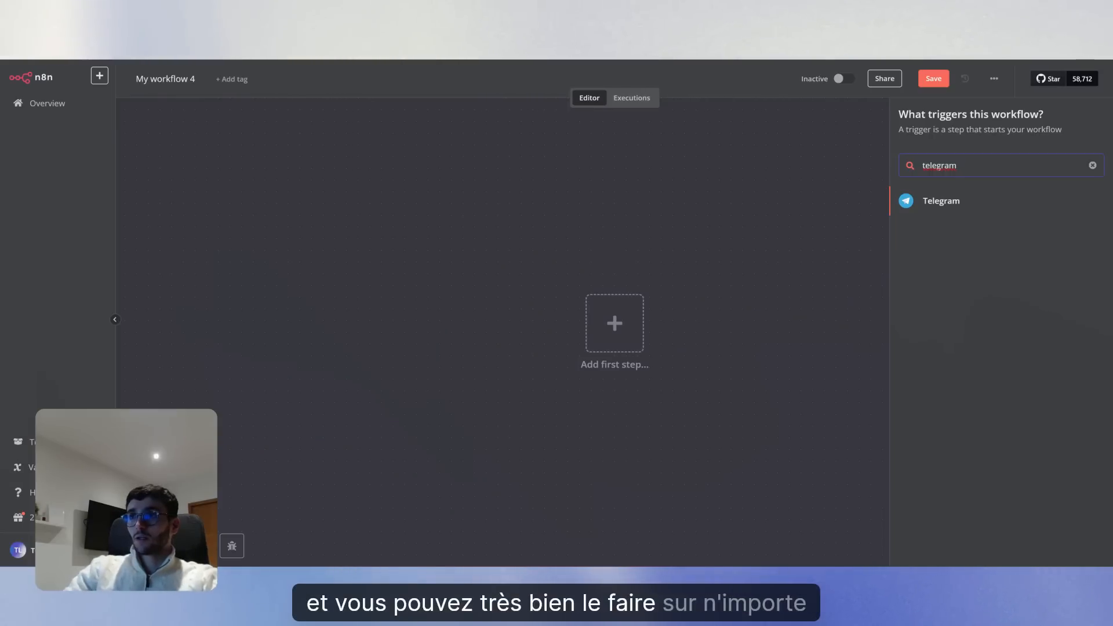
pyautogui.press('BackSpace')
pyautogui.press('BackSpace')
pyautogui.press('BackSpace')
pyautogui.press('BackSpace')
pyautogui.press('BackSpace')
pyautogui.press('BackSpace')
pyautogui.press('BackSpace')
pyautogui.press('BackSpace')
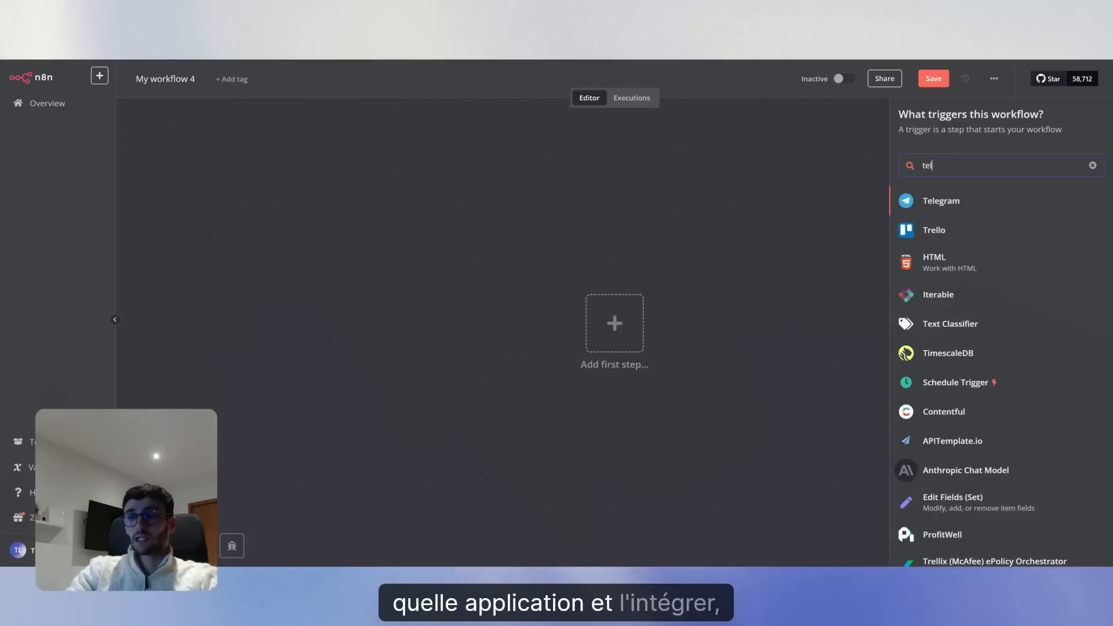
pyautogui.write('wha')
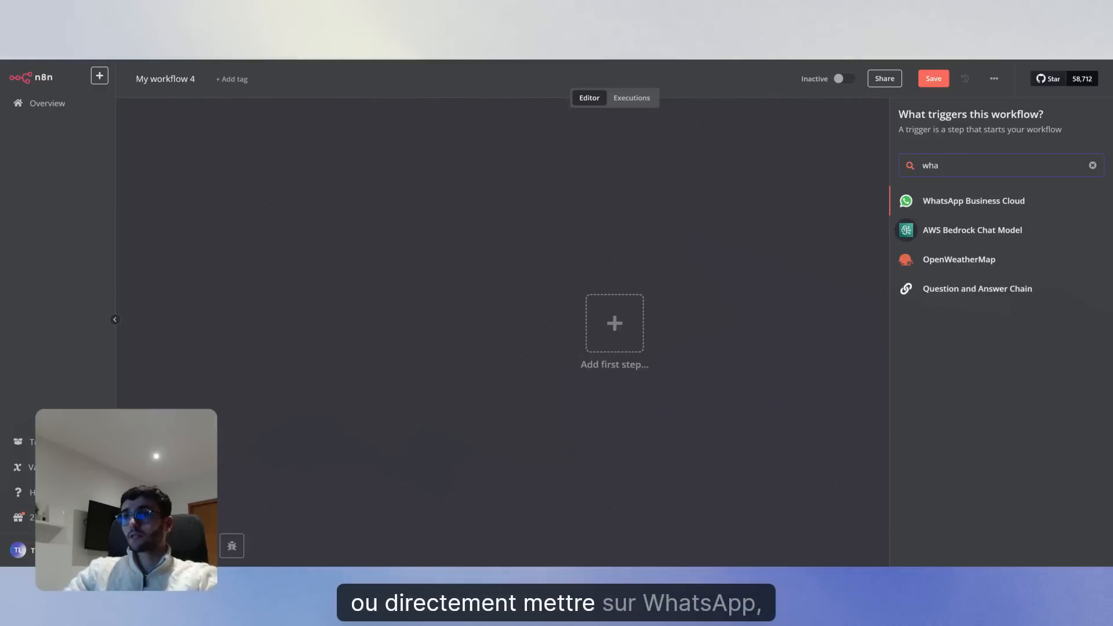
pyautogui.write('ts')
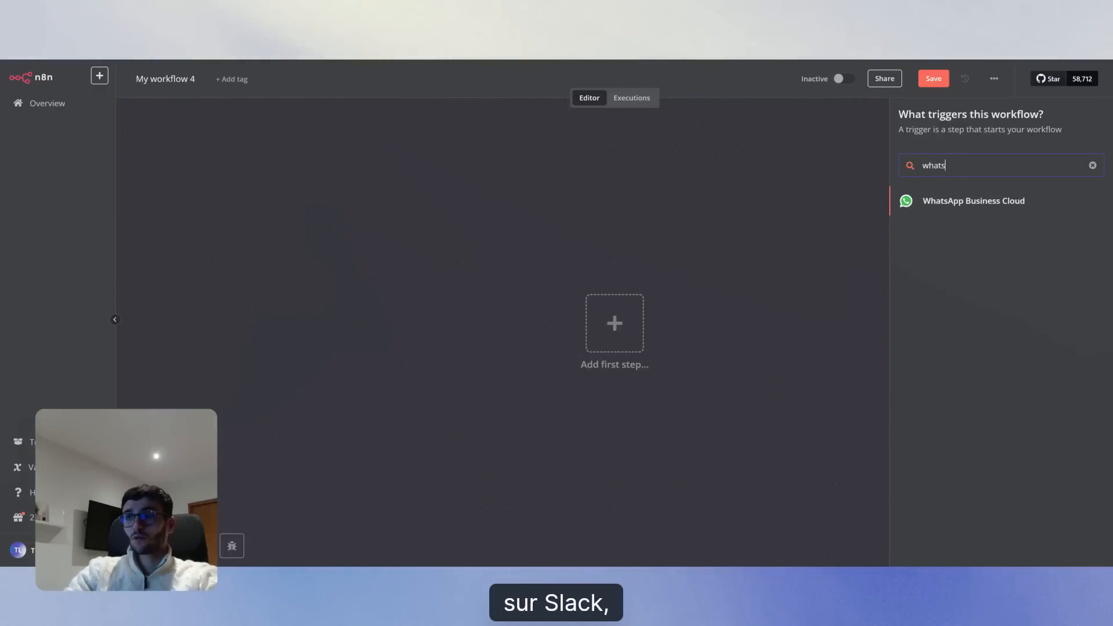
pyautogui.press('BackSpace')
pyautogui.press('BackSpace')
pyautogui.press('BackSpace')
pyautogui.press('BackSpace')
pyautogui.press('BackSpace')
pyautogui.write('slack')
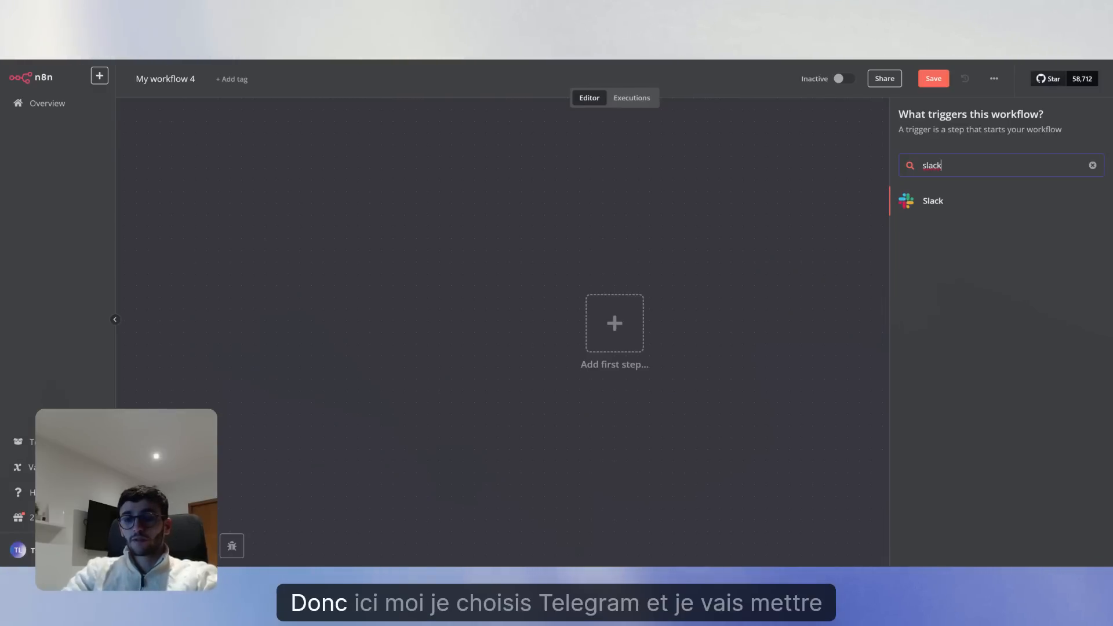
pyautogui.hotkey('ctrl', 'a')
pyautogui.press('BackSpace')
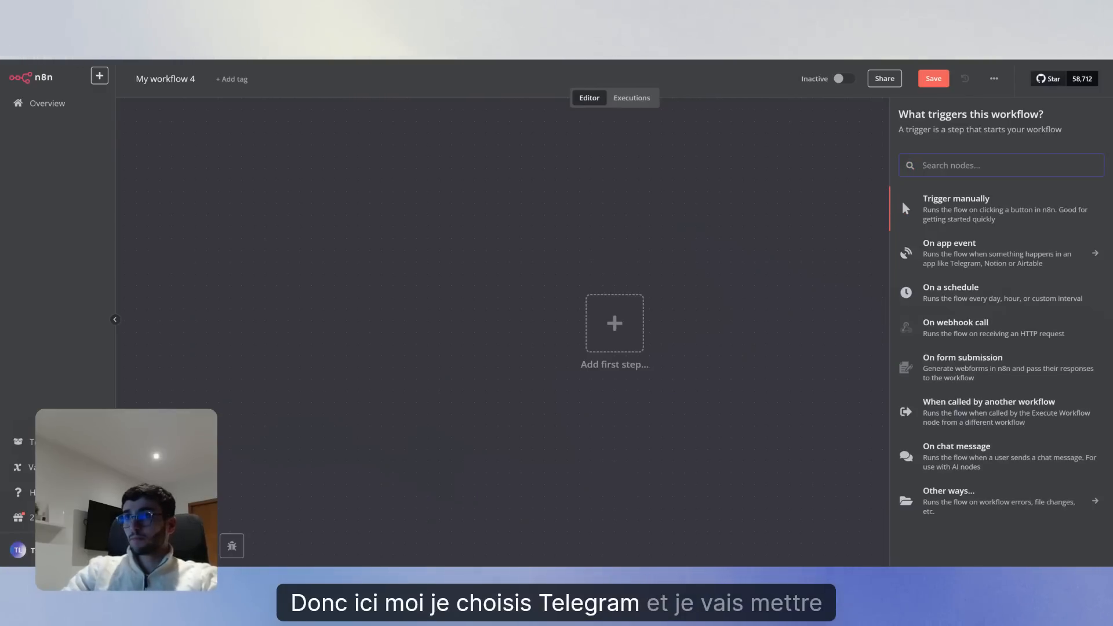
pyautogui.write('telegr')
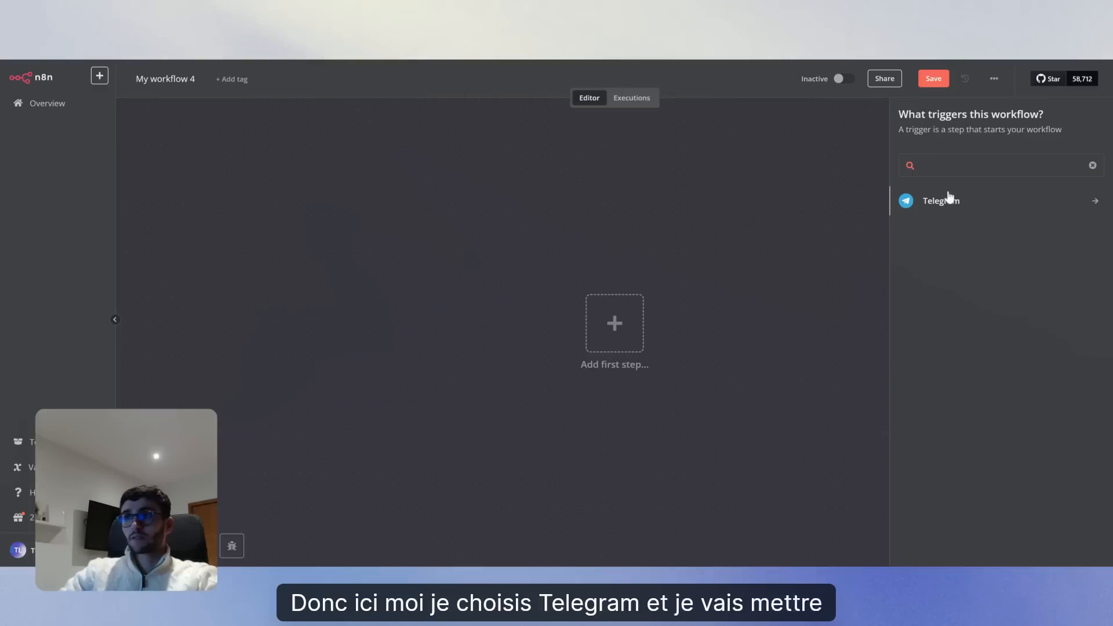
pyautogui.click(948, 197)
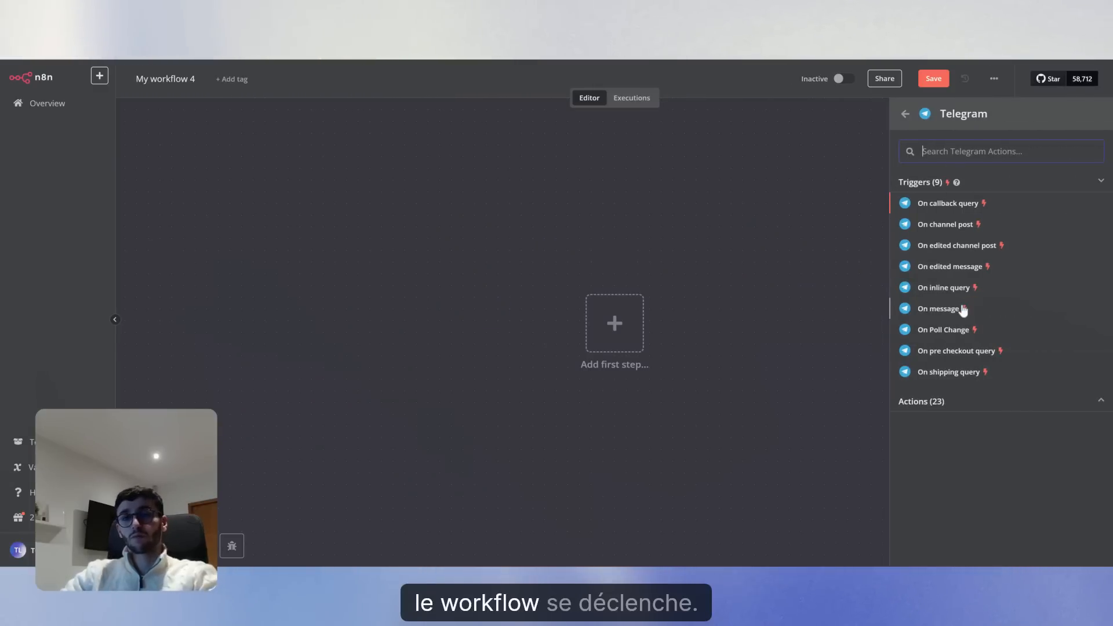
pyautogui.click(938, 309)
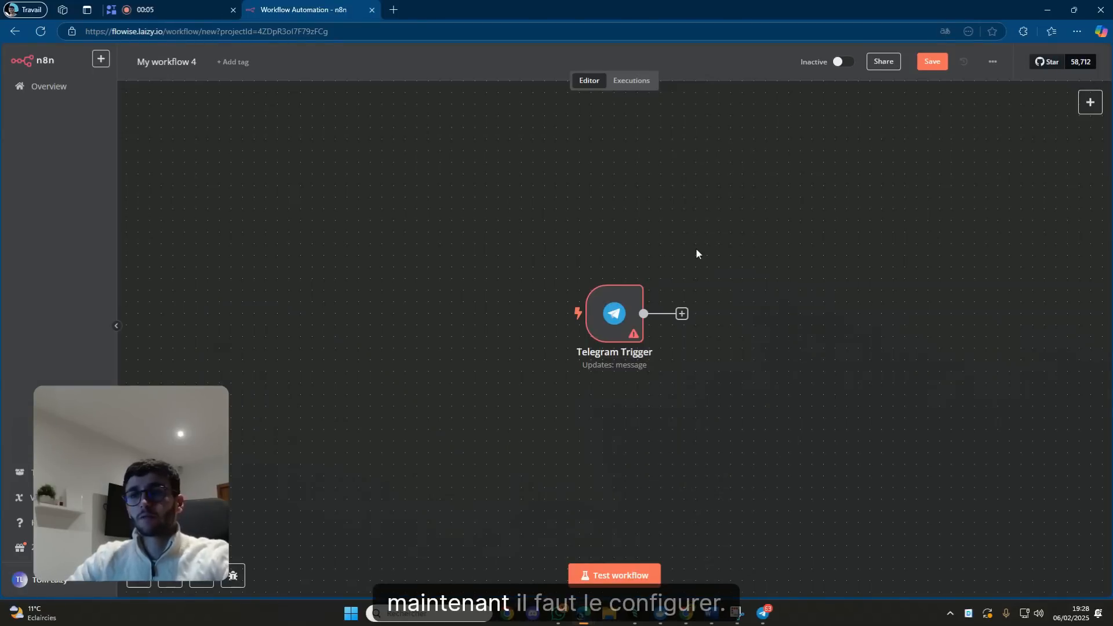
# Open the Telegram Trigger, create a new Telegram credential, and switch to the Telegram app.
pyautogui.doubleClick(633, 316)
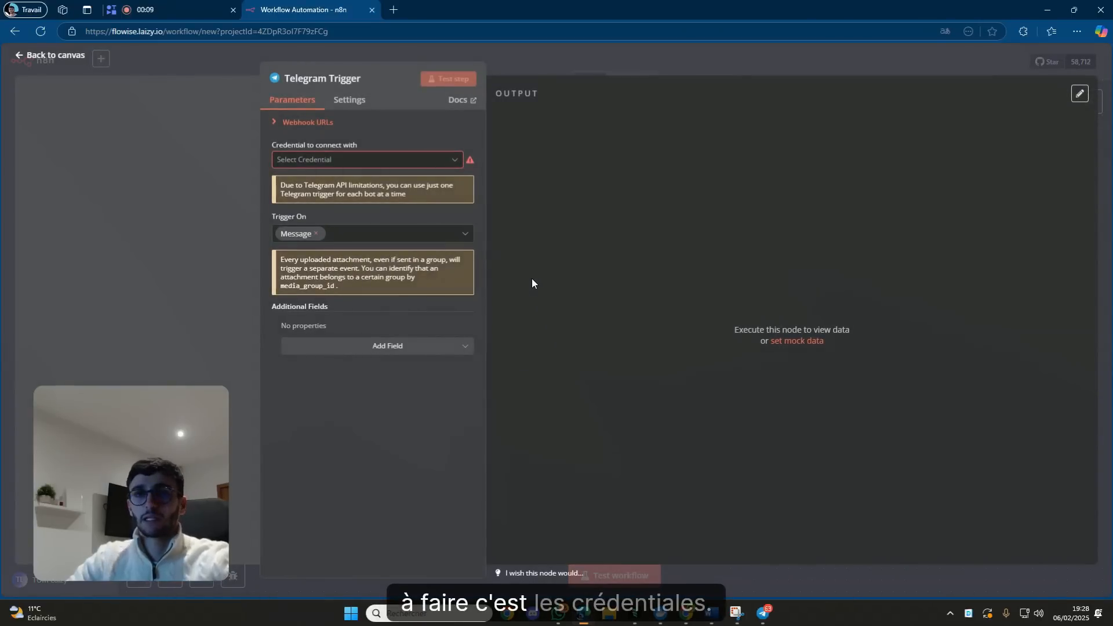
pyautogui.click(404, 168)
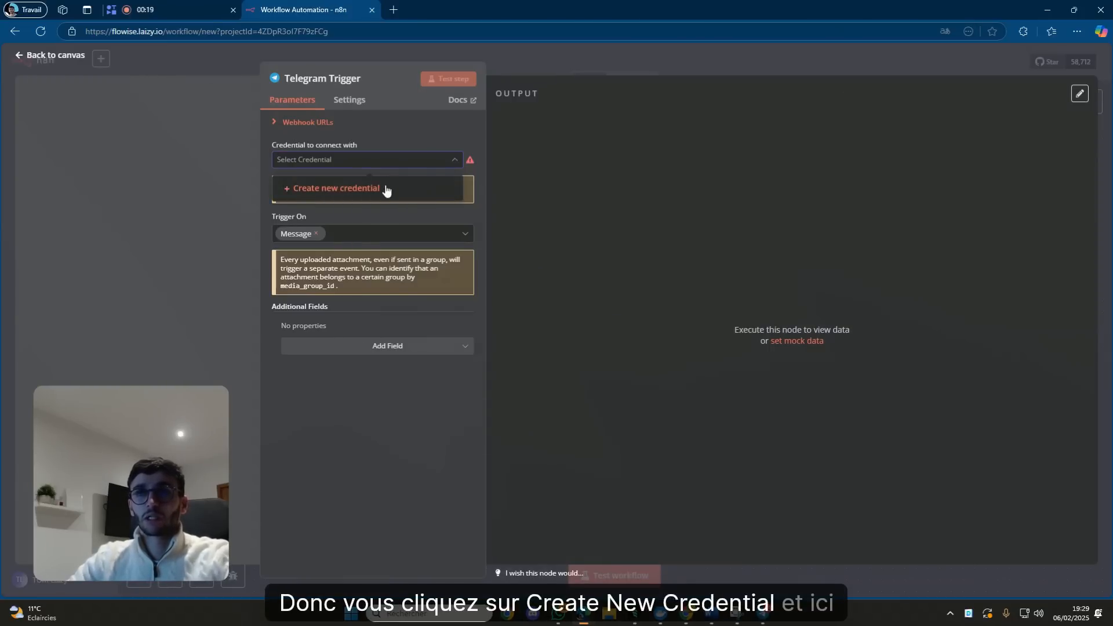
pyautogui.click(385, 189)
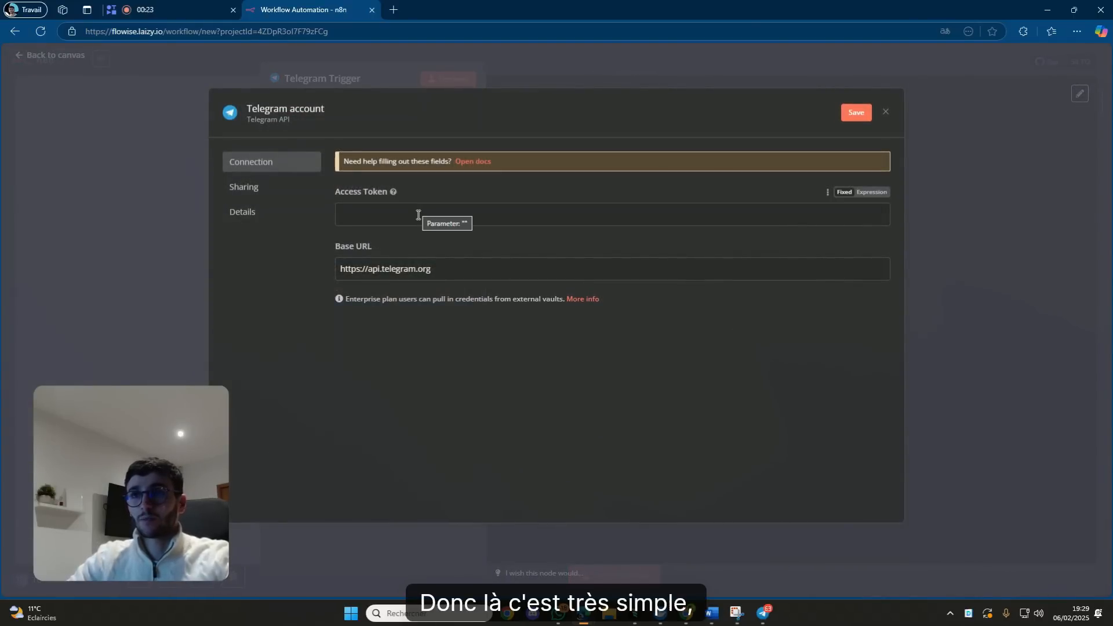
pyautogui.click(763, 612)
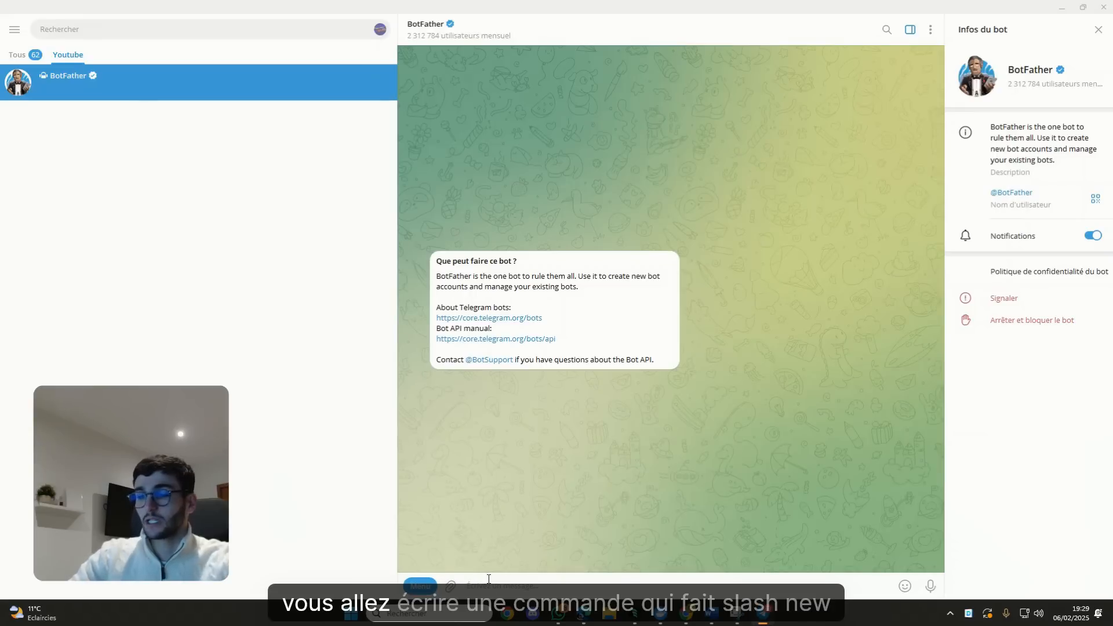
# Create a new bot via /newbot named 'Agent IA google' with username 'ialaiaizygooglebot'.
pyautogui.write('/new')
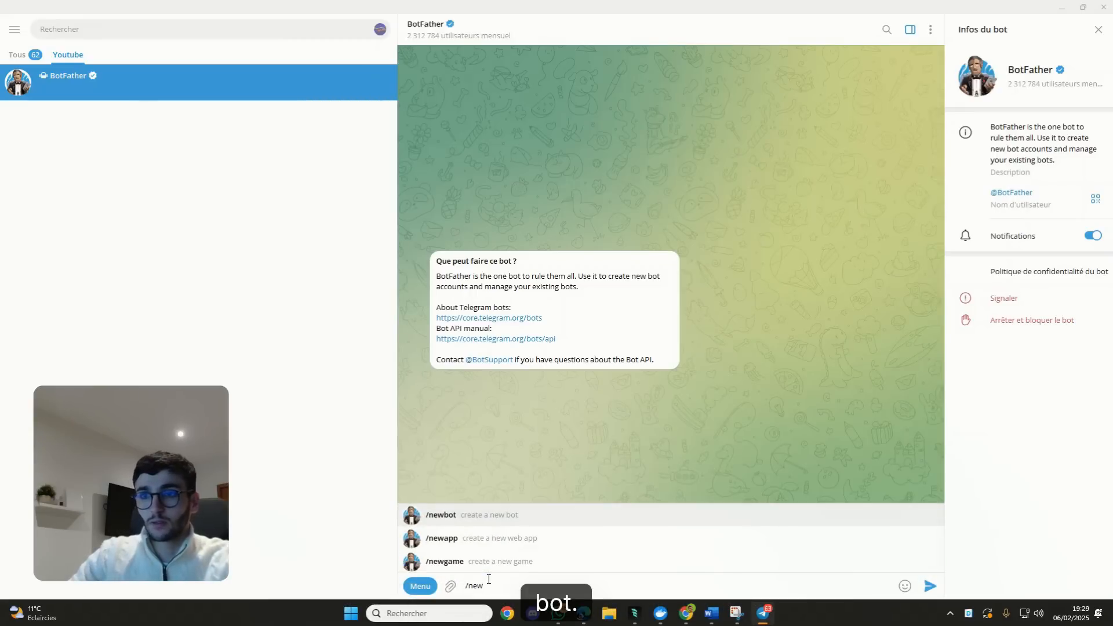
pyautogui.click(457, 514)
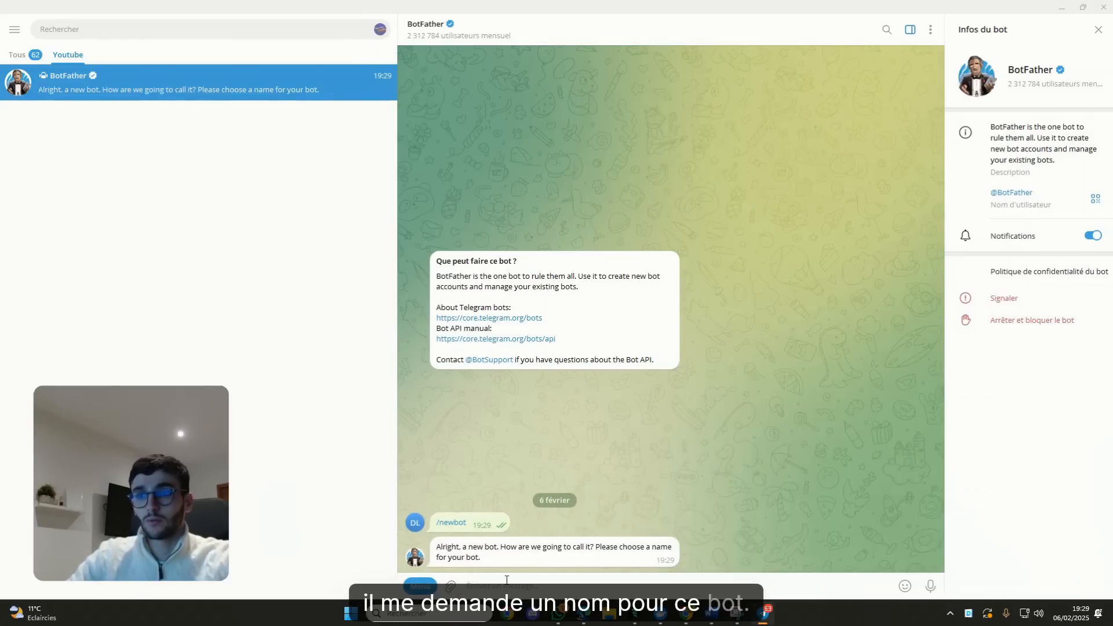
pyautogui.write('A')
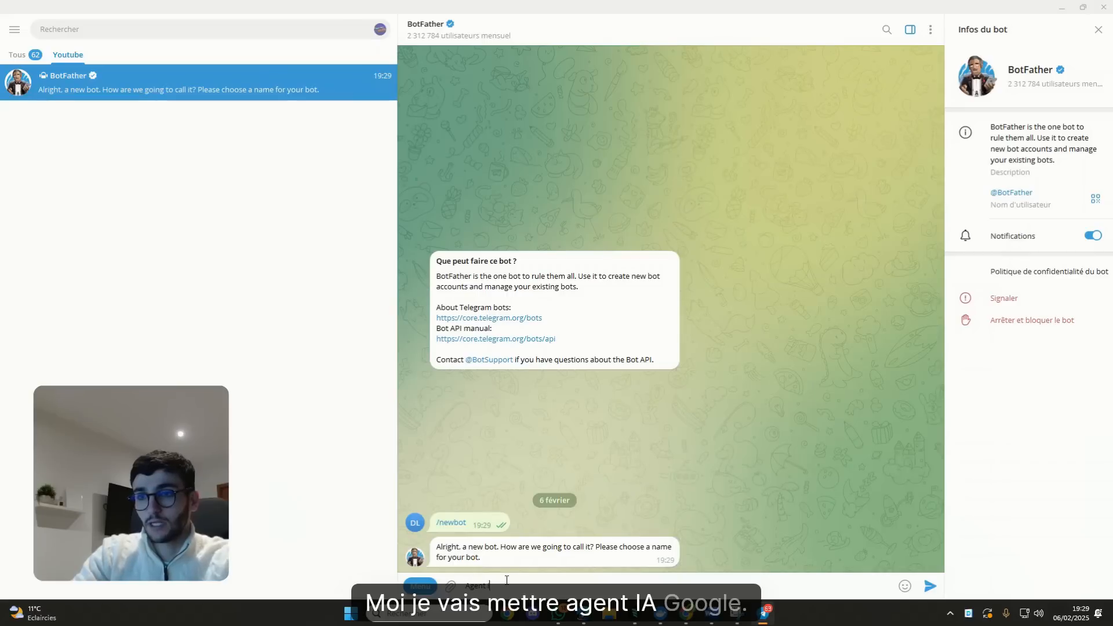
pyautogui.write('gent IA')
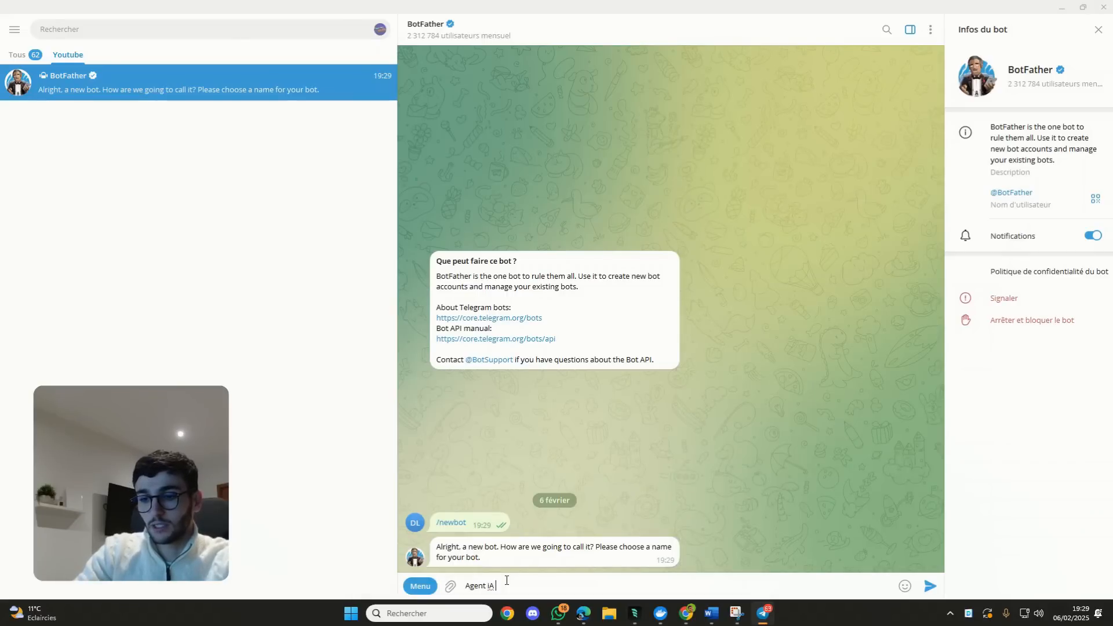
pyautogui.press('Return')
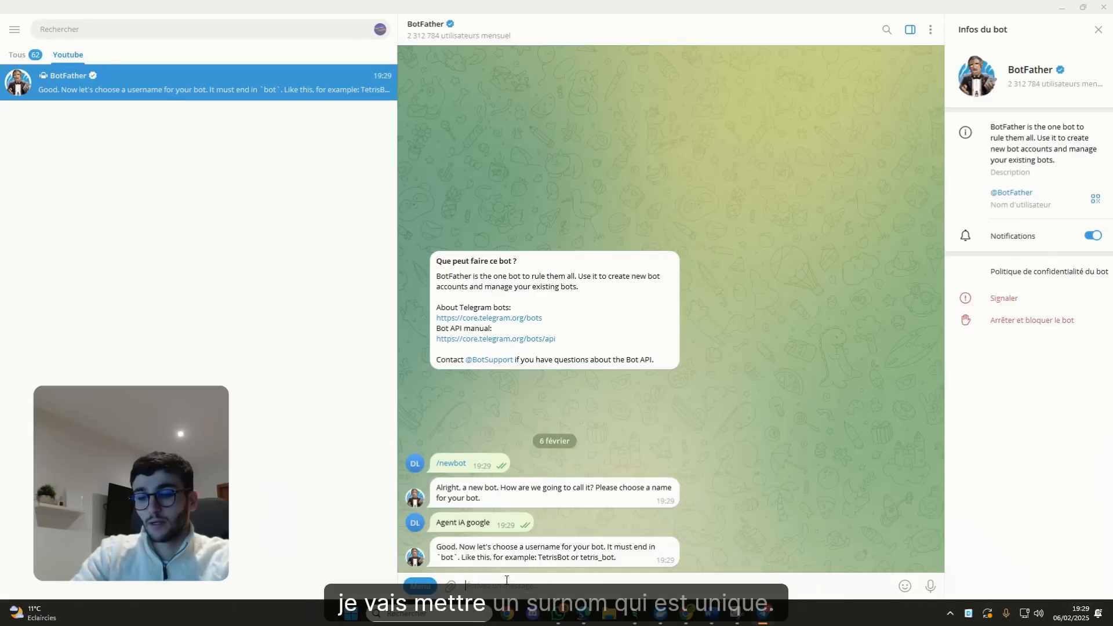
pyautogui.write('ialai')
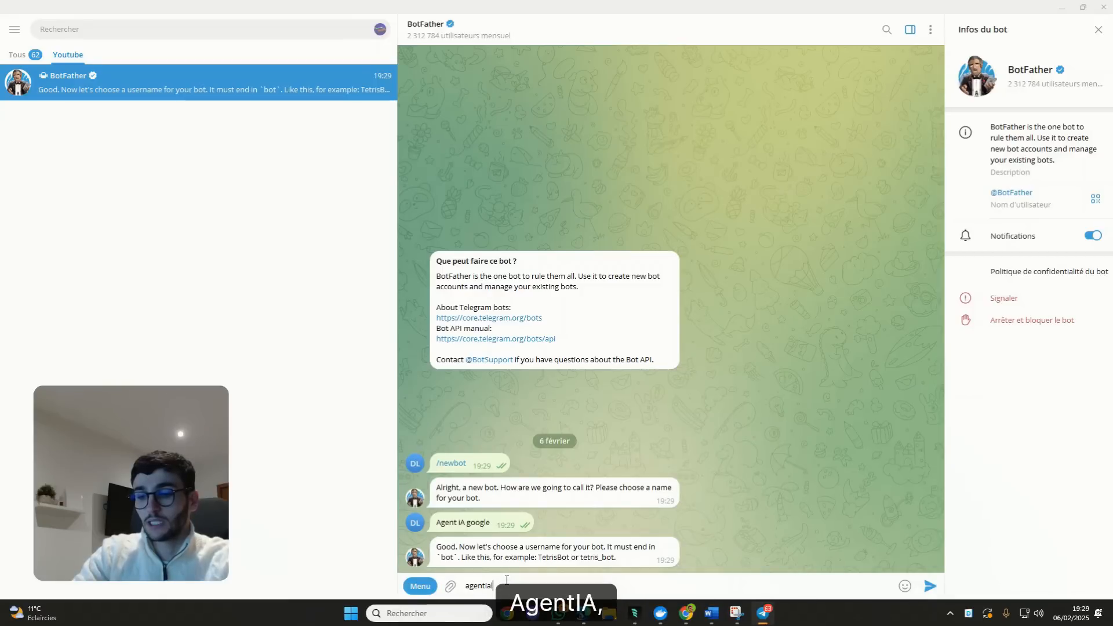
pyautogui.write('aiz')
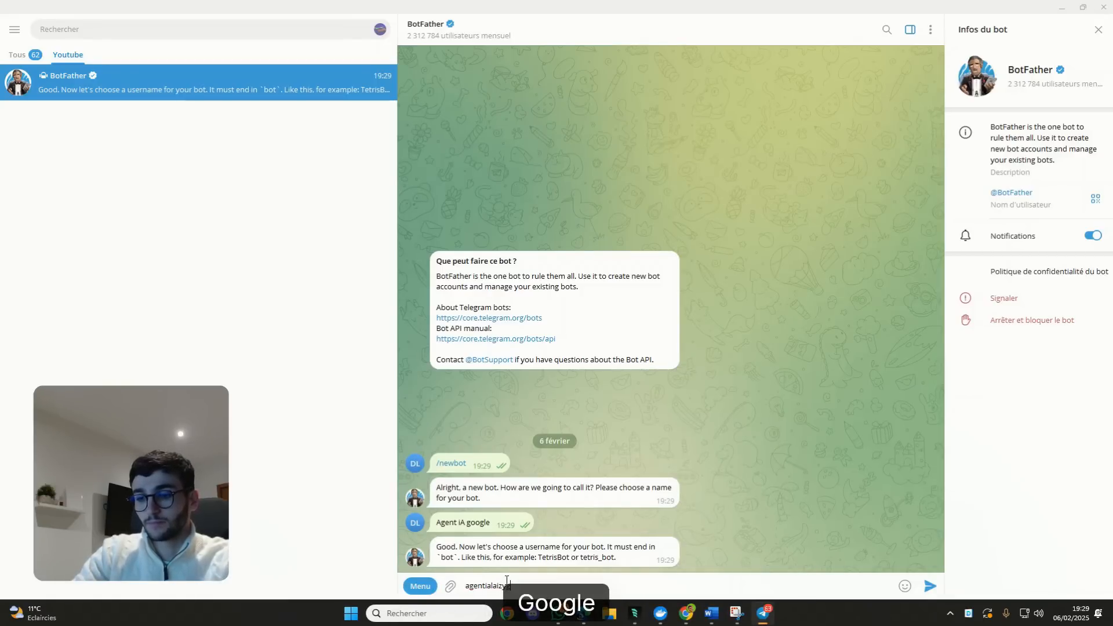
pyautogui.write('ygooglebot')
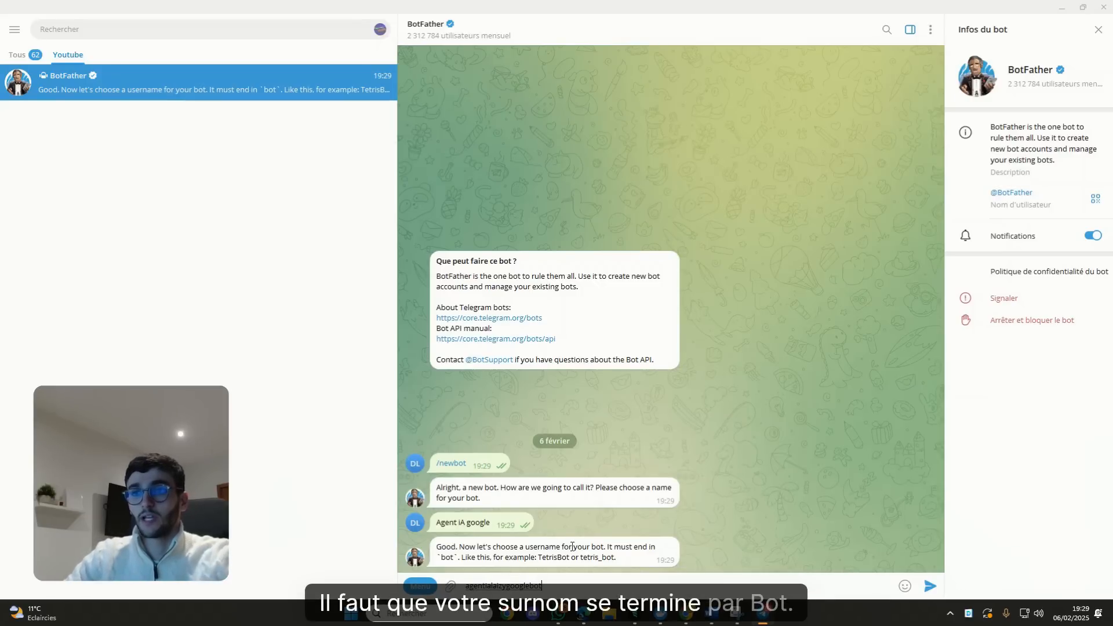
pyautogui.press('Return')
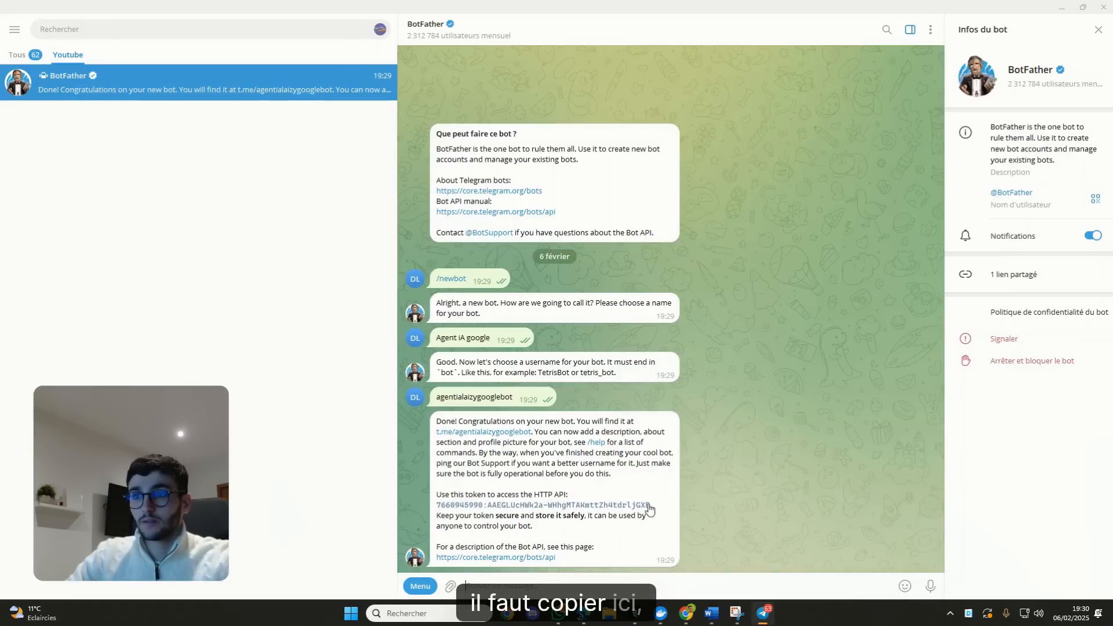
# Select and copy the bot's HTTP API token from BotFather's reply.
pyautogui.moveTo(656, 508); pyautogui.dragTo(442, 505)
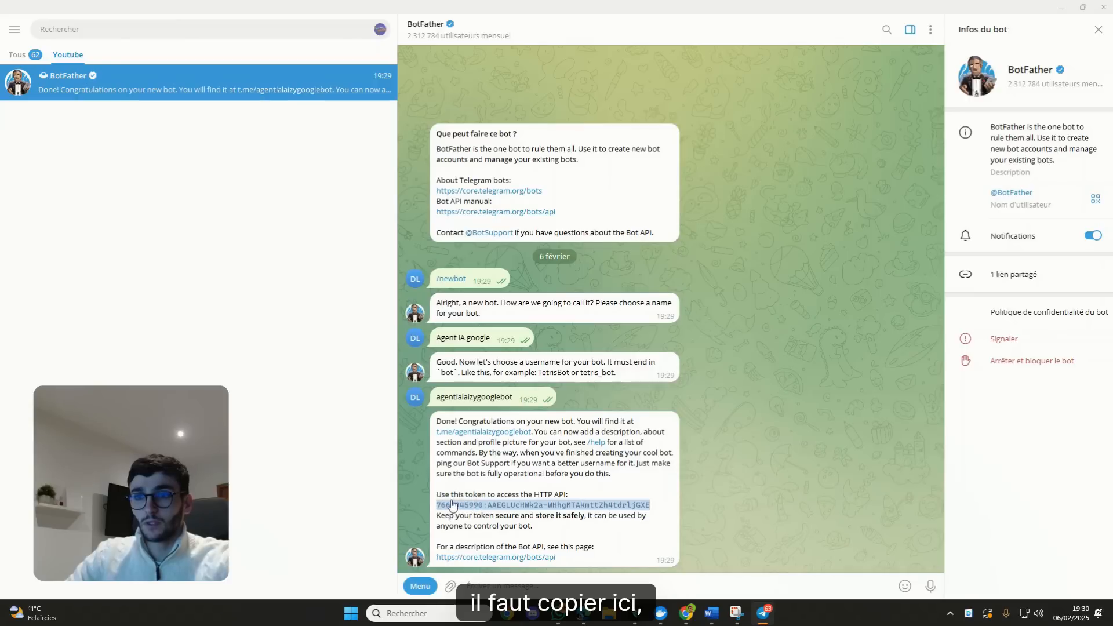
pyautogui.rightClick(448, 506)
pyautogui.click(461, 514)
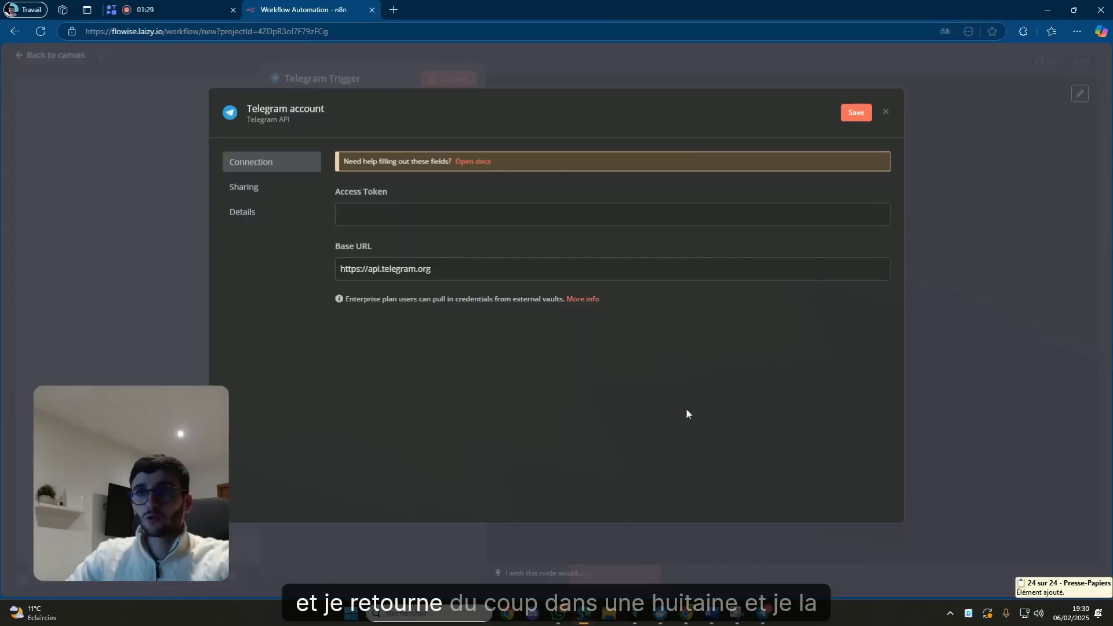
# Paste the bot token into Access Token and save the Telegram credential.
pyautogui.click(482, 215)
pyautogui.hotkey('ctrl', 'v')
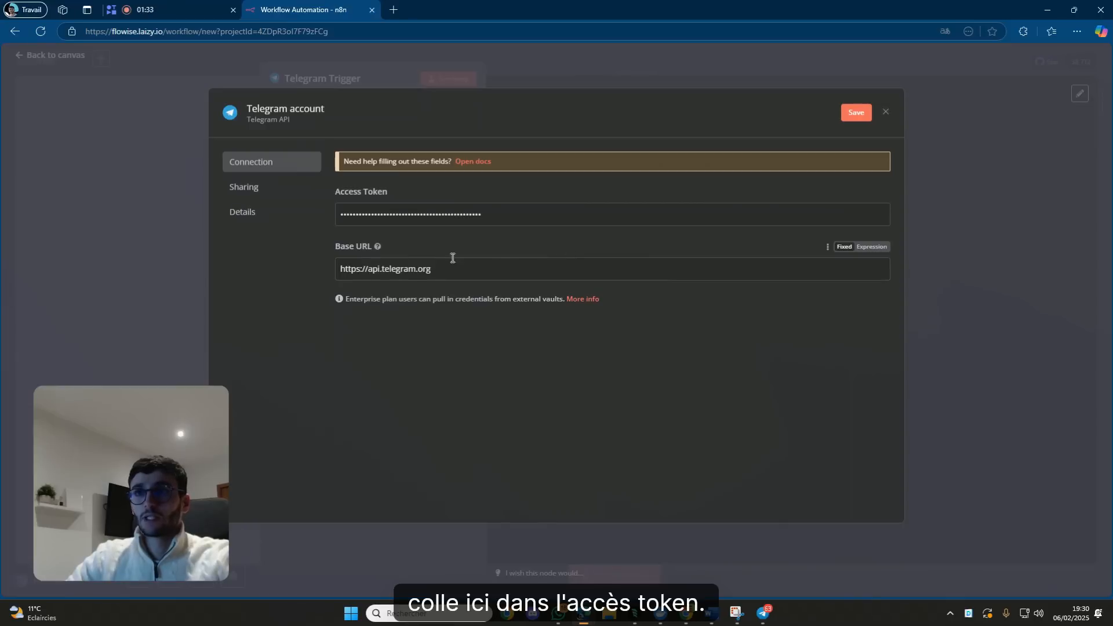
pyautogui.click(854, 113)
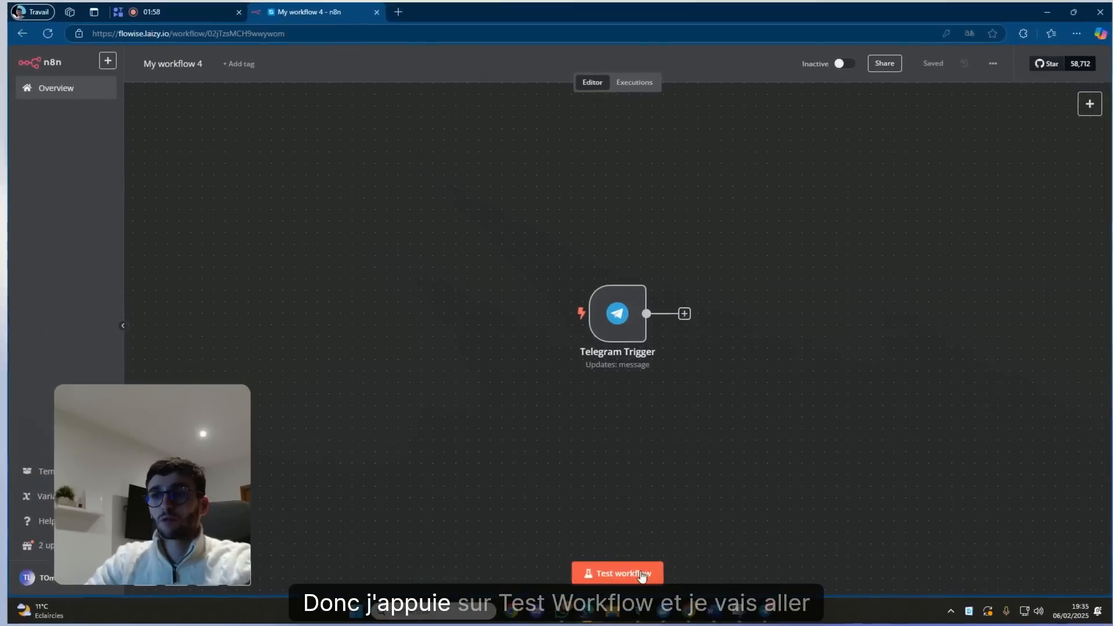
# Start a test run, send 'salut' to the bot in Telegram, and return to n8n.
pyautogui.click(732, 489)
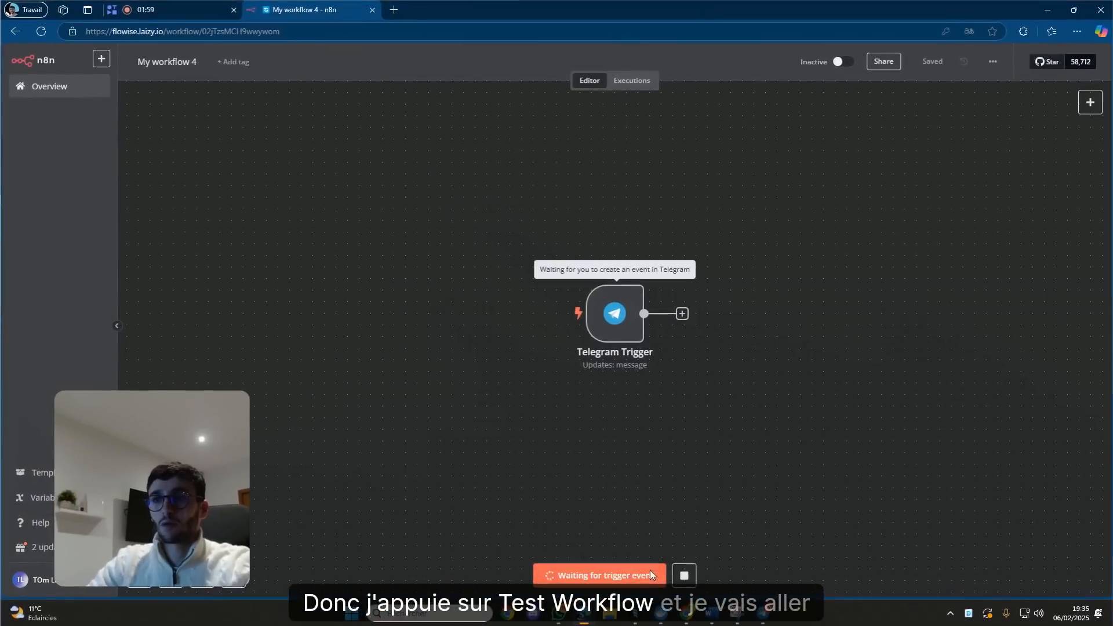
pyautogui.click(763, 613)
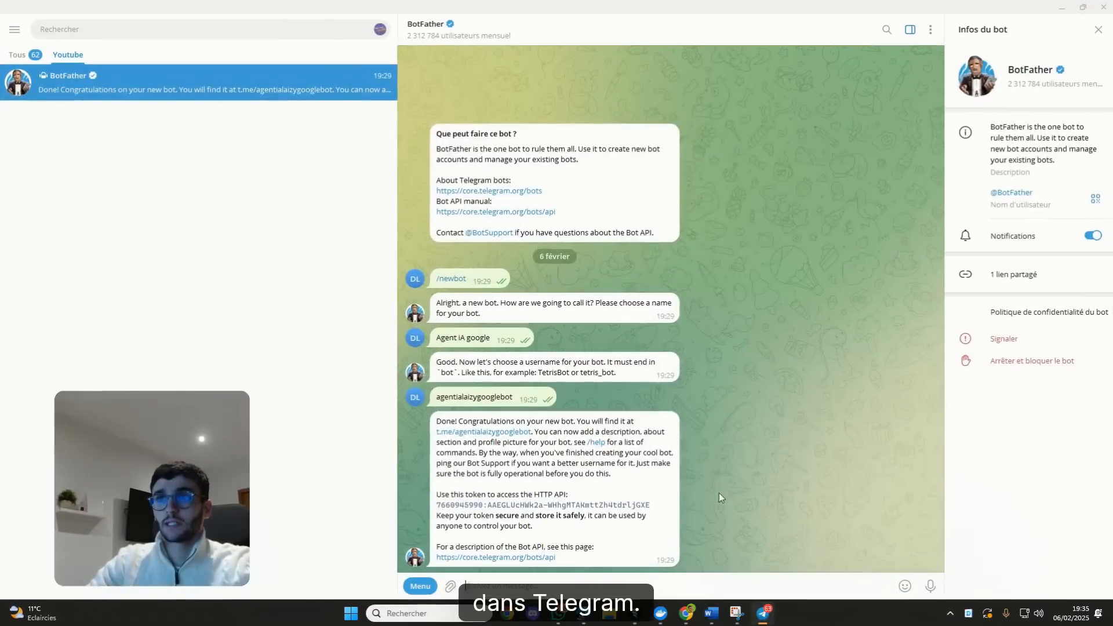
pyautogui.click(501, 434)
pyautogui.write('salut')
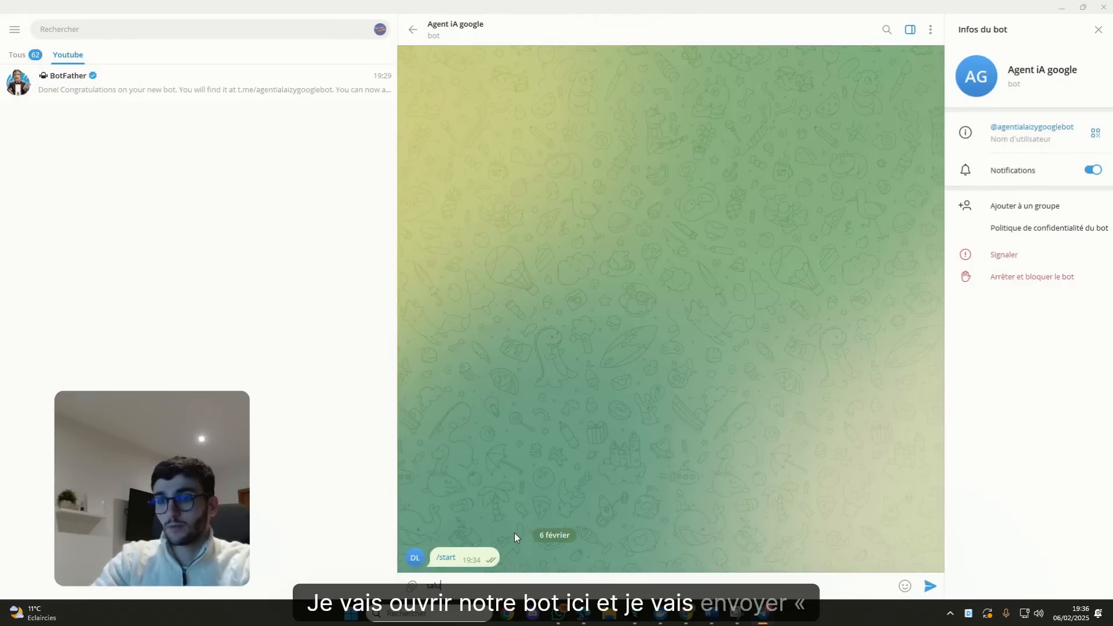
pyautogui.press('Return')
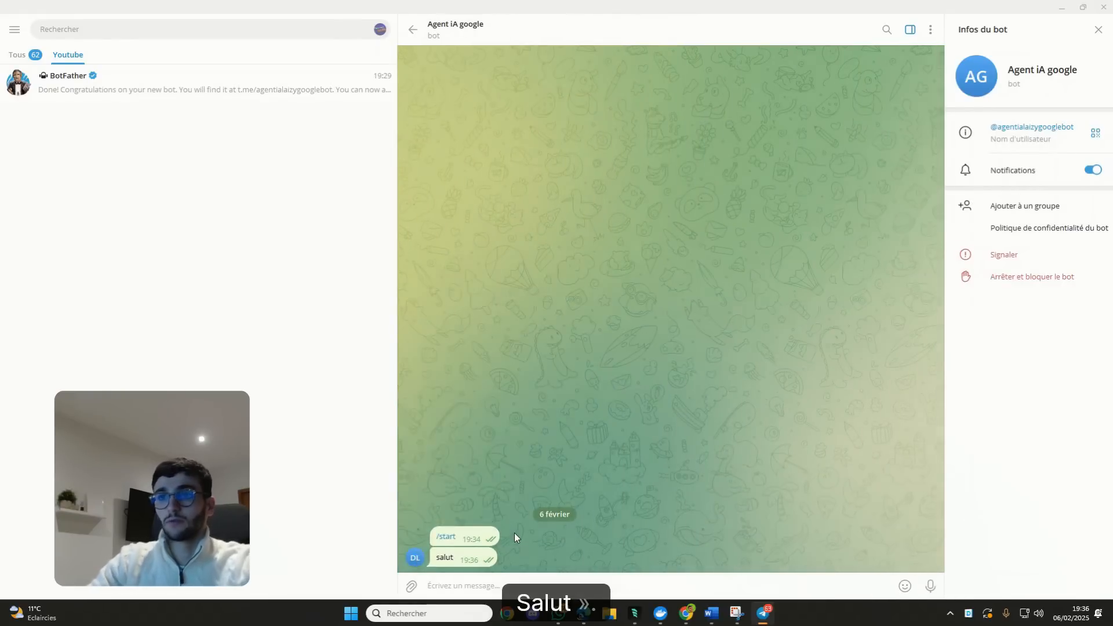
pyautogui.click(764, 612)
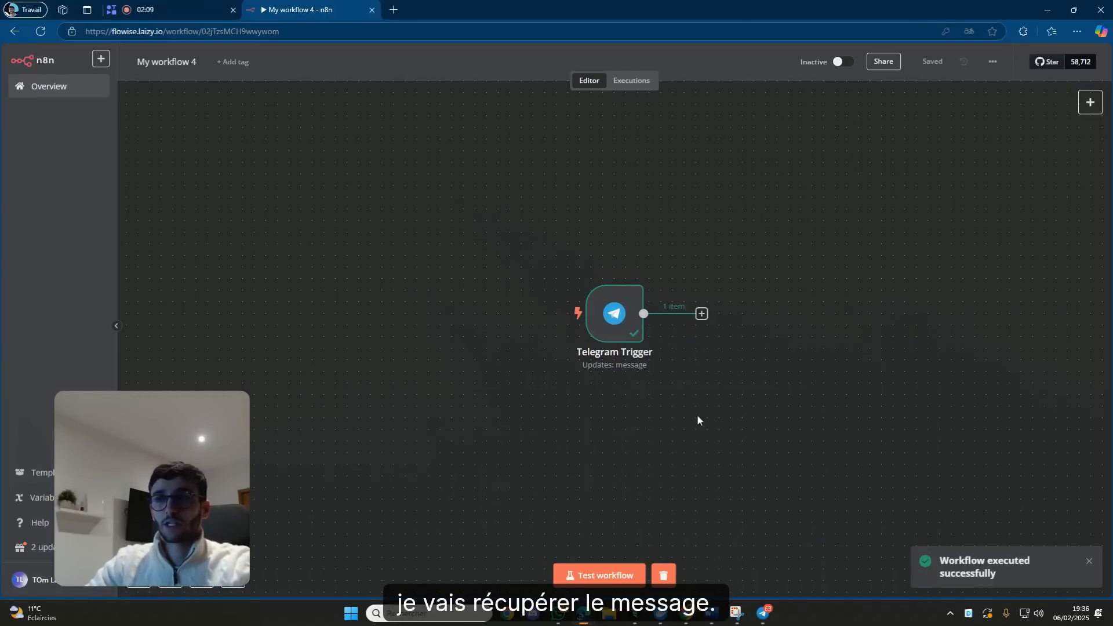
pyautogui.moveTo(639, 360)
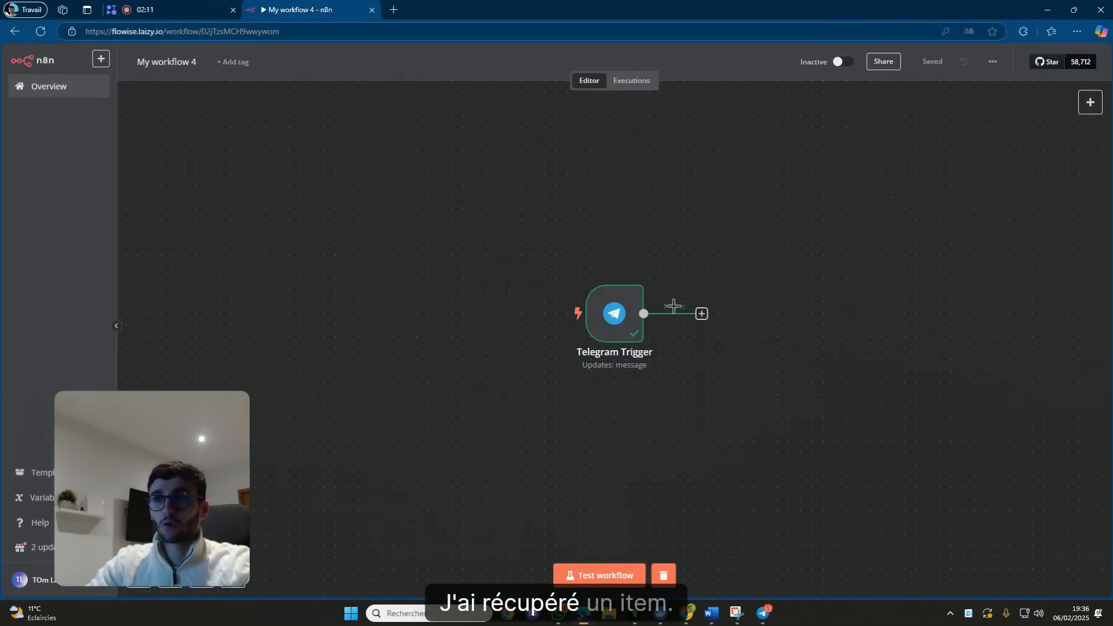
pyautogui.doubleClick(618, 314)
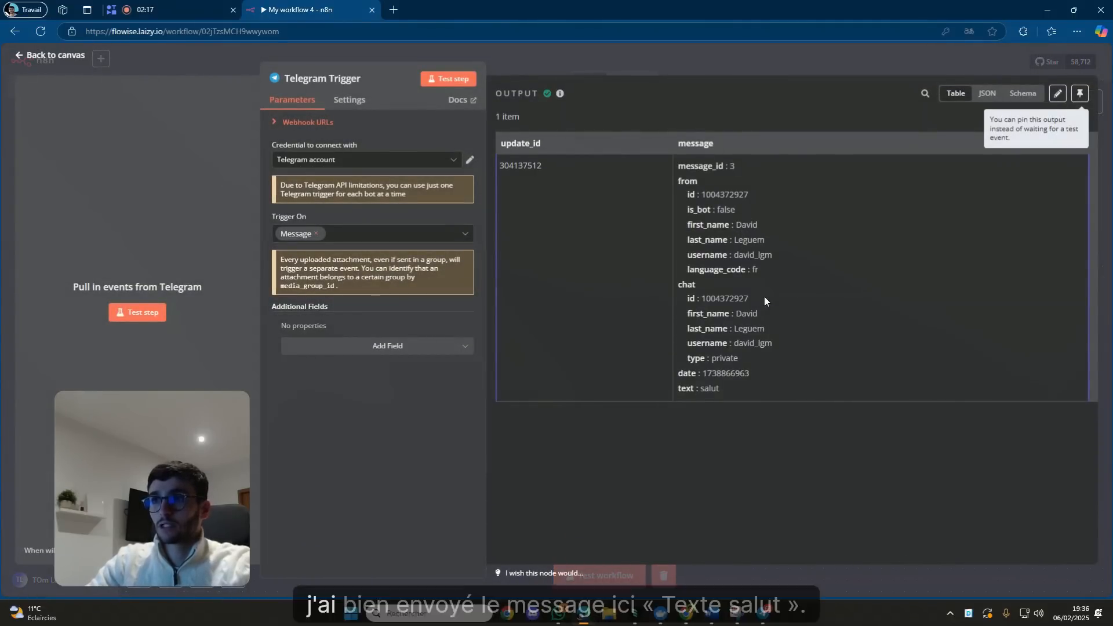
pyautogui.doubleClick(708, 390)
pyautogui.click(758, 62)
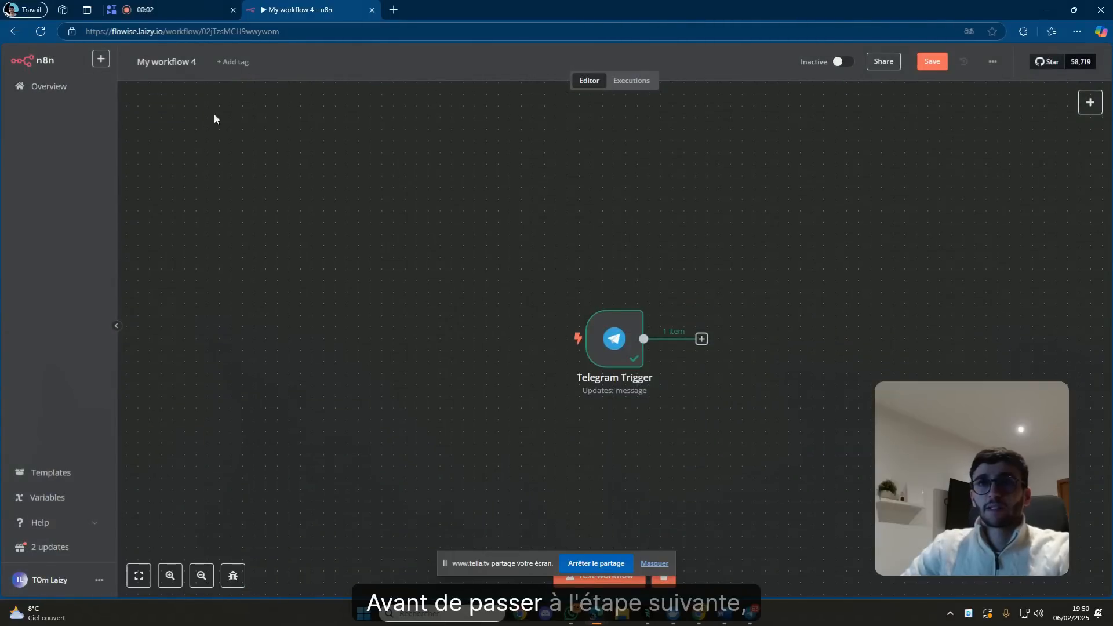
# Rename the workflow from 'My workflow 4' to 'Agent IA google'.
pyautogui.click(174, 64)
pyautogui.write('Age')
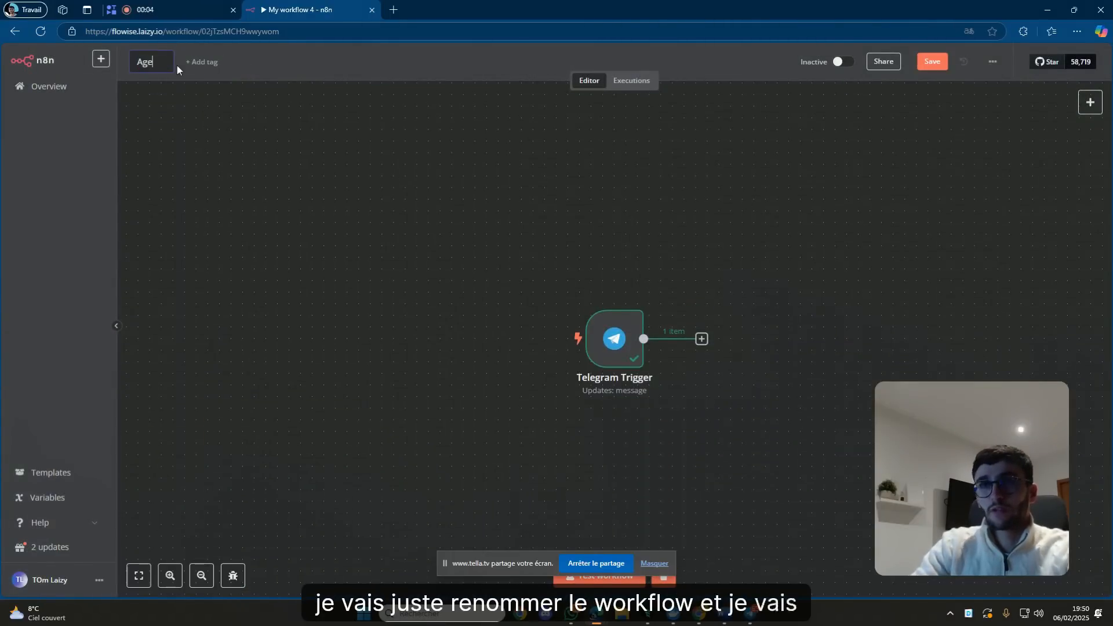
pyautogui.write('nt IA google')
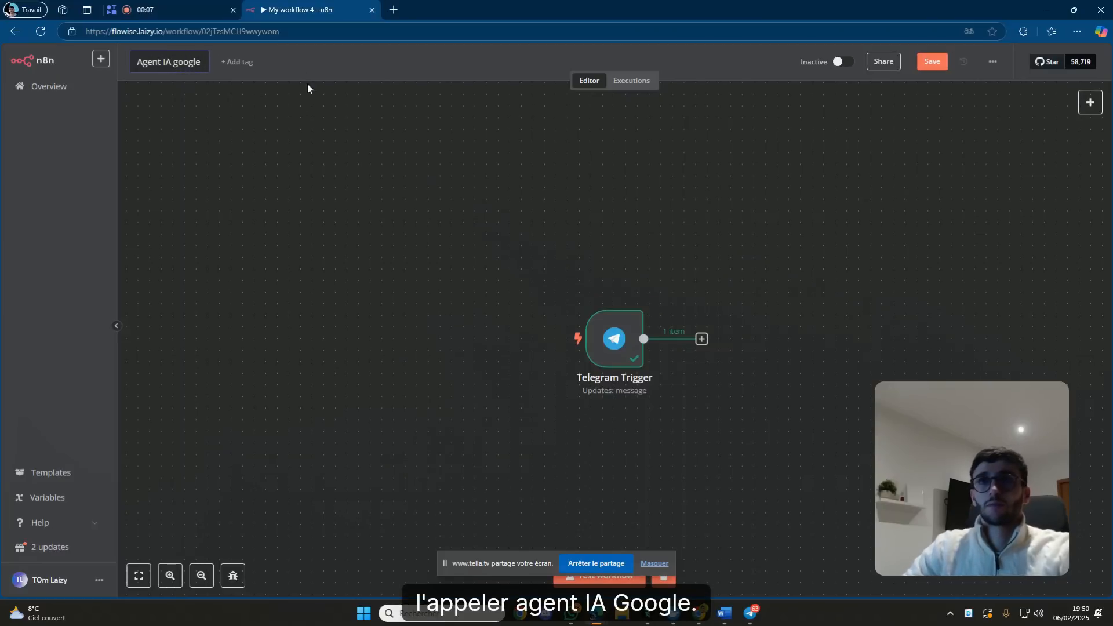
pyautogui.press('Return')
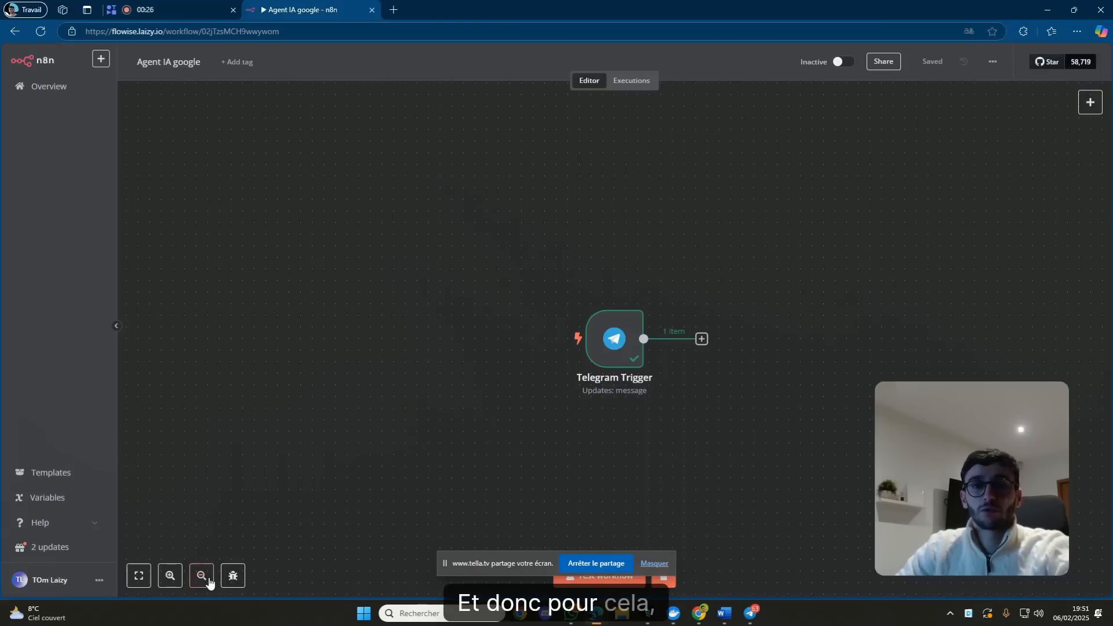
# Add a Switch node after the Telegram Trigger.
pyautogui.click(702, 340)
pyautogui.write('switch')
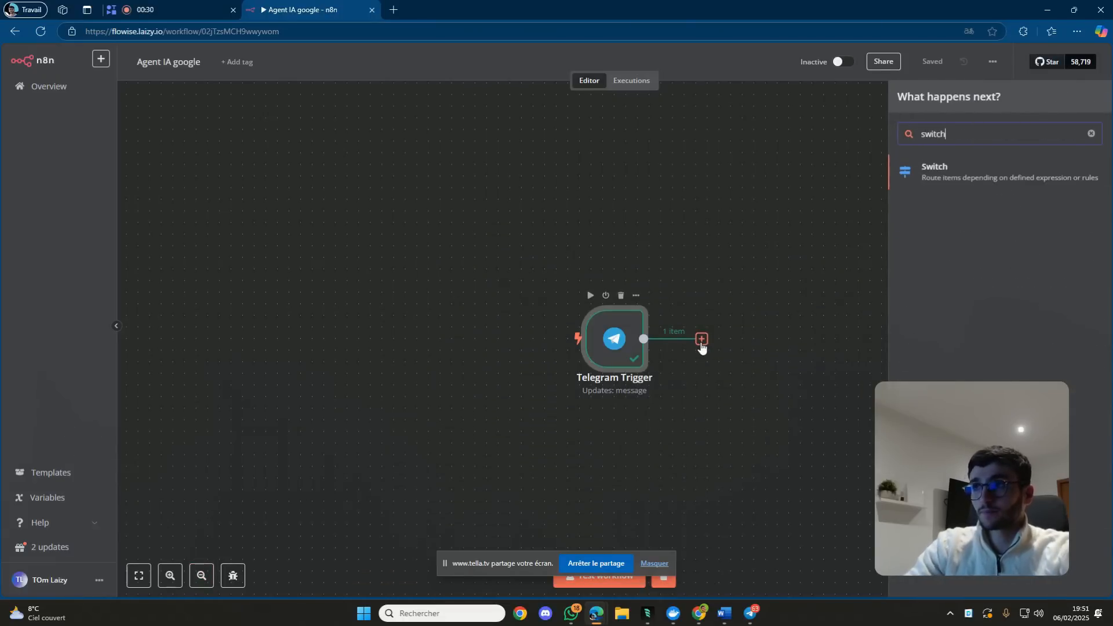
pyautogui.click(993, 184)
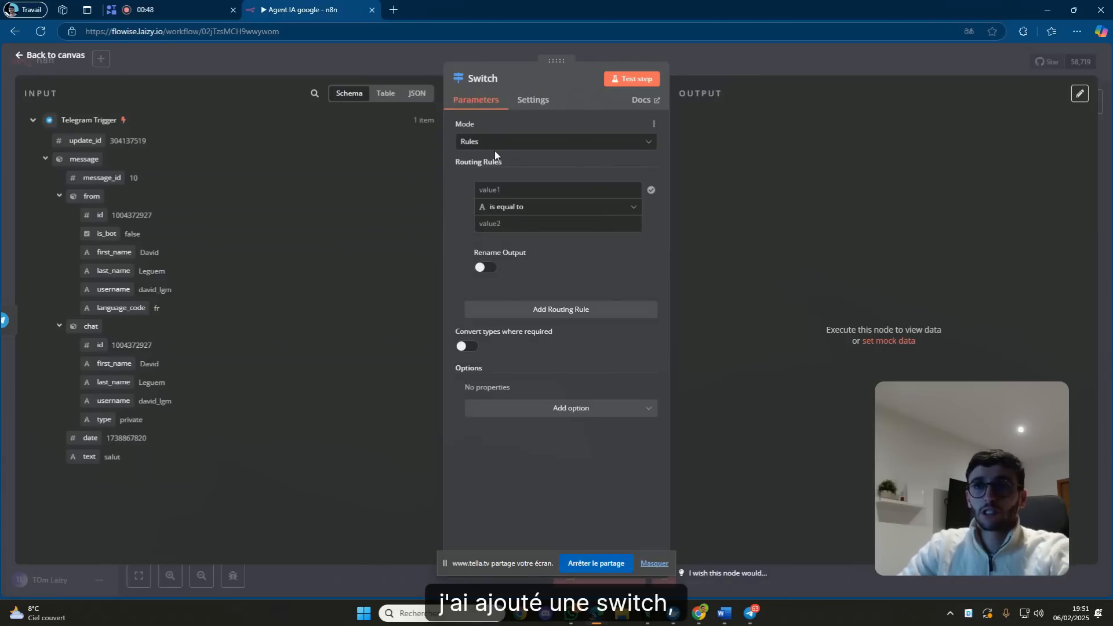
# Set the Switch rule to 'message.text exists', with its output renamed 'text'.
pyautogui.moveTo(95, 451); pyautogui.dragTo(505, 190)
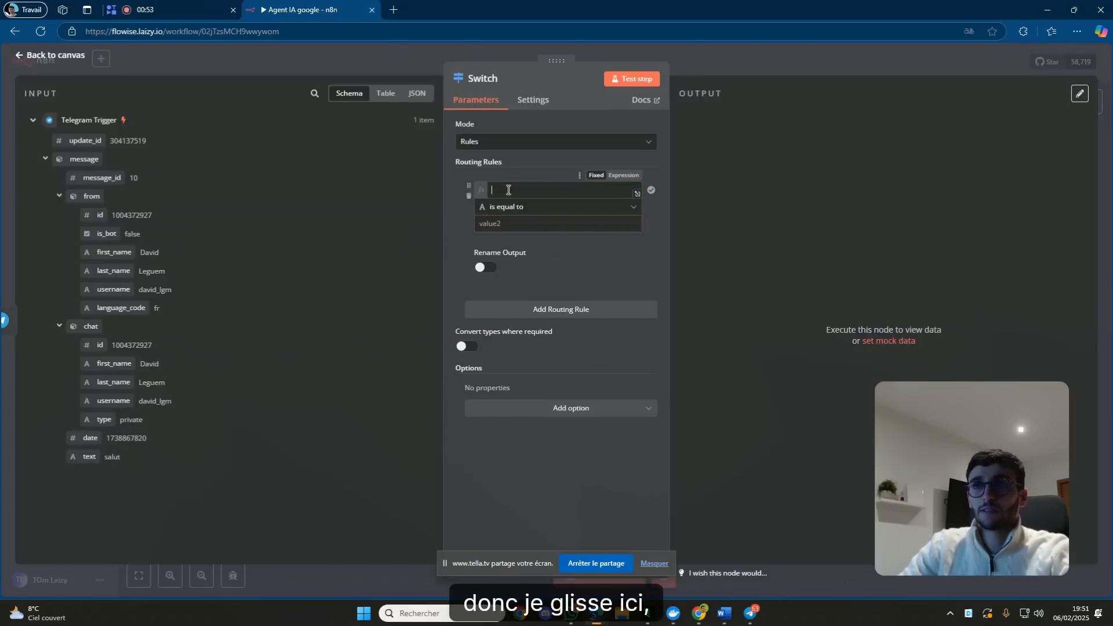
pyautogui.click(540, 175)
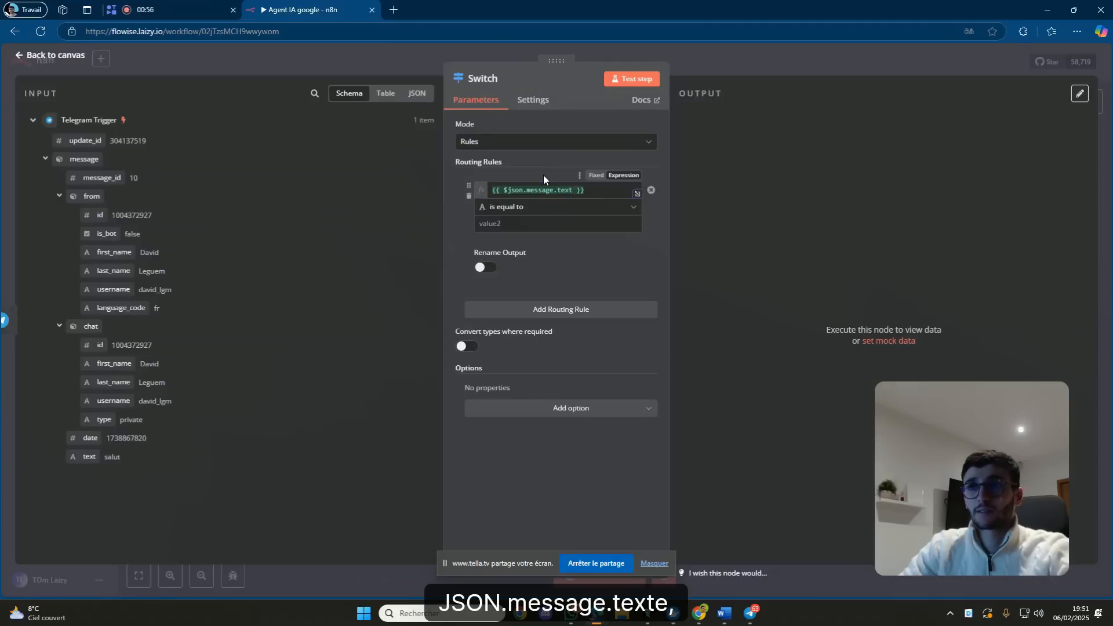
pyautogui.click(582, 207)
pyautogui.moveTo(576, 240)
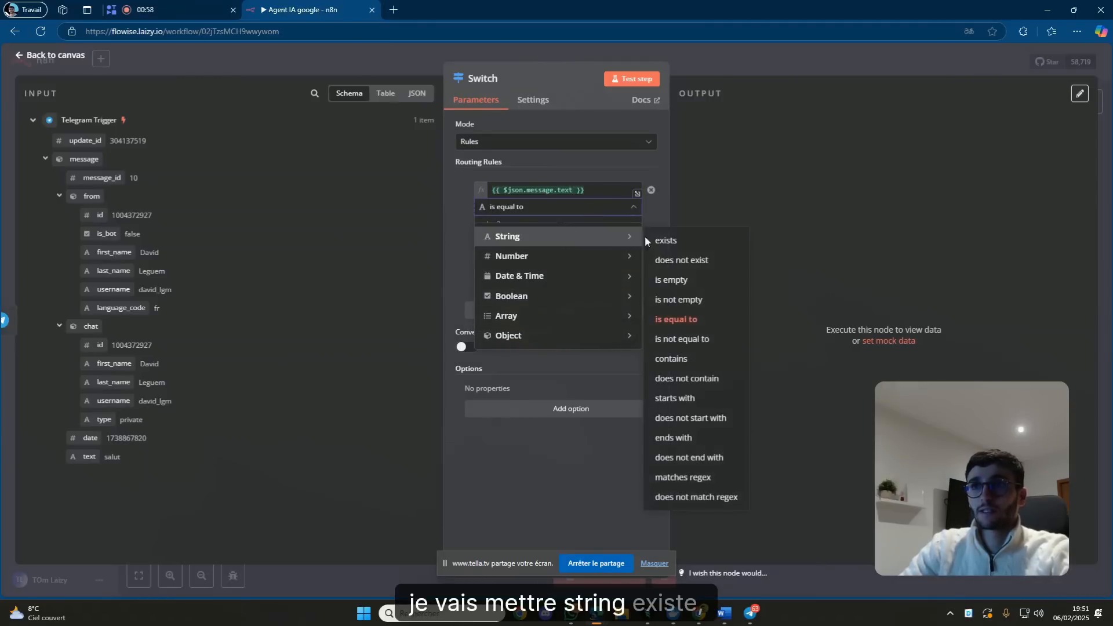
pyautogui.click(657, 240)
pyautogui.click(490, 250)
pyautogui.click(505, 291)
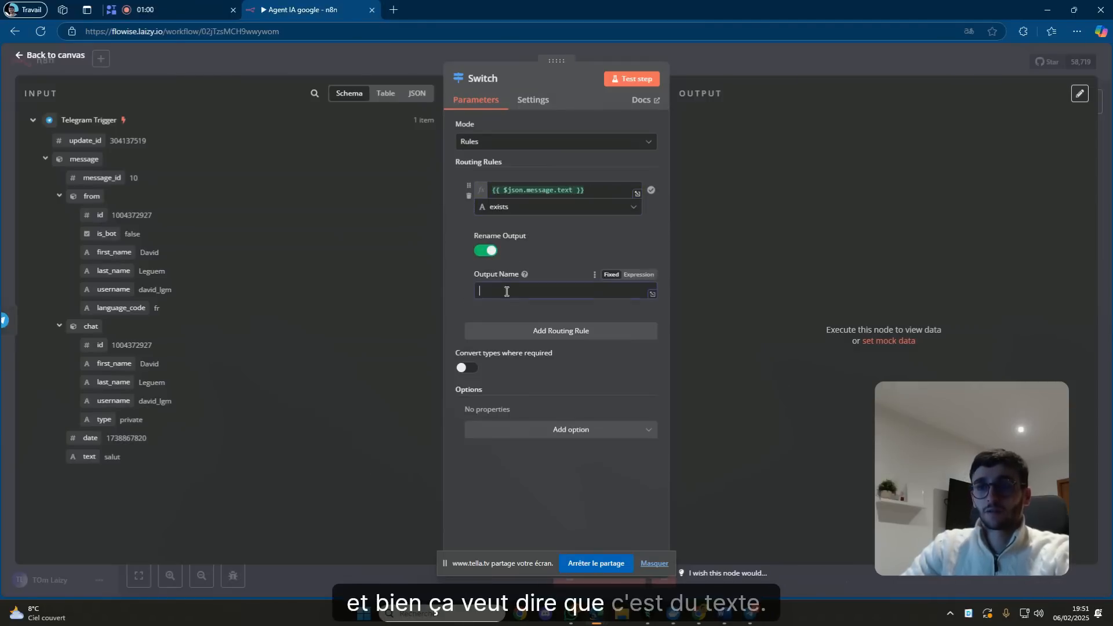
pyautogui.write('text')
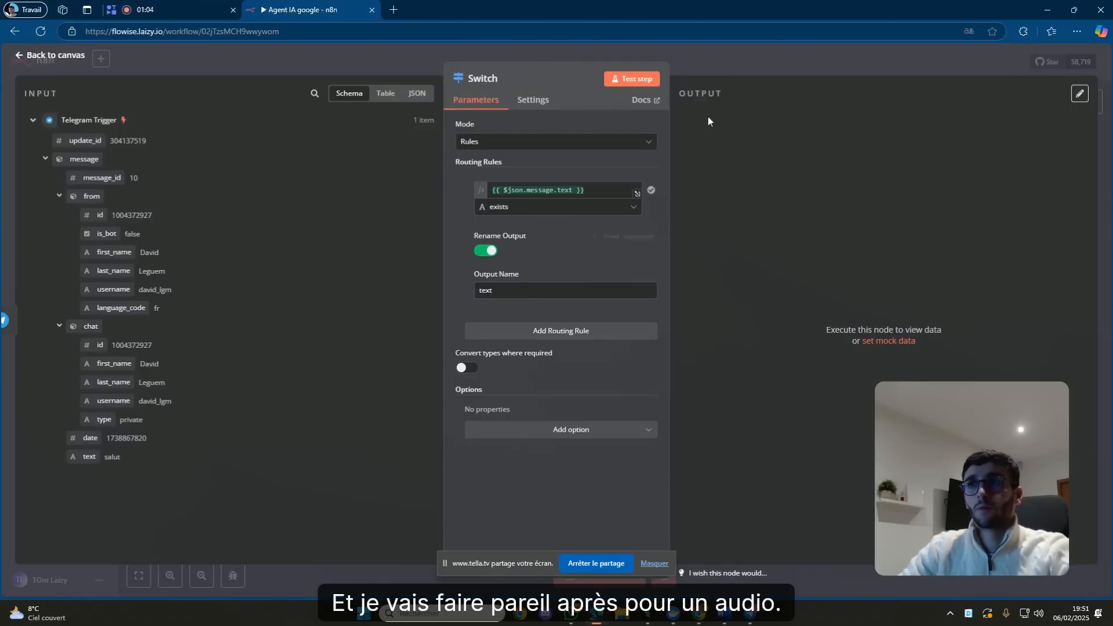
pyautogui.click(736, 69)
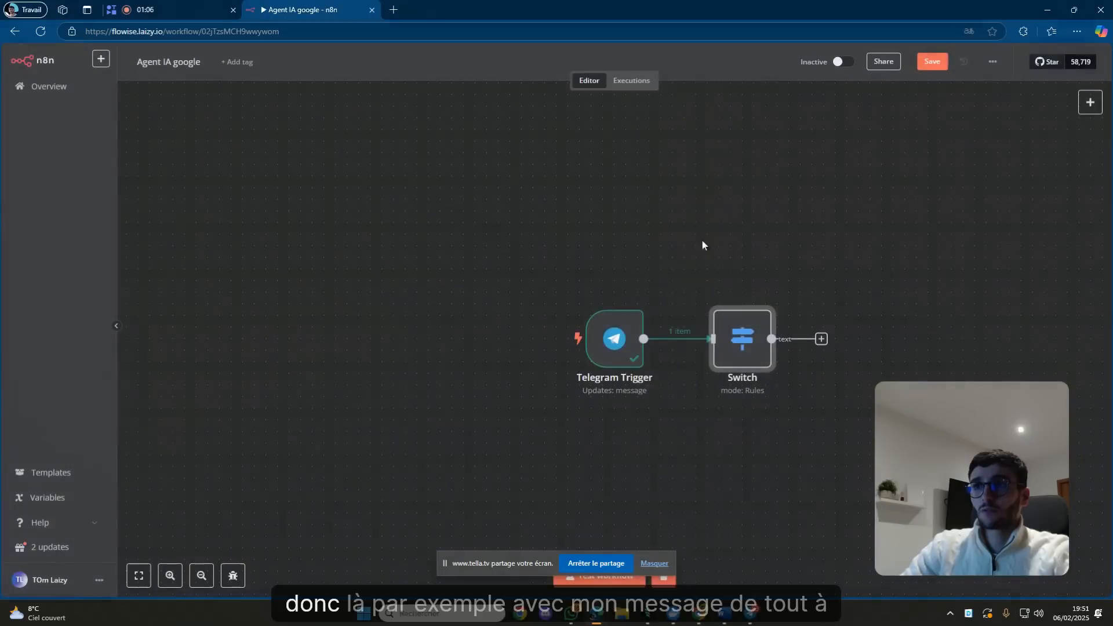
# Inspect the Telegram Trigger's received message and the Switch node's routing result.
pyautogui.doubleClick(607, 354)
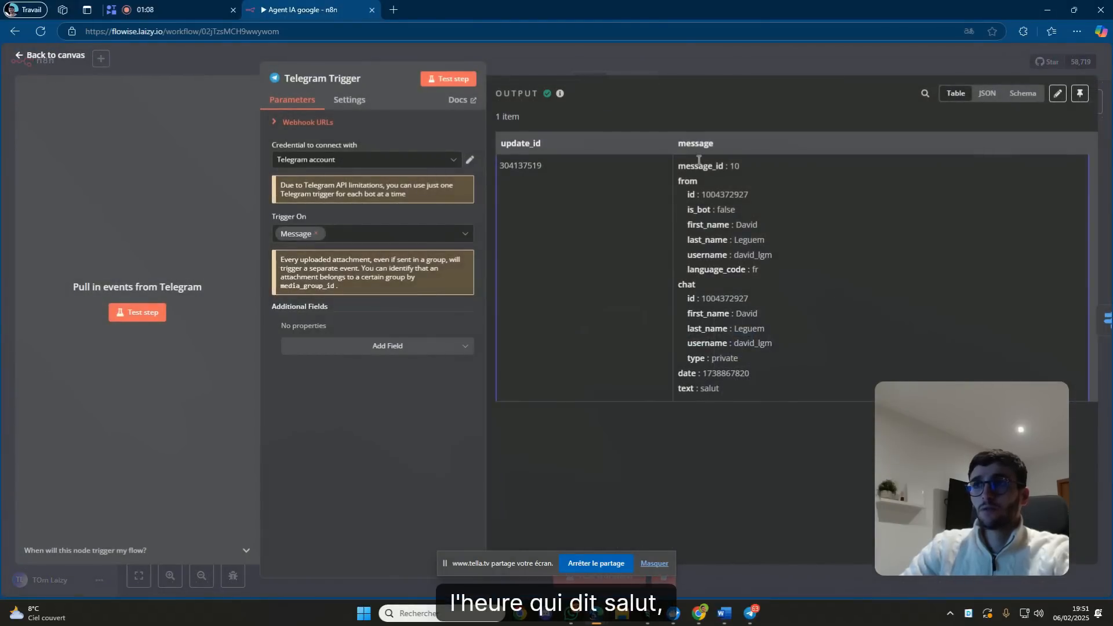
pyautogui.click(712, 67)
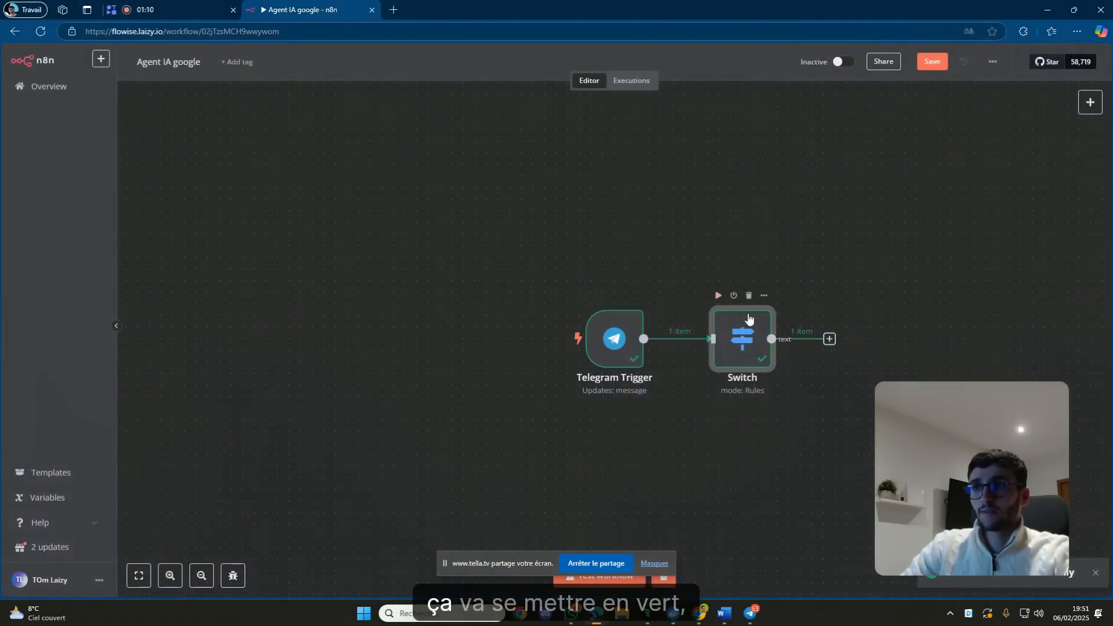
pyautogui.doubleClick(743, 335)
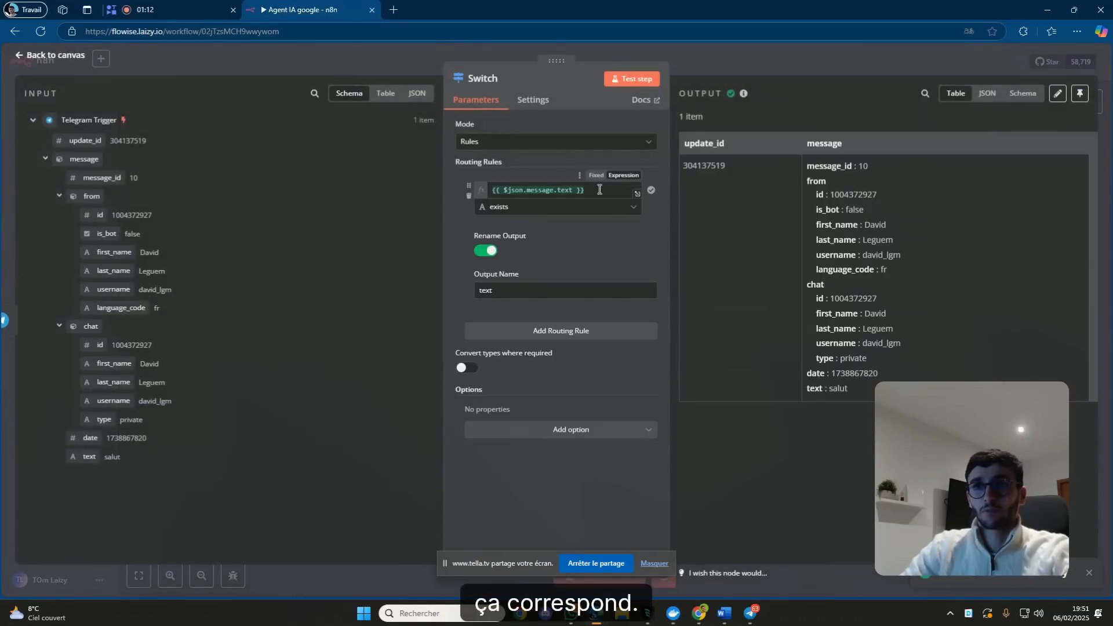
pyautogui.click(719, 60)
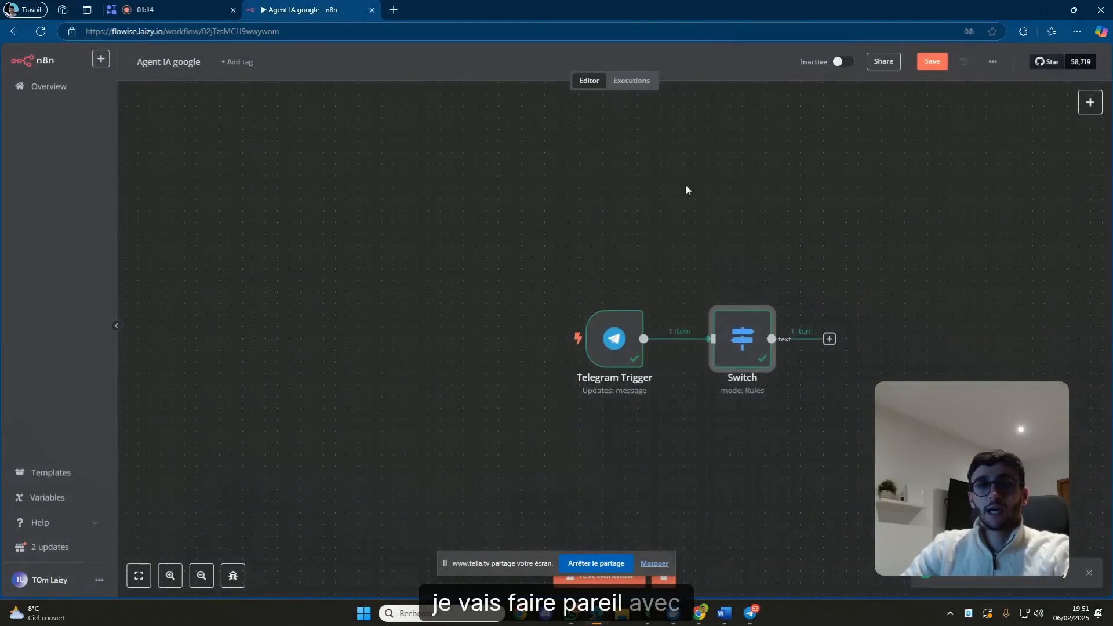
# Clear the previous execution data and launch a new test run.
pyautogui.click(658, 563)
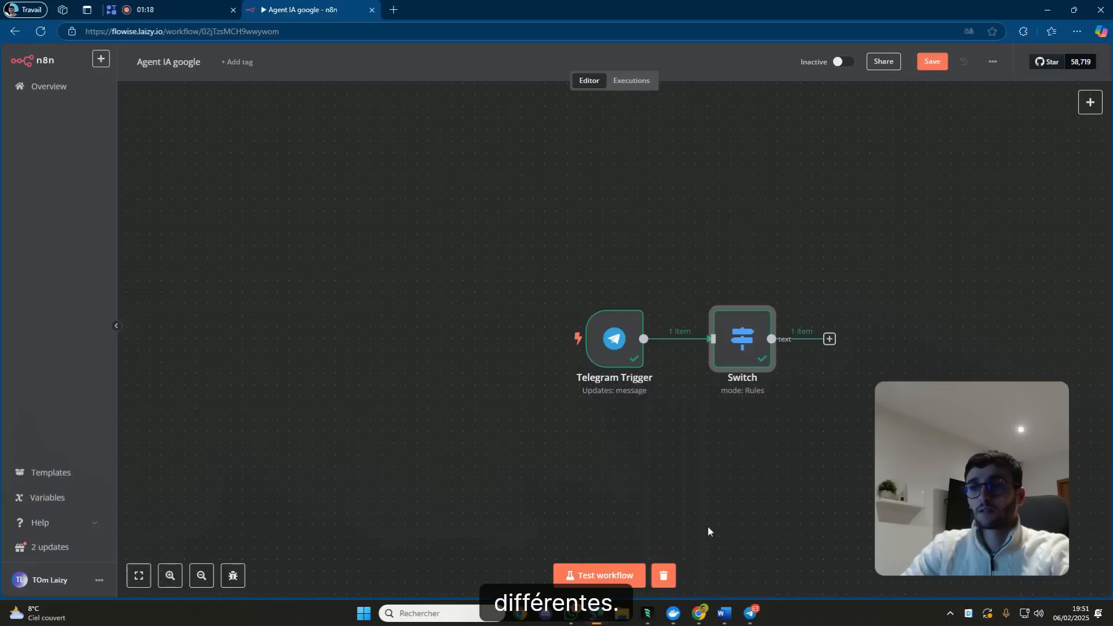
pyautogui.click(664, 575)
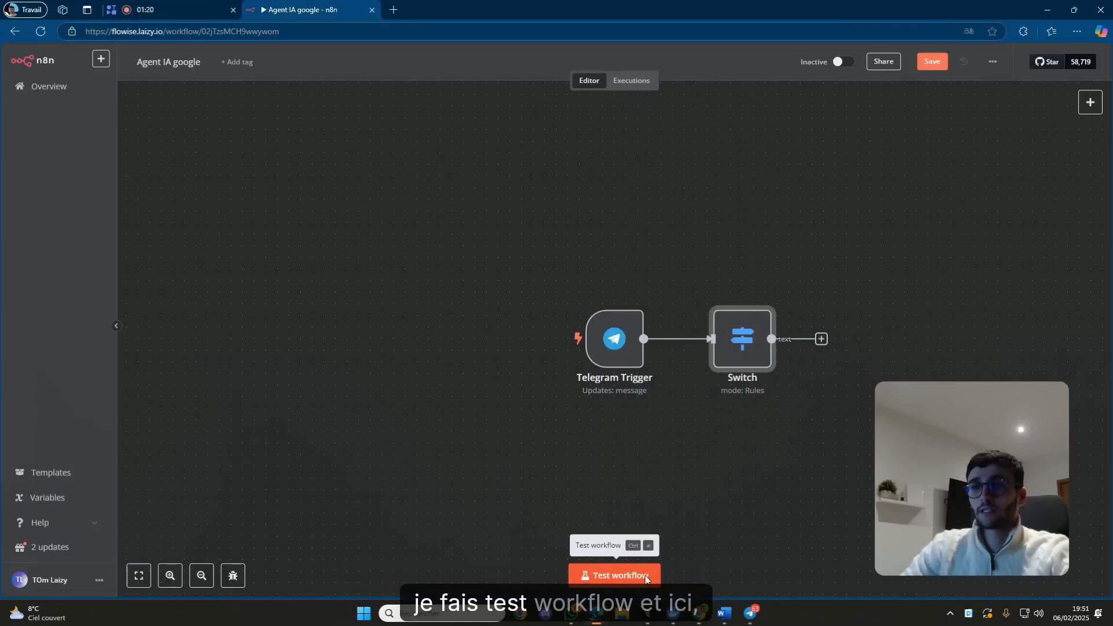
pyautogui.click(600, 575)
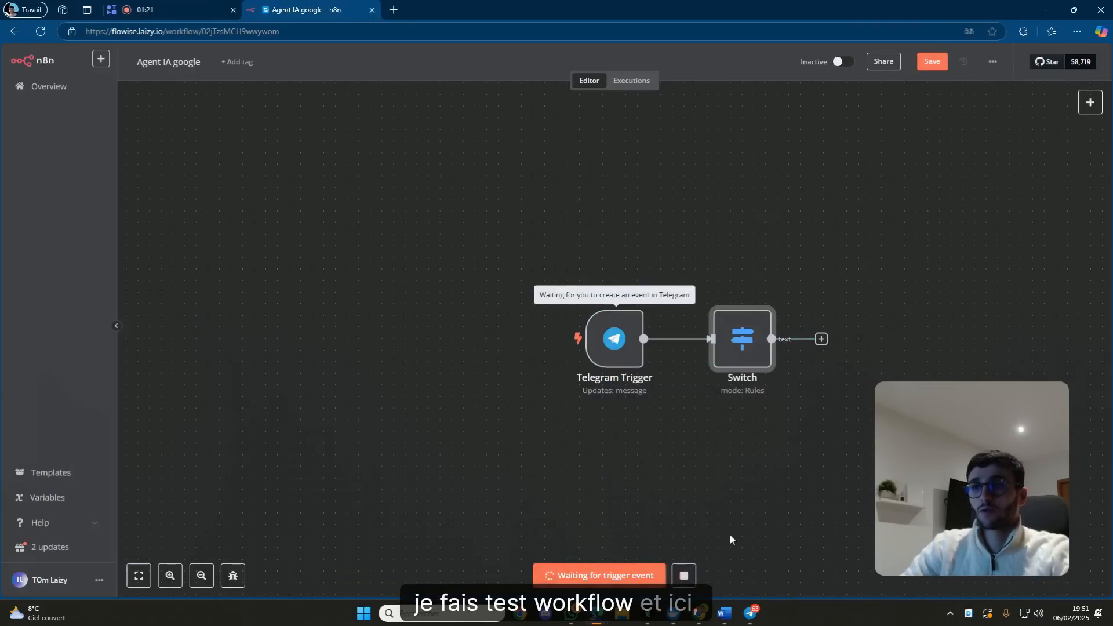
# Send the bot a two-second voice message in Telegram, then return to n8n.
pyautogui.click(751, 613)
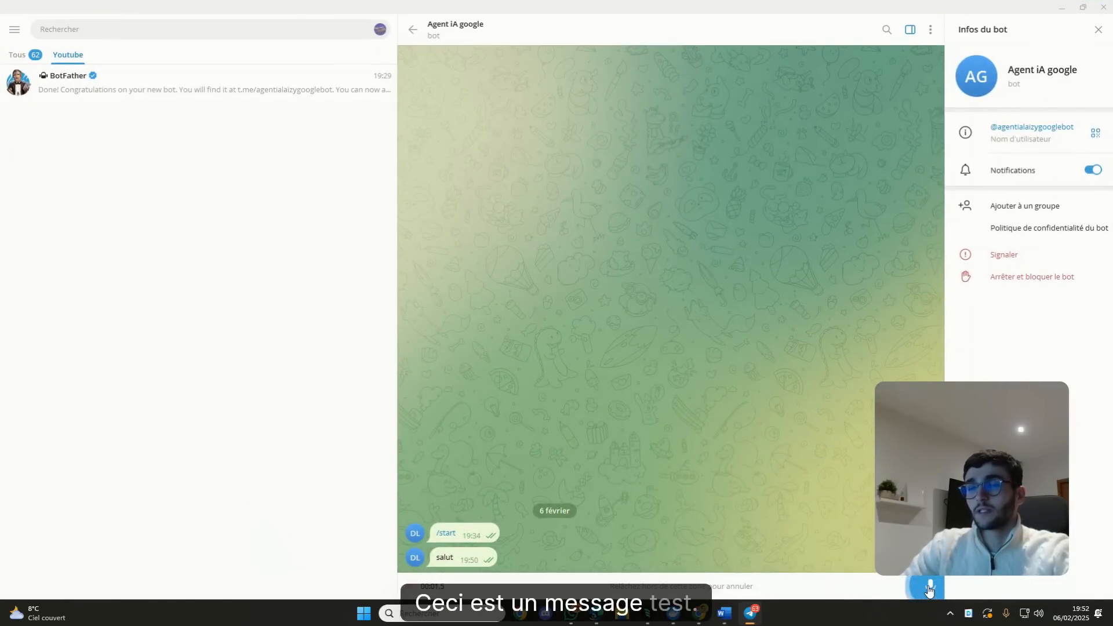
pyautogui.moveTo(929, 590); pyautogui.dragTo(929, 589)
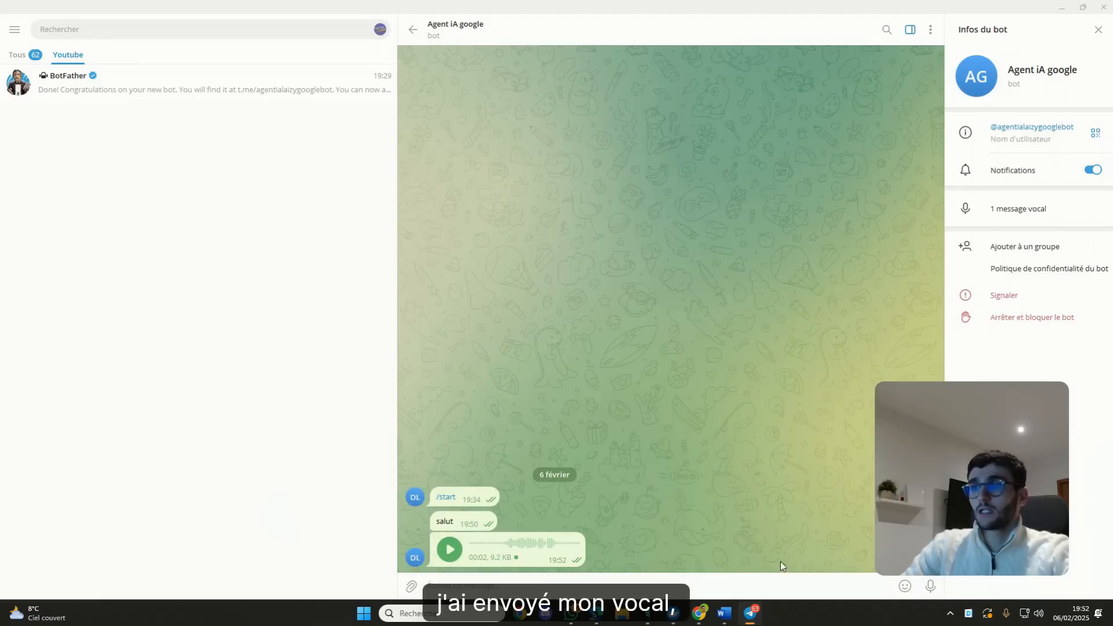
pyautogui.click(755, 618)
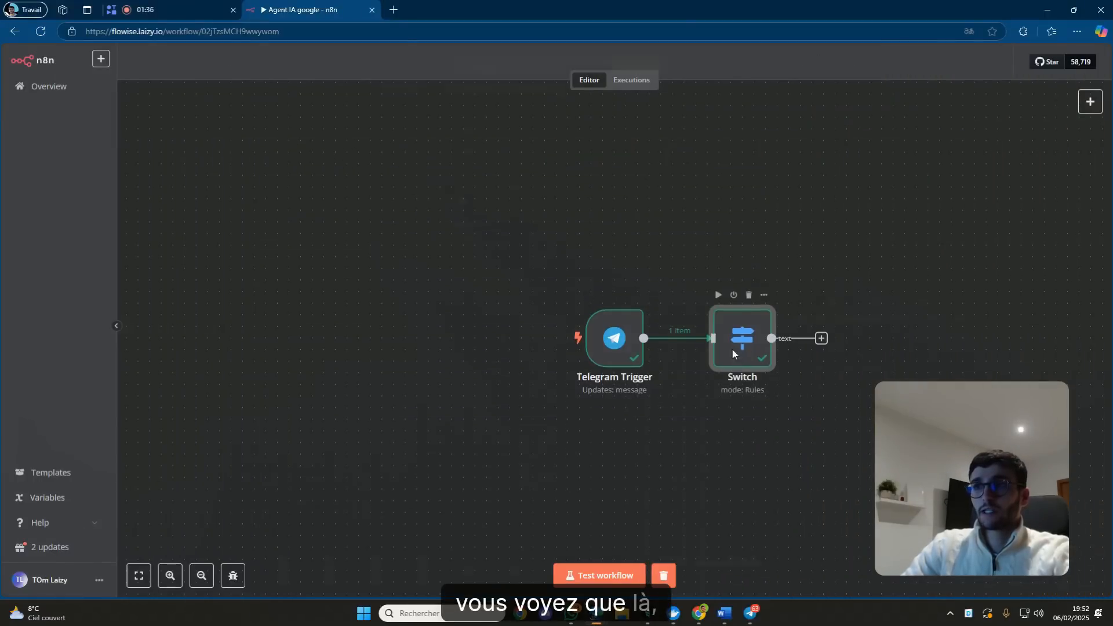
# Add a second Switch rule checking 'voice.mime_type exists', with its output named 'vocal'.
pyautogui.doubleClick(733, 350)
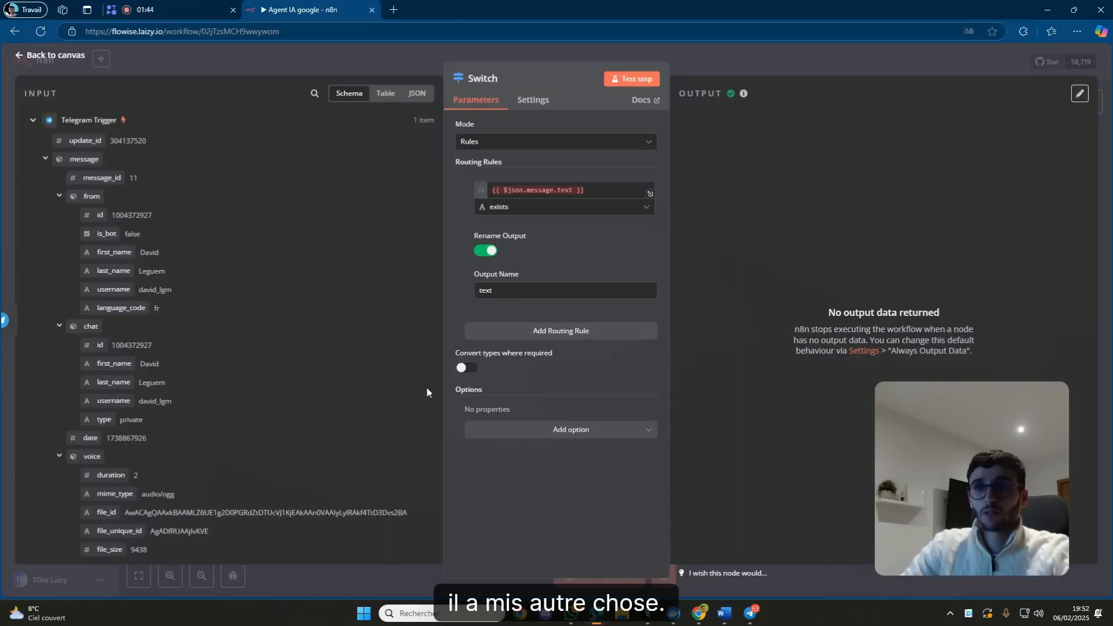
pyautogui.click(526, 330)
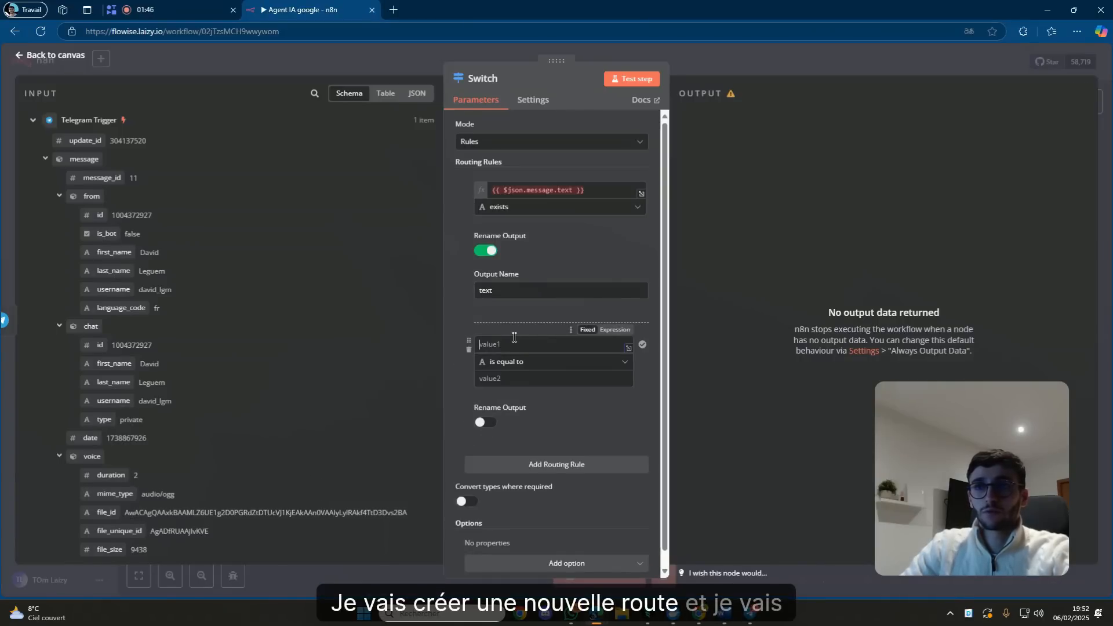
pyautogui.moveTo(116, 493); pyautogui.dragTo(493, 345)
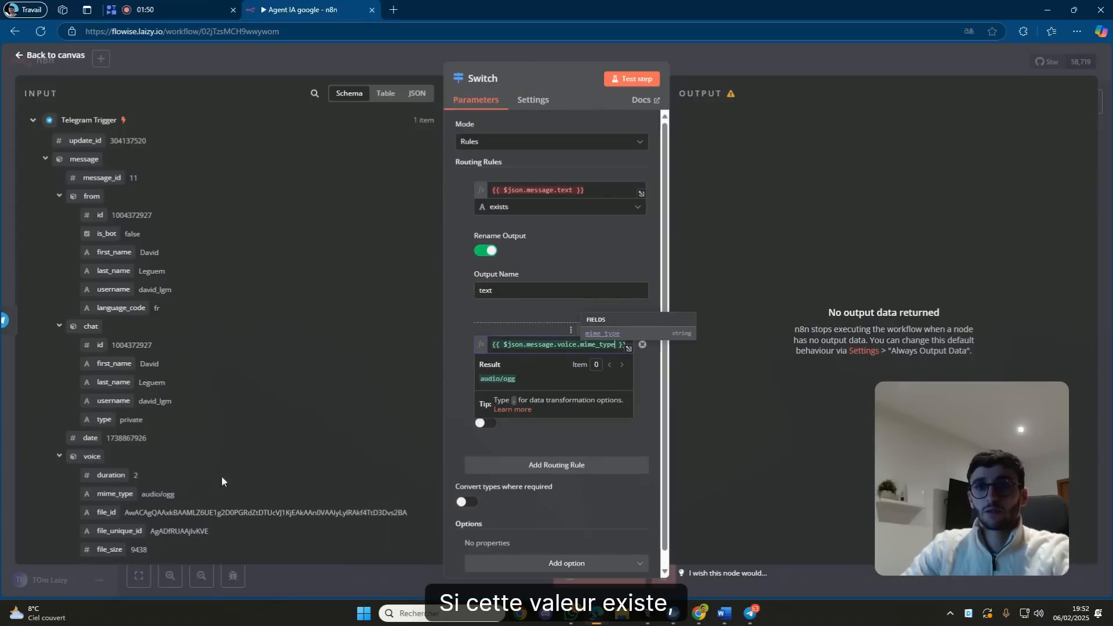
pyautogui.click(529, 429)
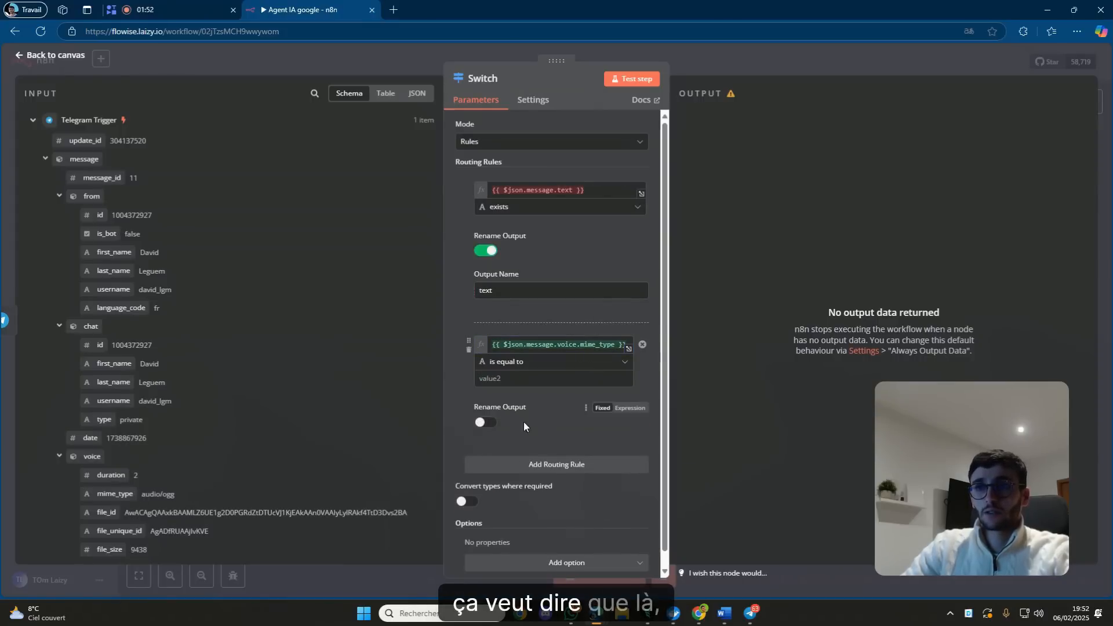
pyautogui.click(486, 422)
pyautogui.click(536, 363)
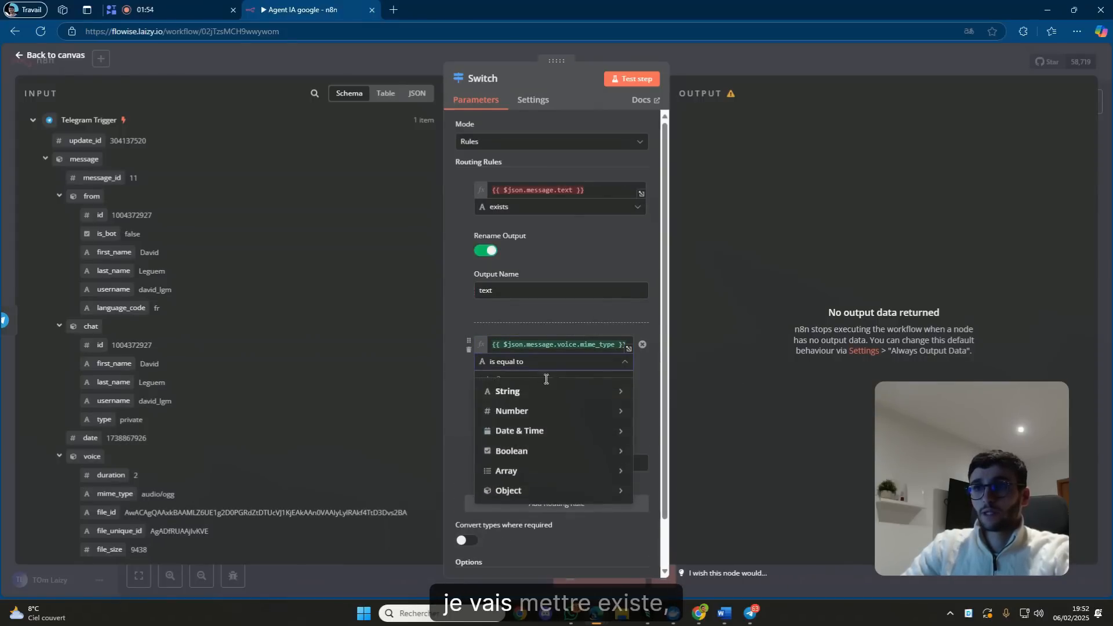
pyautogui.moveTo(596, 390)
pyautogui.click(676, 134)
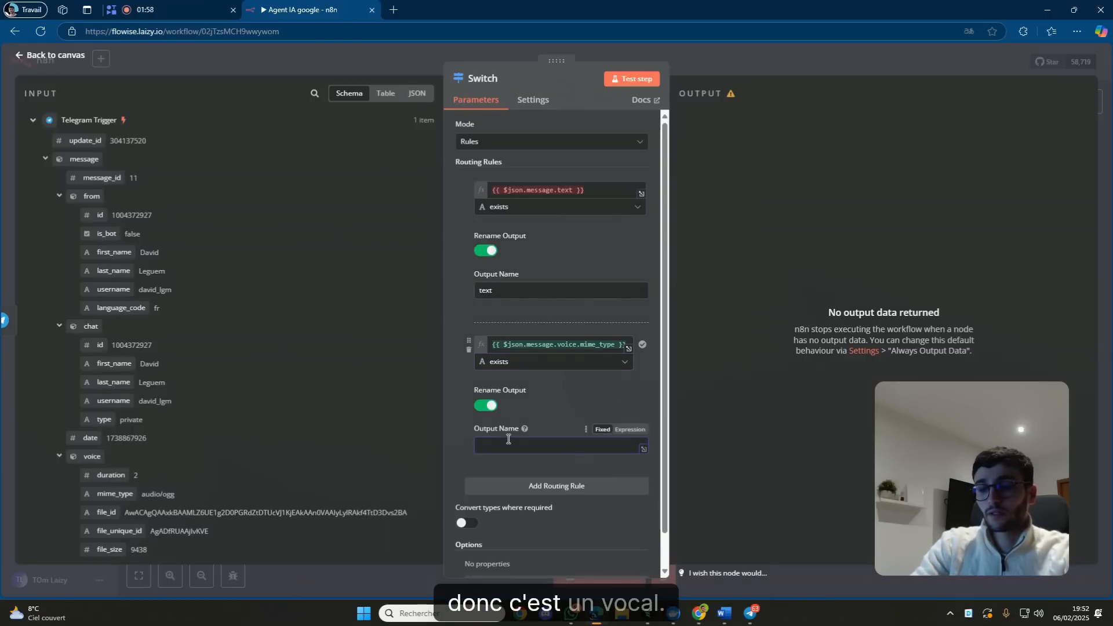
pyautogui.write('vocal')
pyautogui.click(564, 408)
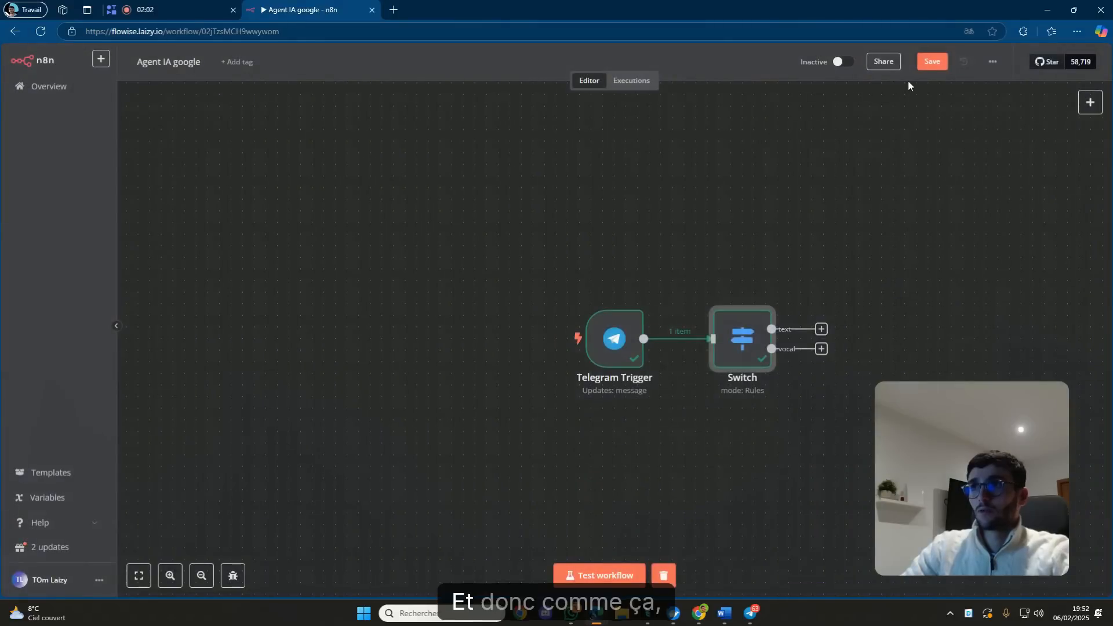
# Save the workflow and confirm the voice message now leaves the Switch through its vocal output.
pyautogui.click(931, 60)
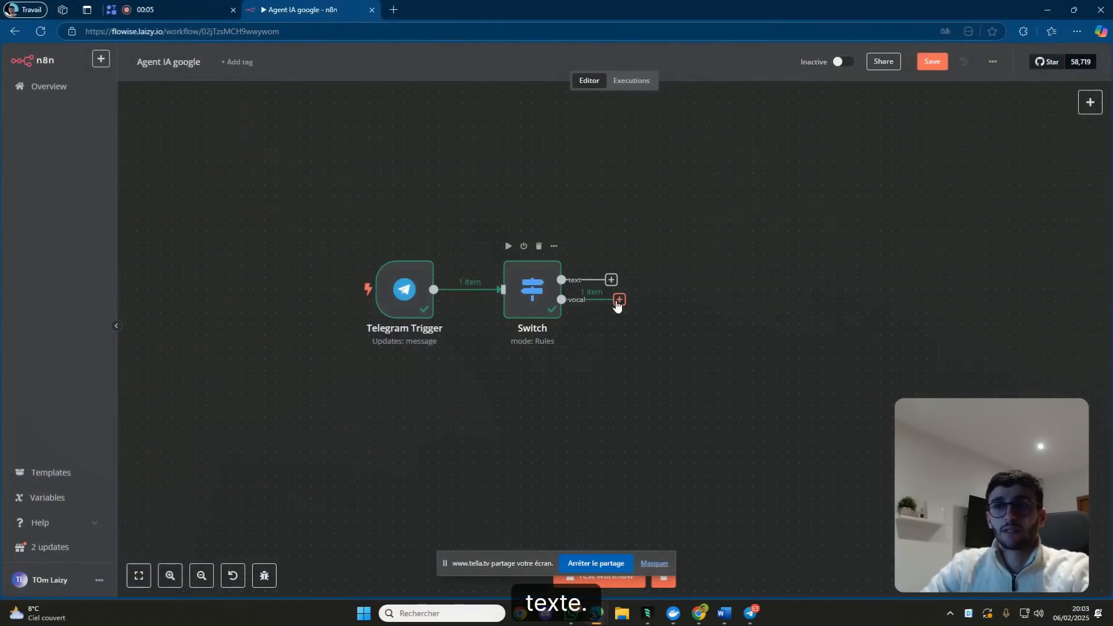
pyautogui.doubleClick(544, 289)
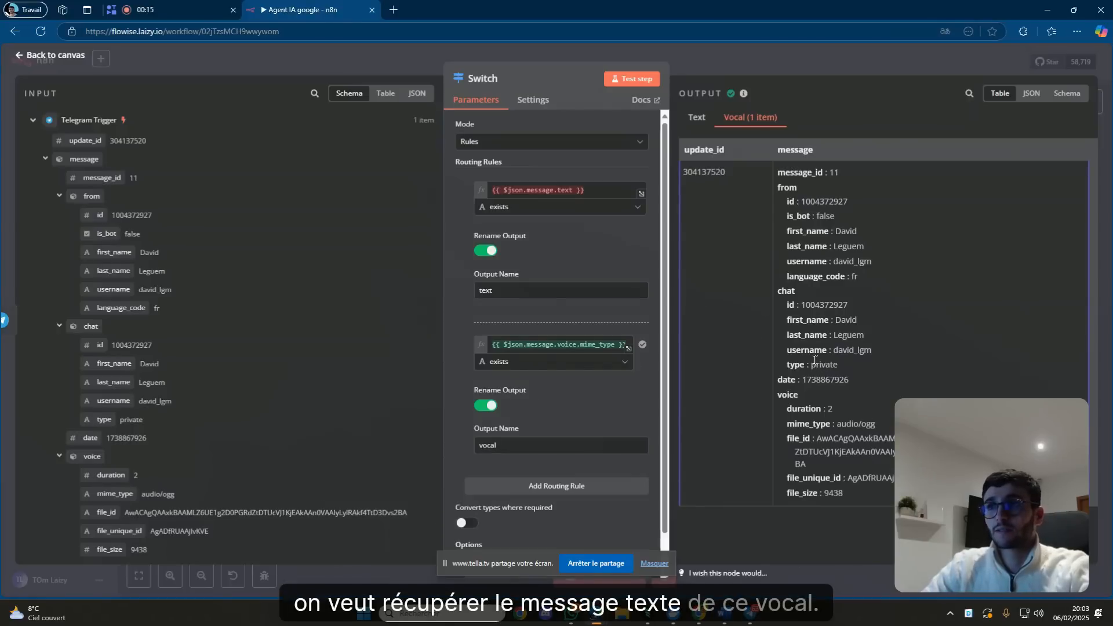
pyautogui.click(784, 61)
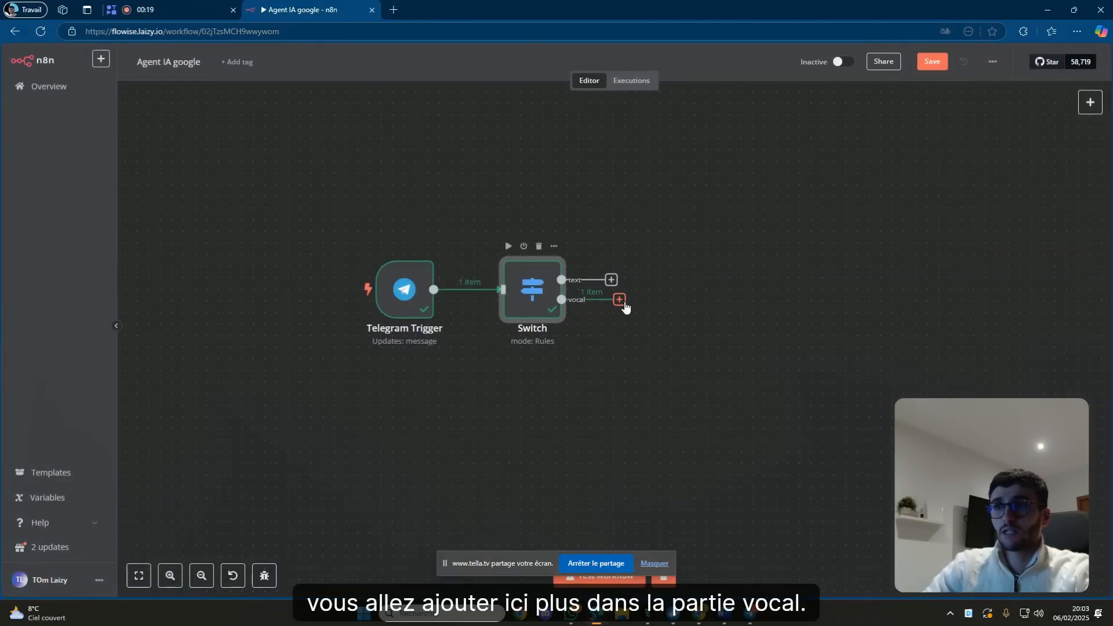
pyautogui.click(621, 306)
# Add a Telegram 'Get a file' node on the vocal branch with File ID set to voice.file_id.
pyautogui.write('teleg')
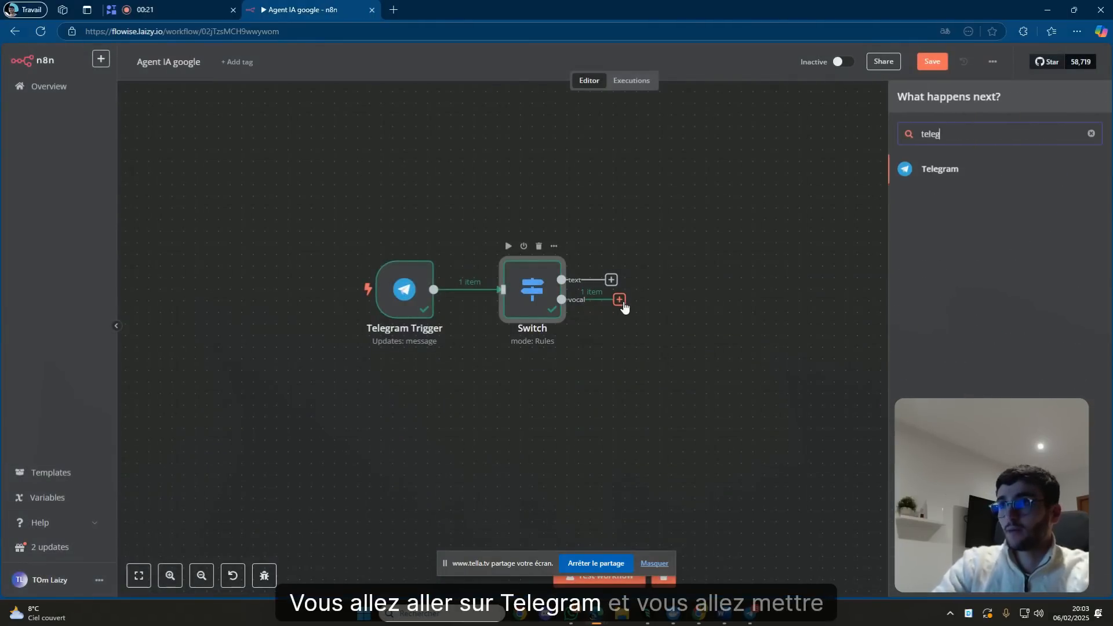
pyautogui.click(979, 169)
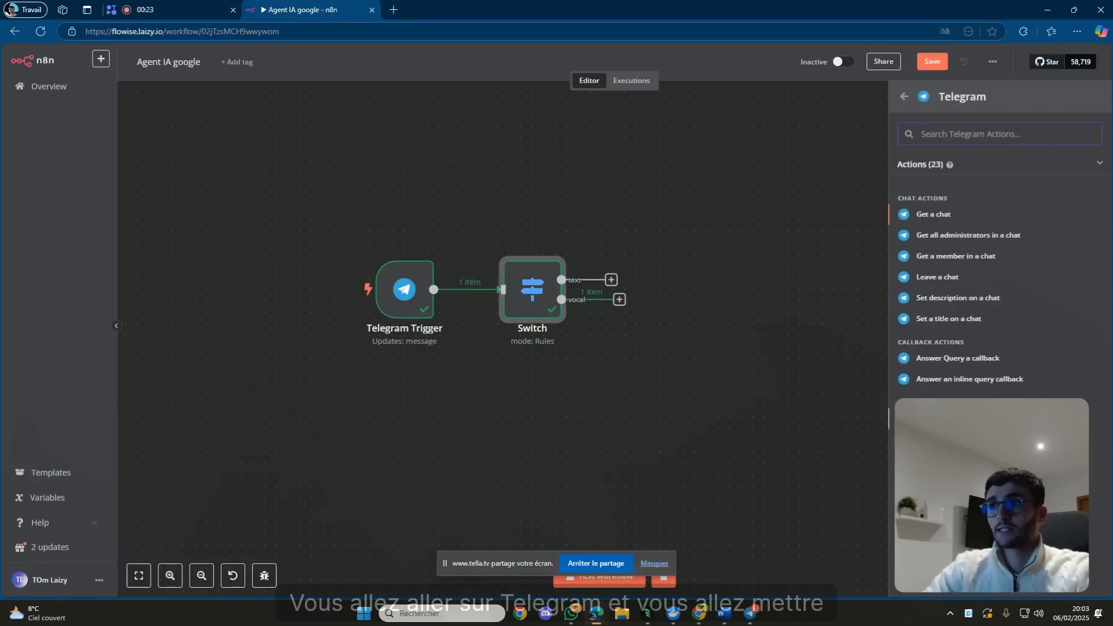
pyautogui.click(941, 419)
pyautogui.click(507, 257)
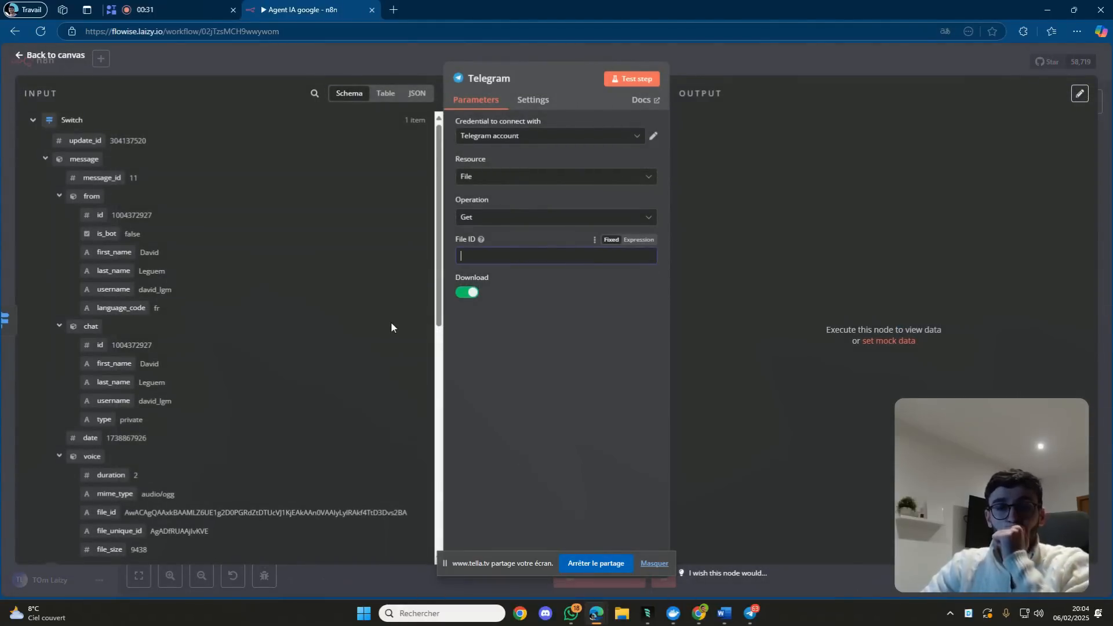
pyautogui.scroll(-1, 304, 389)
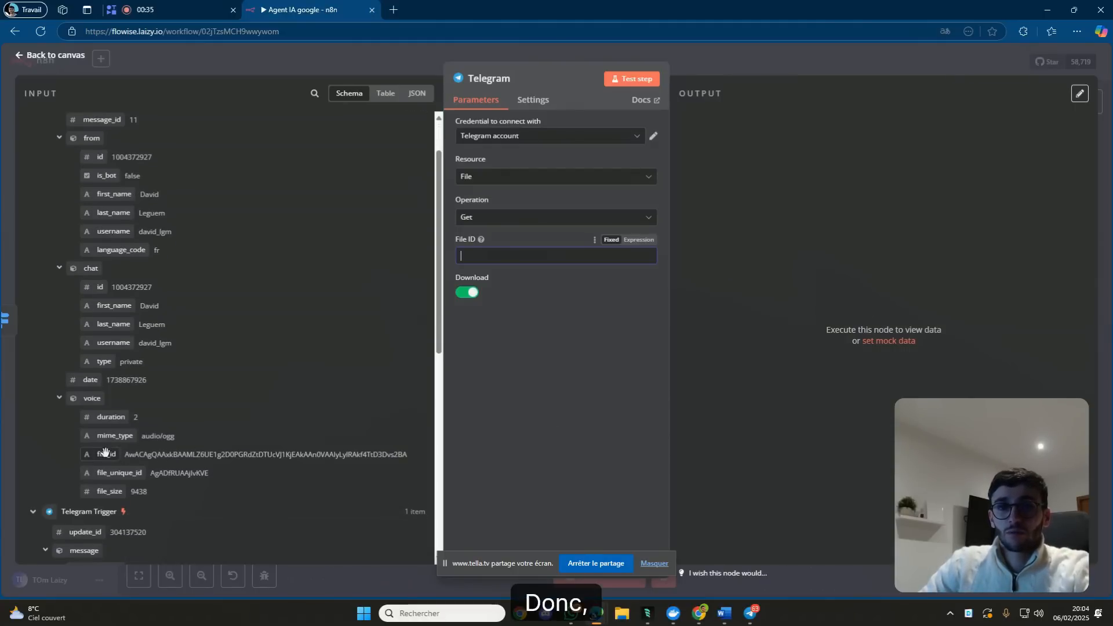
pyautogui.scroll(-1, 107, 441)
pyautogui.moveTo(106, 395); pyautogui.dragTo(512, 264)
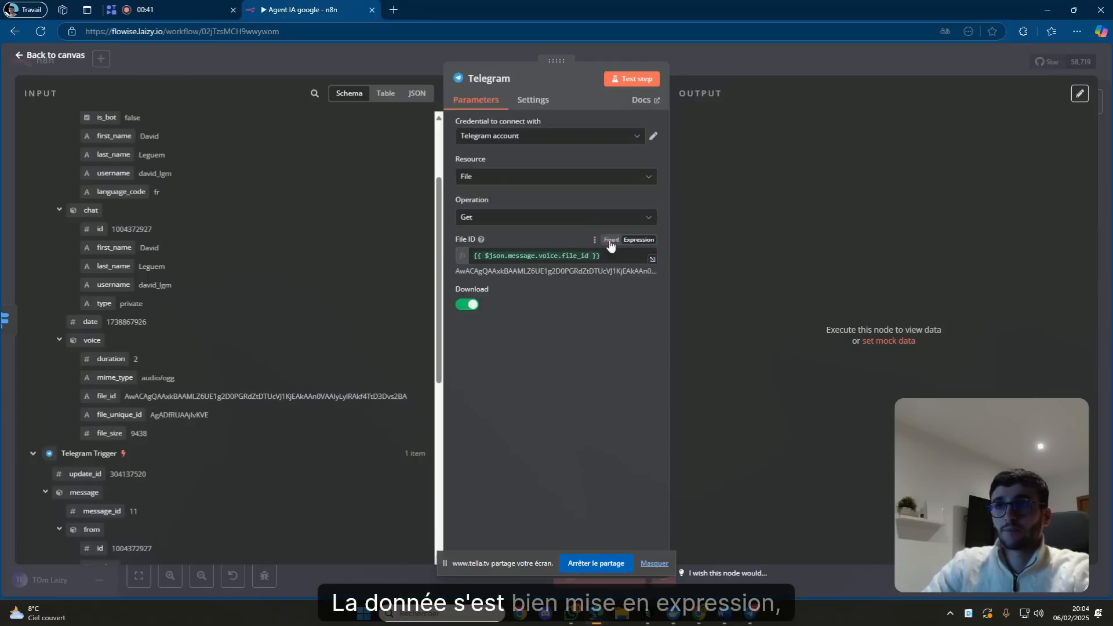
pyautogui.click(559, 255)
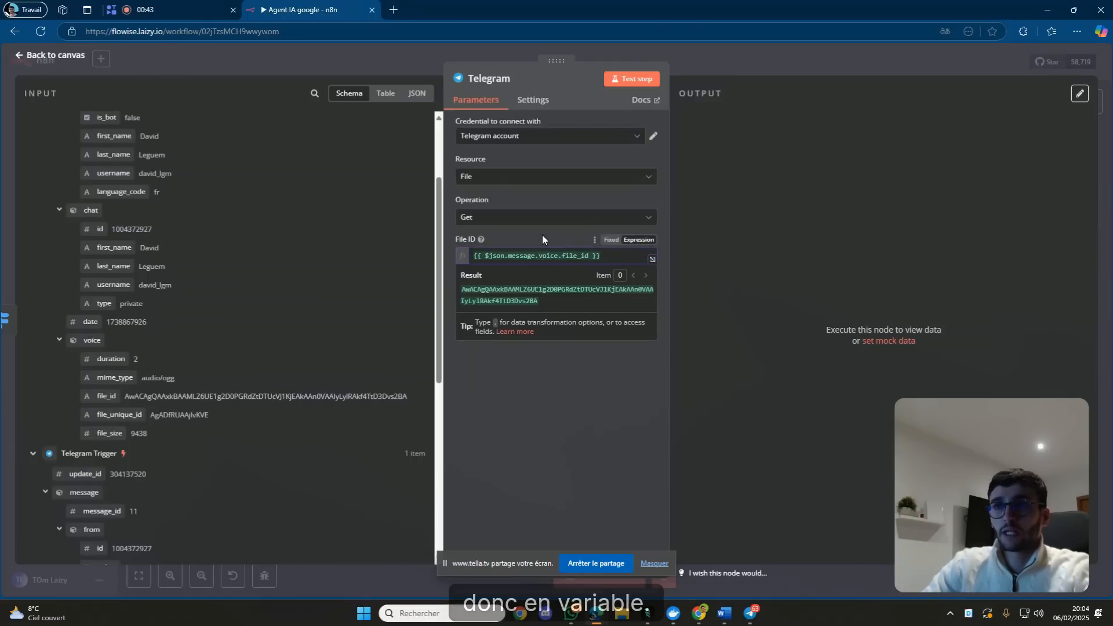
pyautogui.click(542, 236)
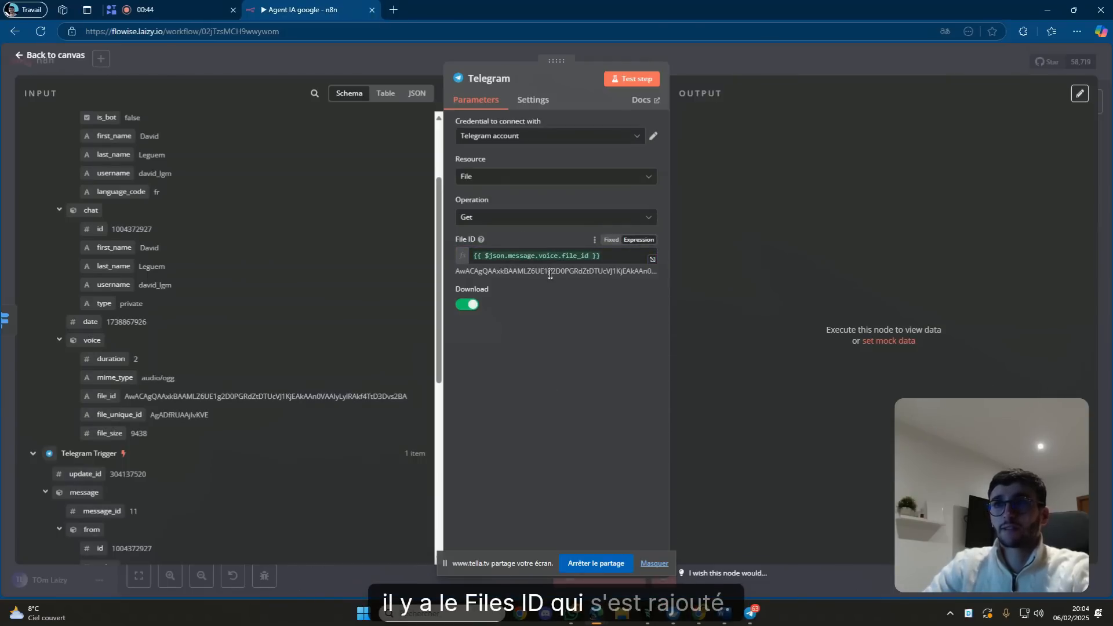
pyautogui.click(756, 72)
# Run the Telegram node and inspect the downloaded voice file file_0.oga (9.44 kB).
pyautogui.moveTo(652, 322)
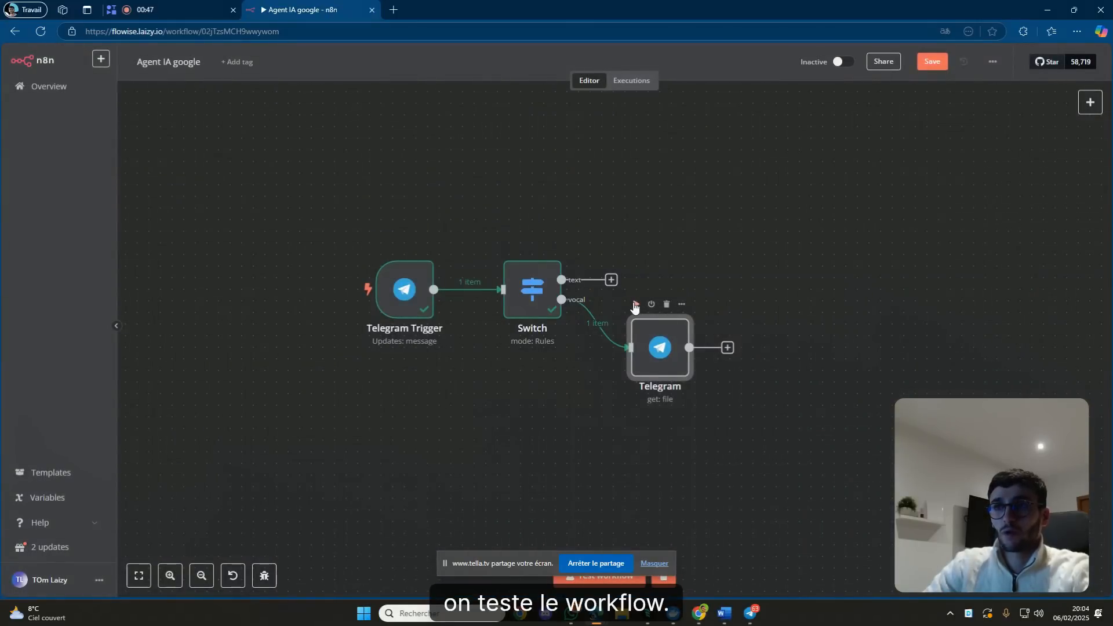
pyautogui.click(635, 304)
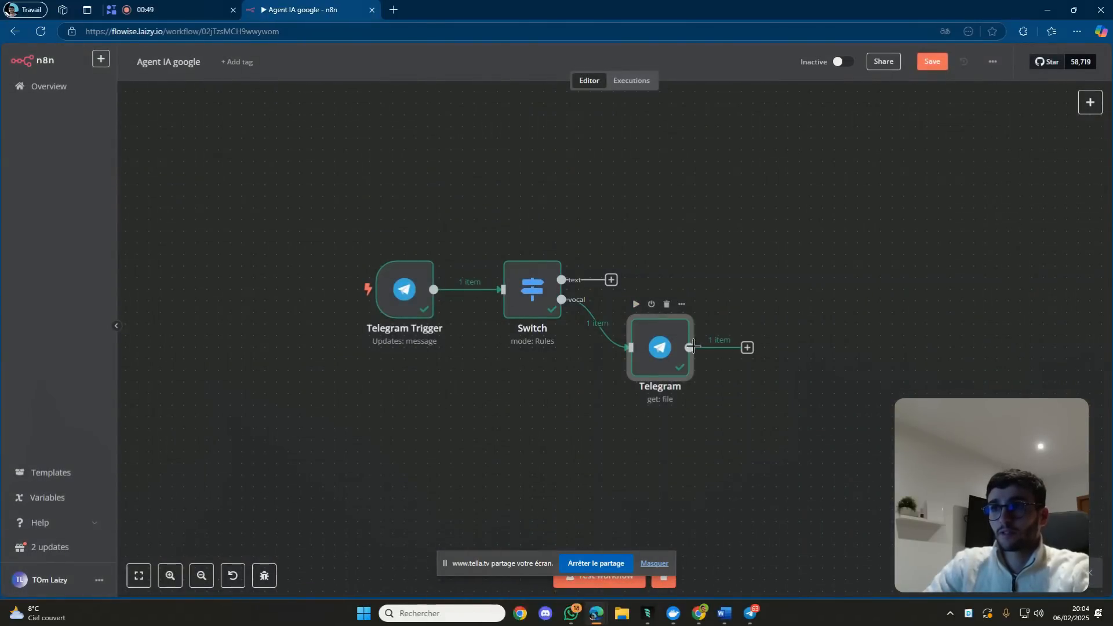
pyautogui.click(688, 348)
pyautogui.doubleClick(666, 346)
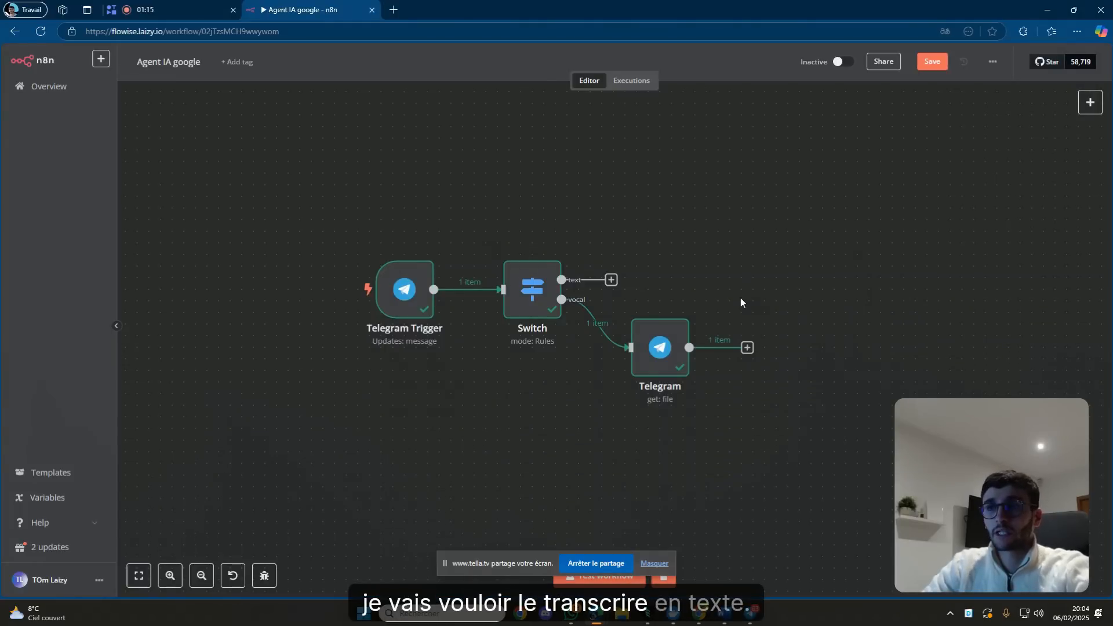
pyautogui.doubleClick(678, 347)
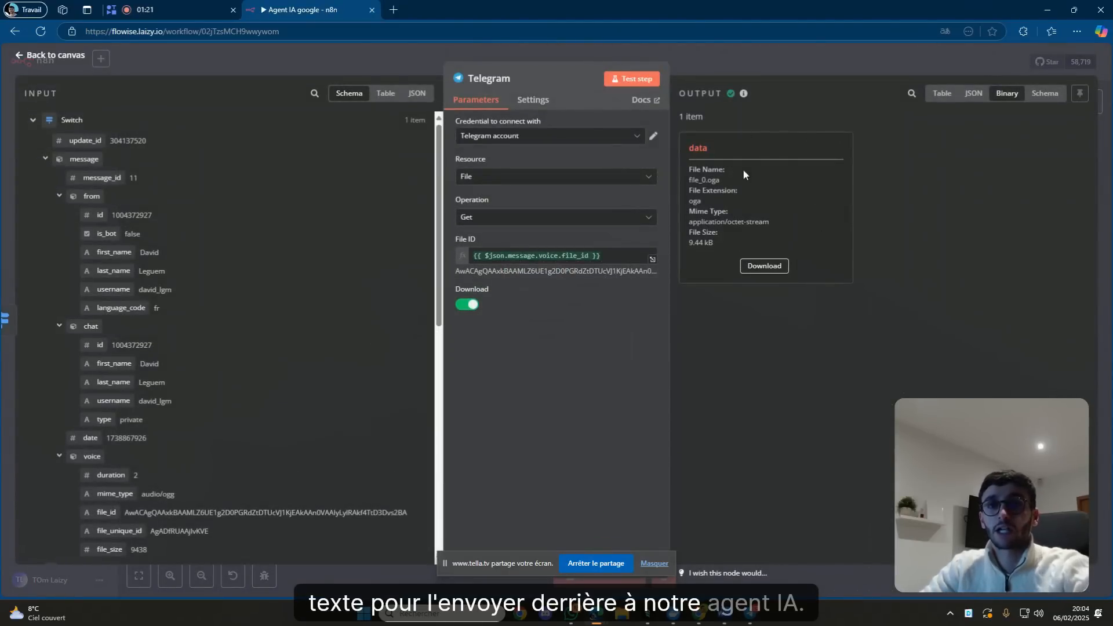
pyautogui.click(840, 64)
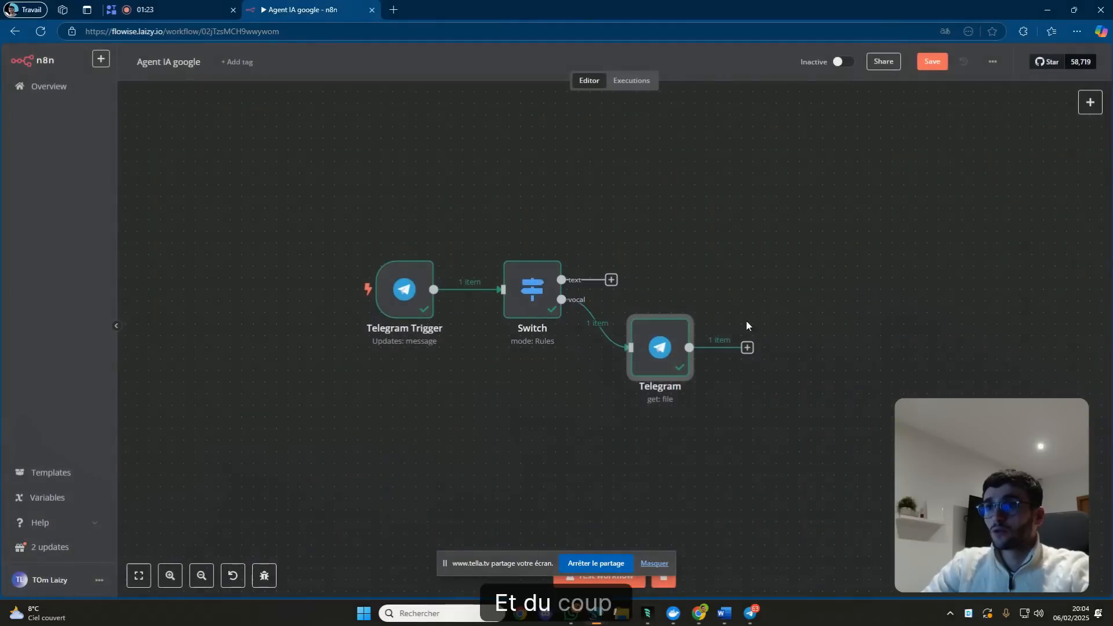
# Add an OpenAI 'Transcribe a recording' node after the Telegram file node, aligned to its right.
pyautogui.click(746, 348)
pyautogui.write('open')
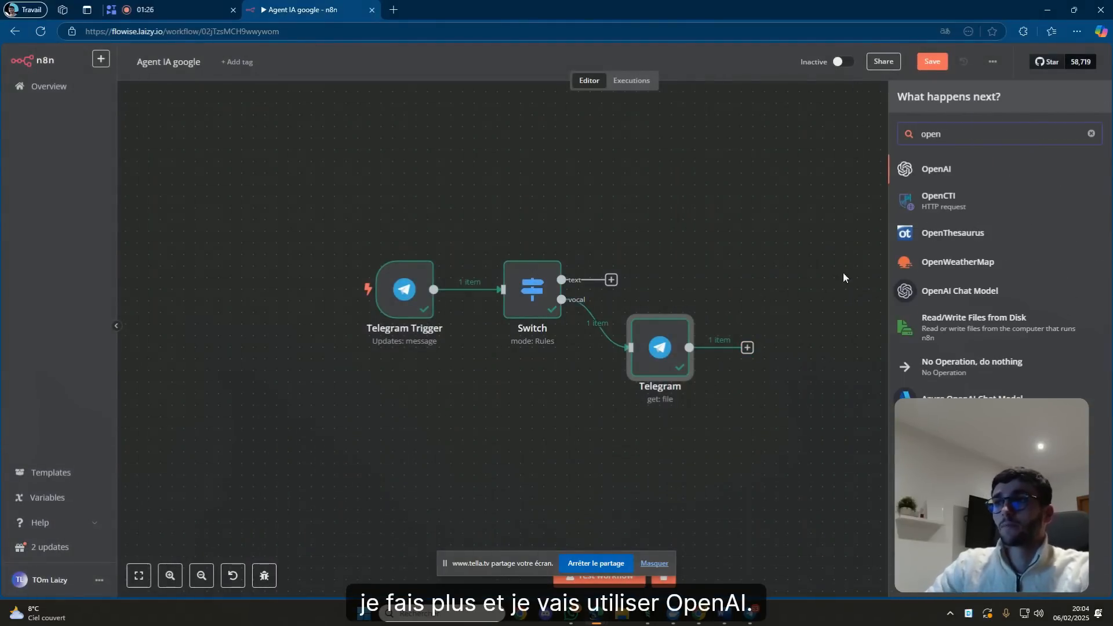
pyautogui.click(951, 171)
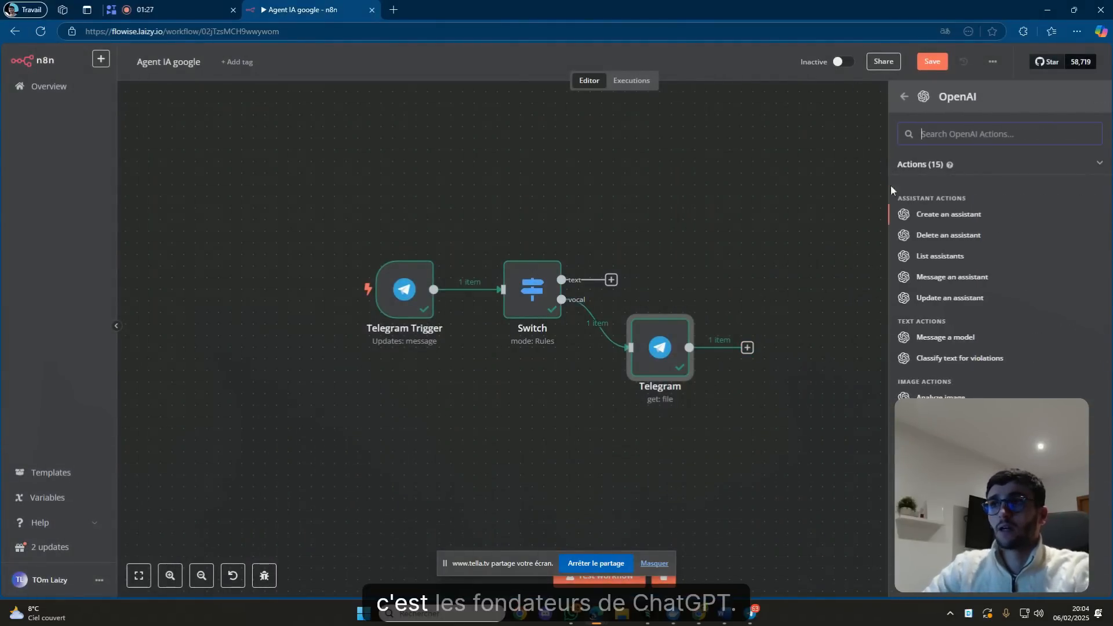
pyautogui.scroll(-1, 989, 301)
pyautogui.scroll(1, 1009, 333)
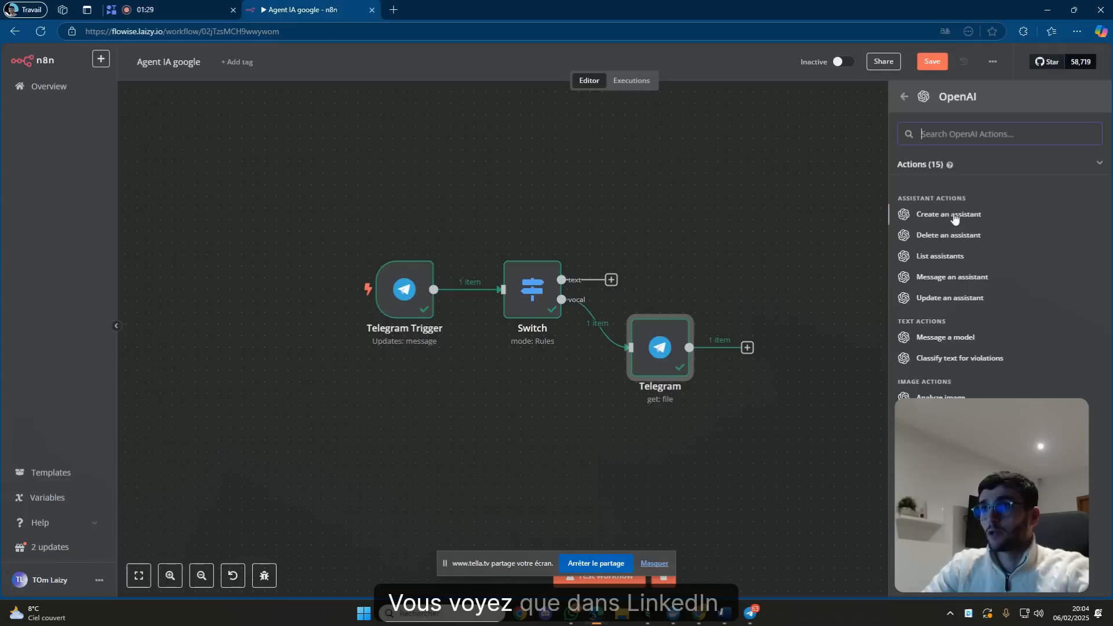
pyautogui.scroll(-1, 1008, 272)
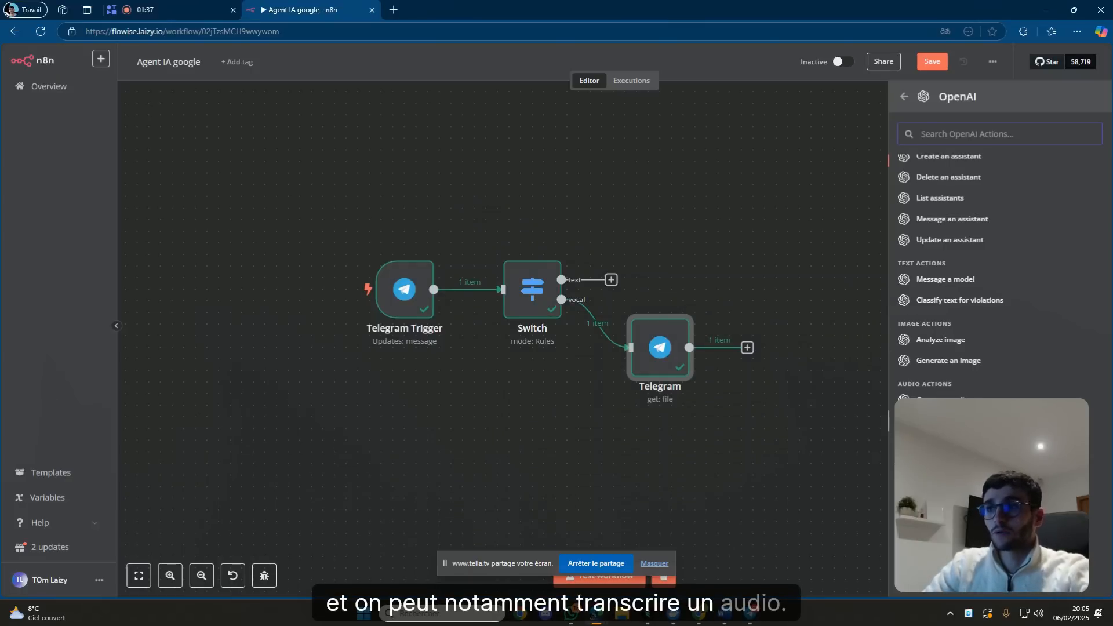
pyautogui.click(951, 420)
pyautogui.click(794, 71)
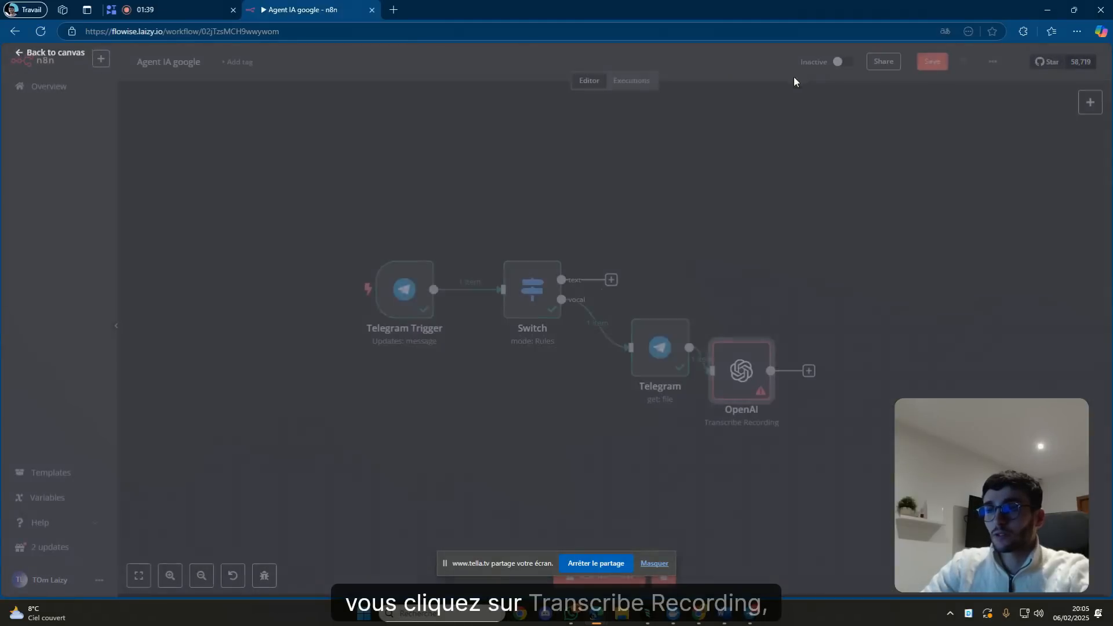
pyautogui.moveTo(751, 368); pyautogui.dragTo(793, 344)
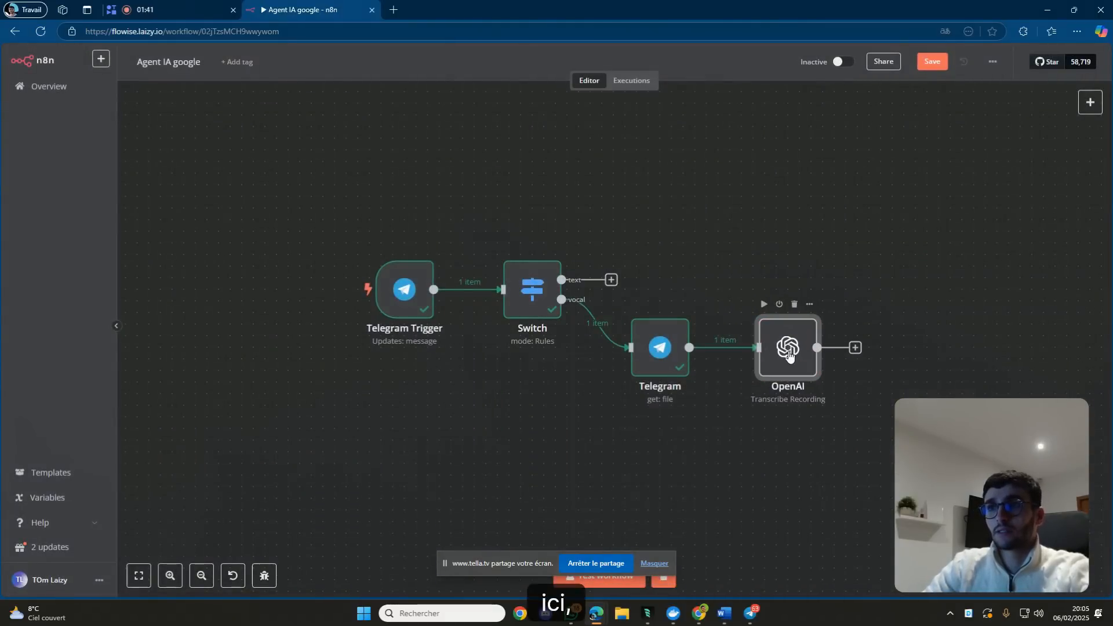
pyautogui.doubleClick(788, 353)
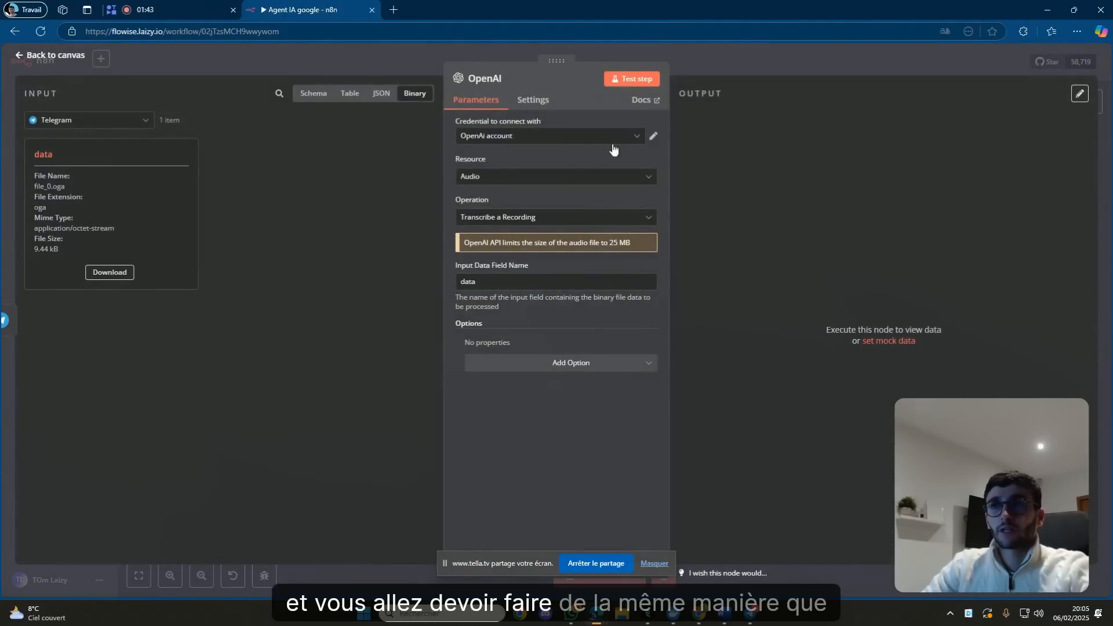
# Create a new OpenAI credential for the transcription node and paste the API key into it.
pyautogui.click(750, 48)
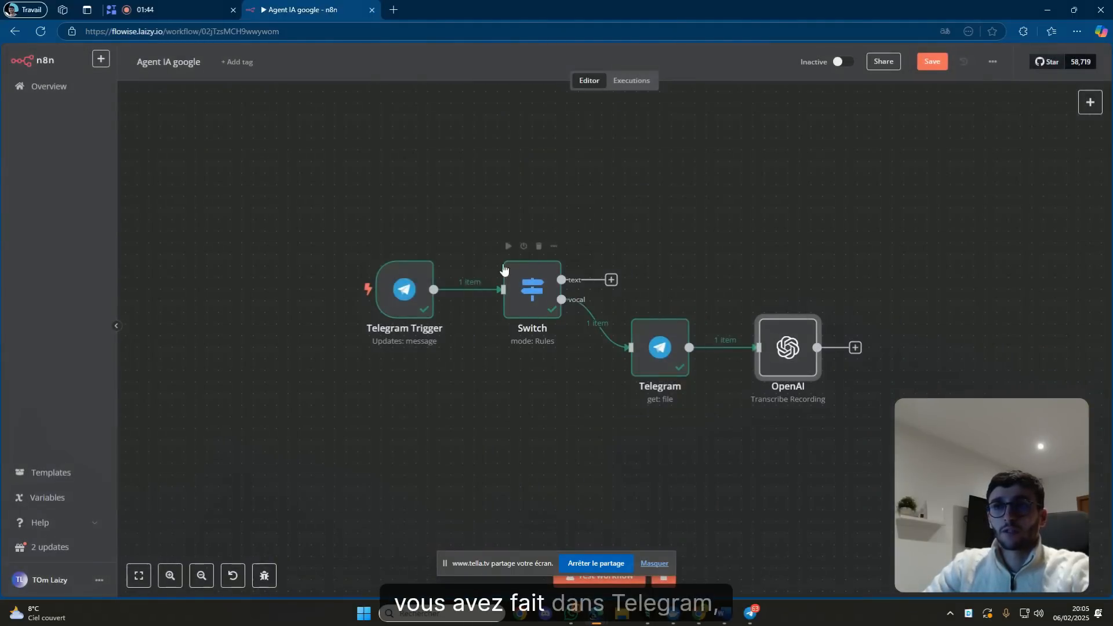
pyautogui.doubleClick(783, 337)
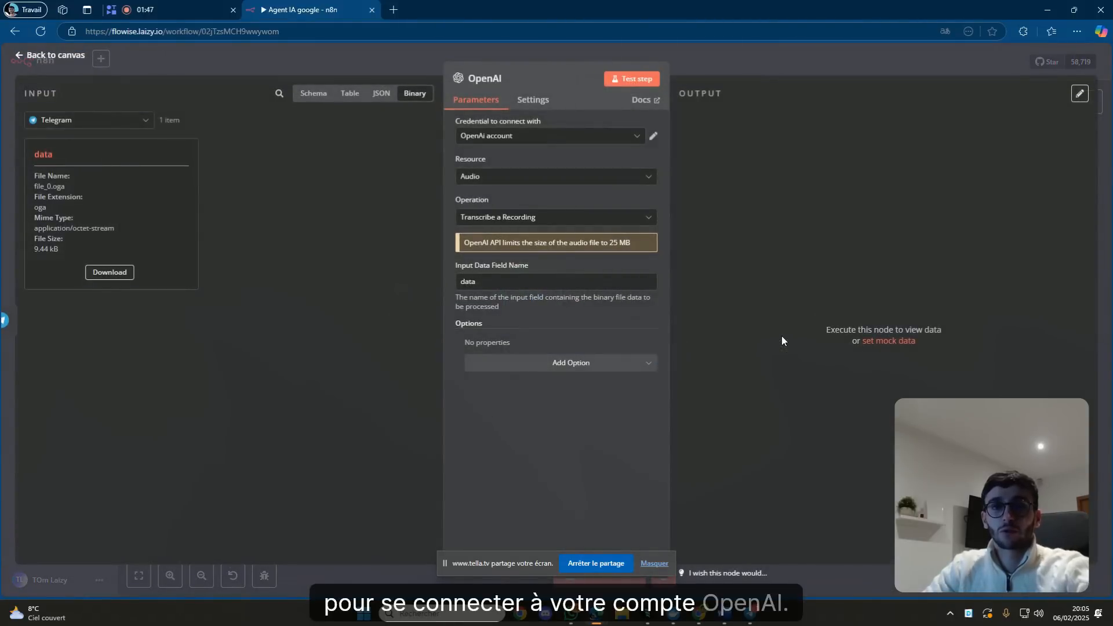
pyautogui.click(618, 142)
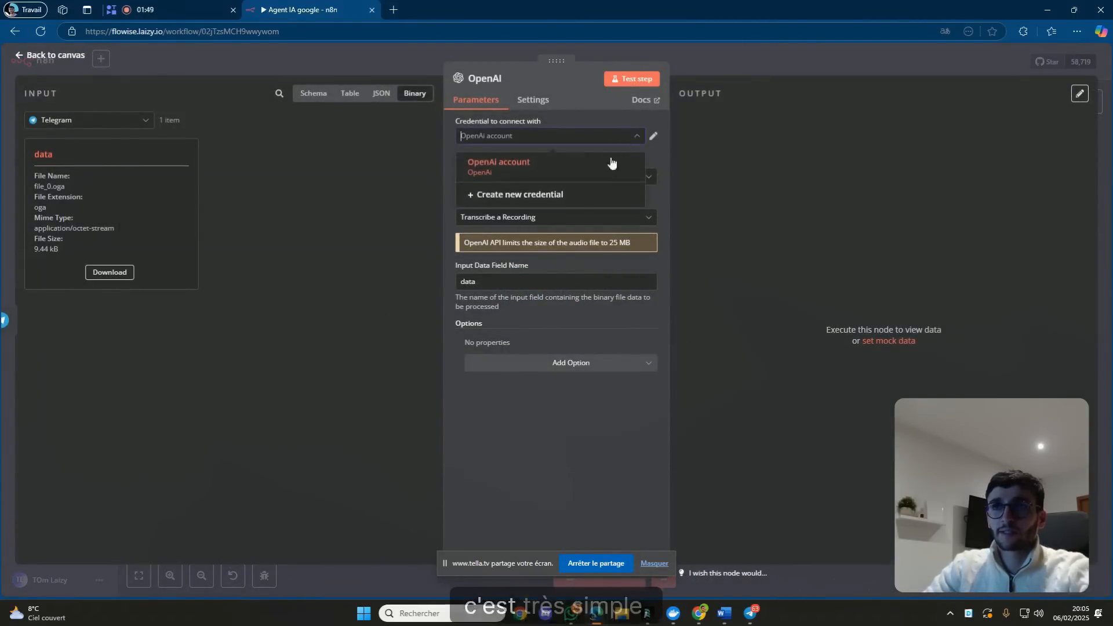
pyautogui.click(536, 197)
pyautogui.click(539, 215)
pyautogui.hotkey('ctrl', 'v')
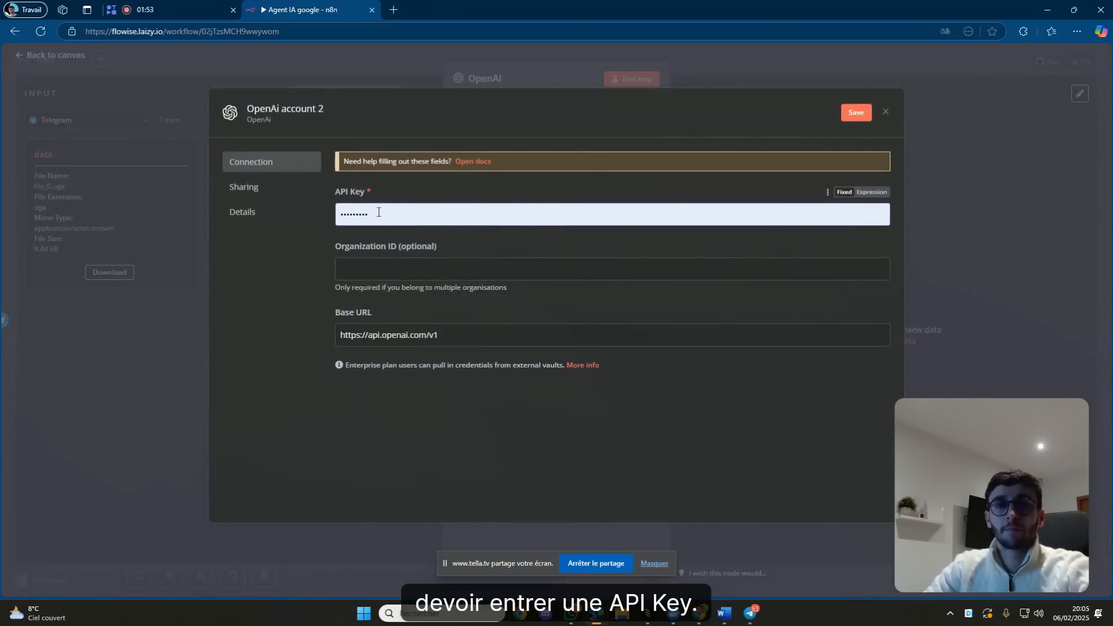
pyautogui.moveTo(699, 613)
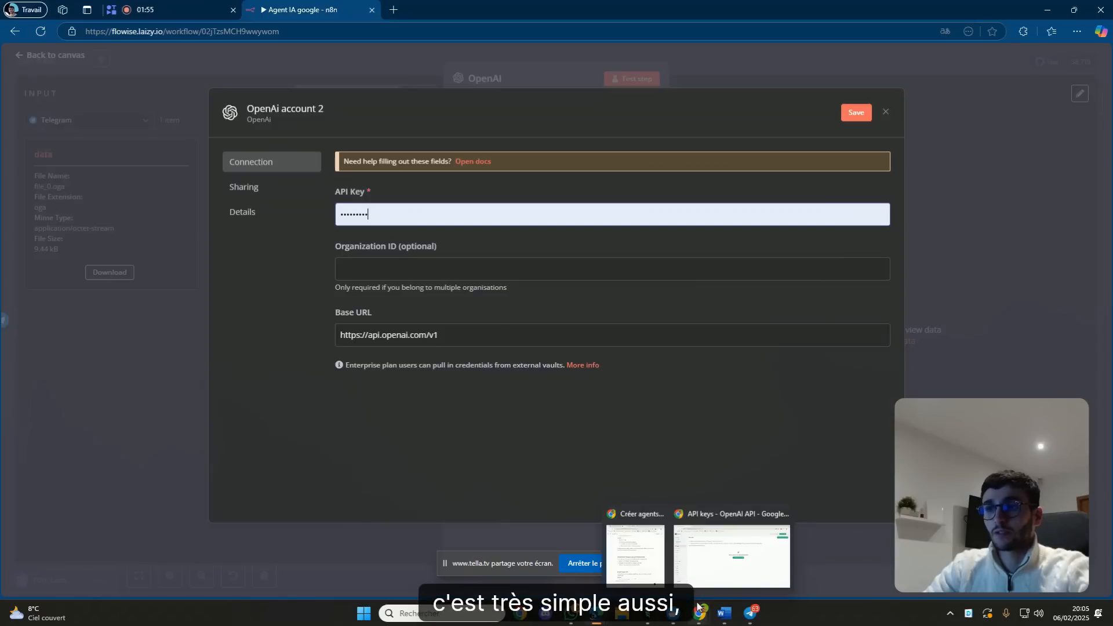
pyautogui.click(722, 559)
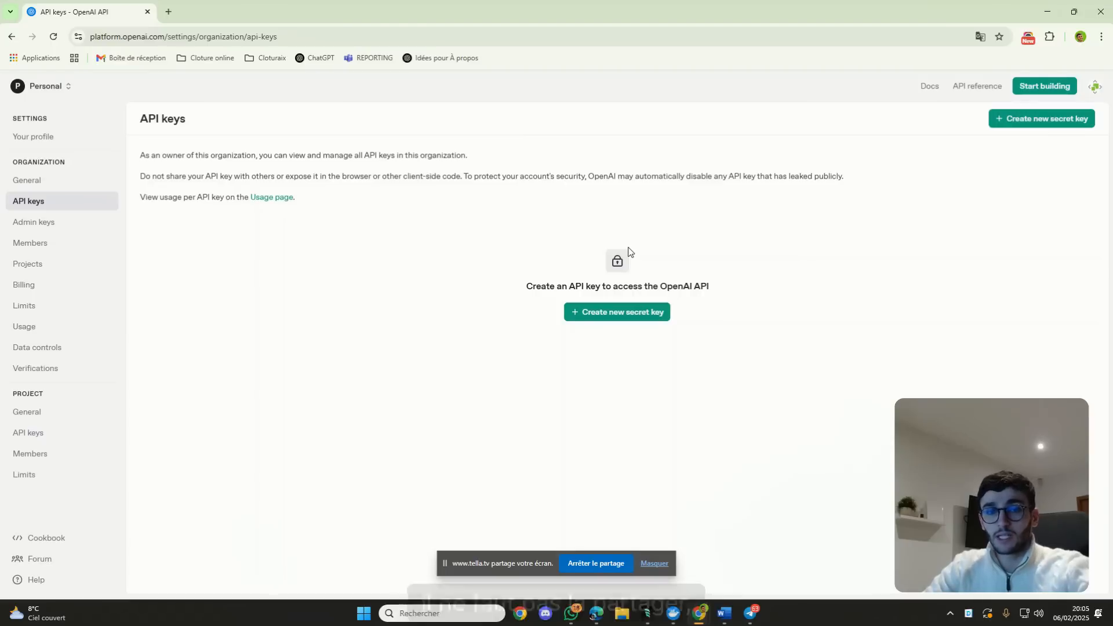
pyautogui.click(1047, 12)
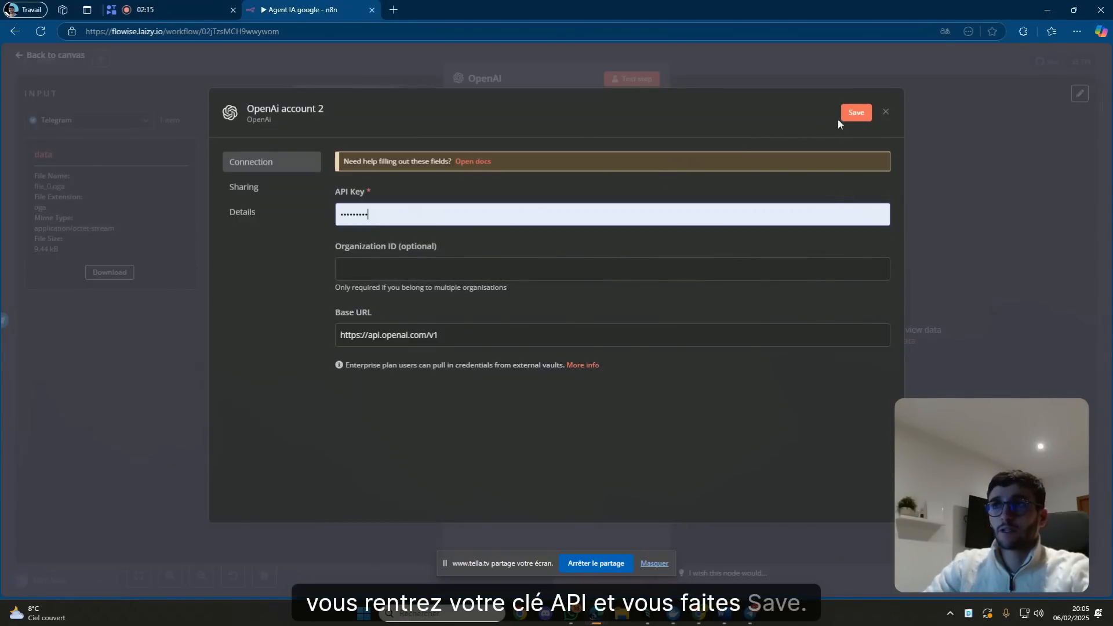
# Discard the unsaved credential and test the transcription, getting 'Ceci est un message test.'.
pyautogui.click(886, 112)
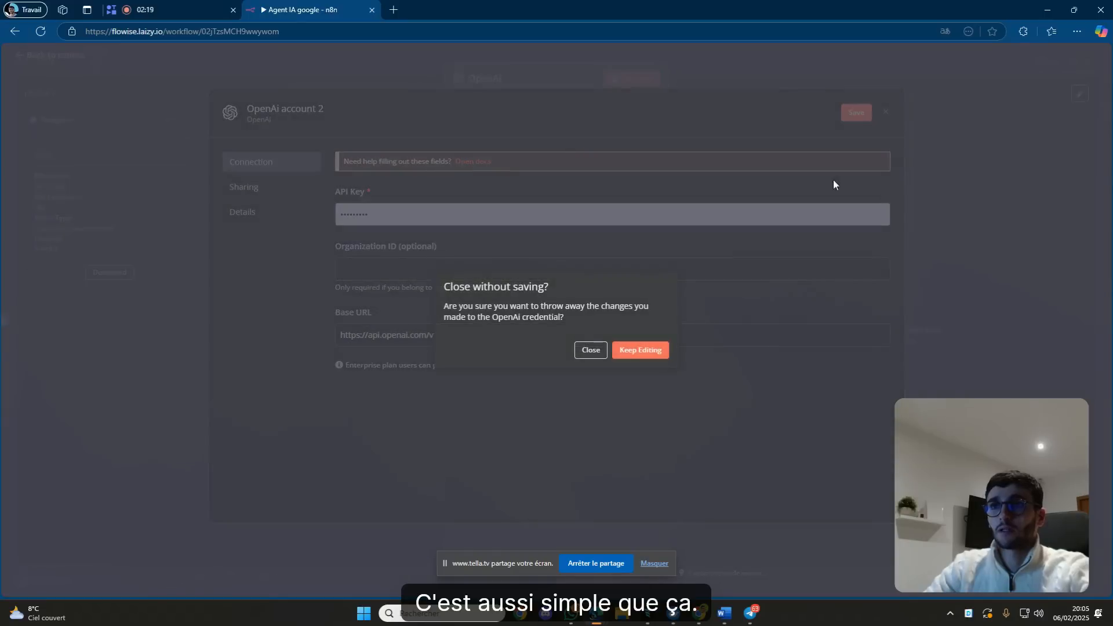
pyautogui.click(603, 348)
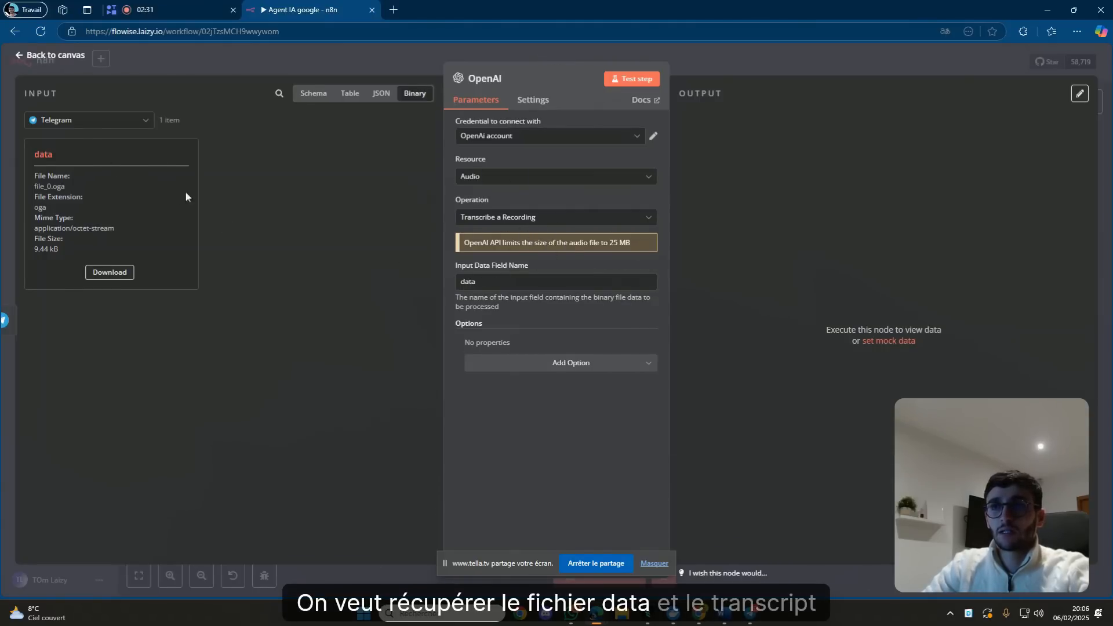
pyautogui.click(634, 80)
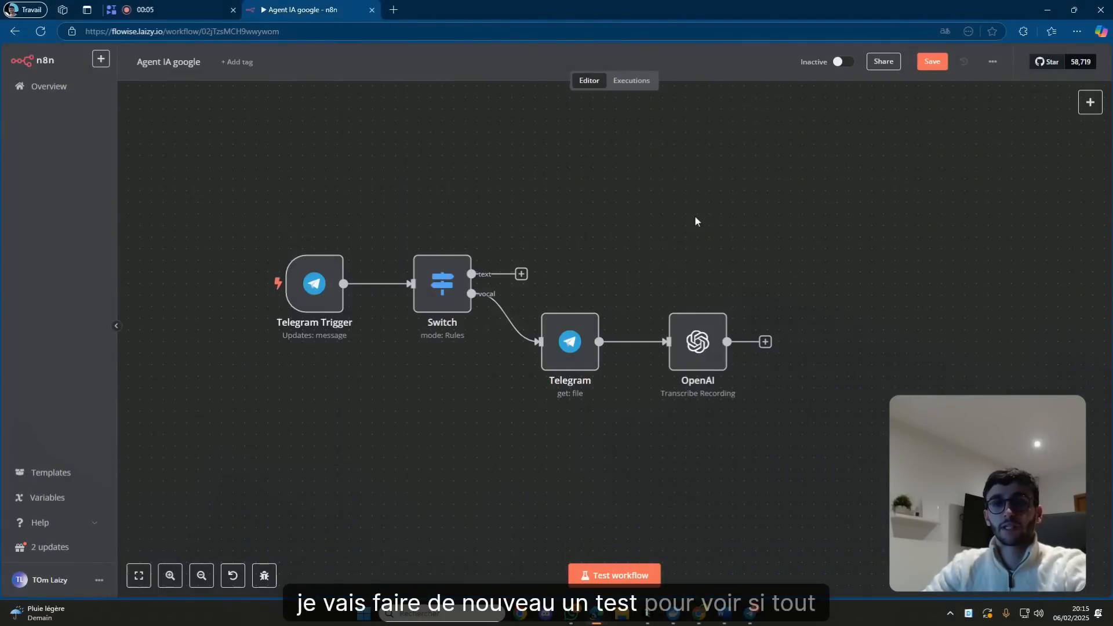
# Start a workflow test and send 'bonjour' to the bot in Telegram.
pyautogui.click(637, 575)
pyautogui.moveTo(747, 617)
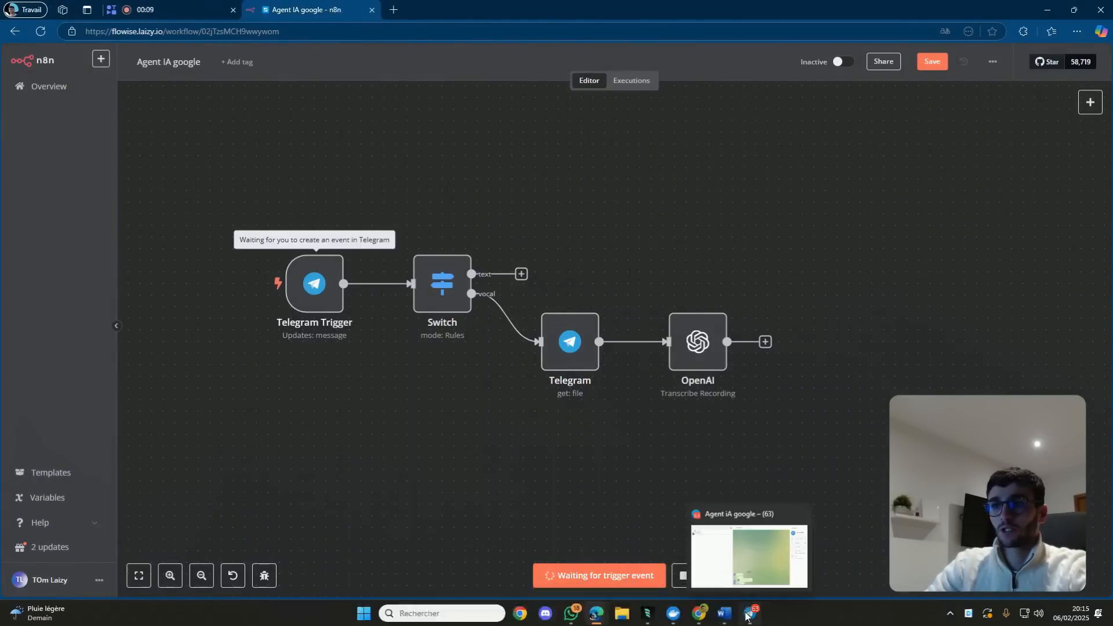
pyautogui.click(695, 568)
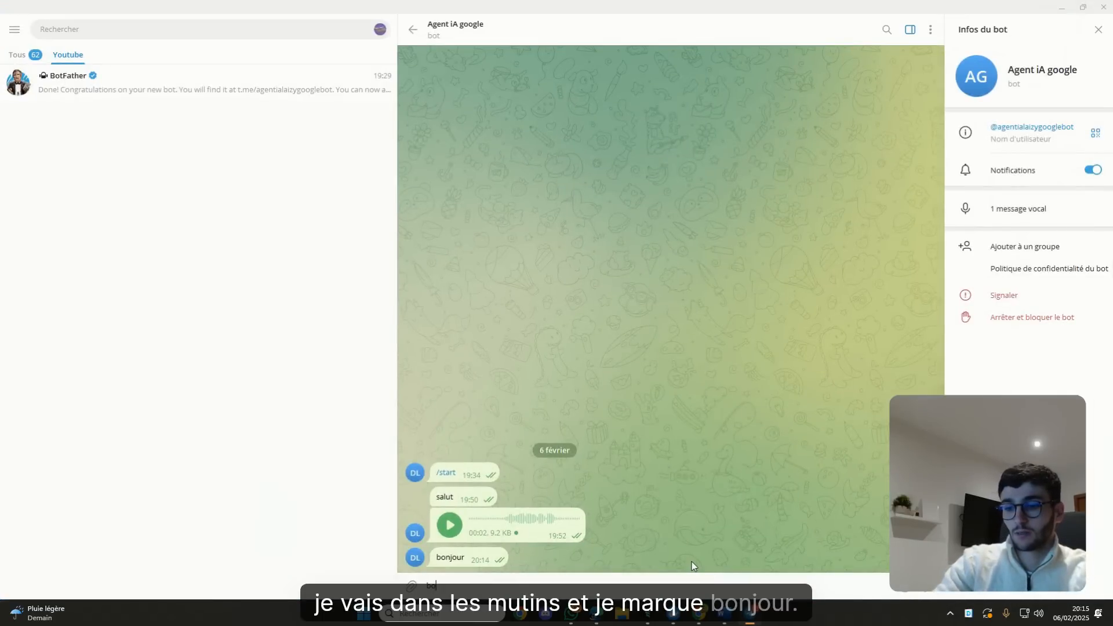
pyautogui.write('bonjour')
pyautogui.press('Return')
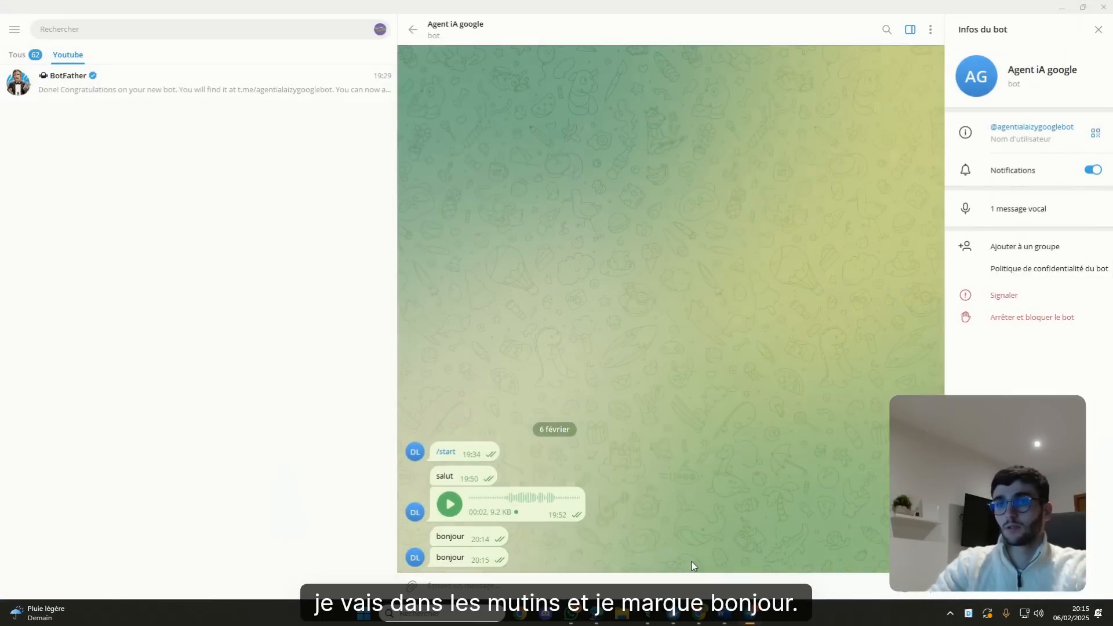
pyautogui.click(1108, 8)
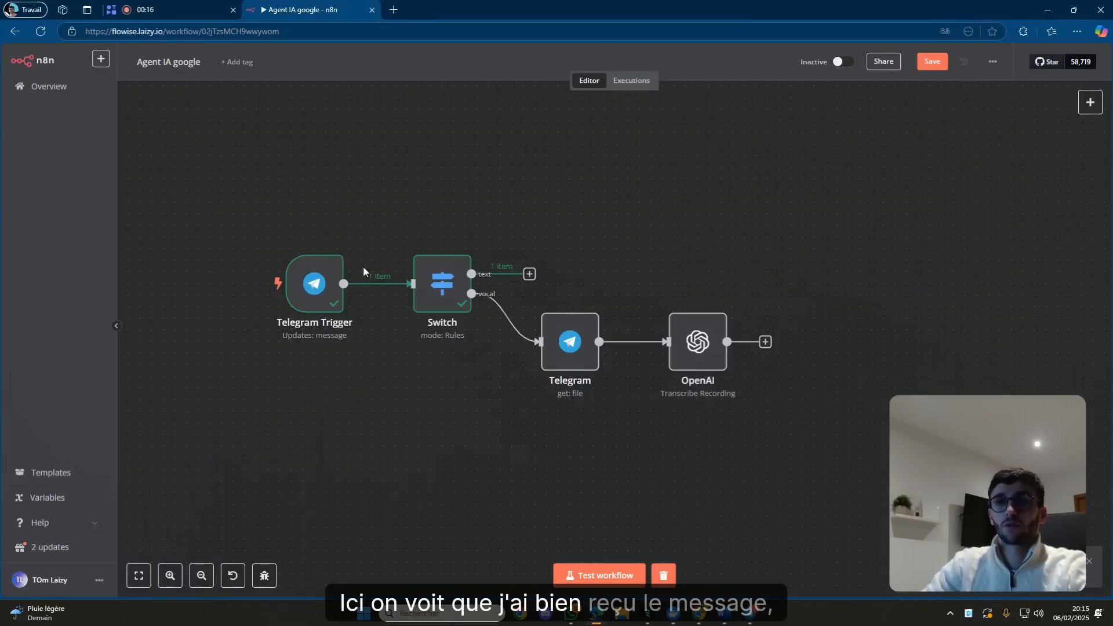
# Check the 'bonjour' text received by the Telegram Trigger.
pyautogui.doubleClick(316, 283)
pyautogui.doubleClick(716, 388)
pyautogui.click(674, 60)
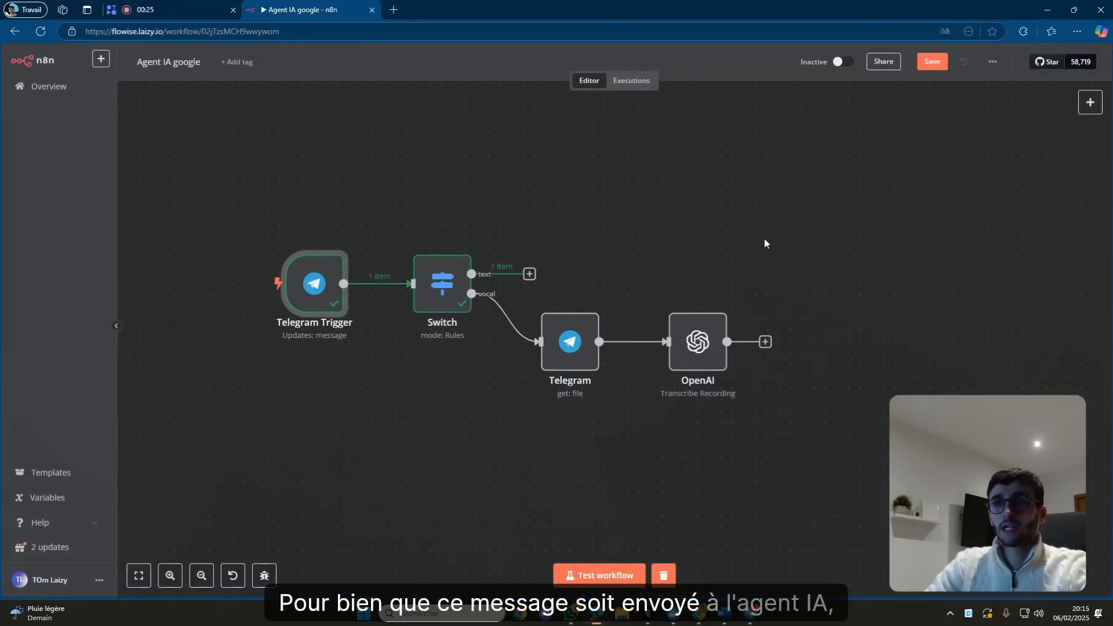
# Add an Edit Fields node setting field 'text' to message.text, test it, and place it right.
pyautogui.click(529, 275)
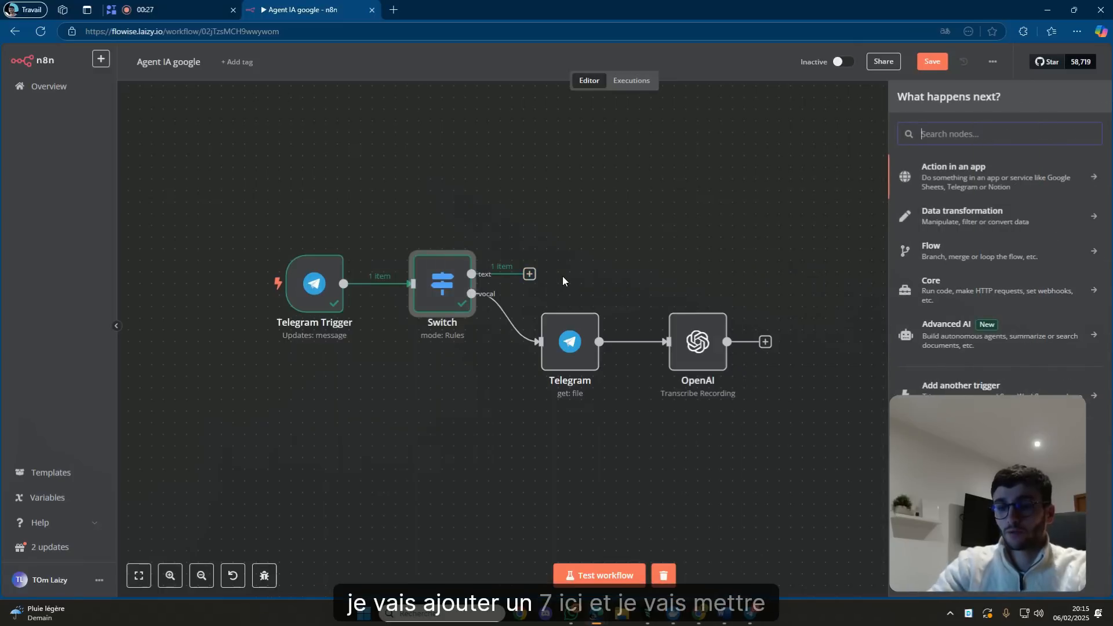
pyautogui.write('set')
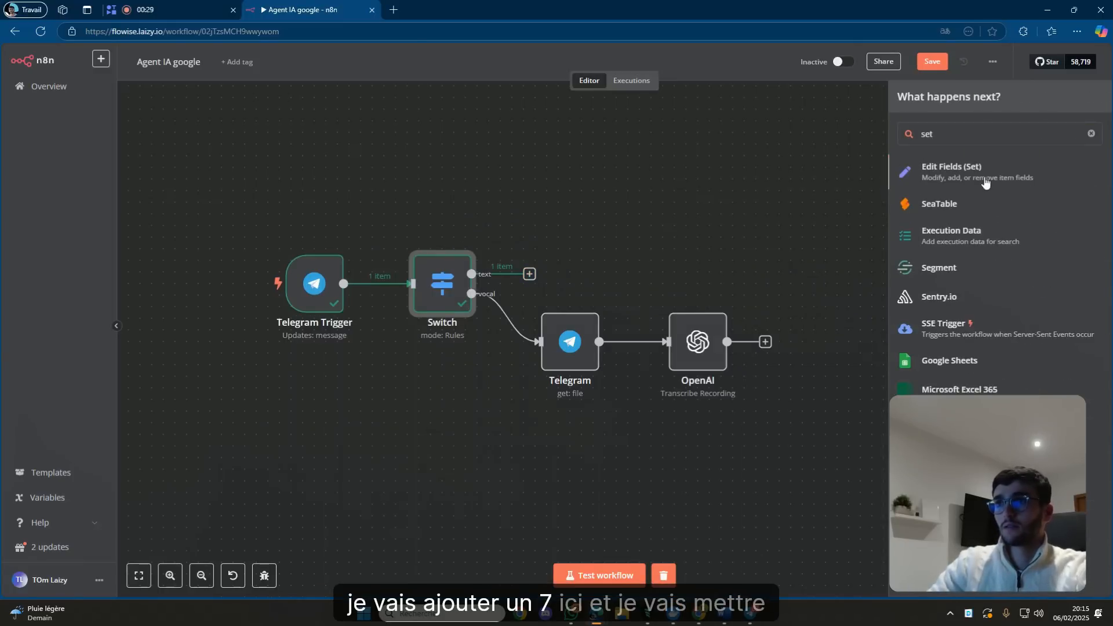
pyautogui.click(985, 183)
pyautogui.click(556, 188)
pyautogui.click(541, 192)
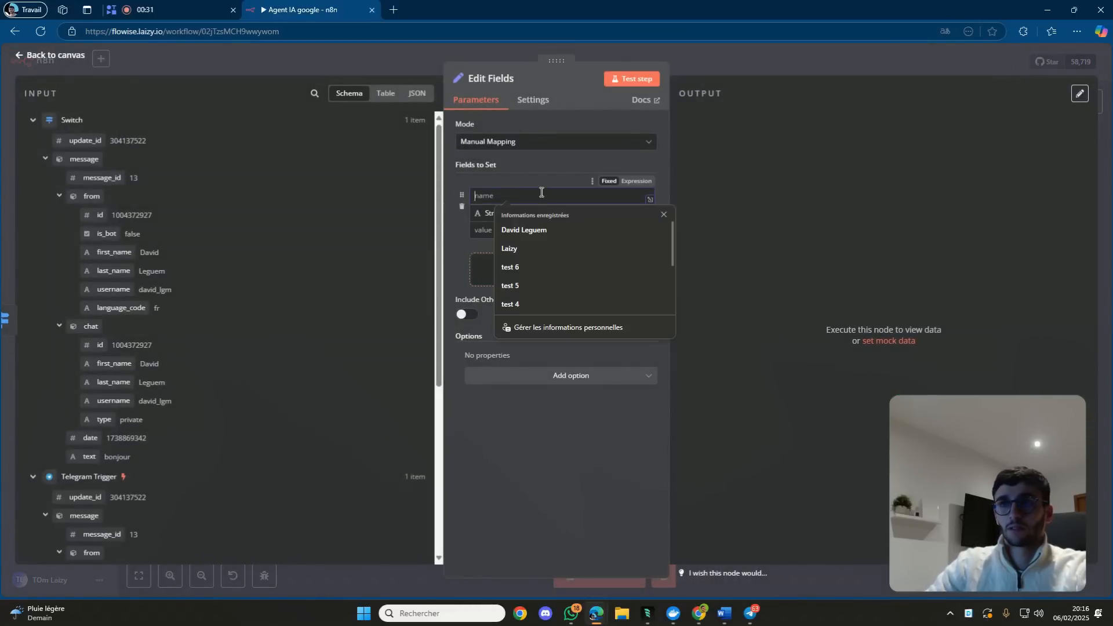
pyautogui.write('text')
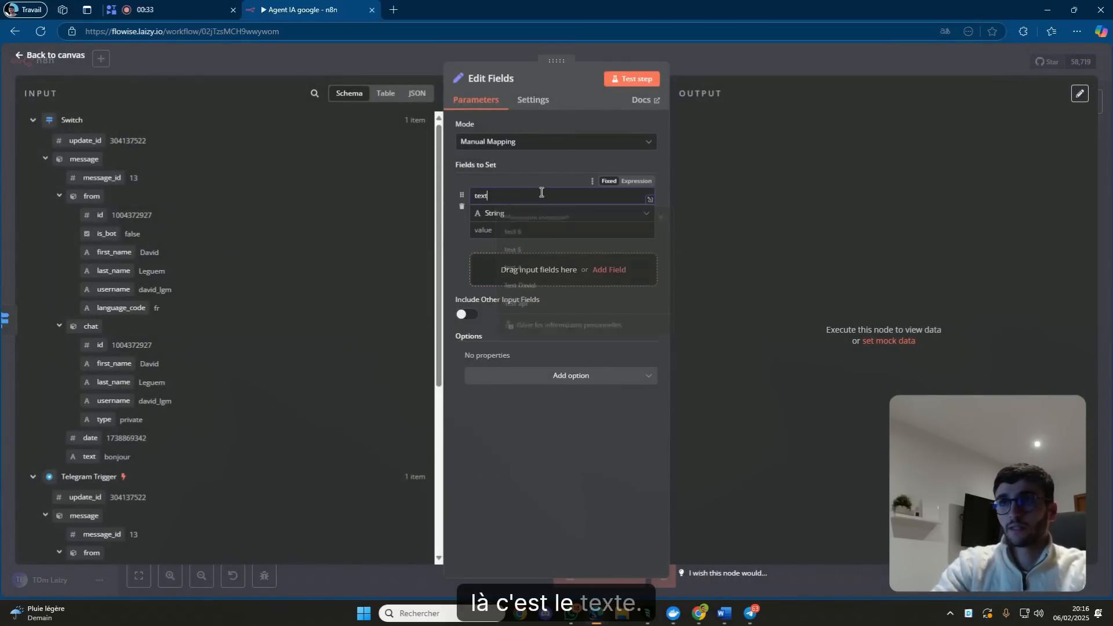
pyautogui.click(530, 230)
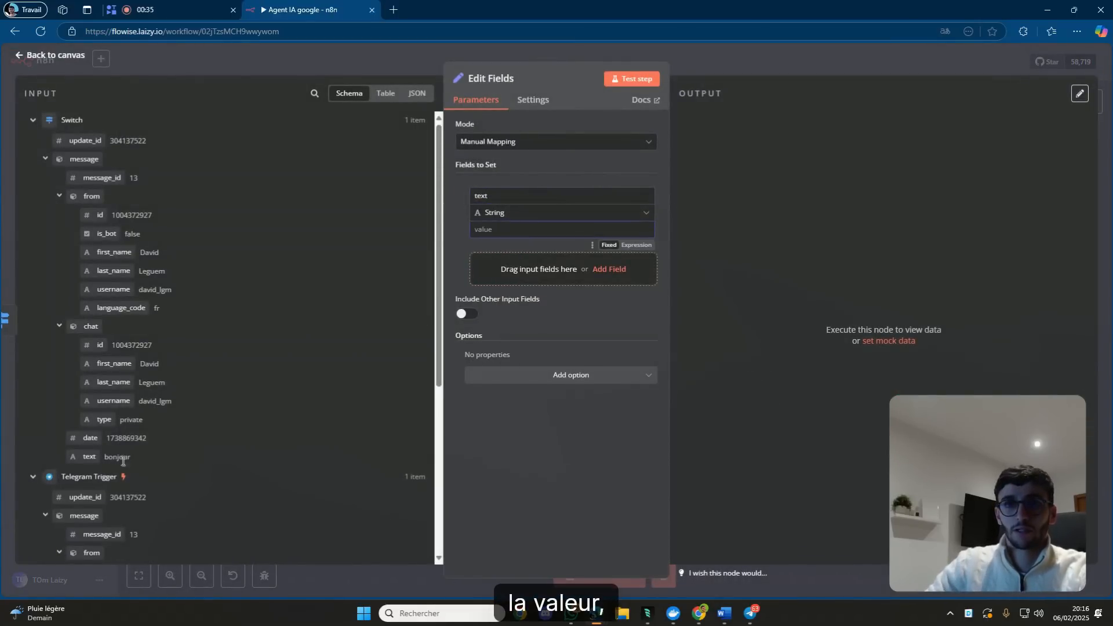
pyautogui.moveTo(81, 451); pyautogui.dragTo(516, 228)
pyautogui.click(641, 80)
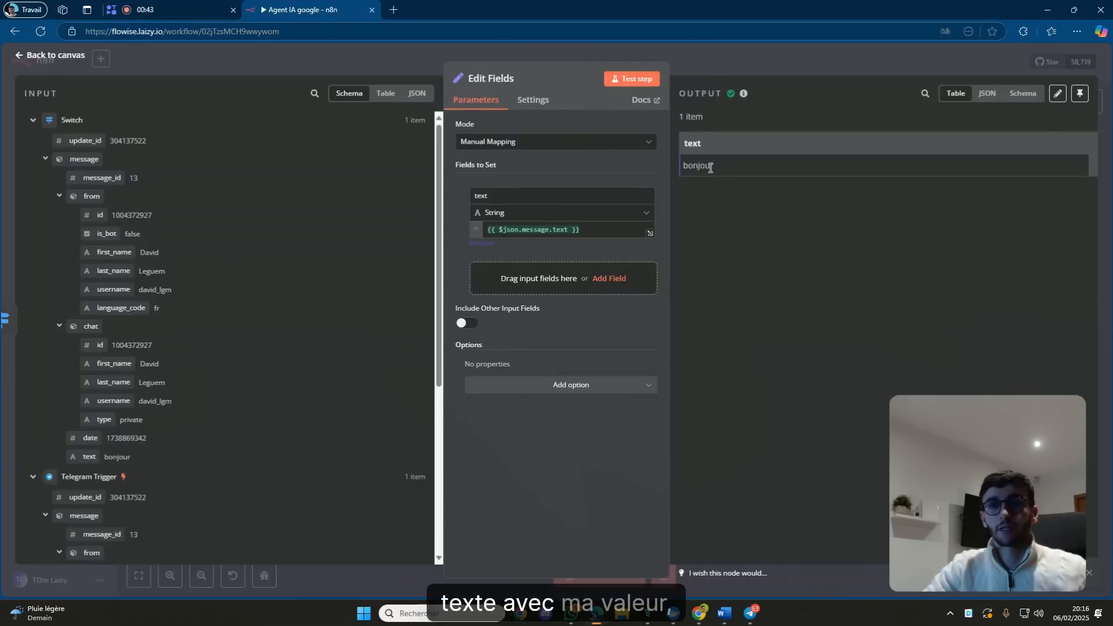
pyautogui.click(775, 64)
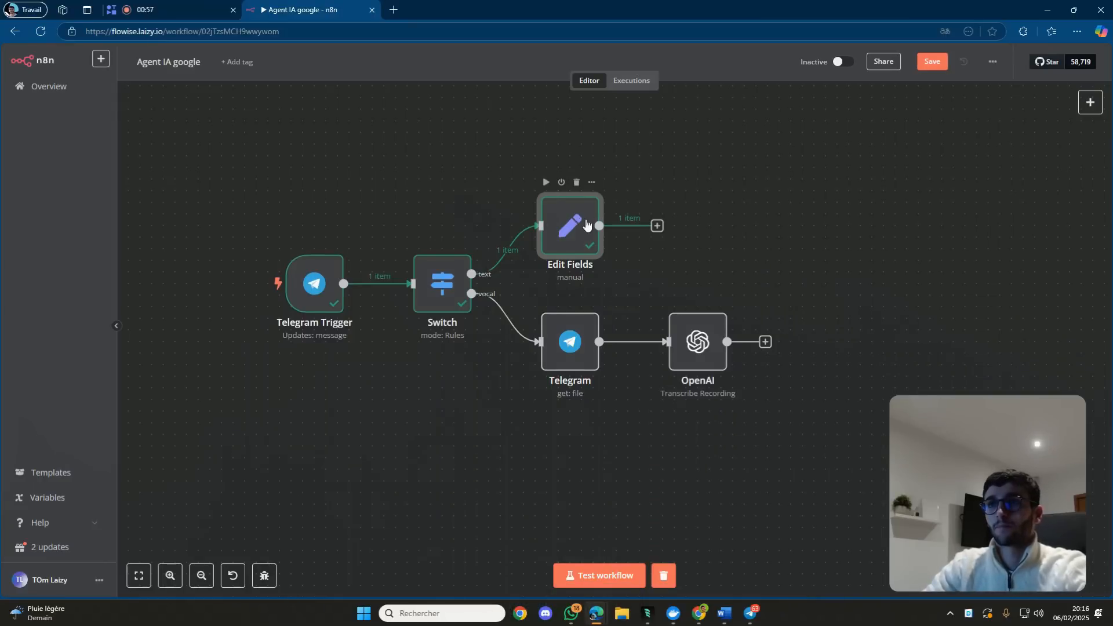
pyautogui.moveTo(587, 225); pyautogui.dragTo(610, 225)
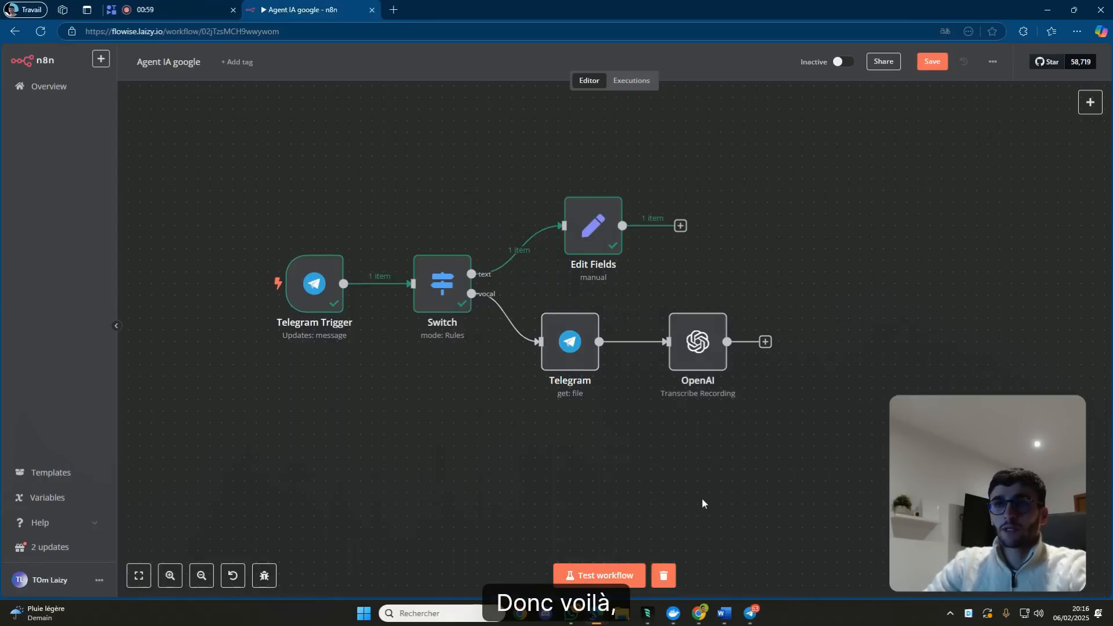
# Add an AI Agent node and position it to the right of Edit Fields.
pyautogui.moveTo(598, 210); pyautogui.dragTo(644, 211)
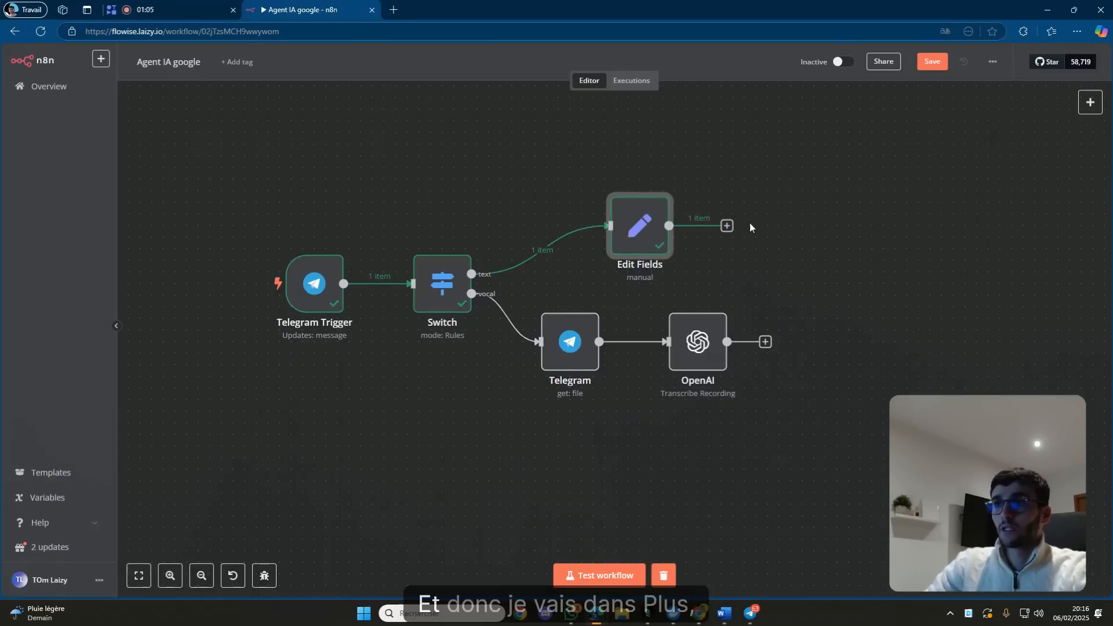
pyautogui.click(1090, 102)
pyautogui.write('agent')
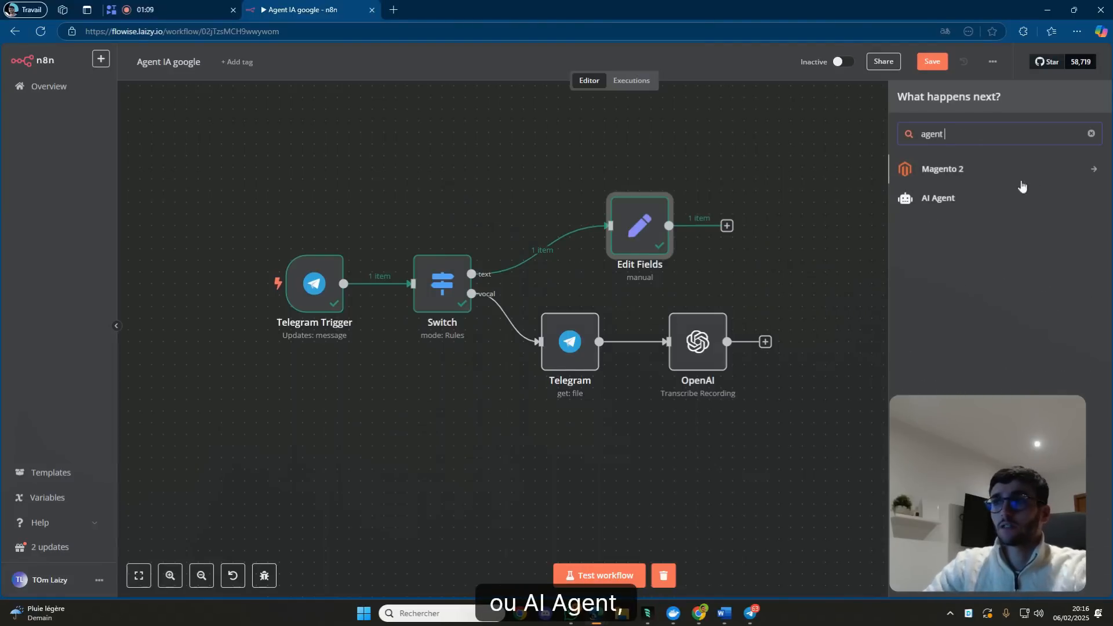
pyautogui.click(983, 198)
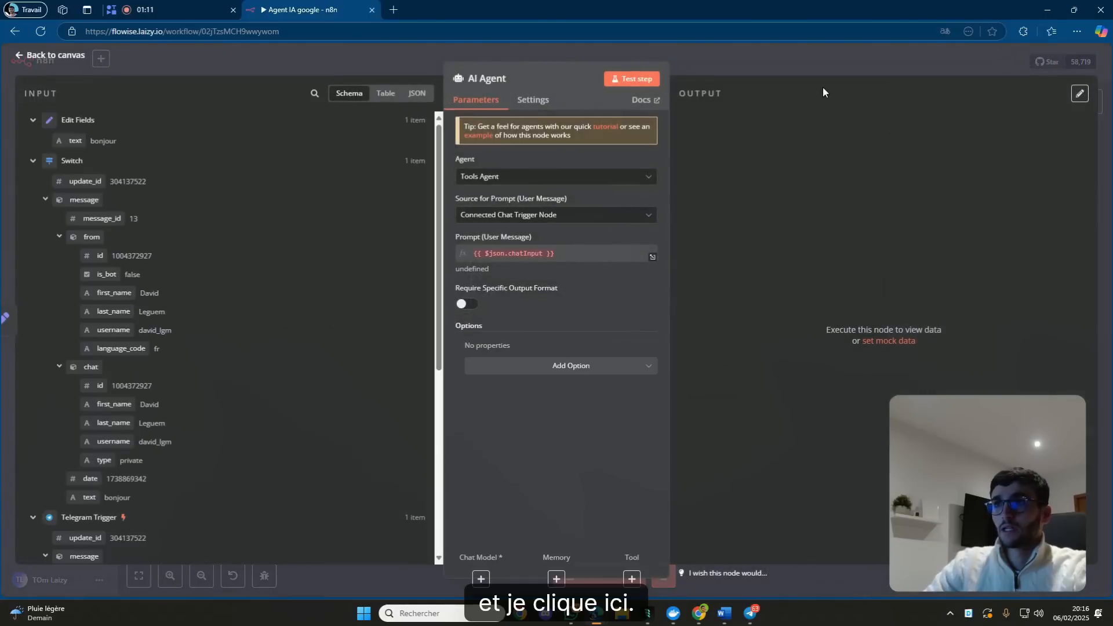
pyautogui.click(822, 71)
pyautogui.moveTo(860, 224); pyautogui.dragTo(950, 254)
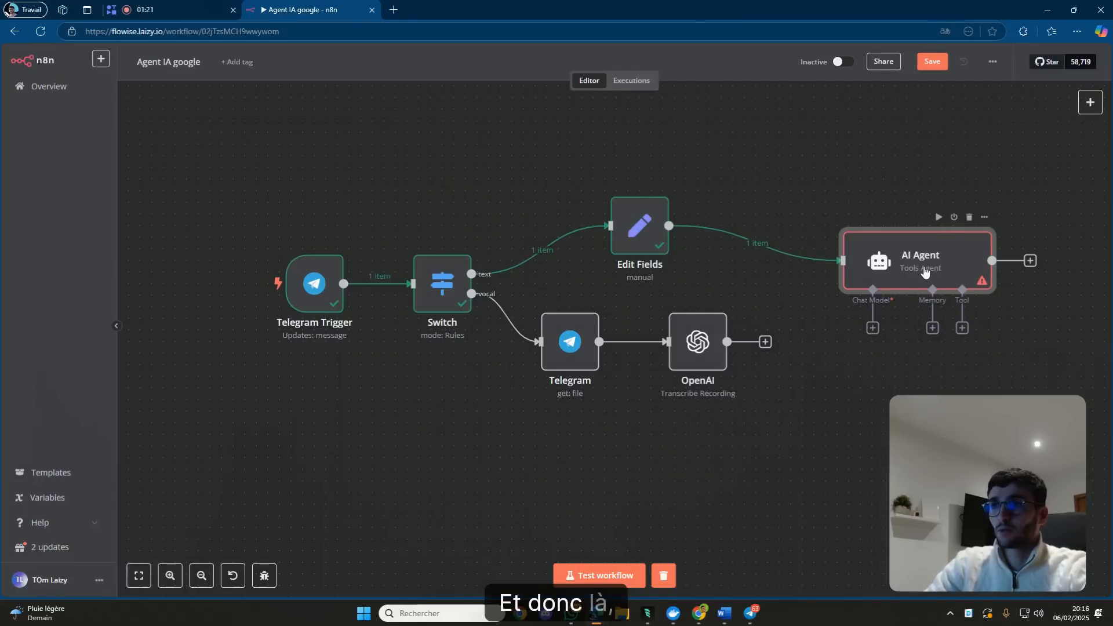
pyautogui.moveTo(921, 261); pyautogui.dragTo(933, 272)
# Connect the OpenAI transcription output to the AI Agent and bring up its chat-model choices.
pyautogui.moveTo(763, 348); pyautogui.dragTo(854, 271)
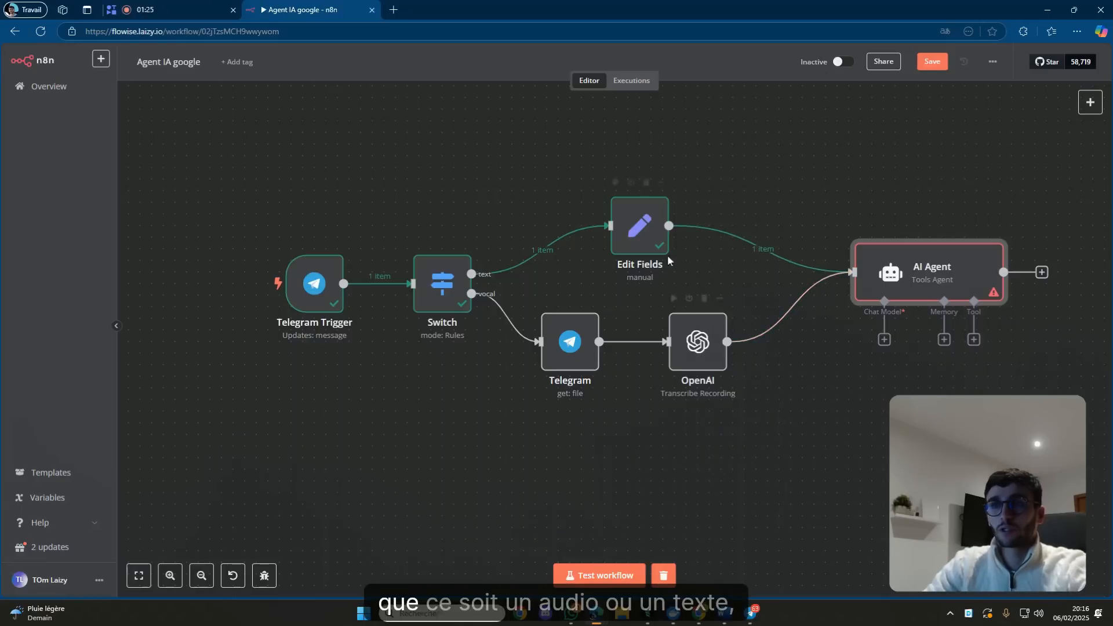
pyautogui.click(874, 413)
pyautogui.hscroll(5, 713, 406)
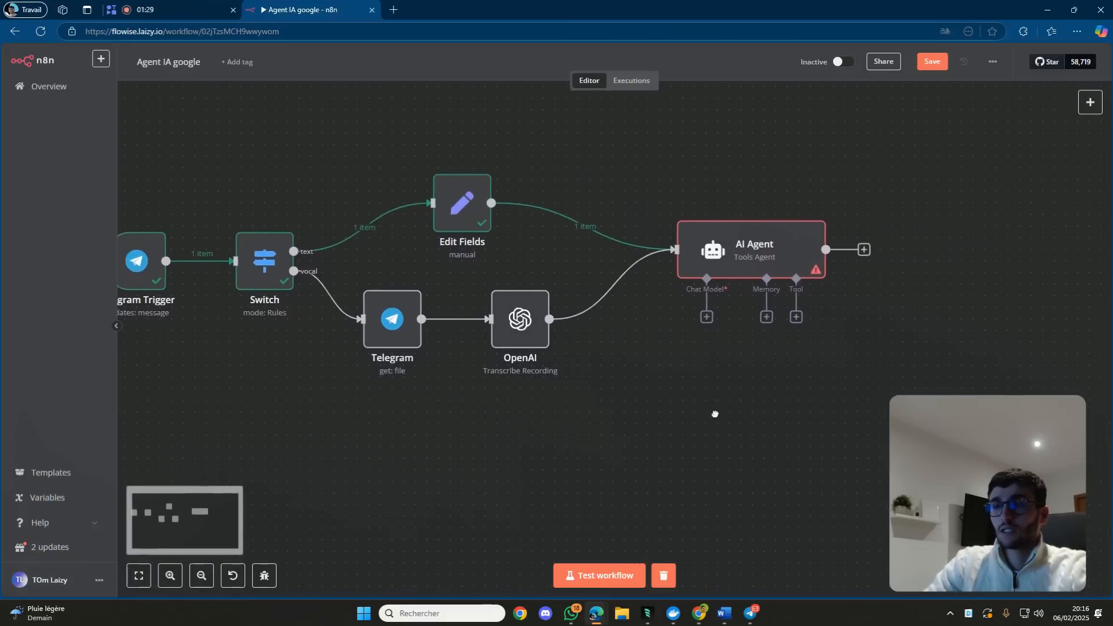
pyautogui.doubleClick(735, 267)
pyautogui.click(800, 57)
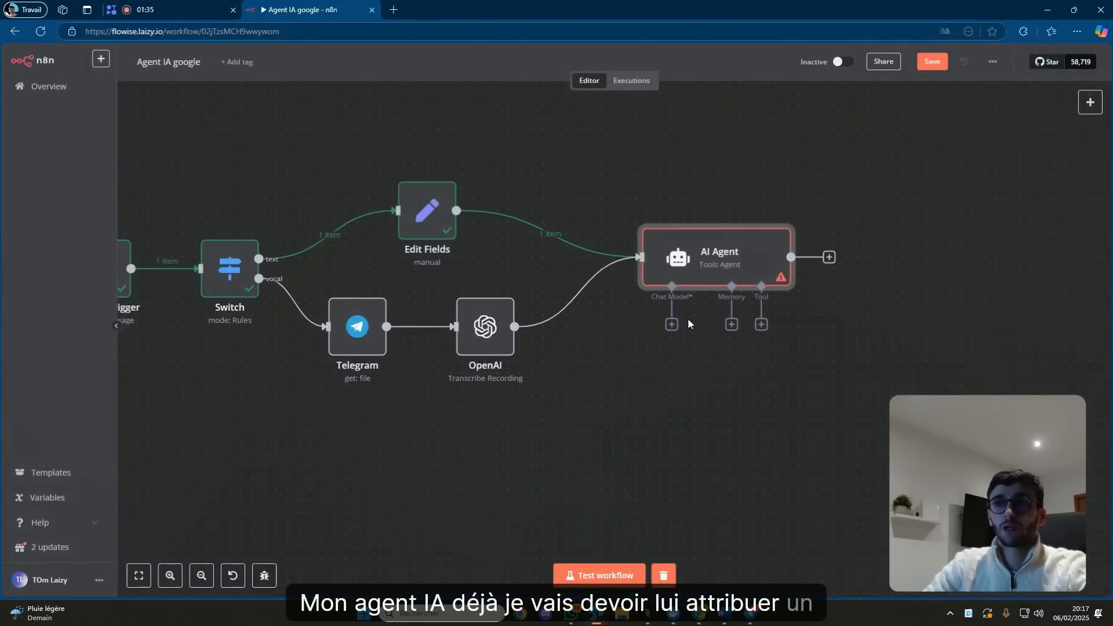
pyautogui.click(671, 325)
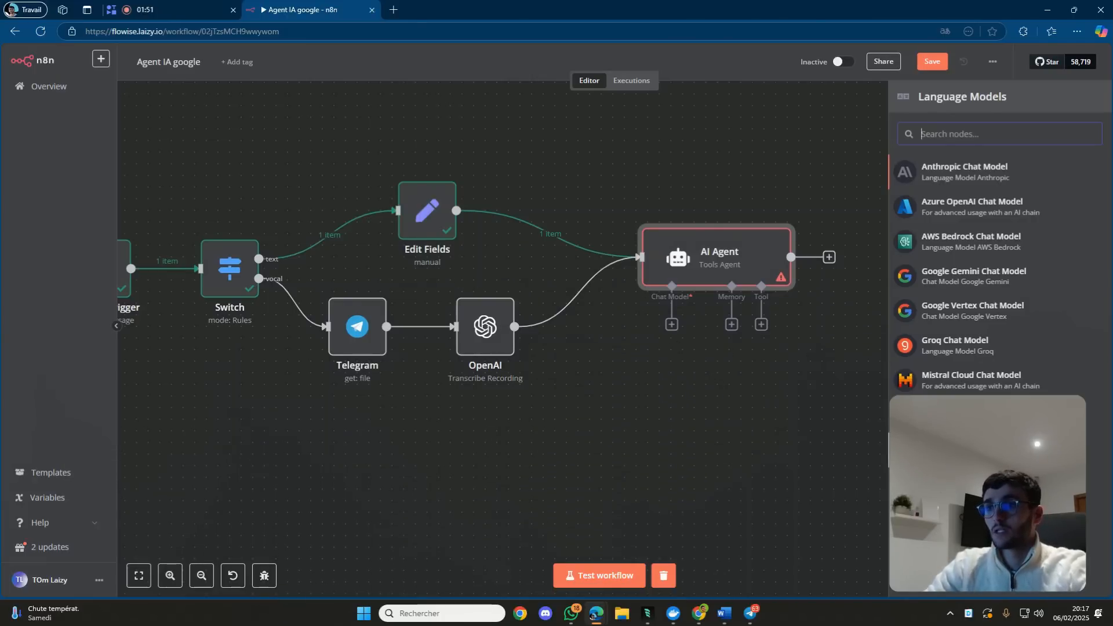
# Attach an OpenAI Chat Model using the 'OpenAi account' credential and gpt-4o-mini.
pyautogui.click(972, 450)
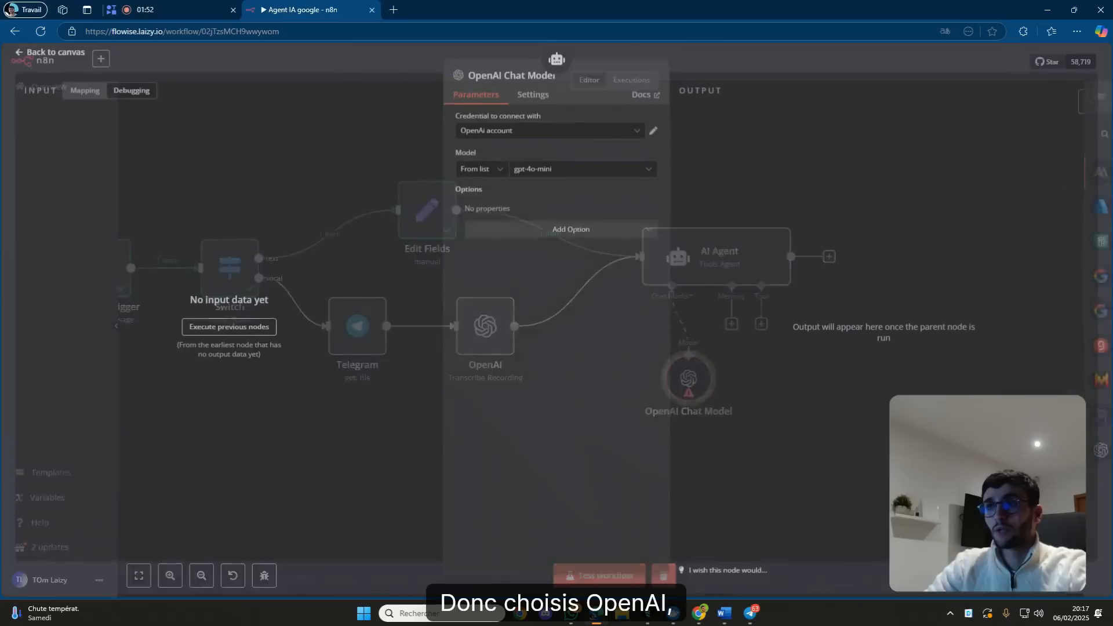
pyautogui.click(539, 135)
pyautogui.click(519, 155)
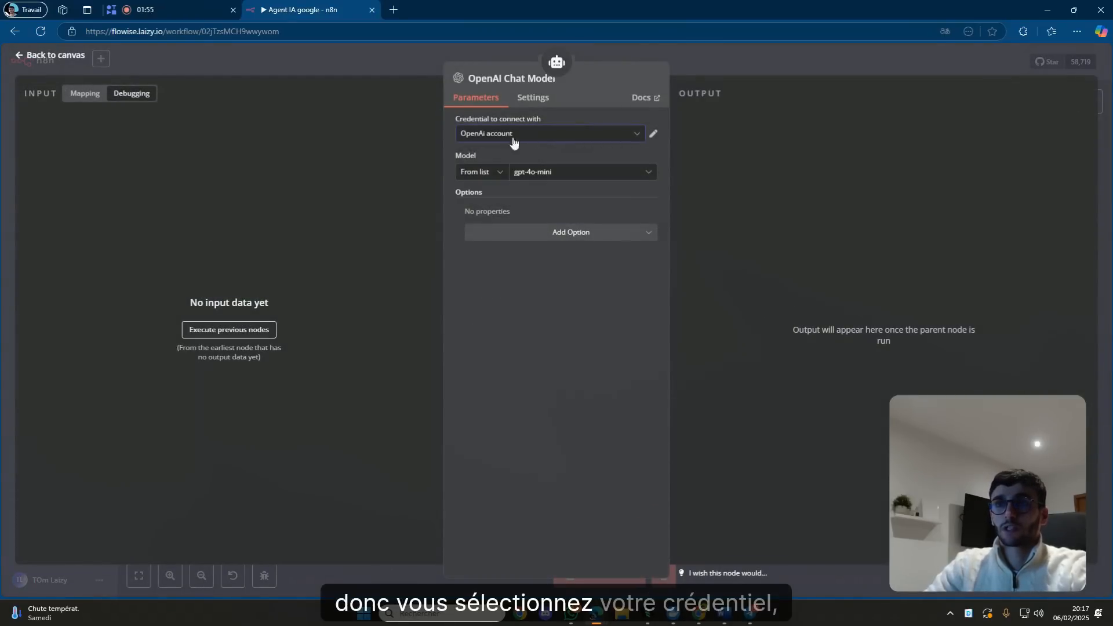
pyautogui.click(559, 174)
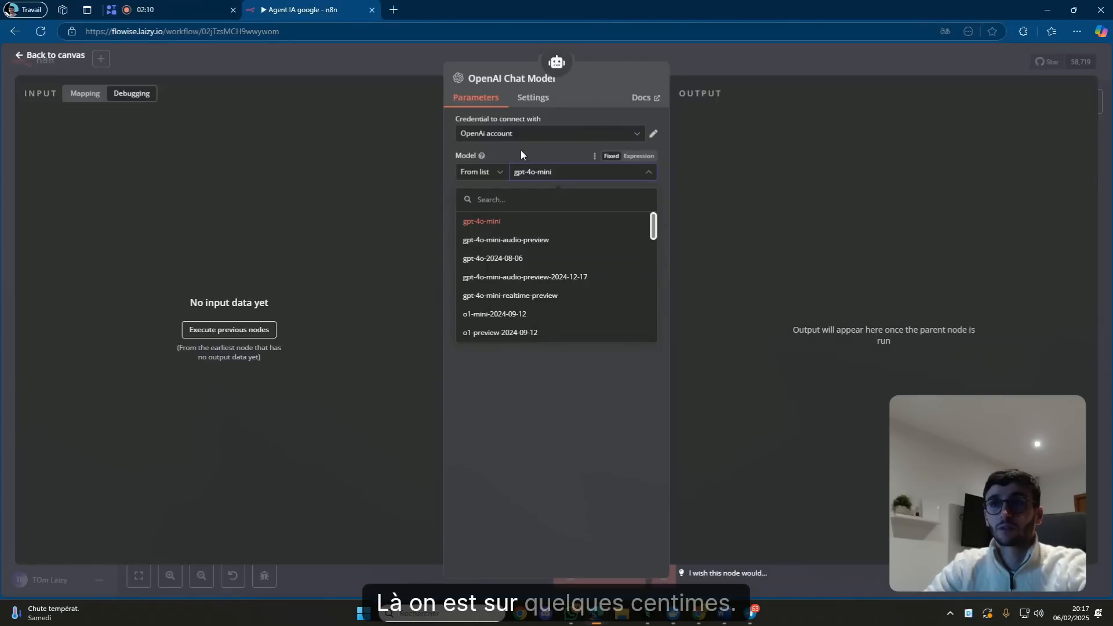
pyautogui.click(520, 150)
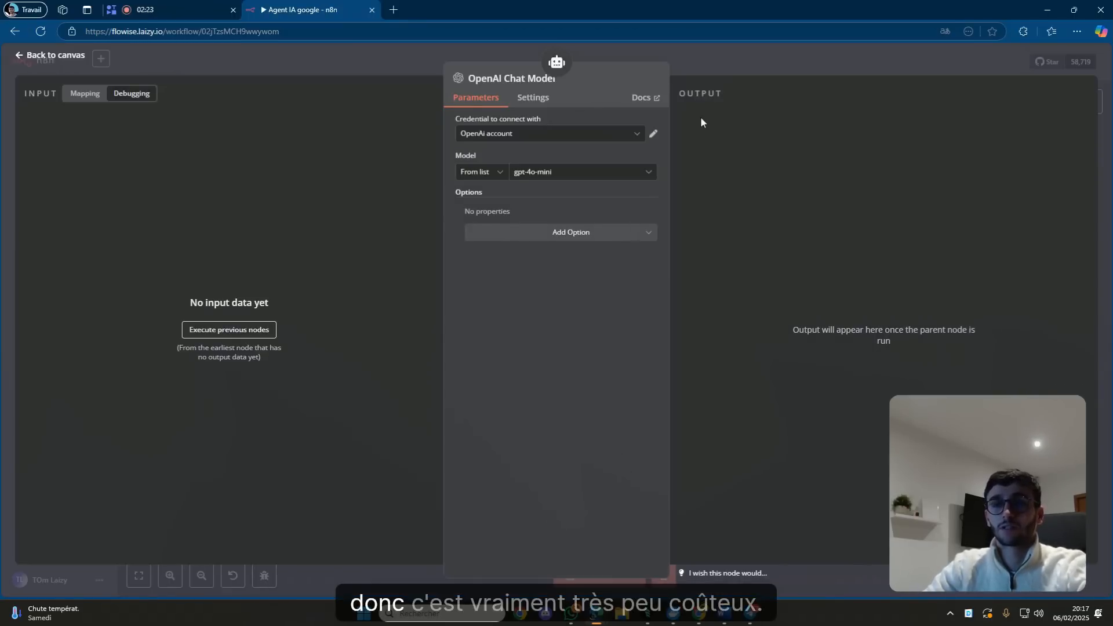
pyautogui.click(748, 68)
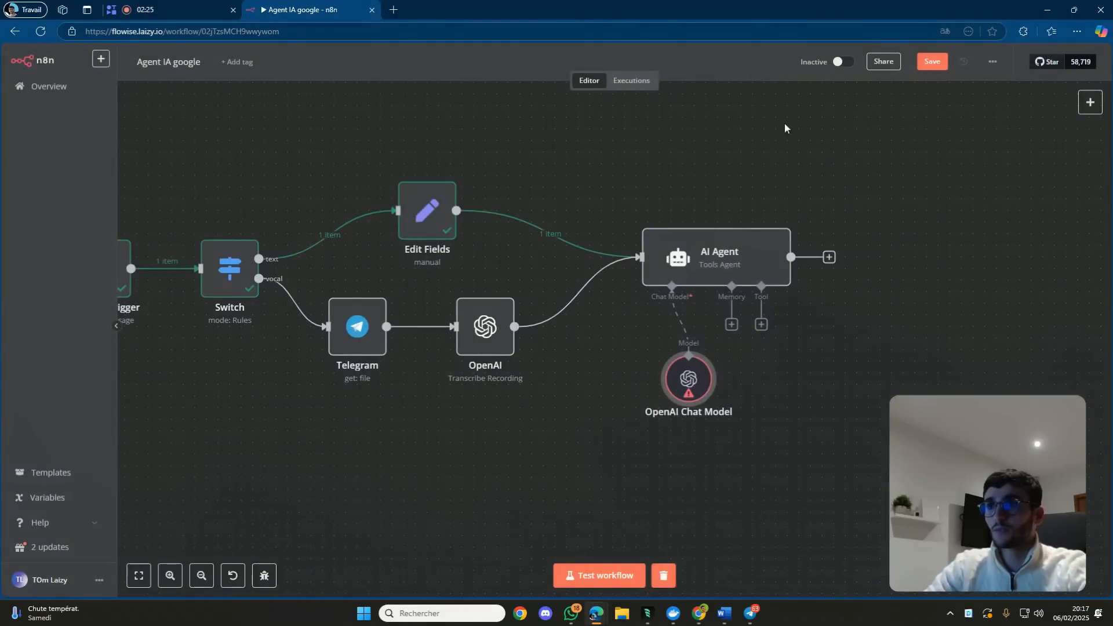
pyautogui.moveTo(617, 408); pyautogui.dragTo(615, 411)
pyautogui.doubleClick(616, 411)
pyautogui.click(771, 60)
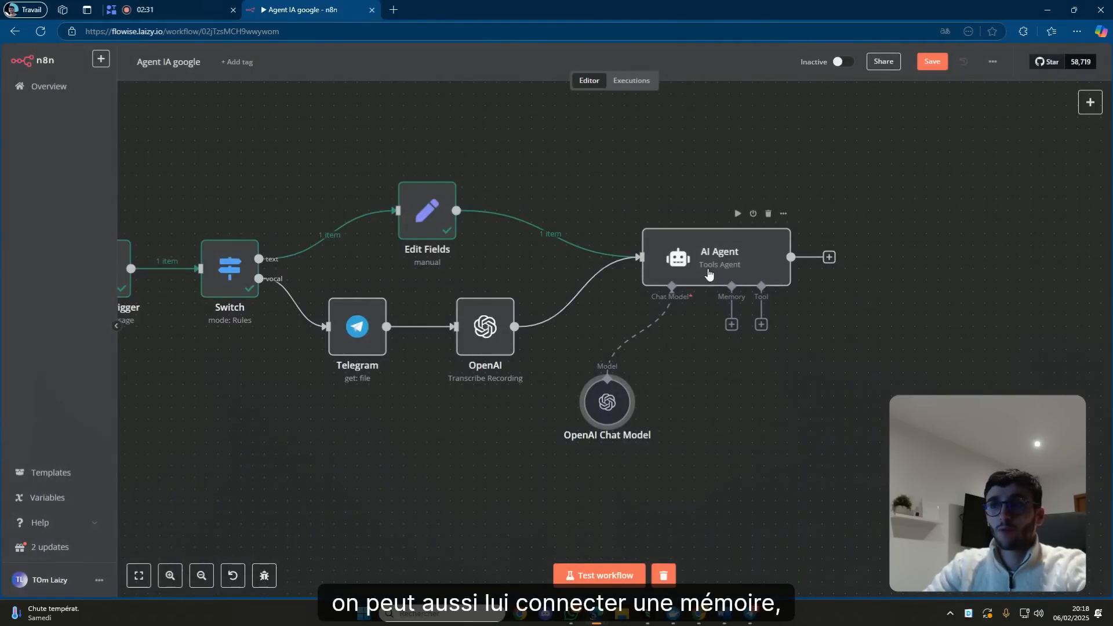
# Add a Window Buffer Memory with context window length 5 and tidy the sub-nodes.
pyautogui.click(731, 324)
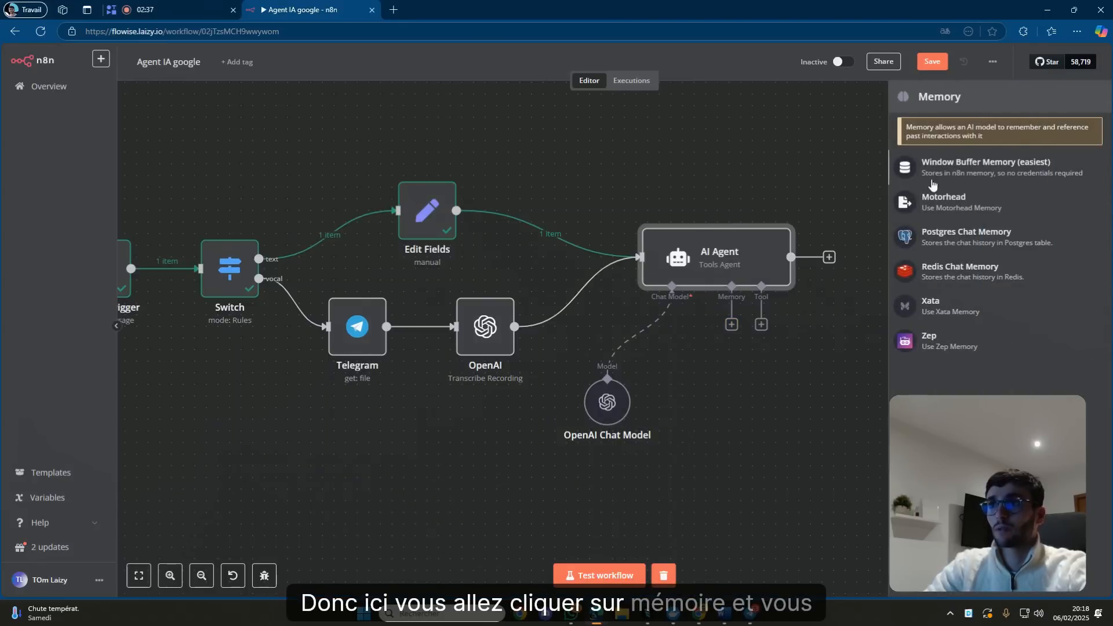
pyautogui.click(979, 165)
pyautogui.click(525, 225)
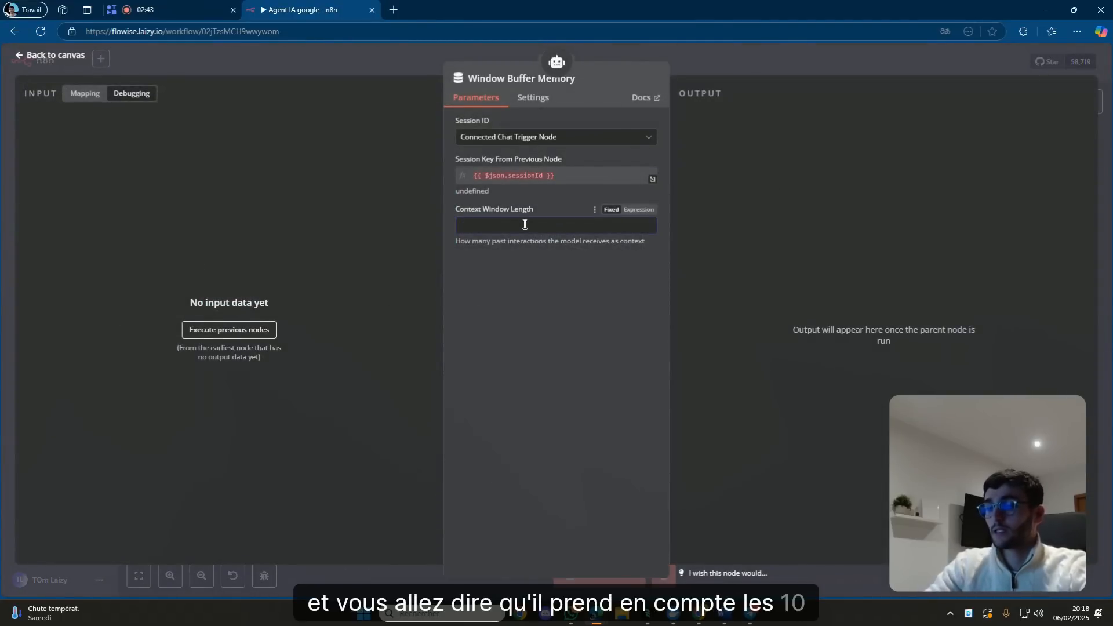
pyautogui.write('10')
pyautogui.write('5')
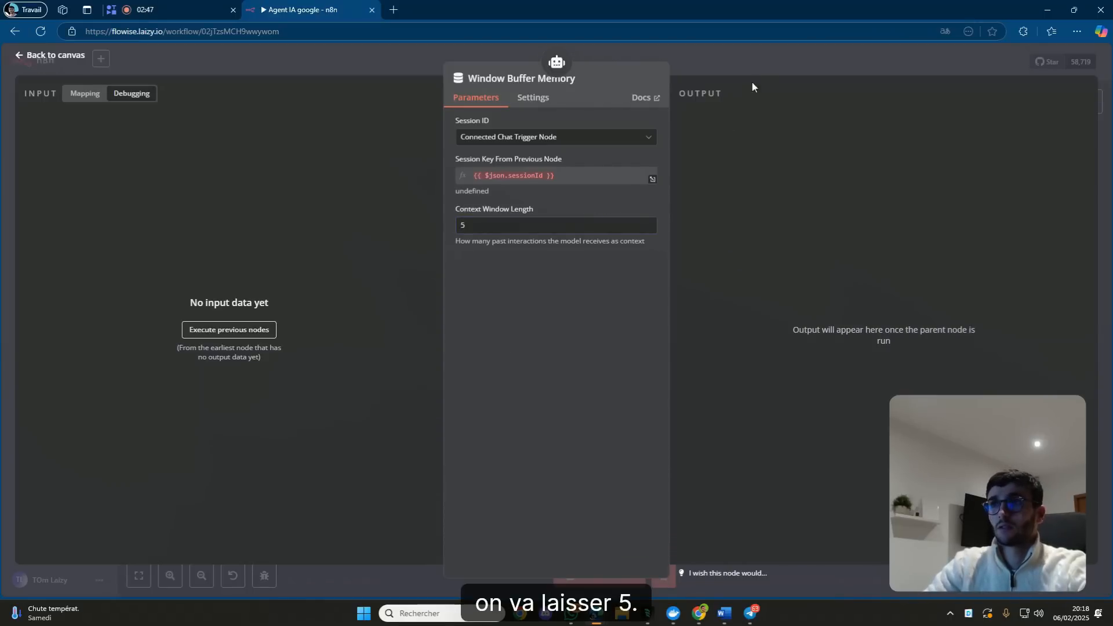
pyautogui.press('Escape')
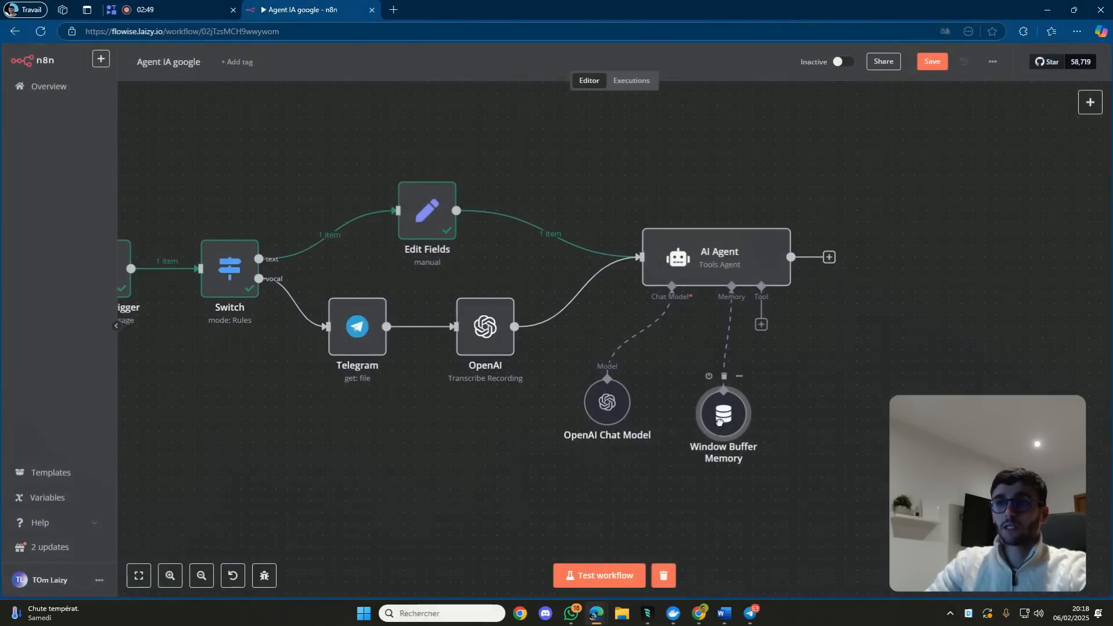
pyautogui.moveTo(720, 424); pyautogui.dragTo(708, 412)
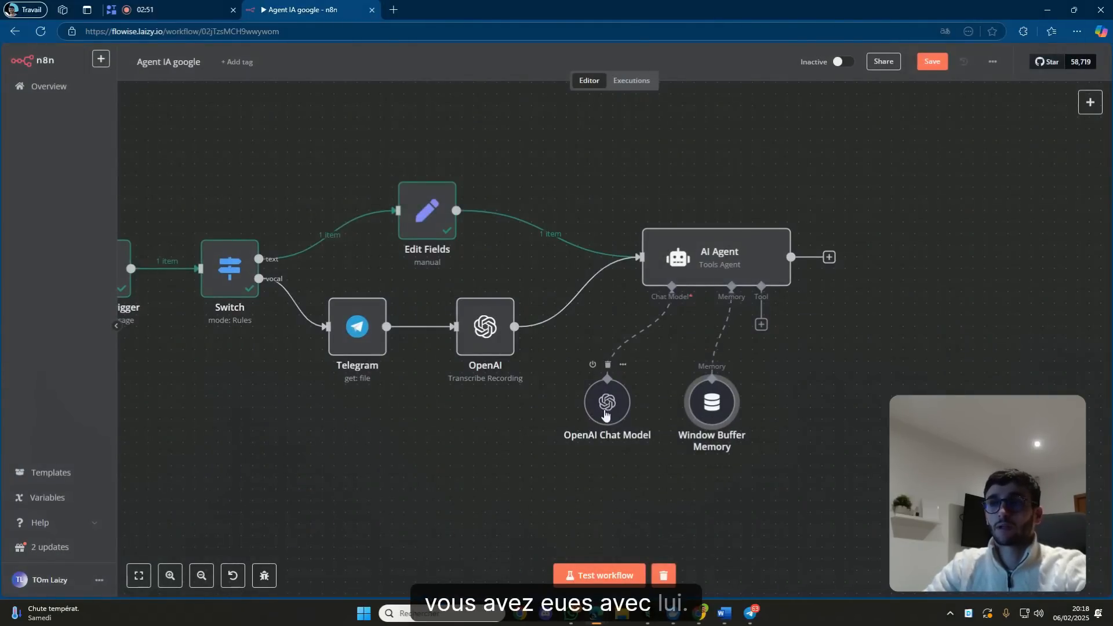
pyautogui.moveTo(605, 413); pyautogui.dragTo(593, 412)
pyautogui.moveTo(707, 418); pyautogui.dragTo(695, 417)
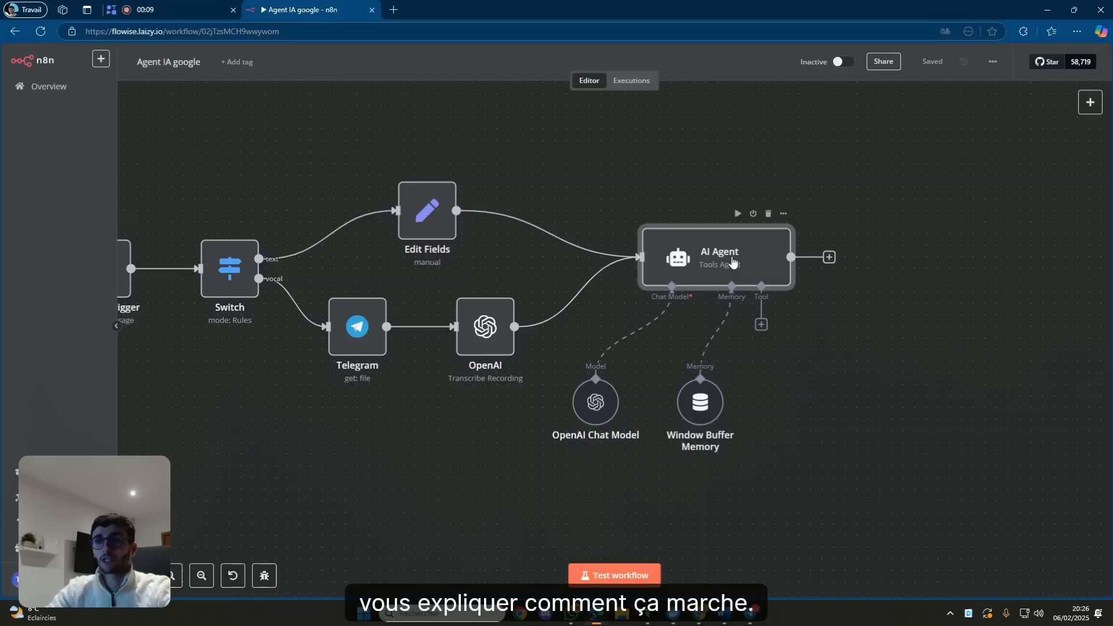
# Define the memory's session key below as TEST, save the workflow, and open the AI Agent.
pyautogui.doubleClick(703, 400)
pyautogui.click(560, 137)
pyautogui.click(553, 201)
pyautogui.click(544, 175)
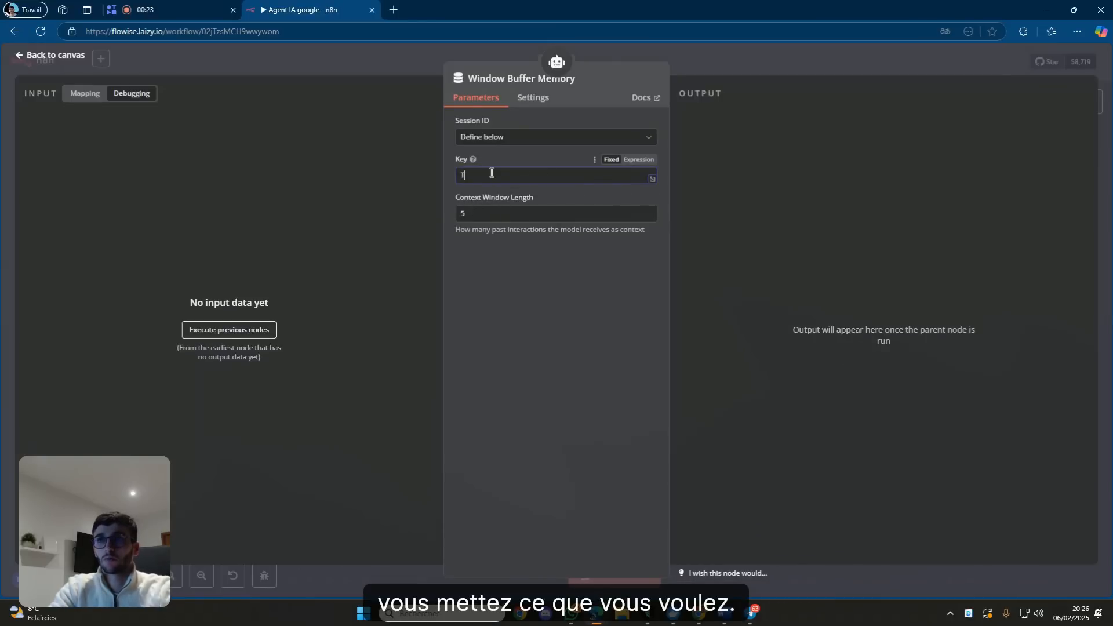
pyautogui.write('TEST')
pyautogui.click(781, 58)
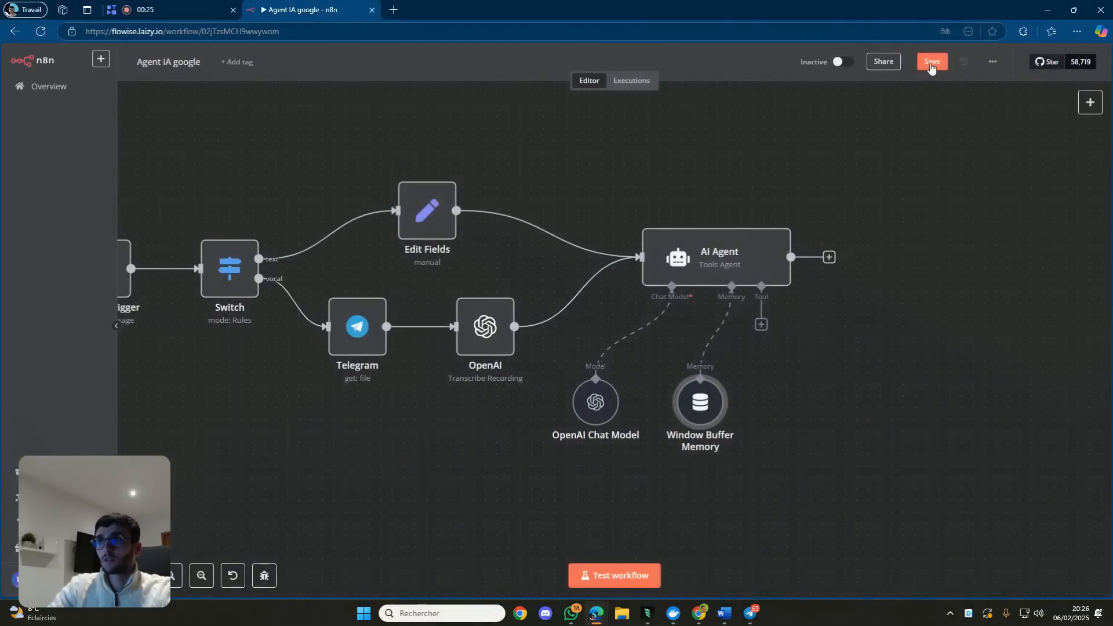
pyautogui.click(929, 61)
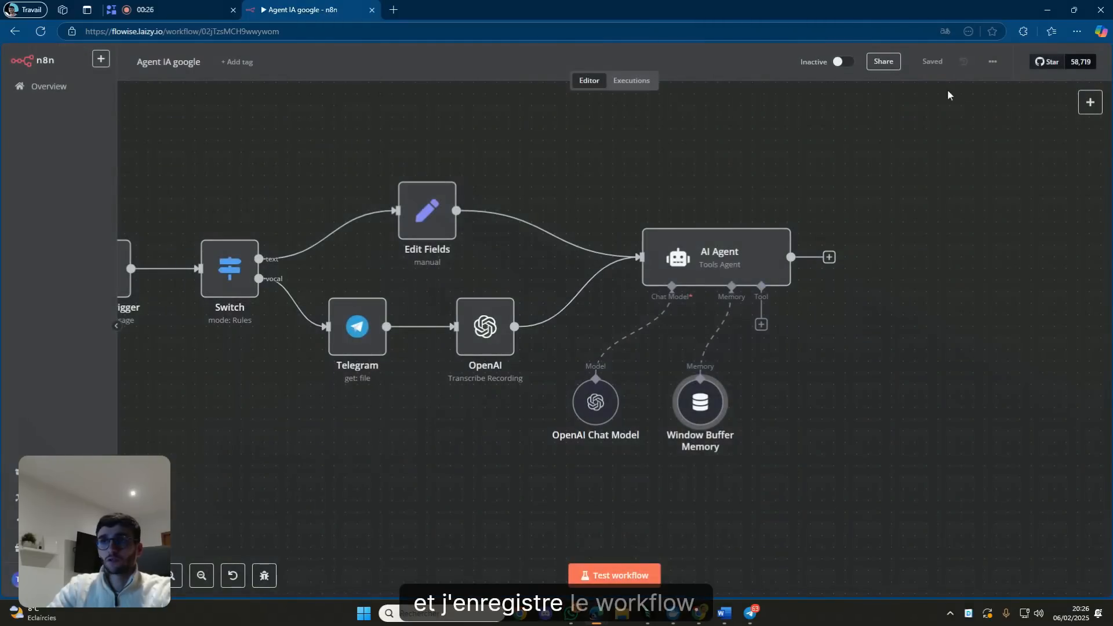
pyautogui.doubleClick(688, 262)
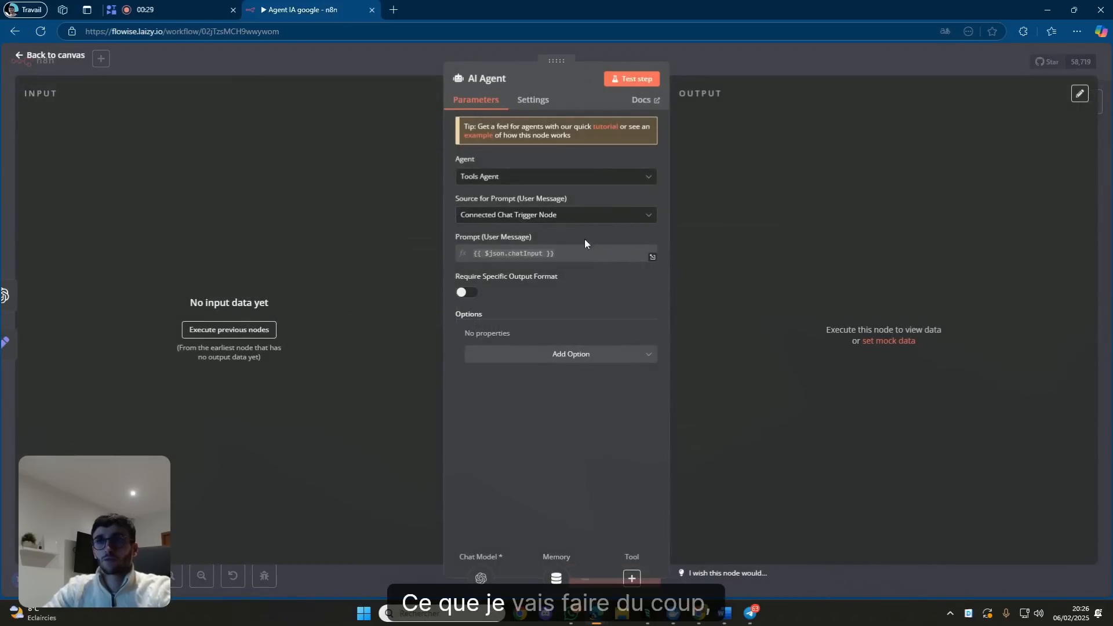
# Switch the AI Agent's Source for Prompt to 'Define below'.
pyautogui.click(566, 215)
pyautogui.click(538, 287)
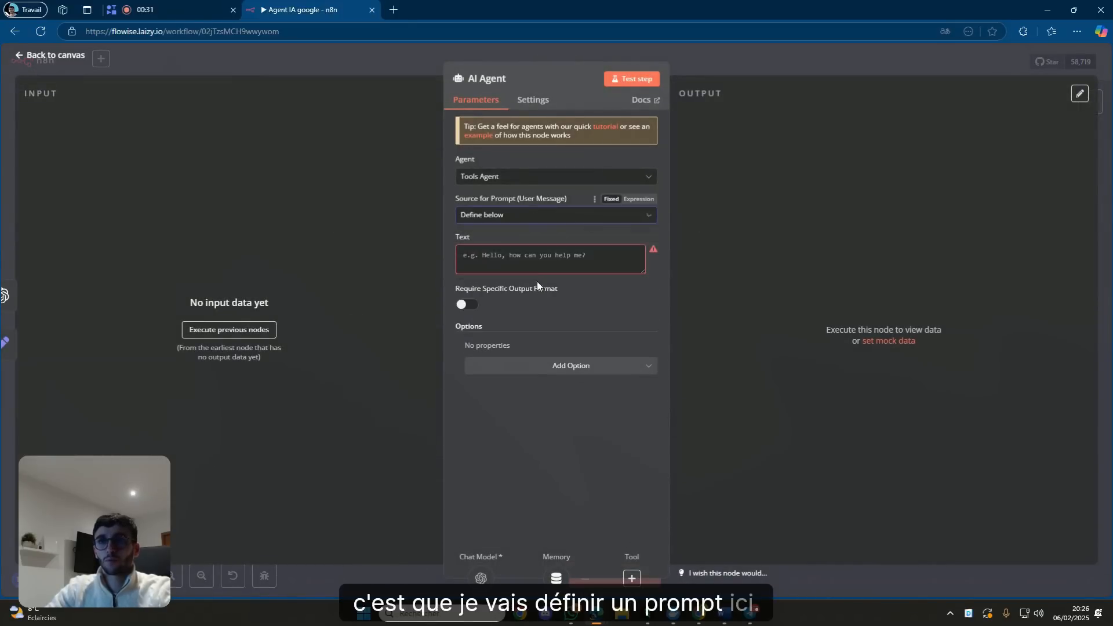
pyautogui.click(523, 255)
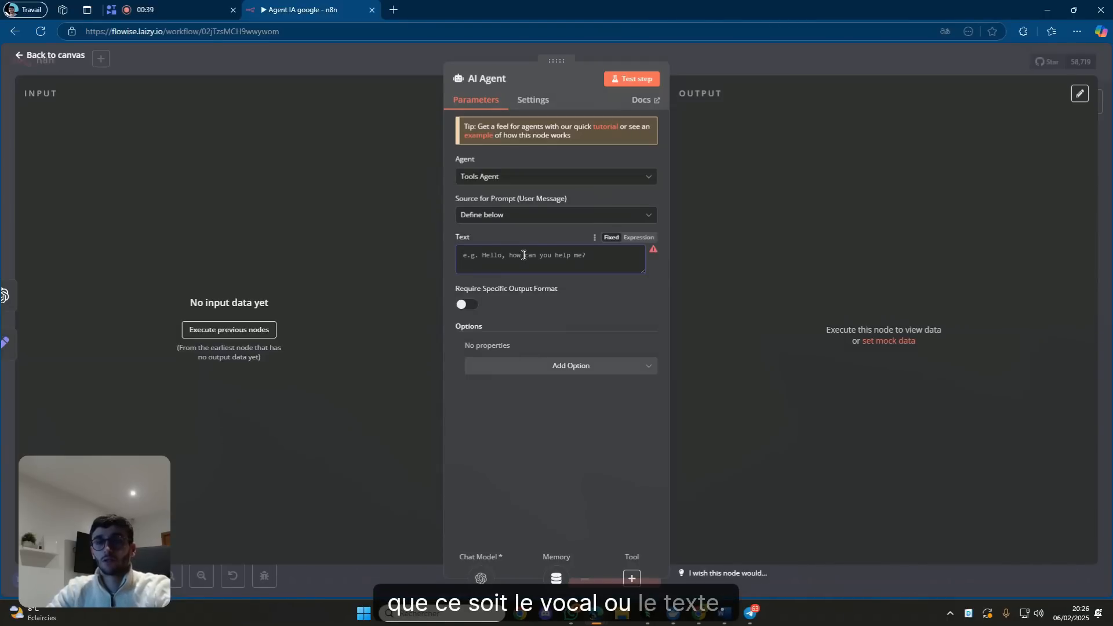
pyautogui.click(735, 64)
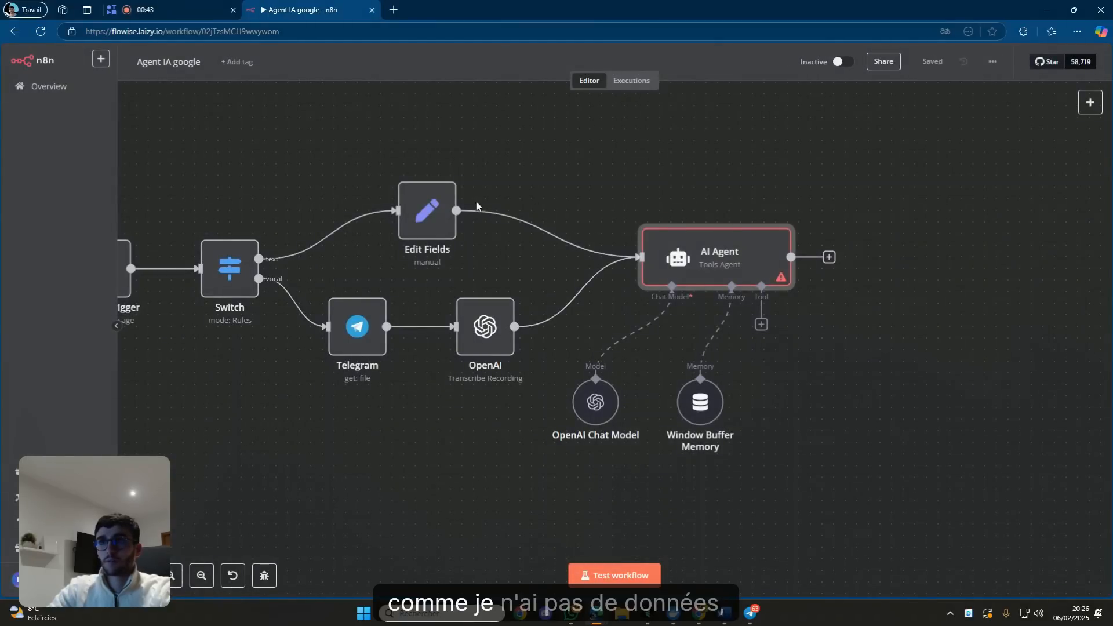
pyautogui.doubleClick(676, 258)
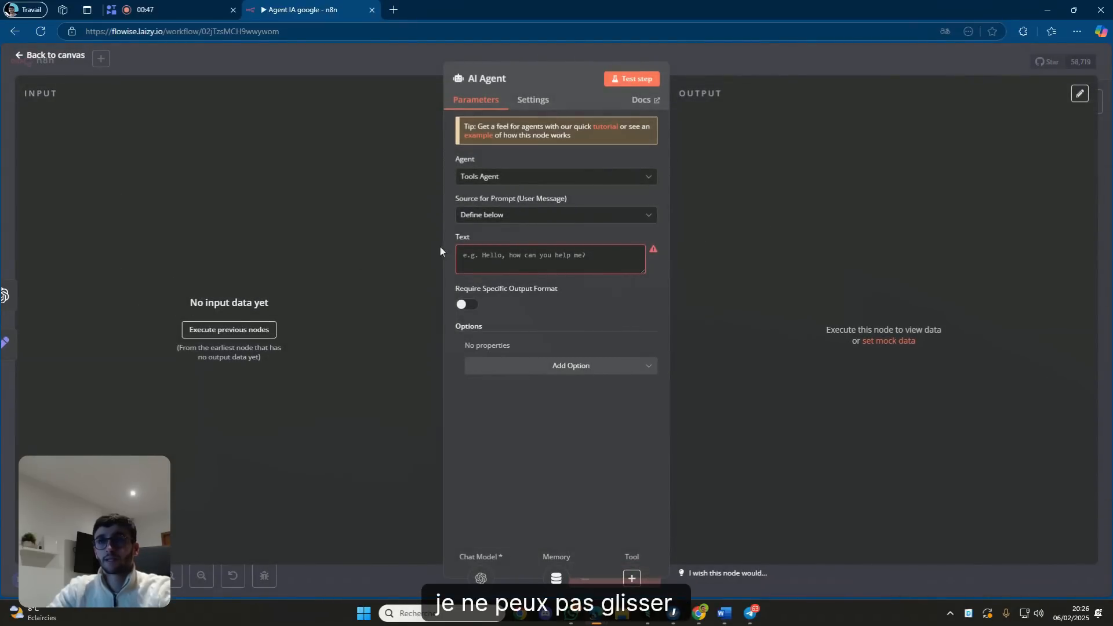
pyautogui.click(805, 68)
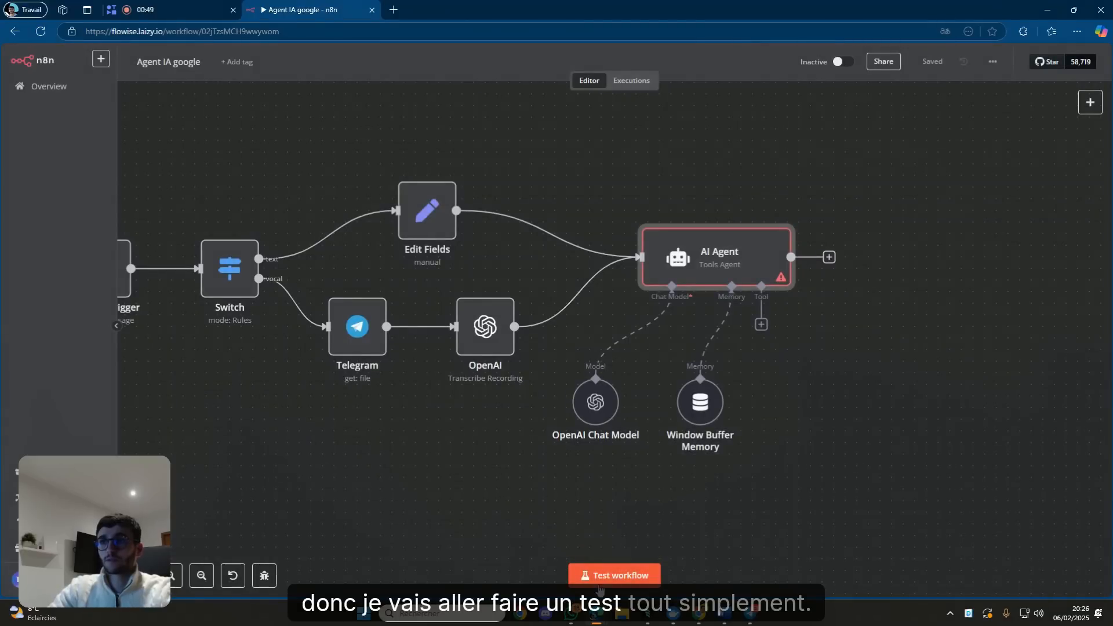
# Start a workflow test, dismiss the error, and restart it to await a Telegram message.
pyautogui.click(607, 574)
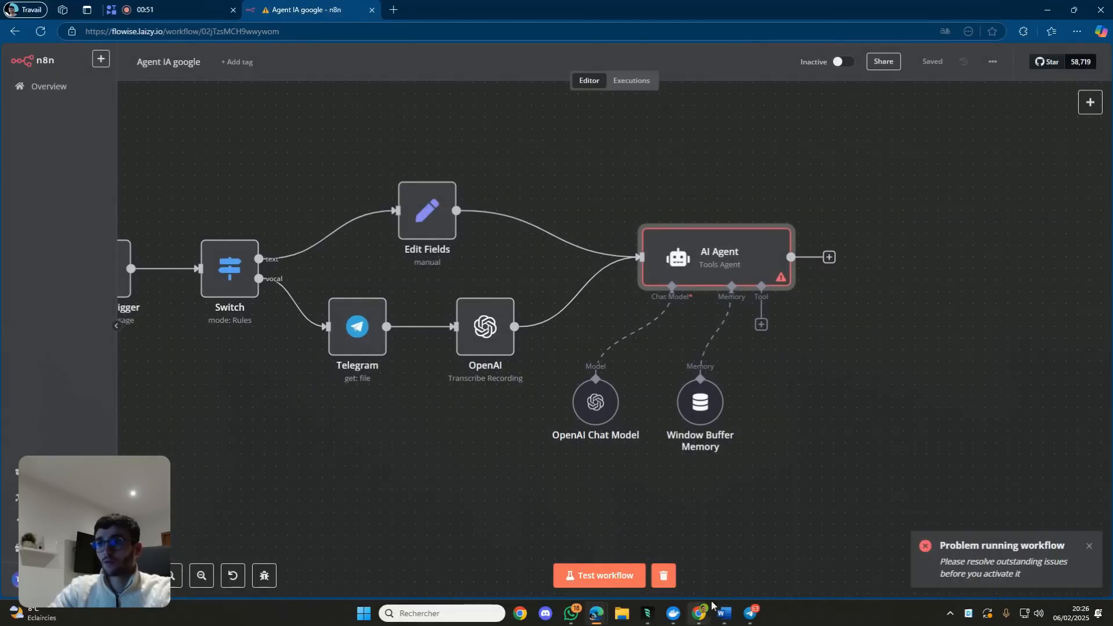
pyautogui.click(1088, 546)
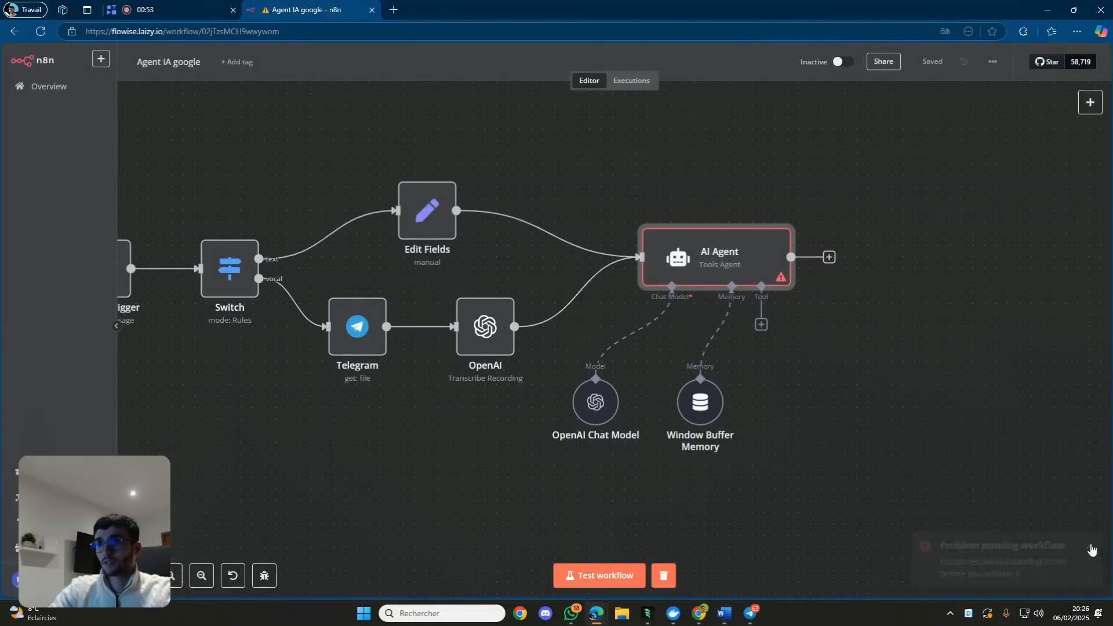
pyautogui.doubleClick(697, 255)
pyautogui.click(545, 259)
pyautogui.click(785, 72)
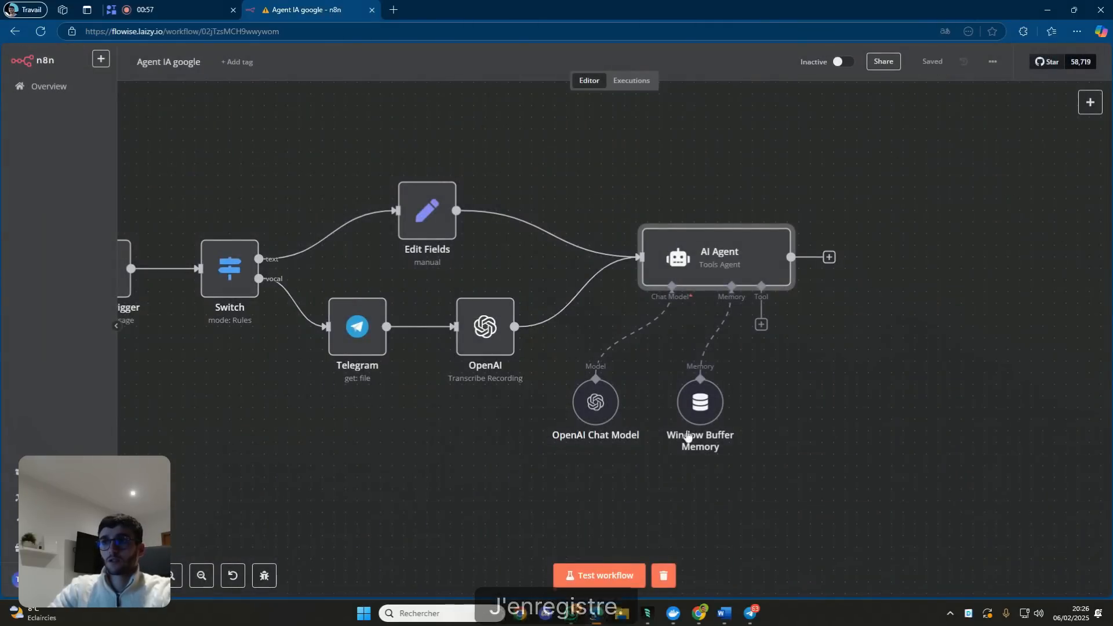
pyautogui.click(626, 574)
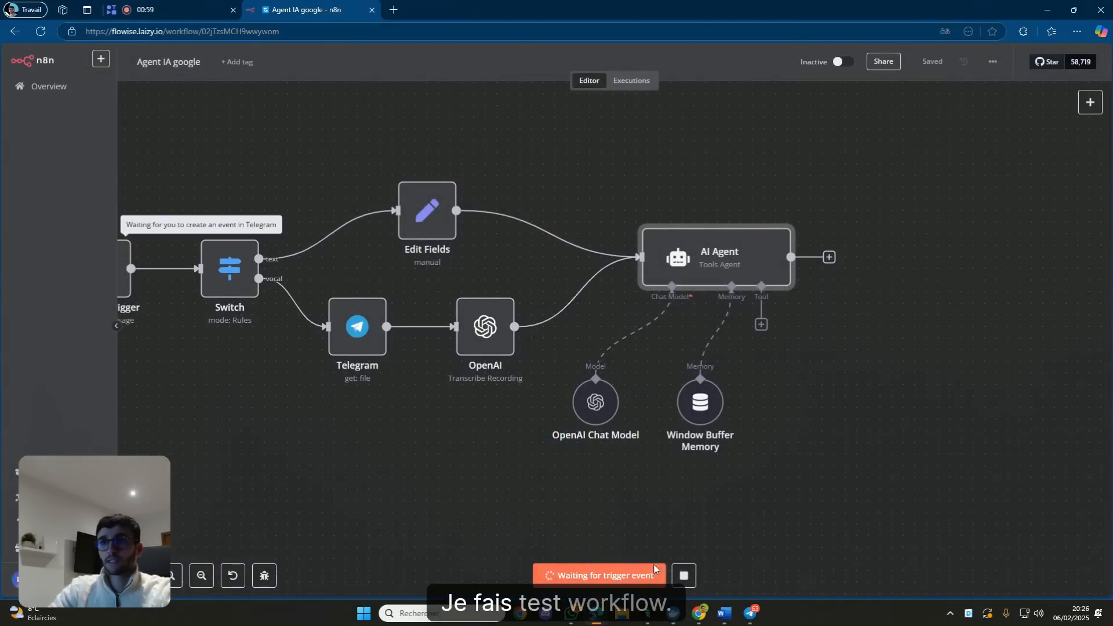
# Send 'salut' to the Agent iA google bot in Telegram, then recentre the n8n workflow.
pyautogui.click(749, 613)
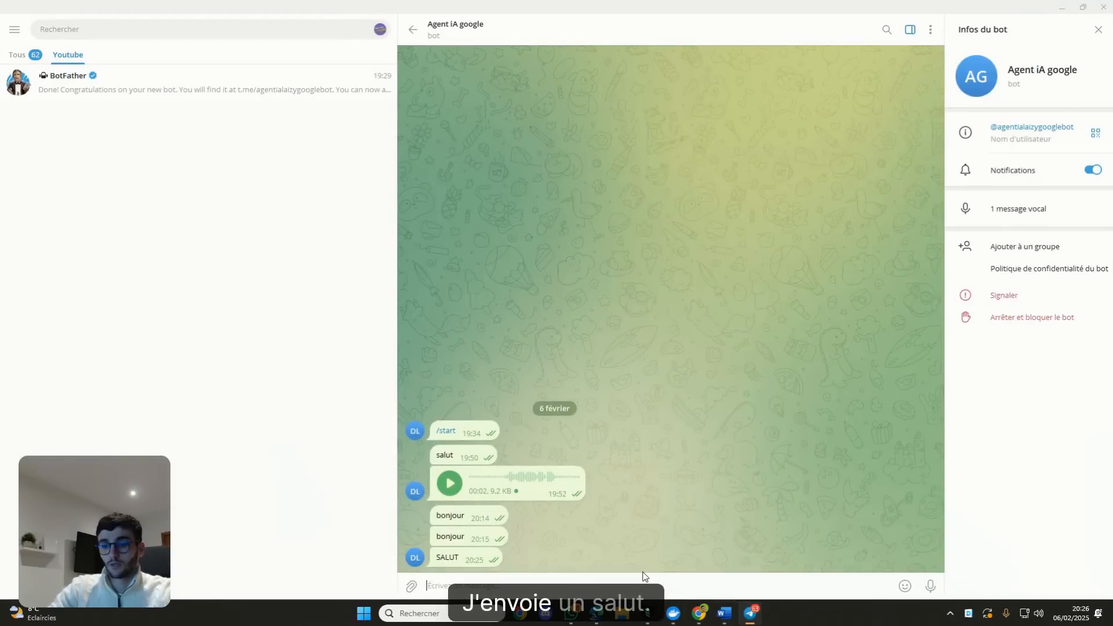
pyautogui.write('salut')
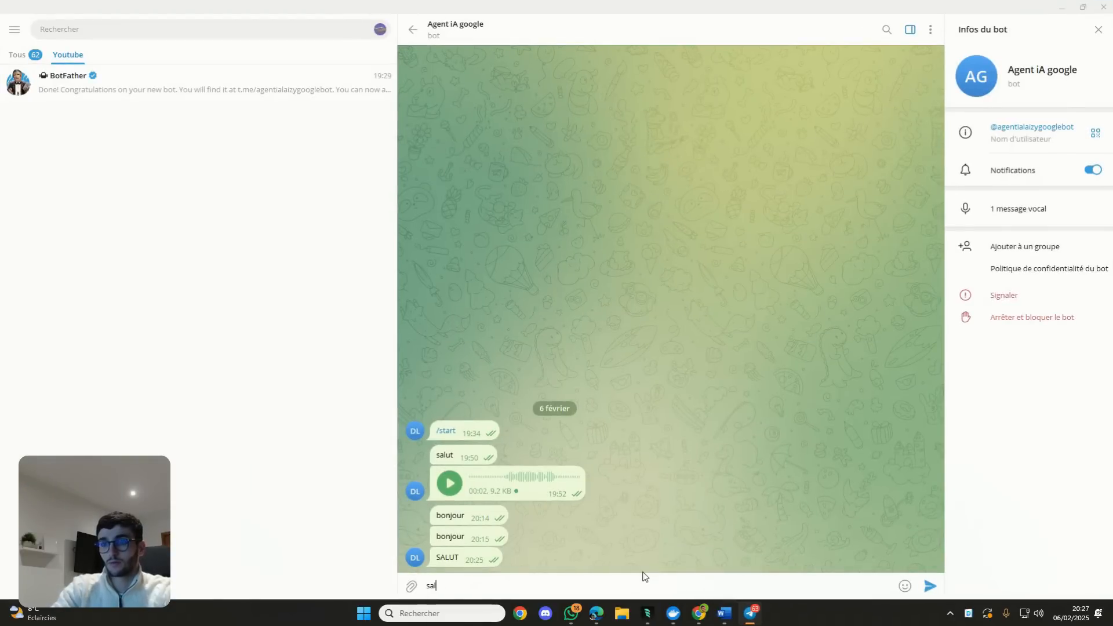
pyautogui.press('Return')
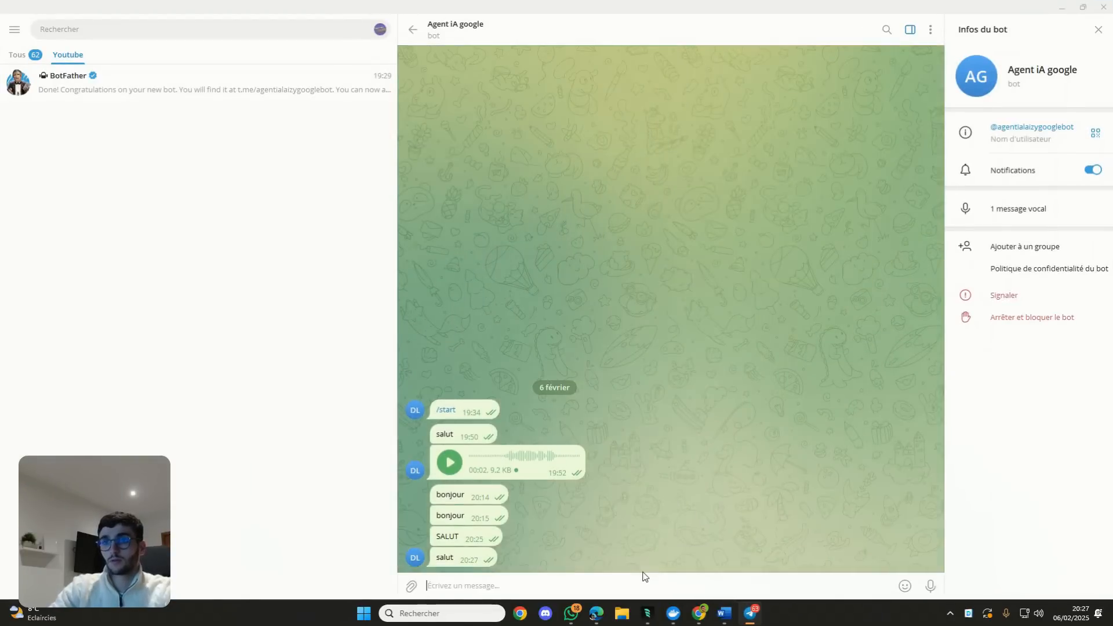
pyautogui.click(1058, 8)
pyautogui.moveTo(211, 346); pyautogui.dragTo(229, 348)
pyautogui.moveTo(526, 259); pyautogui.dragTo(453, 271)
# Replace the AI Agent's prompt Text with {{ $json.text }} from Edit Fields, resolving to 'salut'.
pyautogui.doubleClick(370, 226)
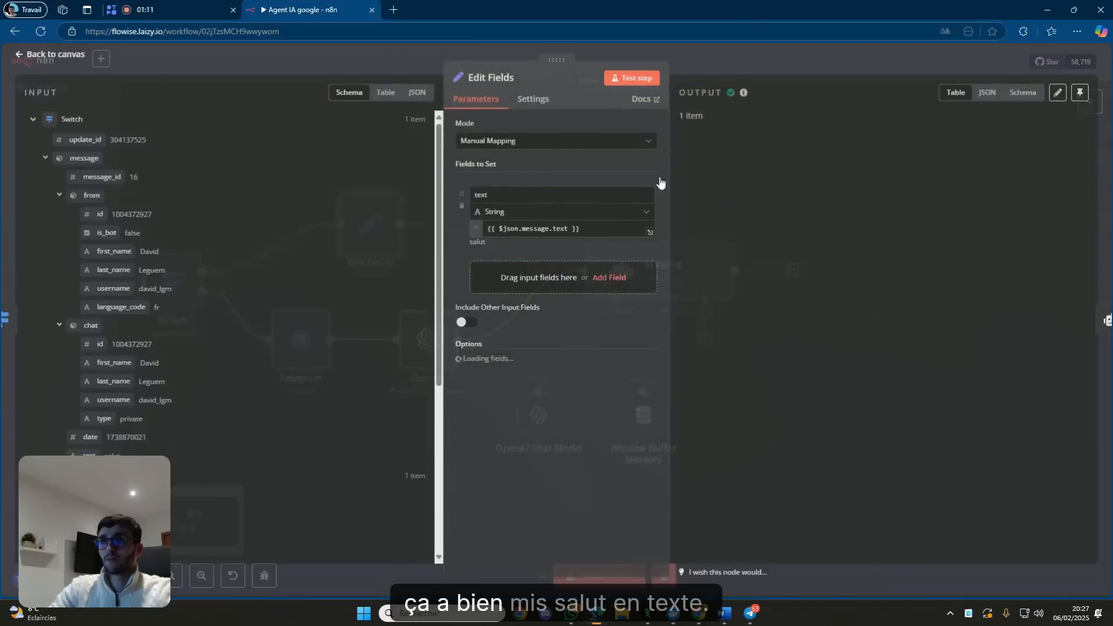
pyautogui.click(734, 70)
pyautogui.scroll(-1, 736, 173)
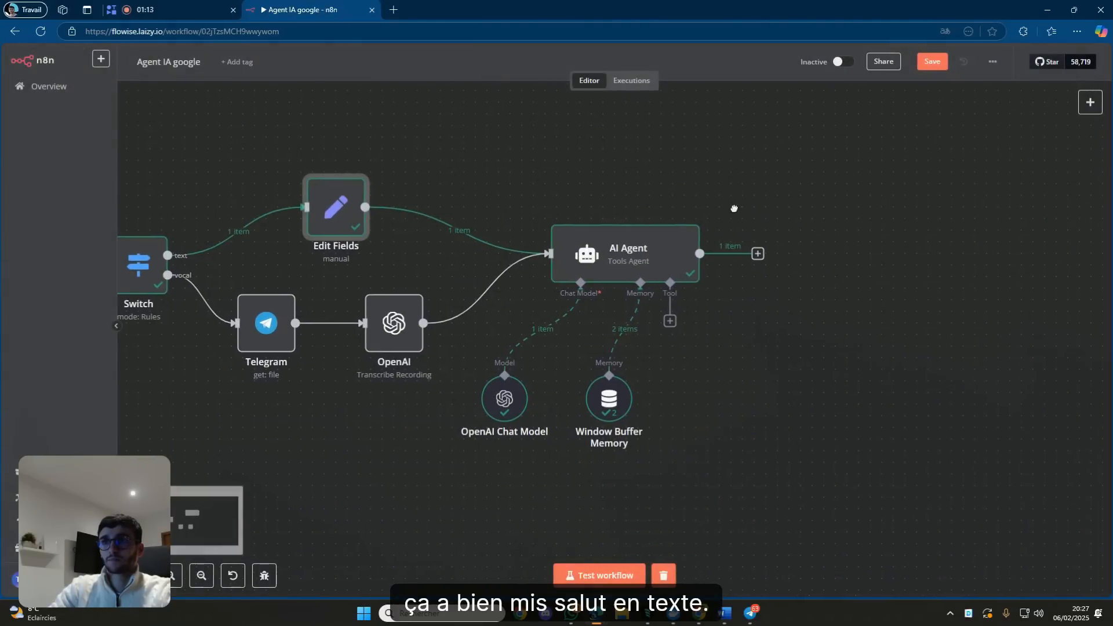
pyautogui.doubleClick(645, 246)
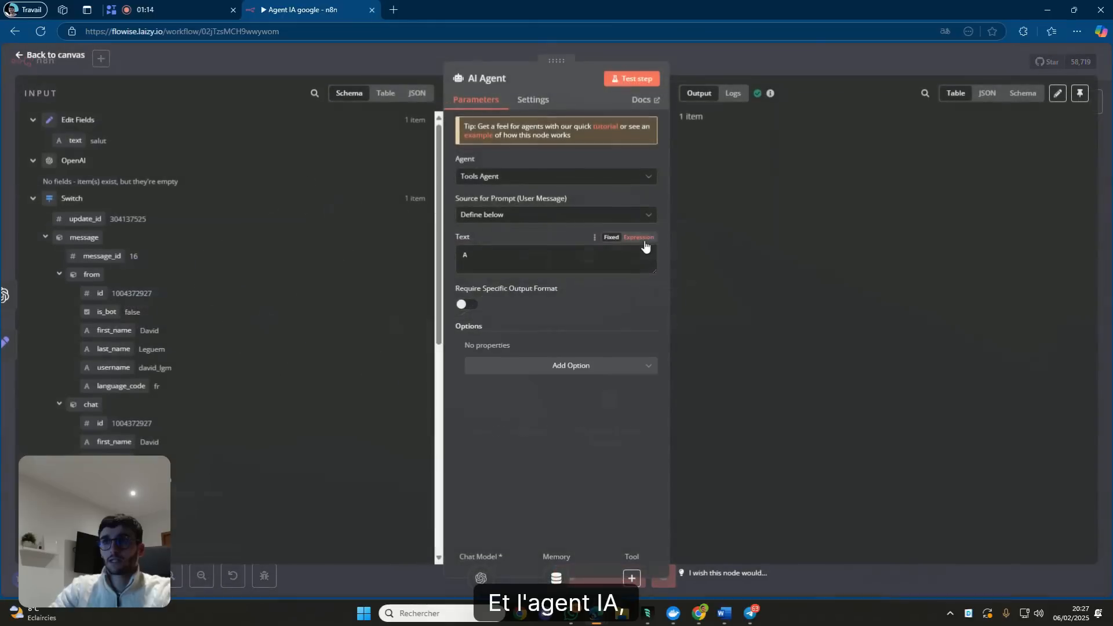
pyautogui.click(506, 251)
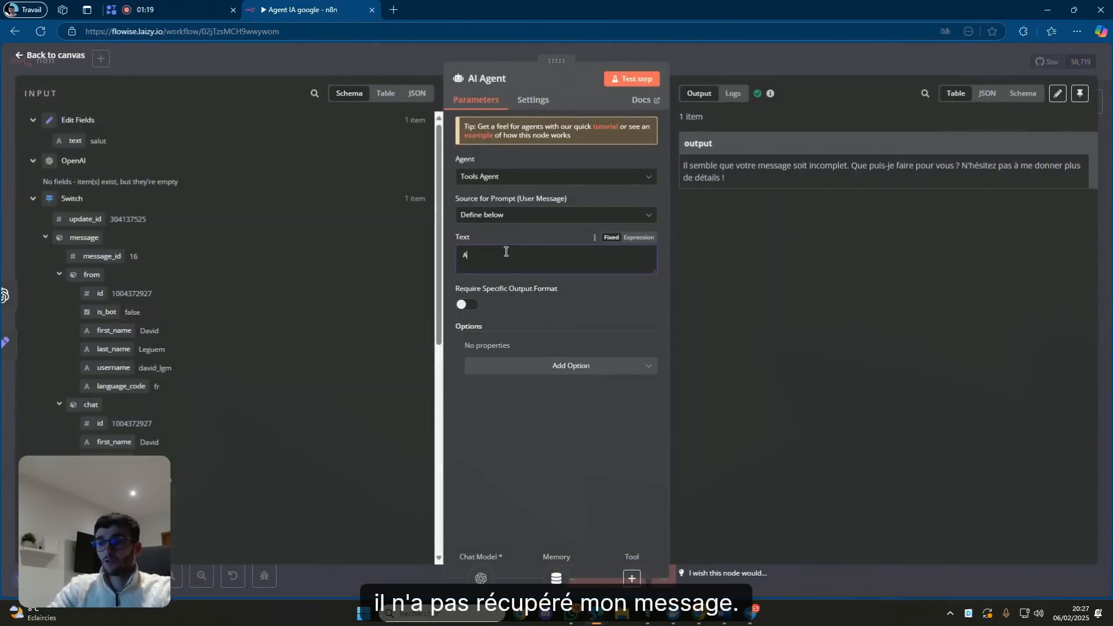
pyautogui.press('BackSpace')
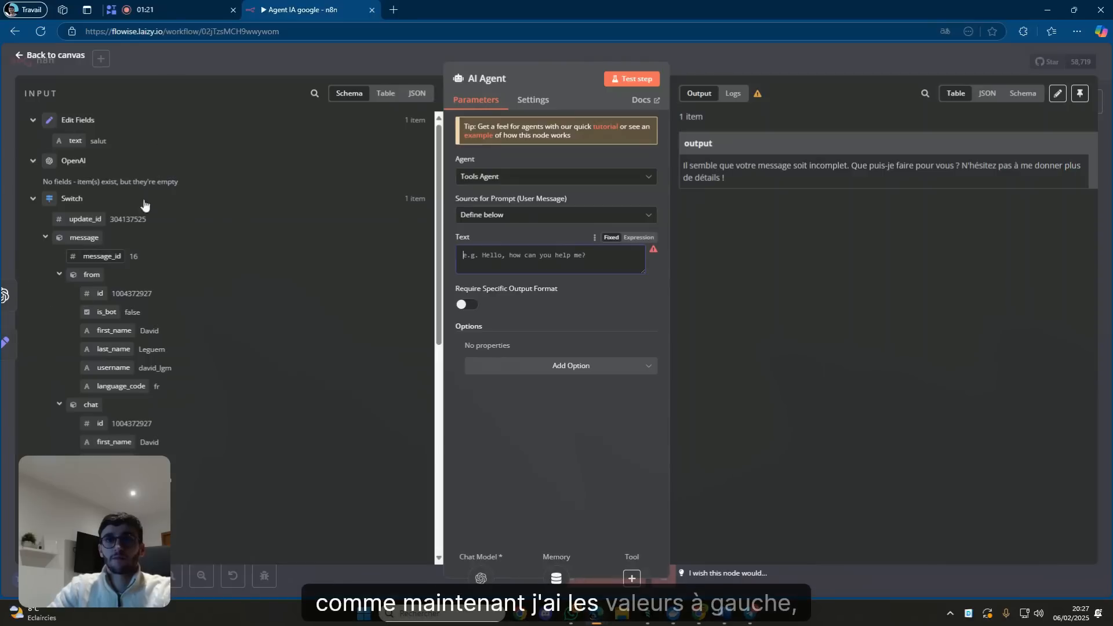
pyautogui.moveTo(81, 141); pyautogui.dragTo(485, 268)
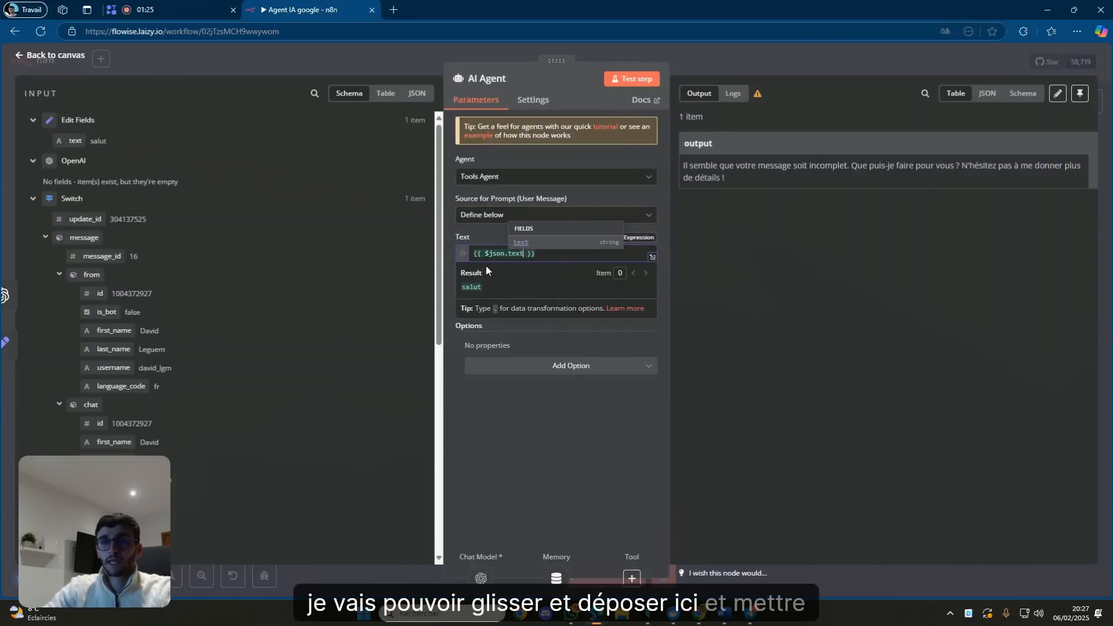
pyautogui.click(489, 233)
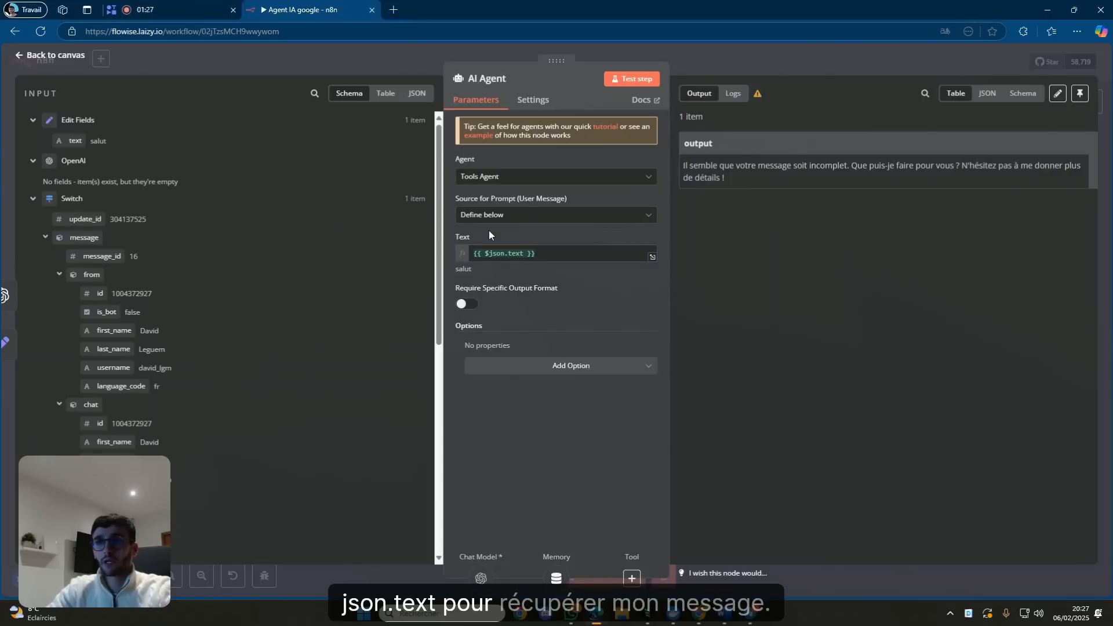
pyautogui.click(513, 252)
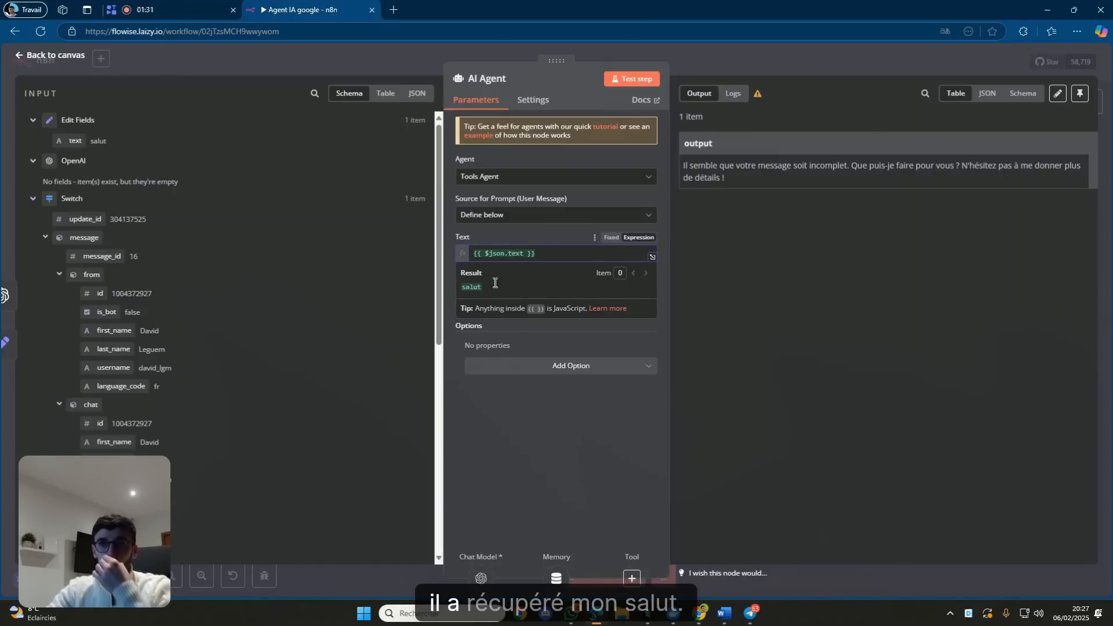
pyautogui.click(534, 234)
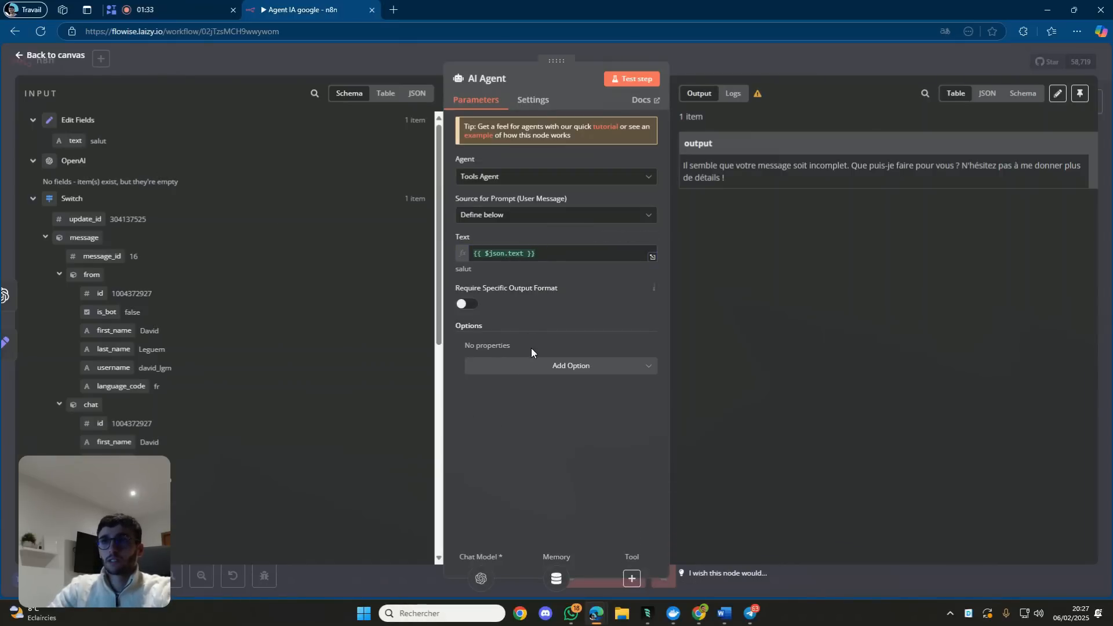
# Add the system message 'Répond uniquement en majuscules' to the AI Agent and test the step.
pyautogui.click(532, 365)
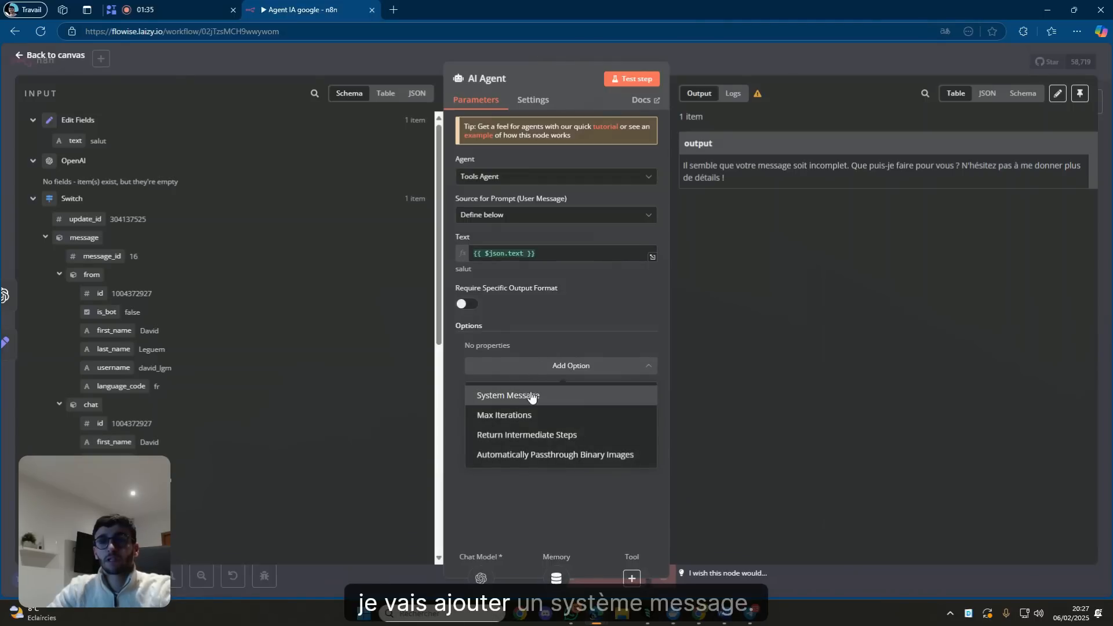
pyautogui.click(532, 396)
pyautogui.moveTo(594, 364); pyautogui.dragTo(485, 358)
pyautogui.press('BackSpace')
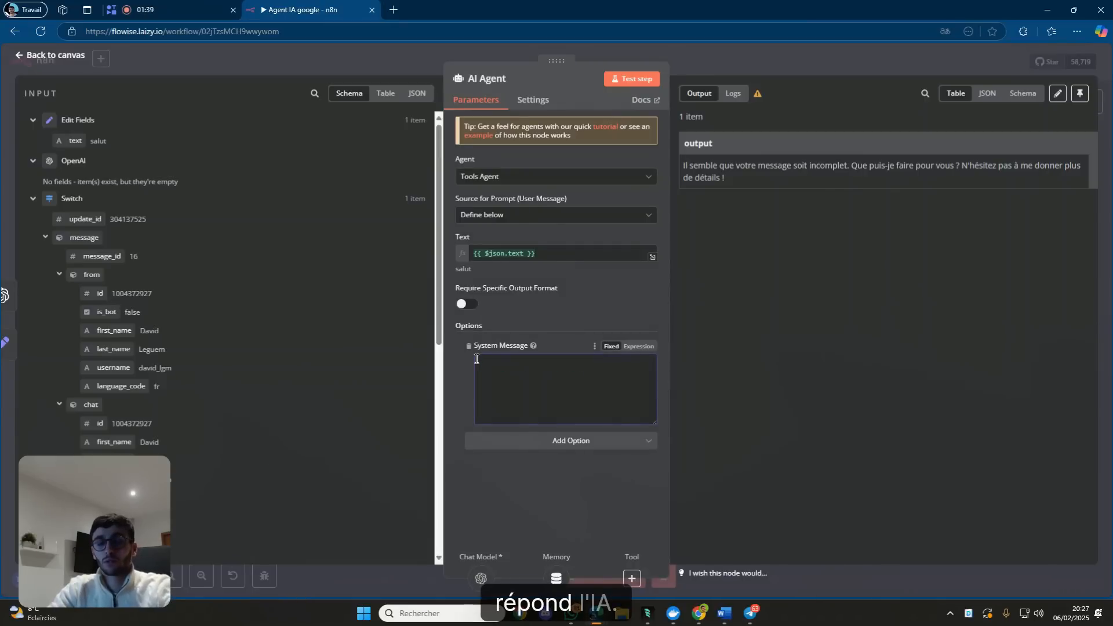
pyautogui.write('Ré')
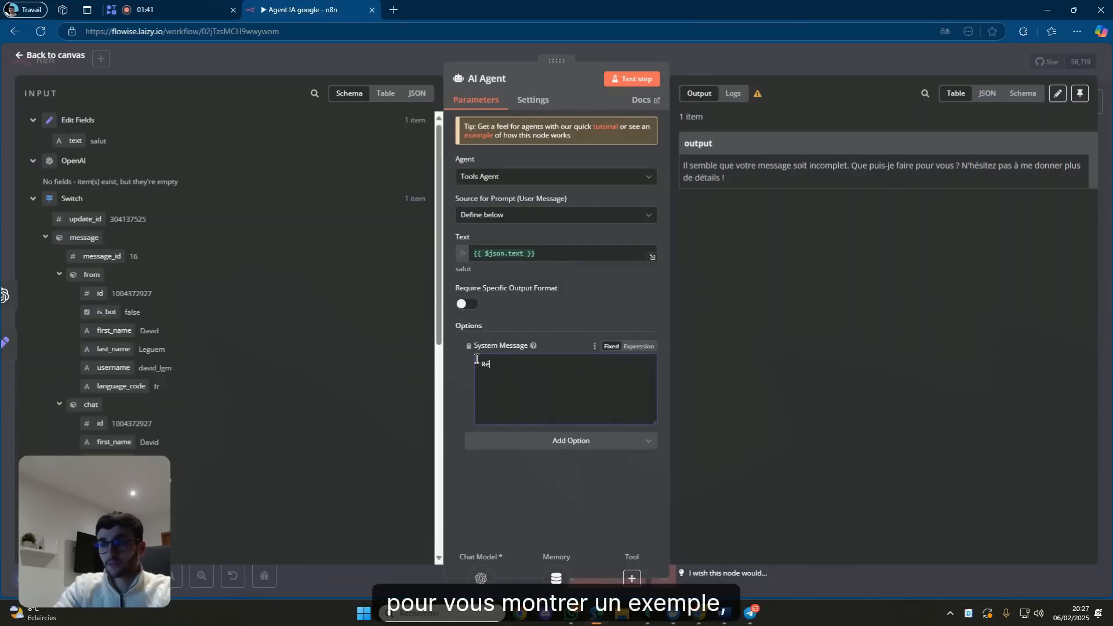
pyautogui.write('pond uniquement en majuscules')
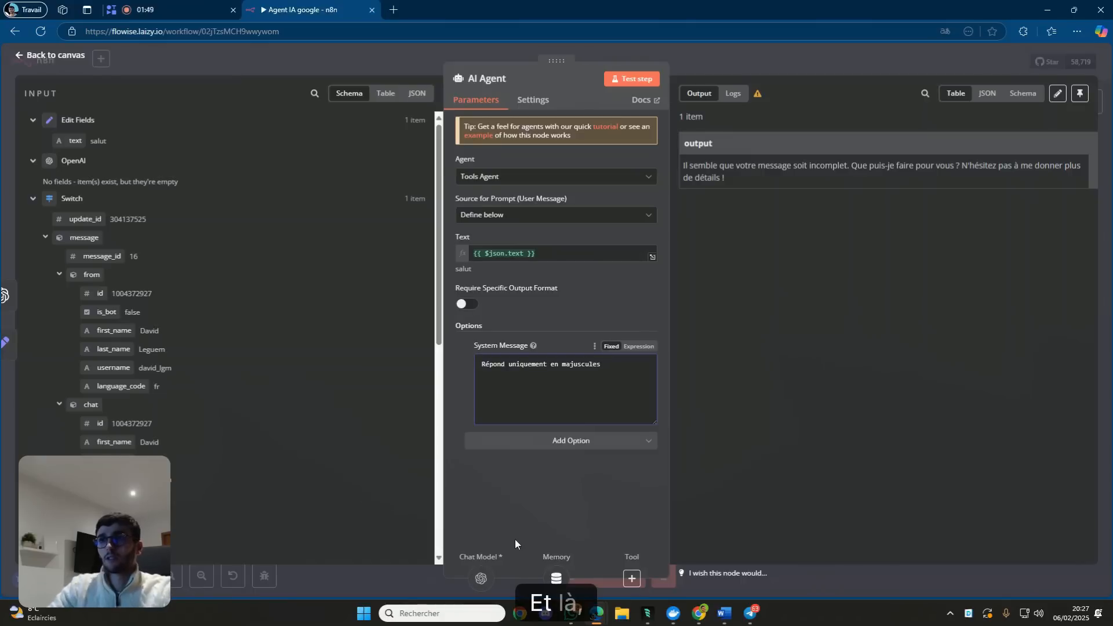
pyautogui.click(626, 87)
# Clear old execution data, start a test run, and send 'test' to the bot in Telegram.
pyautogui.click(721, 57)
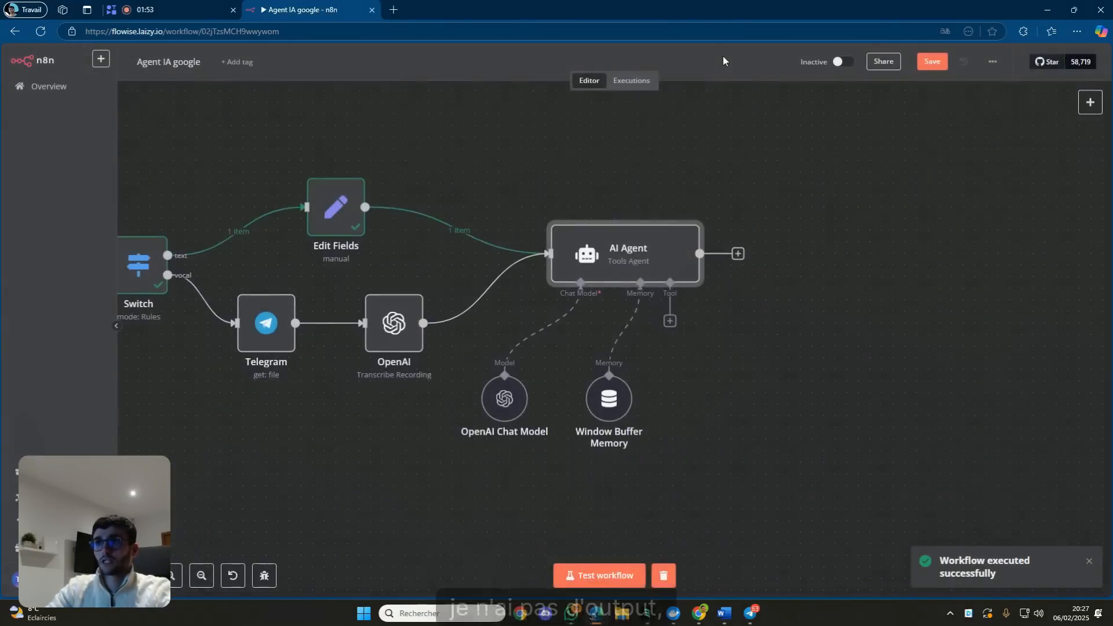
pyautogui.click(665, 575)
pyautogui.click(635, 576)
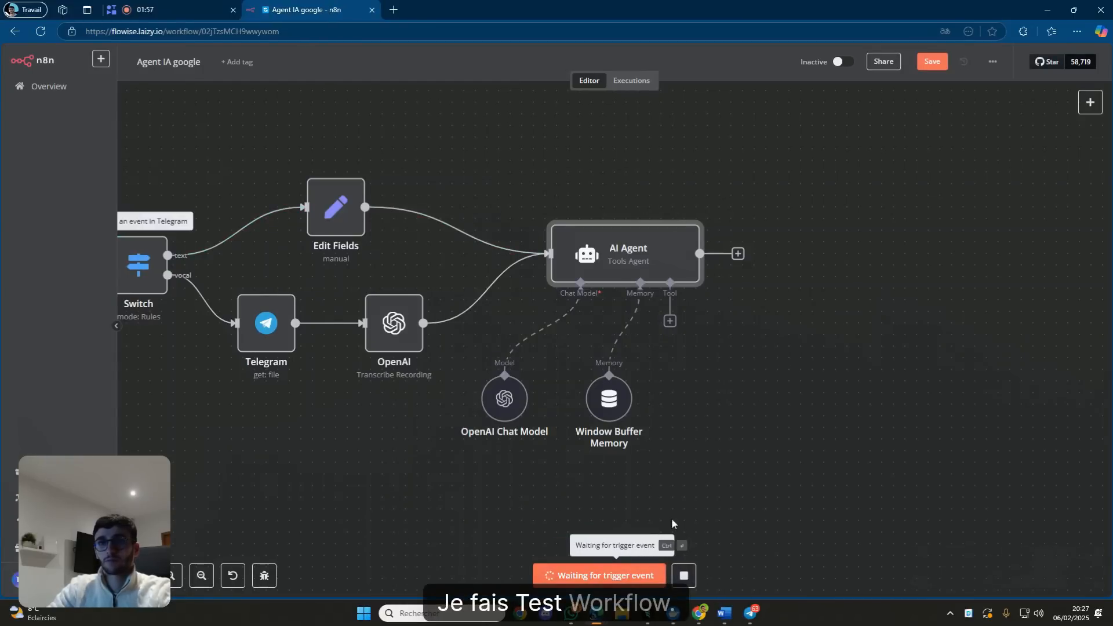
pyautogui.click(746, 612)
pyautogui.write('ce')
pyautogui.press('BackSpace')
pyautogui.press('BackSpace')
pyautogui.write('test')
pyautogui.press('Return')
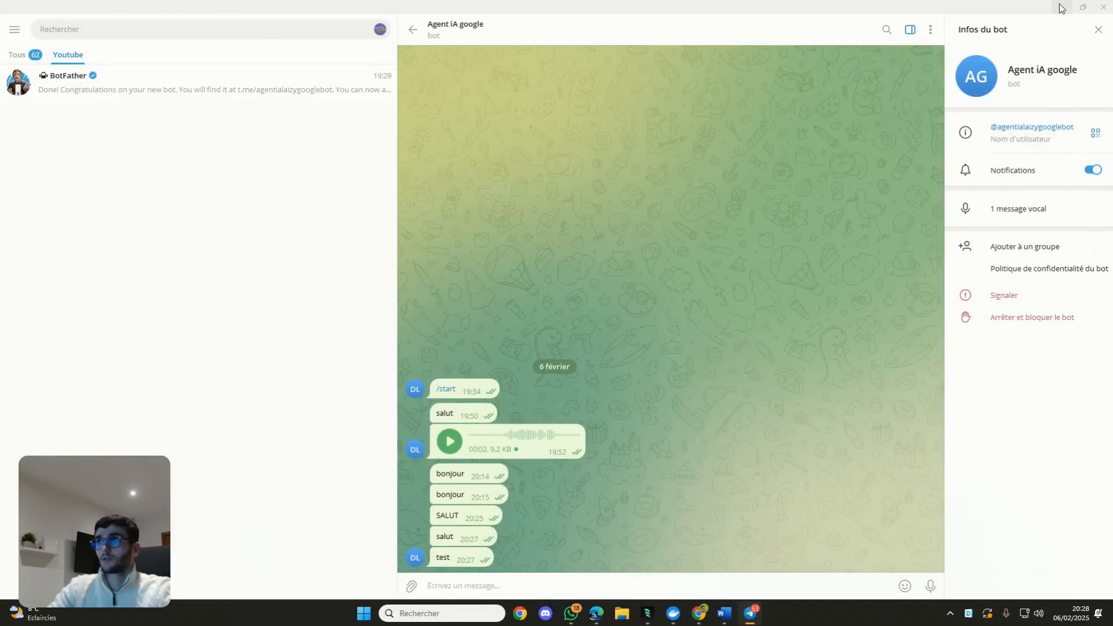
pyautogui.click(1059, 6)
# Open the AI Agent to see its reply 'TEST ACCEPTÉ ! COMMENT PUIS-JE T'AIDER ?'.
pyautogui.scroll(3, 308, 382)
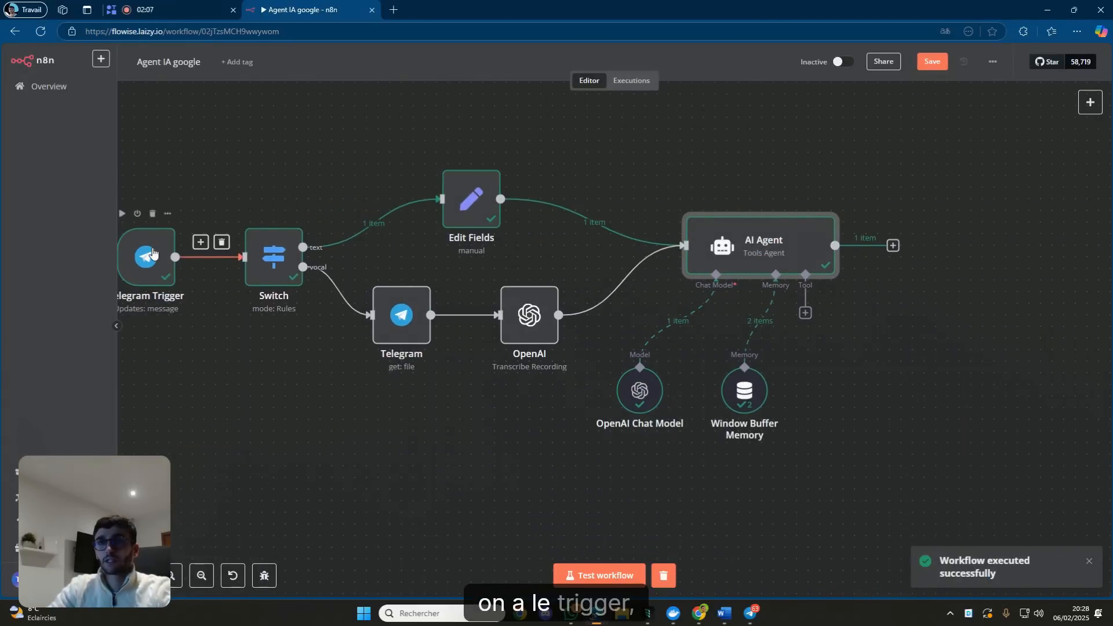
pyautogui.moveTo(562, 249); pyautogui.dragTo(453, 243)
pyautogui.doubleClick(645, 255)
pyautogui.click(543, 257)
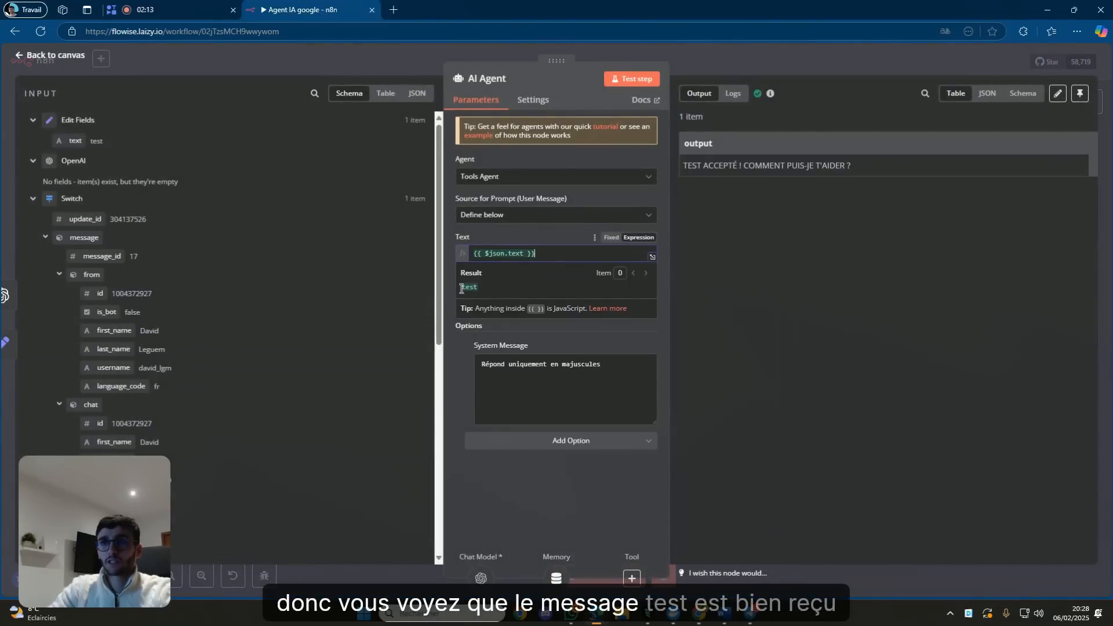
# Close the AI Agent's prompt expression preview.
pyautogui.click(534, 233)
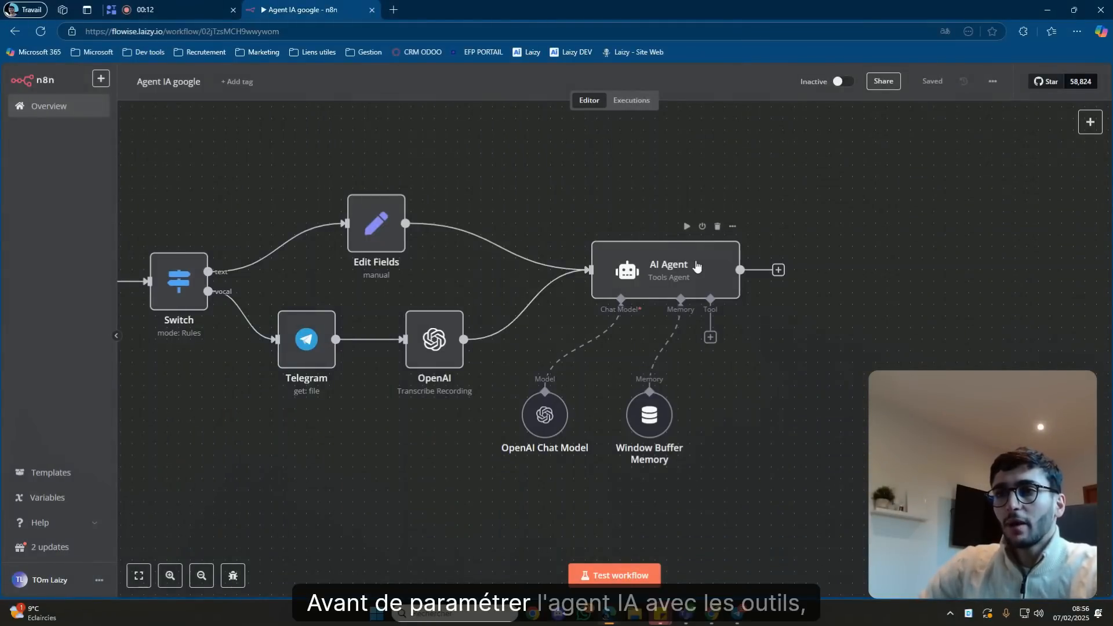
# Attach a Telegram1 'Send a text message' node to the AI Agent's output and save.
pyautogui.click(777, 270)
pyautogui.write('tel')
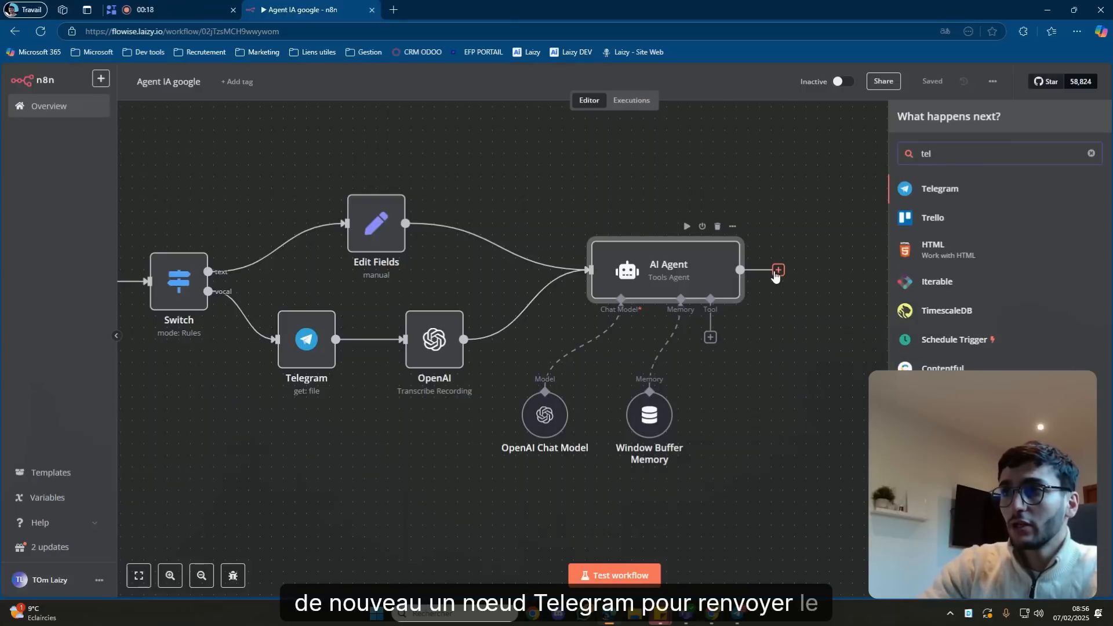
pyautogui.press('Return')
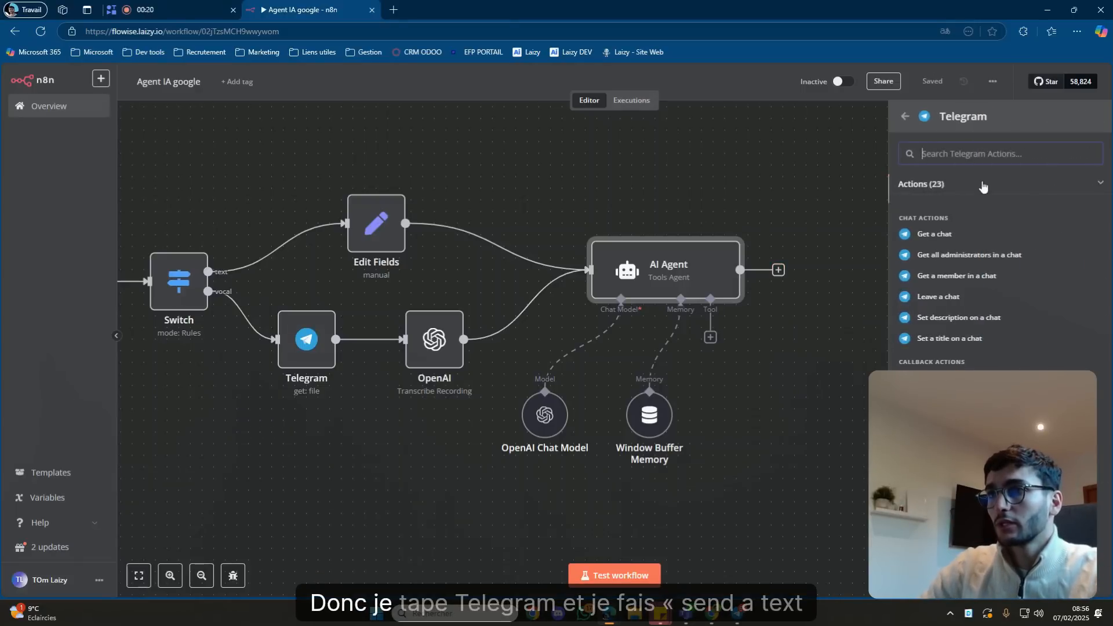
pyautogui.scroll(-1, 997, 278)
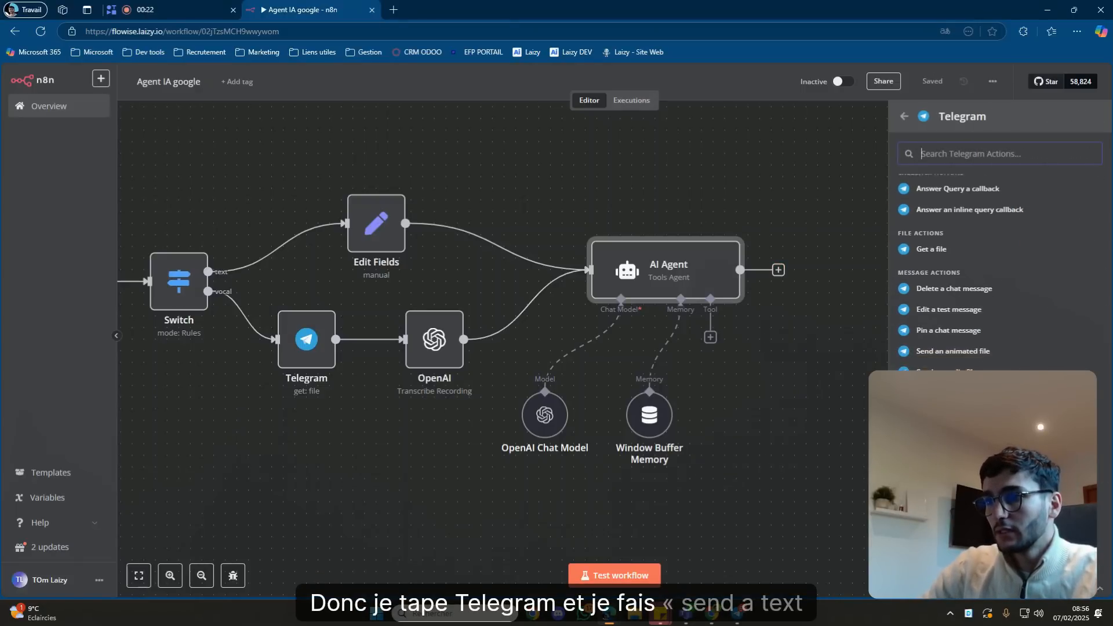
pyautogui.click(950, 433)
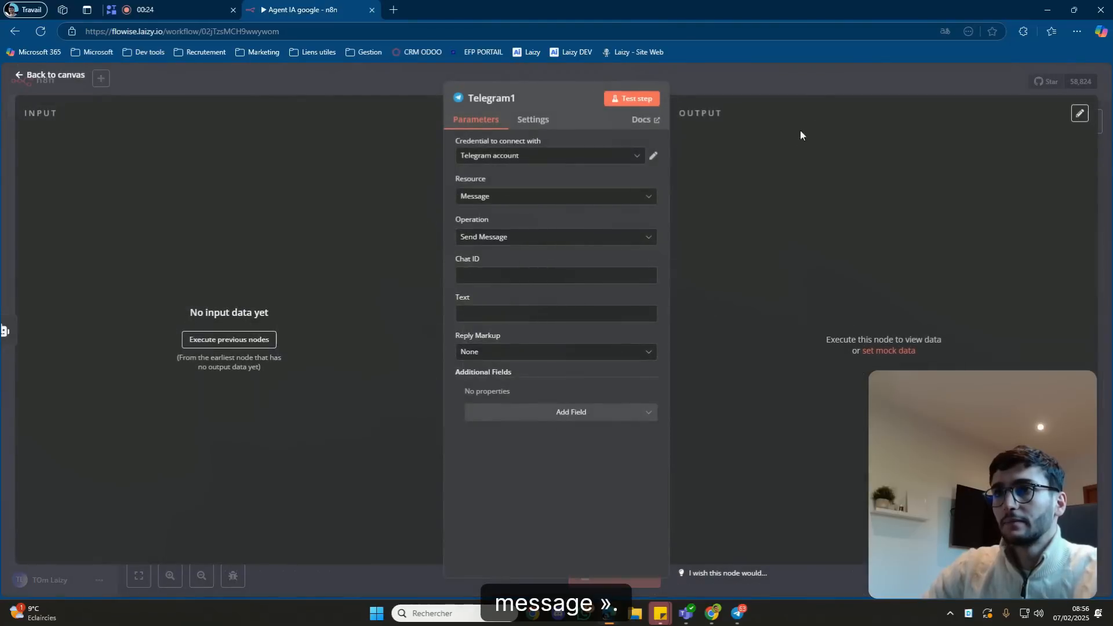
pyautogui.click(803, 82)
pyautogui.doubleClick(828, 268)
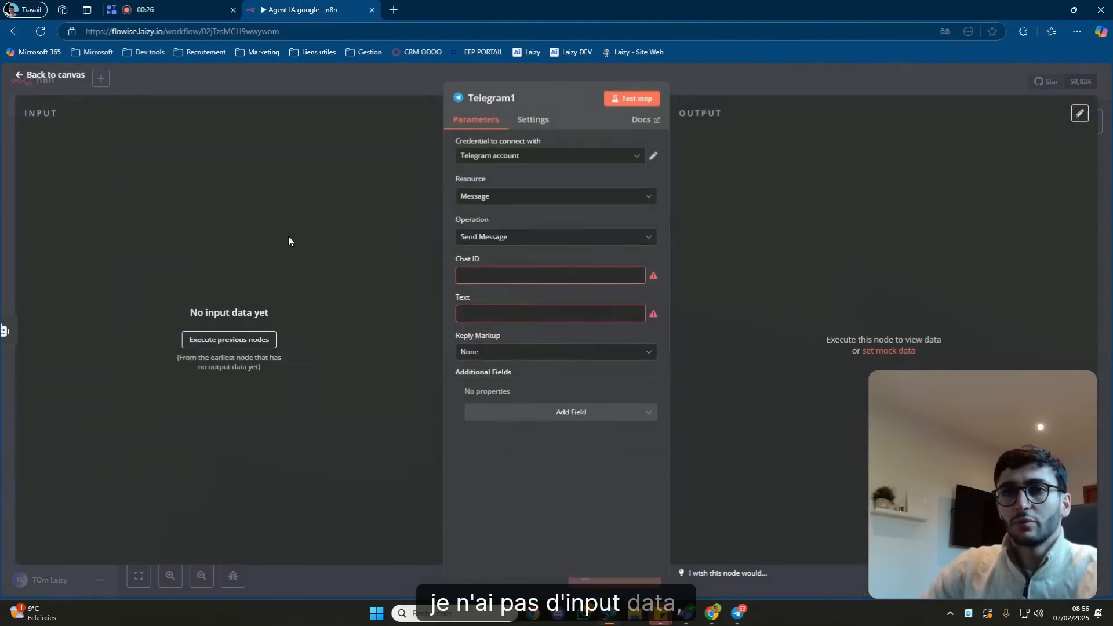
pyautogui.click(774, 75)
pyautogui.moveTo(726, 523); pyautogui.dragTo(851, 543)
pyautogui.click(930, 82)
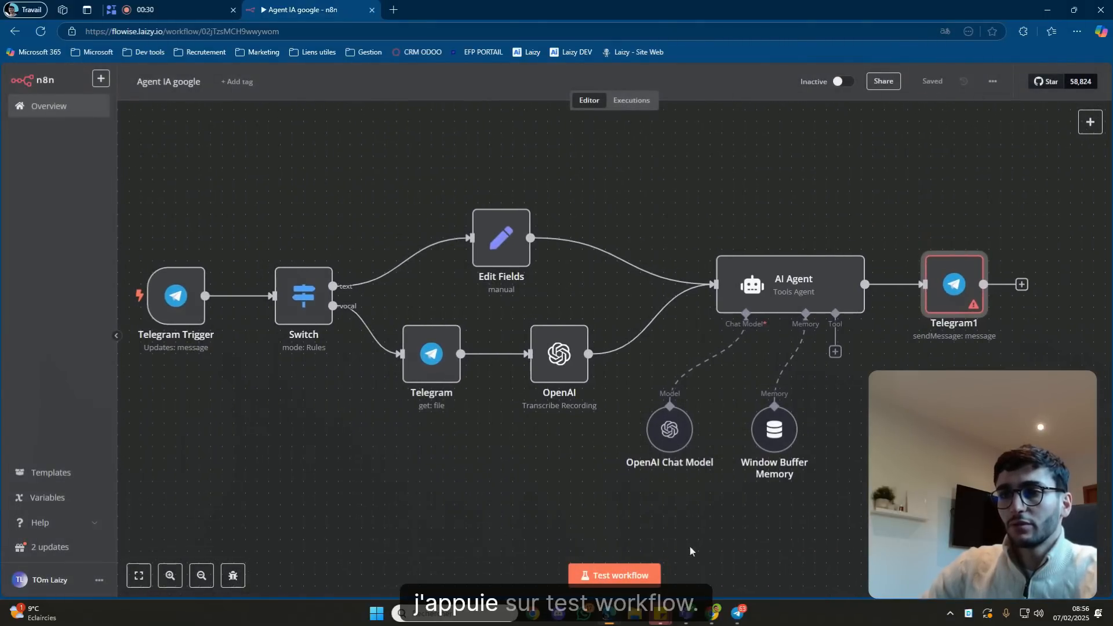
# Fill Telegram1's Chat ID and Text with 'a' and save the workflow.
pyautogui.doubleClick(979, 288)
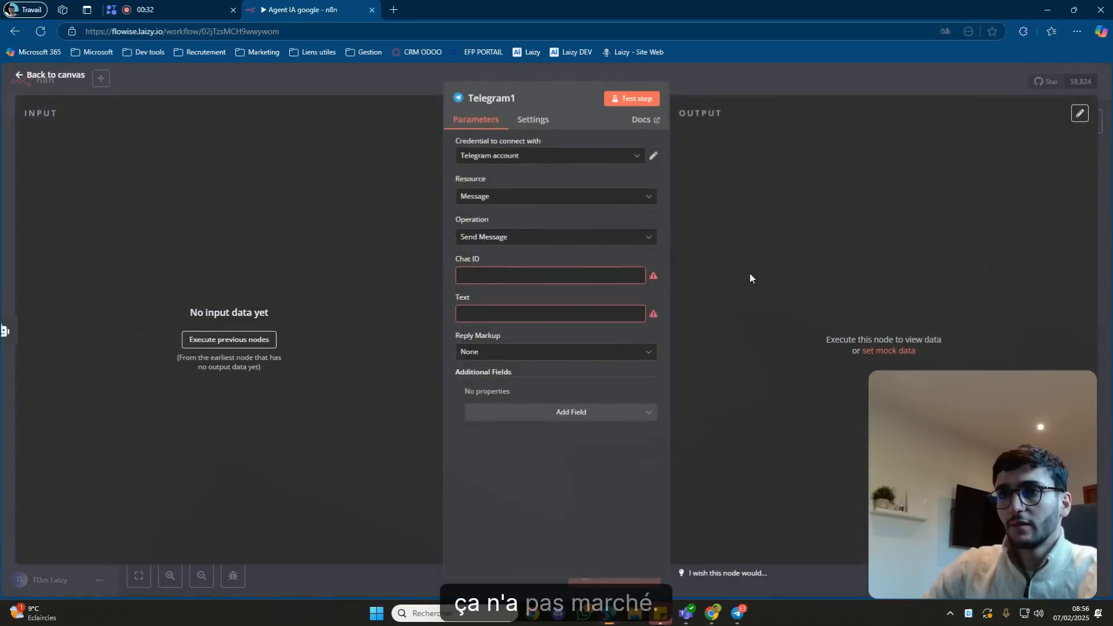
pyautogui.click(573, 275)
pyautogui.write('a')
pyautogui.click(517, 314)
pyautogui.write('a')
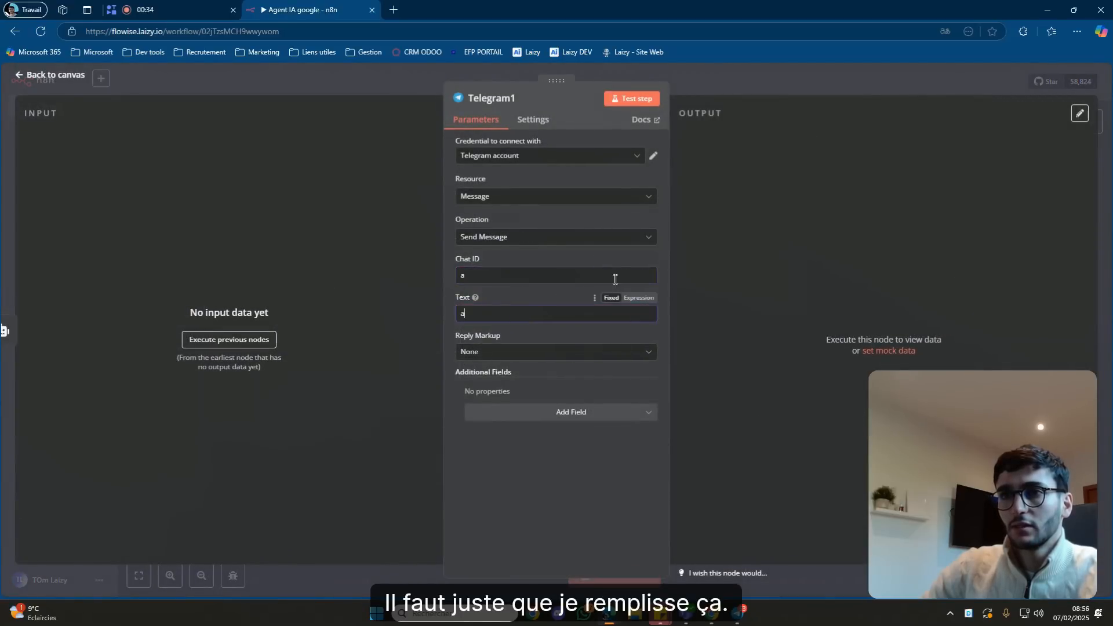
pyautogui.click(780, 86)
pyautogui.click(933, 83)
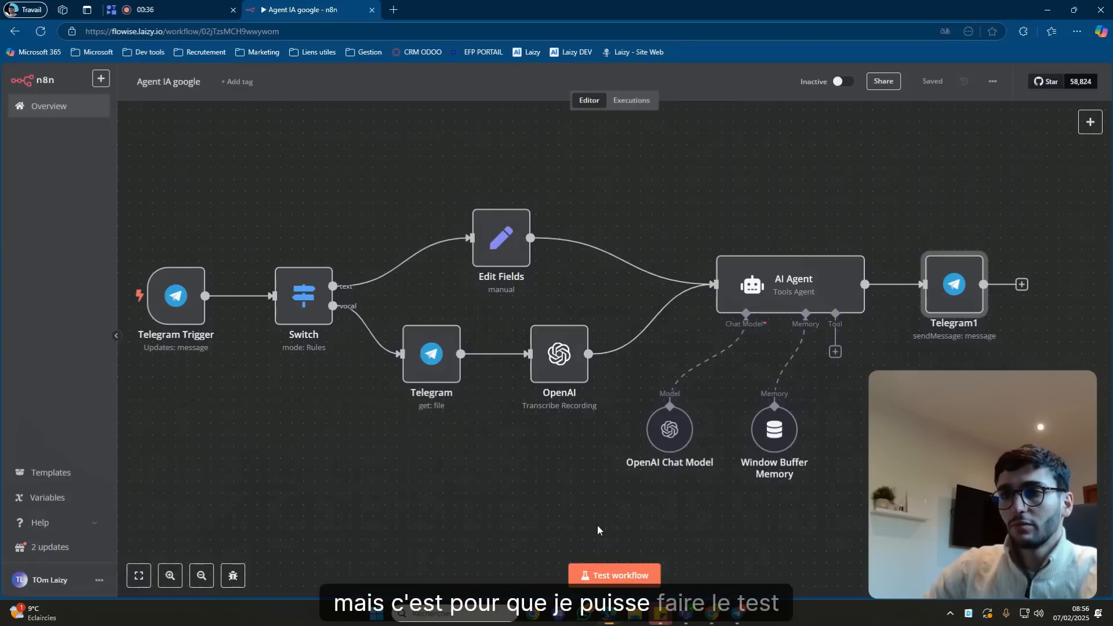
# Run a test with a 'test' Telegram message and open Telegram1's 'chat not found' error.
pyautogui.click(611, 576)
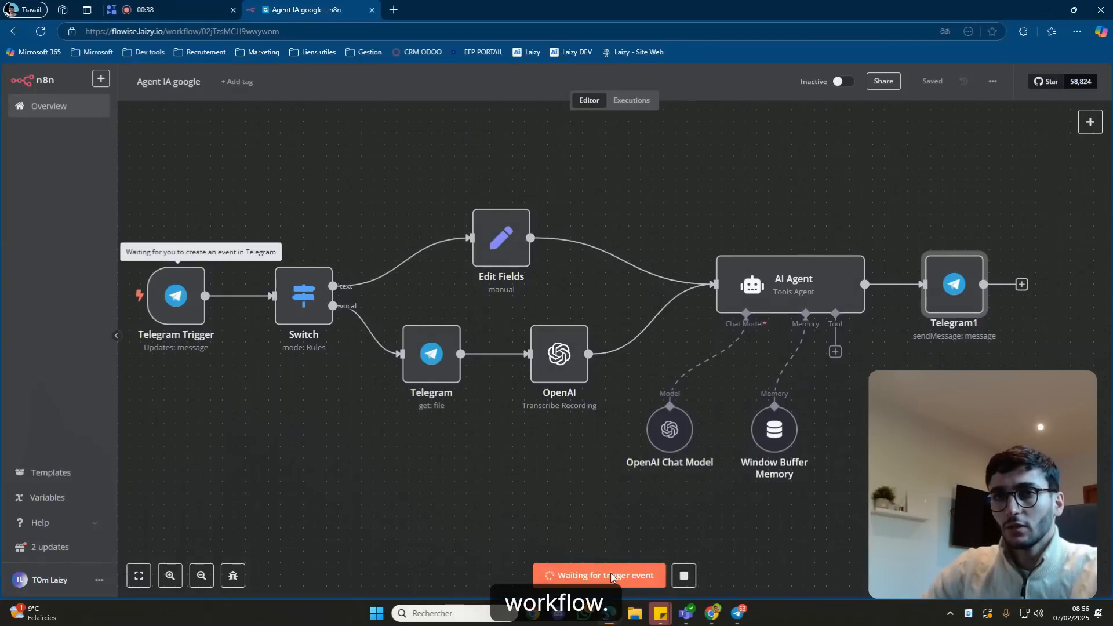
pyautogui.click(738, 612)
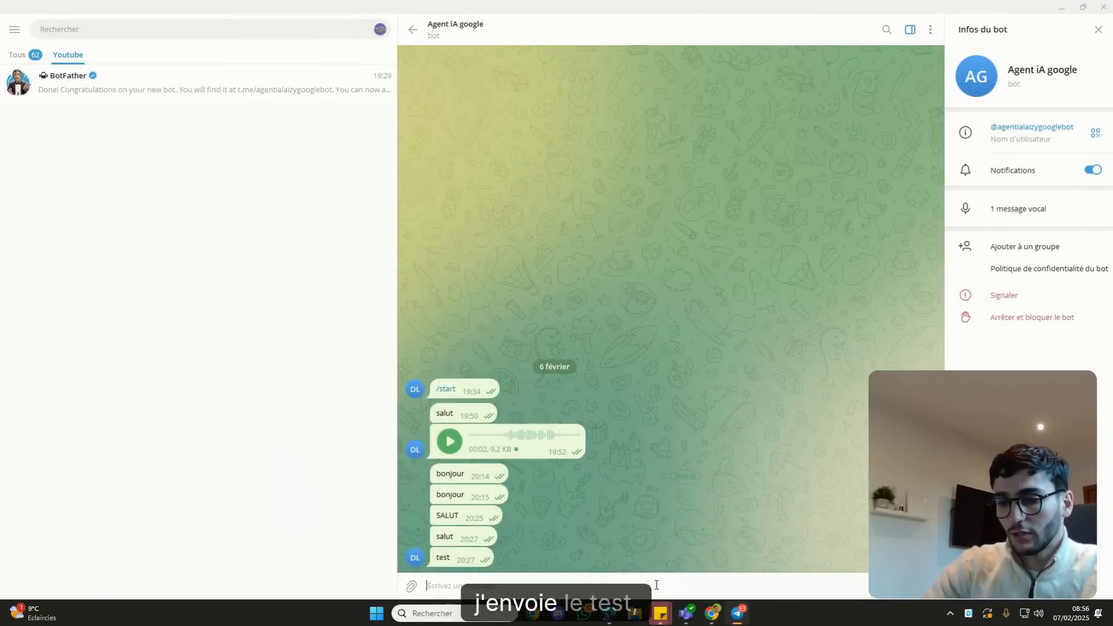
pyautogui.click(656, 584)
pyautogui.write('test')
pyautogui.press('Return')
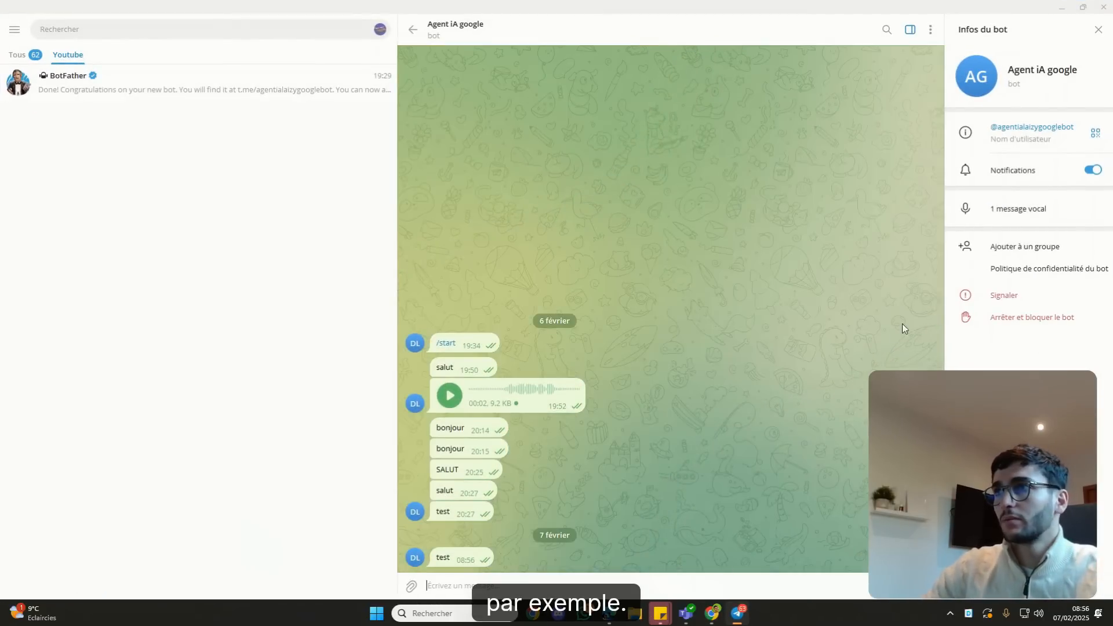
pyautogui.click(1061, 7)
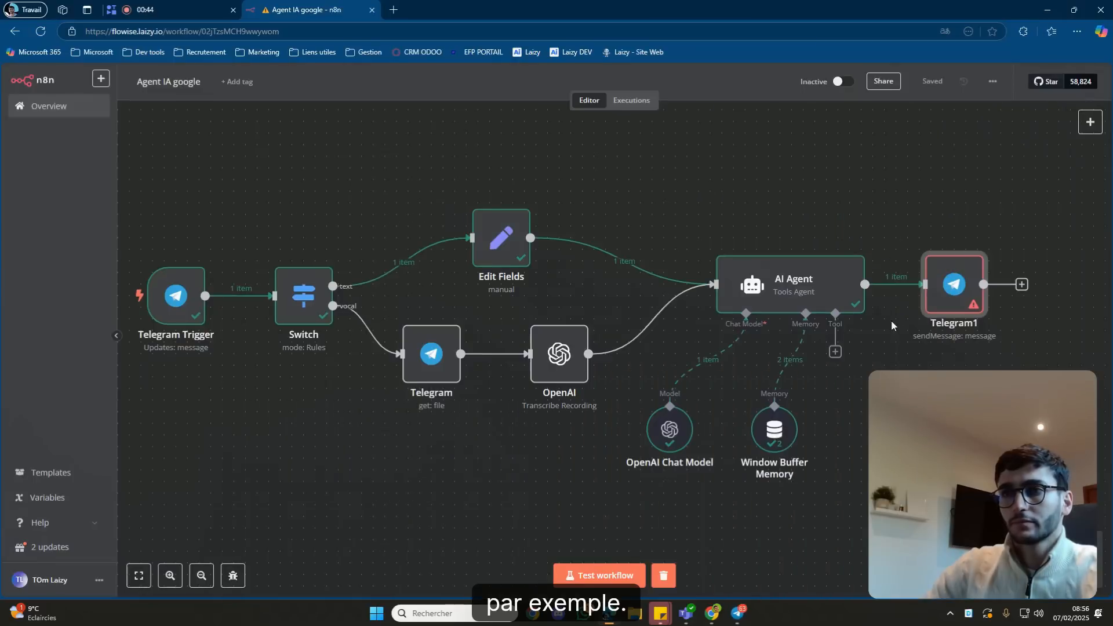
pyautogui.hscroll(1, 860, 417)
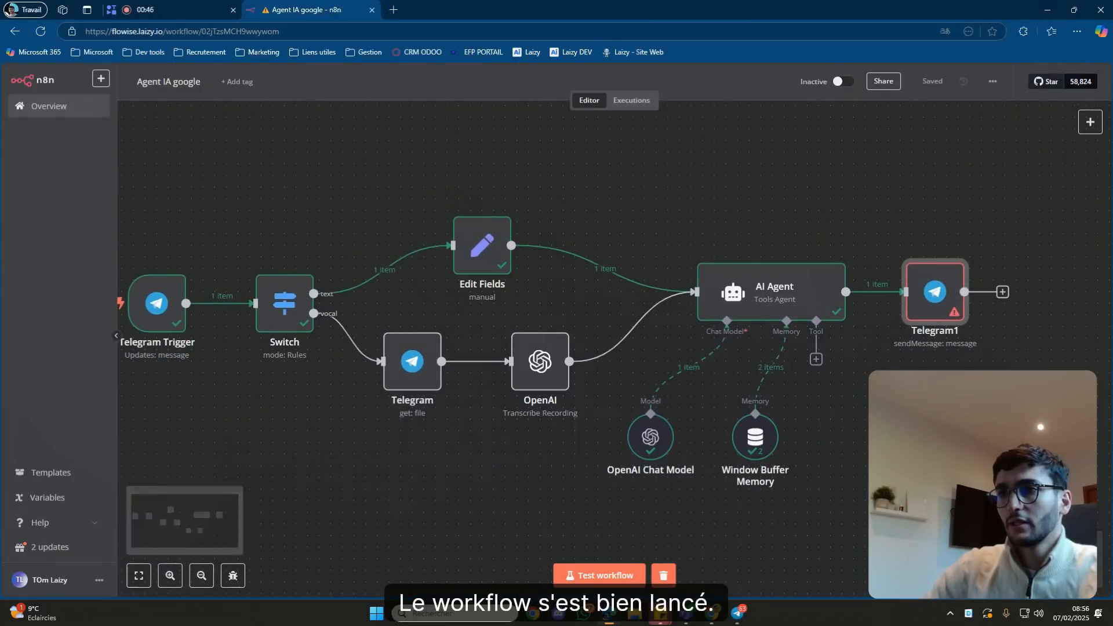
pyautogui.hscroll(3, 823, 371)
pyautogui.doubleClick(784, 324)
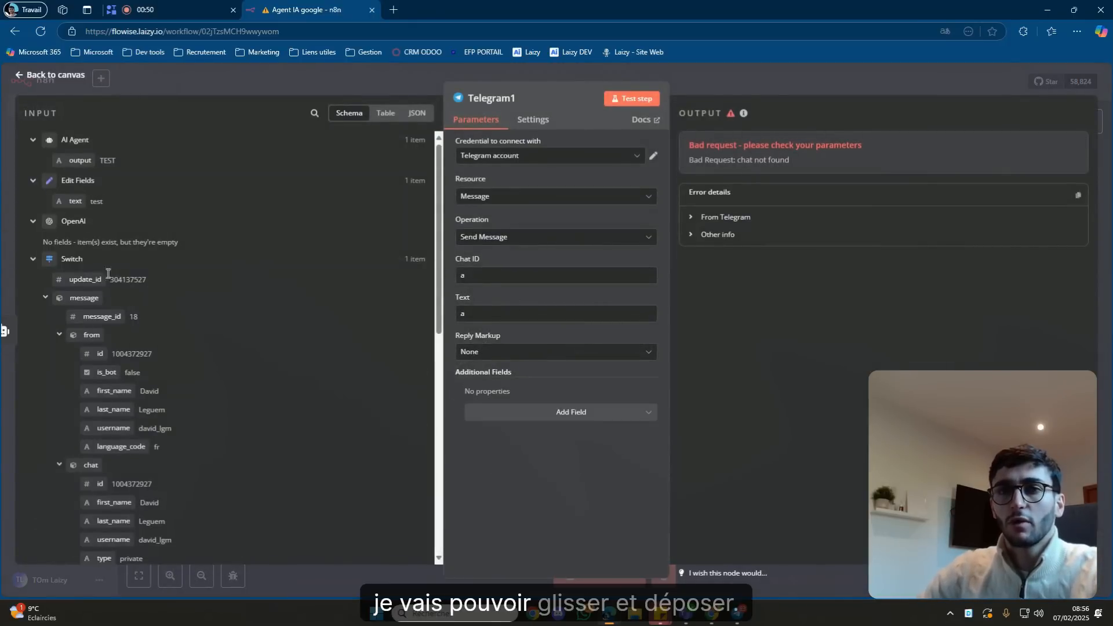
# Set Telegram1's Chat ID to the Telegram Trigger's message chat id.
pyautogui.click(486, 275)
pyautogui.press('BackSpace')
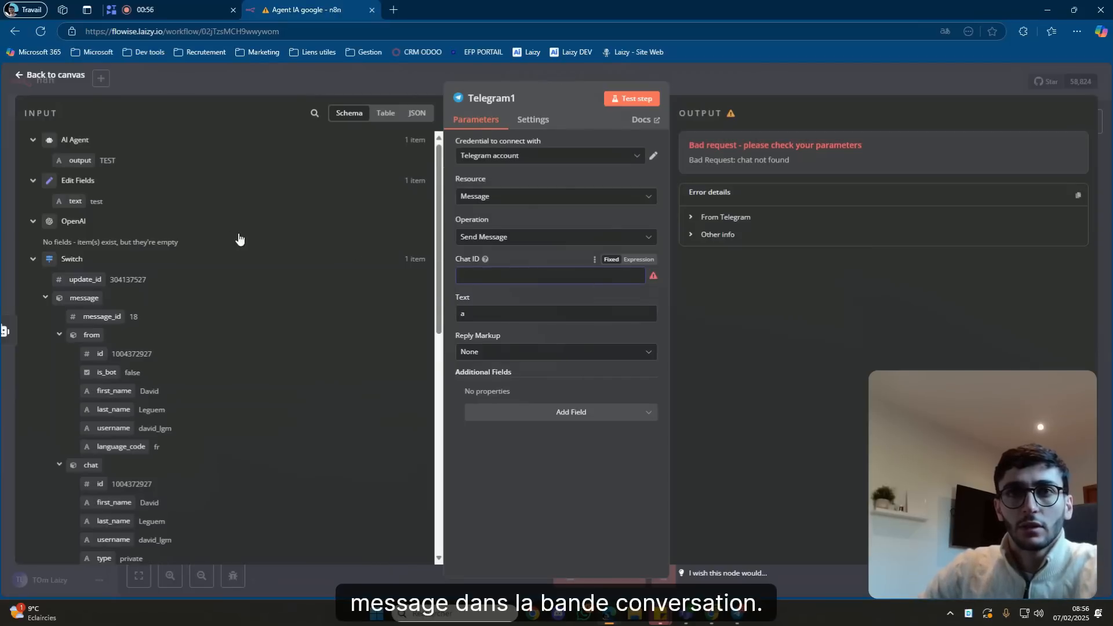
pyautogui.scroll(-8, 224, 261)
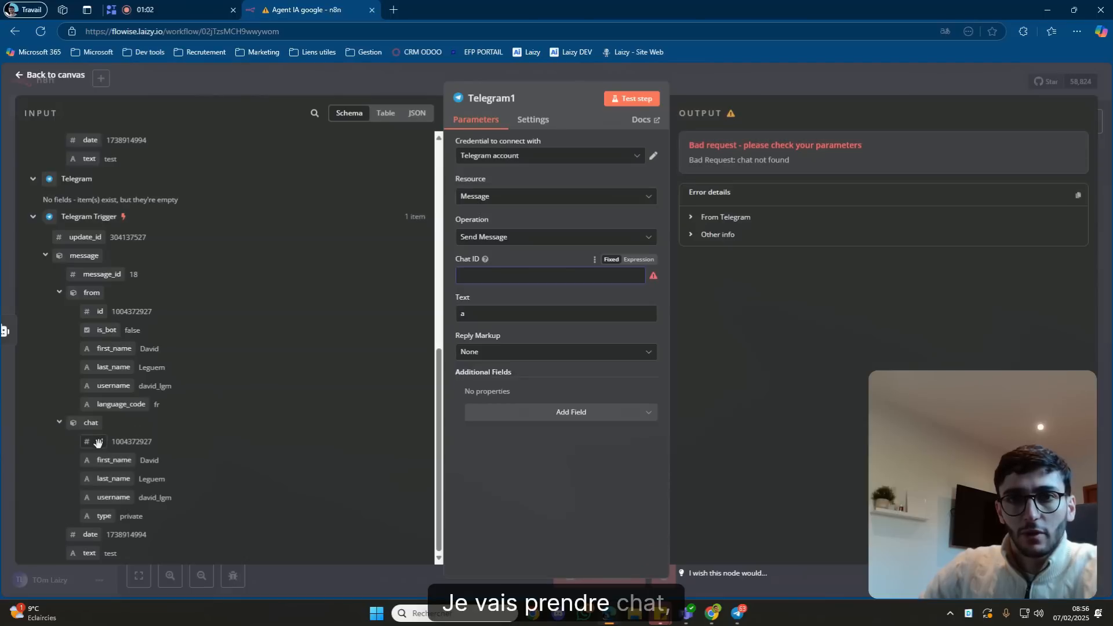
pyautogui.moveTo(100, 441); pyautogui.dragTo(552, 283)
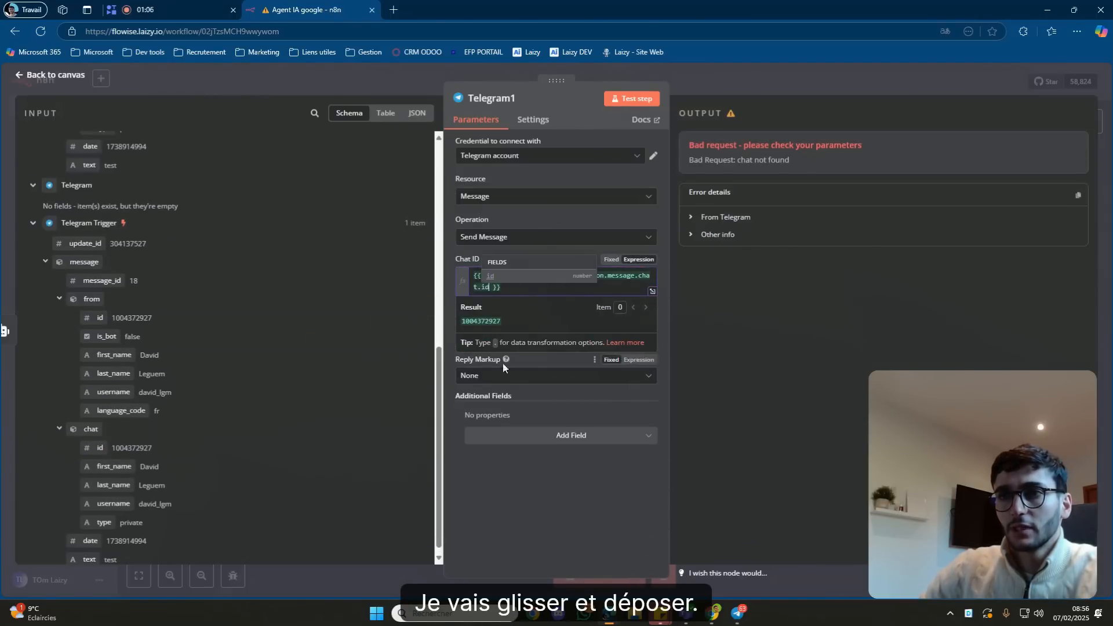
pyautogui.click(445, 306)
# Set Telegram1's Text to the AI Agent's {{ $json.output }} and test the step.
pyautogui.press('BackSpace')
pyautogui.scroll(5, 343, 242)
pyautogui.scroll(2, 330, 246)
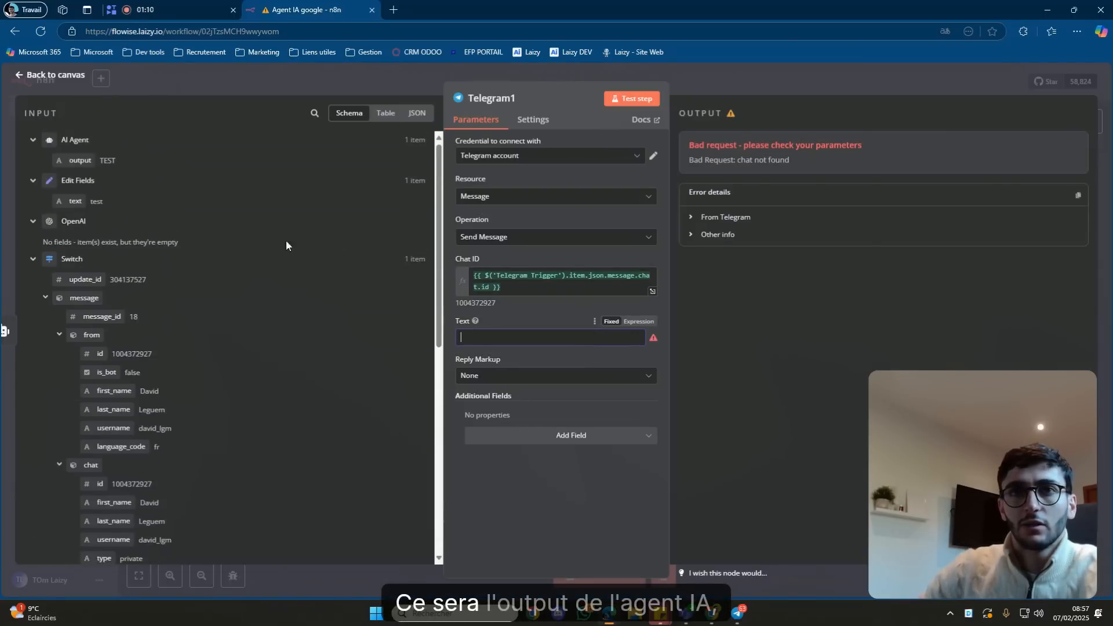
pyautogui.moveTo(71, 161); pyautogui.dragTo(510, 340)
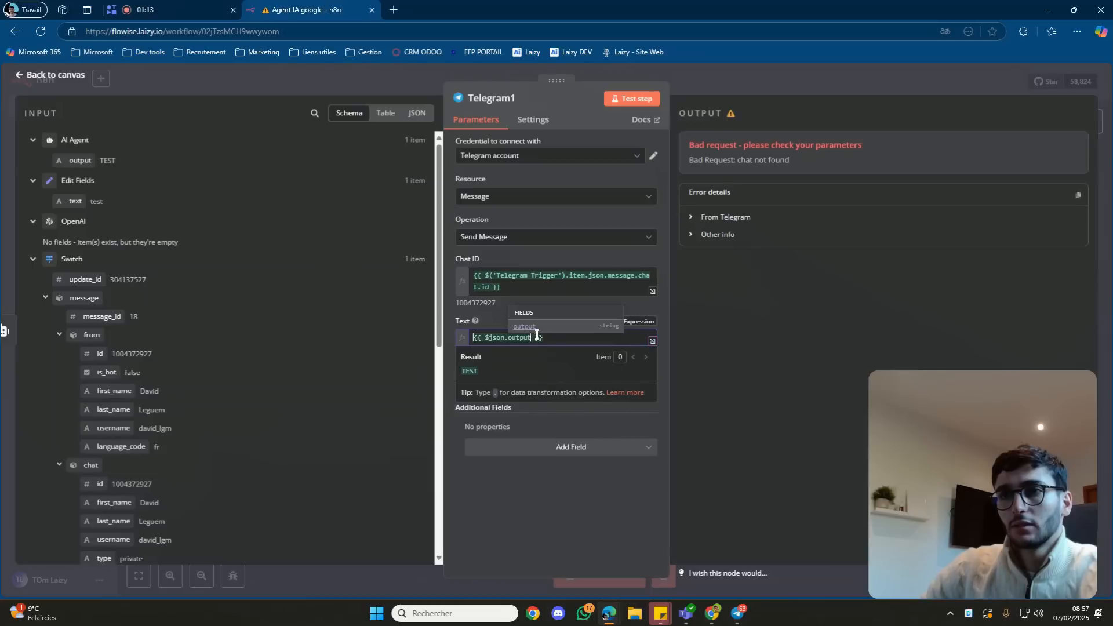
pyautogui.click(502, 321)
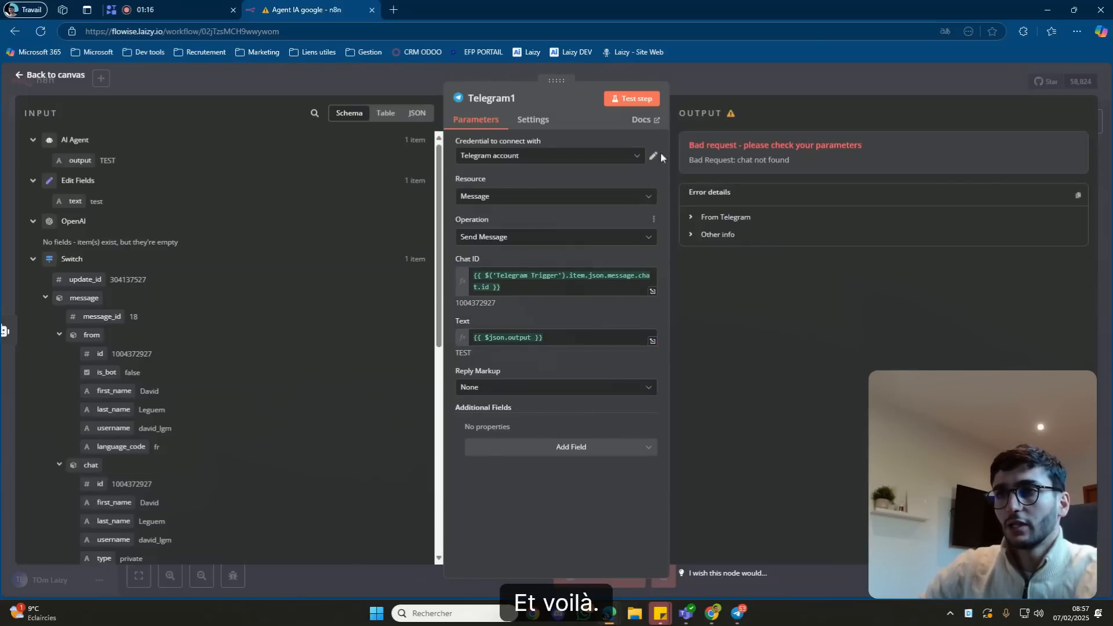
pyautogui.click(634, 99)
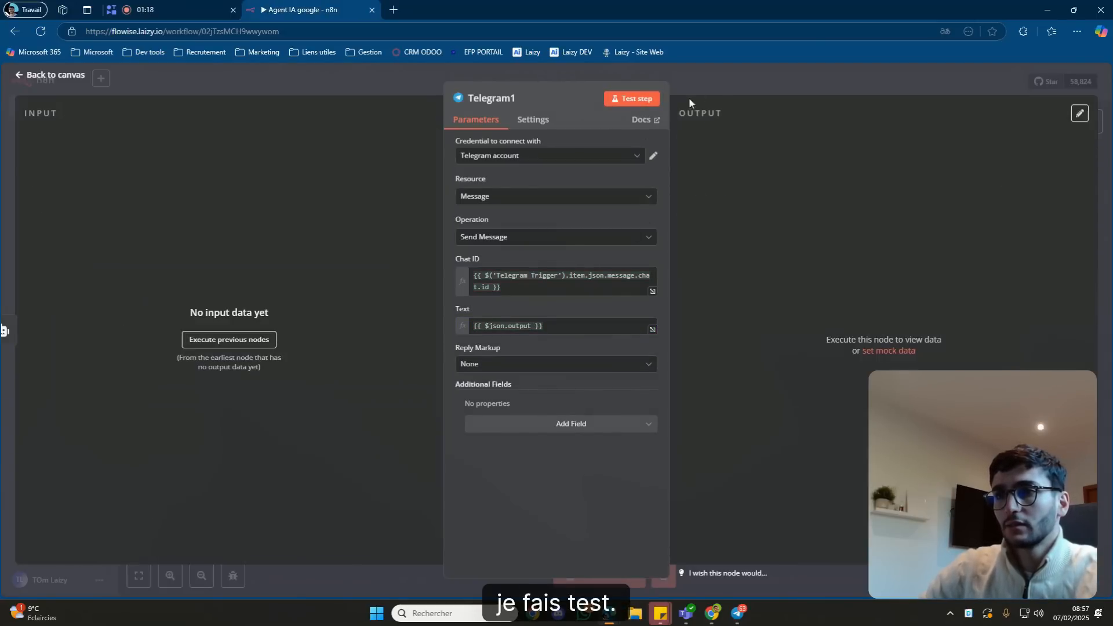
# Close the node panels, delete the previous execution data, and save the workflow.
pyautogui.click(737, 612)
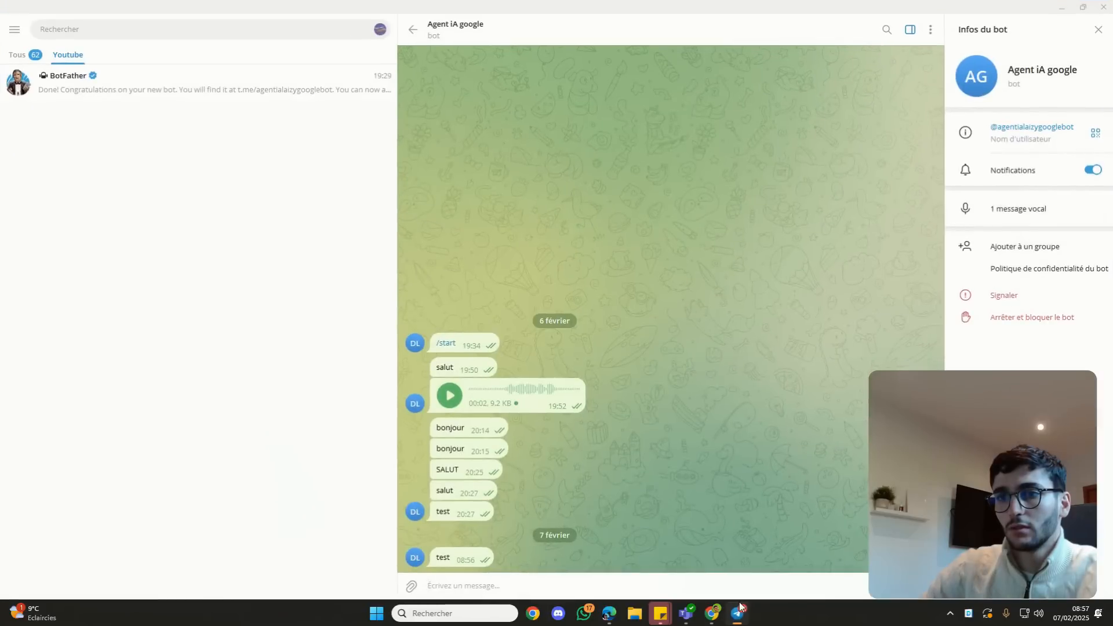
pyautogui.click(740, 607)
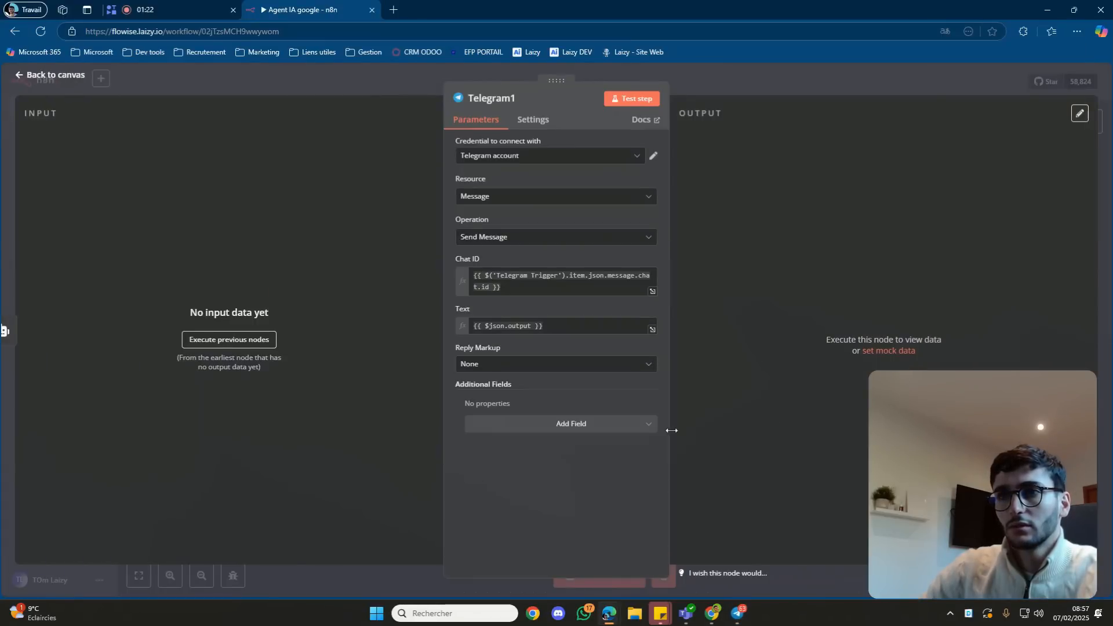
pyautogui.click(780, 92)
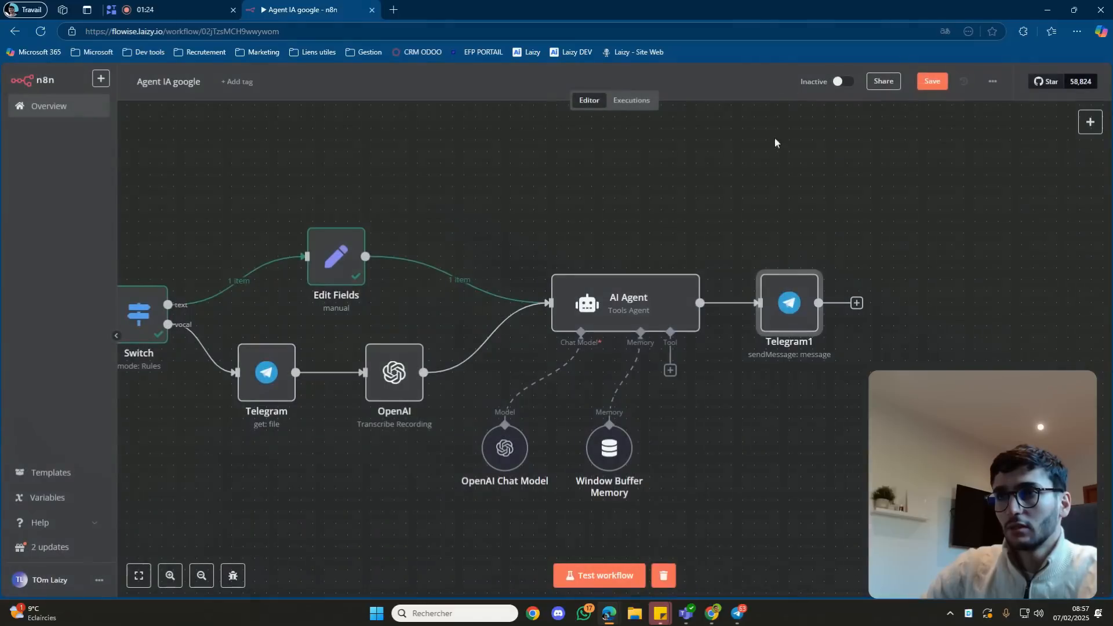
pyautogui.click(652, 305)
pyautogui.doubleClick(652, 305)
pyautogui.click(767, 81)
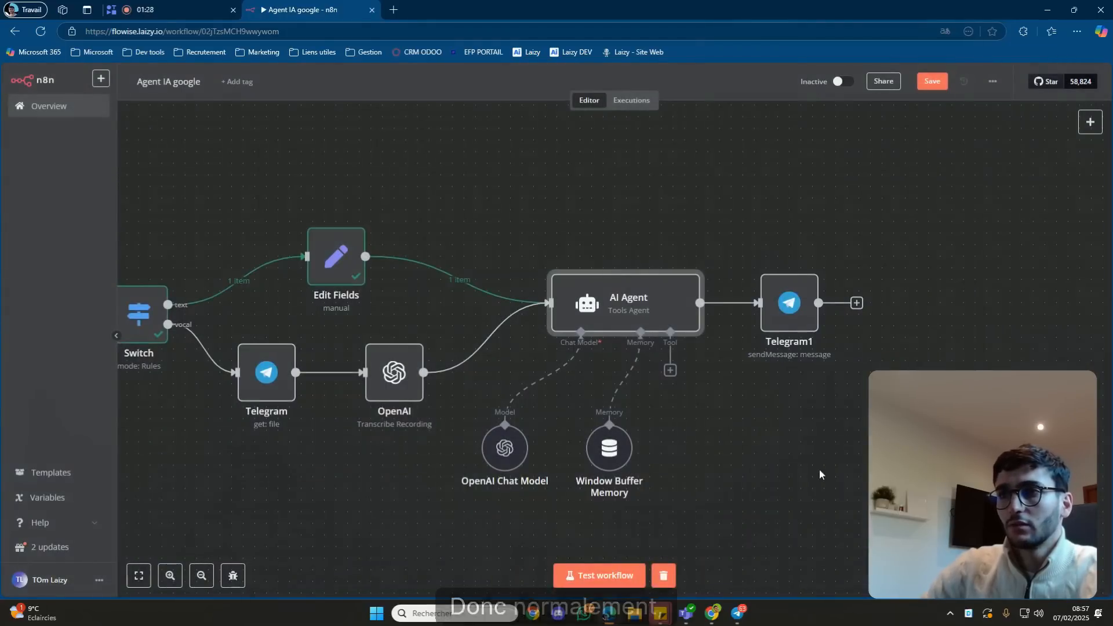
pyautogui.moveTo(737, 496); pyautogui.dragTo(806, 497)
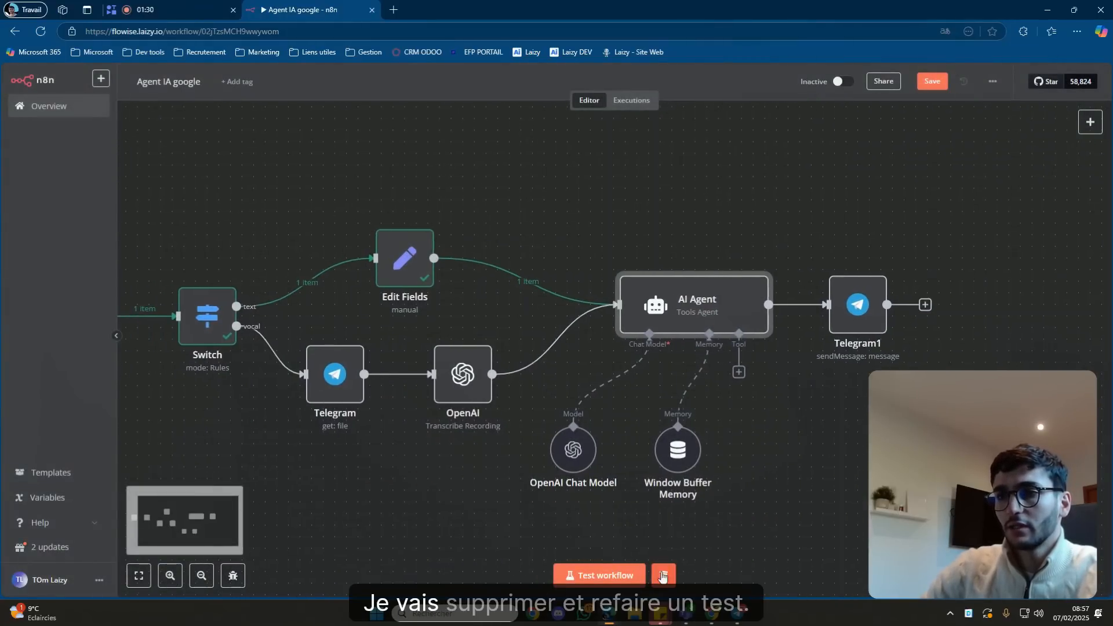
pyautogui.click(663, 575)
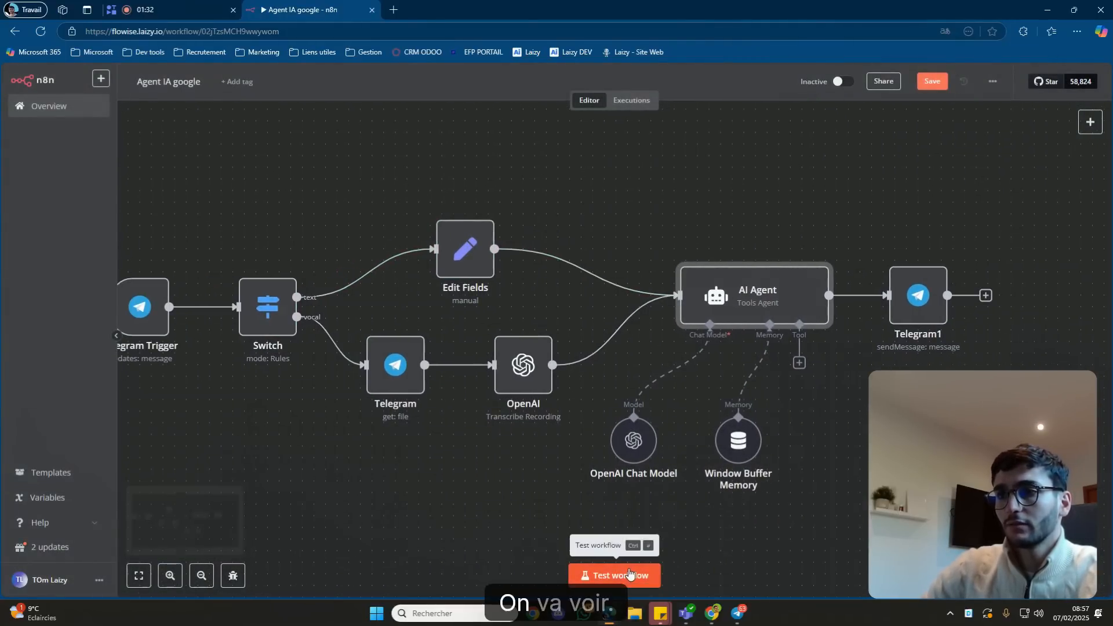
pyautogui.click(931, 82)
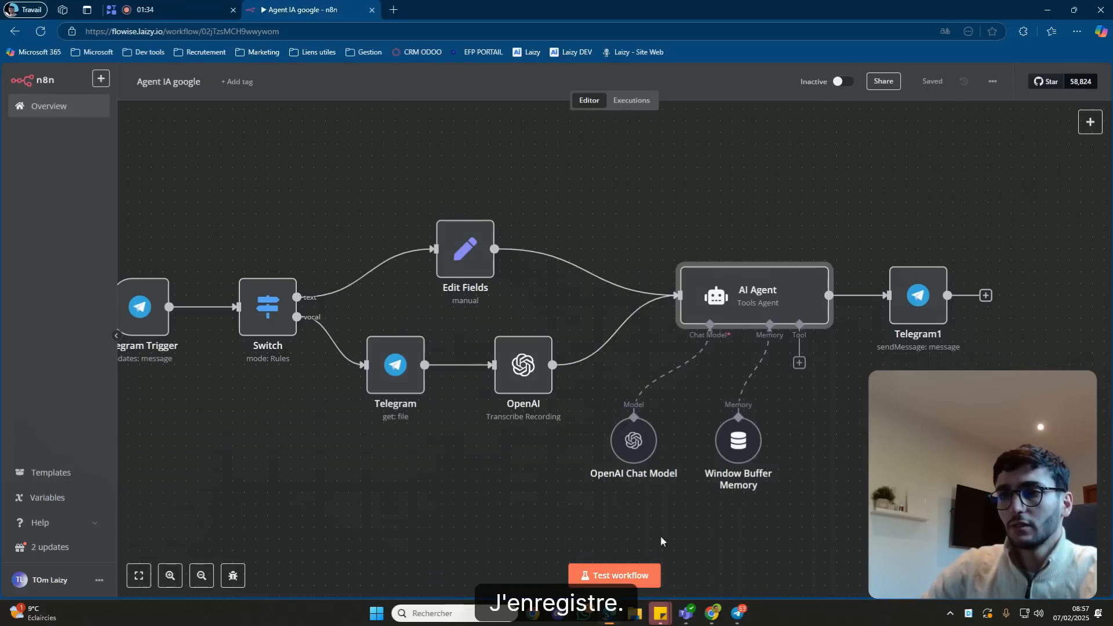
# Start a workflow test and send 'ceci est un test' to the bot in Telegram.
pyautogui.click(632, 575)
pyautogui.click(737, 613)
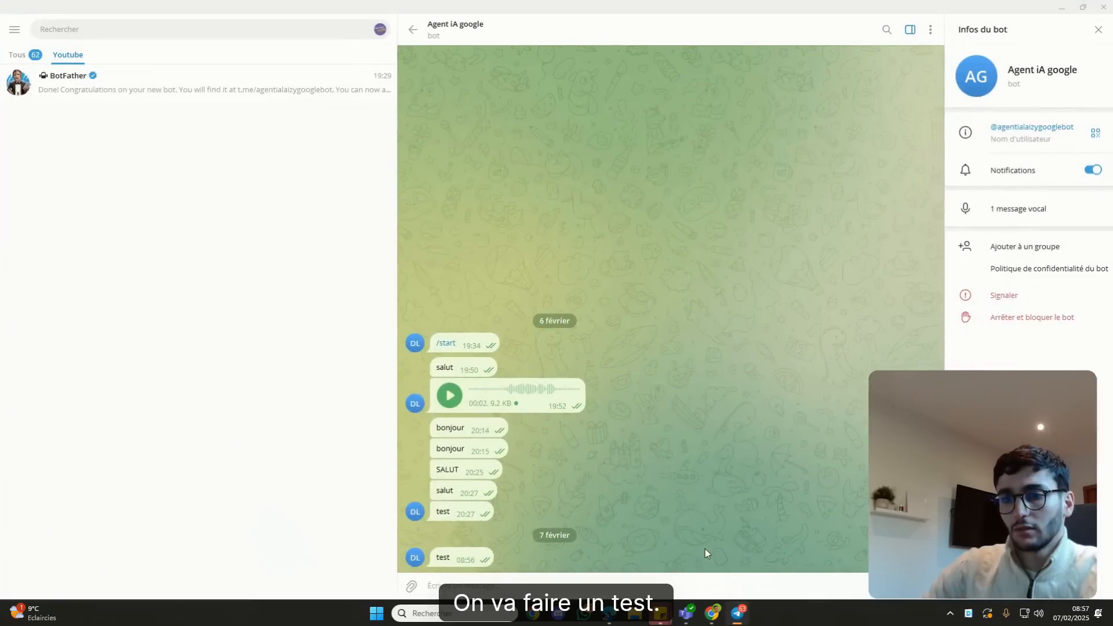
pyautogui.write('ceci est un test')
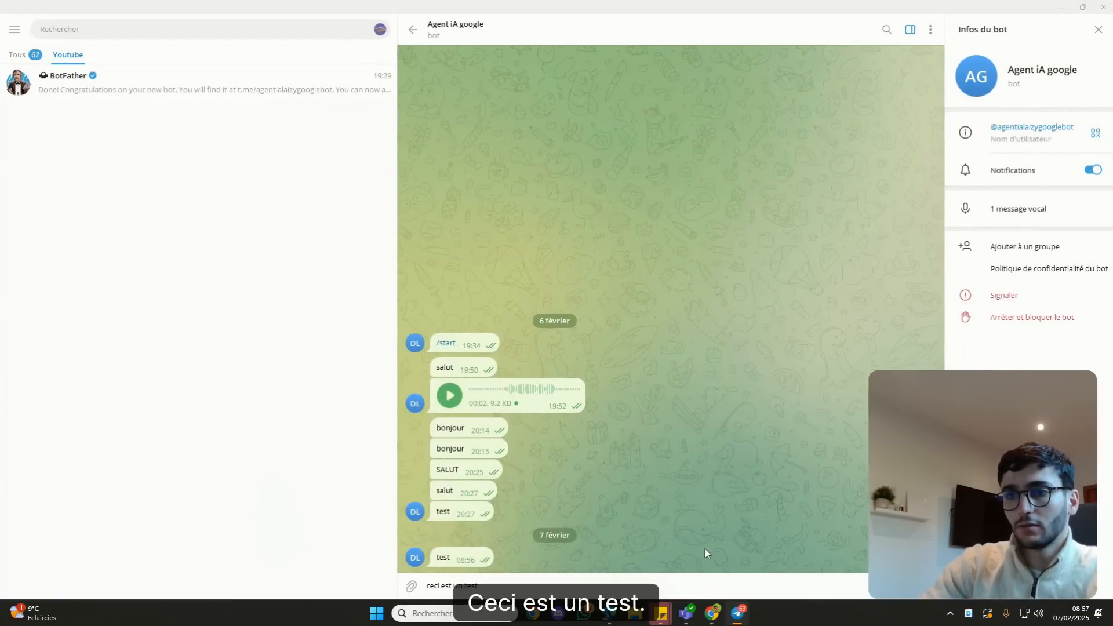
pyautogui.press('Return')
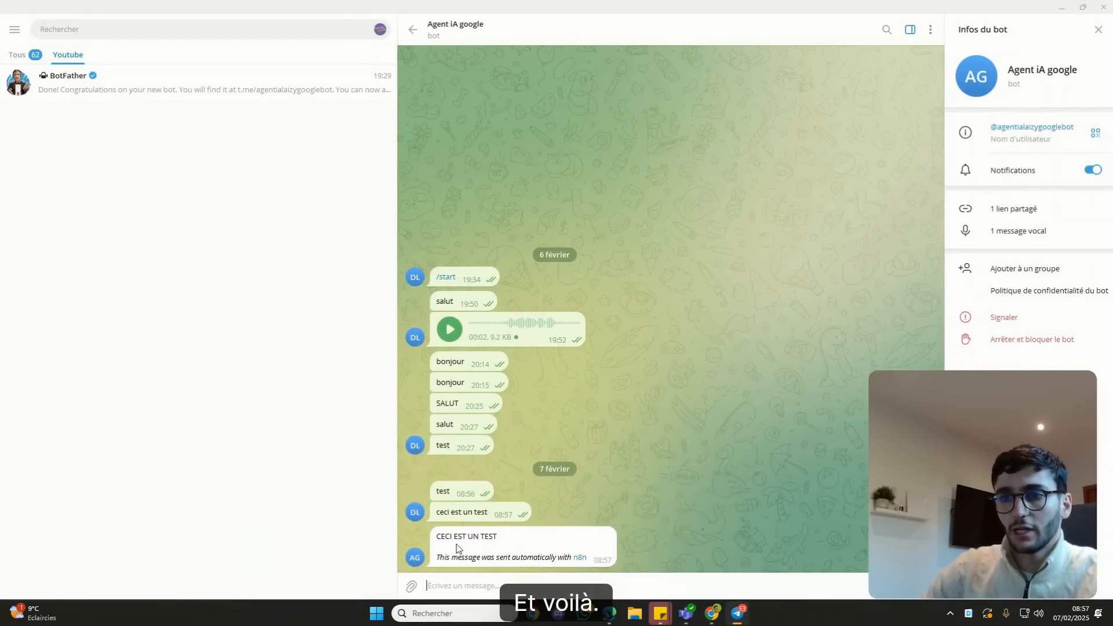
# Check the bot's 'CECI EST UN TEST' reply, then inspect the AI Agent node's output in n8n.
pyautogui.moveTo(441, 539); pyautogui.dragTo(508, 543)
pyautogui.click(506, 543)
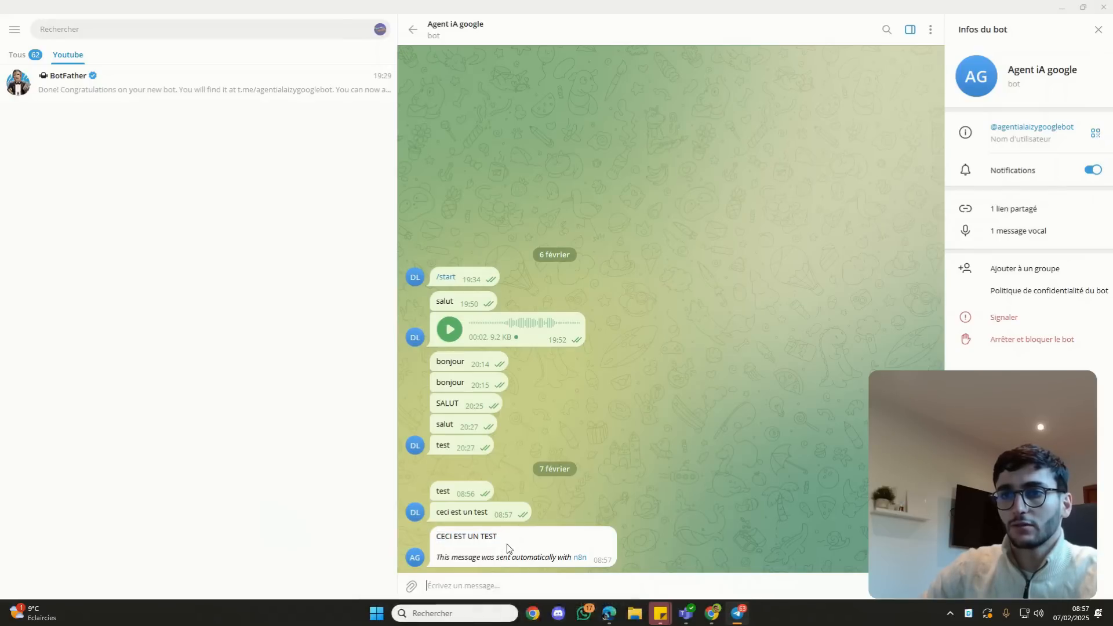
pyautogui.click(1062, 7)
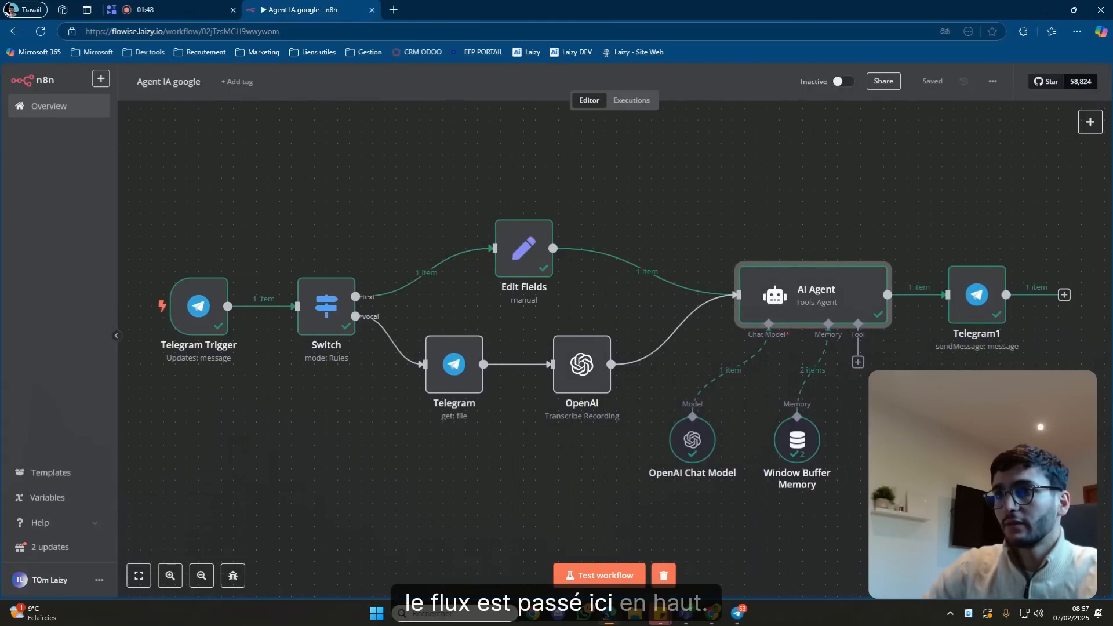
pyautogui.moveTo(963, 404); pyautogui.dragTo(823, 410)
pyautogui.doubleClick(707, 301)
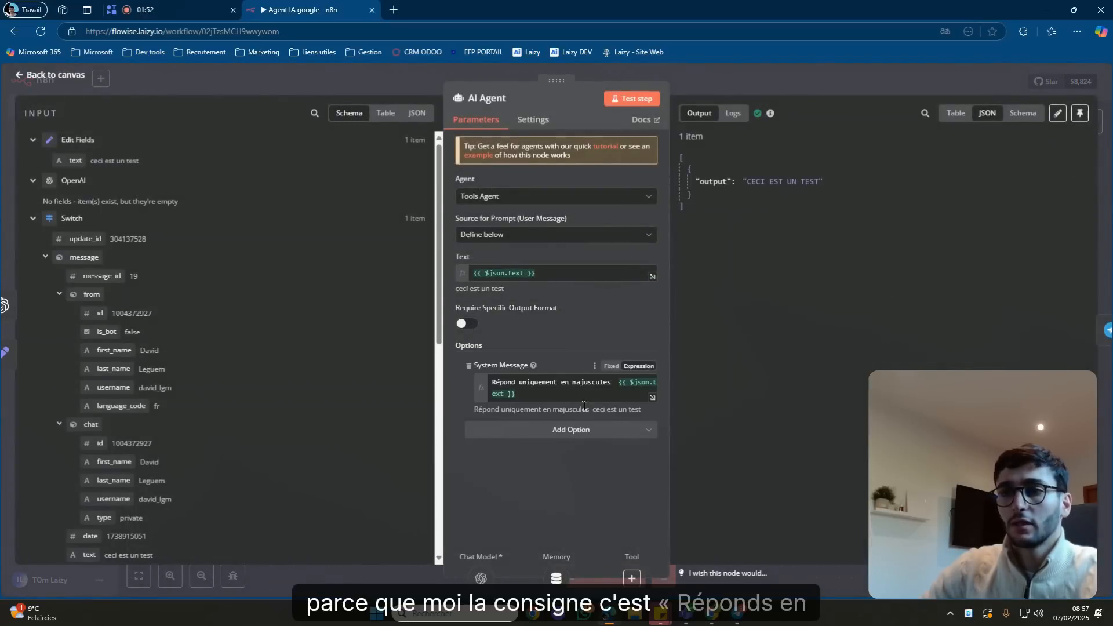
# Add Append n8n Attribution to the Telegram1 node, switch it off, and save the workflow.
pyautogui.click(792, 74)
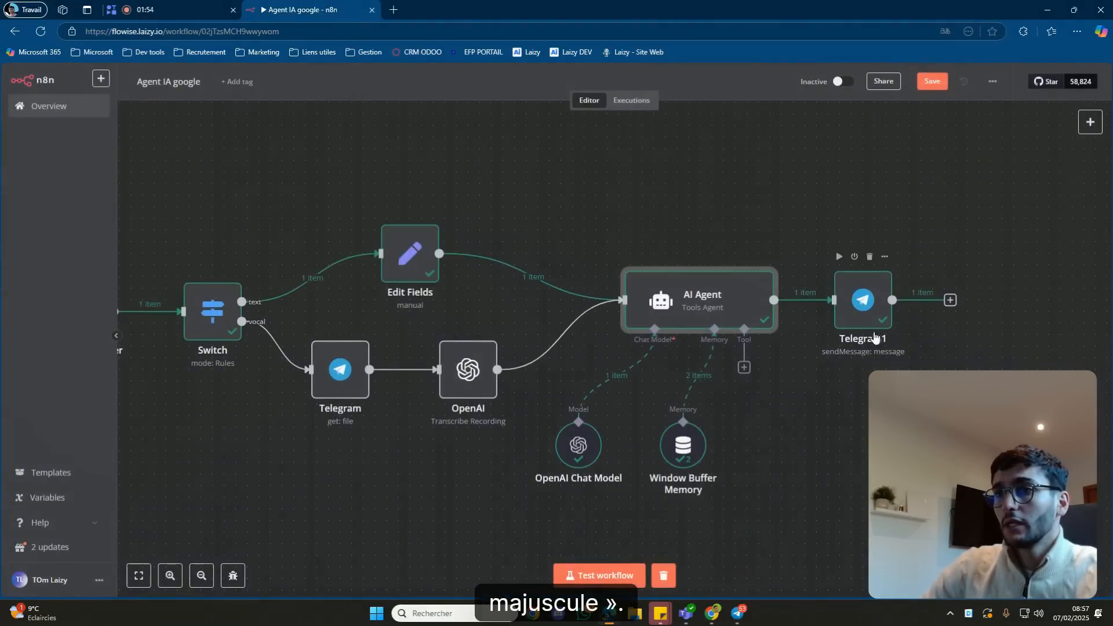
pyautogui.doubleClick(866, 318)
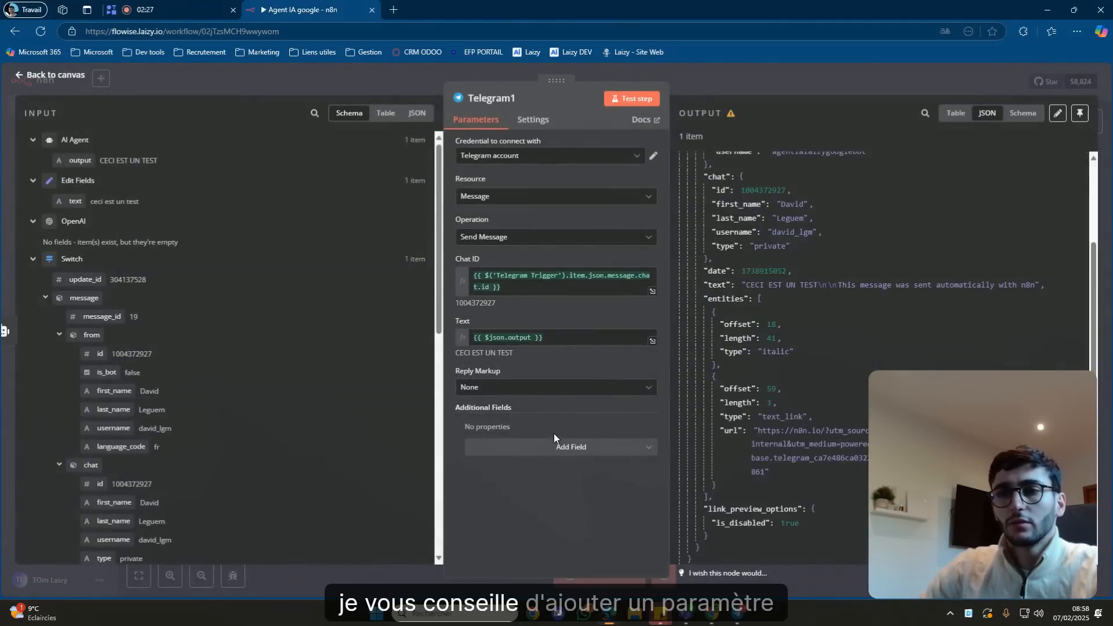
pyautogui.click(553, 447)
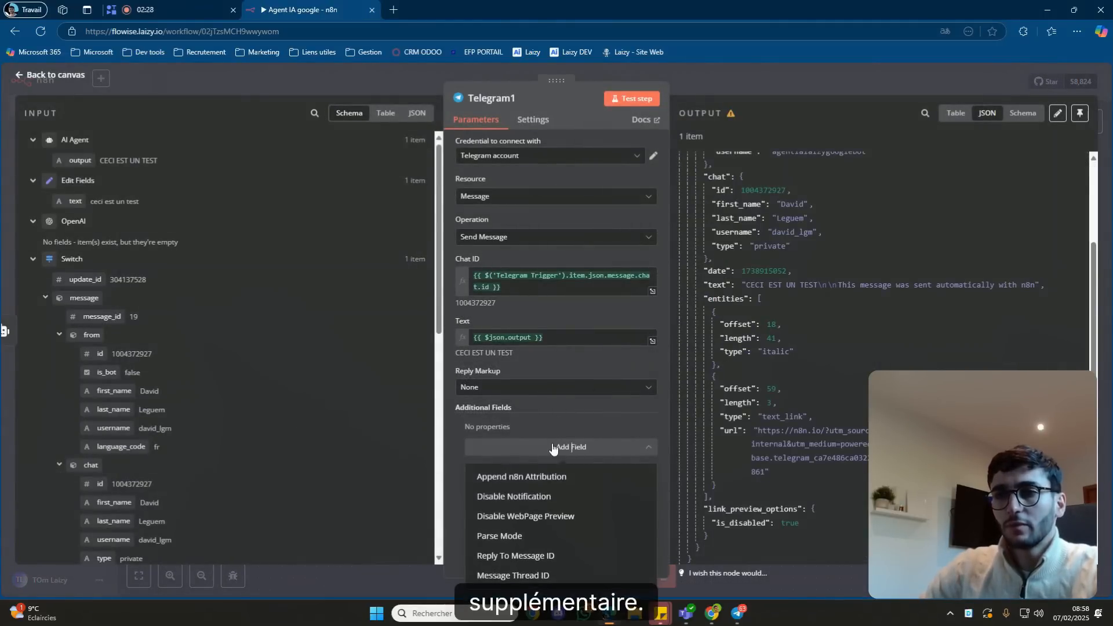
pyautogui.click(510, 477)
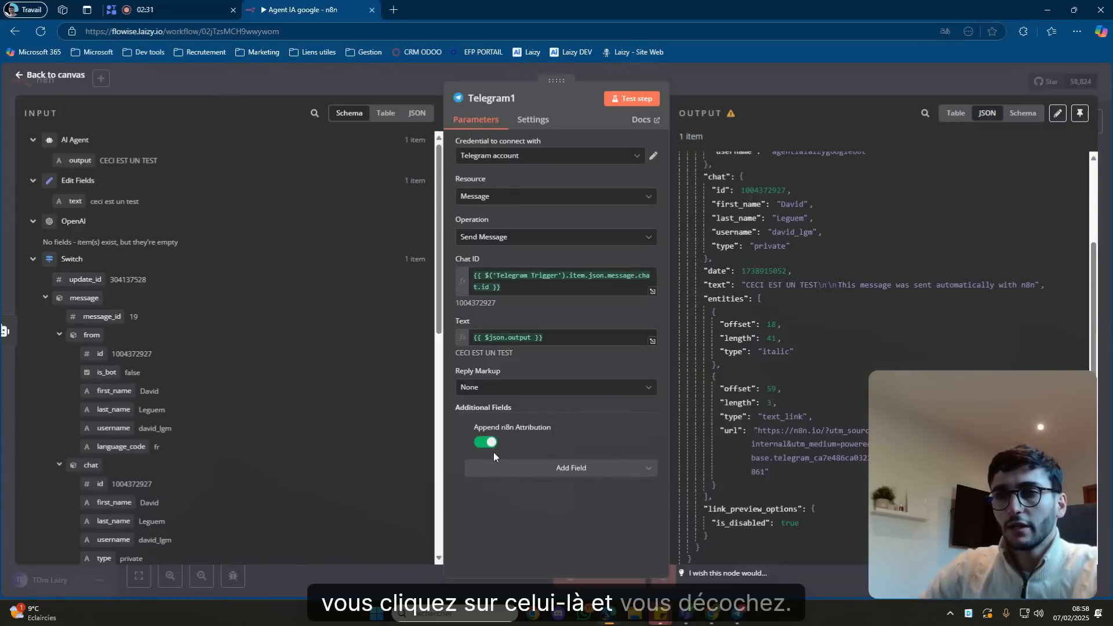
pyautogui.click(490, 444)
pyautogui.click(760, 88)
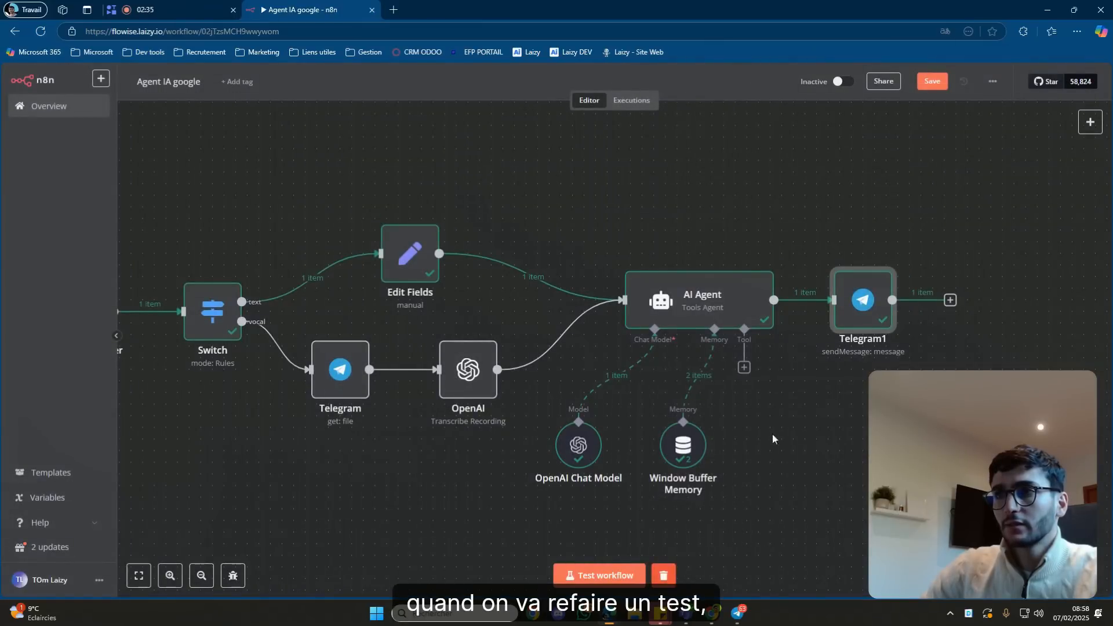
pyautogui.click(932, 81)
# Clear the previous execution and send 'test ok' to the bot in Telegram.
pyautogui.click(663, 575)
pyautogui.click(736, 611)
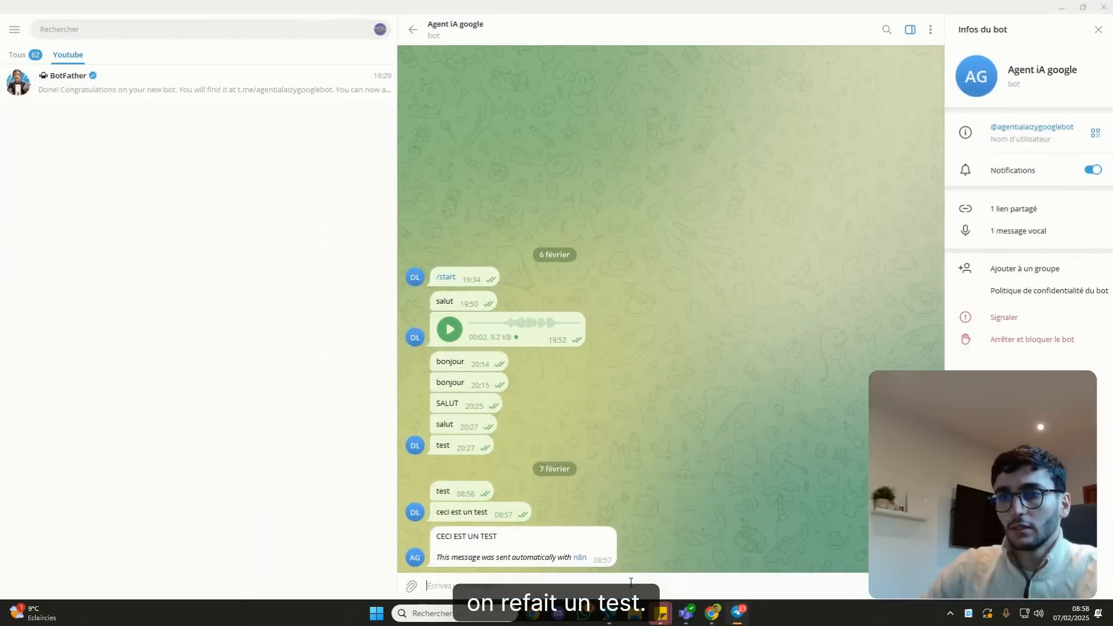
pyautogui.write('test ok')
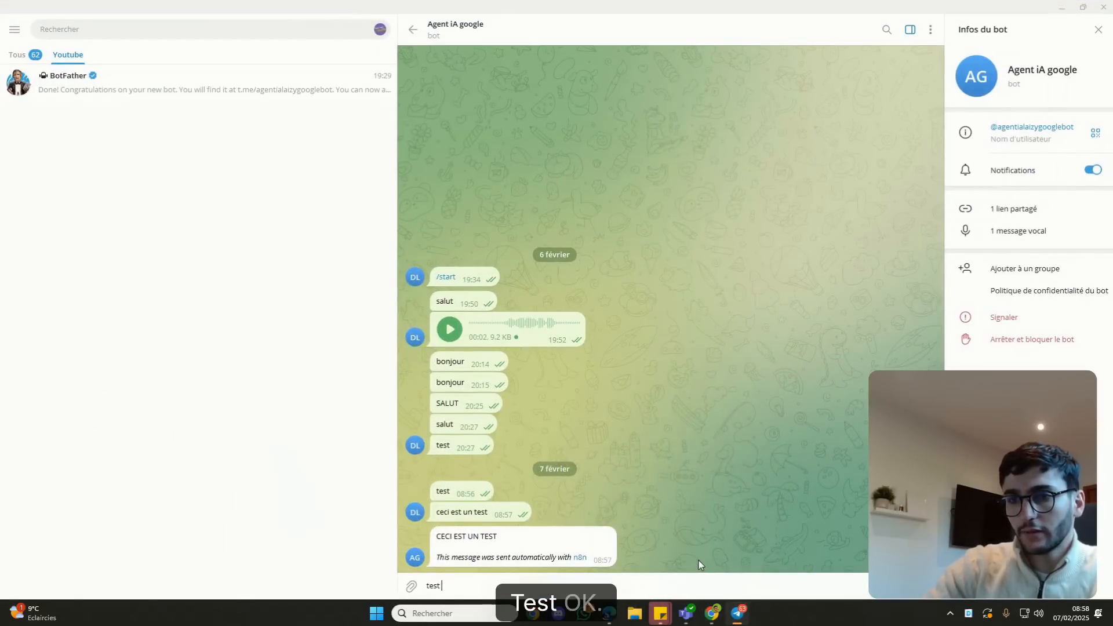
pyautogui.press('Return')
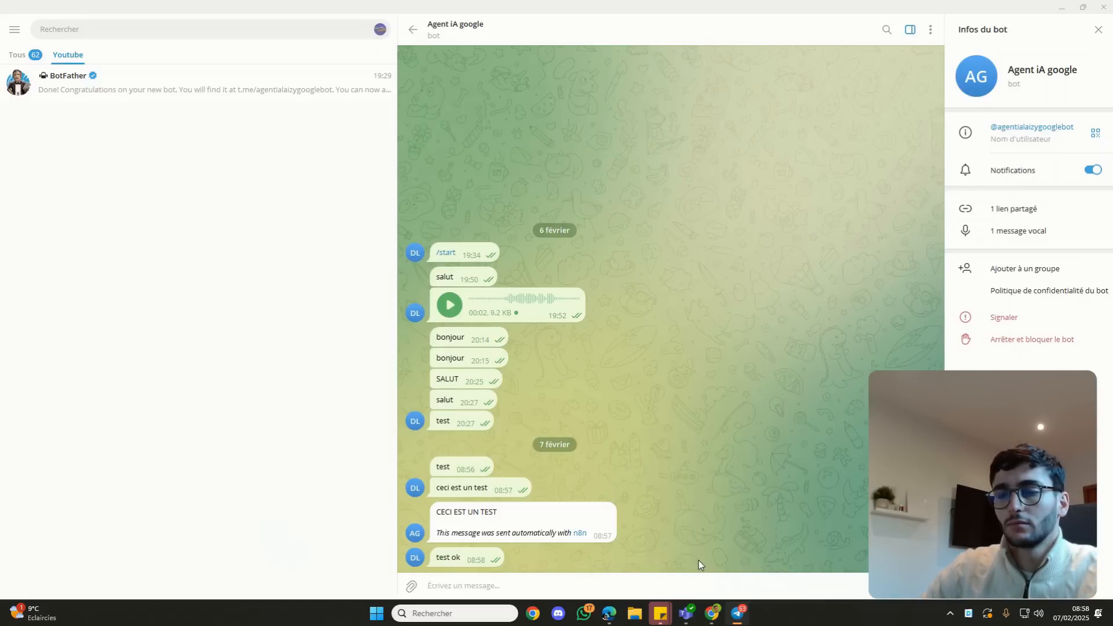
# Run the workflow test and confirm the bot replies 'TEST OK' without the attribution line.
pyautogui.click(737, 614)
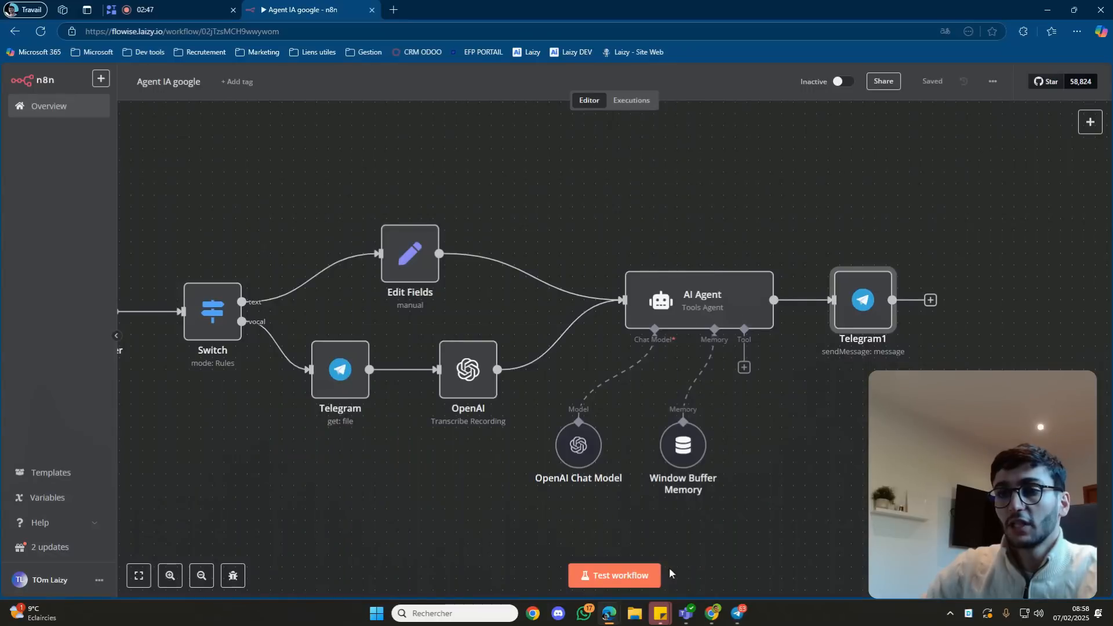
pyautogui.click(630, 577)
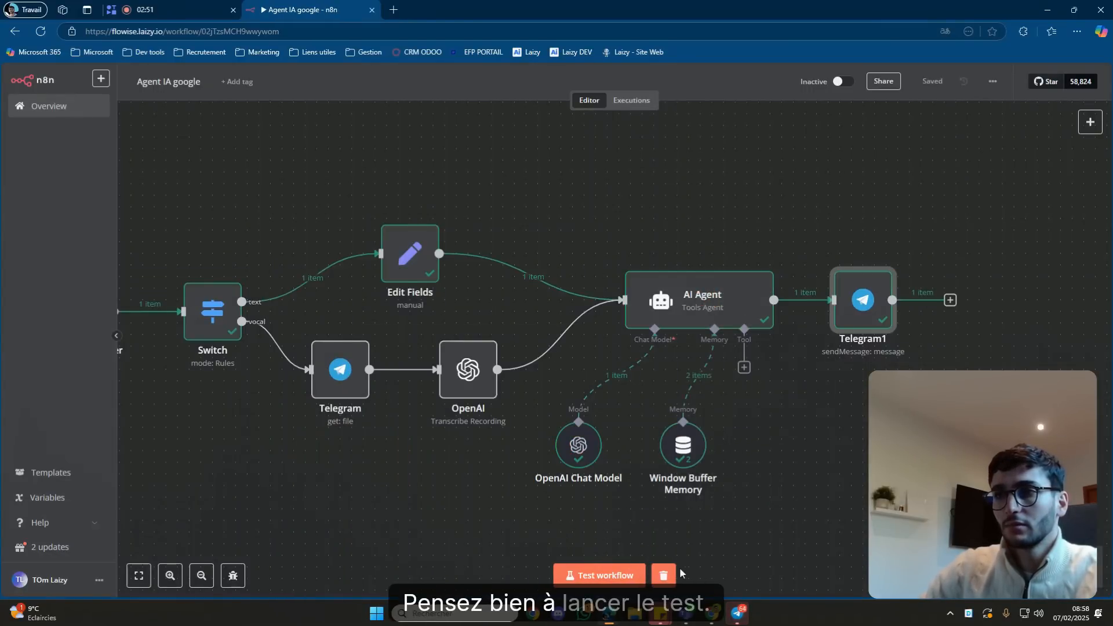
pyautogui.click(737, 613)
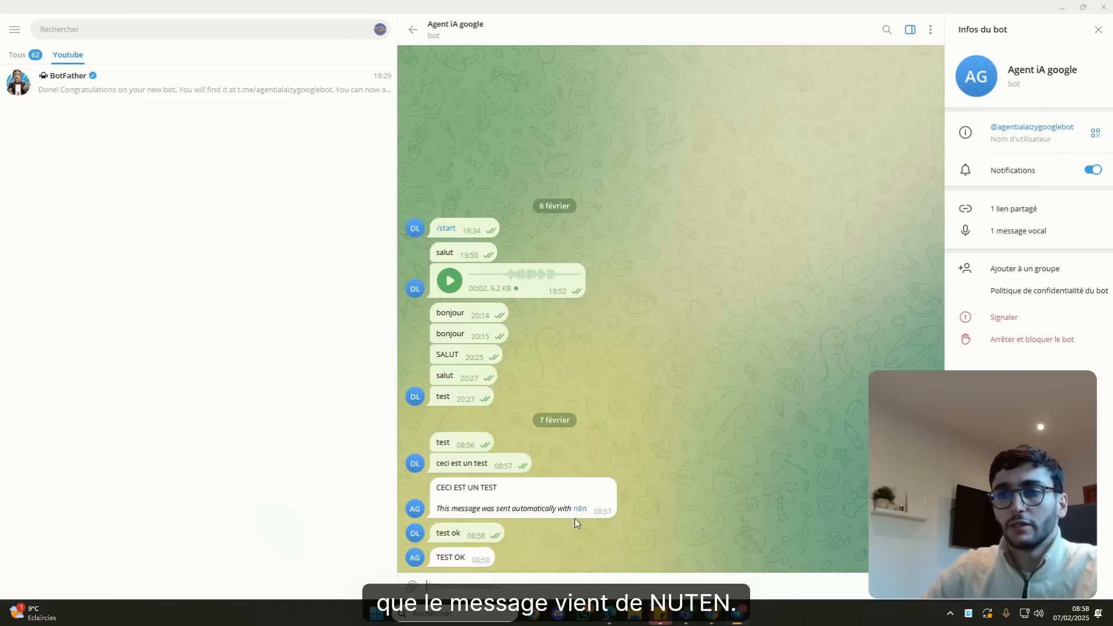
pyautogui.click(734, 610)
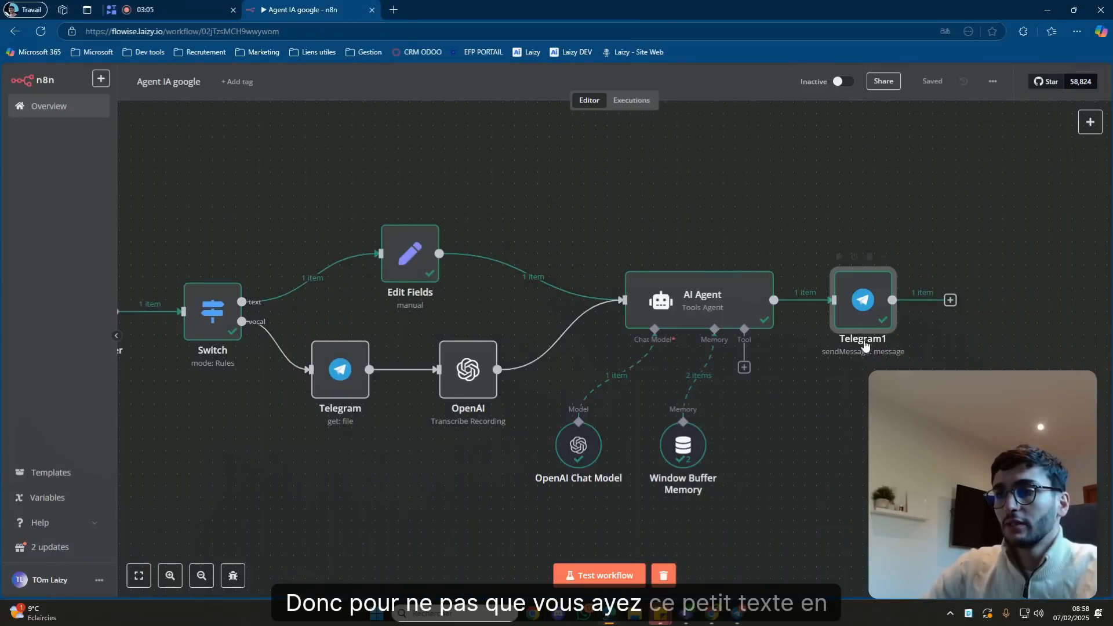
# Recheck the Telegram1 node settings, then bring up the AI Agent's Tools chooser.
pyautogui.doubleClick(863, 319)
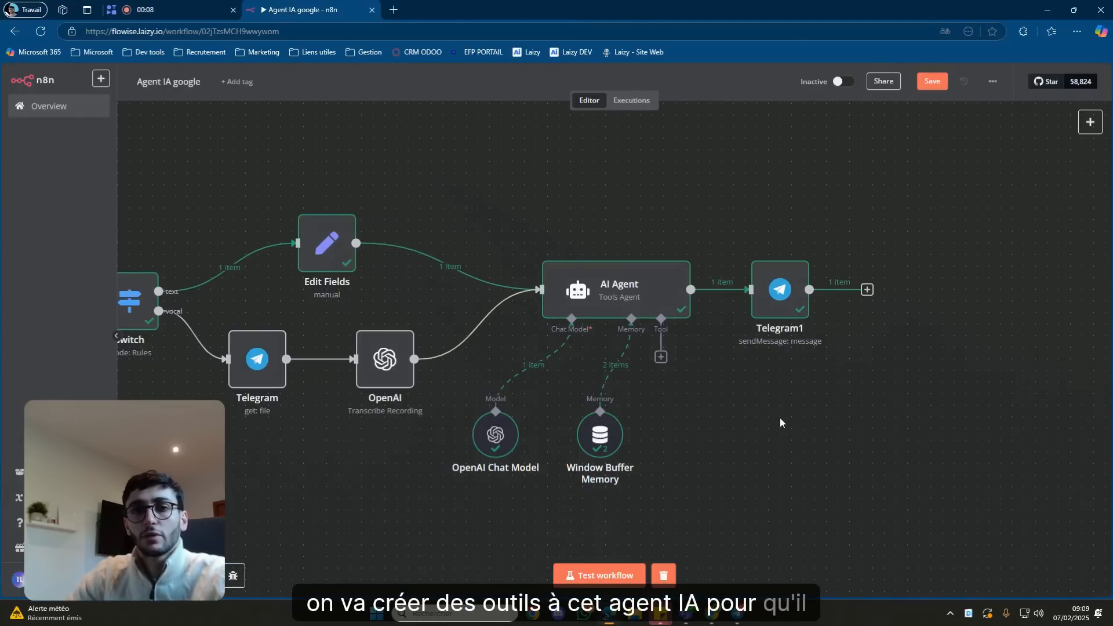
pyautogui.click(661, 358)
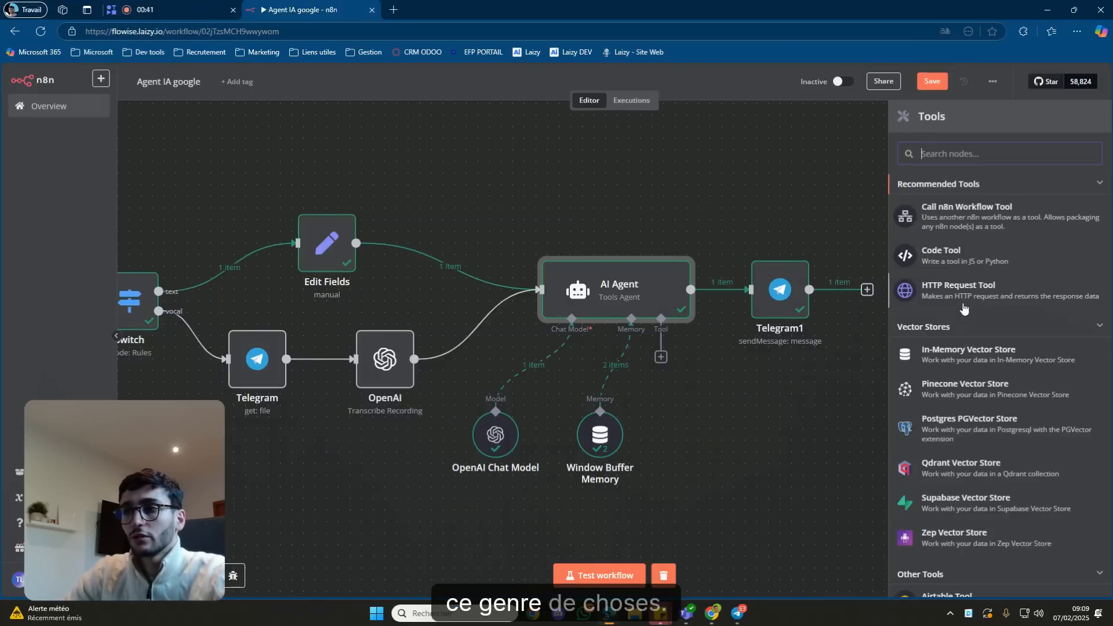
# Browse the Tools list and add the Gmail Tool to the AI Agent.
pyautogui.scroll(-2, 951, 278)
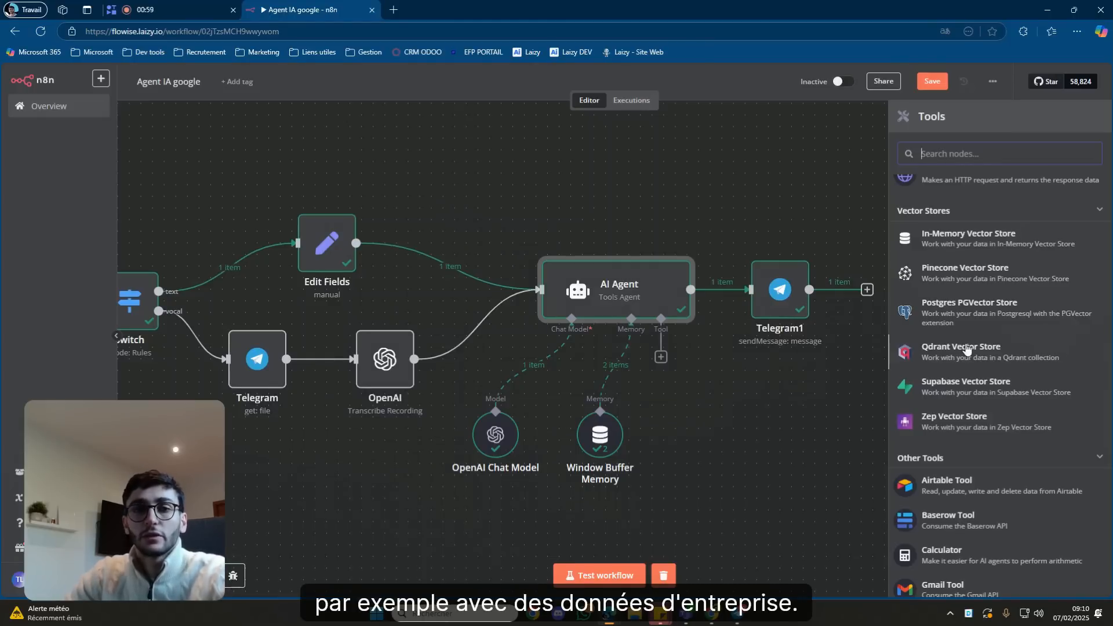
pyautogui.scroll(-3, 966, 348)
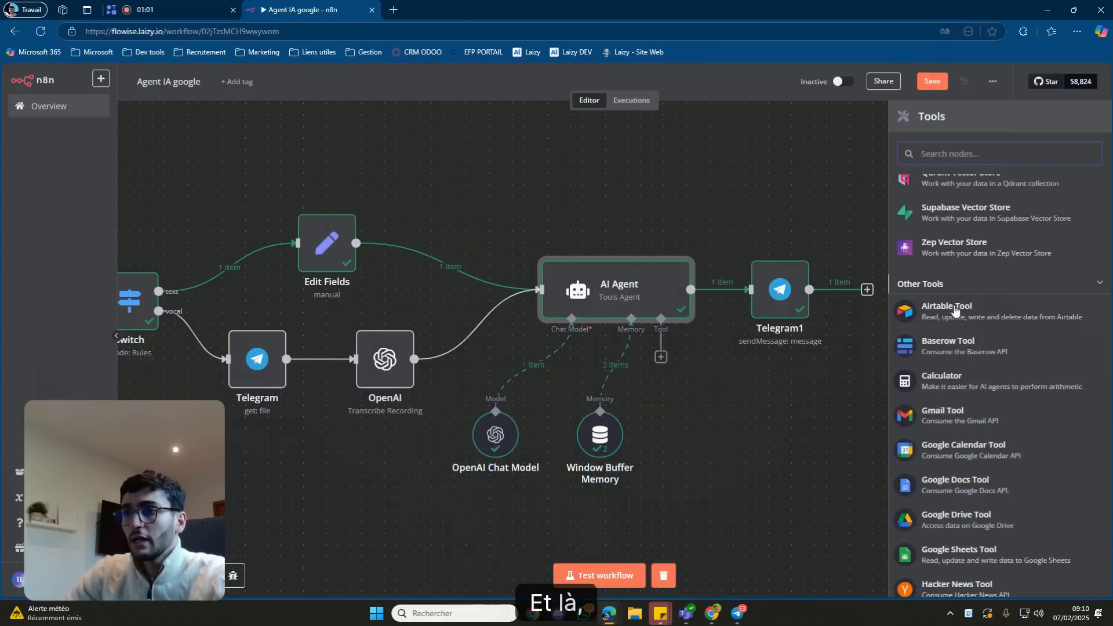
pyautogui.scroll(-1, 979, 323)
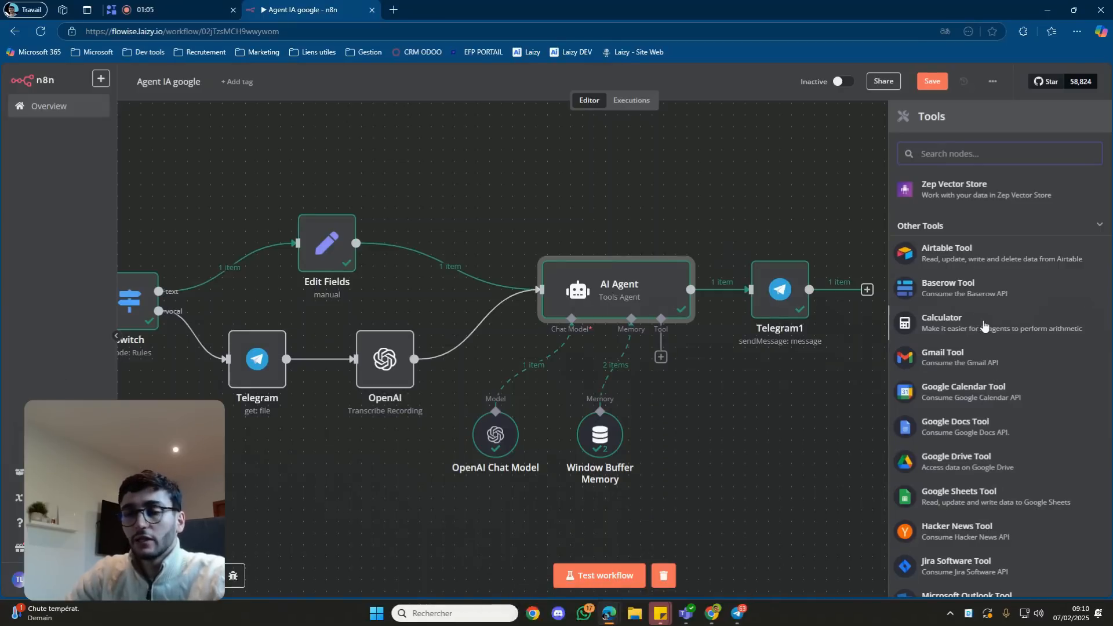
pyautogui.scroll(-2, 984, 326)
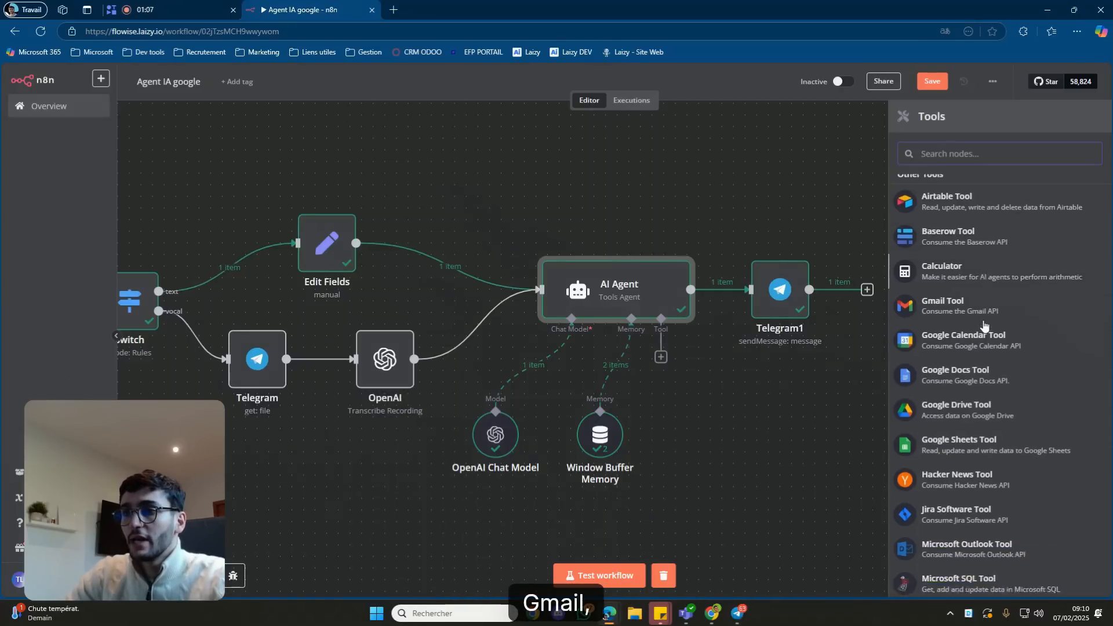
pyautogui.scroll(-3, 984, 326)
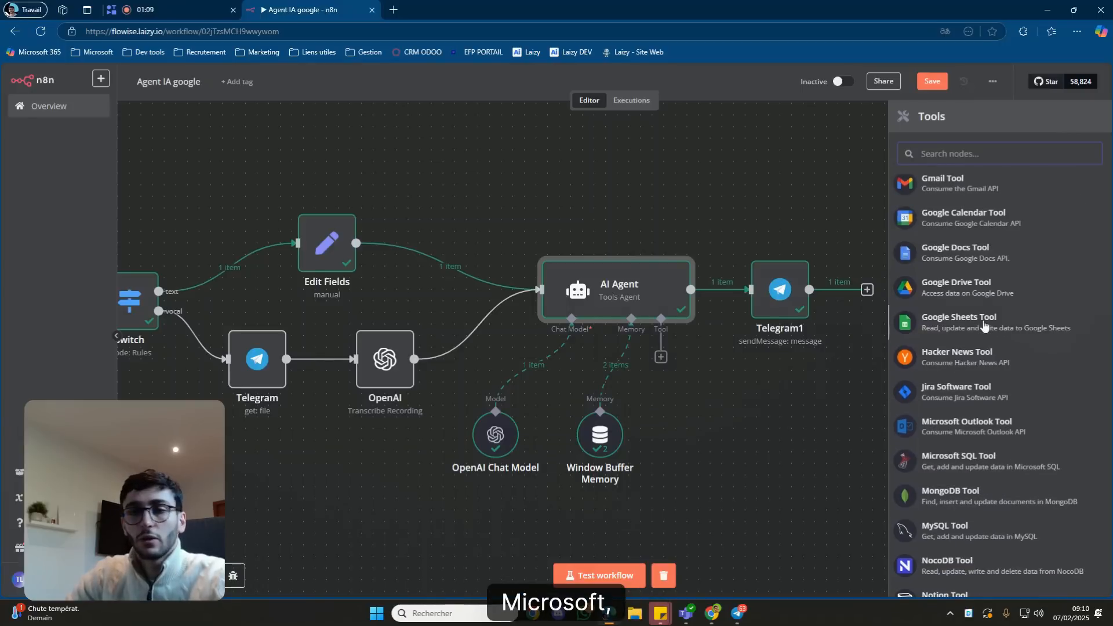
pyautogui.scroll(-1, 987, 342)
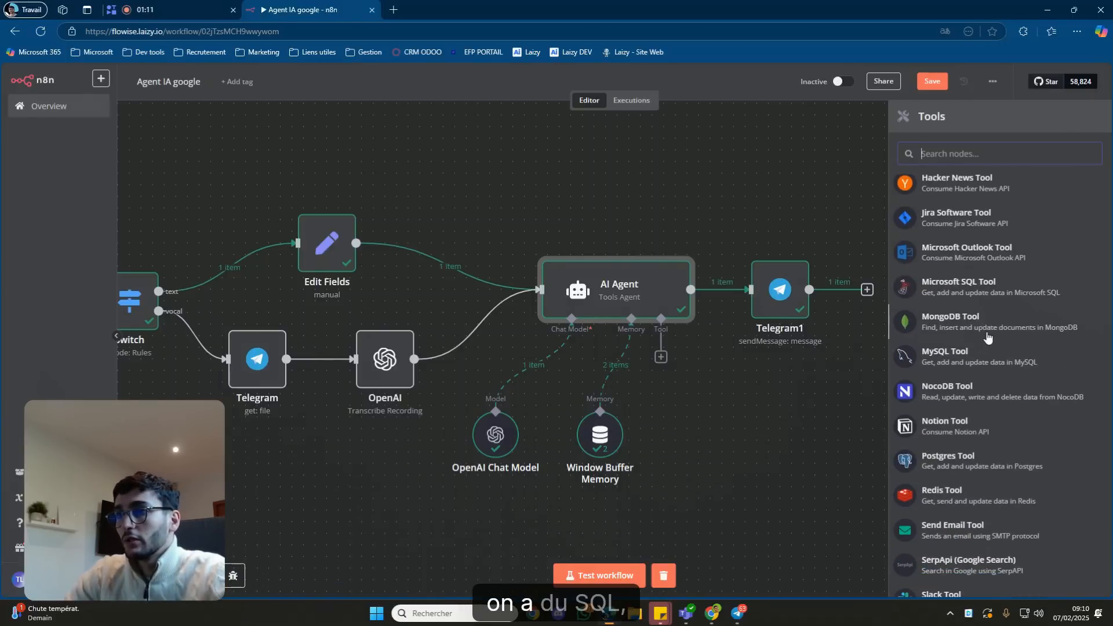
pyautogui.scroll(-4, 987, 347)
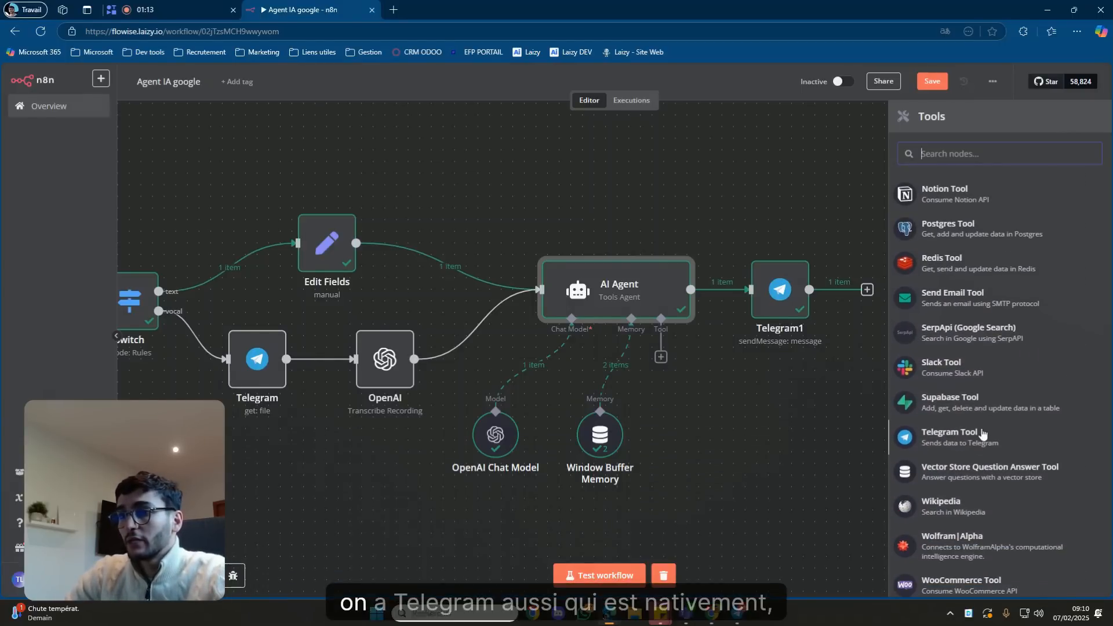
pyautogui.scroll(-1, 980, 443)
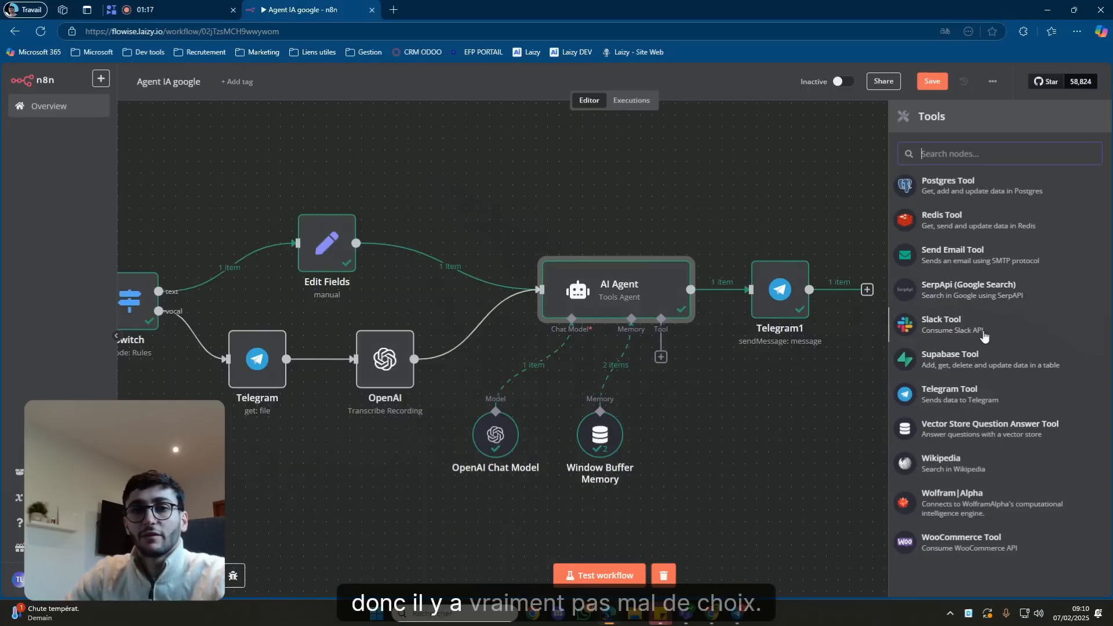
pyautogui.scroll(7, 984, 336)
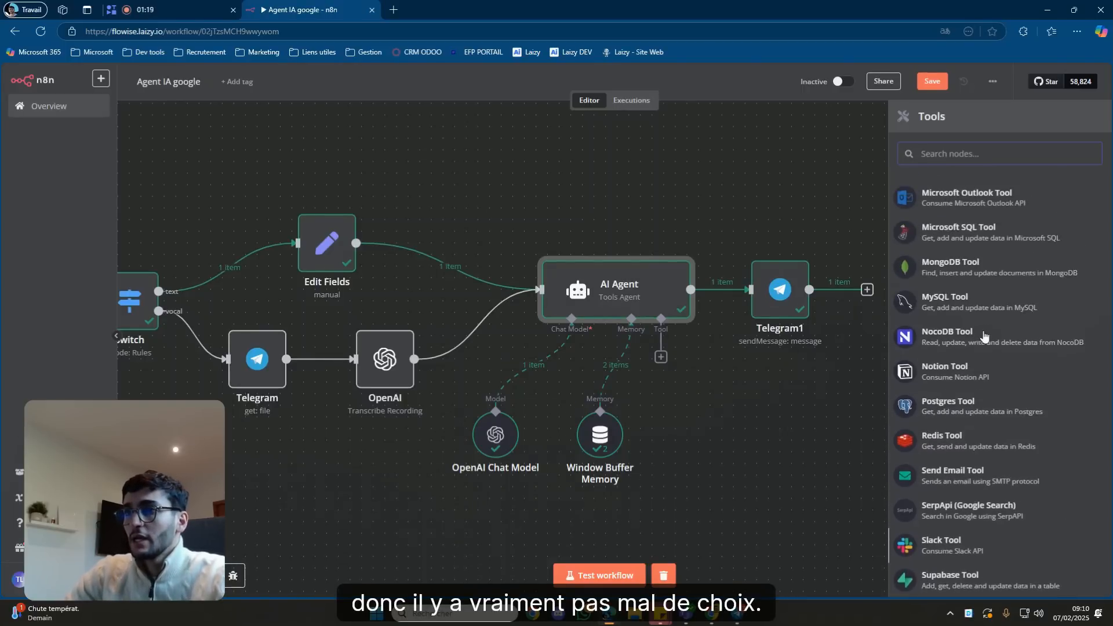
pyautogui.scroll(3, 974, 336)
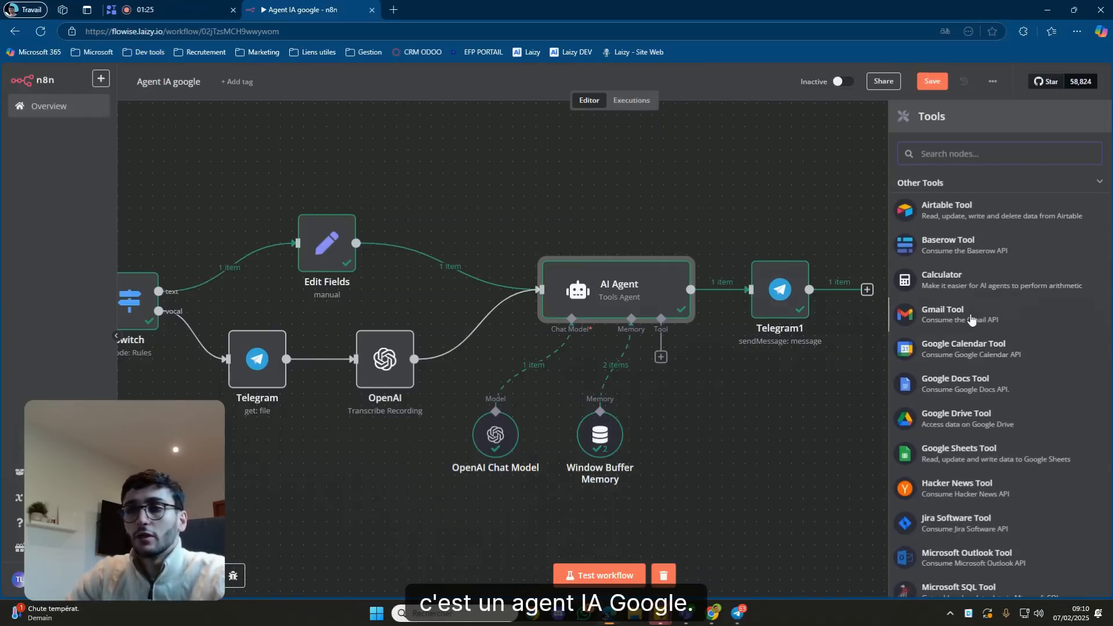
pyautogui.click(972, 318)
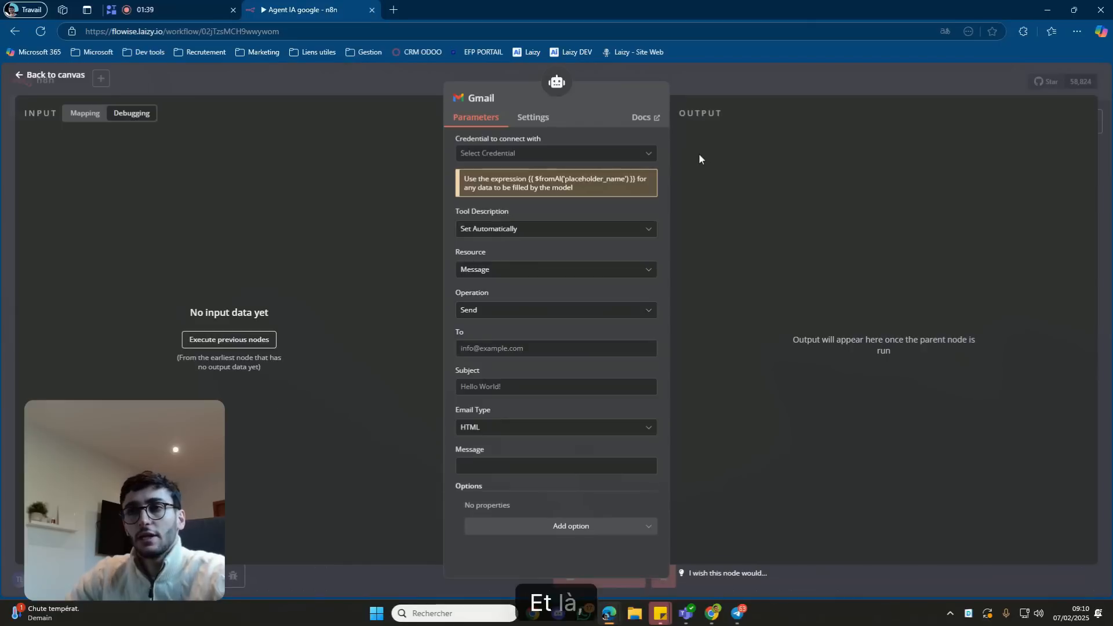
# Start creating a new Gmail credential for the Gmail Tool and open its setup docs.
pyautogui.click(644, 153)
pyautogui.click(612, 185)
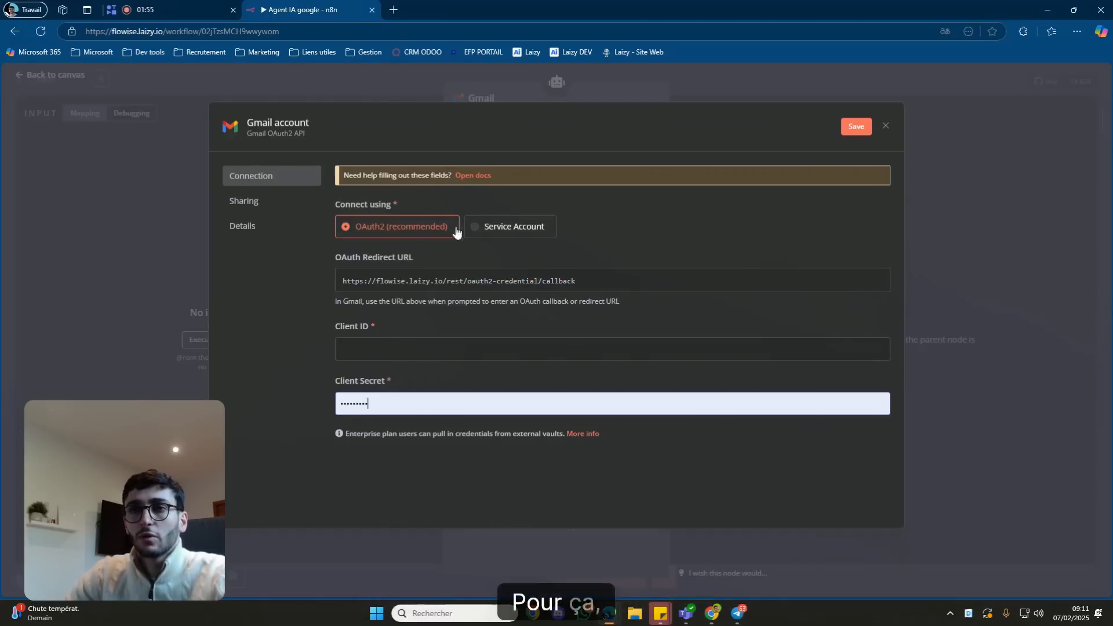
pyautogui.click(475, 176)
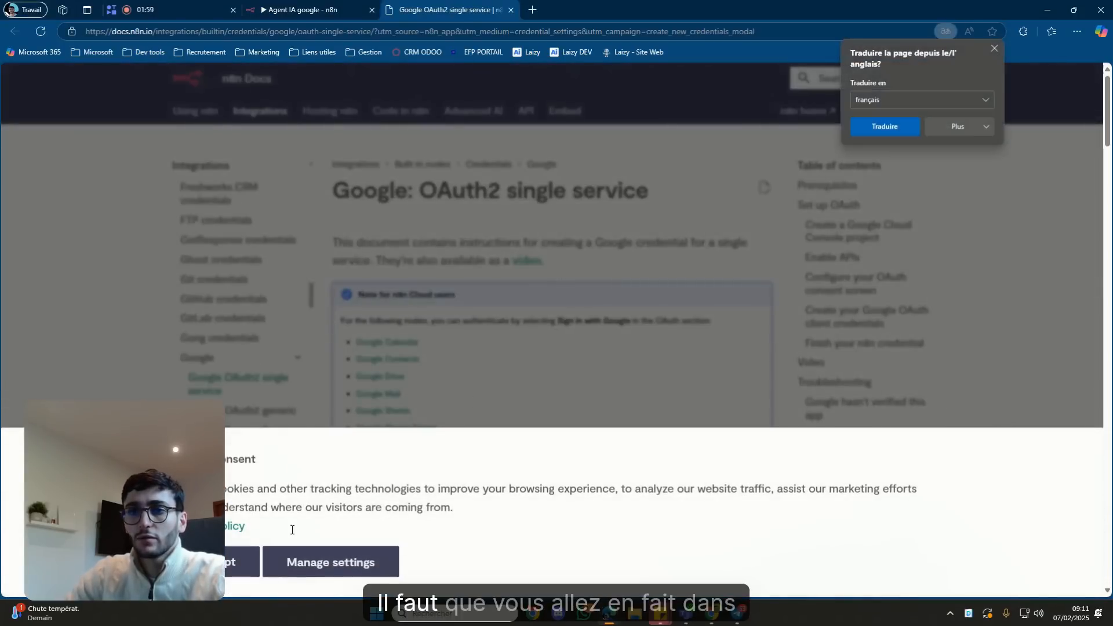
# Dismiss the cookie notice, read the Google OAuth2 single service guide, and return to n8n.
pyautogui.click(232, 565)
pyautogui.scroll(-1, 440, 336)
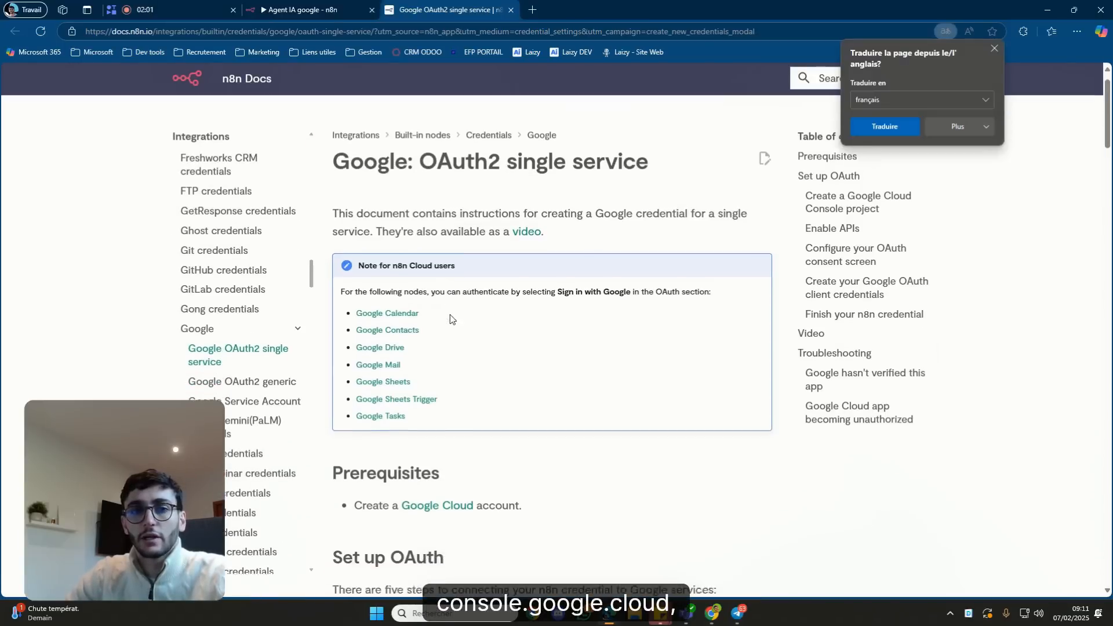
pyautogui.scroll(-1, 518, 346)
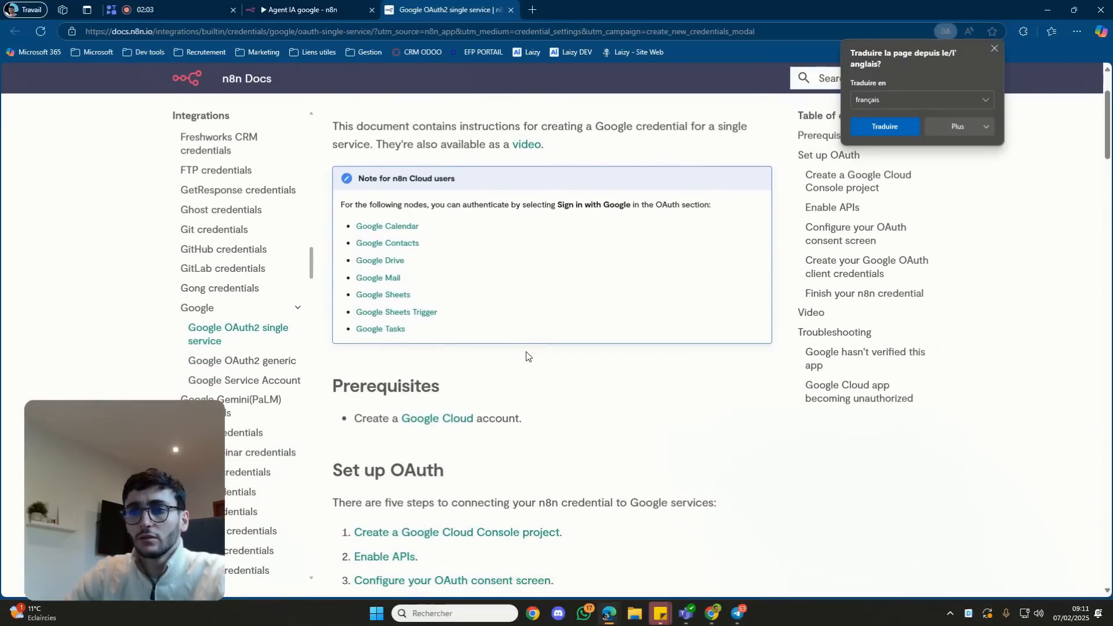
pyautogui.scroll(1, 538, 370)
pyautogui.scroll(-7, 545, 369)
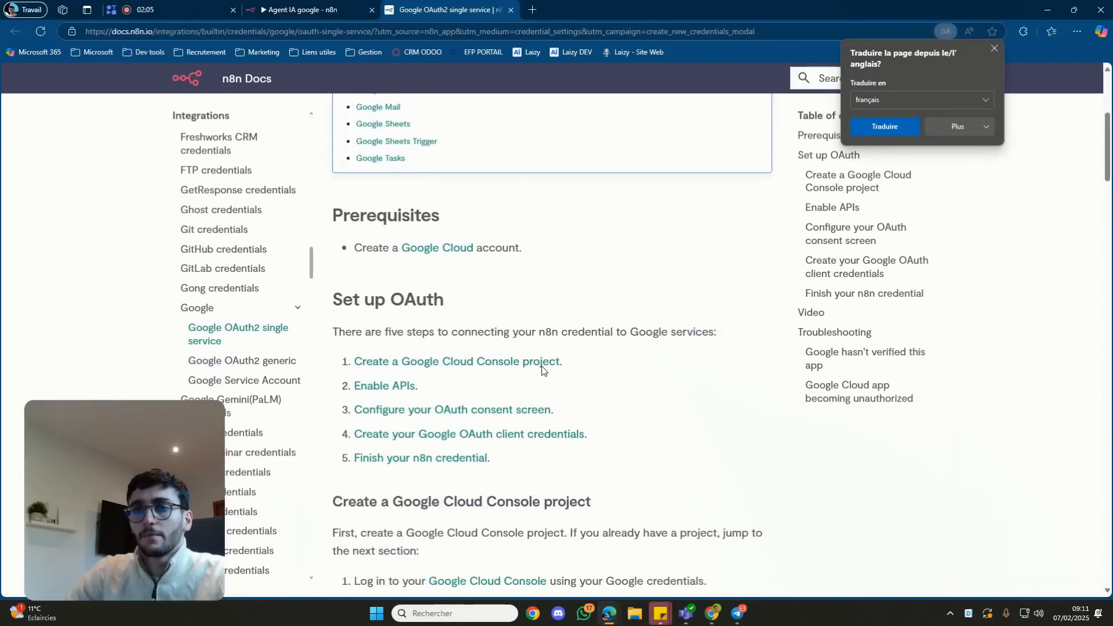
pyautogui.scroll(-1, 551, 367)
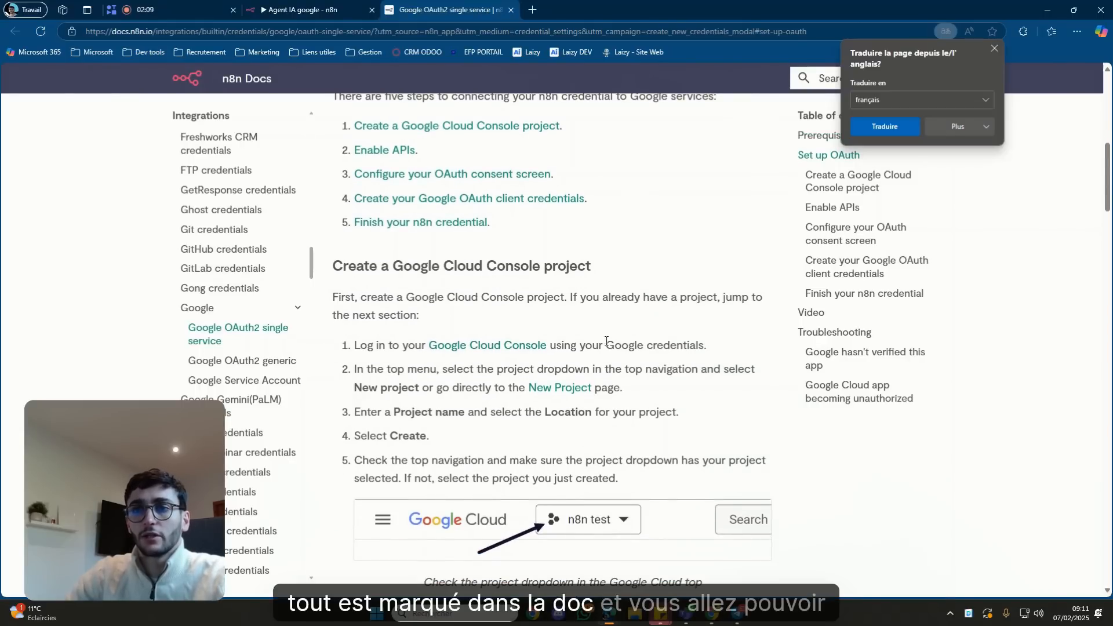
pyautogui.scroll(-8, 594, 344)
pyautogui.scroll(-3, 496, 329)
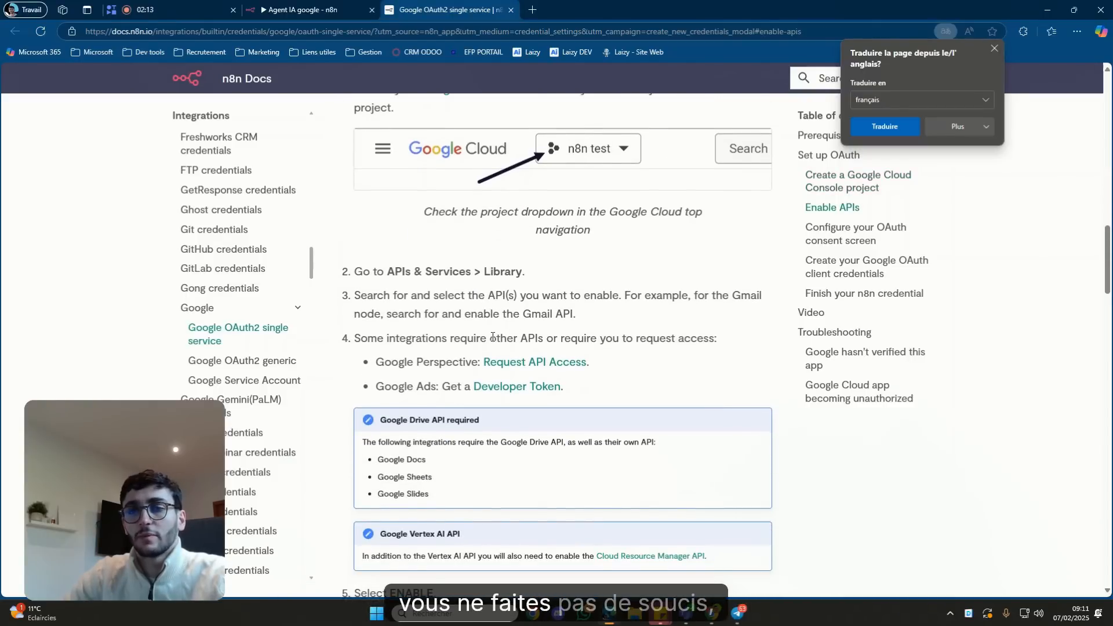
pyautogui.scroll(-2, 492, 336)
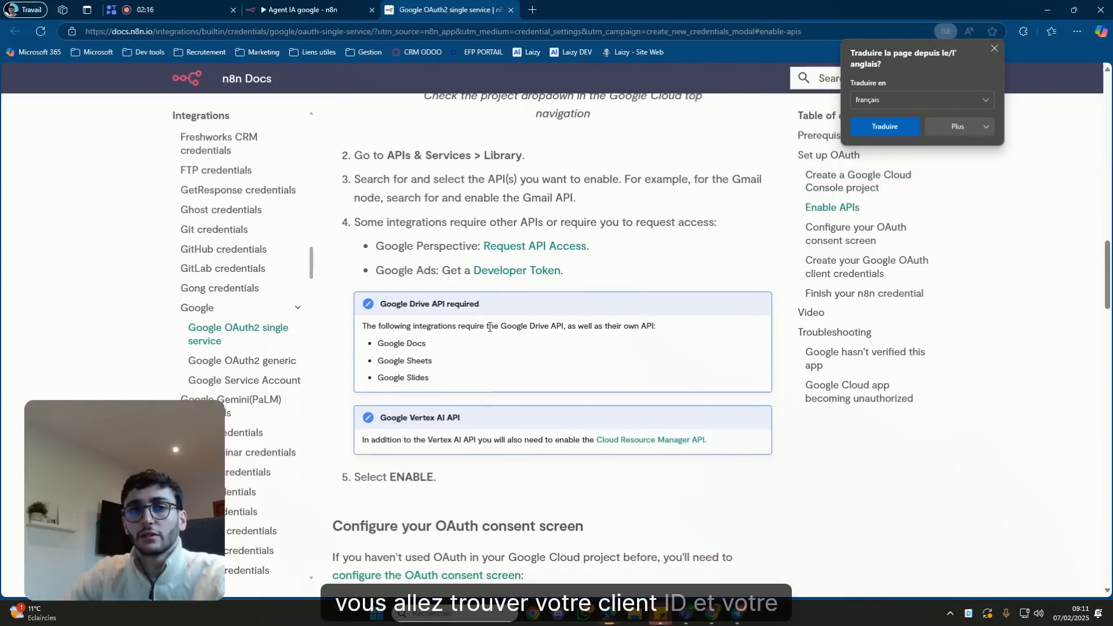
pyautogui.scroll(2, 489, 327)
pyautogui.click(330, 7)
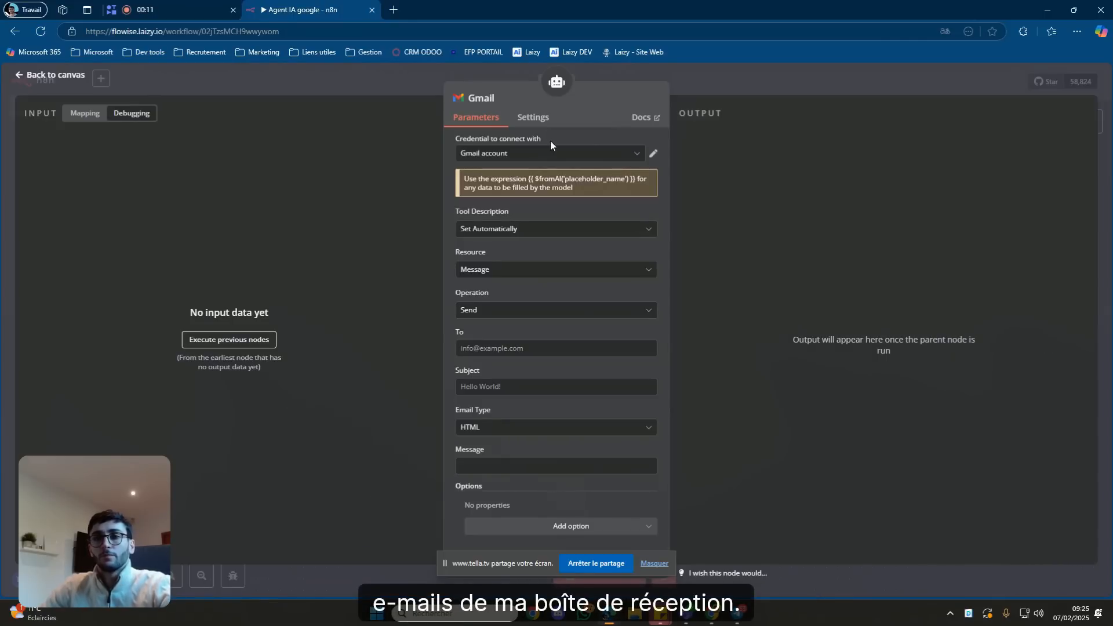
# Set the Gmail tool's operation to Get Many and select the Limit value 50 for replacement.
pyautogui.click(485, 316)
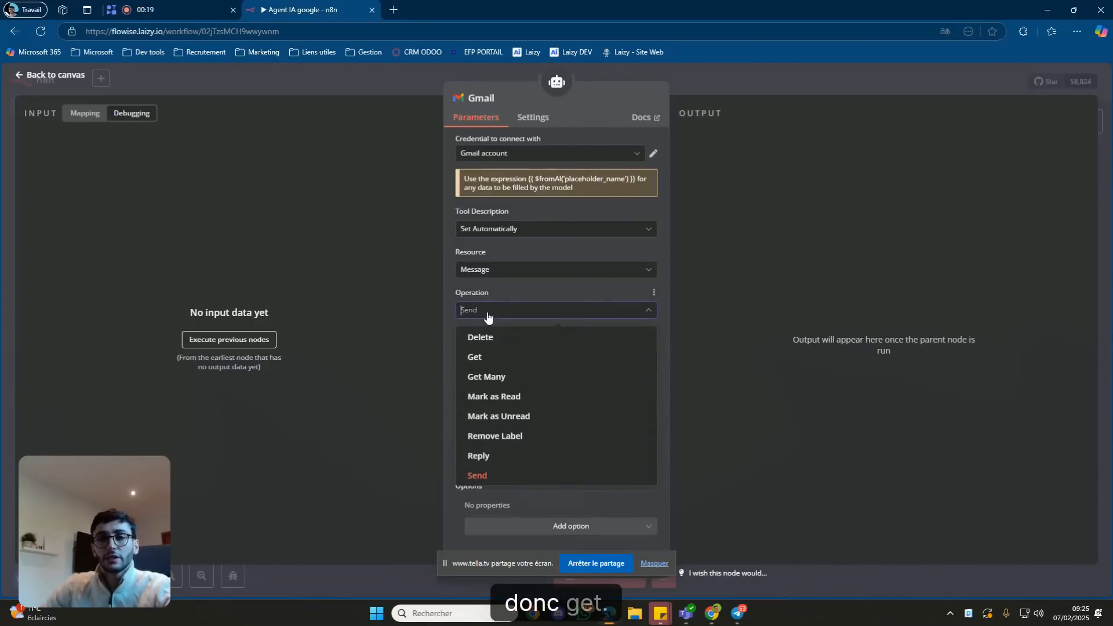
pyautogui.click(511, 381)
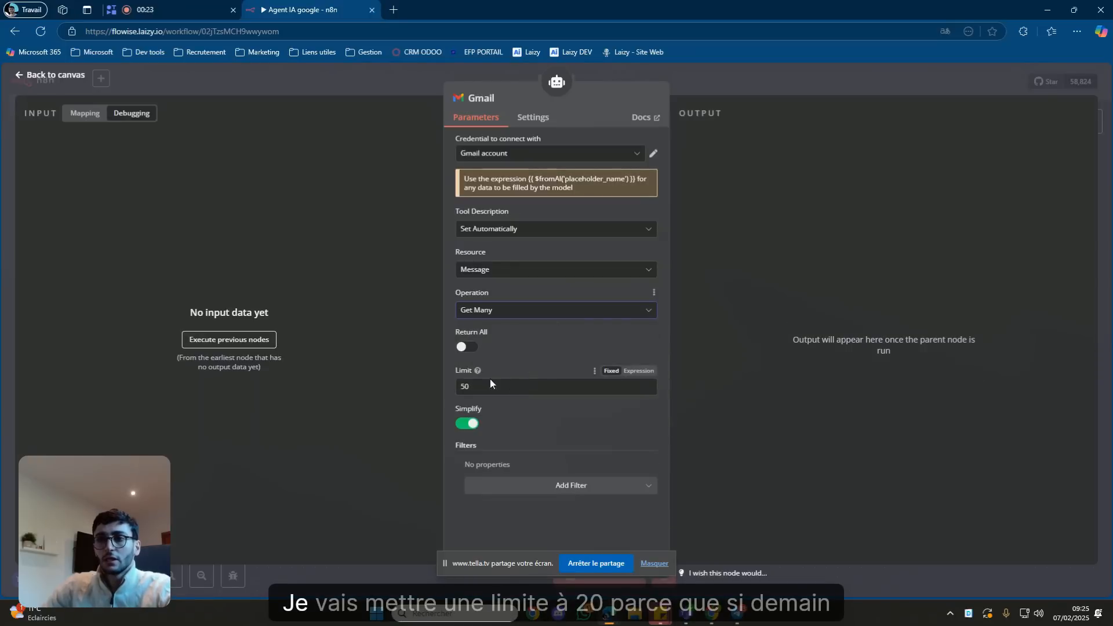
pyautogui.doubleClick(485, 384)
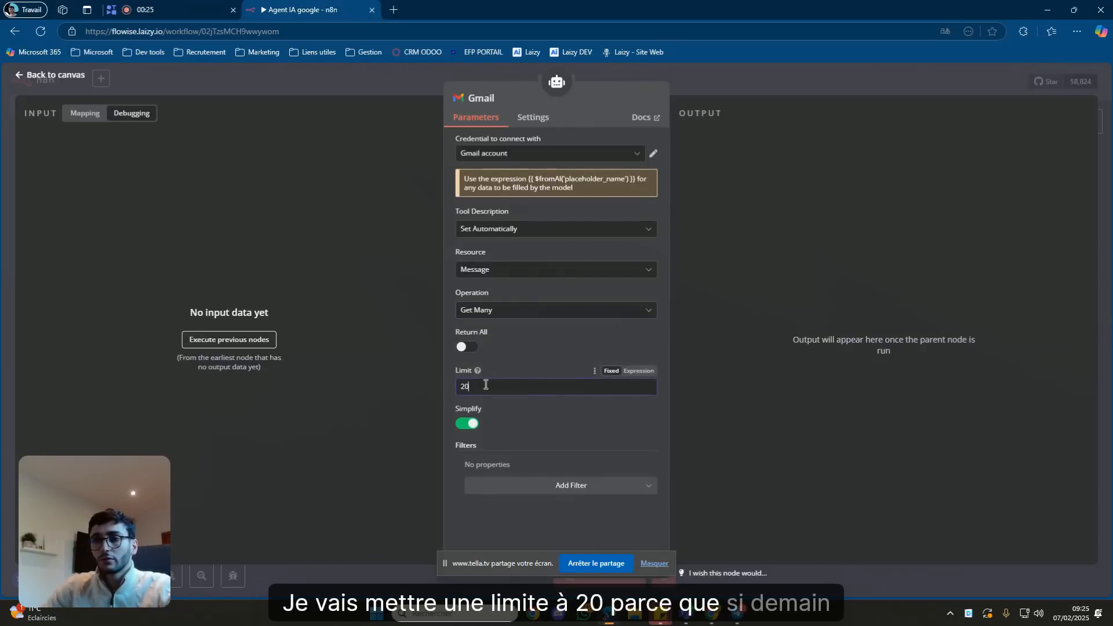
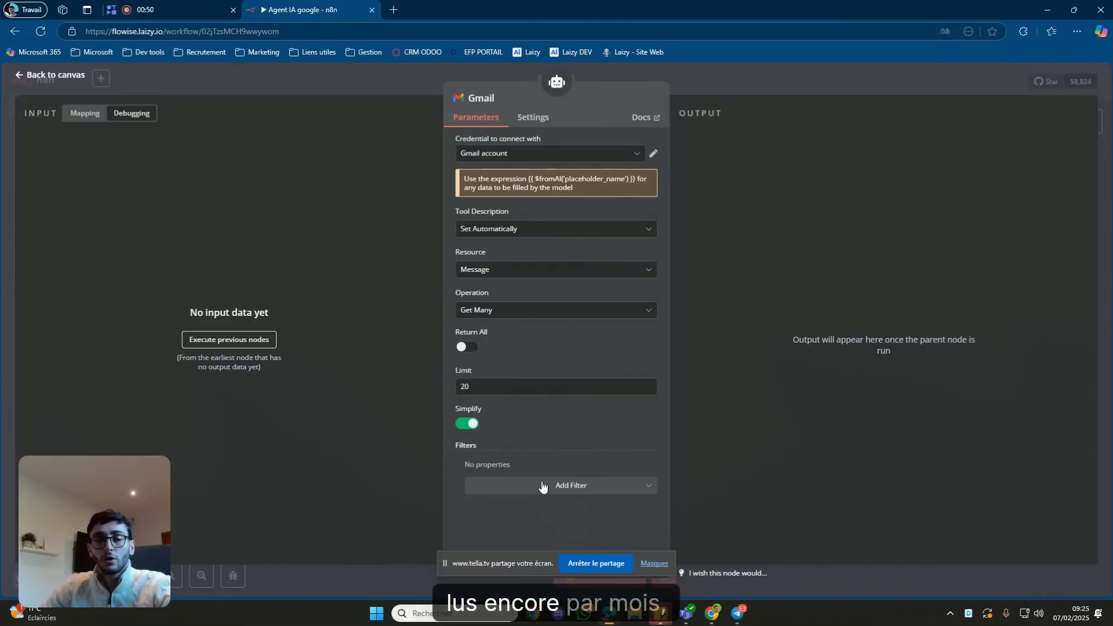
# Add a Label Names filter to the Gmail tool with INBOX and UNREAD checked, then close it.
pyautogui.click(543, 487)
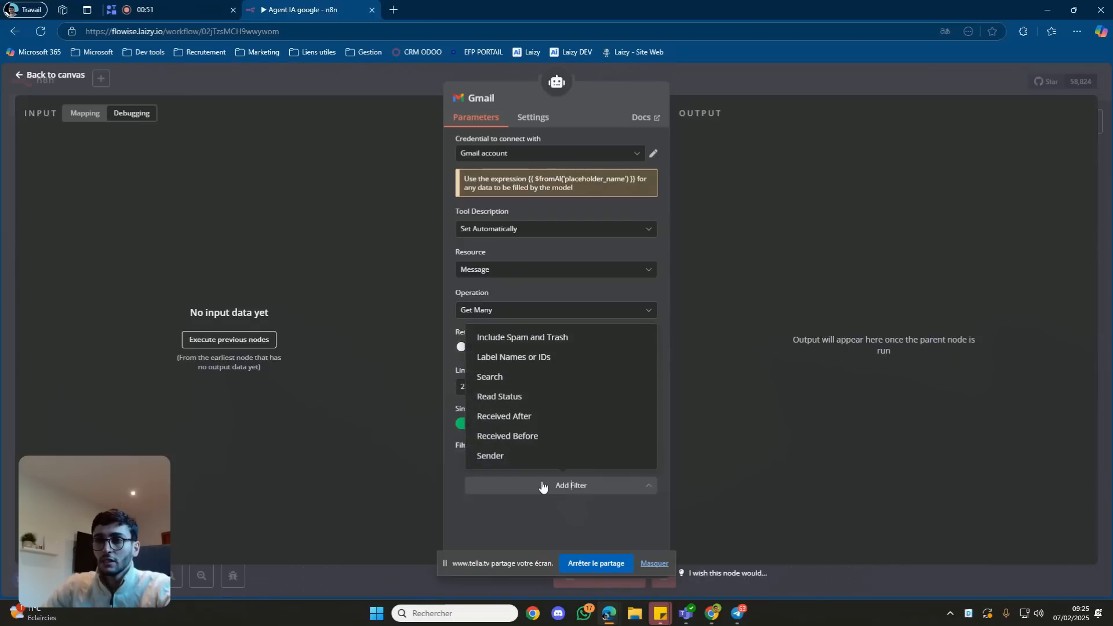
pyautogui.click(545, 358)
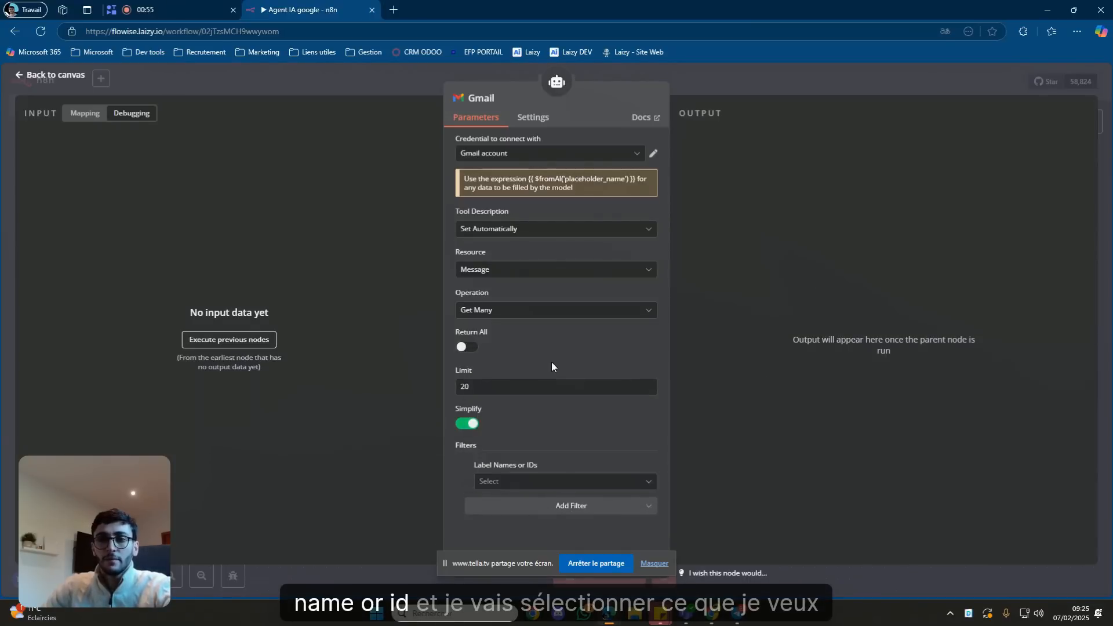
pyautogui.click(513, 485)
pyautogui.scroll(-3, 561, 458)
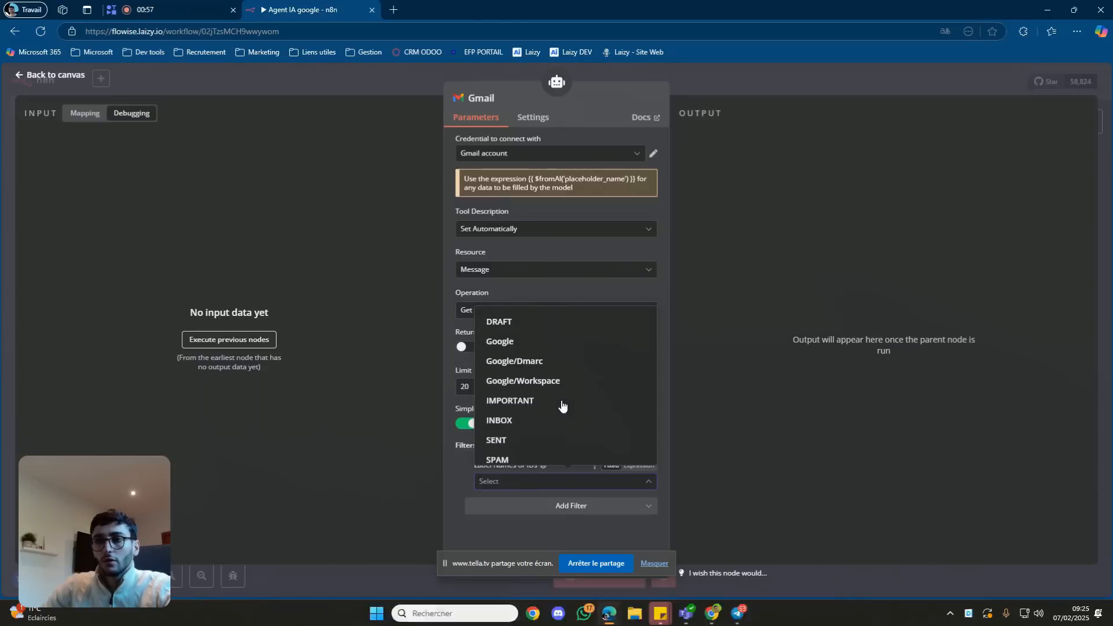
pyautogui.scroll(2, 579, 370)
pyautogui.scroll(-2, 574, 377)
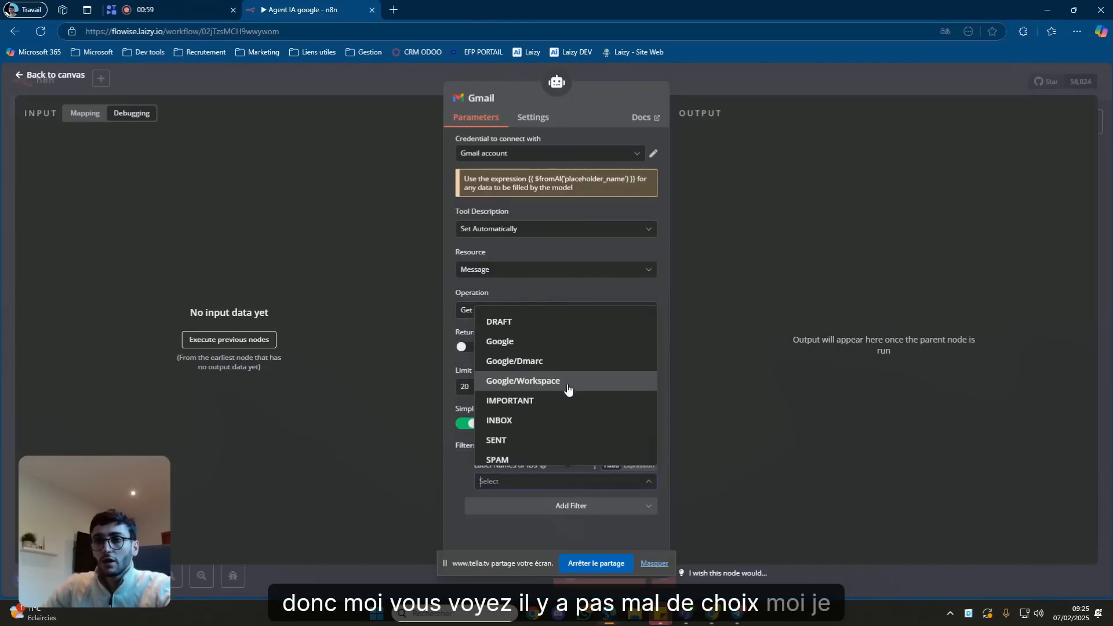
pyautogui.scroll(-1, 559, 380)
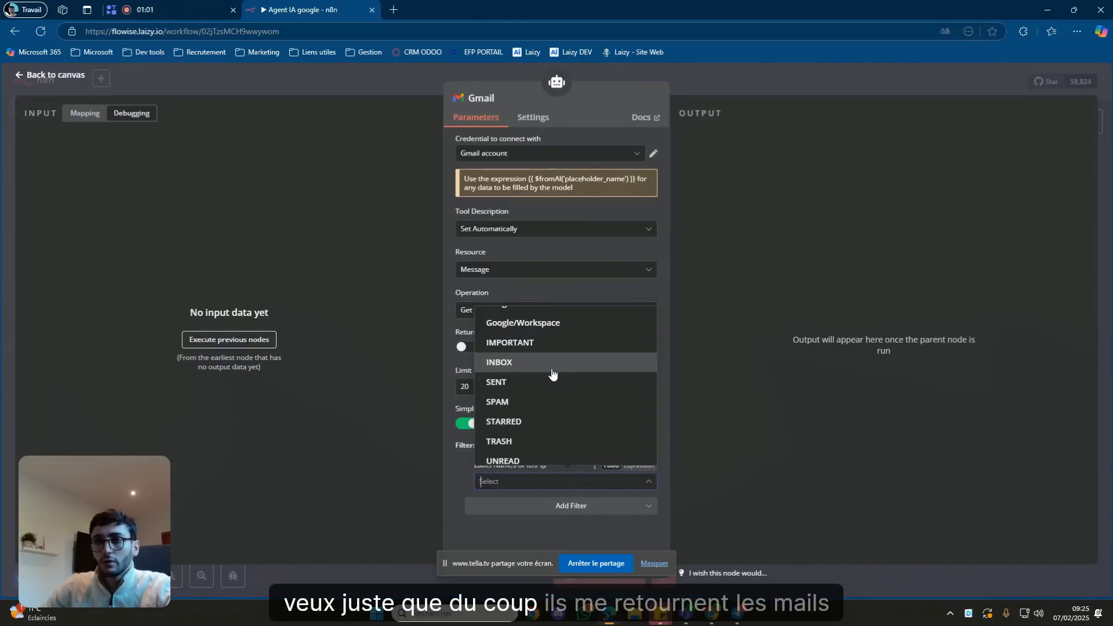
pyautogui.click(551, 366)
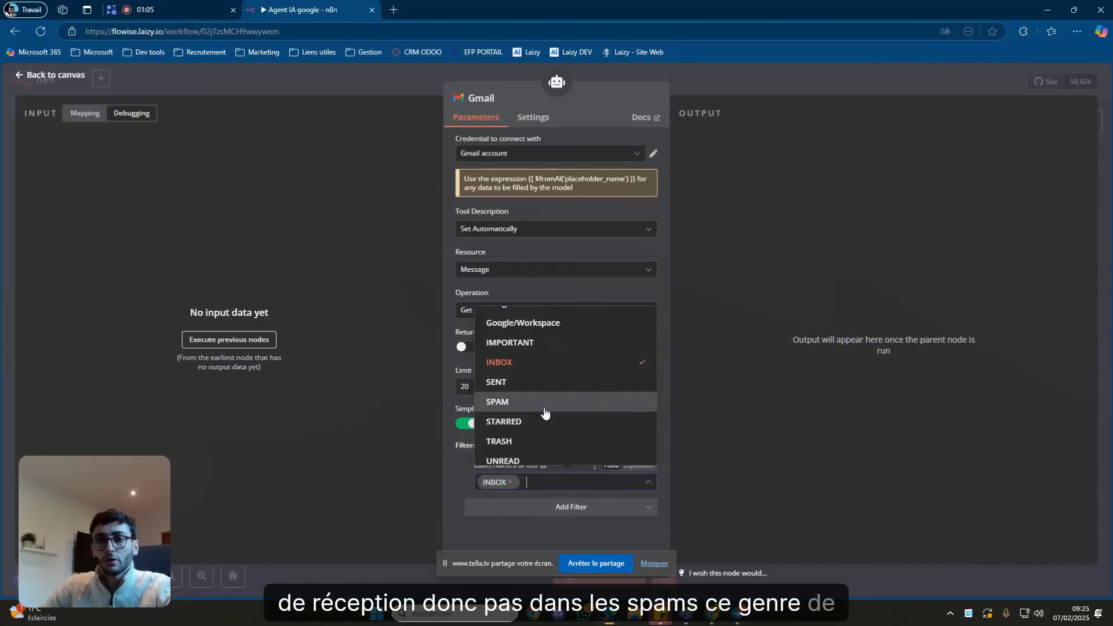
pyautogui.scroll(-1, 539, 446)
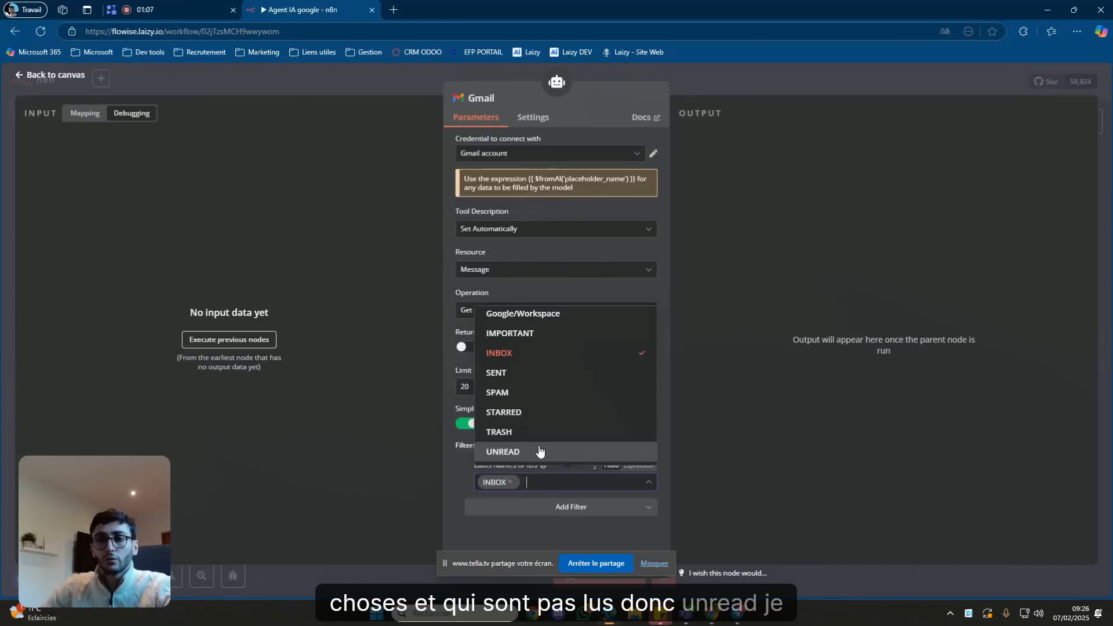
pyautogui.click(539, 451)
pyautogui.click(452, 467)
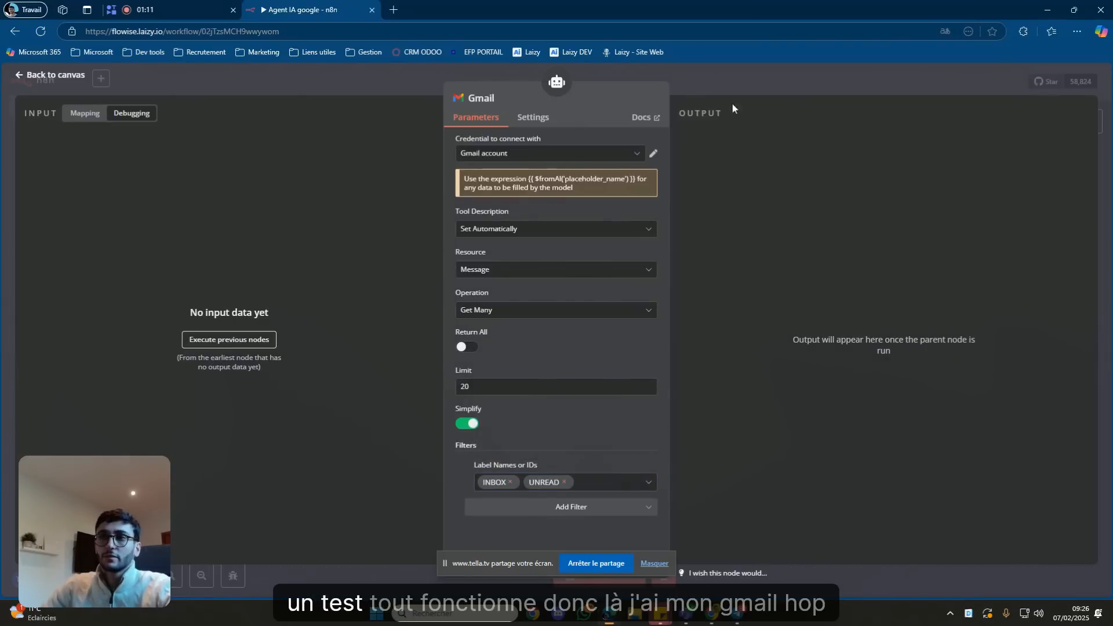
pyautogui.click(742, 74)
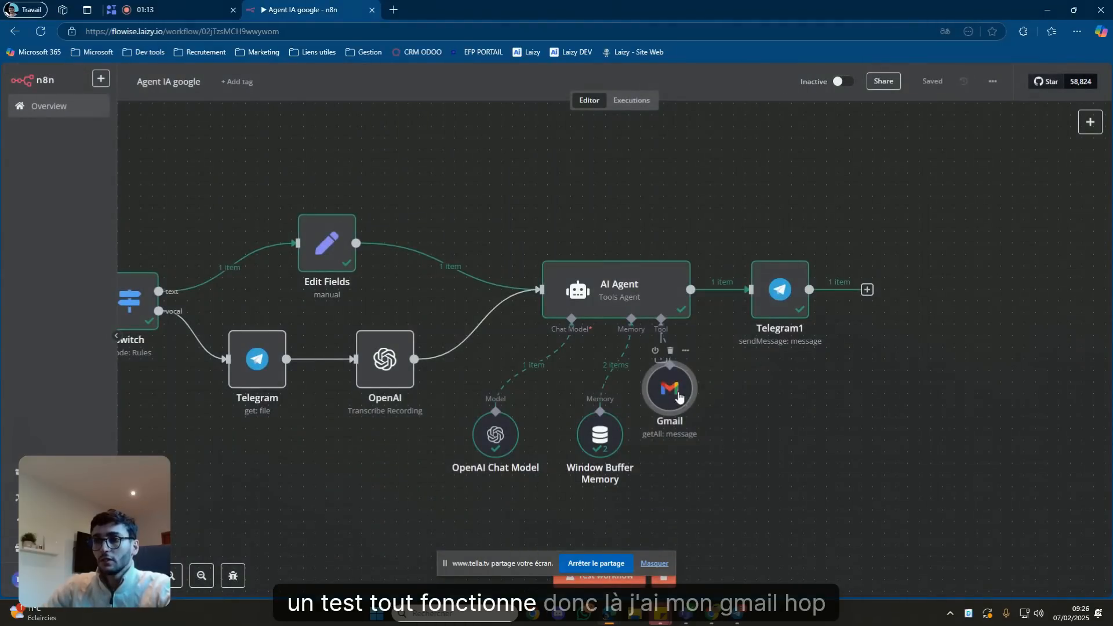
# Move the Gmail node lower, clear the previous execution data, and start a test run awaiting Telegram.
pyautogui.moveTo(680, 396); pyautogui.dragTo(714, 454)
pyautogui.click(668, 560)
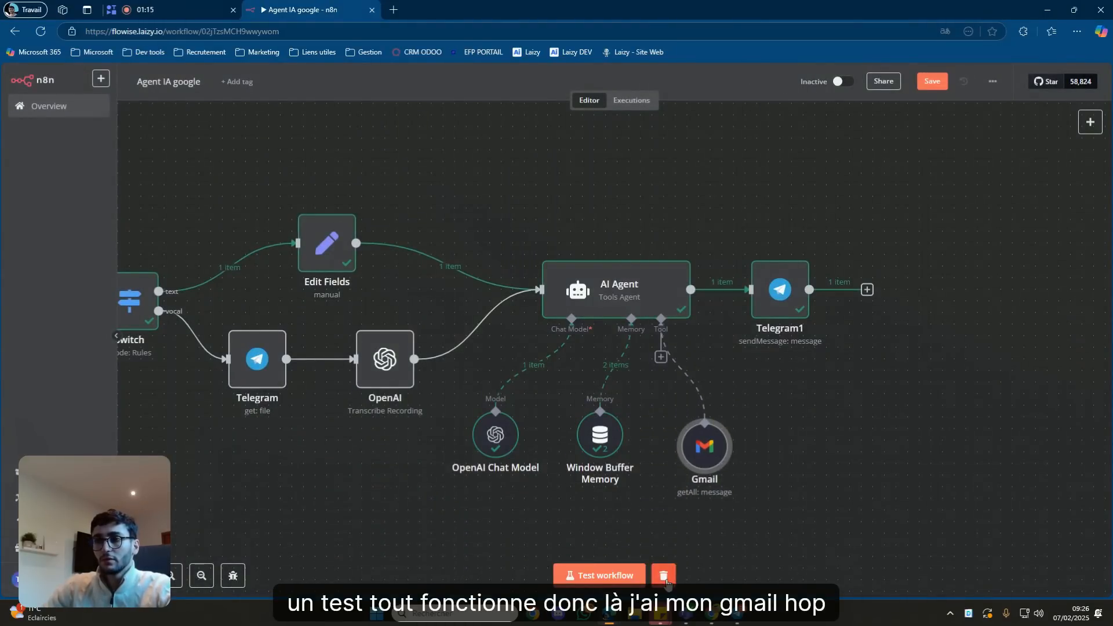
pyautogui.click(664, 575)
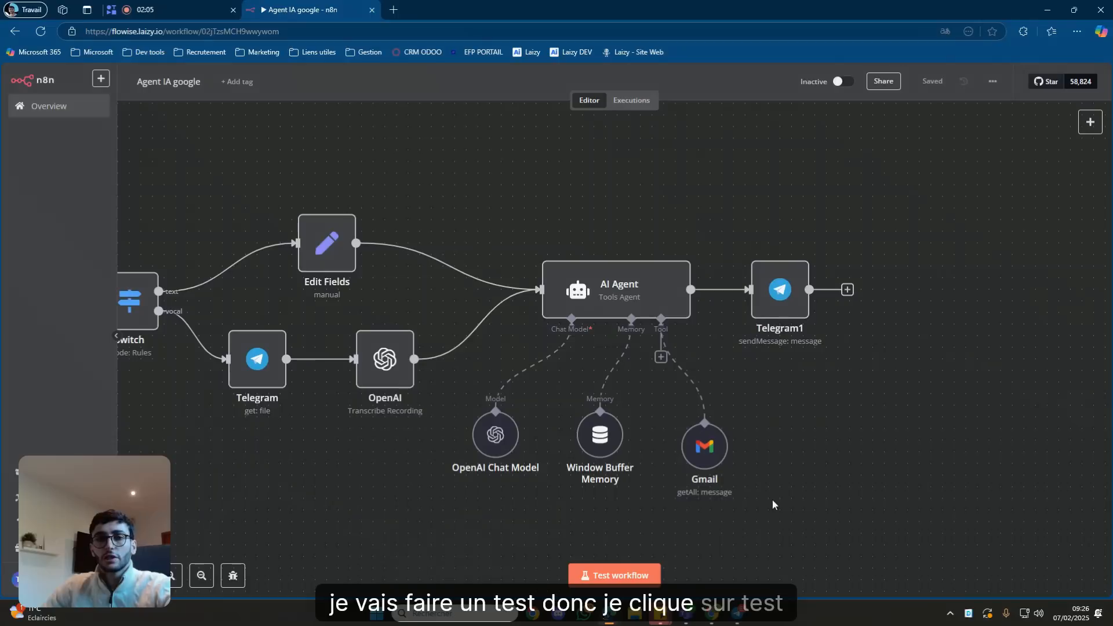
pyautogui.click(652, 572)
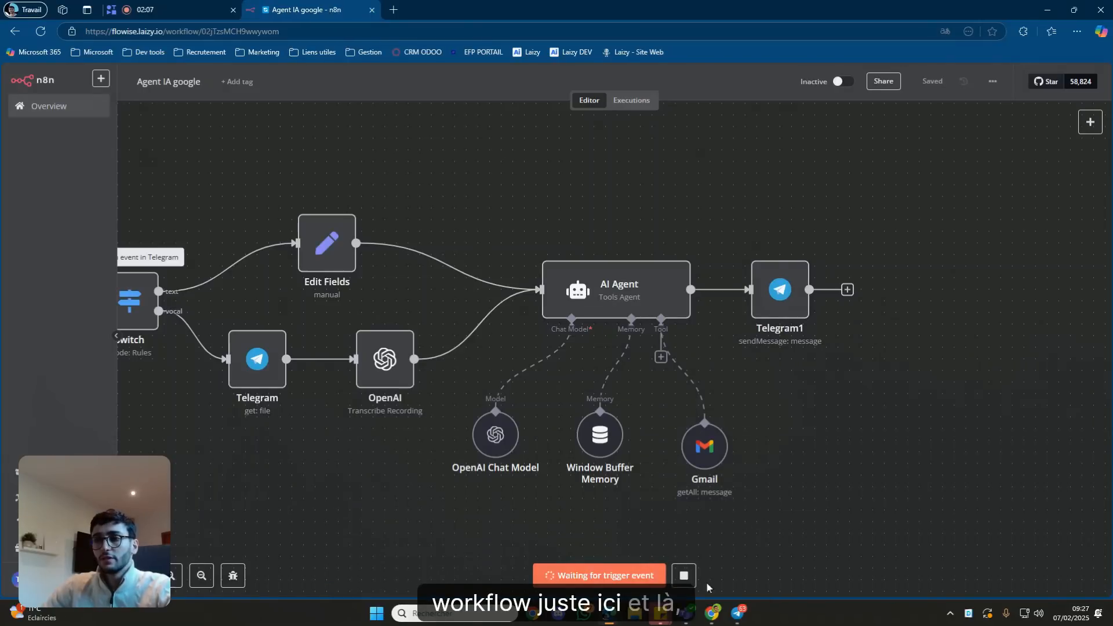
pyautogui.click(736, 613)
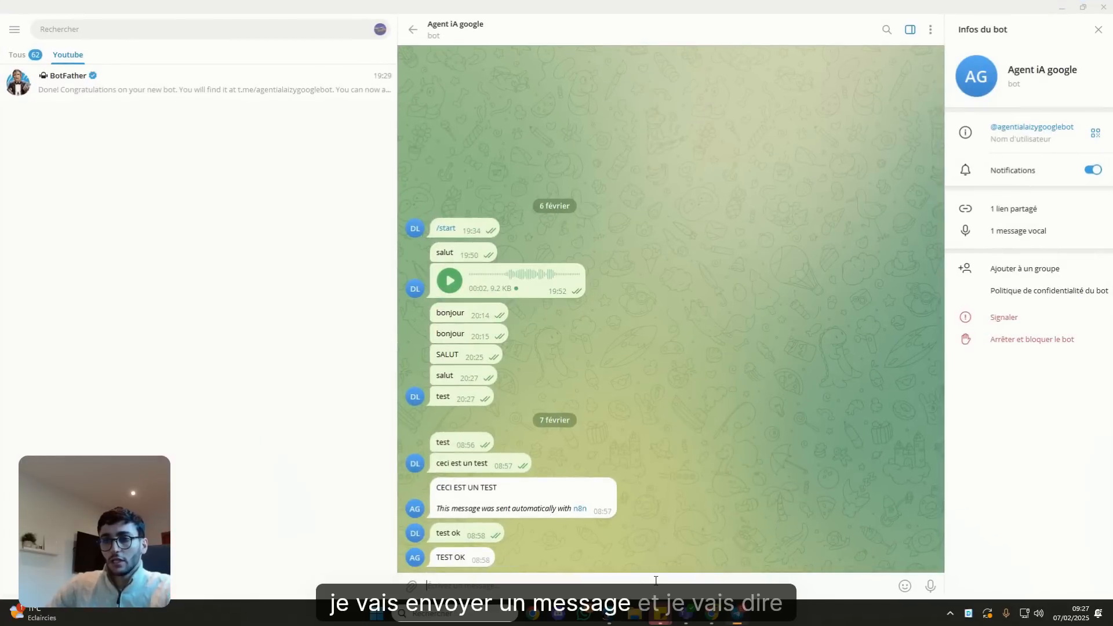
# Send 'resume moi tous mes emails' to the bot and watch the workflow execute.
pyautogui.write('resum')
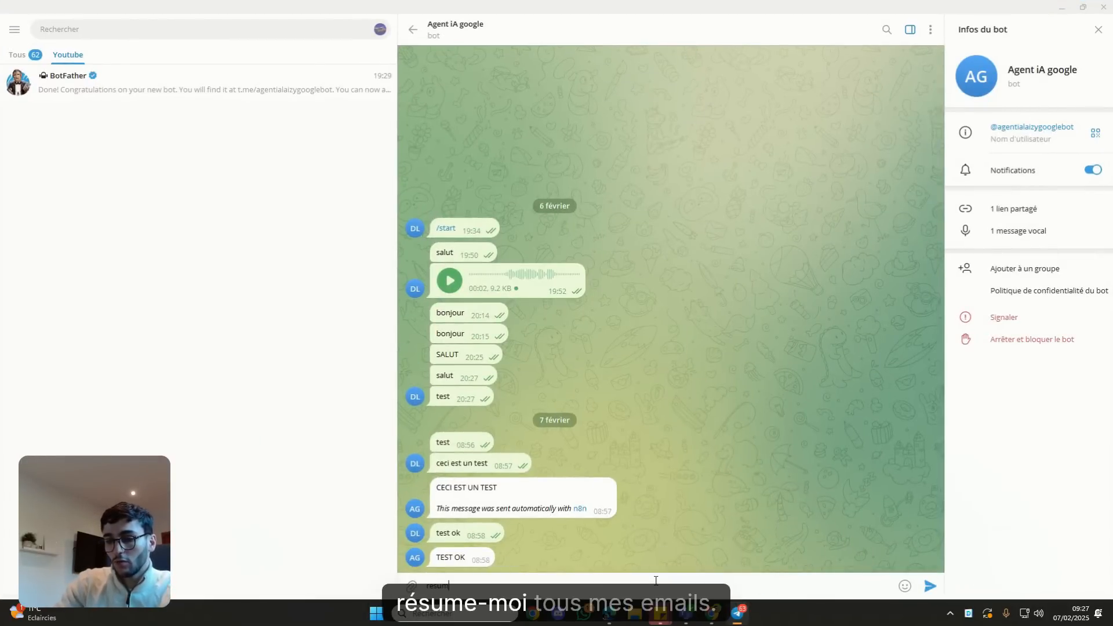
pyautogui.write('e moi tous mes emails')
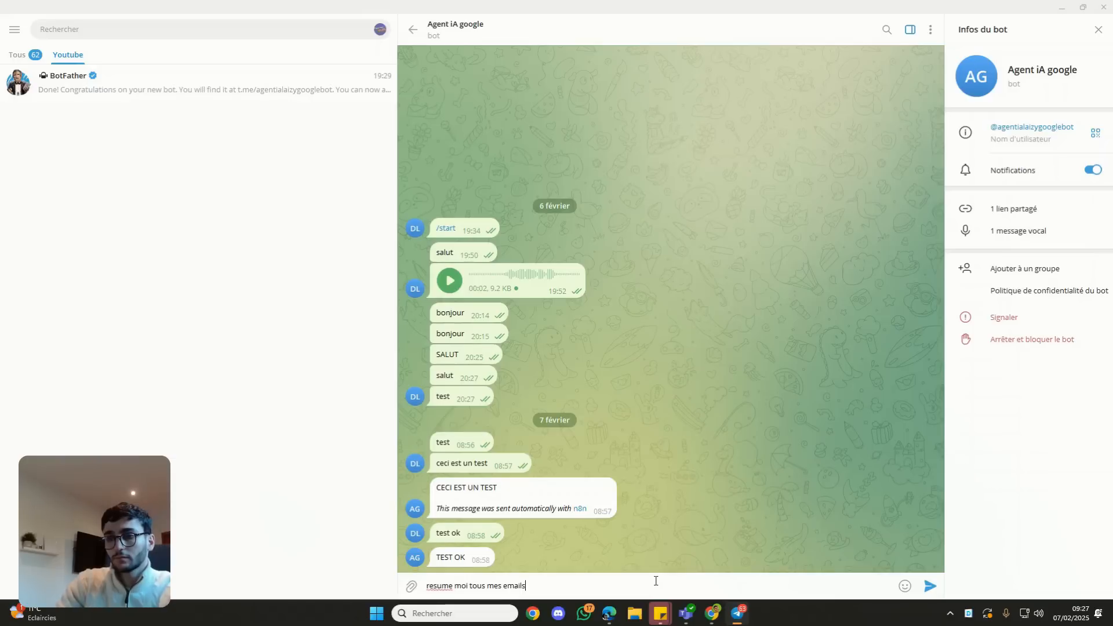
pyautogui.press('Return')
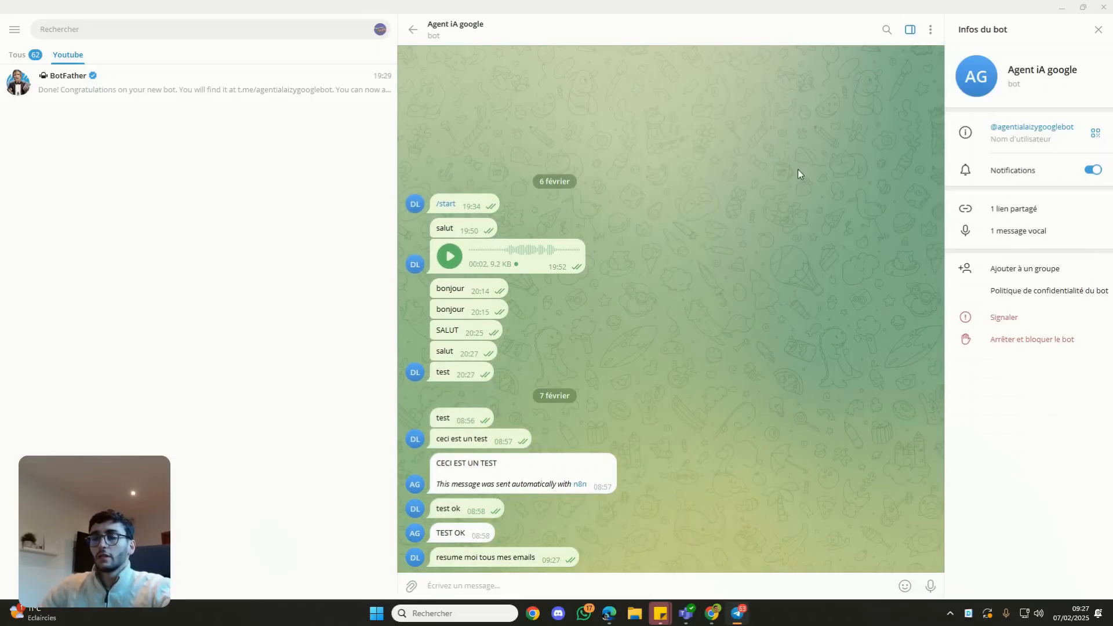
pyautogui.hotkey('alt', 'Tab')
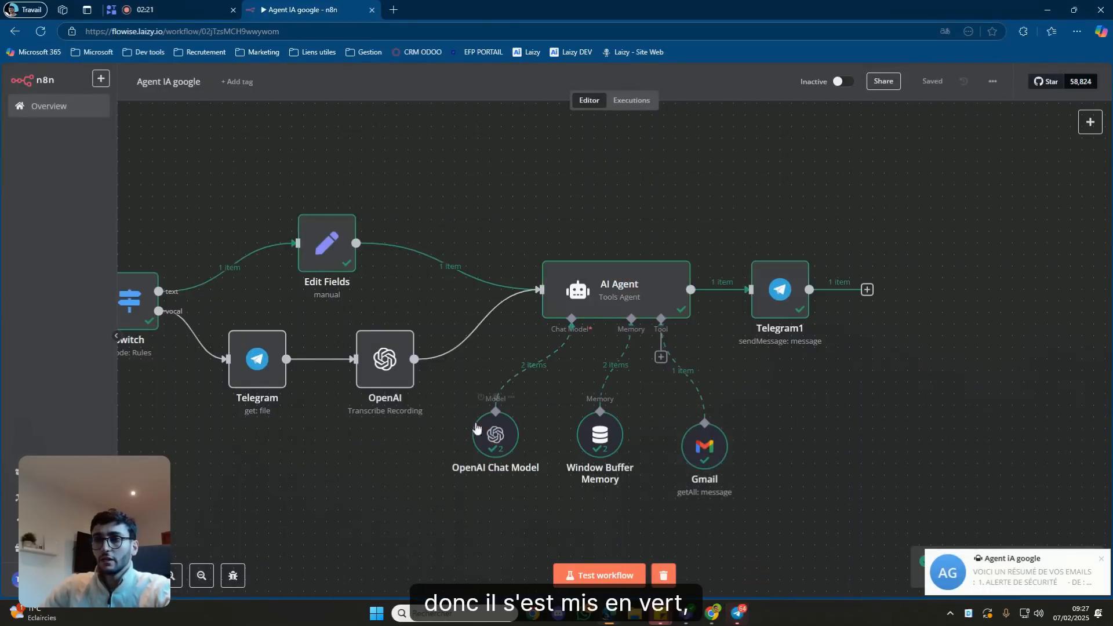
pyautogui.click(737, 613)
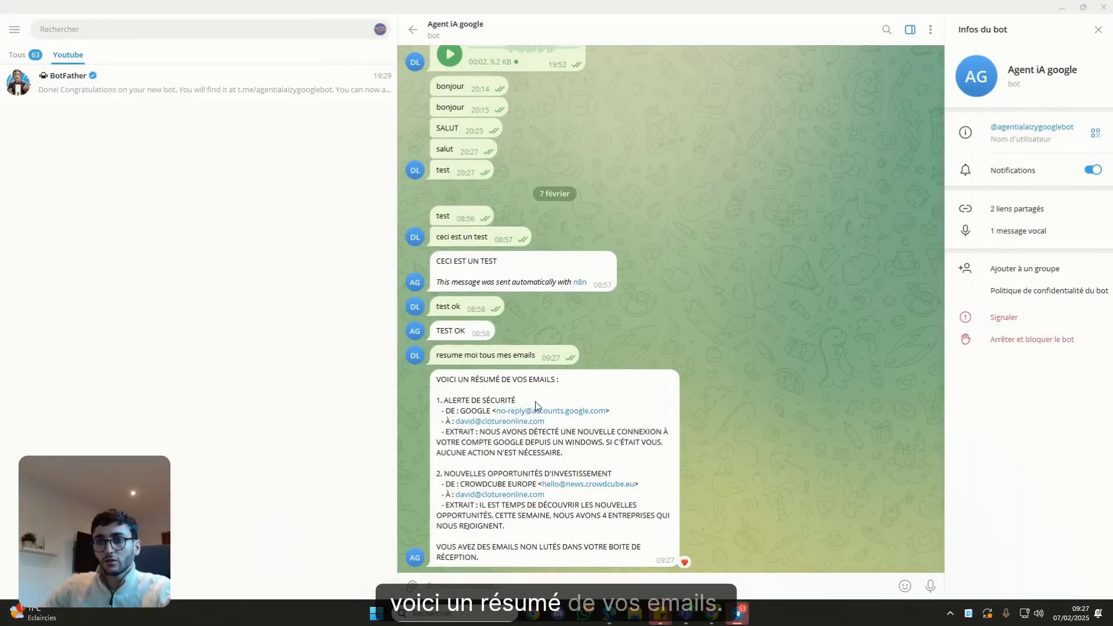
# Highlight the security alert, investment opportunities and Crowdcube entries in the bot's summary, then bring up Gmail.
pyautogui.moveTo(465, 401); pyautogui.dragTo(482, 401)
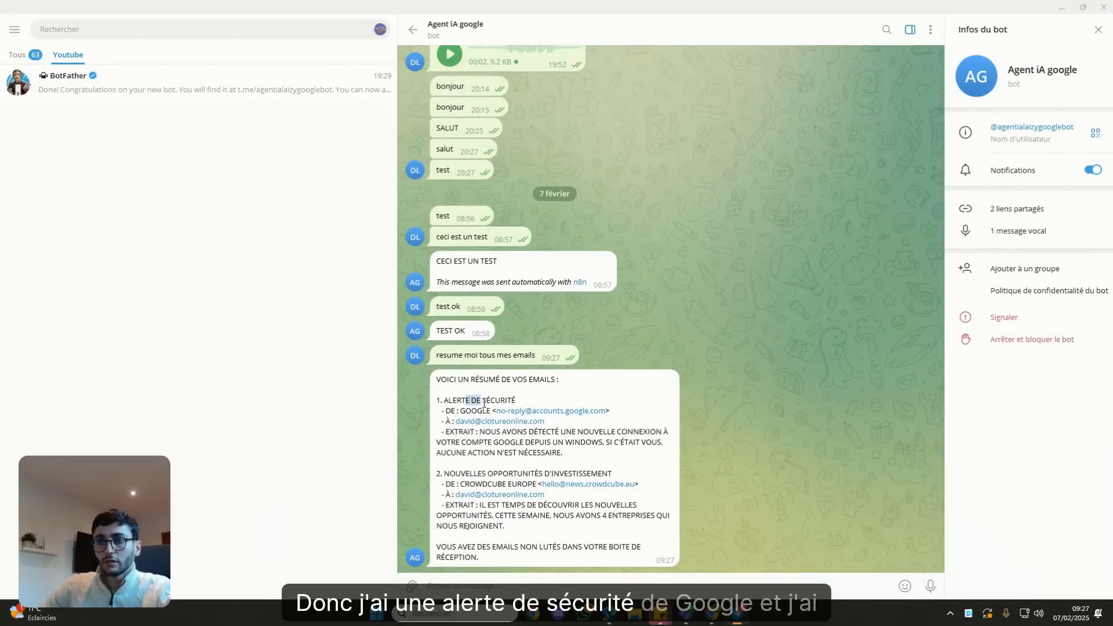
pyautogui.moveTo(459, 474); pyautogui.dragTo(492, 475)
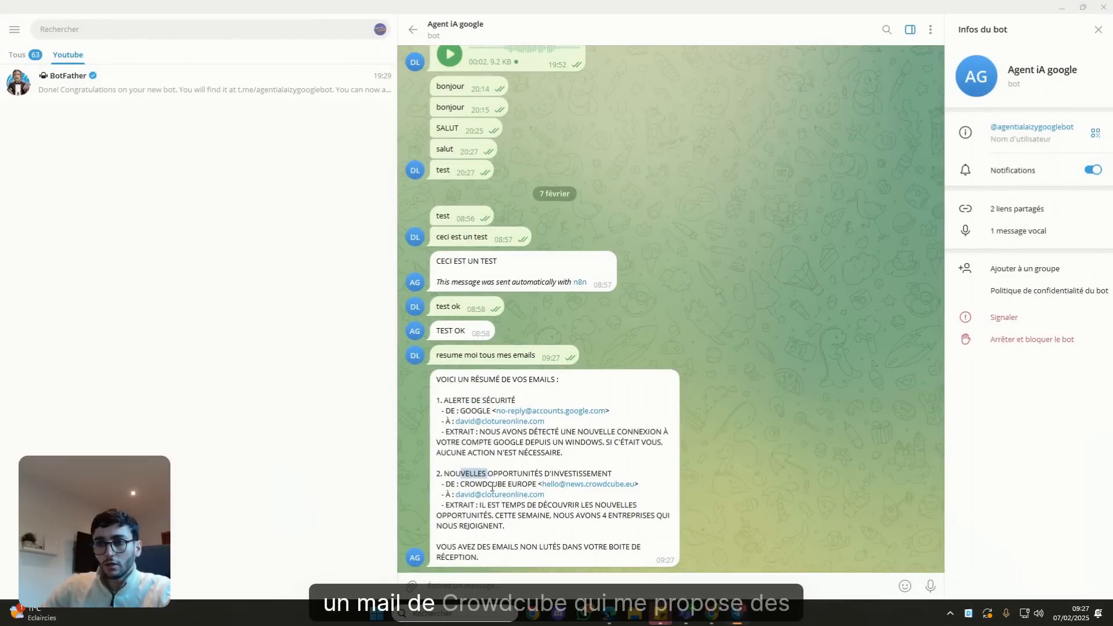
pyautogui.moveTo(485, 515); pyautogui.dragTo(516, 515)
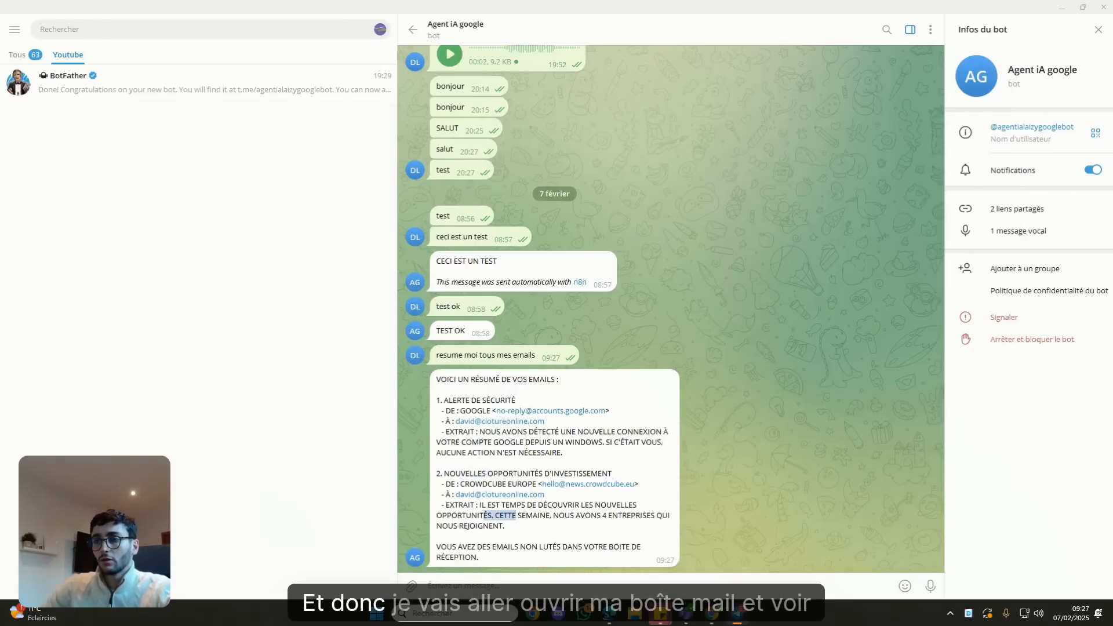
pyautogui.moveTo(712, 613)
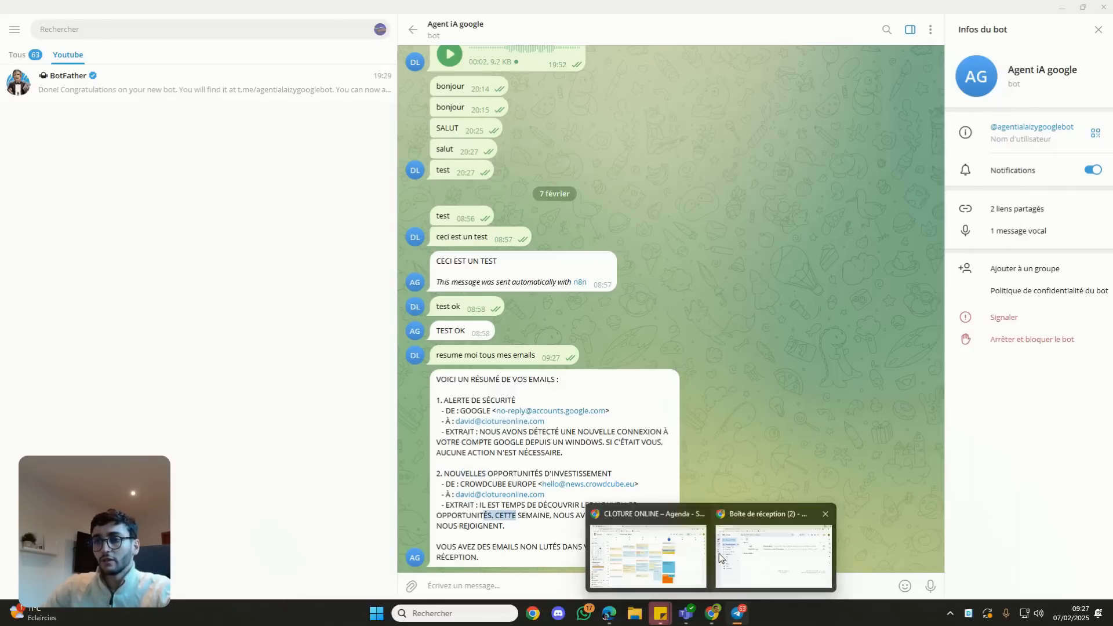
pyautogui.click(773, 554)
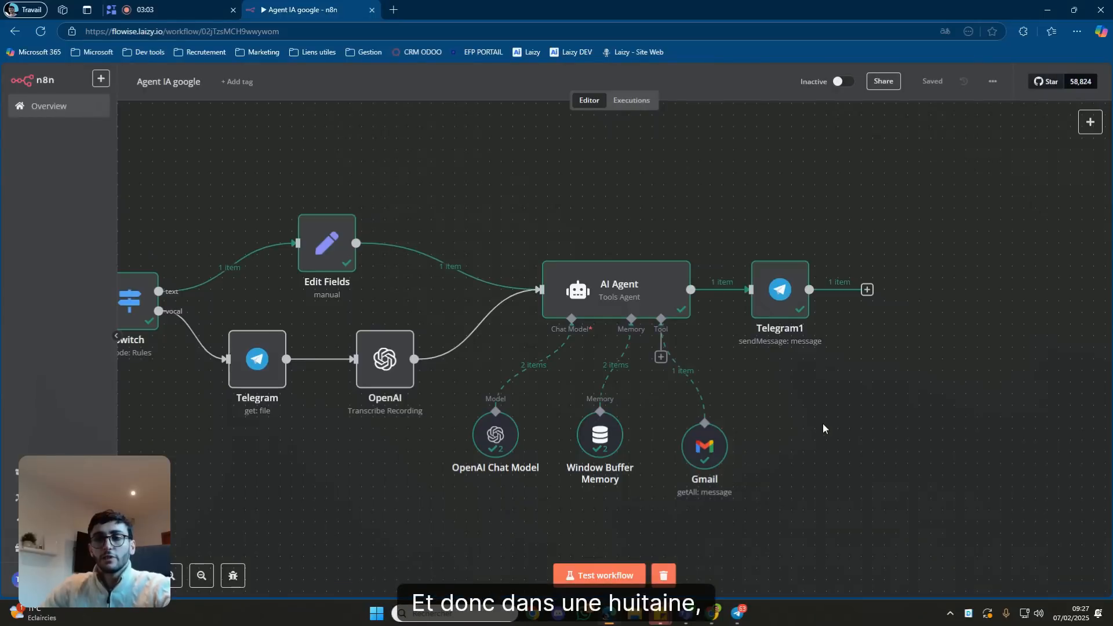
pyautogui.hscroll(-5, 822, 428)
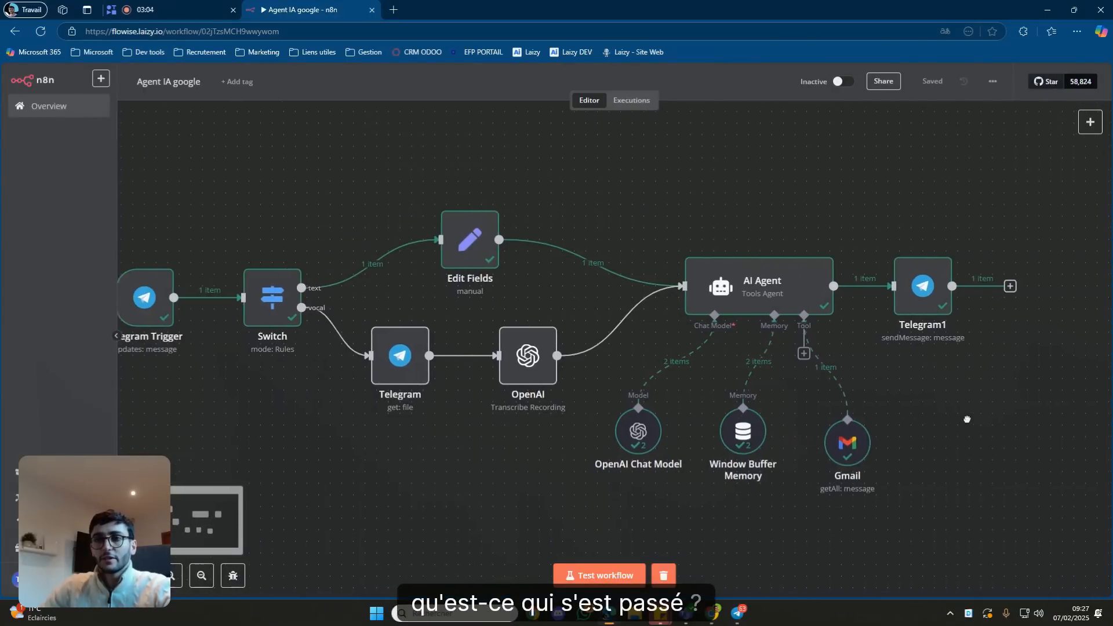
pyautogui.doubleClick(163, 315)
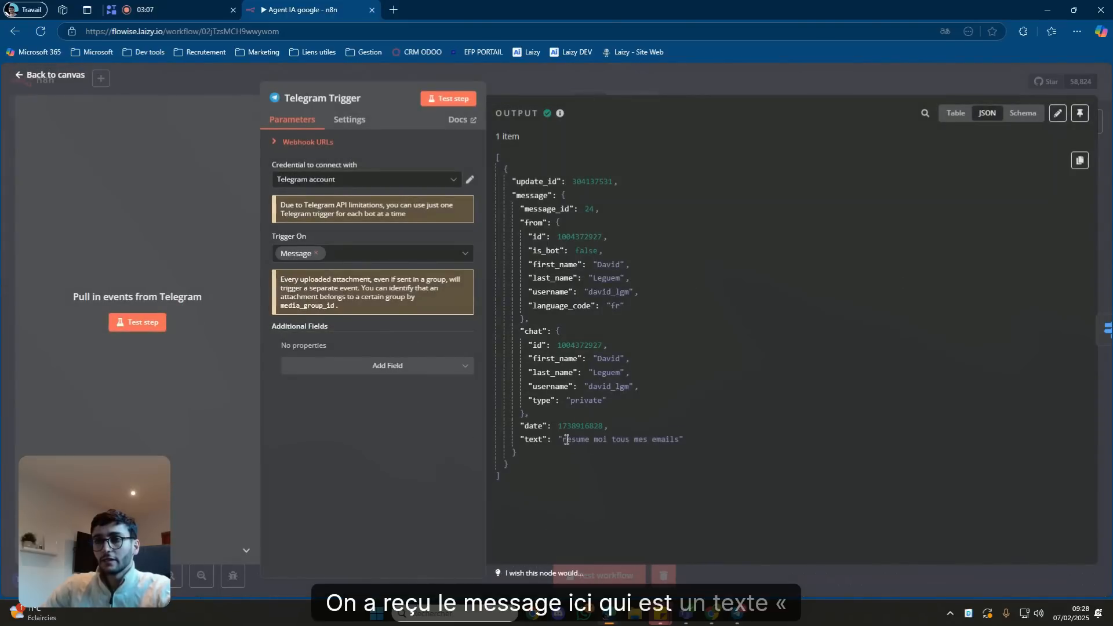
pyautogui.moveTo(566, 439); pyautogui.dragTo(648, 439)
pyautogui.click(708, 89)
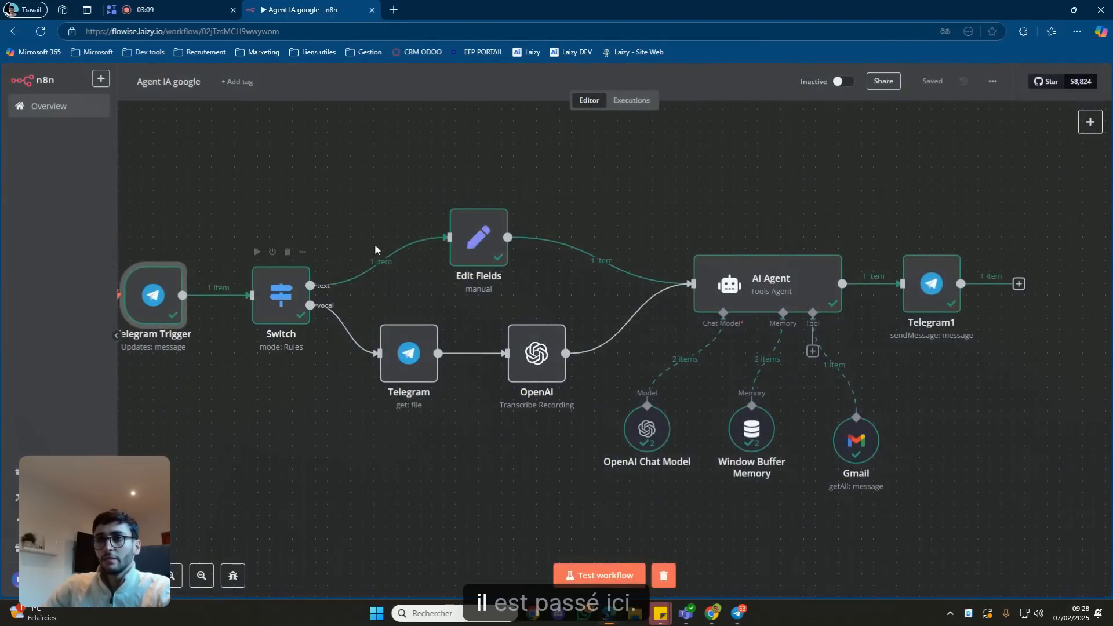
pyautogui.click(731, 255)
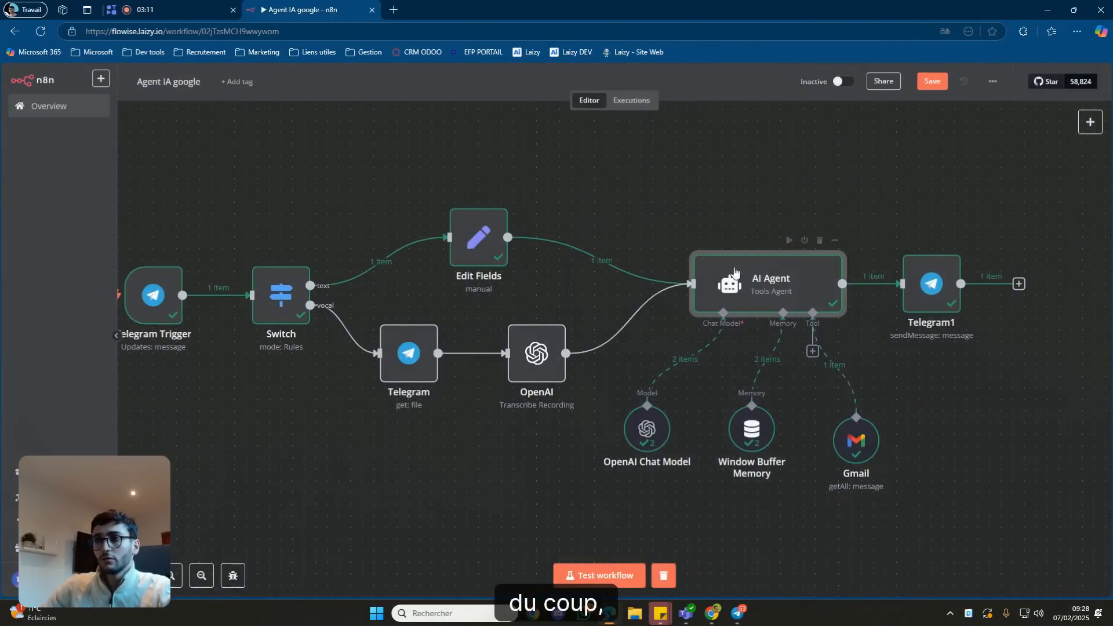
pyautogui.doubleClick(732, 255)
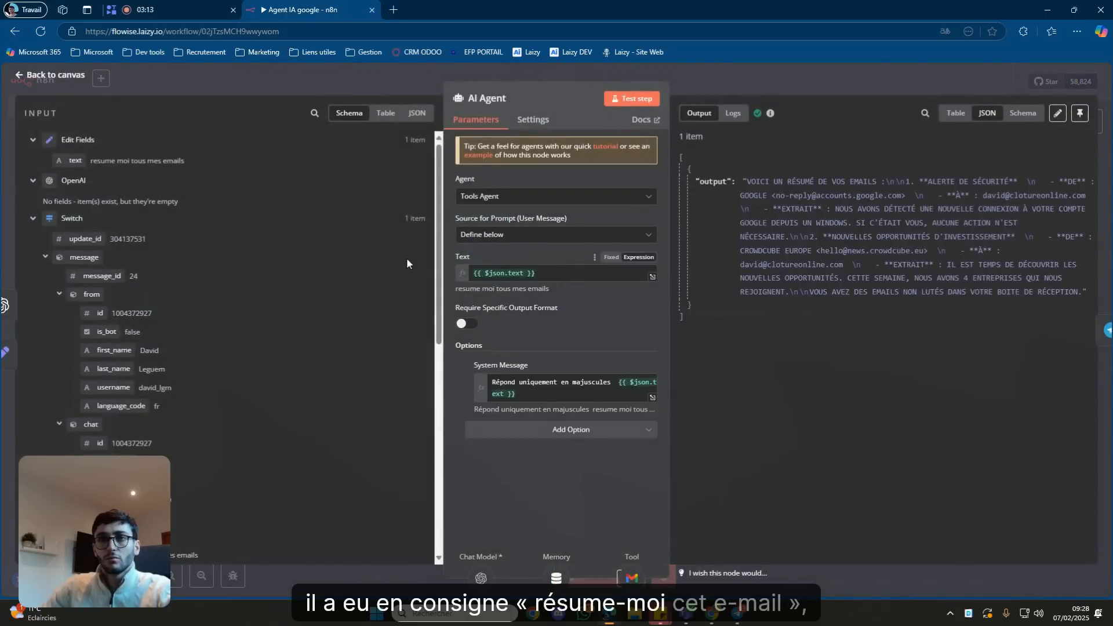
pyautogui.click(772, 73)
pyautogui.moveTo(933, 430); pyautogui.dragTo(796, 390)
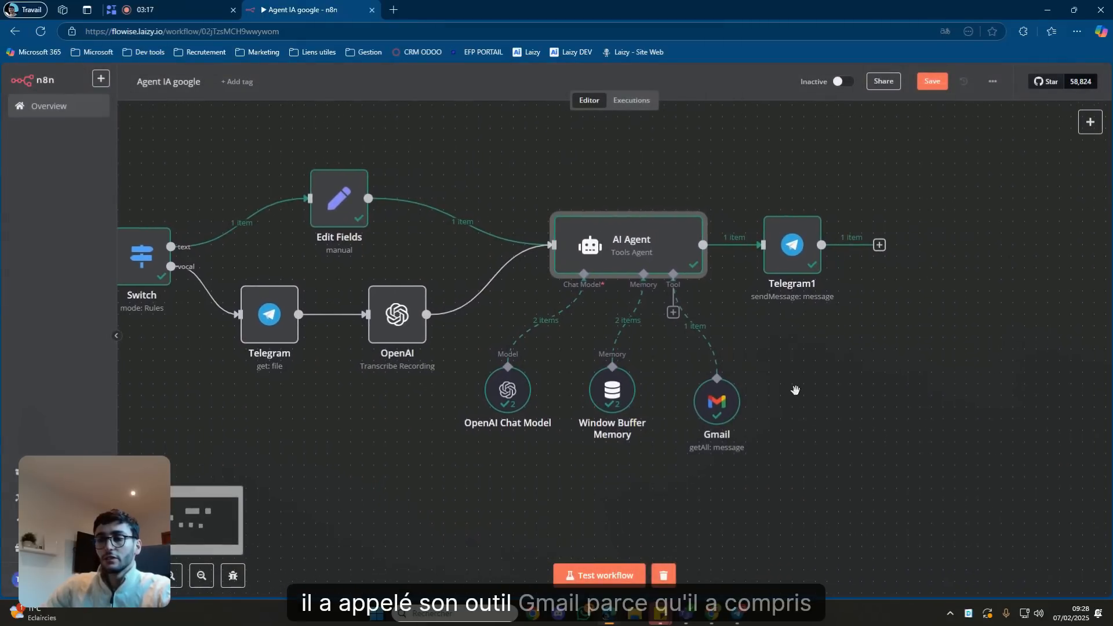
pyautogui.doubleClick(722, 412)
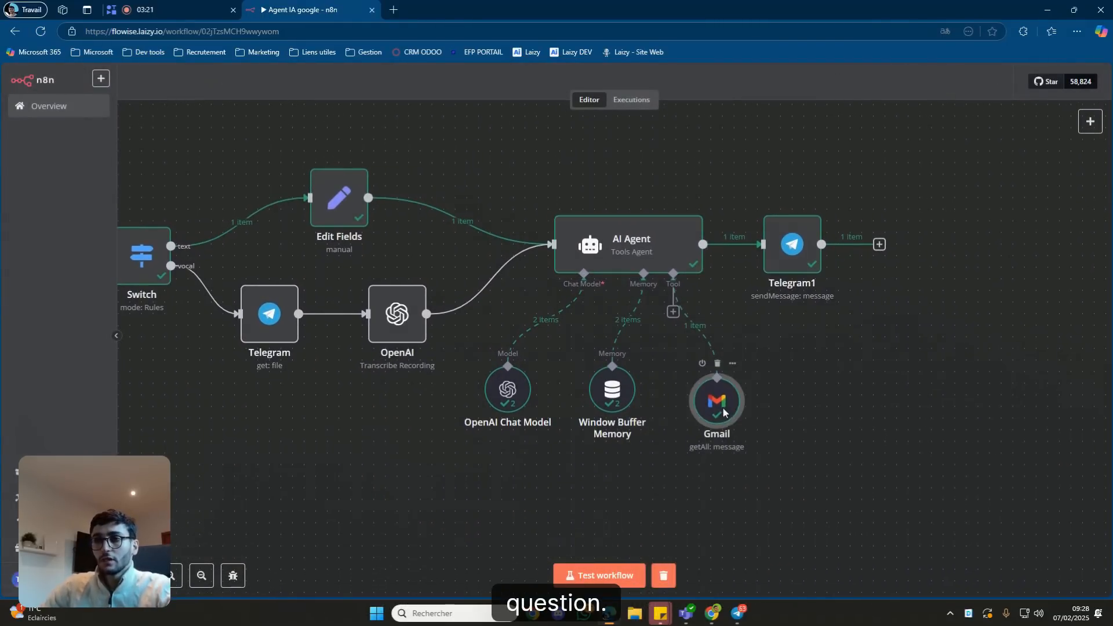
pyautogui.click(820, 82)
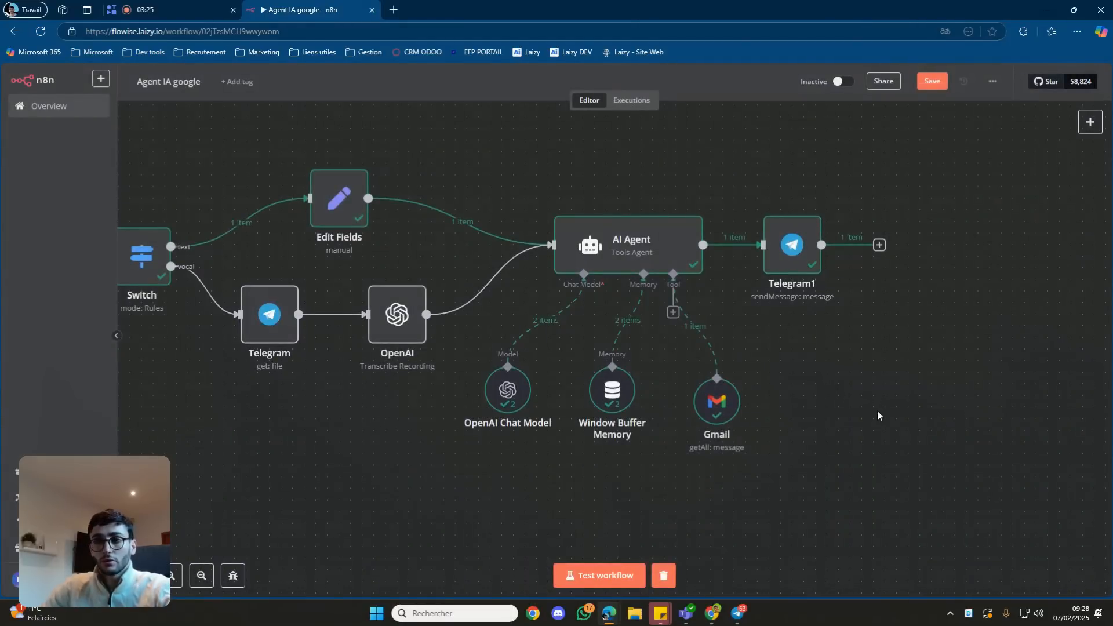
pyautogui.moveTo(878, 414); pyautogui.dragTo(818, 423)
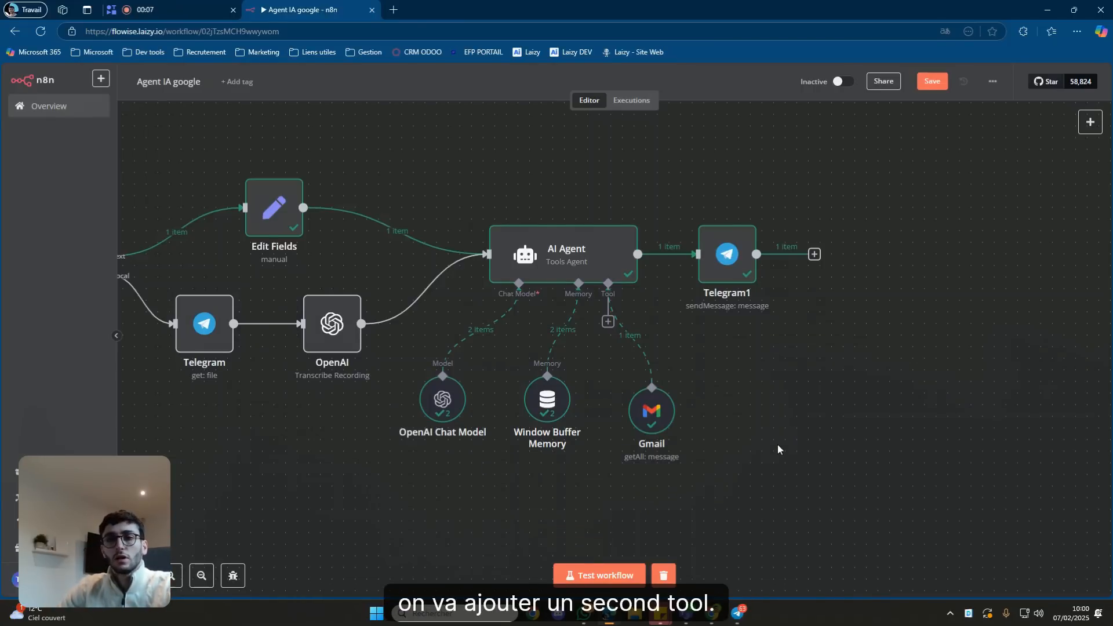
# Attach a new Gmail Tool to the agent named 'Gmail - send' and place it beside Gmail.
pyautogui.click(608, 322)
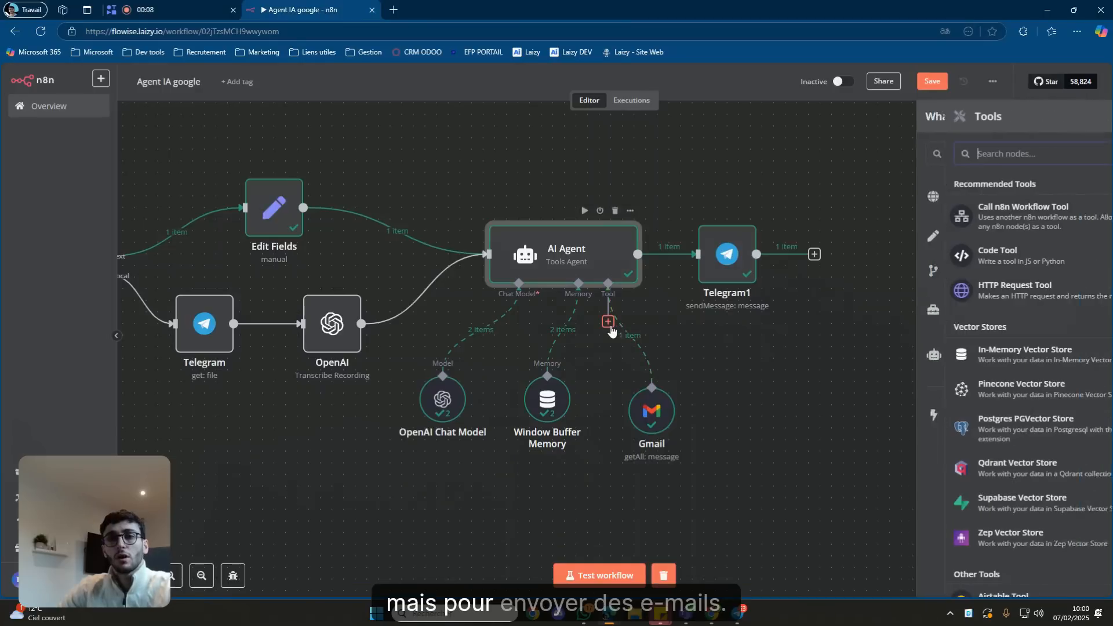
pyautogui.write('gm')
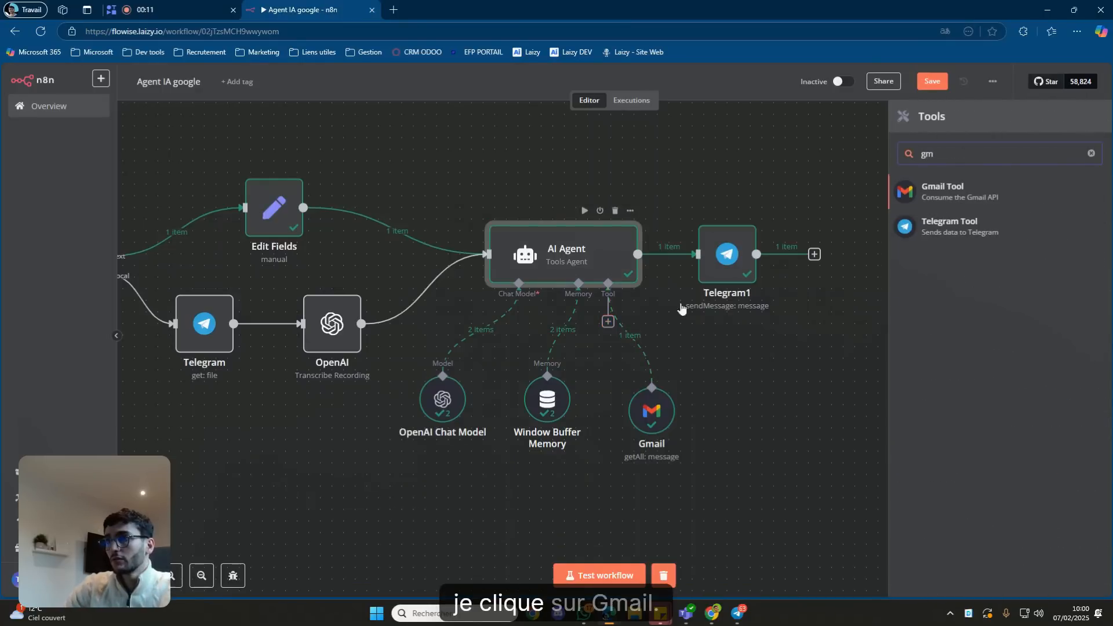
pyautogui.click(956, 186)
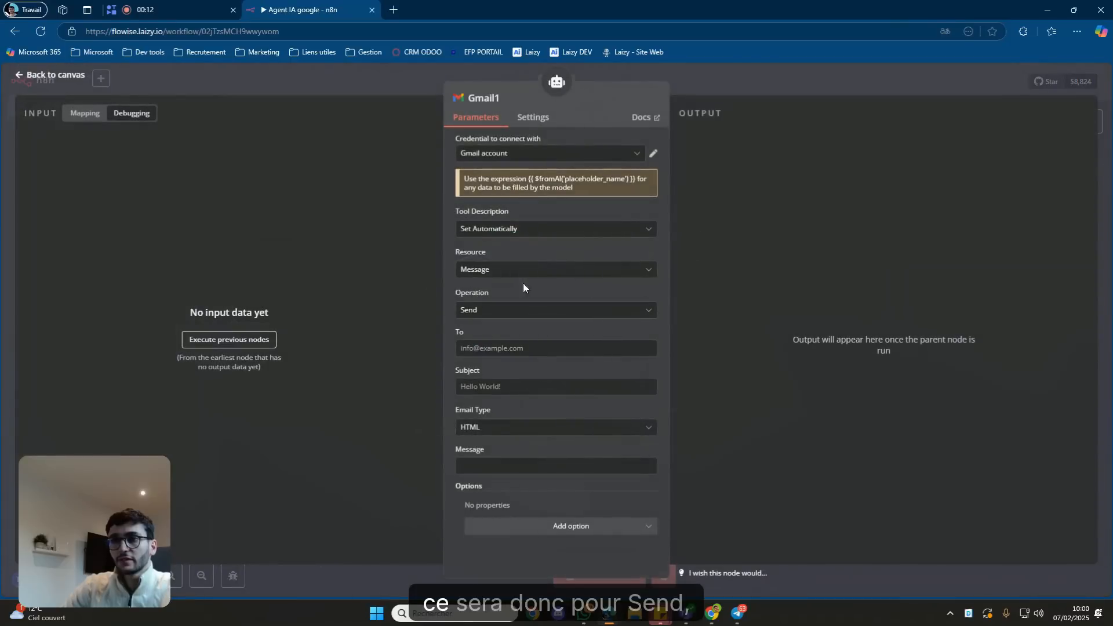
pyautogui.click(487, 97)
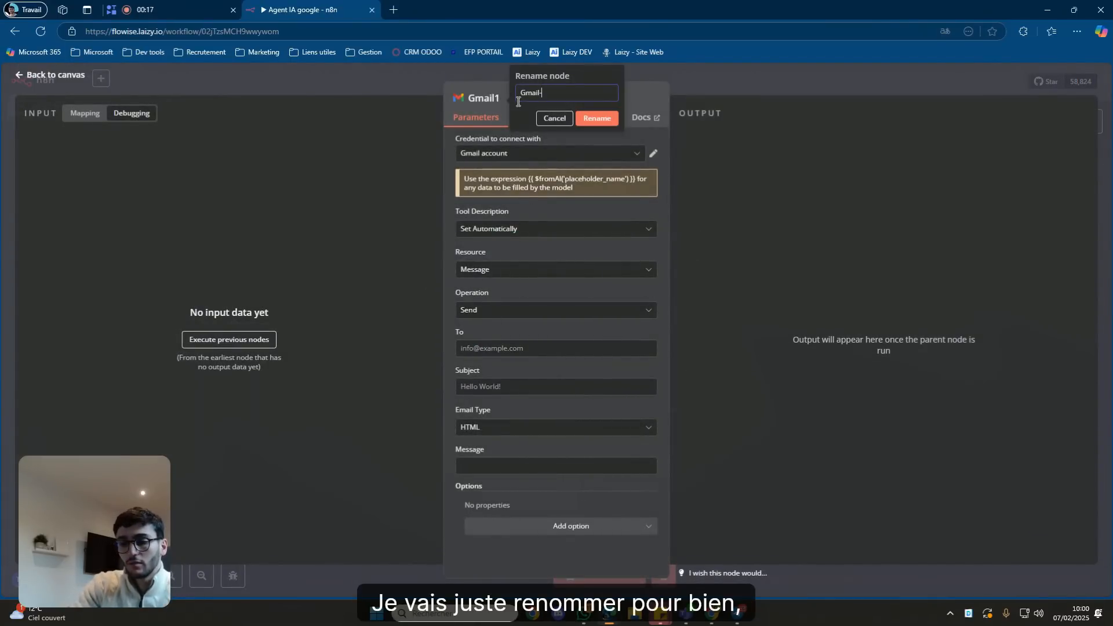
pyautogui.write('- se')
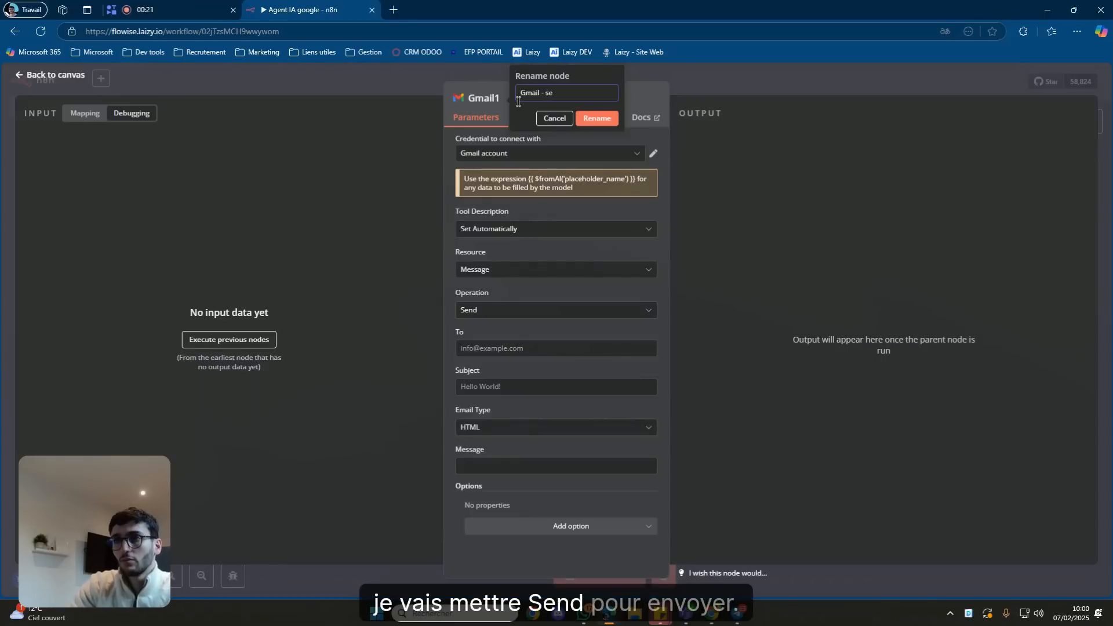
pyautogui.press('Return')
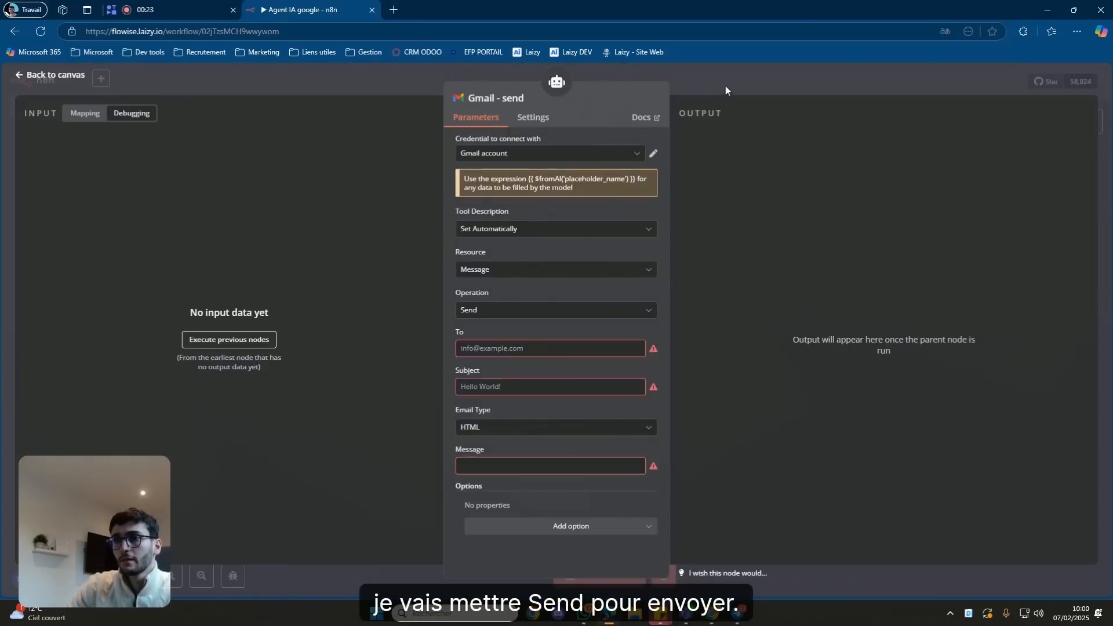
pyautogui.click(725, 86)
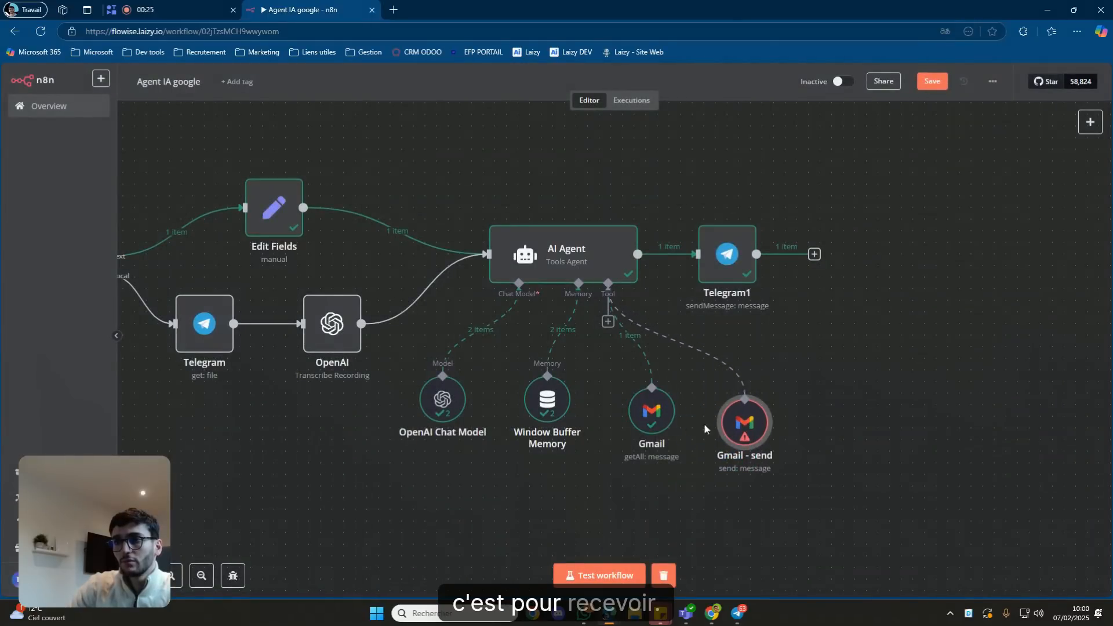
pyautogui.moveTo(743, 421); pyautogui.dragTo(731, 412)
# Rename the original Gmail tool to 'Gmail - get'.
pyautogui.doubleClick(657, 426)
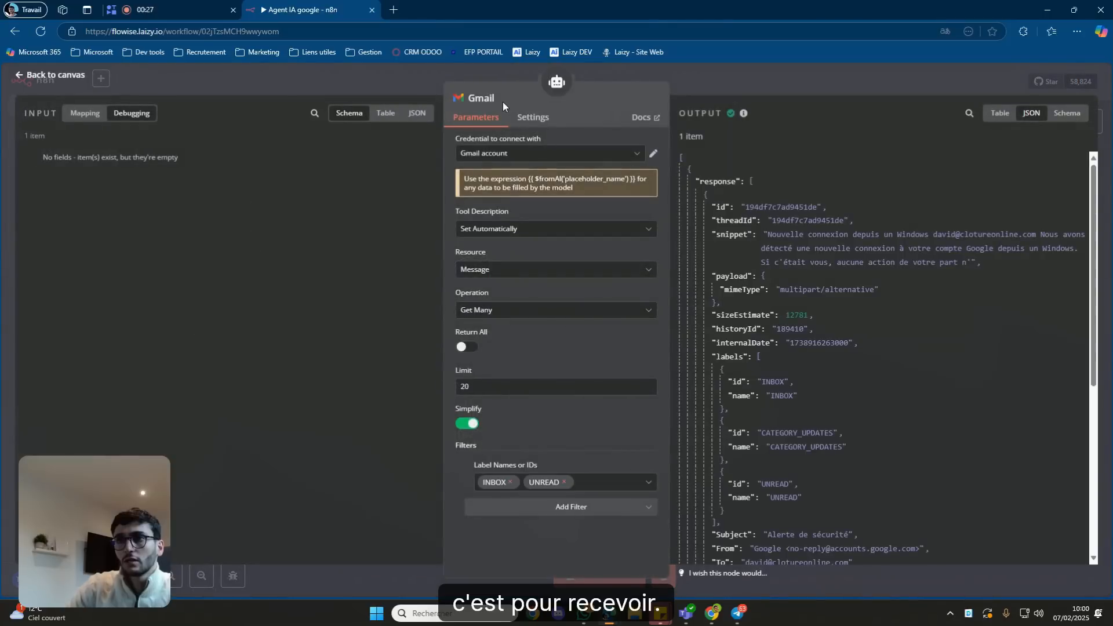
pyautogui.click(497, 99)
pyautogui.click(543, 93)
pyautogui.write('- ge')
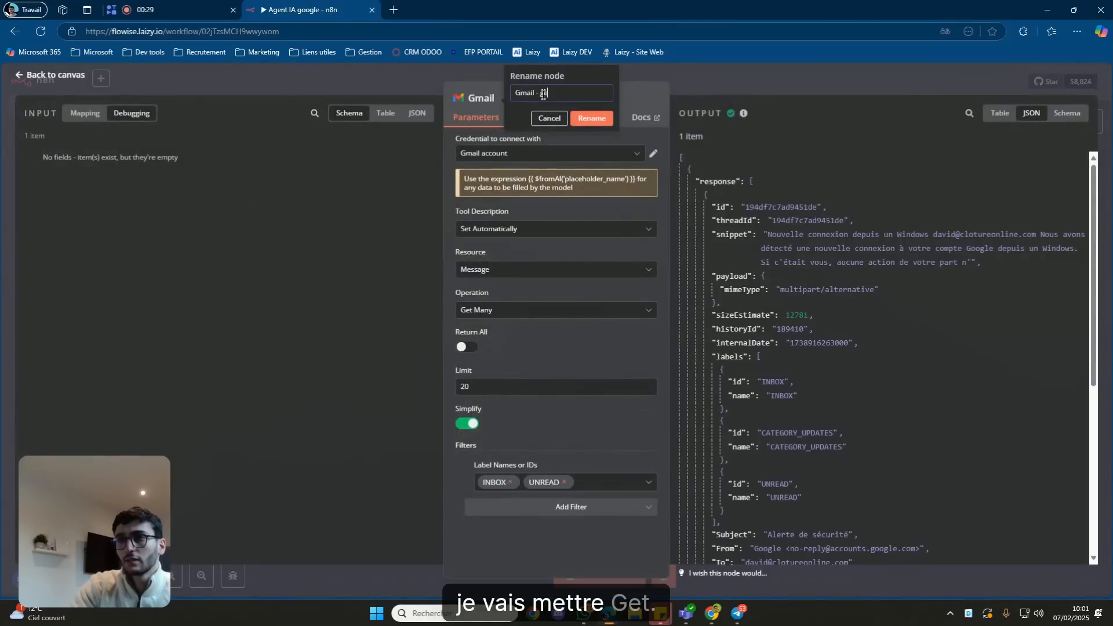
pyautogui.write('t')
pyautogui.click(603, 120)
pyautogui.click(721, 86)
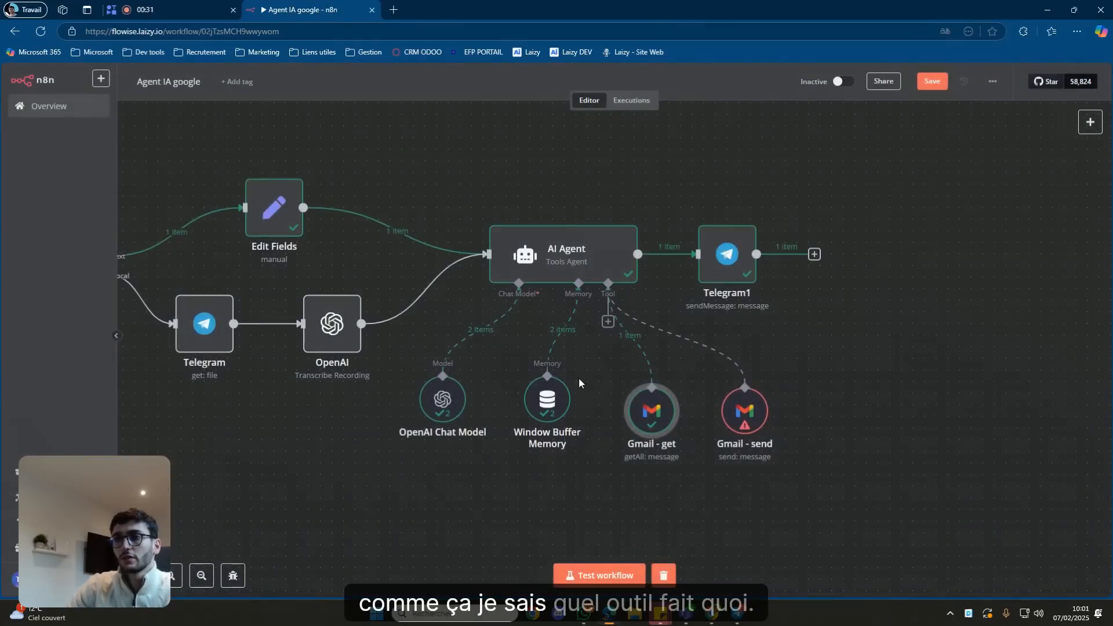
# Copy the {{ $fromAI('placeholder_name') }} hint and paste it into To, Subject and Message.
pyautogui.doubleClick(736, 416)
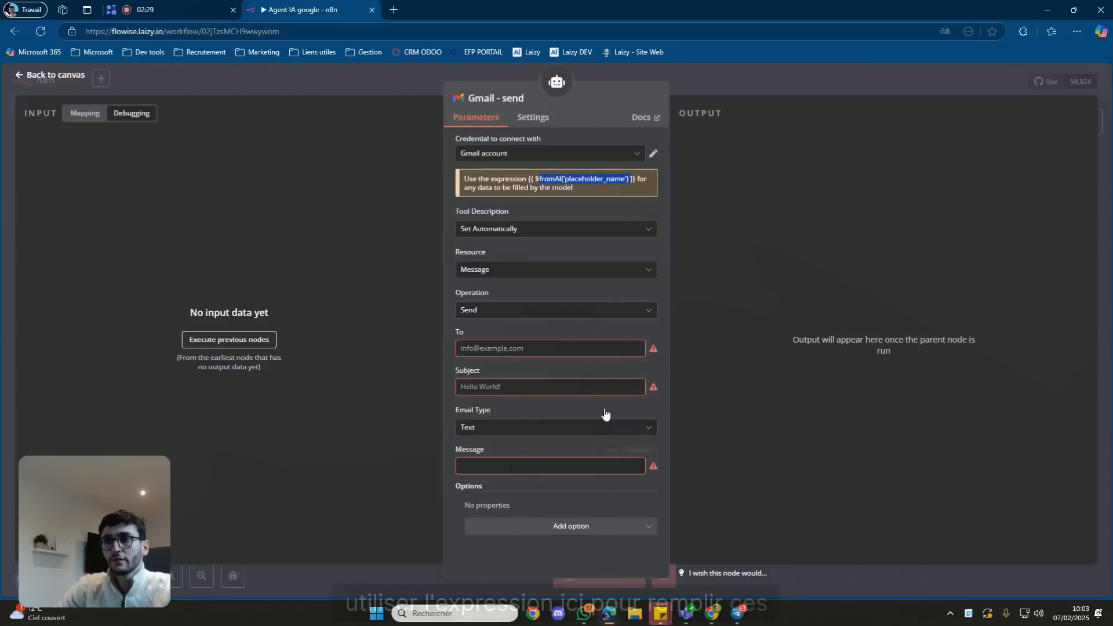
pyautogui.click(638, 182)
pyautogui.moveTo(637, 180); pyautogui.dragTo(534, 180)
pyautogui.hotkey('ctrl', 'c')
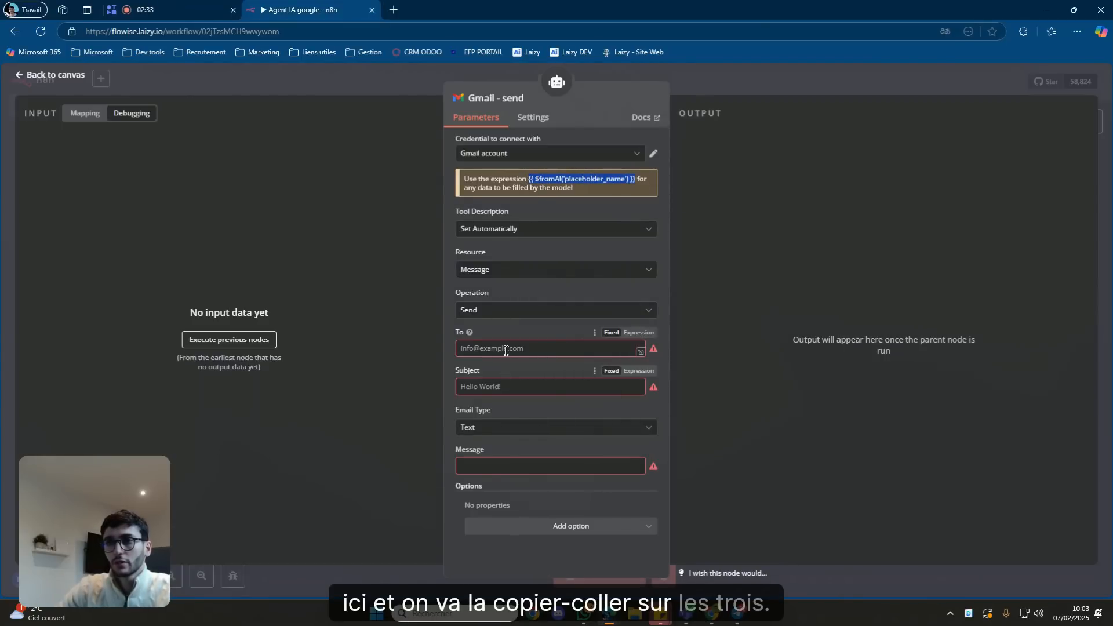
pyautogui.click(510, 348)
pyautogui.hotkey('ctrl', 'v')
pyautogui.click(496, 386)
pyautogui.hotkey('ctrl', 'v')
pyautogui.click(487, 471)
pyautogui.hotkey('ctrl', 'v')
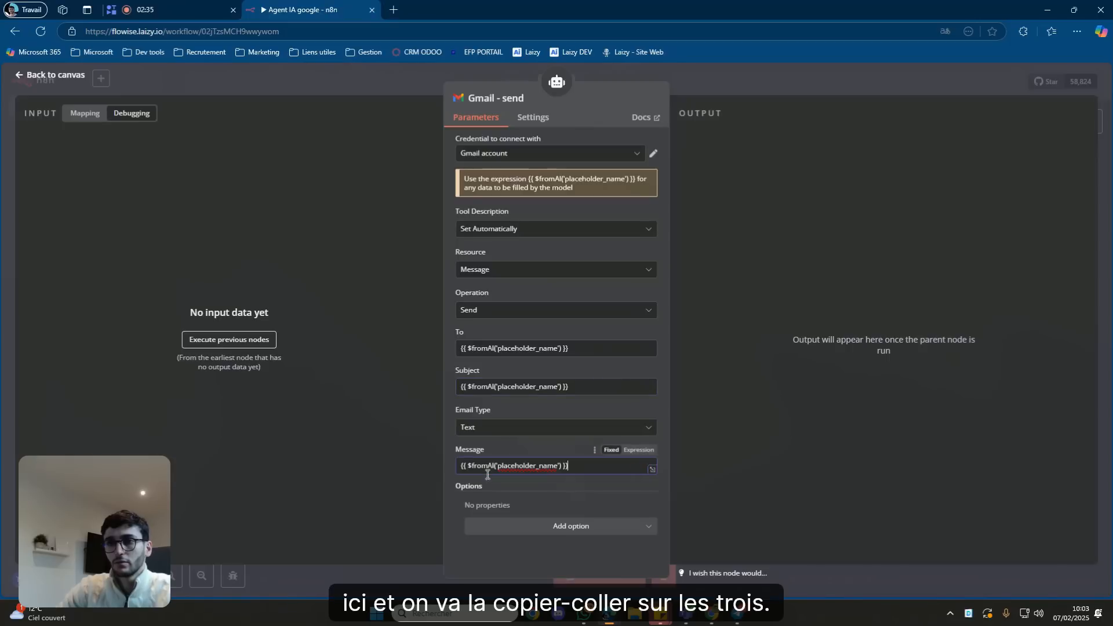
# Switch the To, Subject and Message fields to Expression mode.
pyautogui.click(637, 335)
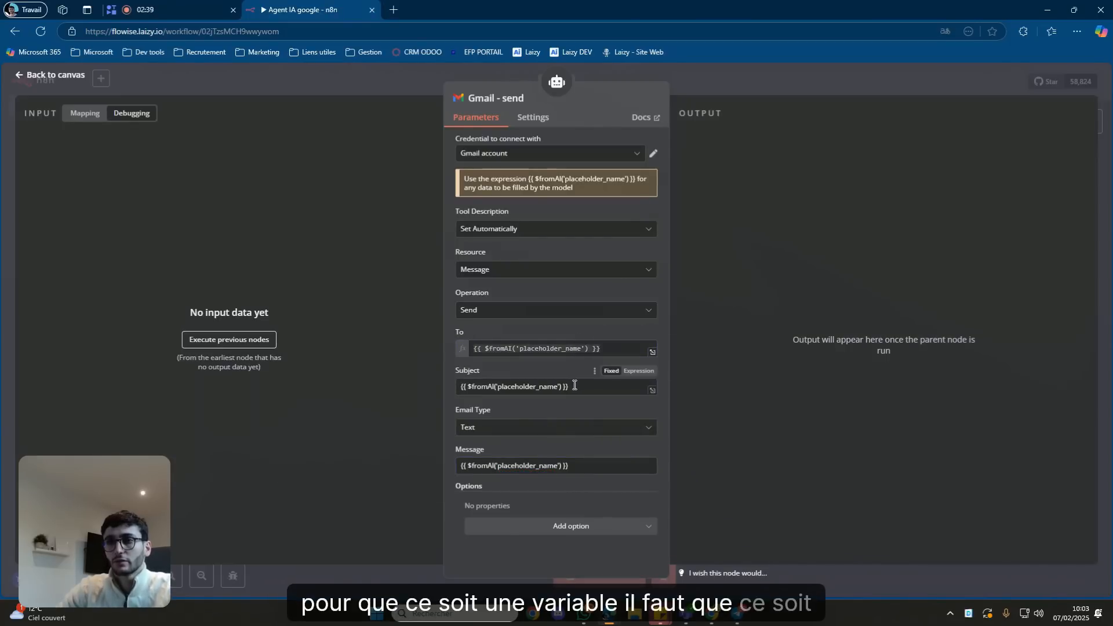
pyautogui.click(637, 371)
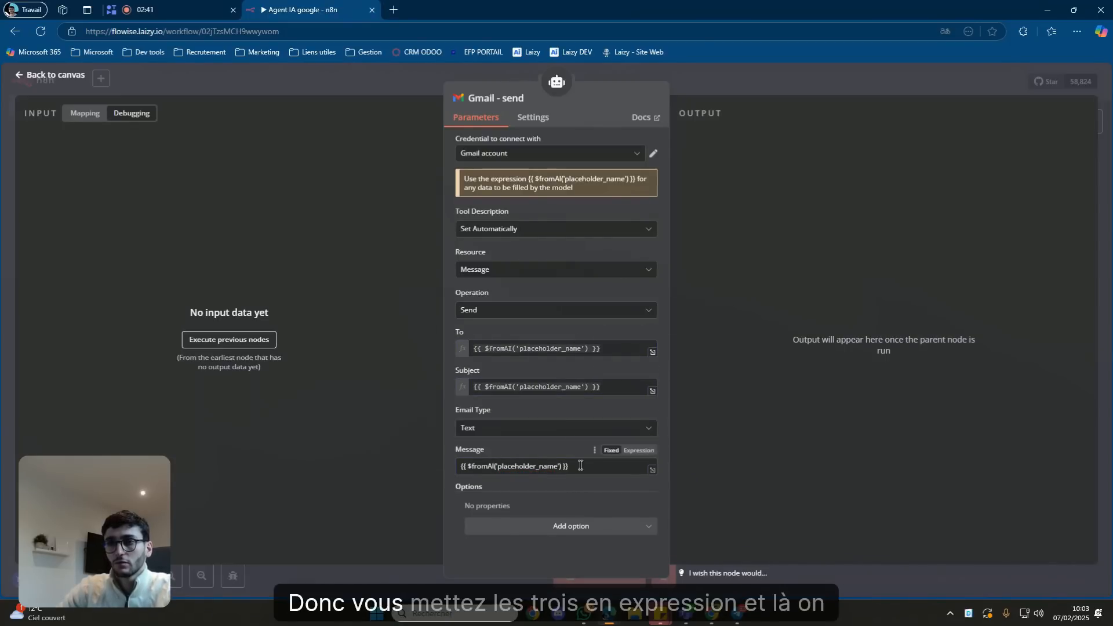
pyautogui.click(638, 450)
pyautogui.click(534, 351)
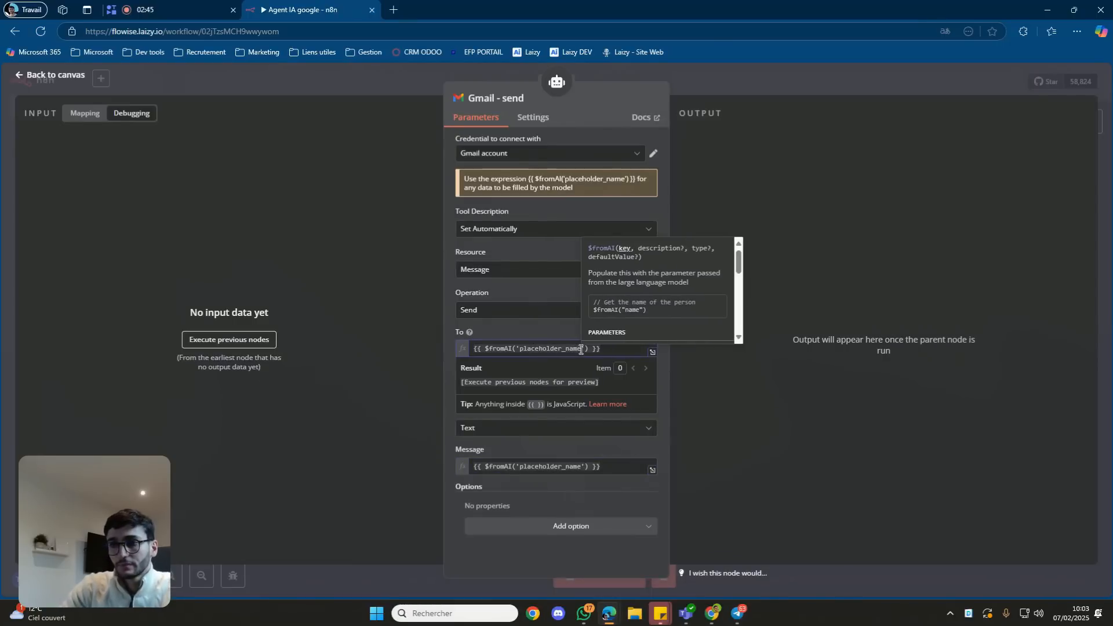
# Change the To expression to $fromAI("to", "adresse mail du destinataire") and select it for reuse.
pyautogui.press('BackSpace')
pyautogui.press('BackSpace')
pyautogui.press('BackSpace')
pyautogui.press('BackSpace')
pyautogui.press('BackSpace')
pyautogui.press('BackSpace')
pyautogui.press('BackSpace')
pyautogui.press('BackSpace')
pyautogui.press('BackSpace')
pyautogui.press('BackSpace')
pyautogui.press('BackSpace')
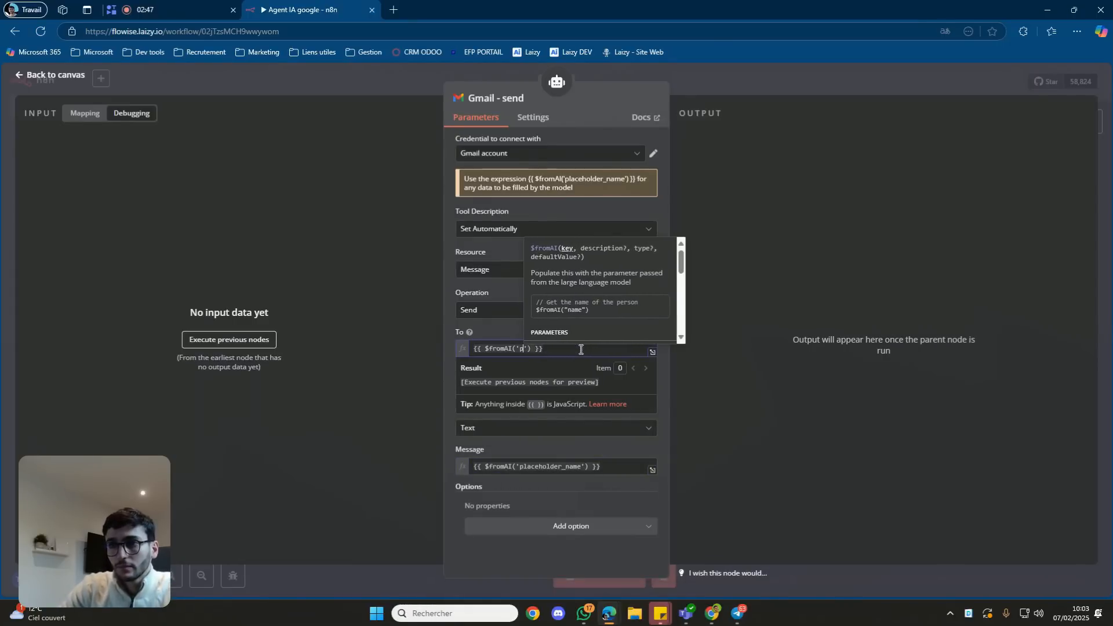
pyautogui.press('BackSpace')
pyautogui.press('BackSpace')
pyautogui.press('BackSpace')
pyautogui.write("'")
pyautogui.write('to')
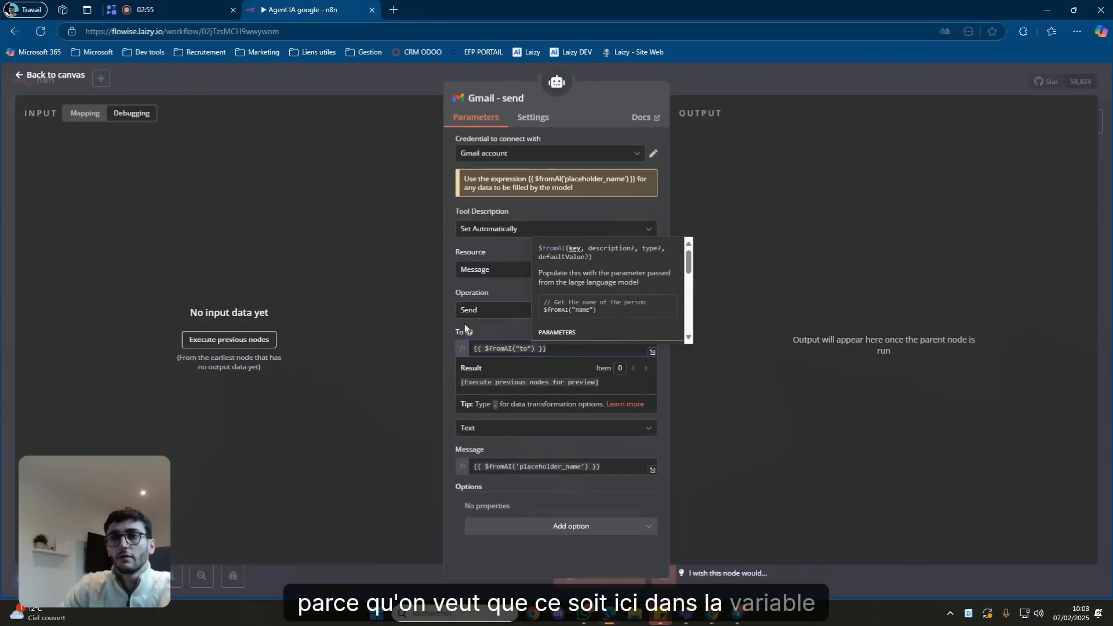
pyautogui.write(', ')
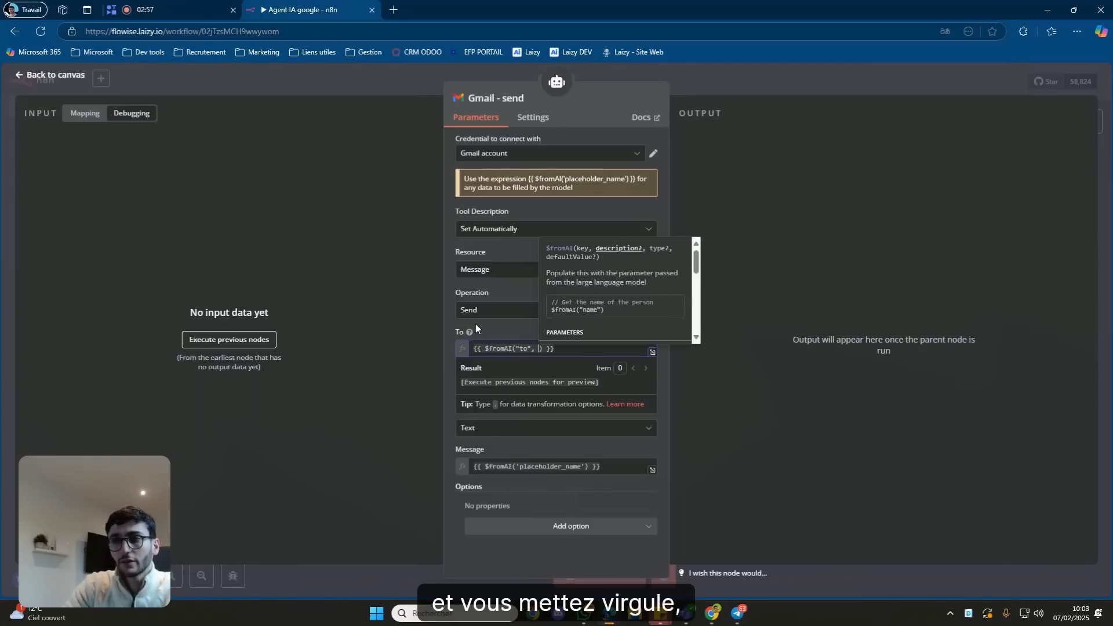
pyautogui.write('"')
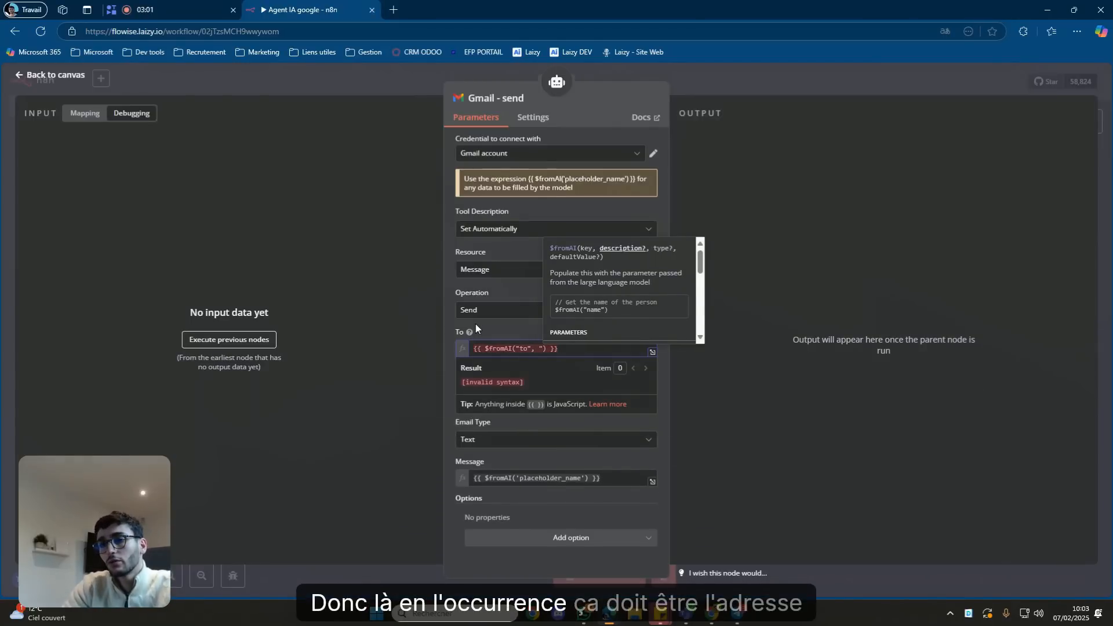
pyautogui.write('adresse mail ')
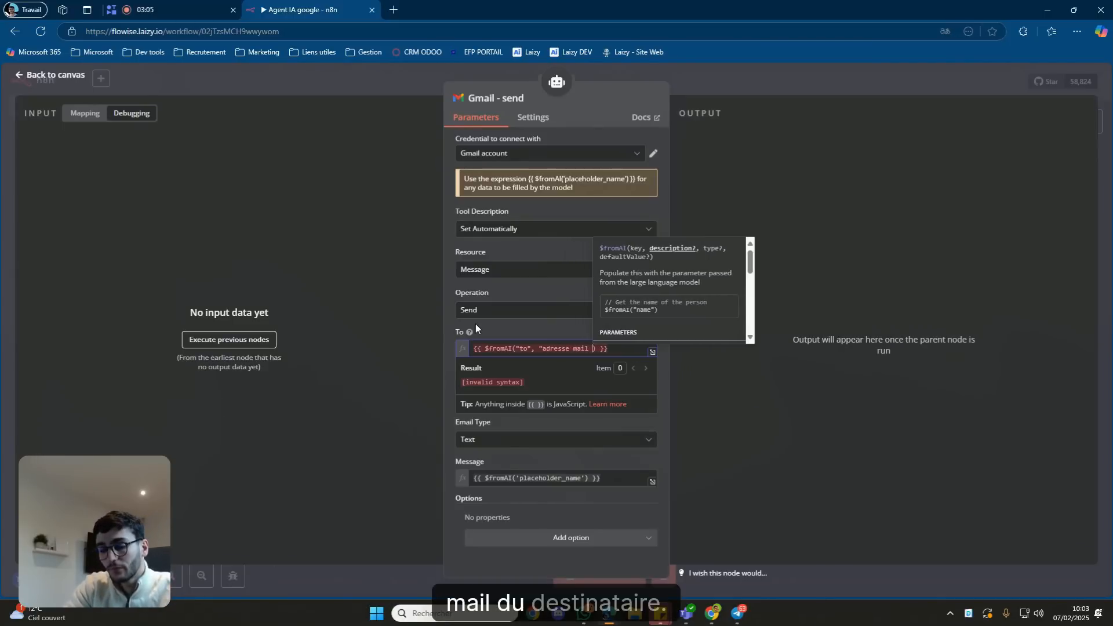
pyautogui.write('du dest')
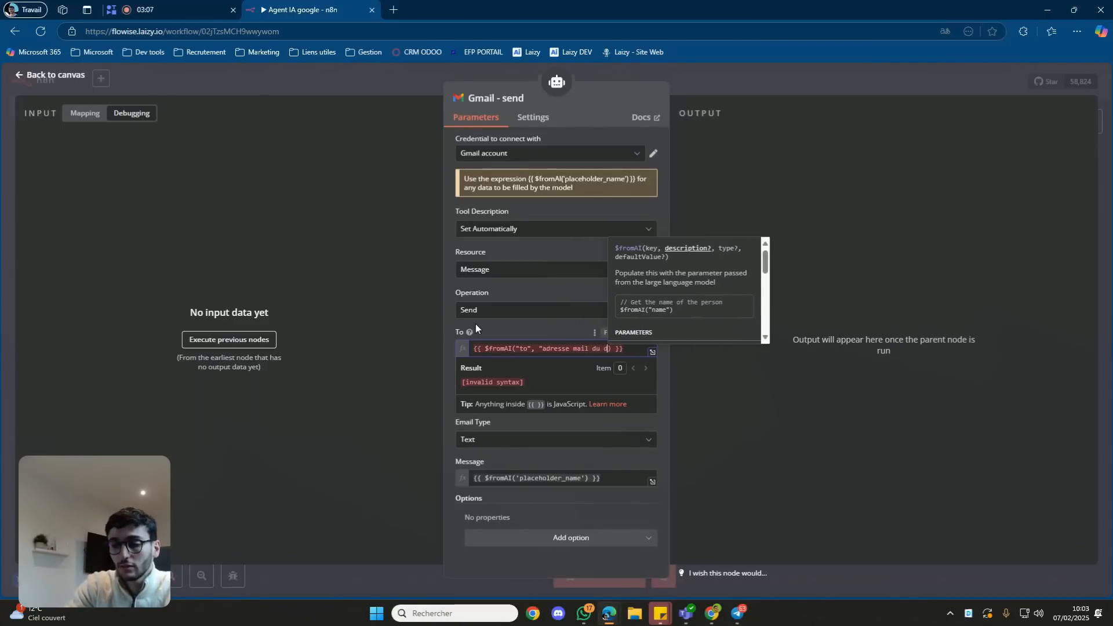
pyautogui.write('inataire')
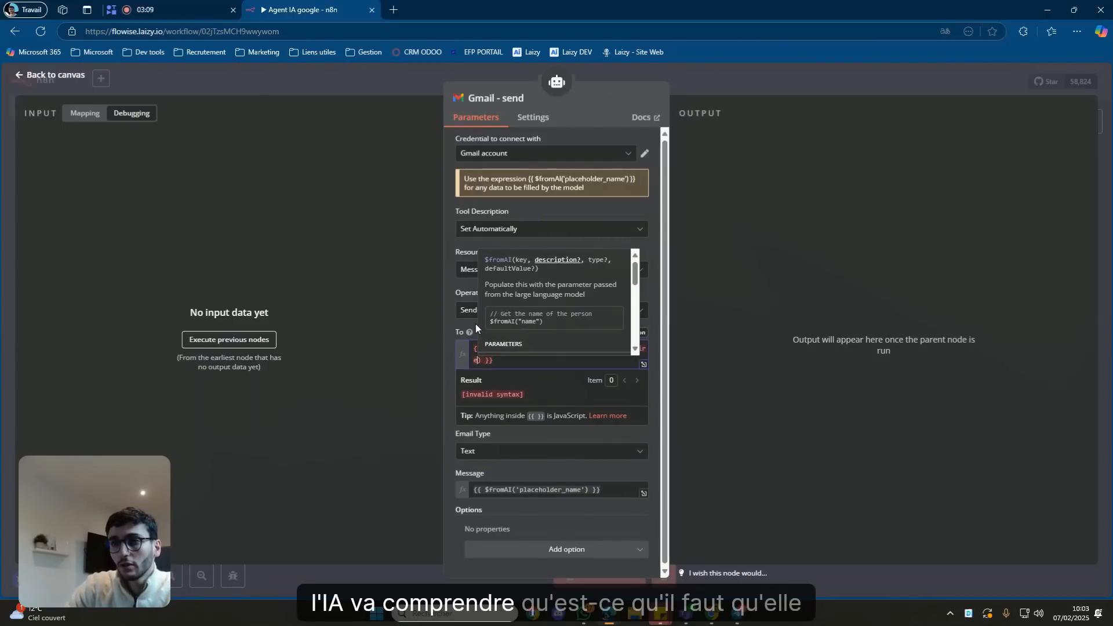
pyautogui.write('"')
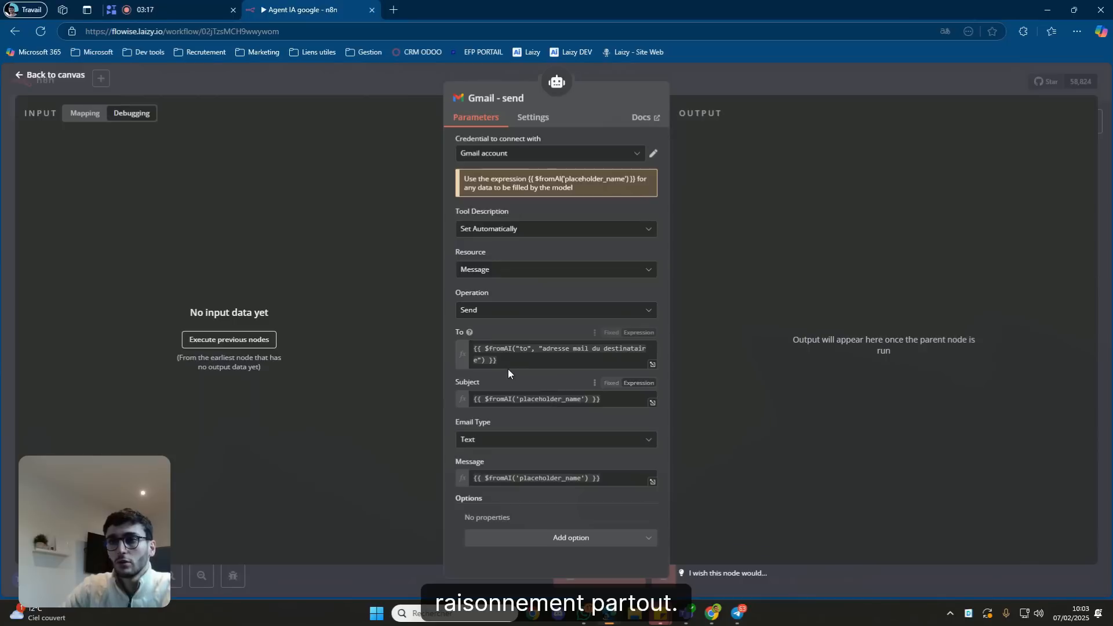
pyautogui.moveTo(508, 368); pyautogui.dragTo(458, 342)
pyautogui.hotkey('ctrl', 'c')
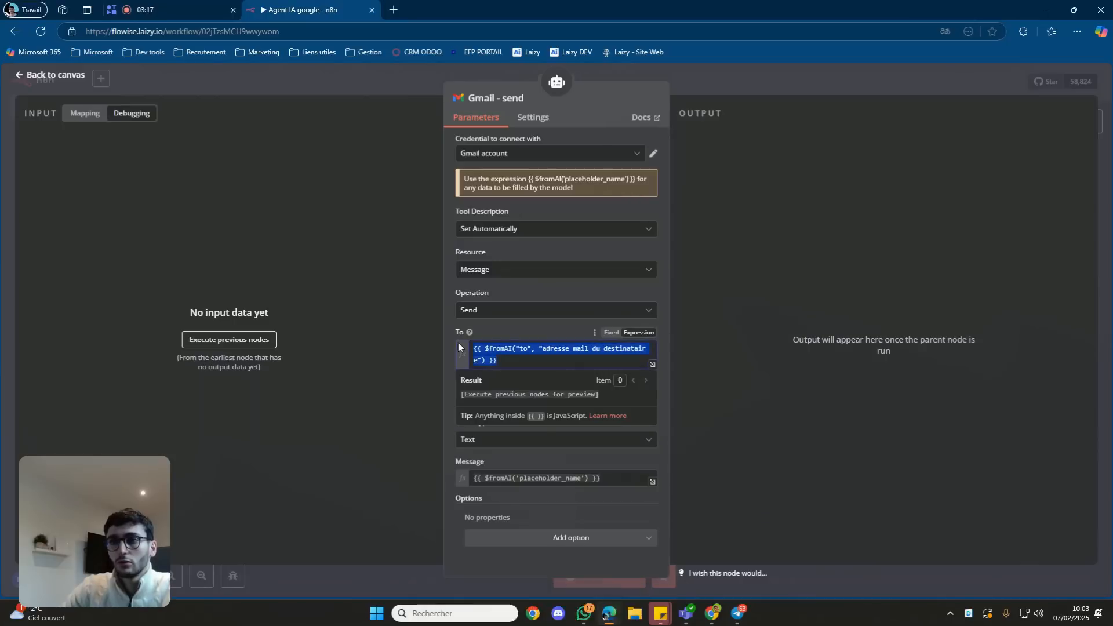
pyautogui.click(447, 405)
# Replace the Subject and Message placeholders with a copy of the To expression.
pyautogui.click(493, 396)
pyautogui.hotkey('ctrl', 'a')
pyautogui.hotkey('ctrl', 'v')
pyautogui.moveTo(440, 397); pyautogui.dragTo(438, 398)
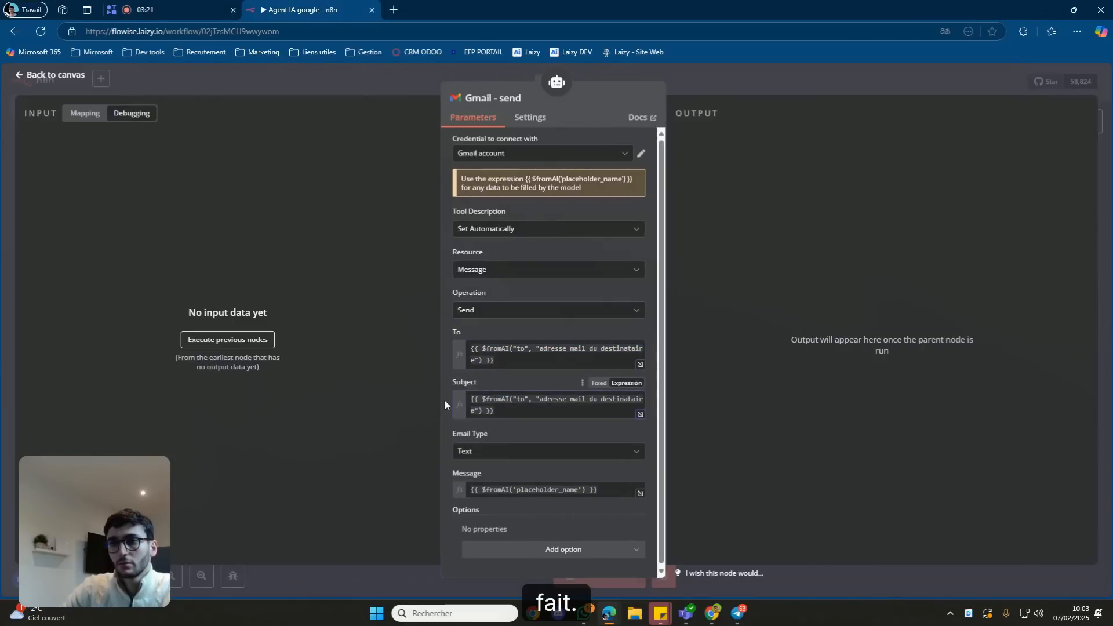
pyautogui.click(489, 490)
pyautogui.hotkey('ctrl', 'a')
pyautogui.hotkey('ctrl', 'v')
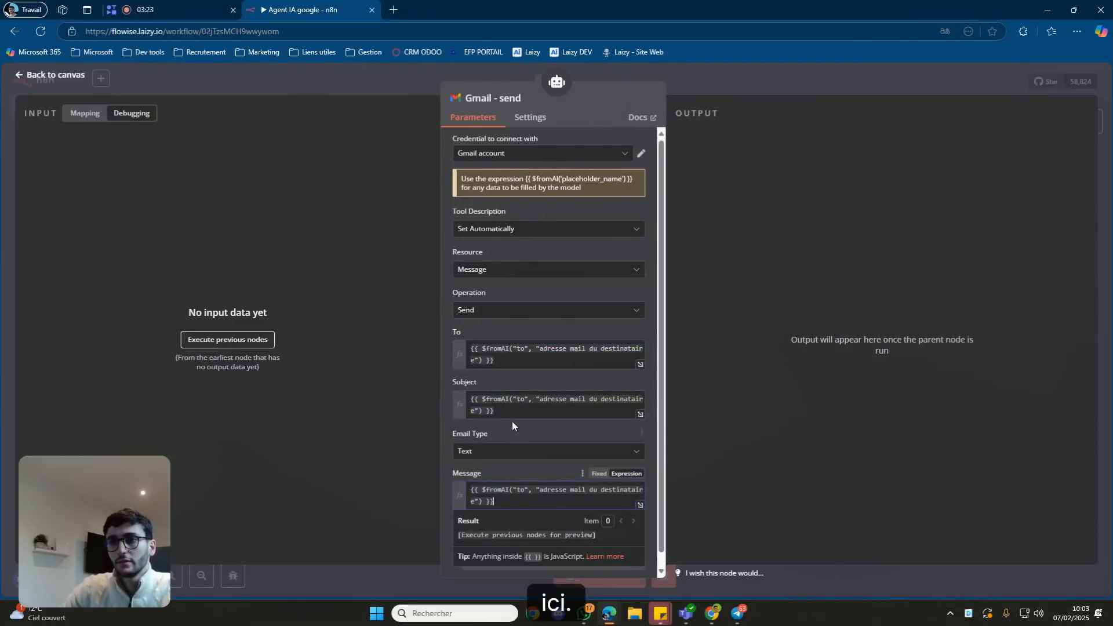
# Change the Subject key to "subject" with the description "un objet clair et simple".
pyautogui.click(524, 399)
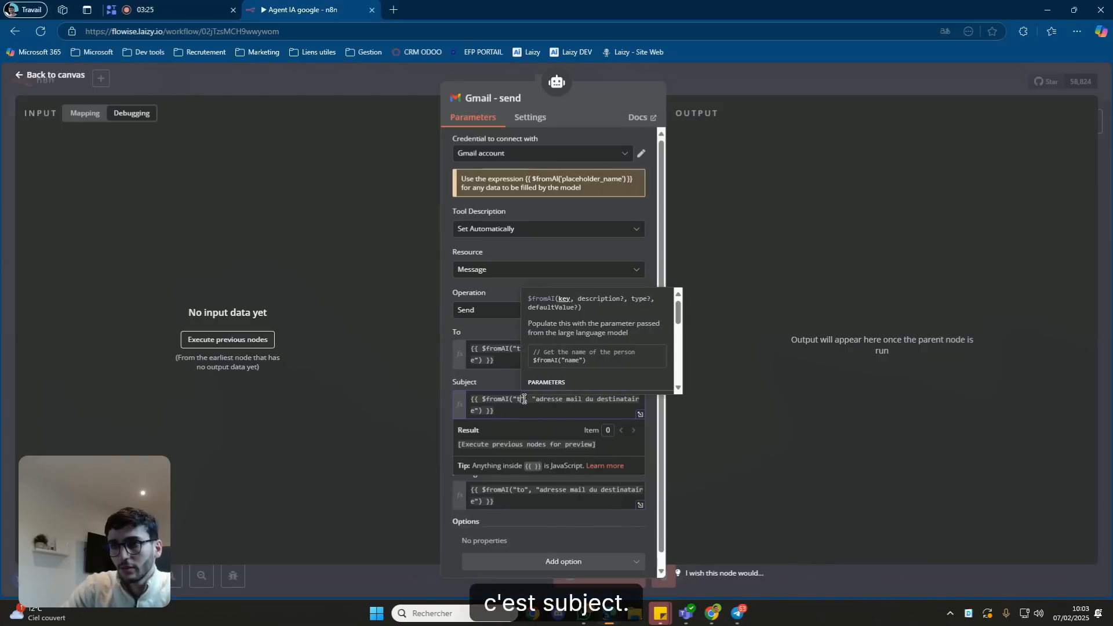
pyautogui.press('BackSpace')
pyautogui.write('subject')
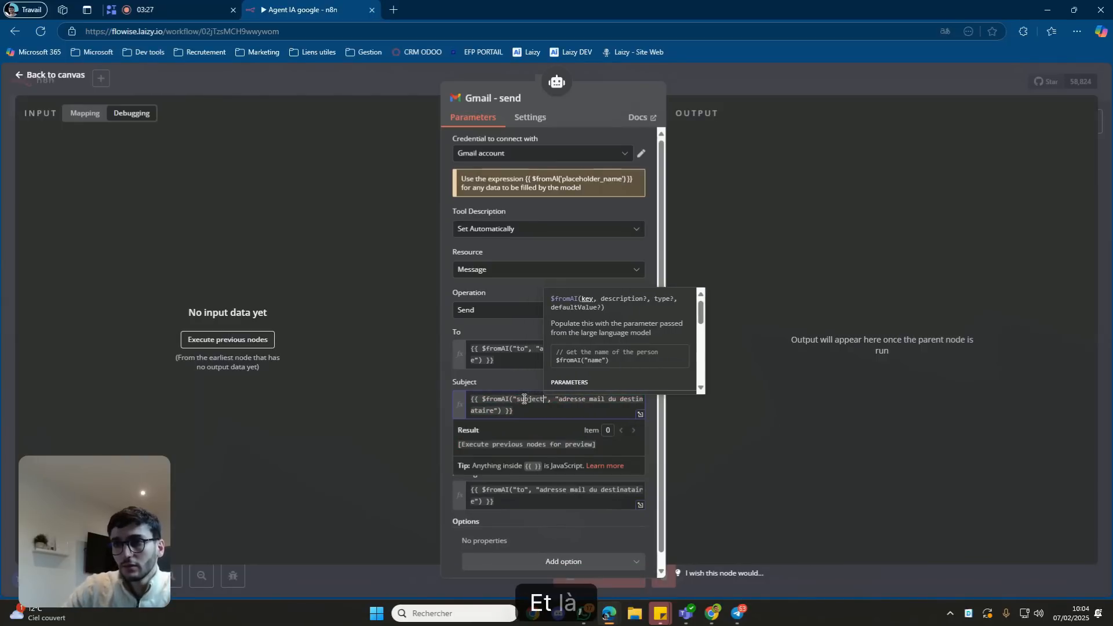
pyautogui.moveTo(559, 399); pyautogui.dragTo(650, 412)
pyautogui.moveTo(510, 413); pyautogui.dragTo(493, 414)
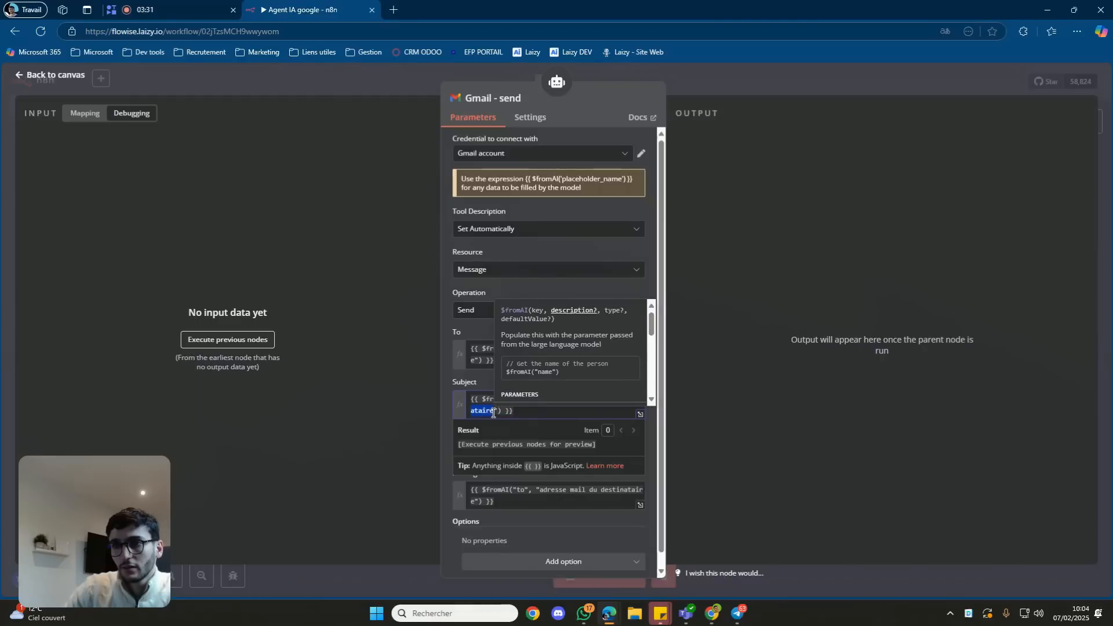
pyautogui.press('BackSpace')
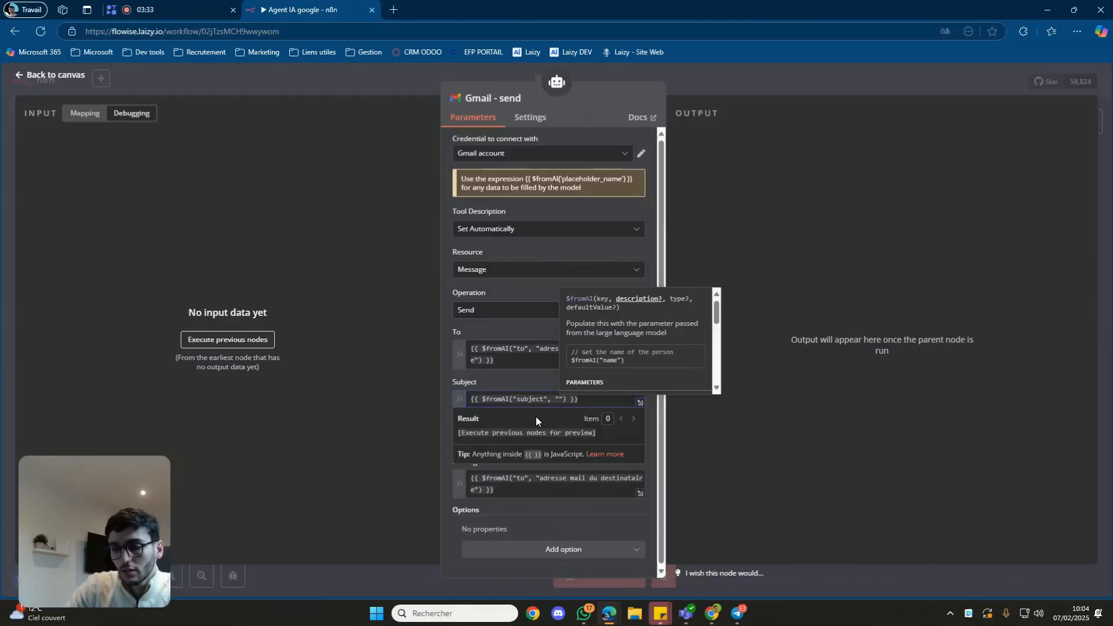
pyautogui.write('un ob')
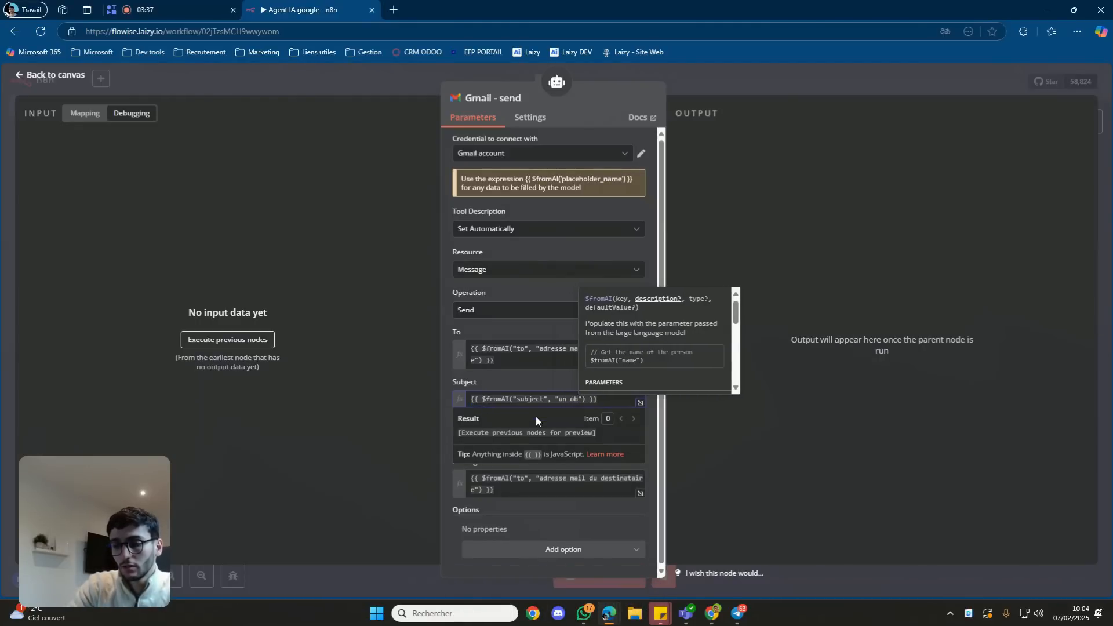
pyautogui.write('jet clair et simple')
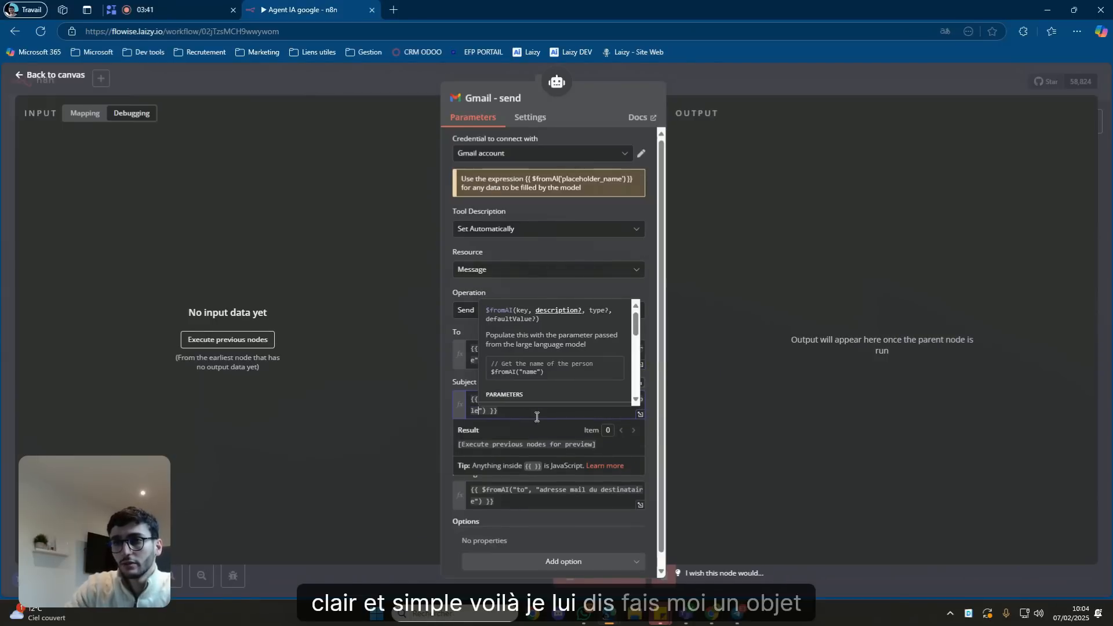
# Expand the Subject description to "un objet pour un mail clair et simple".
pyautogui.click(536, 417)
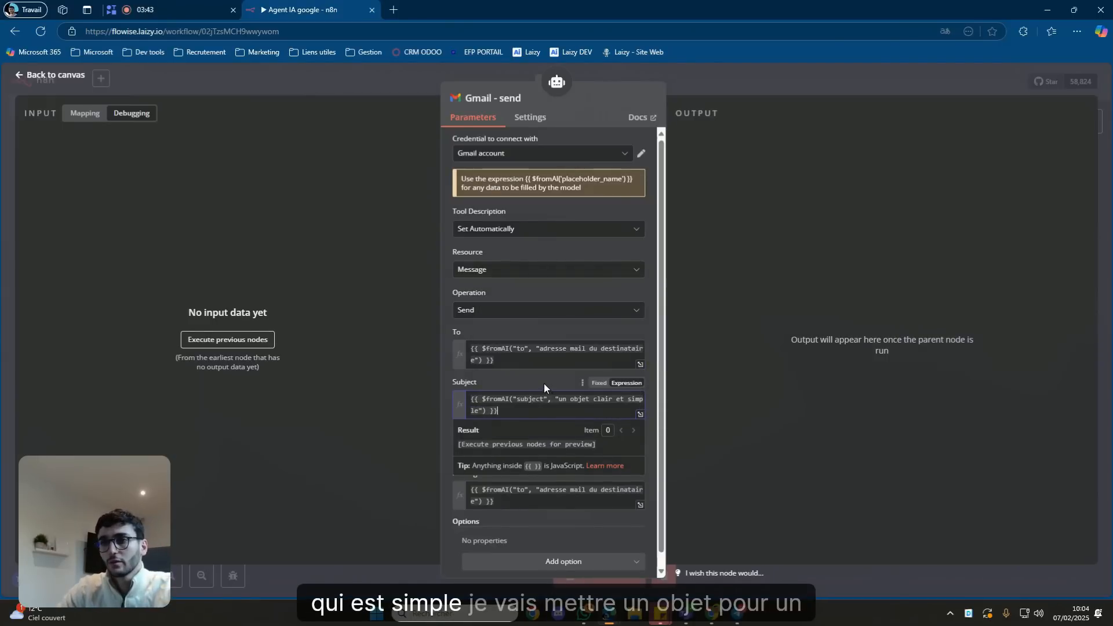
pyautogui.click(447, 450)
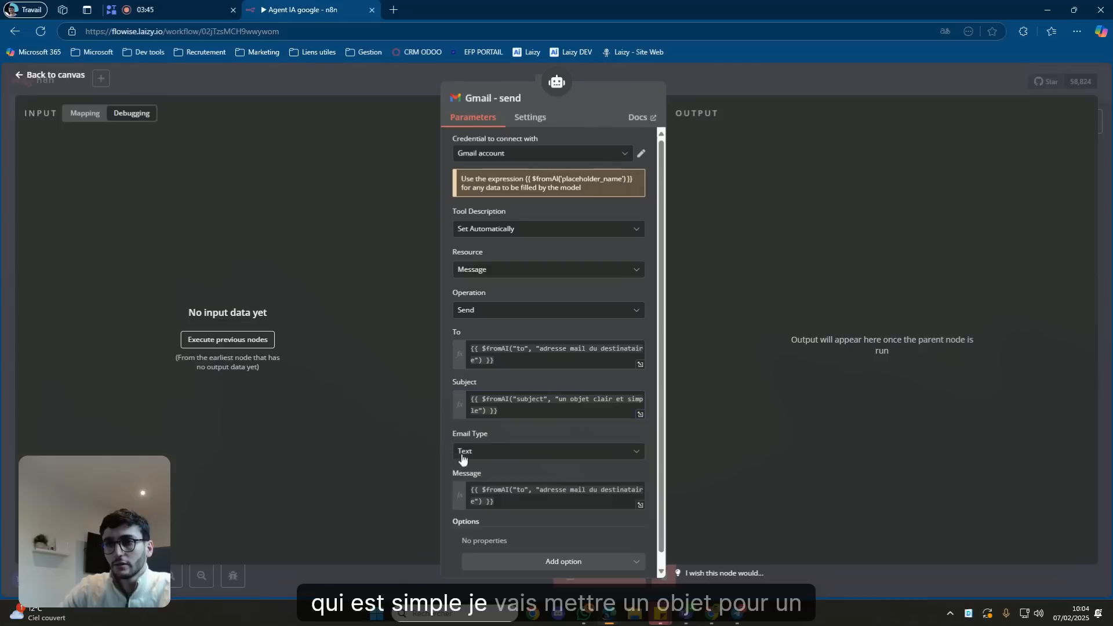
pyautogui.click(594, 401)
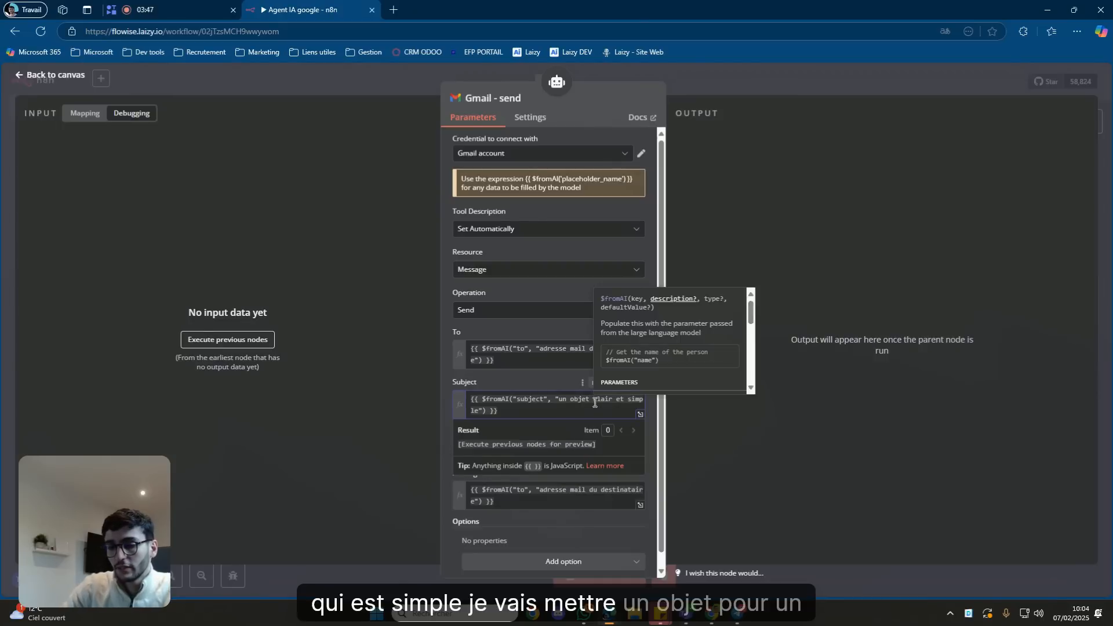
pyautogui.write('pour un mai')
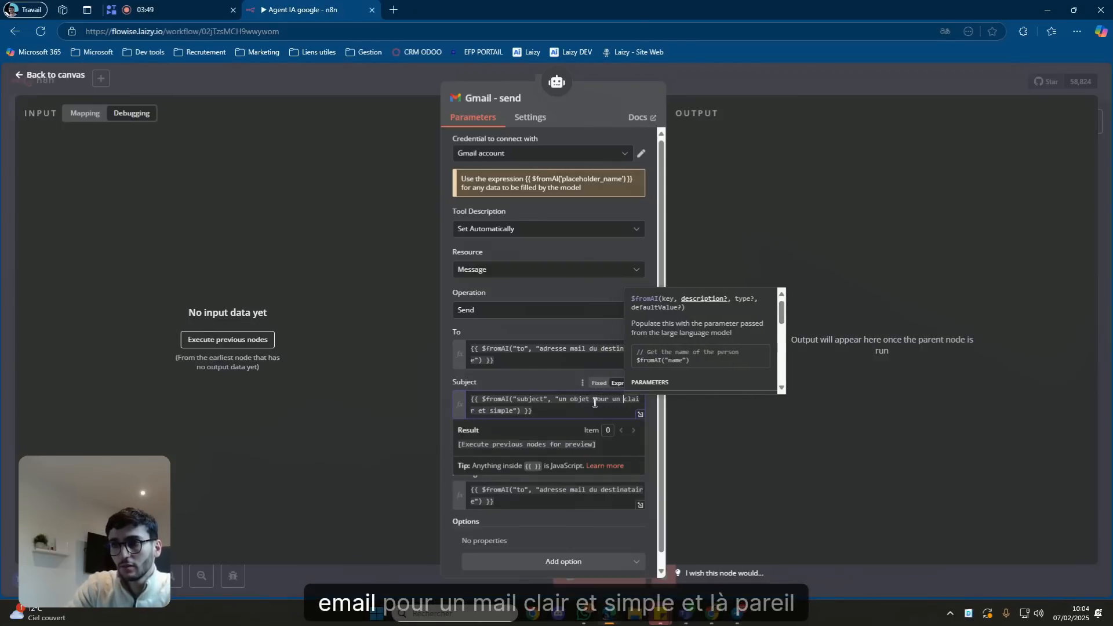
pyautogui.write('l')
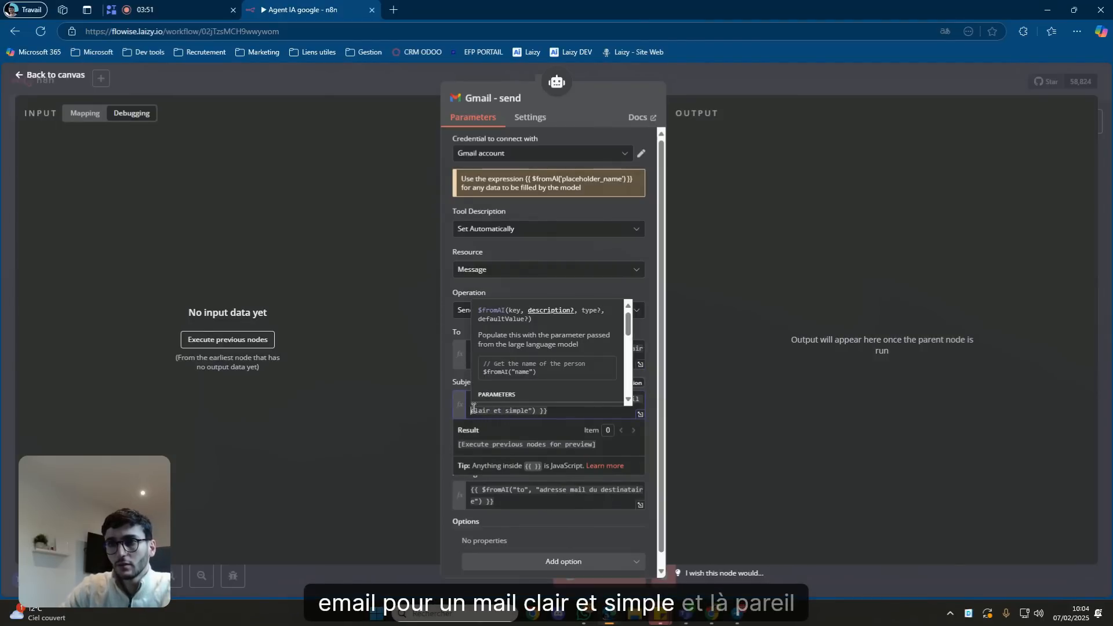
pyautogui.click(444, 408)
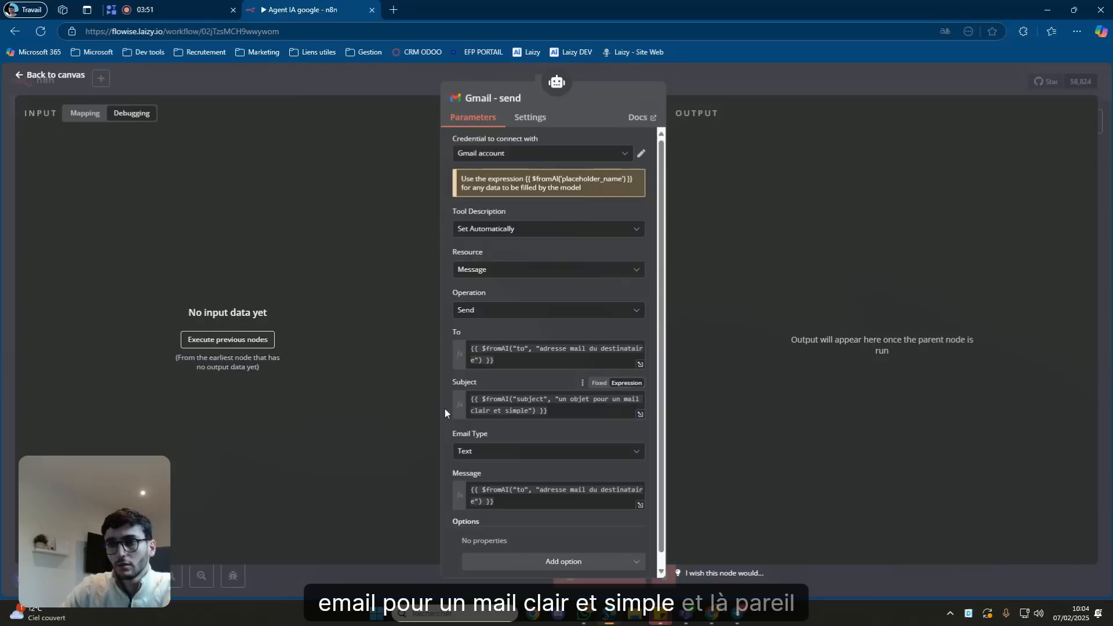
pyautogui.click(527, 491)
# Change the Message expression's key from "to" to "message".
pyautogui.press('BackSpace')
pyautogui.press('BackSpace')
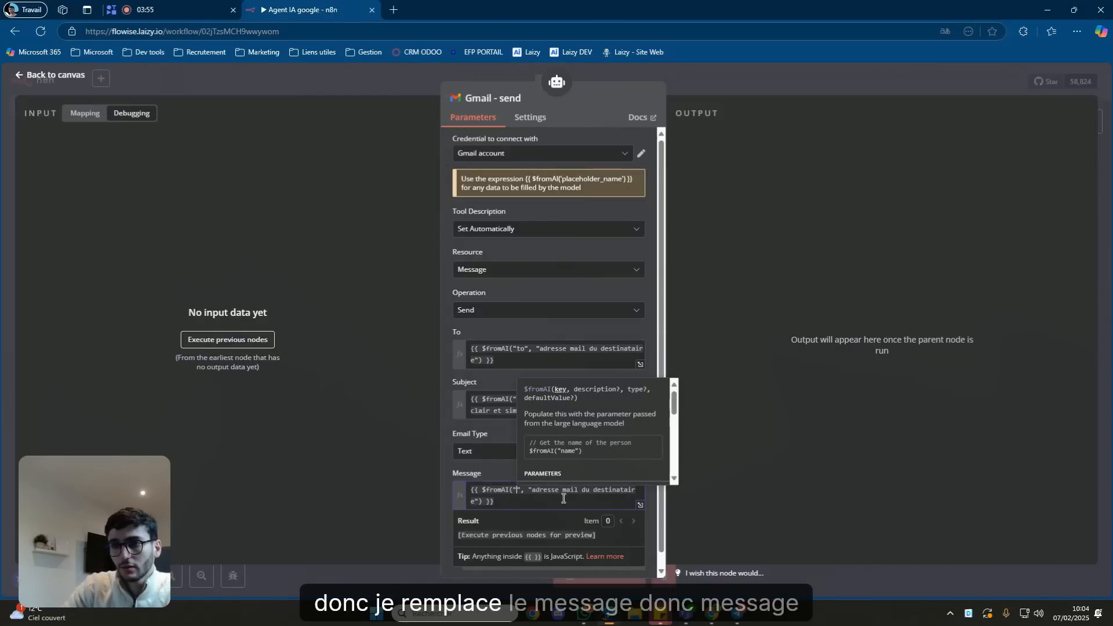
pyautogui.write('message')
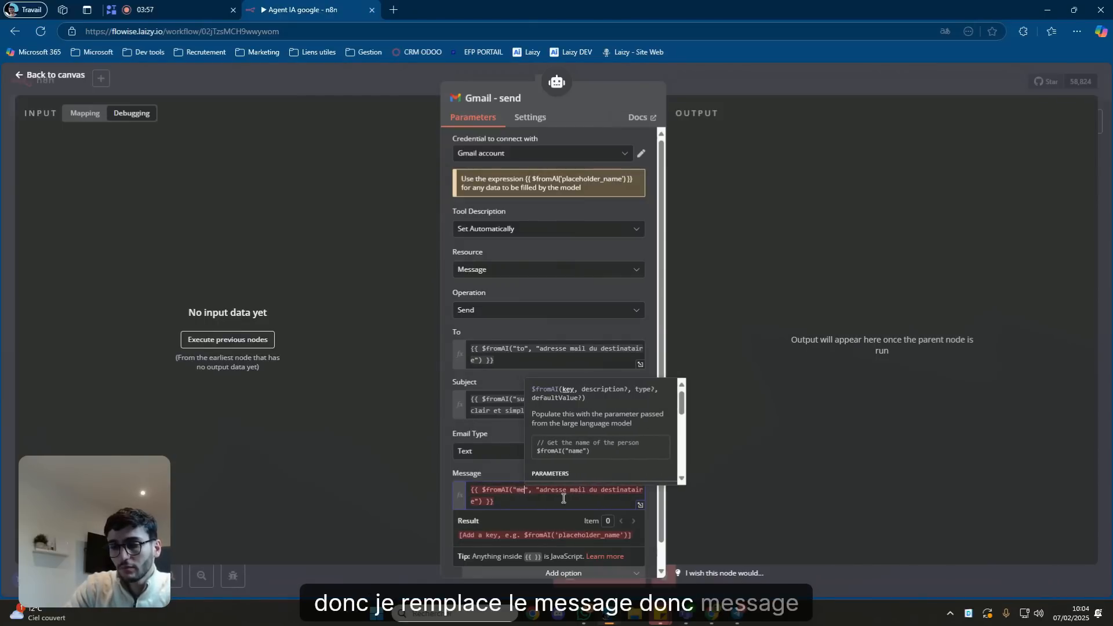
pyautogui.click(515, 479)
# Replace the Message description with "le message que l'on veut envoyer".
pyautogui.moveTo(562, 490); pyautogui.dragTo(586, 502)
pyautogui.click(497, 506)
pyautogui.click(494, 504)
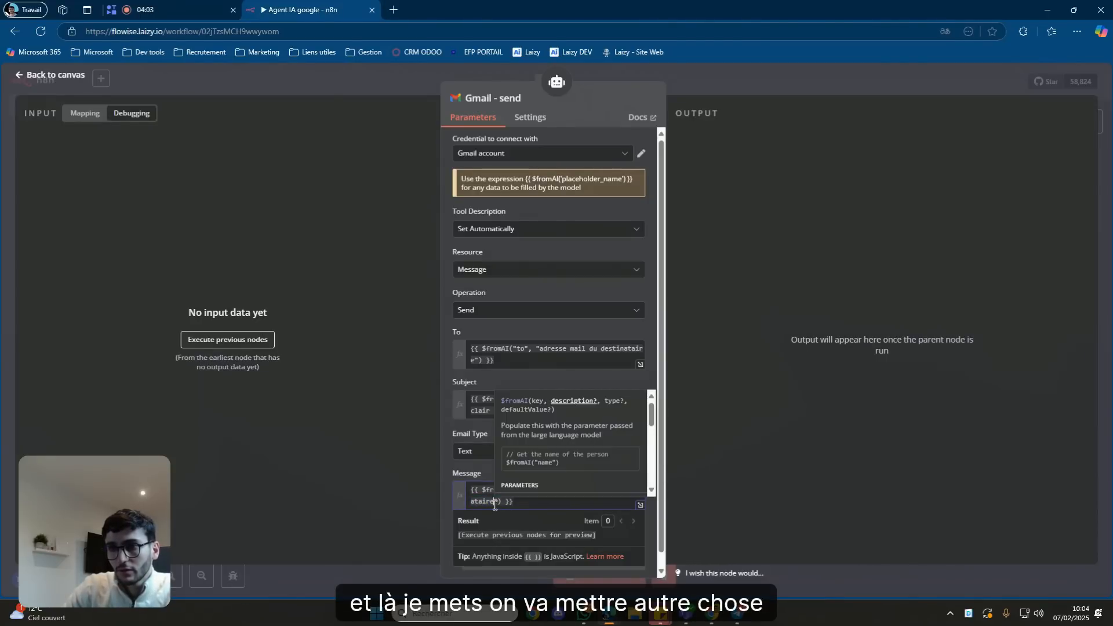
pyautogui.press('BackSpace')
pyautogui.press('BackSpace')
pyautogui.press('BackSpace')
pyautogui.press('BackSpace')
pyautogui.press('BackSpace')
pyautogui.press('BackSpace')
pyautogui.press('BackSpace')
pyautogui.press('BackSpace')
pyautogui.press('BackSpace')
pyautogui.press('BackSpace')
pyautogui.press('BackSpace')
pyautogui.press('BackSpace')
pyautogui.press('BackSpace')
pyautogui.press('BackSpace')
pyautogui.press('BackSpace')
pyautogui.press('BackSpace')
pyautogui.press('BackSpace')
pyautogui.press('BackSpace')
pyautogui.press('BackSpace')
pyautogui.press('BackSpace')
pyautogui.press('BackSpace')
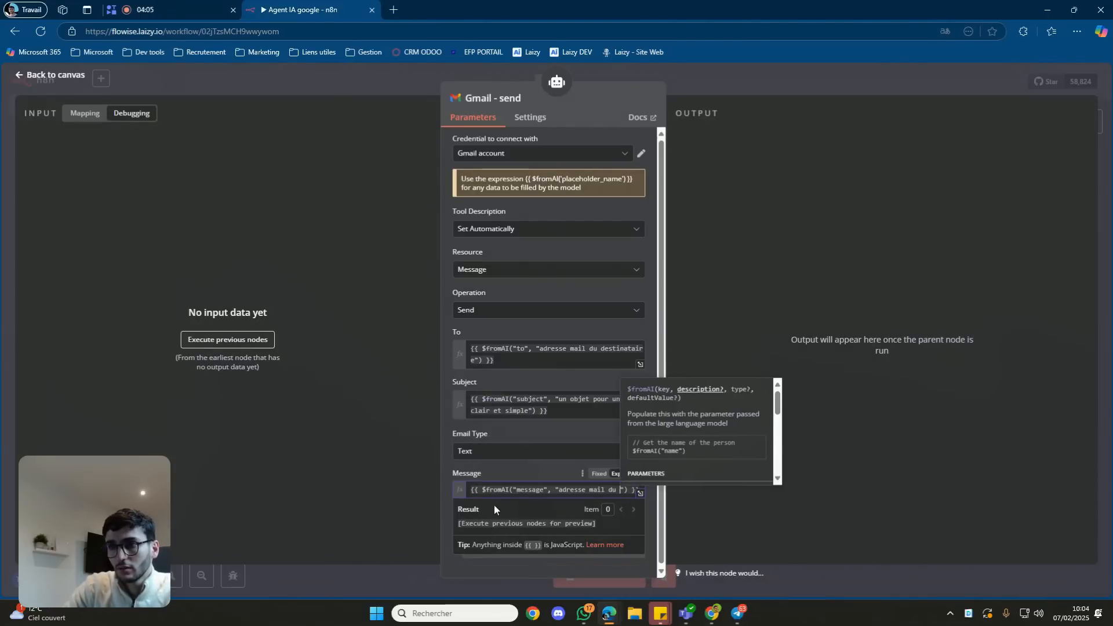
pyautogui.press('BackSpace')
pyautogui.press('BackSpace')
pyautogui.press('BackSpace')
pyautogui.press('BackSpace')
pyautogui.press('BackSpace')
pyautogui.press('BackSpace')
pyautogui.write('le c')
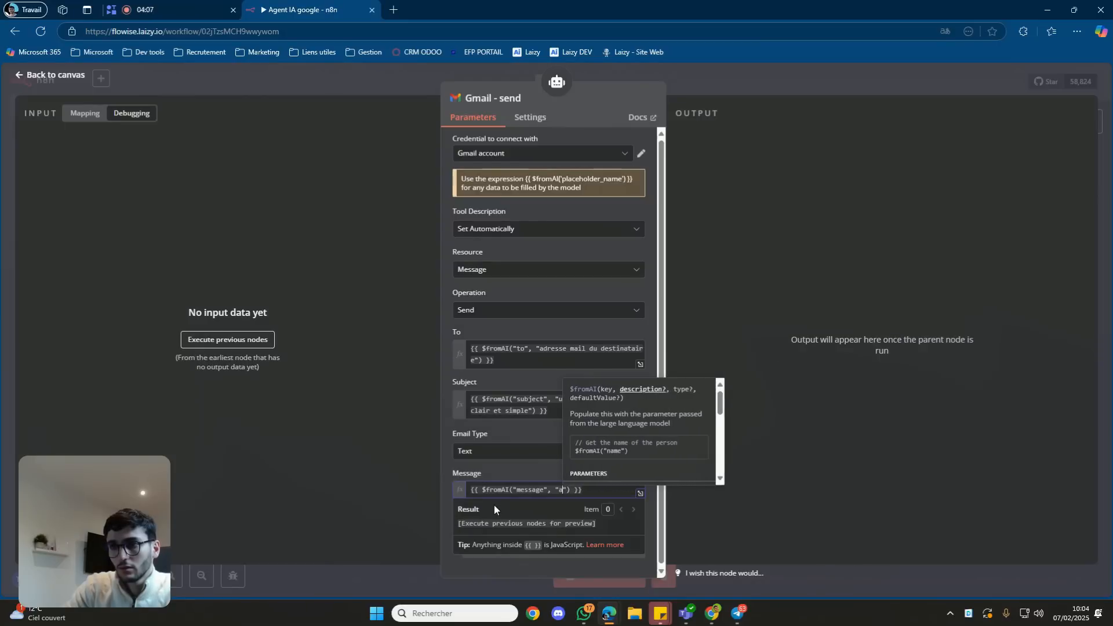
pyautogui.write('ontenu du')
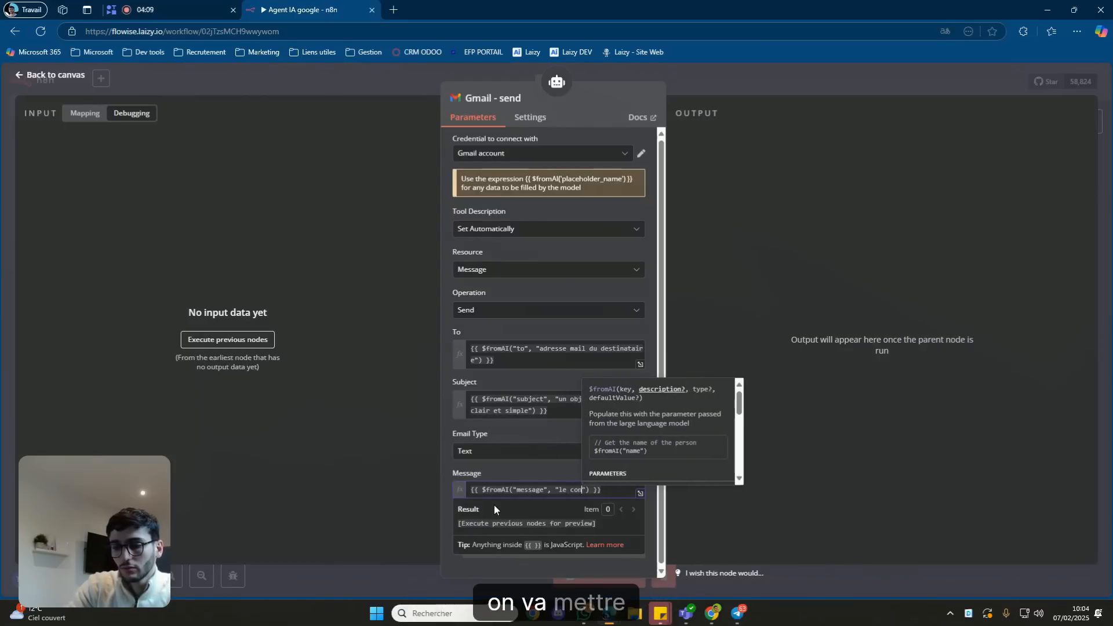
pyautogui.write(' mess')
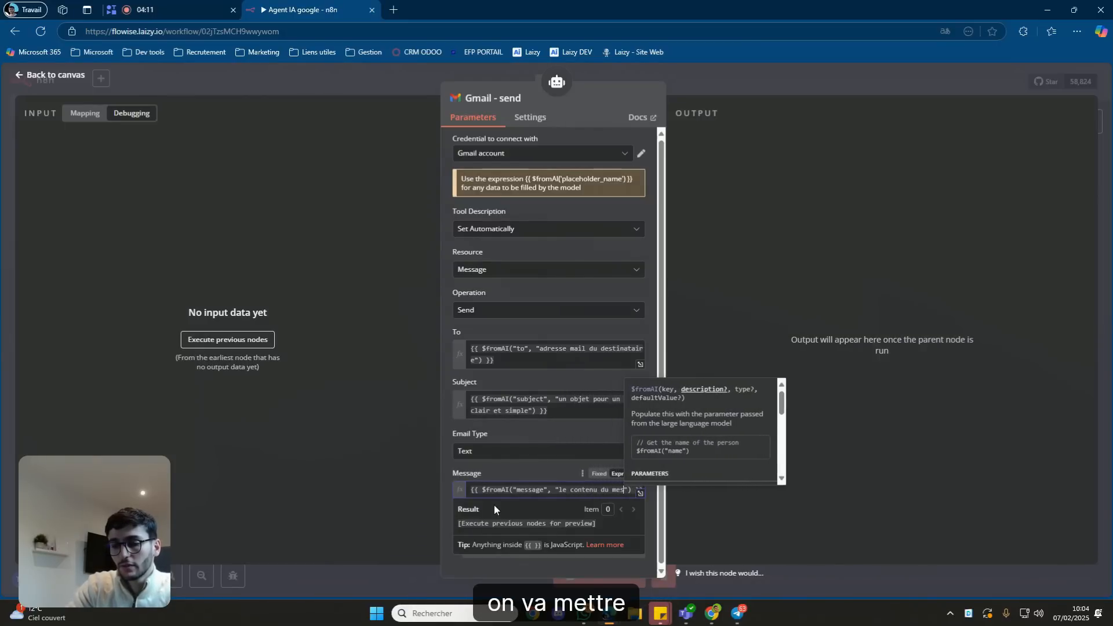
pyautogui.press('BackSpace')
pyautogui.press('BackSpace')
pyautogui.press('BackSpace')
pyautogui.press('BackSpace')
pyautogui.press('BackSpace')
pyautogui.press('BackSpace')
pyautogui.press('BackSpace')
pyautogui.press('BackSpace')
pyautogui.press('BackSpace')
pyautogui.press('BackSpace')
pyautogui.press('BackSpace')
pyautogui.press('BackSpace')
pyautogui.press('BackSpace')
pyautogui.press('BackSpace')
pyautogui.press('BackSpace')
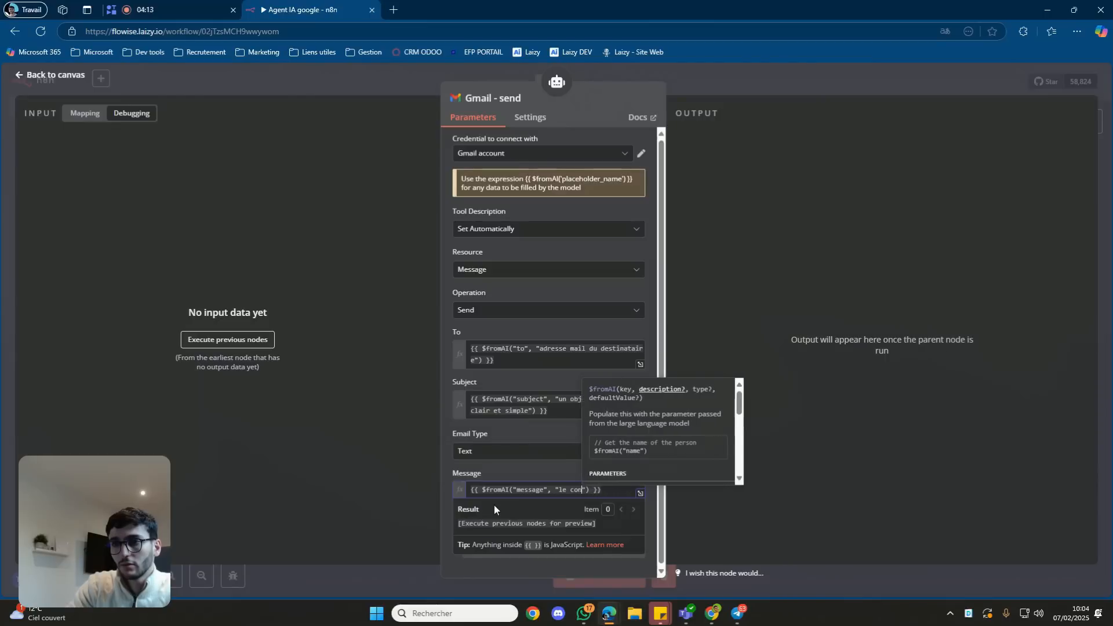
pyautogui.write('me')
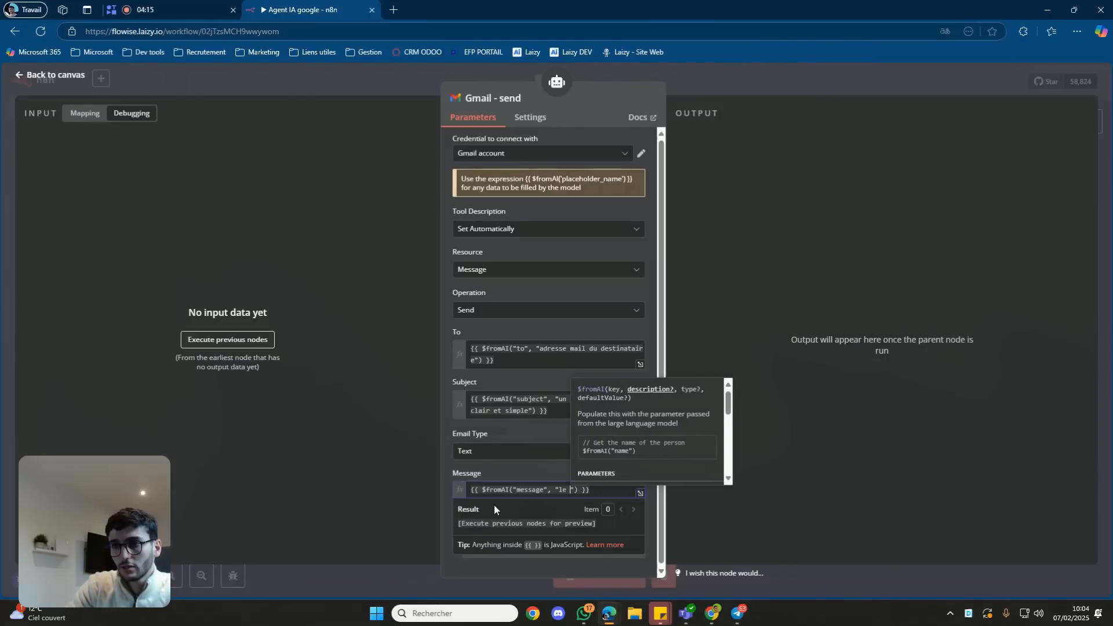
pyautogui.write('ssage que l')
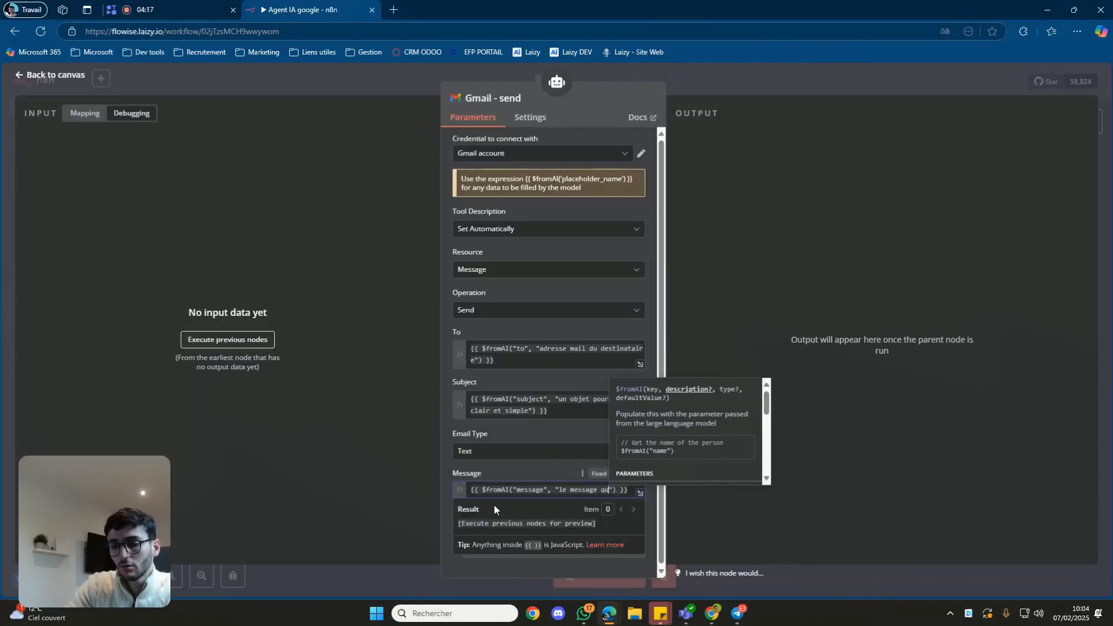
pyautogui.press('BackSpace')
pyautogui.write("l'on veut envoyer")
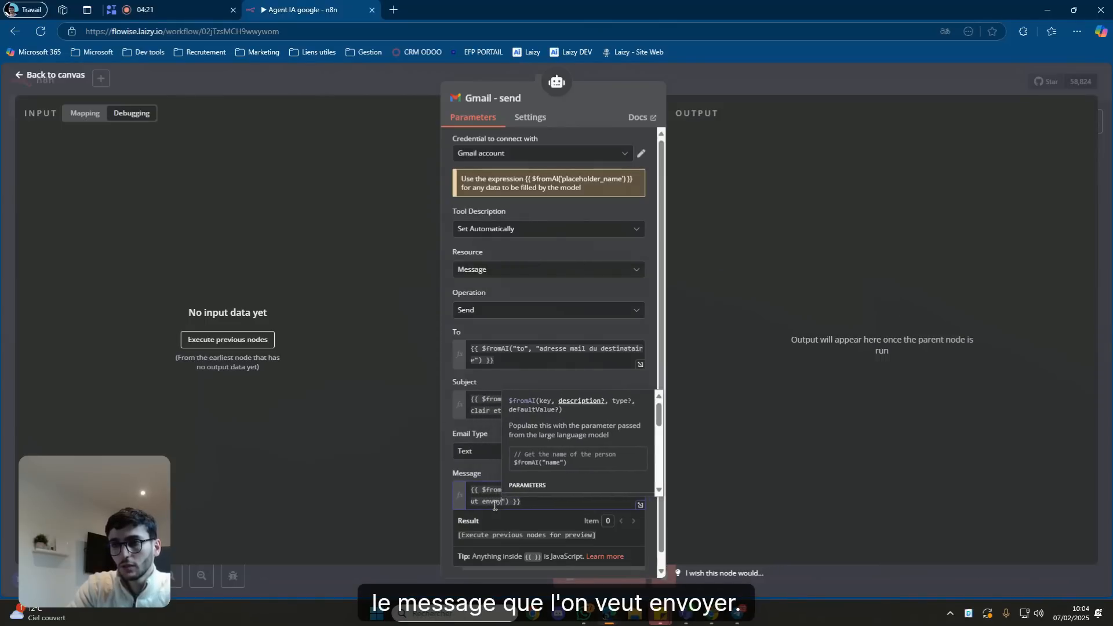
pyautogui.click(495, 475)
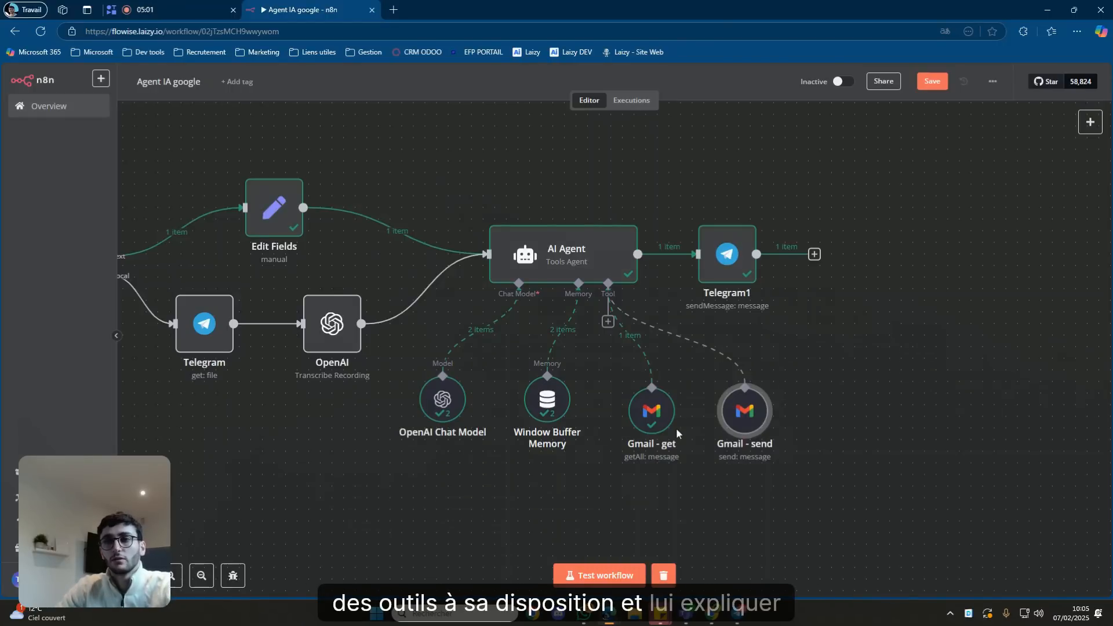
# Open the AI Agent node's parameters panel from the canvas.
pyautogui.doubleClick(604, 265)
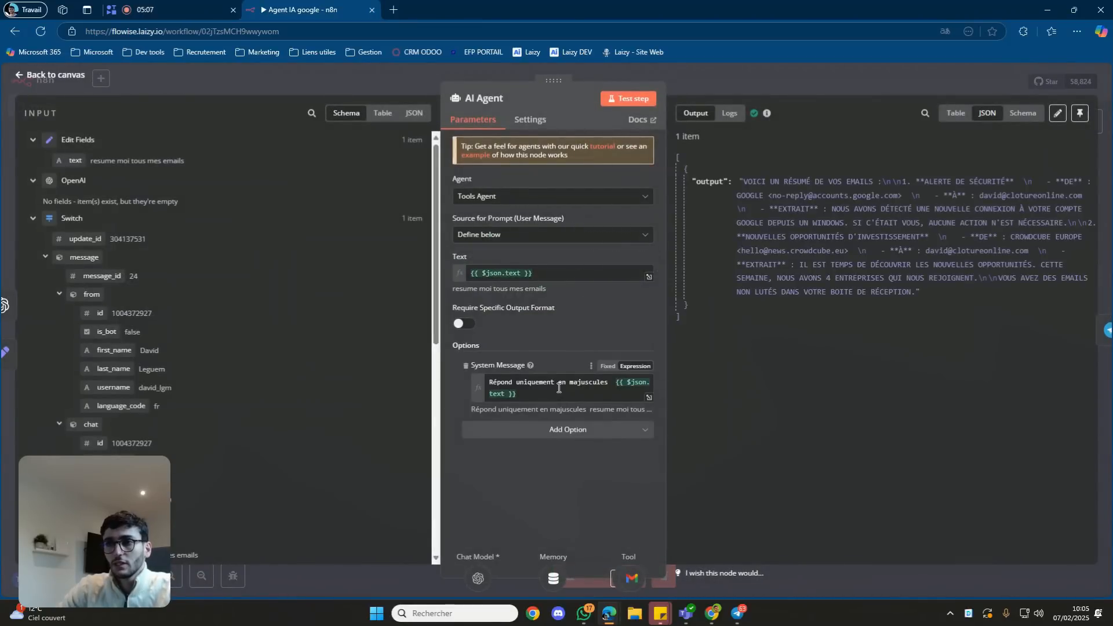
# Replace the system message with "Tu es un assistant administratif. Tu as des outils à ta disposition.".
pyautogui.click(559, 388)
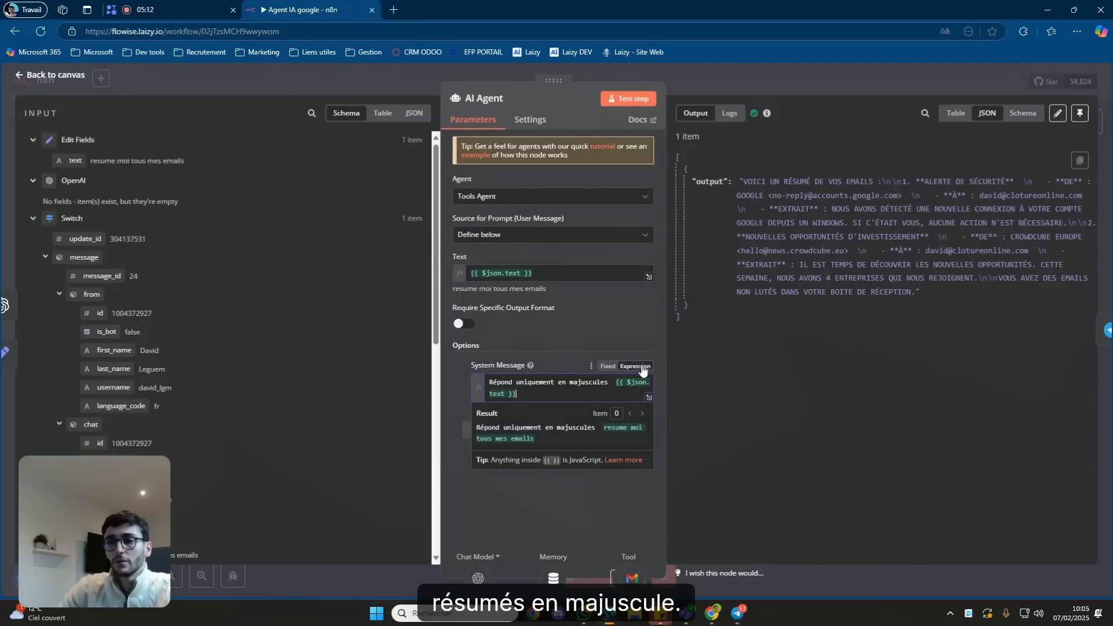
pyautogui.moveTo(516, 394); pyautogui.dragTo(480, 387)
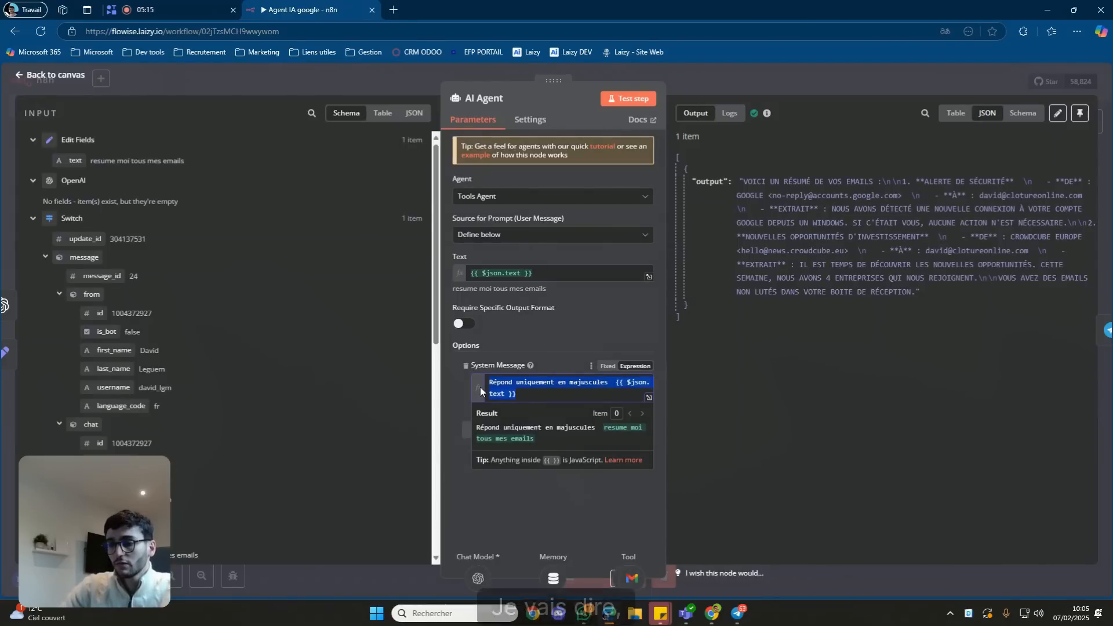
pyautogui.press('BackSpace')
pyautogui.write('Tu es ')
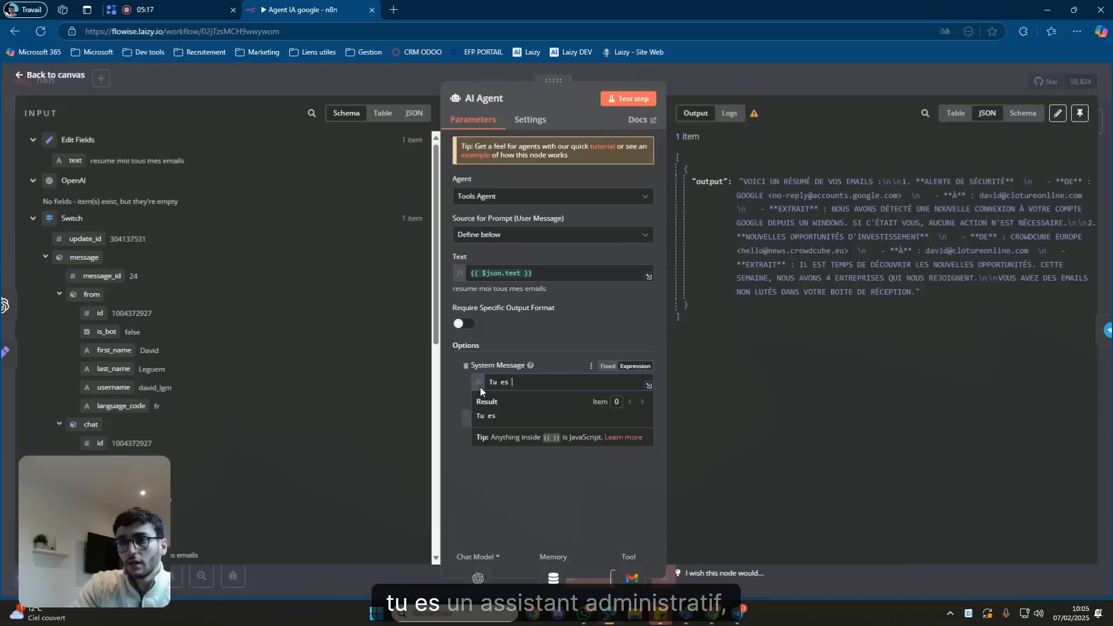
pyautogui.write('un assistant ')
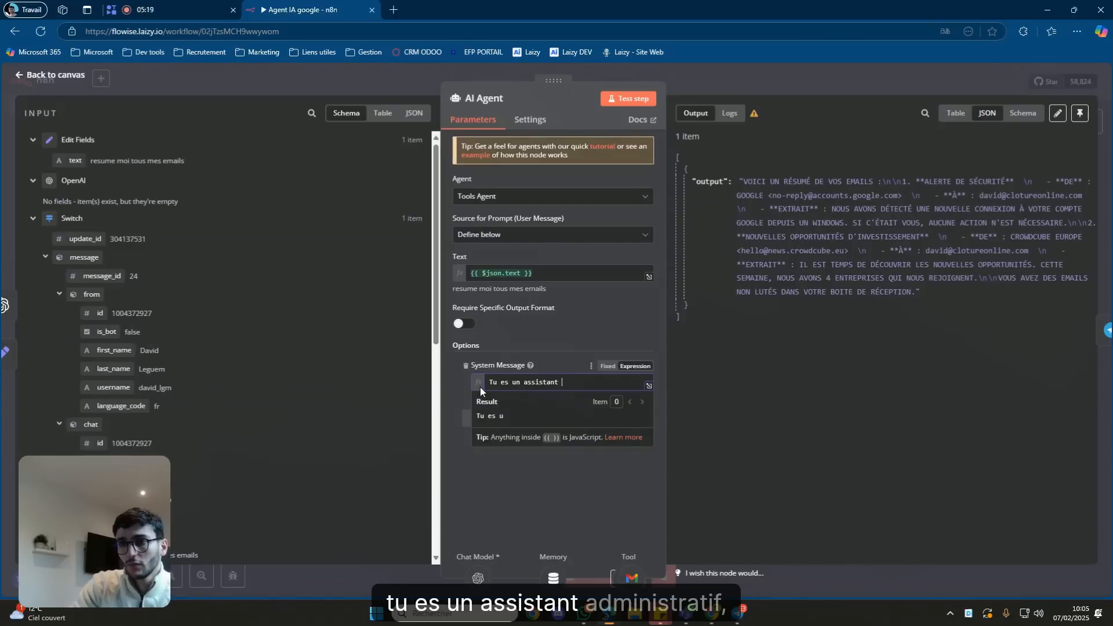
pyautogui.write('adm')
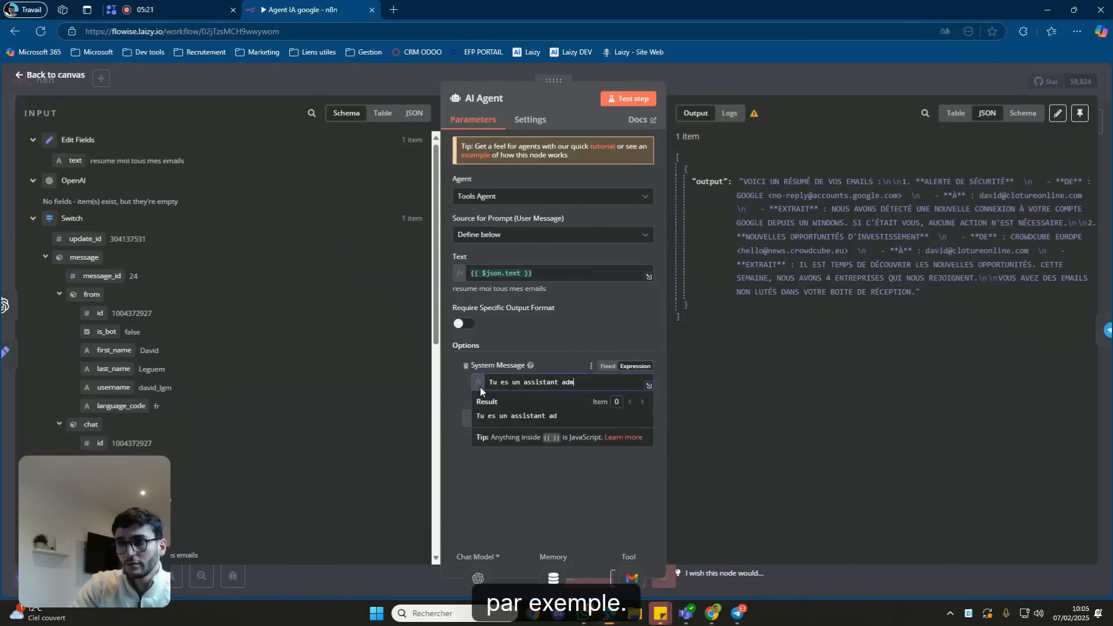
pyautogui.write('inistratif.')
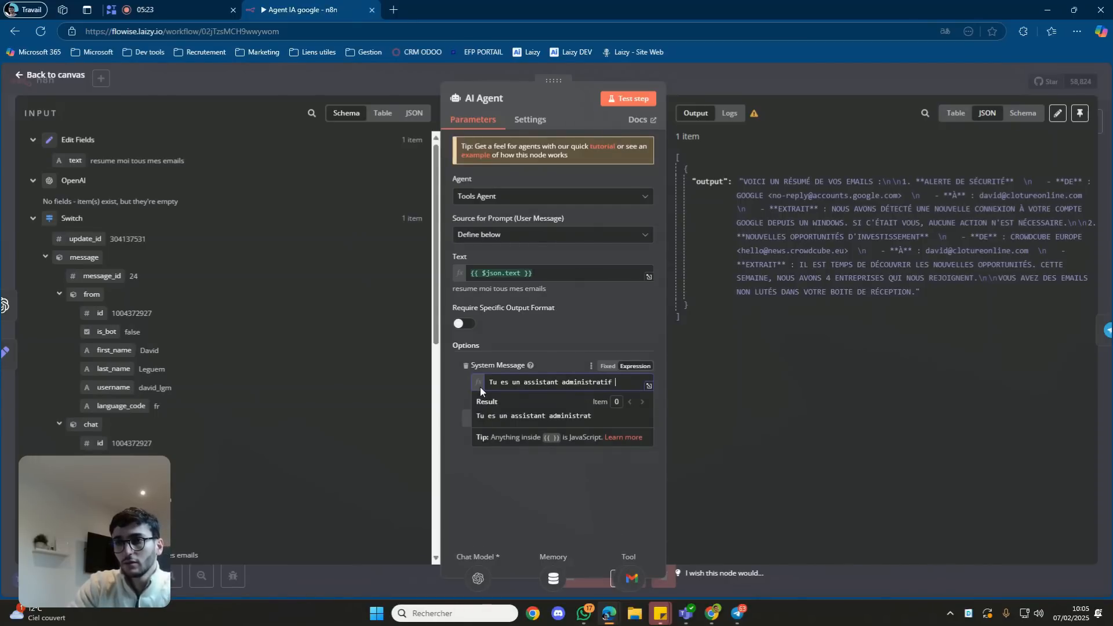
pyautogui.press('Return')
pyautogui.press('Return')
pyautogui.write('T')
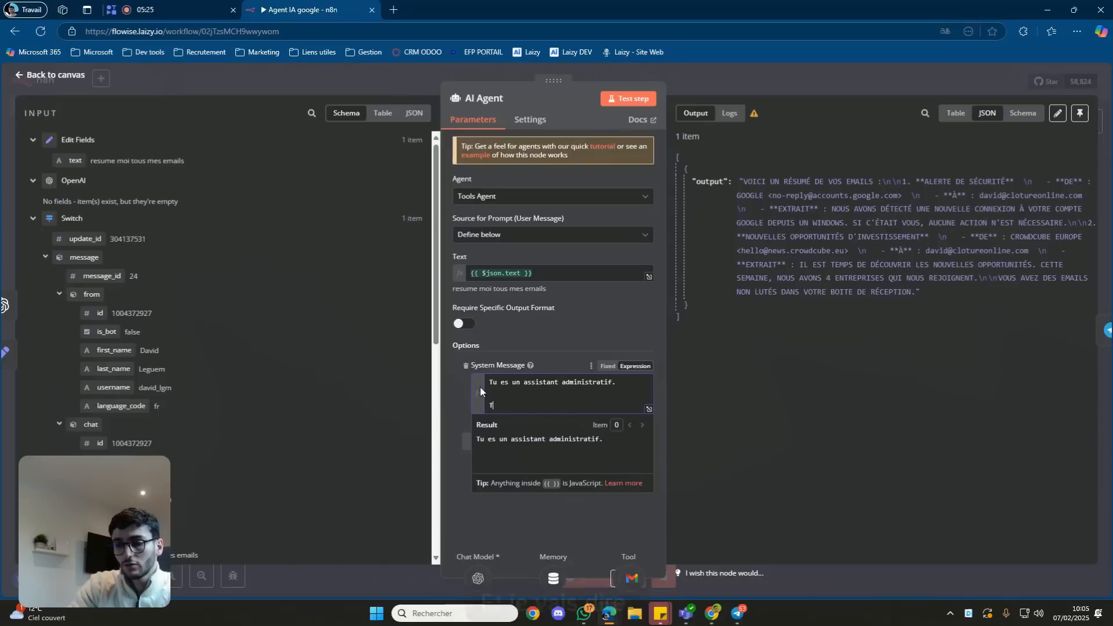
pyautogui.write('u as de')
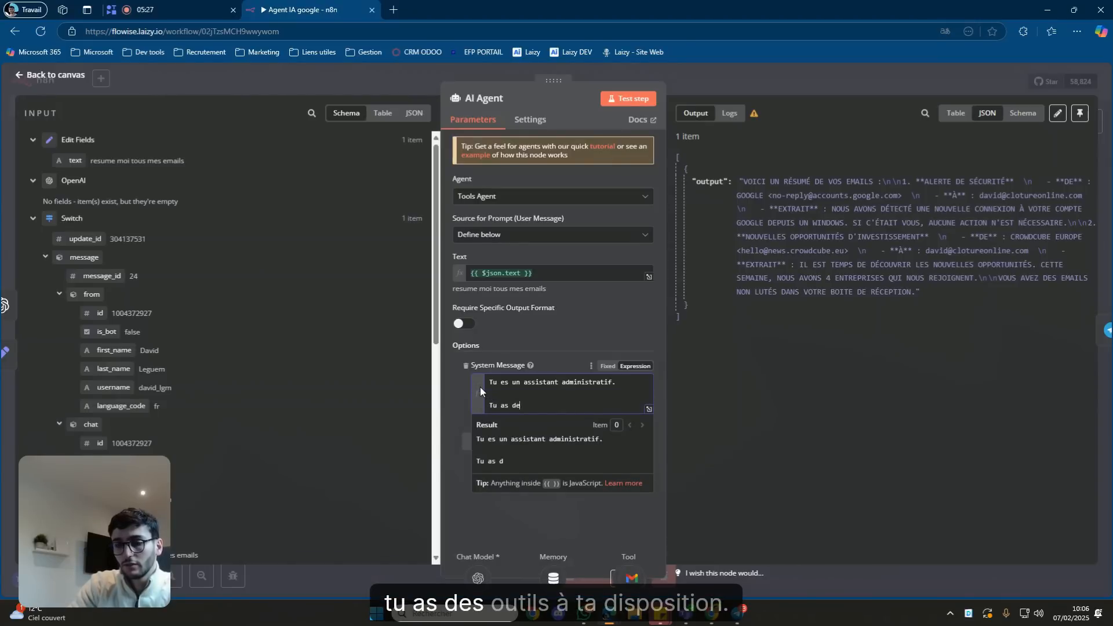
pyautogui.write('s outils à t')
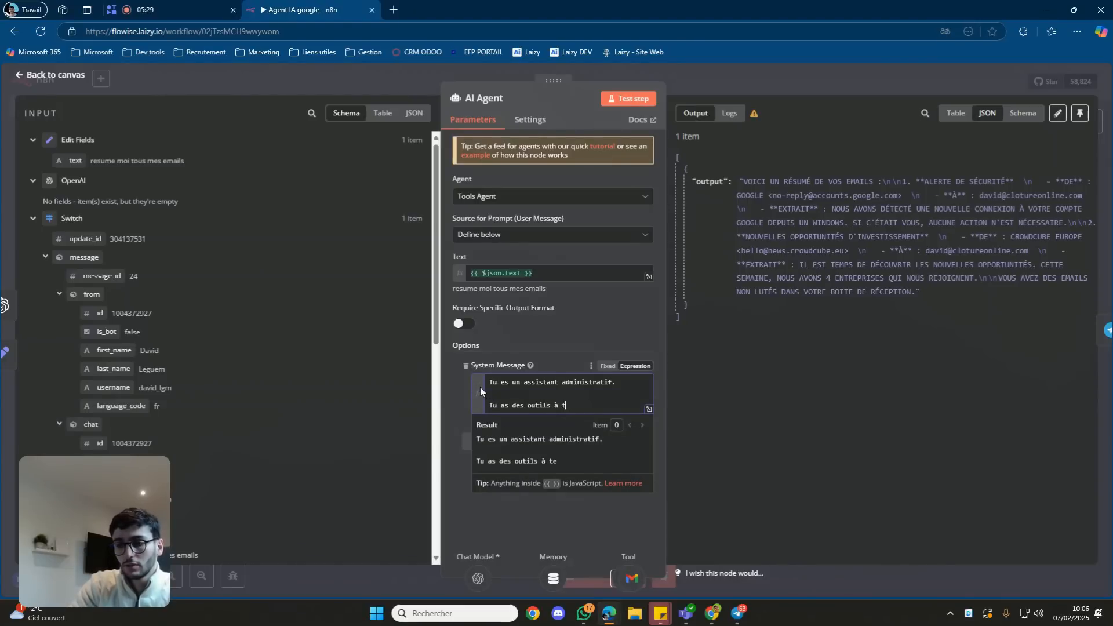
pyautogui.write('a disposition.')
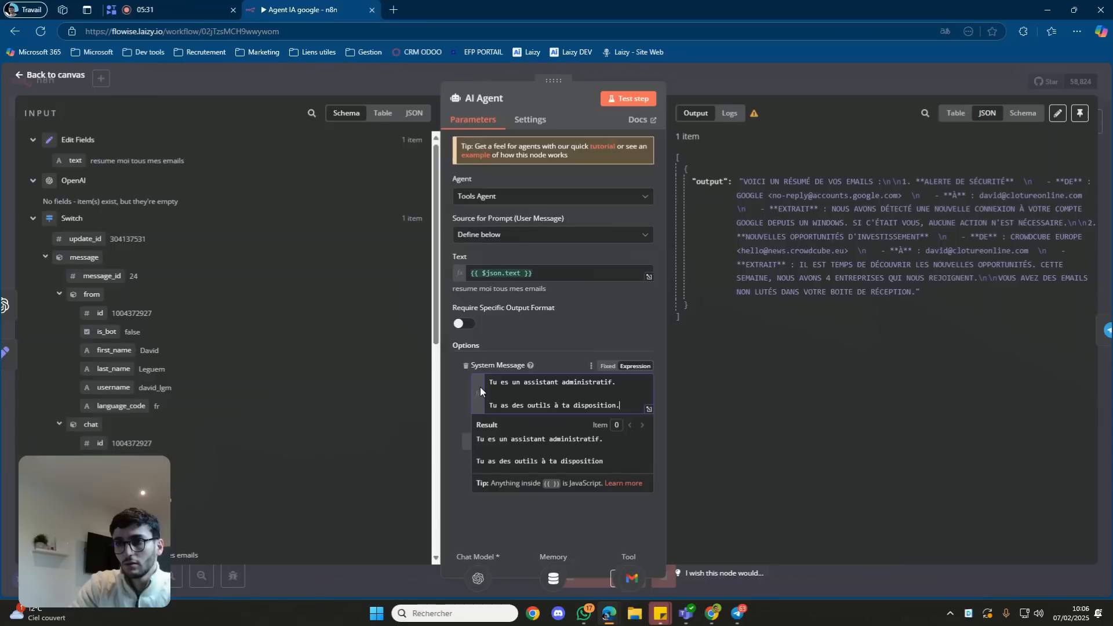
pyautogui.press('Return')
# Add lines describing "Gmail - Get" for retrieving inbox mail and "Gmail - send" for sending mail.
pyautogui.write("-L'o")
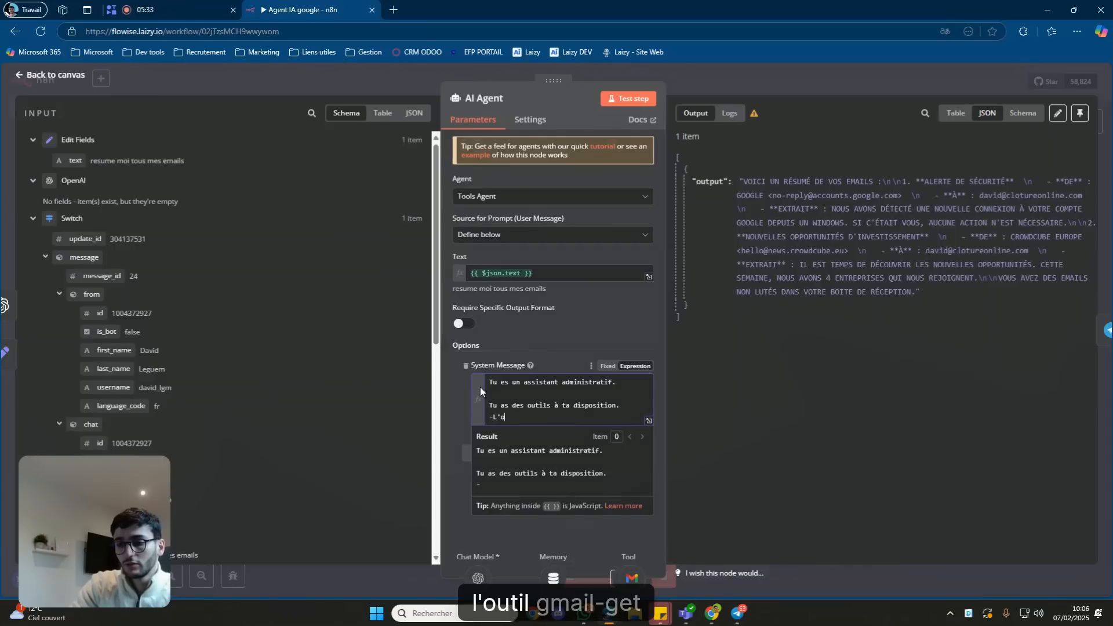
pyautogui.write('util "G')
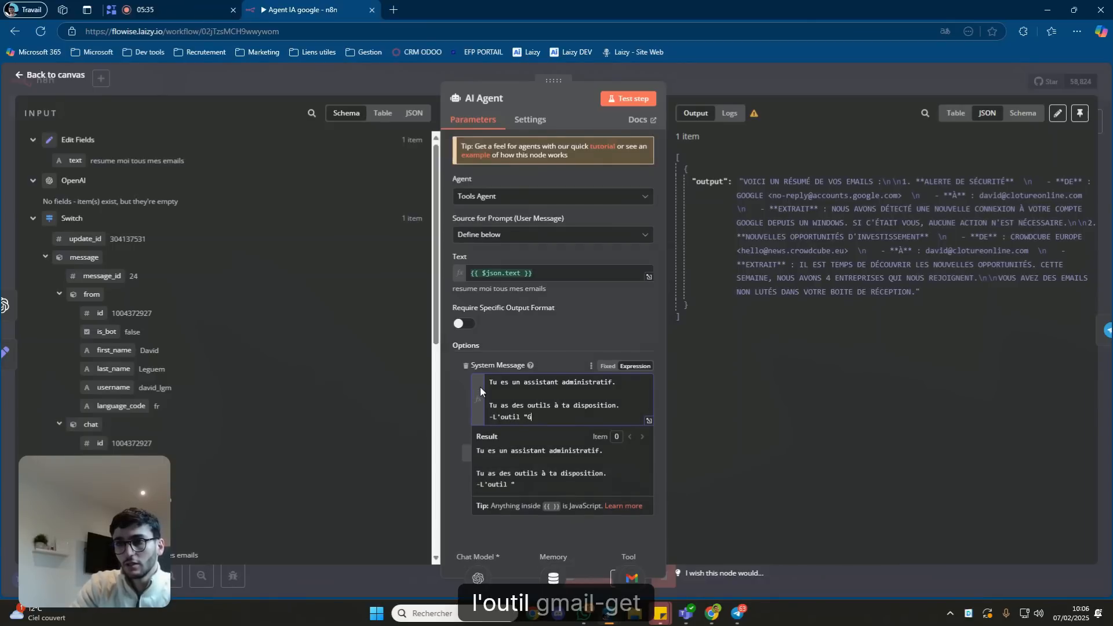
pyautogui.write('mail - Get" p')
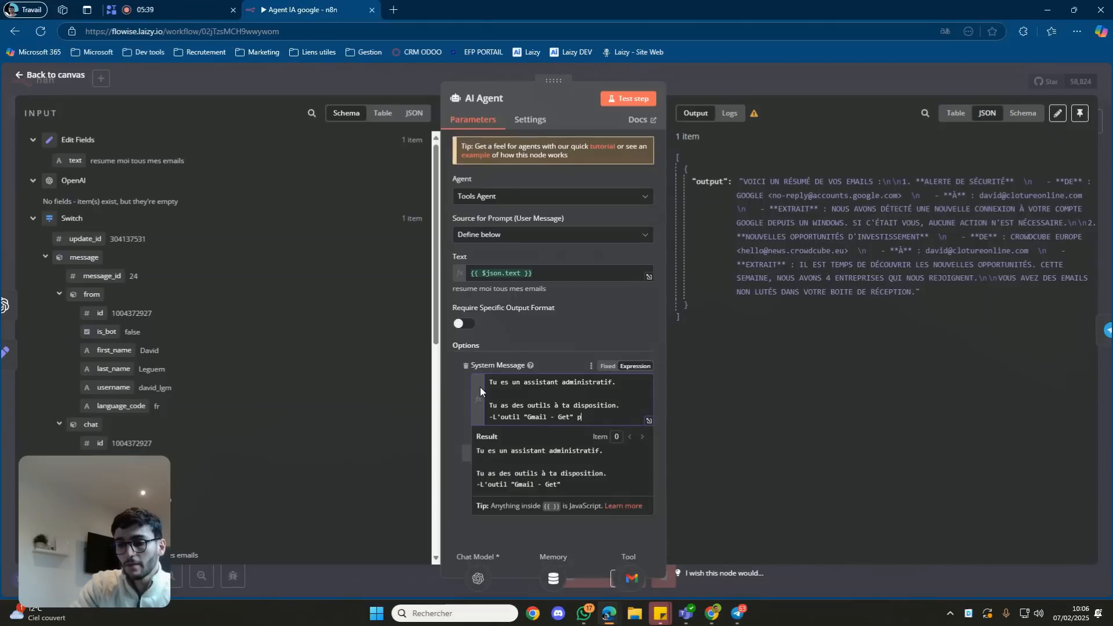
pyautogui.write('our récupéer')
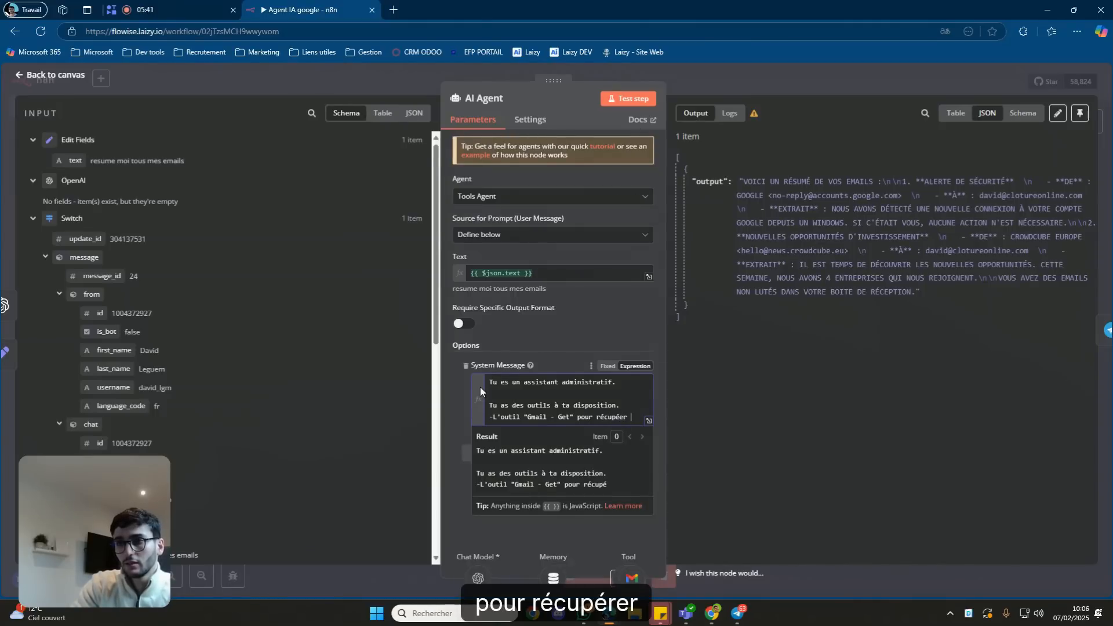
pyautogui.press('BackSpace')
pyautogui.press('BackSpace')
pyautogui.press('BackSpace')
pyautogui.write('rer ')
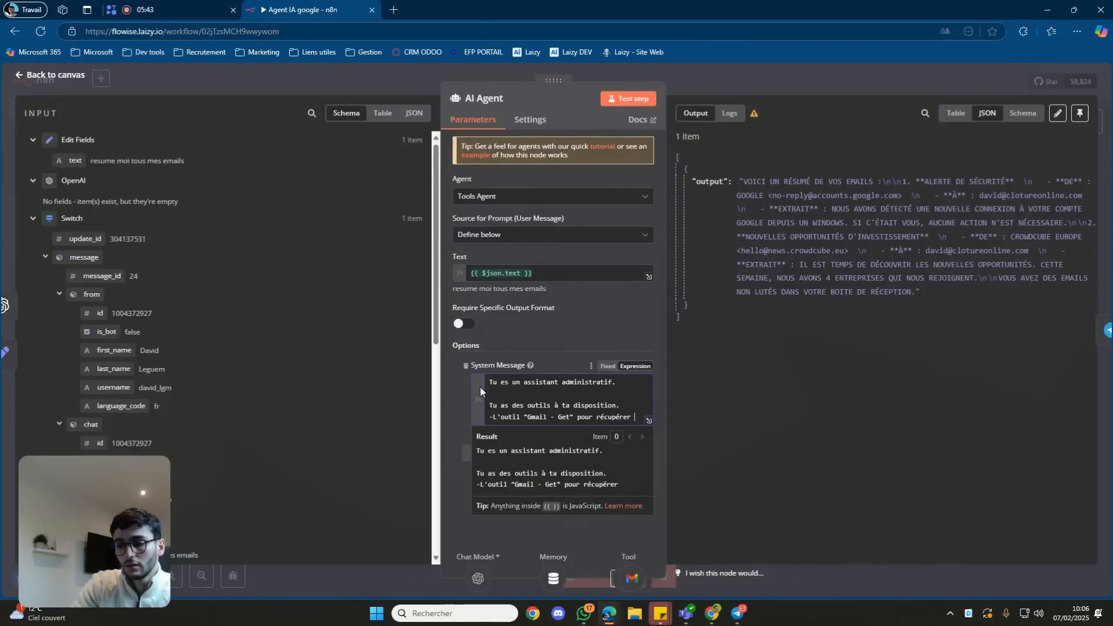
pyautogui.write('les mails dans ma boite de réceptio')
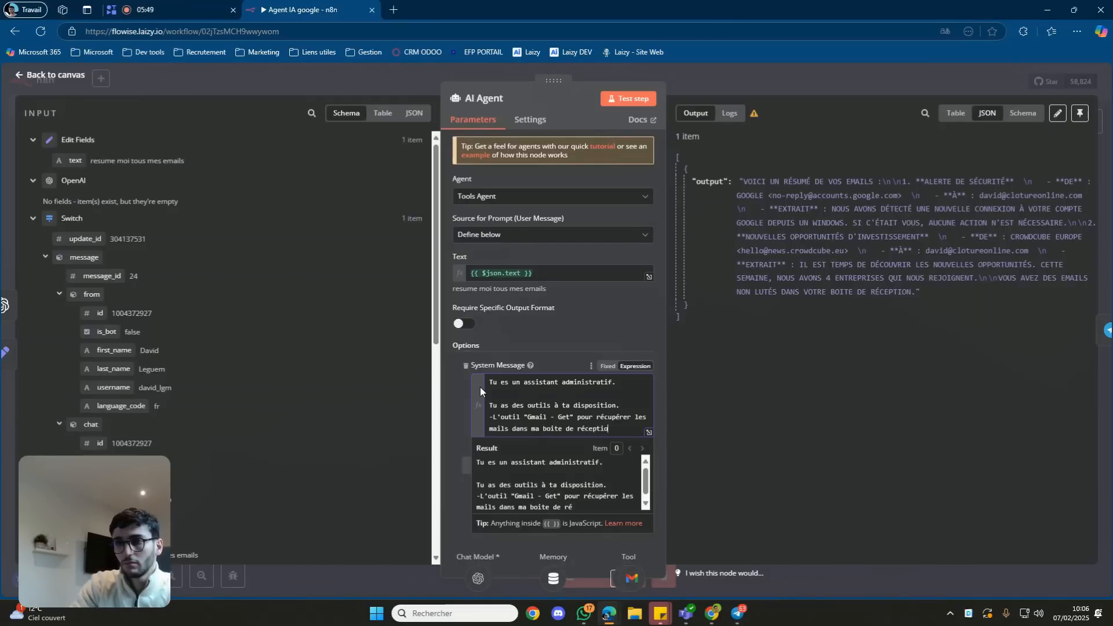
pyautogui.write('n')
pyautogui.press('Return')
pyautogui.write("-L'otuil")
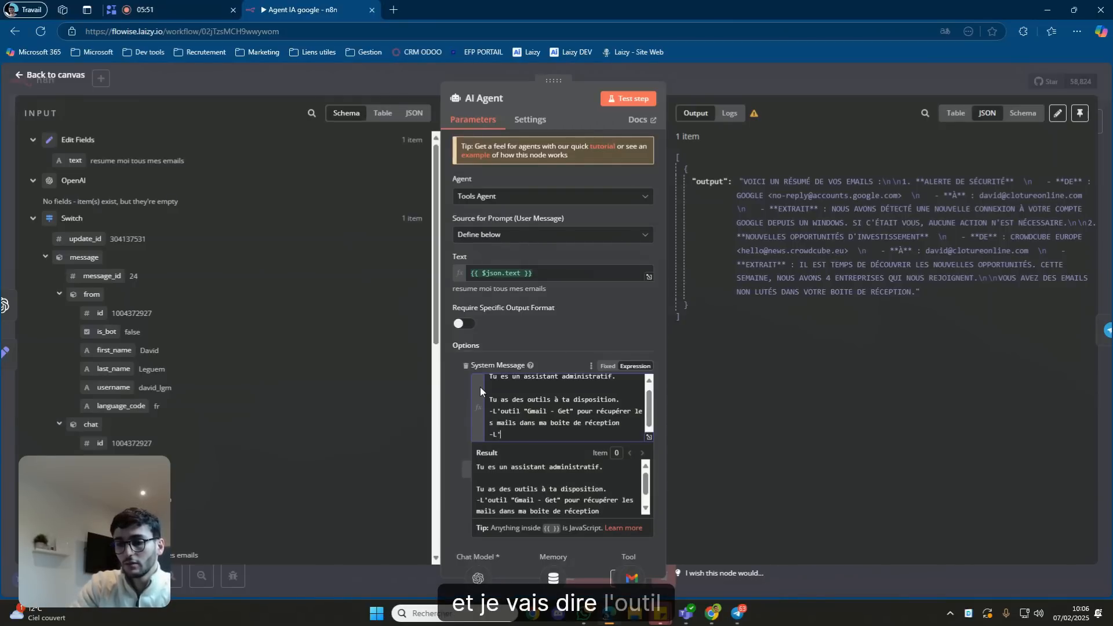
pyautogui.press('BackSpace')
pyautogui.press('BackSpace')
pyautogui.press('BackSpace')
pyautogui.press('BackSpace')
pyautogui.press('BackSpace')
pyautogui.write('util')
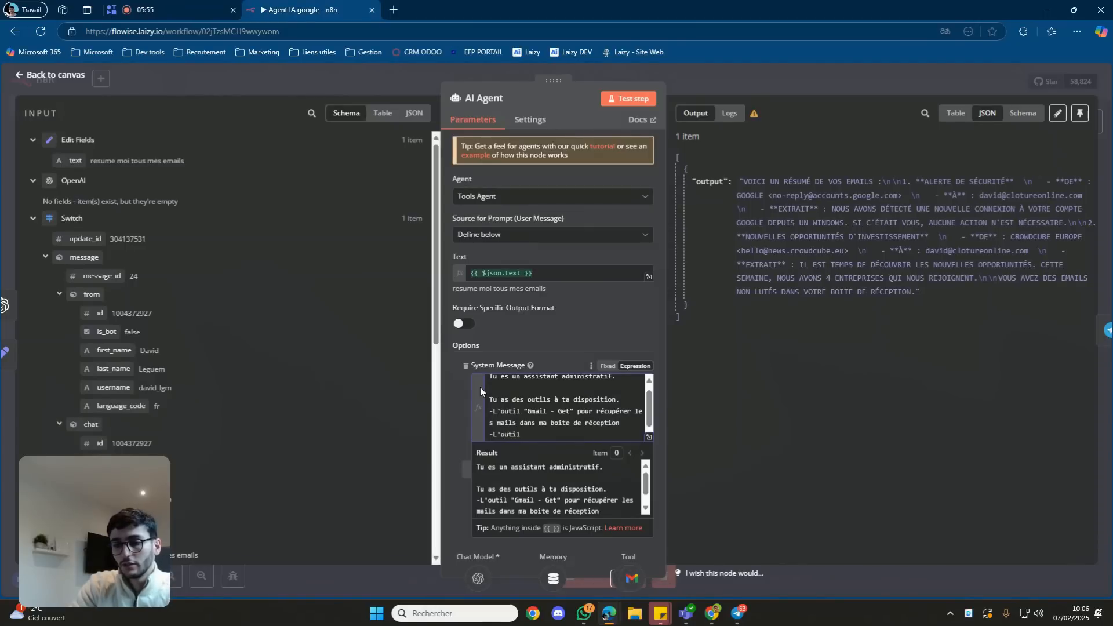
pyautogui.write(' "Gmail - s')
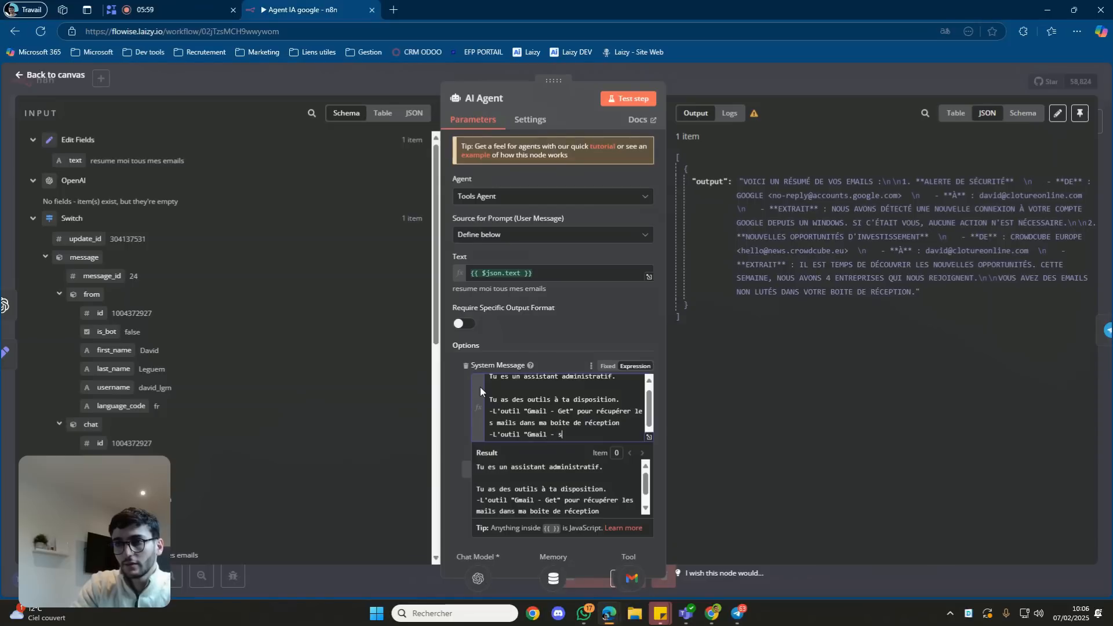
pyautogui.write('end"')
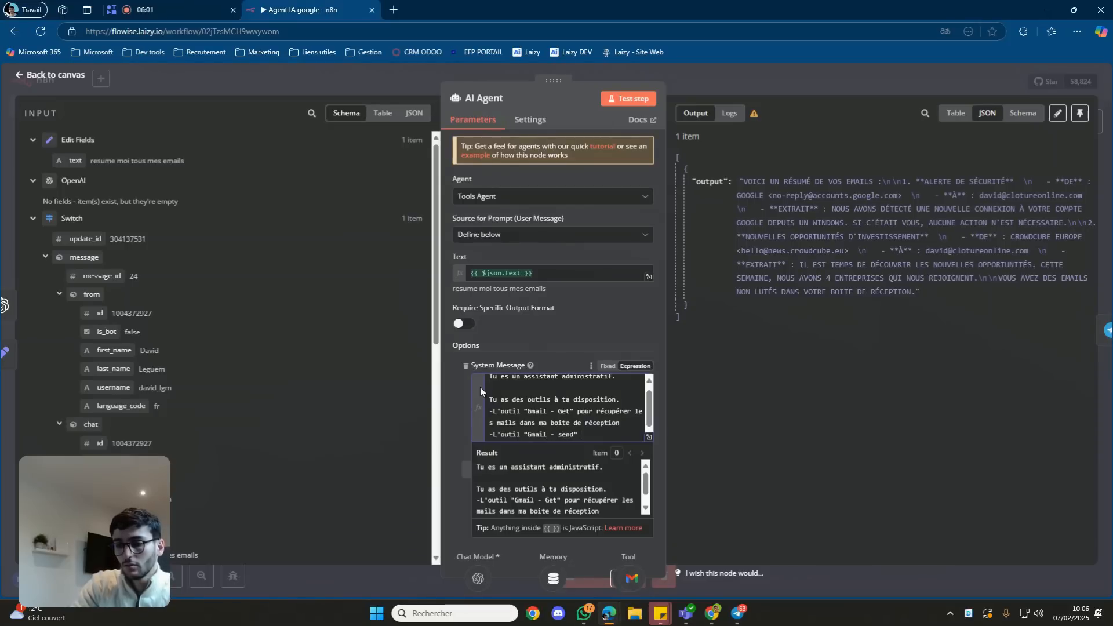
pyautogui.write(' pour envoyer des mails')
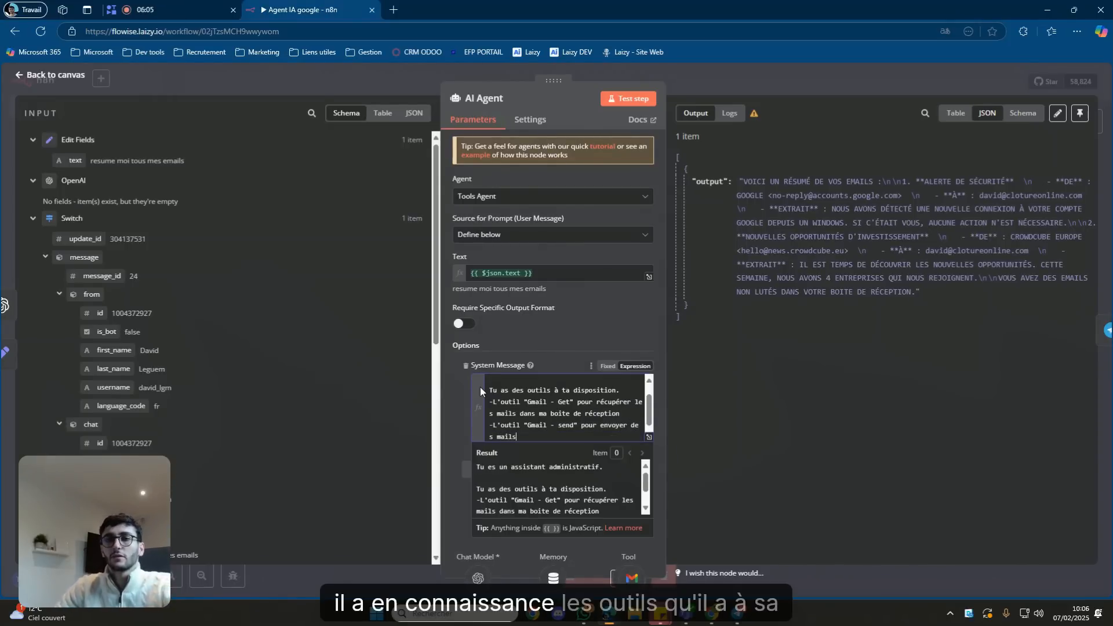
pyautogui.click(582, 340)
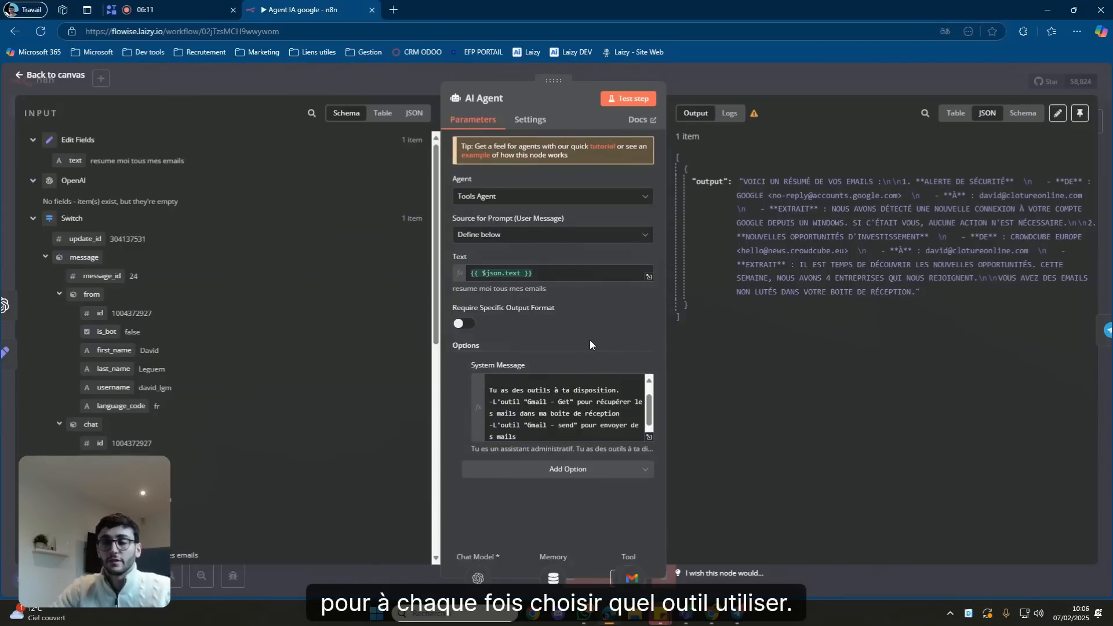
# Recheck the AI Agent's updated system message, then save the 'Agent IA google' workflow.
pyautogui.click(767, 76)
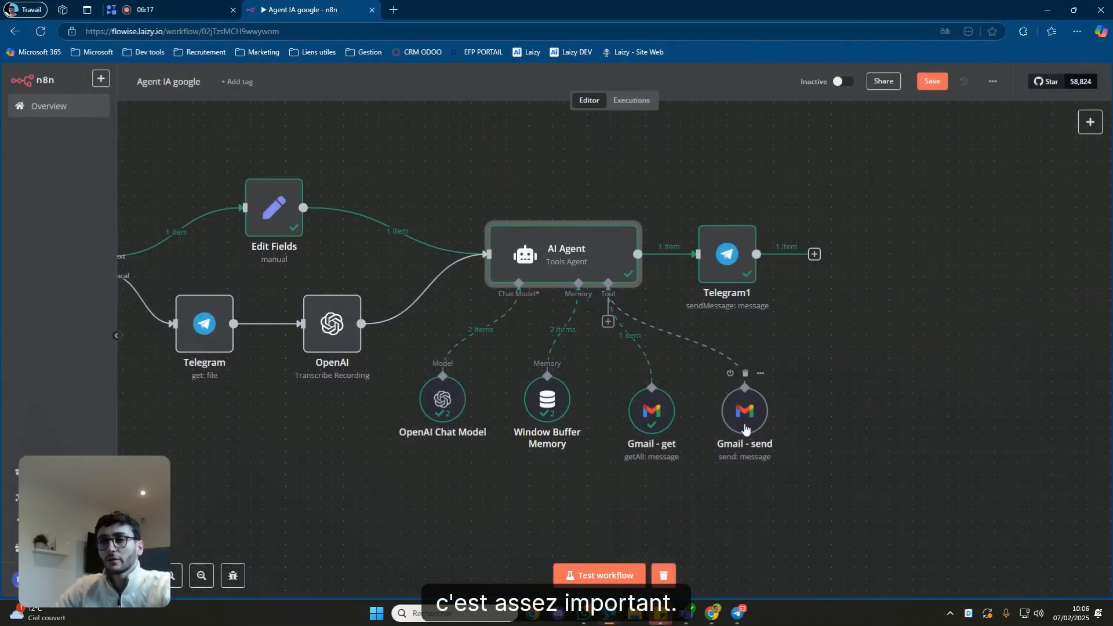
pyautogui.doubleClick(593, 272)
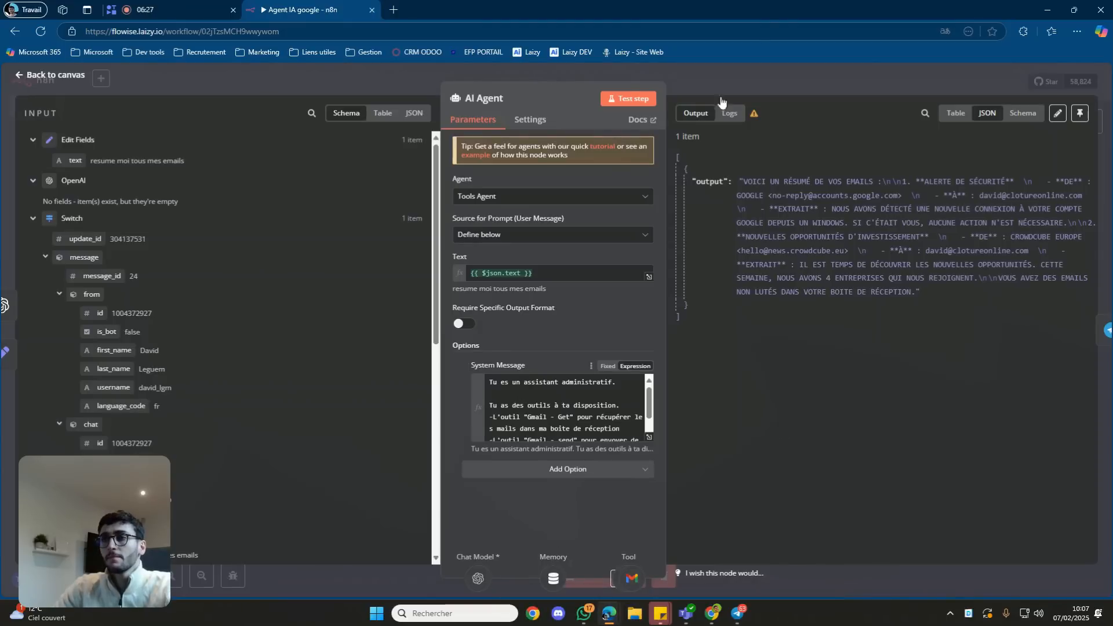
pyautogui.click(765, 69)
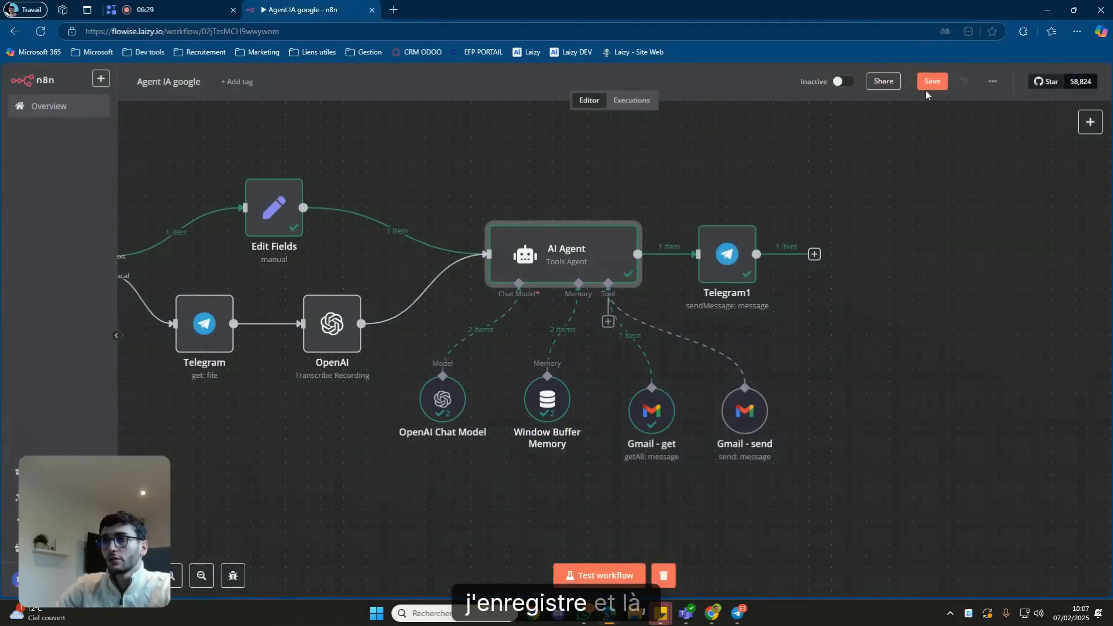
pyautogui.click(670, 569)
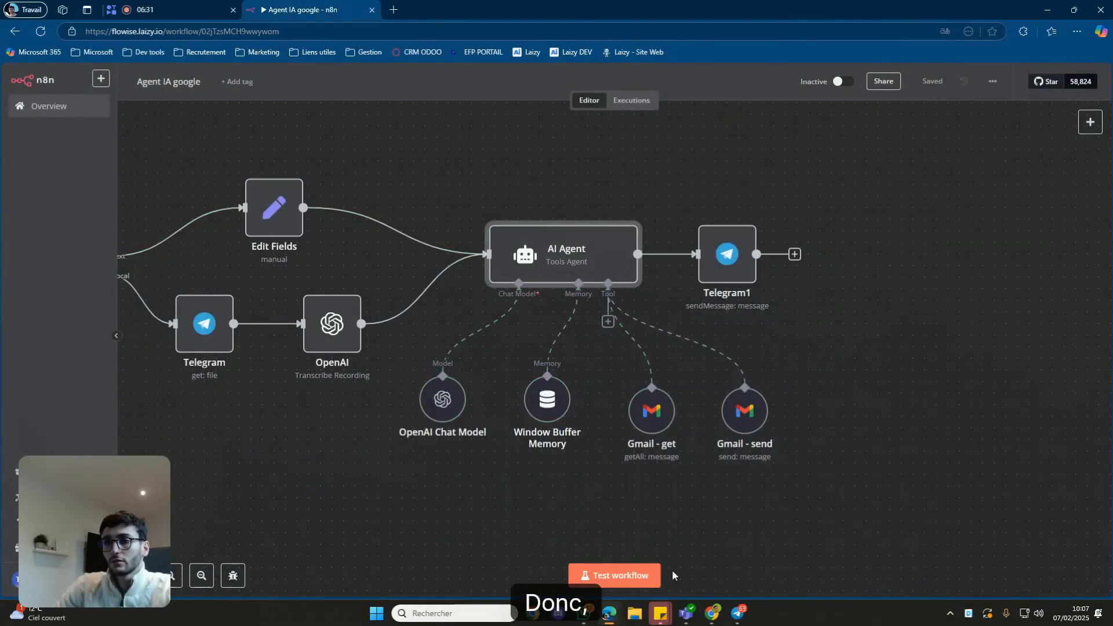
# Send the Telegram bot a request to e-mail a contact a happy new year 2025.
pyautogui.click(738, 612)
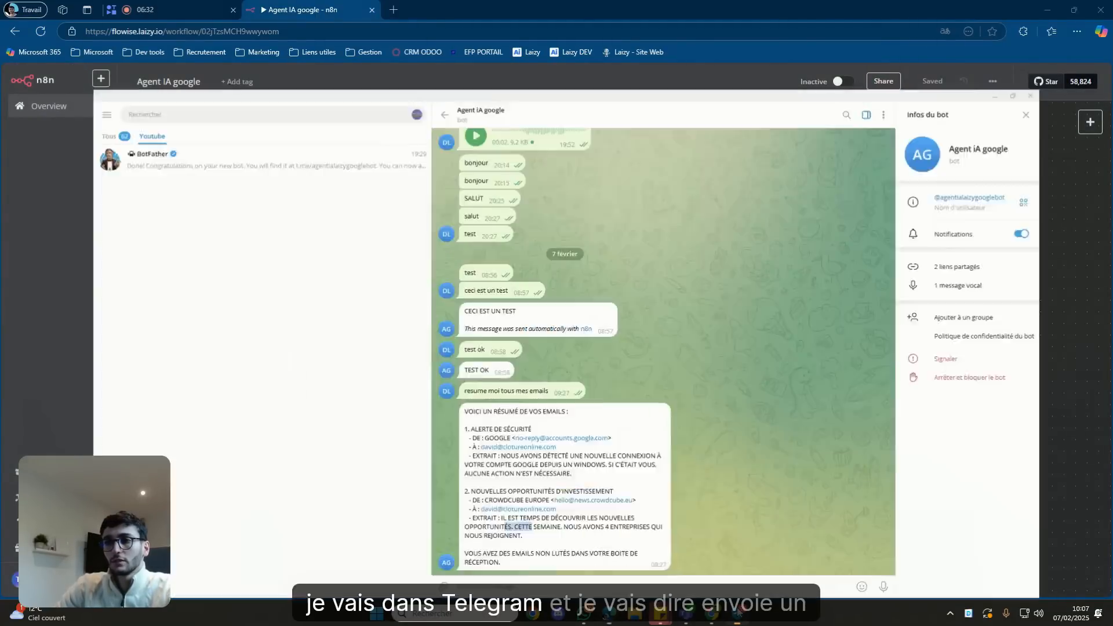
pyautogui.click(638, 583)
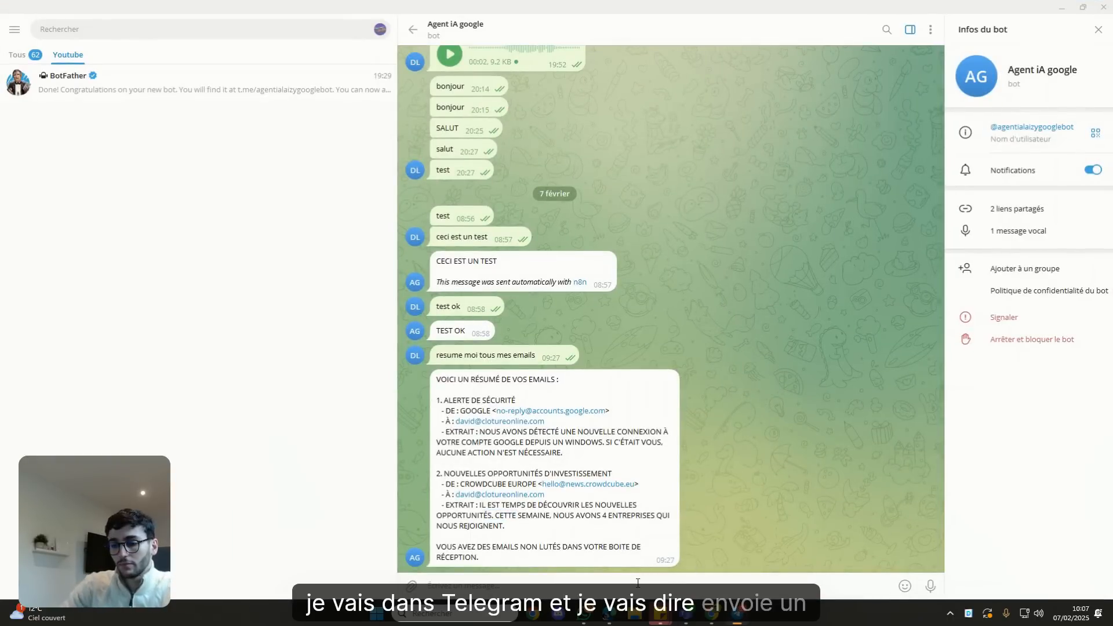
pyautogui.write('envoi un e')
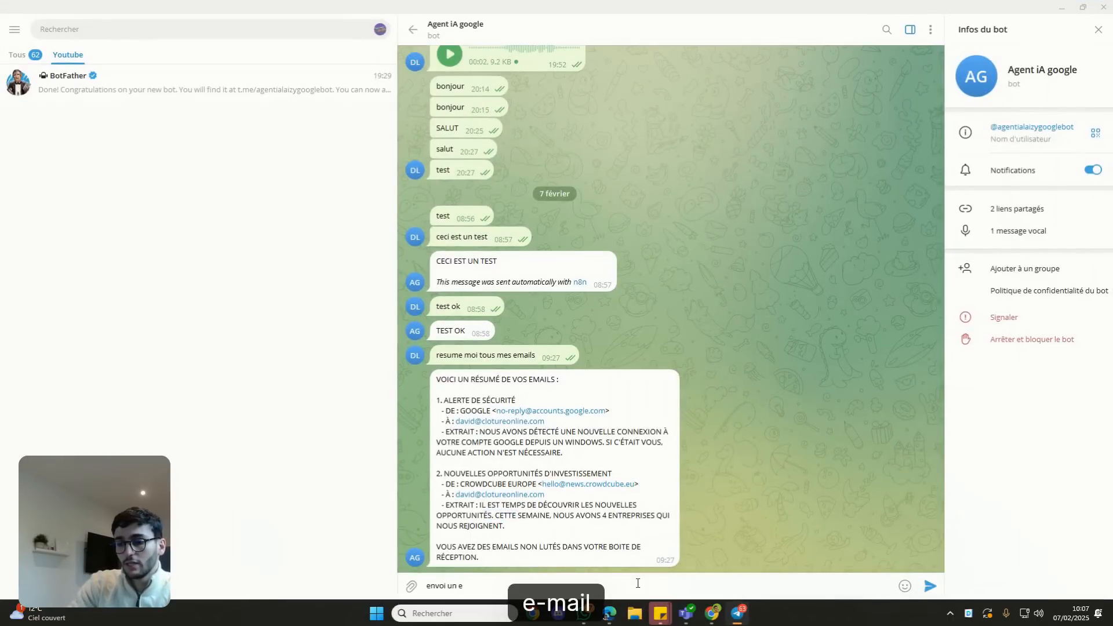
pyautogui.press('BackSpace')
pyautogui.write('mai à')
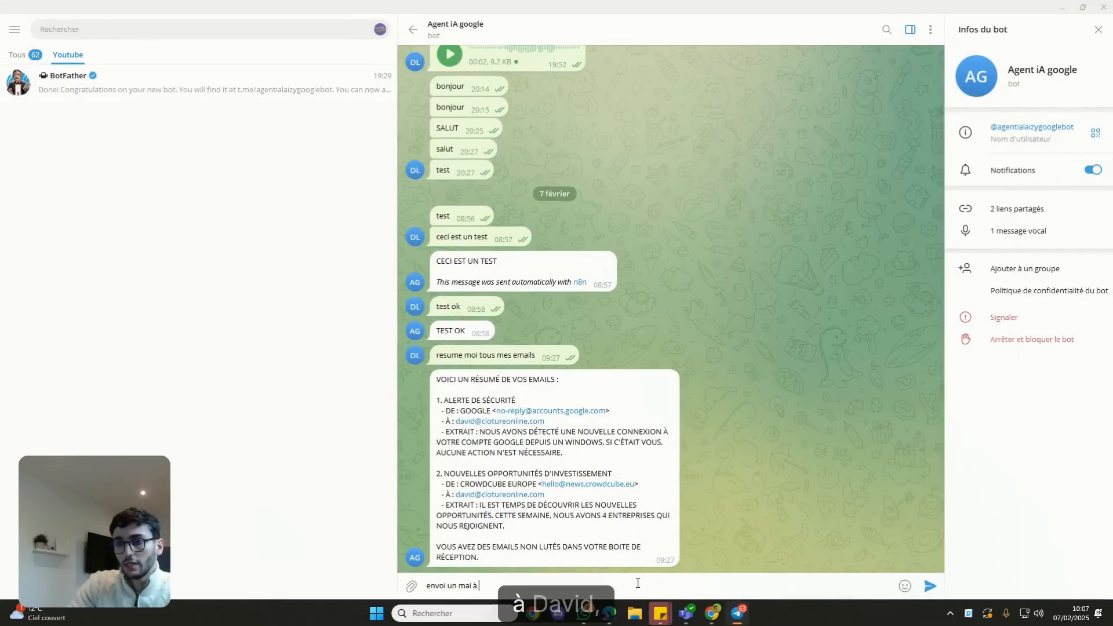
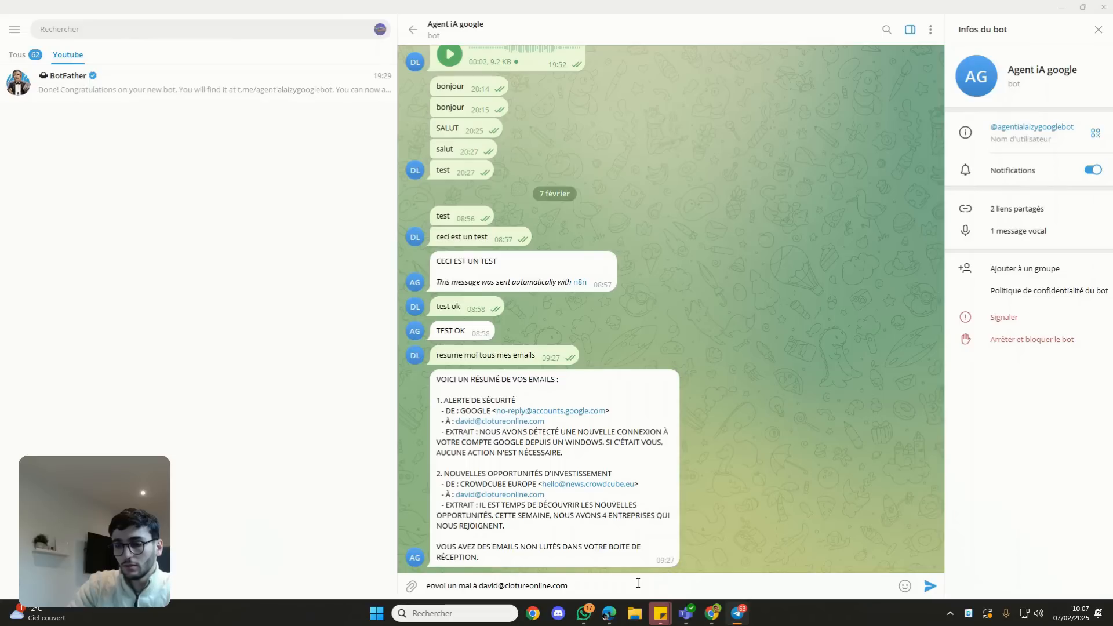
pyautogui.write(' pour souhaiter la bonne année 2025')
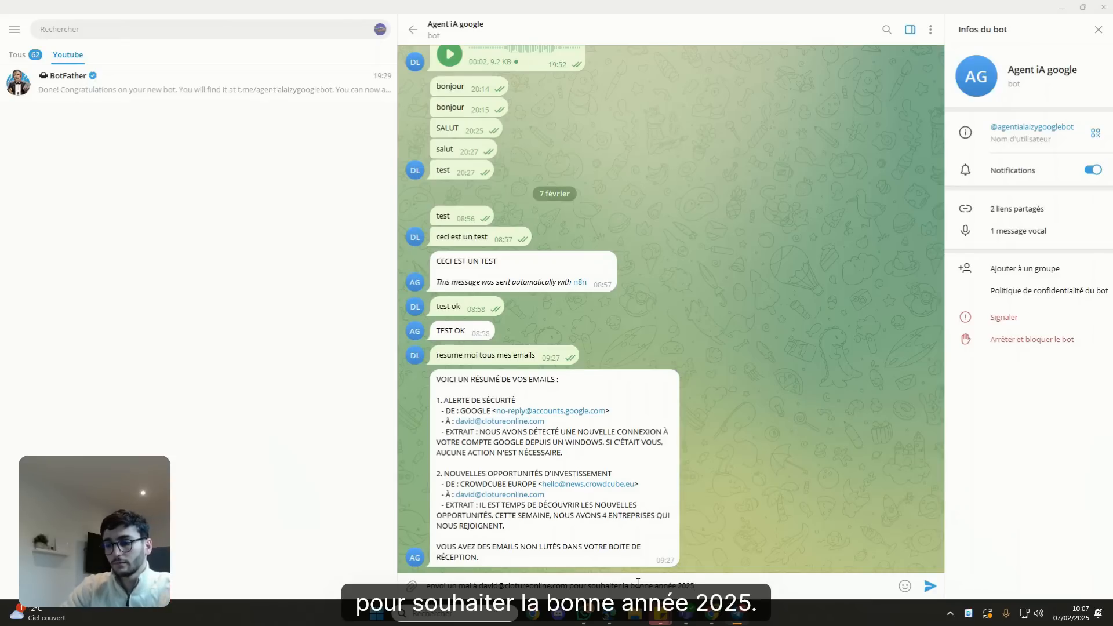
pyautogui.press('Return')
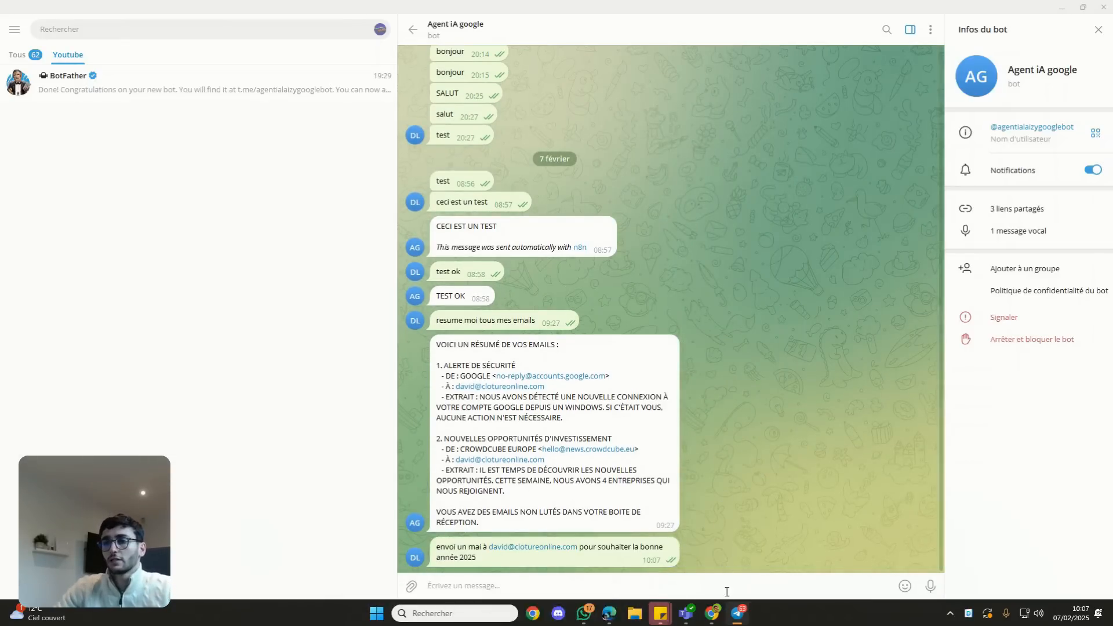
pyautogui.click(731, 617)
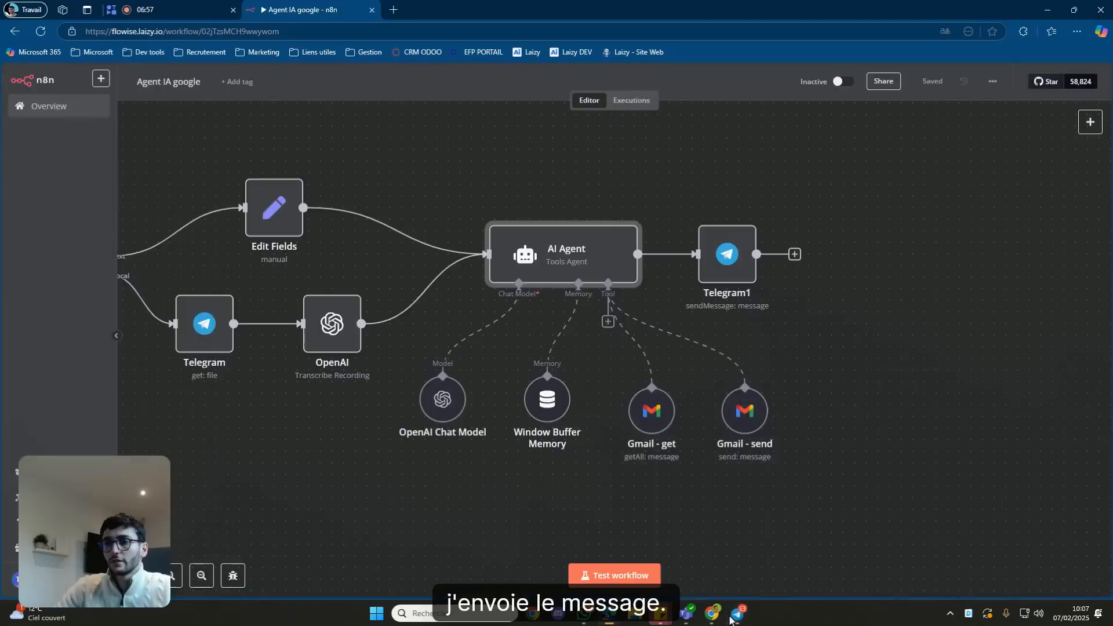
# Run the workflow, check the bot's e-mail-sent confirmation in Telegram, then bring up Gmail.
pyautogui.click(632, 575)
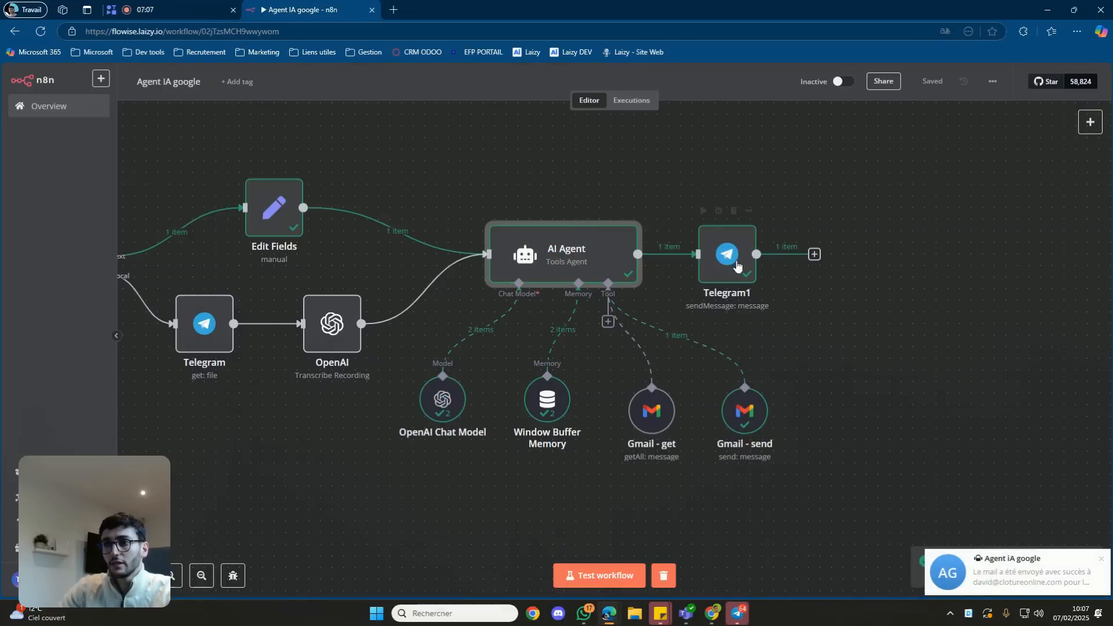
pyautogui.click(744, 619)
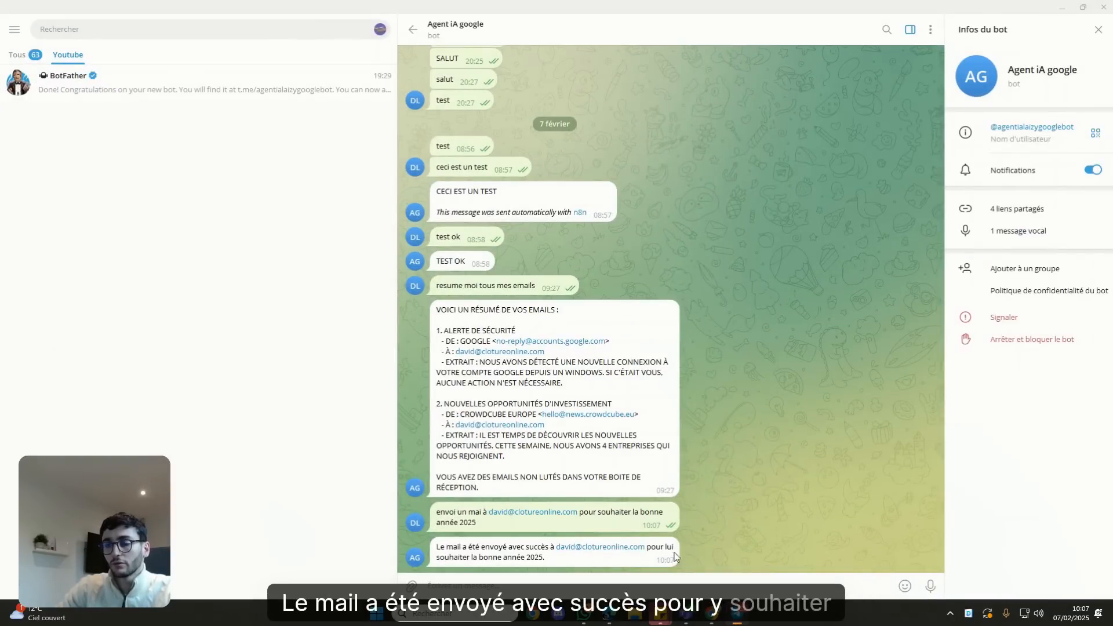
pyautogui.click(737, 613)
pyautogui.moveTo(712, 613)
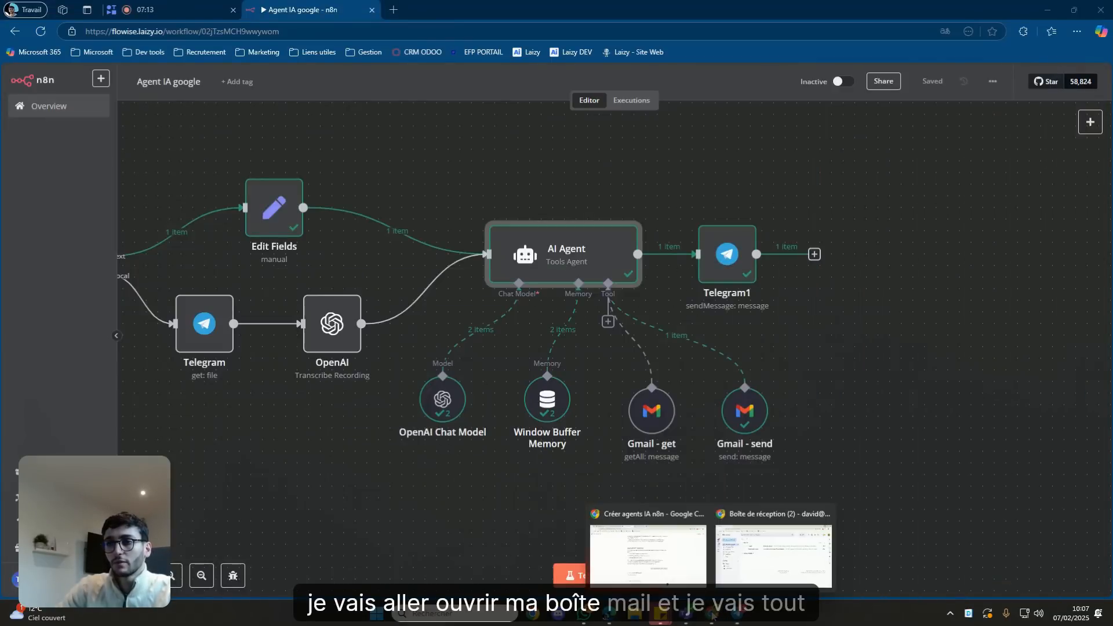
pyautogui.click(755, 548)
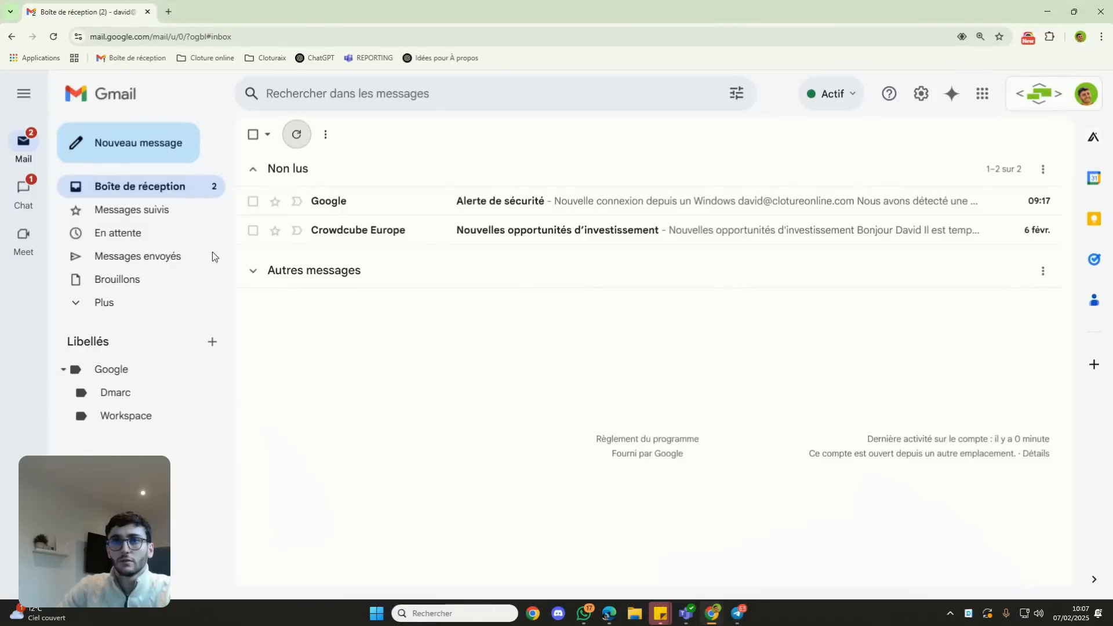
# Refresh Gmail and read the received 'Bonne année 2025 !' email before returning to n8n.
pyautogui.click(296, 134)
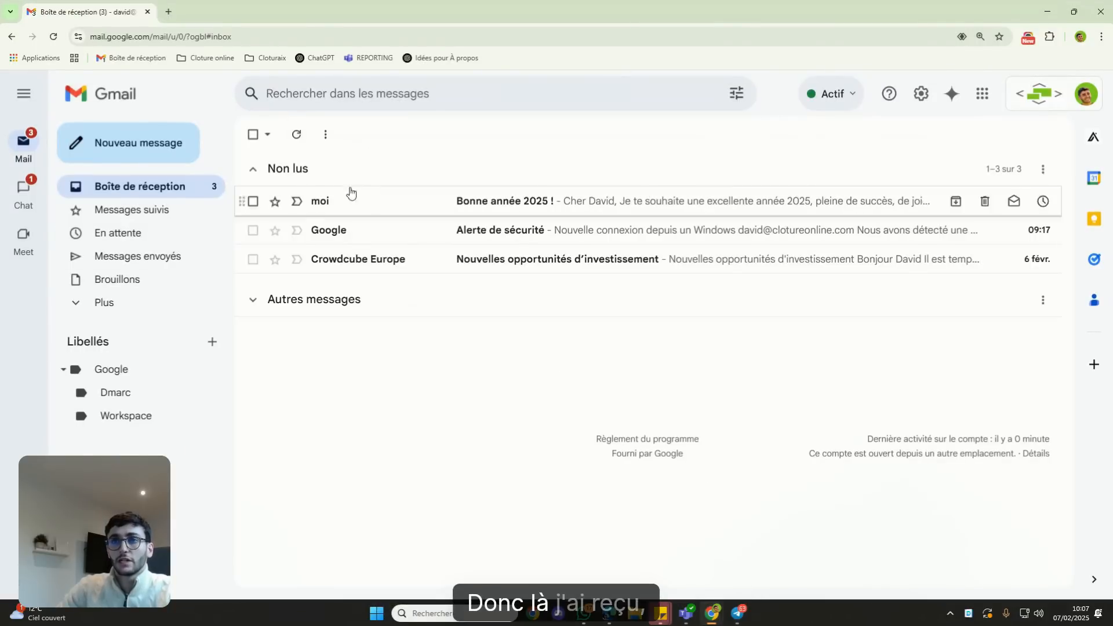
pyautogui.click(424, 203)
pyautogui.moveTo(296, 177); pyautogui.dragTo(380, 177)
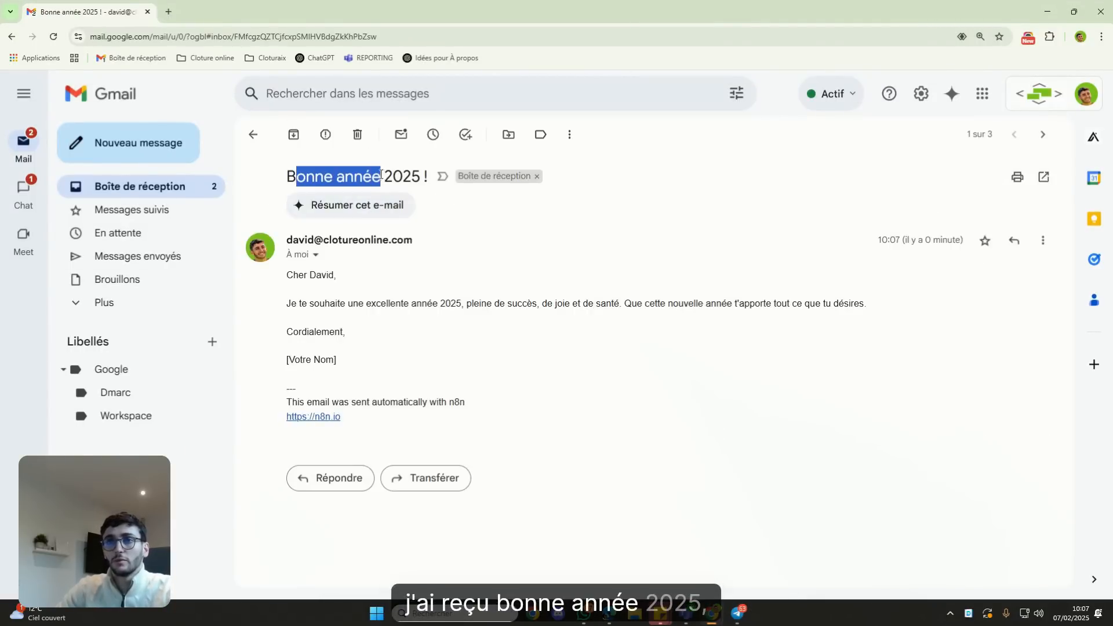
pyautogui.moveTo(431, 303); pyautogui.dragTo(428, 302)
pyautogui.moveTo(309, 275); pyautogui.dragTo(530, 340)
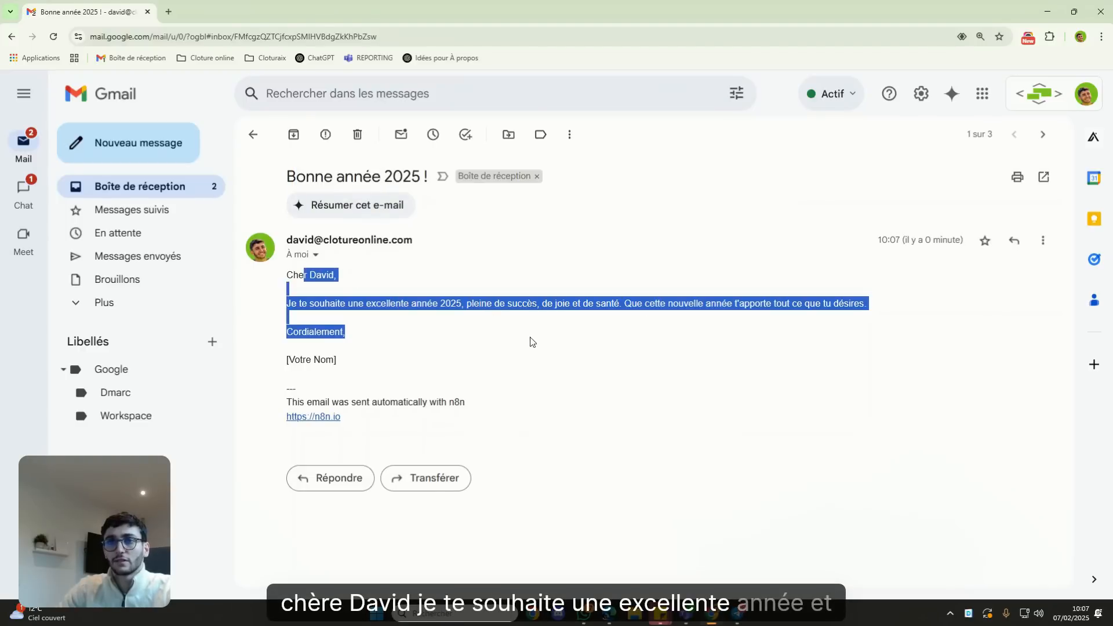
pyautogui.click(457, 323)
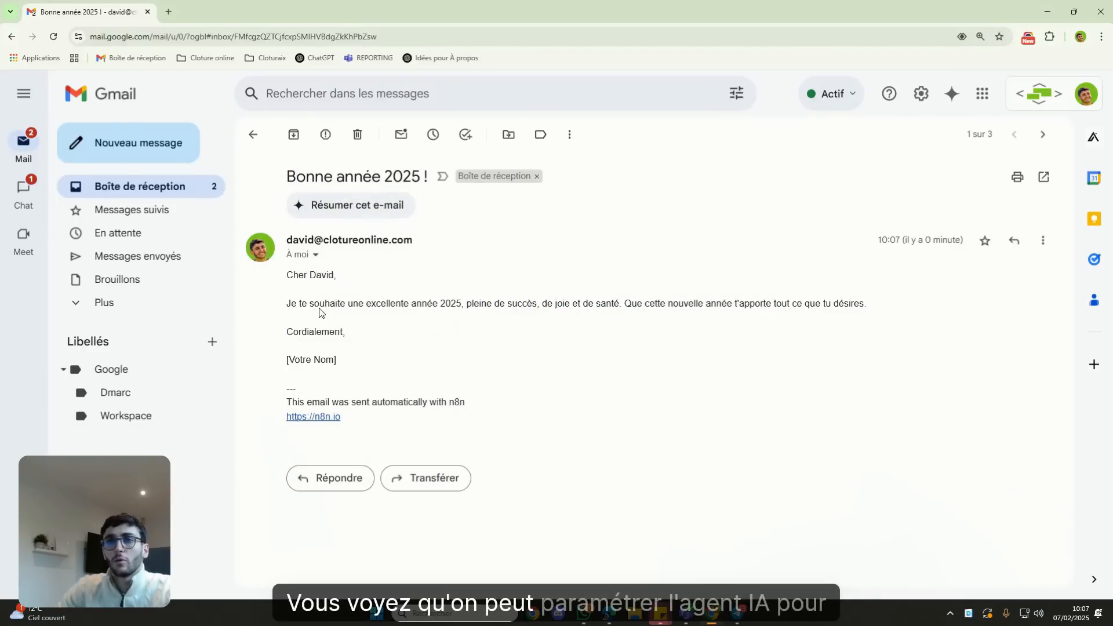
pyautogui.moveTo(286, 273); pyautogui.dragTo(462, 338)
pyautogui.click(380, 346)
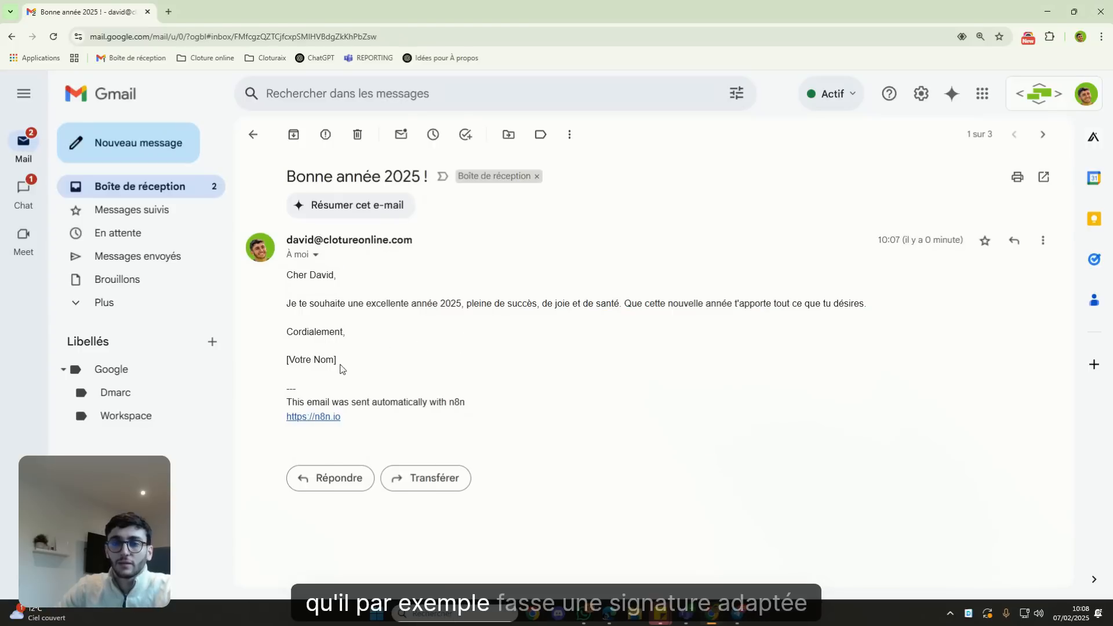
pyautogui.moveTo(346, 363); pyautogui.dragTo(267, 360)
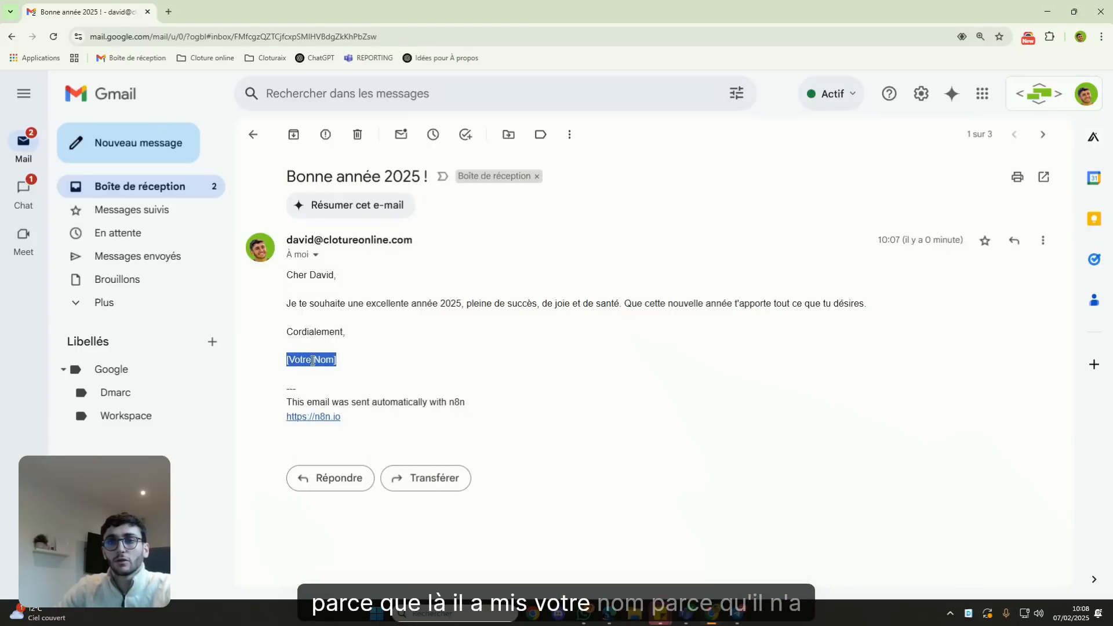
pyautogui.click(374, 364)
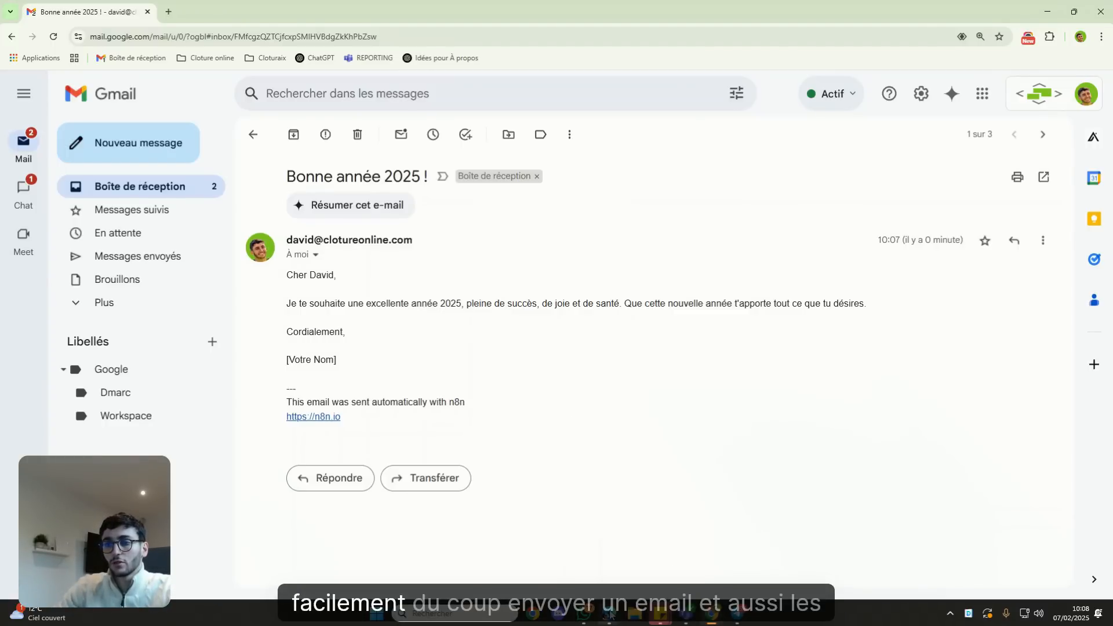
pyautogui.moveTo(608, 615)
pyautogui.click(589, 531)
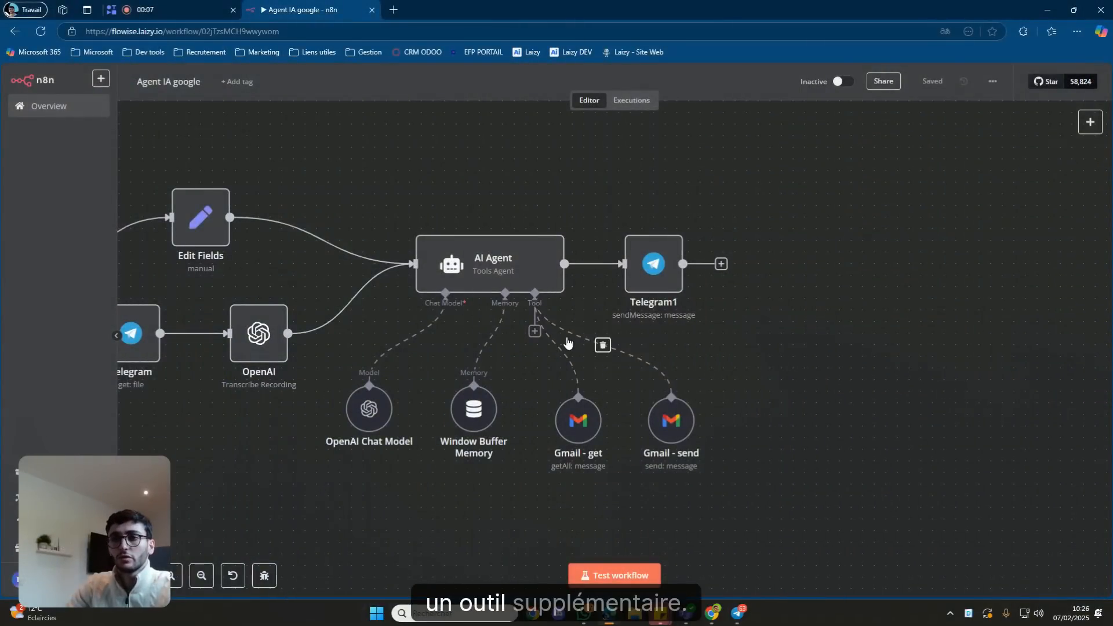
# Add a Google Calendar Tool to the AI Agent's Tool connector via a 'cal' search.
pyautogui.click(535, 331)
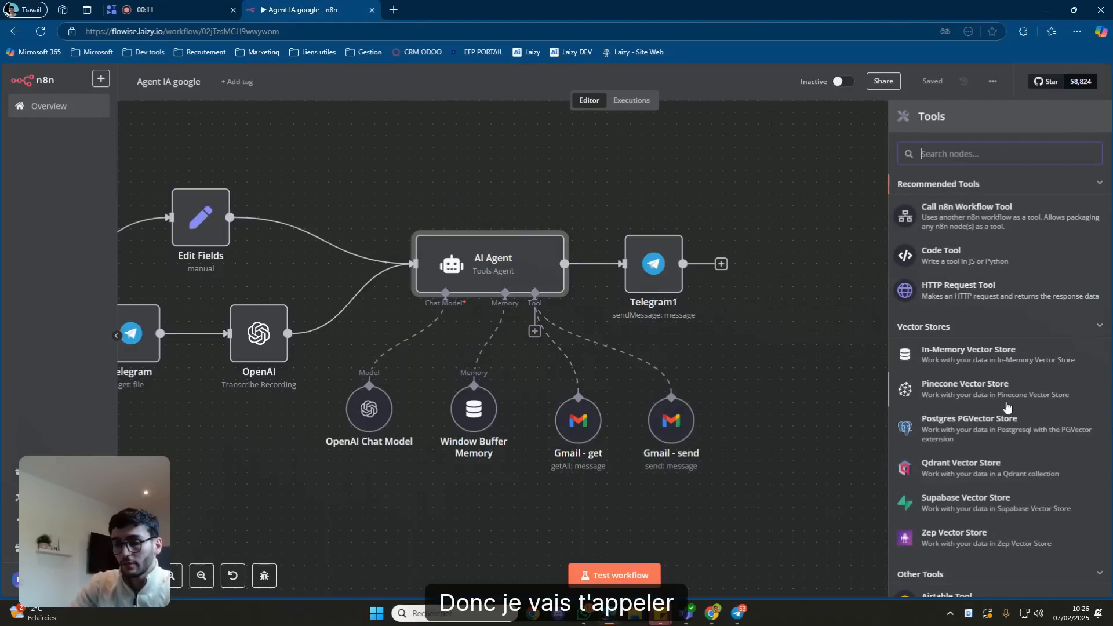
pyautogui.write('cal')
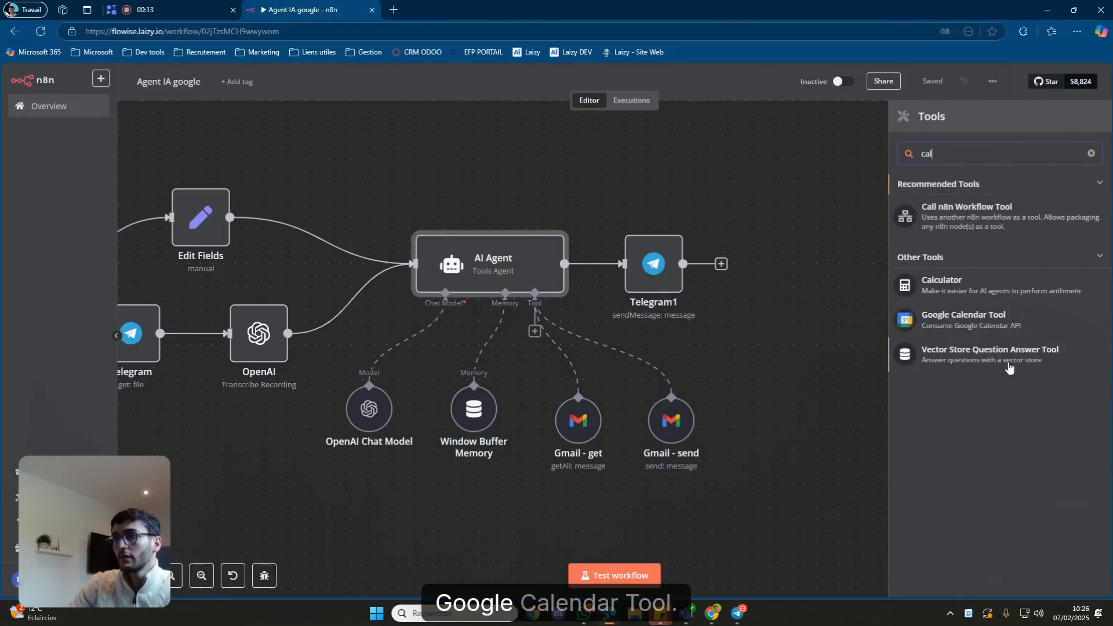
pyautogui.click(984, 320)
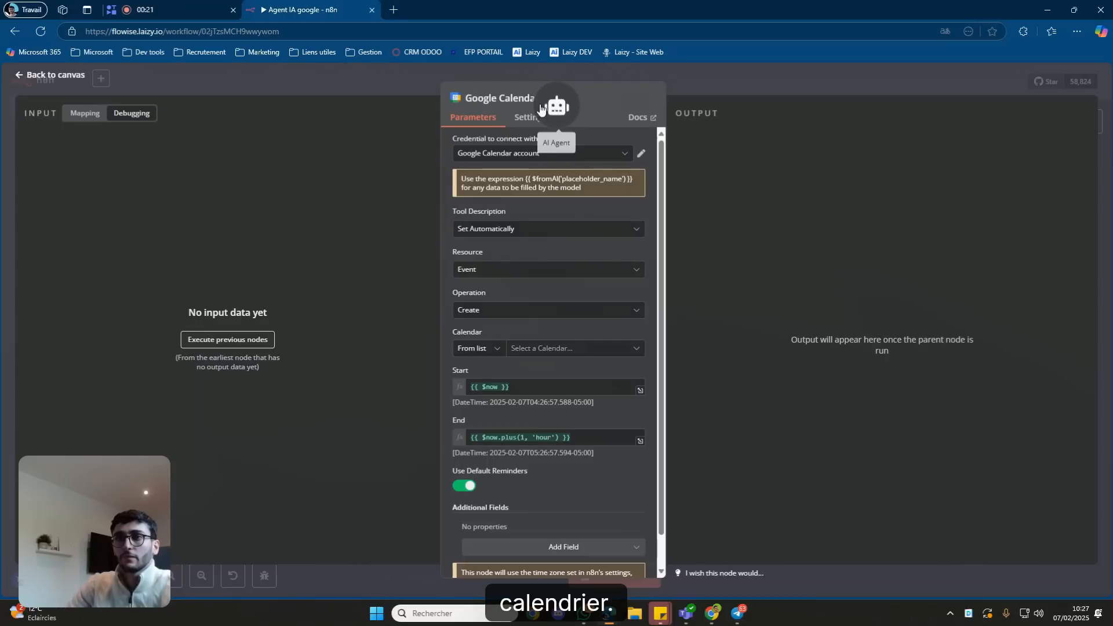
# Rename the calendar tool node to 'Calendar - get'.
pyautogui.click(536, 99)
pyautogui.moveTo(585, 93); pyautogui.dragTo(544, 97)
pyautogui.press('BackSpace')
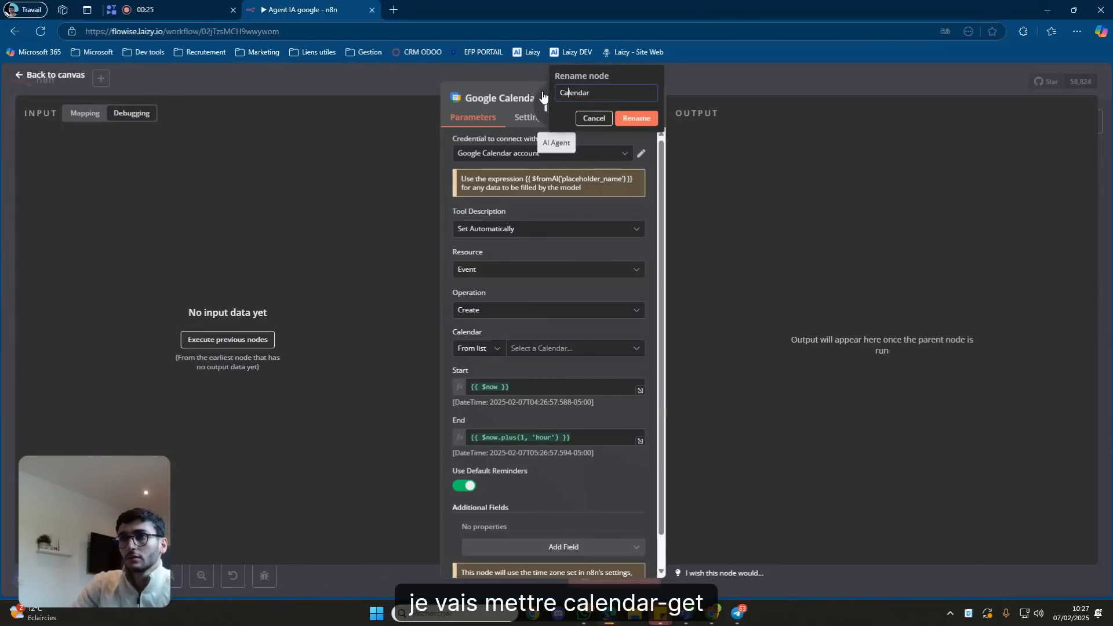
pyautogui.write('- get')
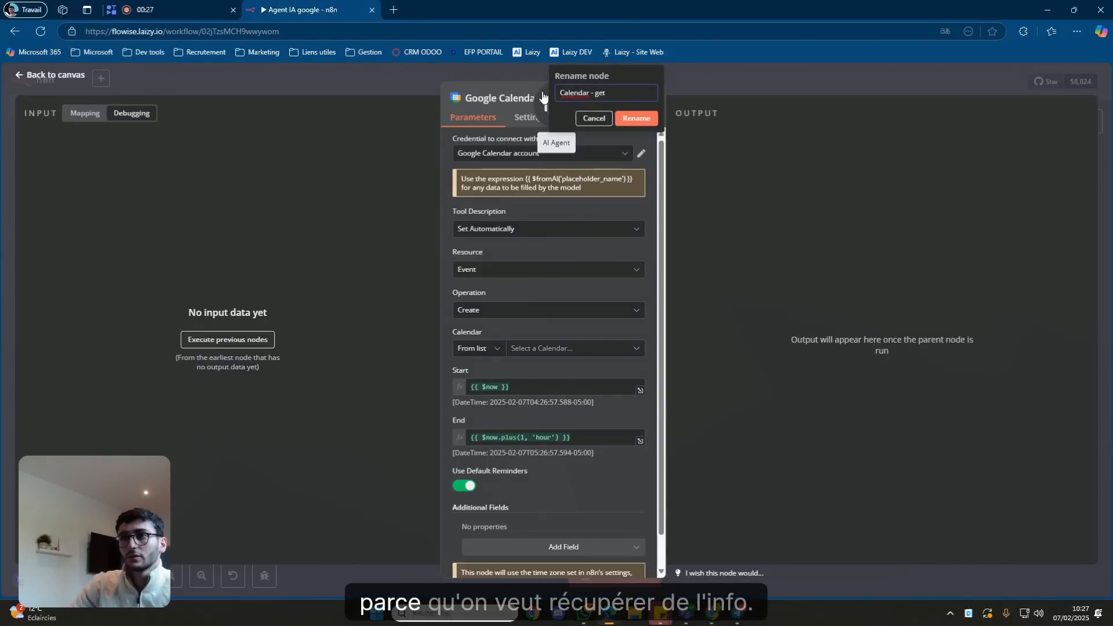
pyautogui.click(637, 118)
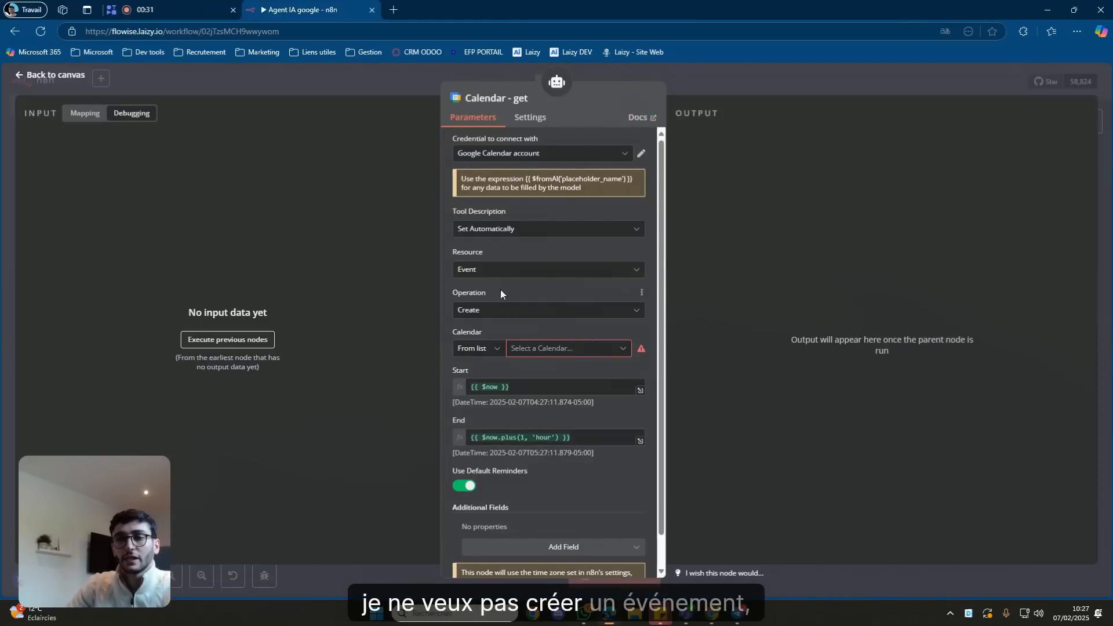
# Set the tool's operation to Get Many on the account's own calendar.
pyautogui.click(498, 311)
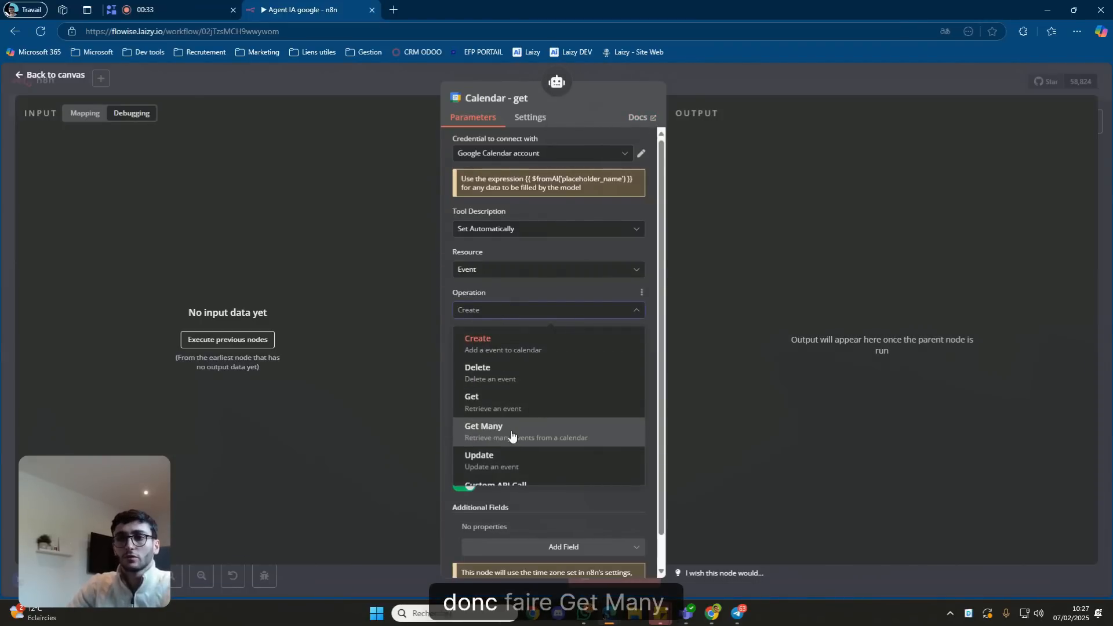
pyautogui.click(511, 440)
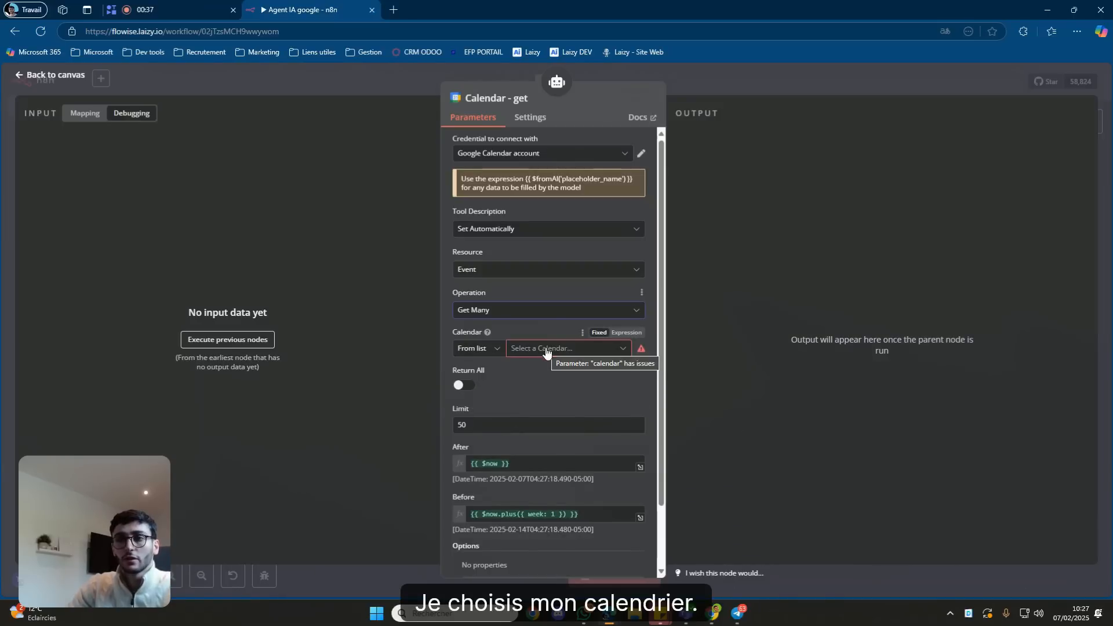
pyautogui.click(547, 349)
pyautogui.click(519, 435)
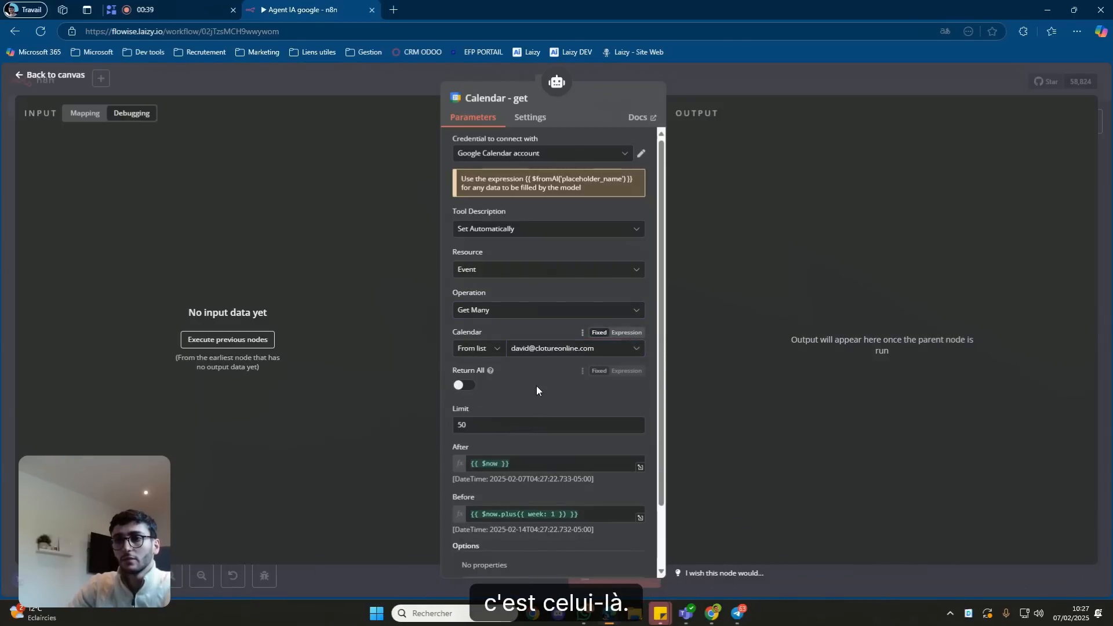
pyautogui.scroll(-1, 537, 378)
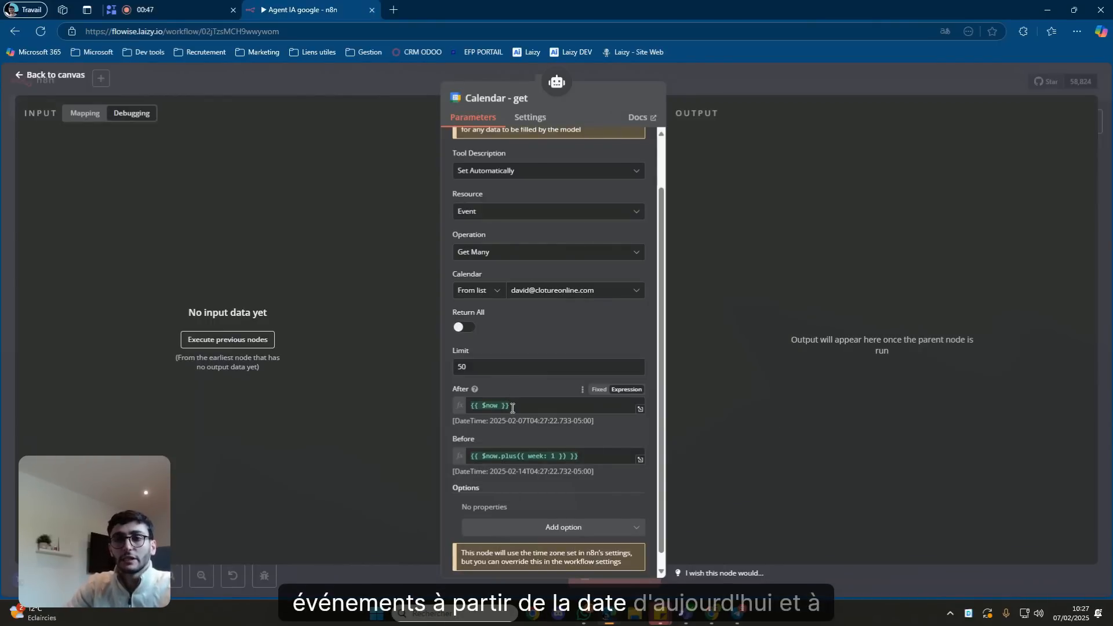
pyautogui.moveTo(508, 458)
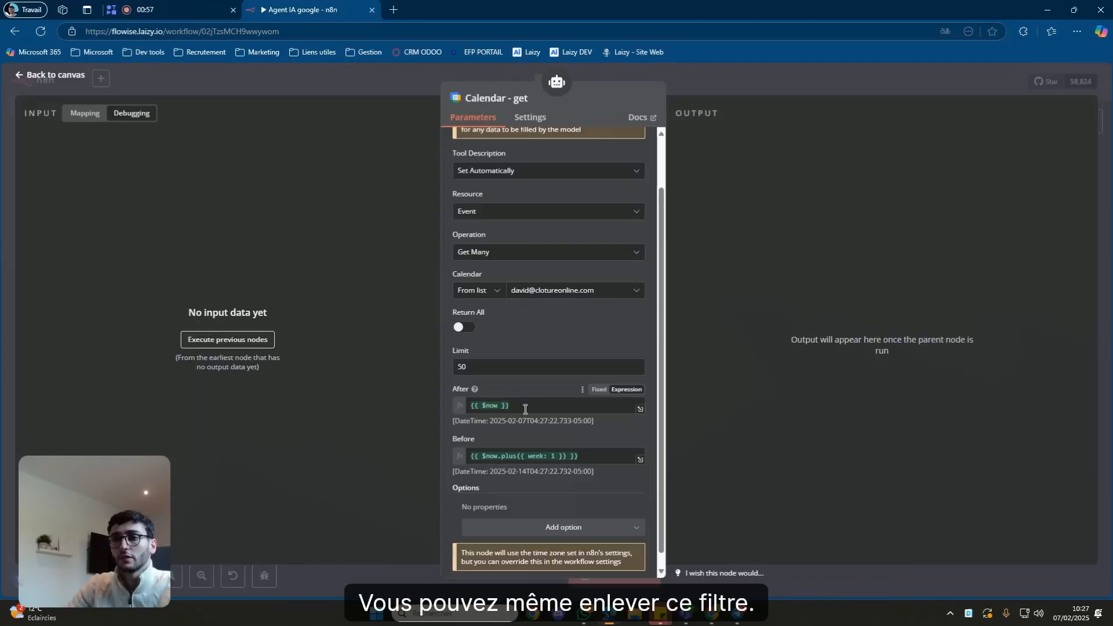
pyautogui.scroll(2, 561, 323)
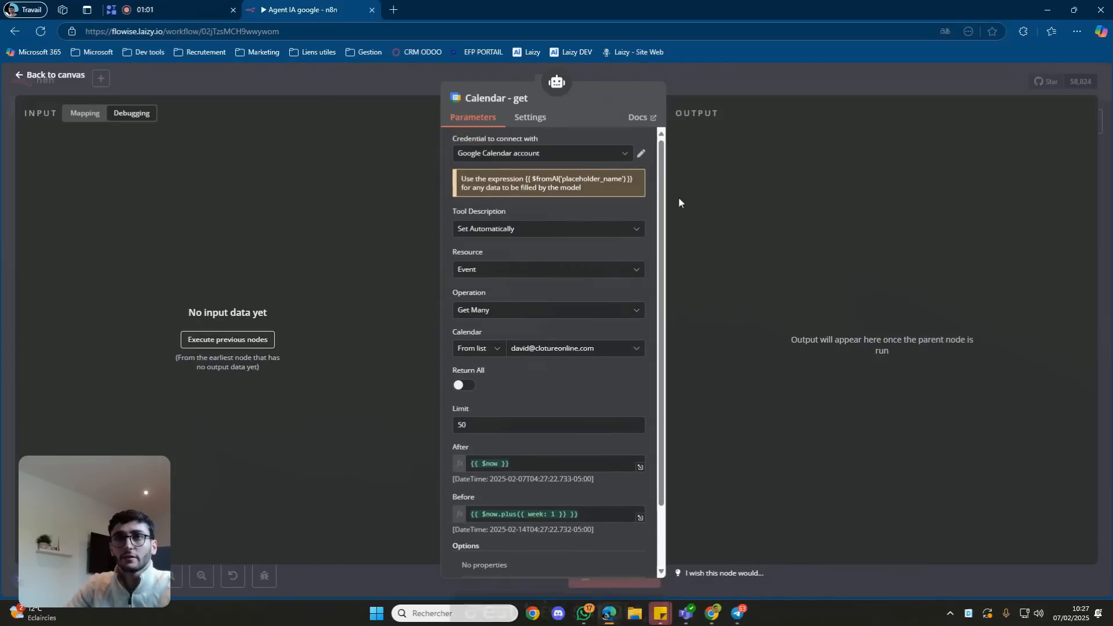
# Save the workflow with Calendar - get placed beside Gmail - send, and reopen the AI Agent.
pyautogui.click(748, 91)
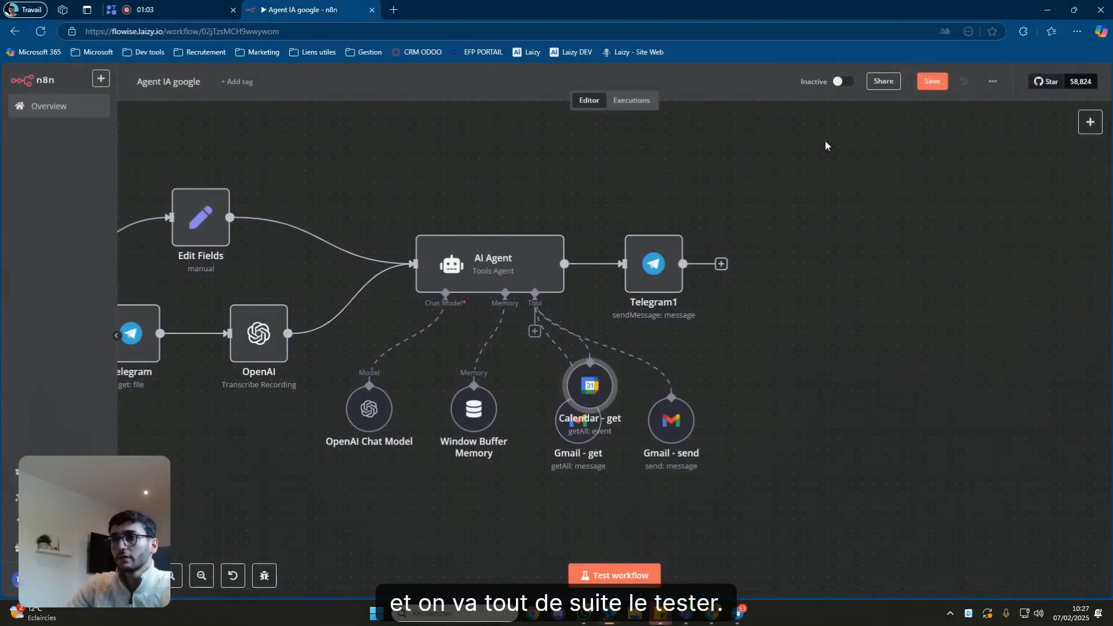
pyautogui.click(931, 88)
pyautogui.moveTo(603, 380); pyautogui.dragTo(778, 426)
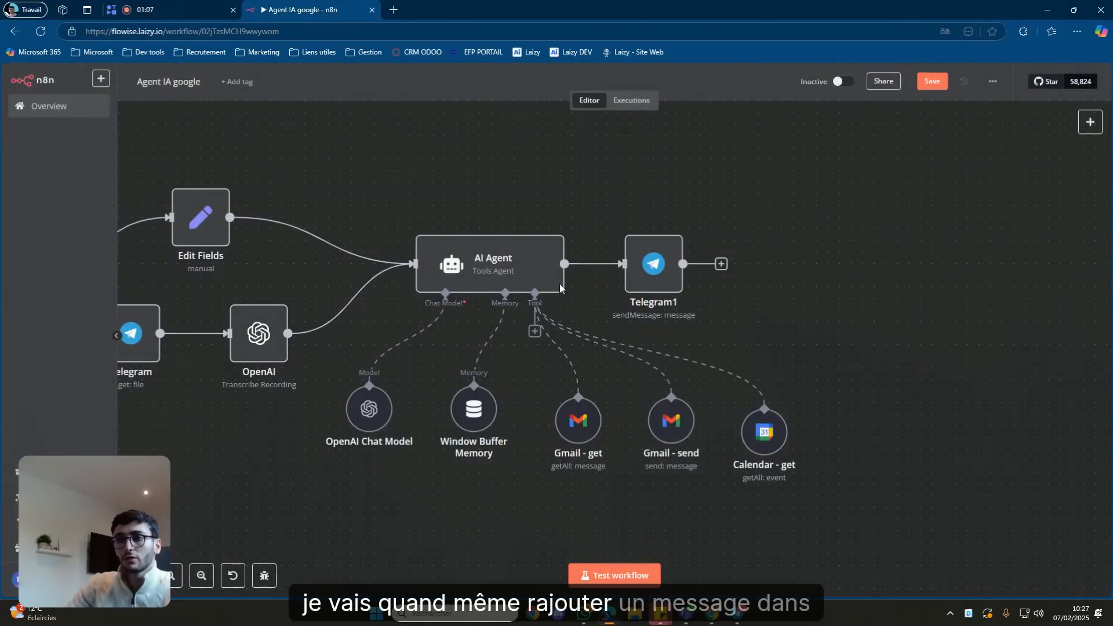
pyautogui.doubleClick(535, 273)
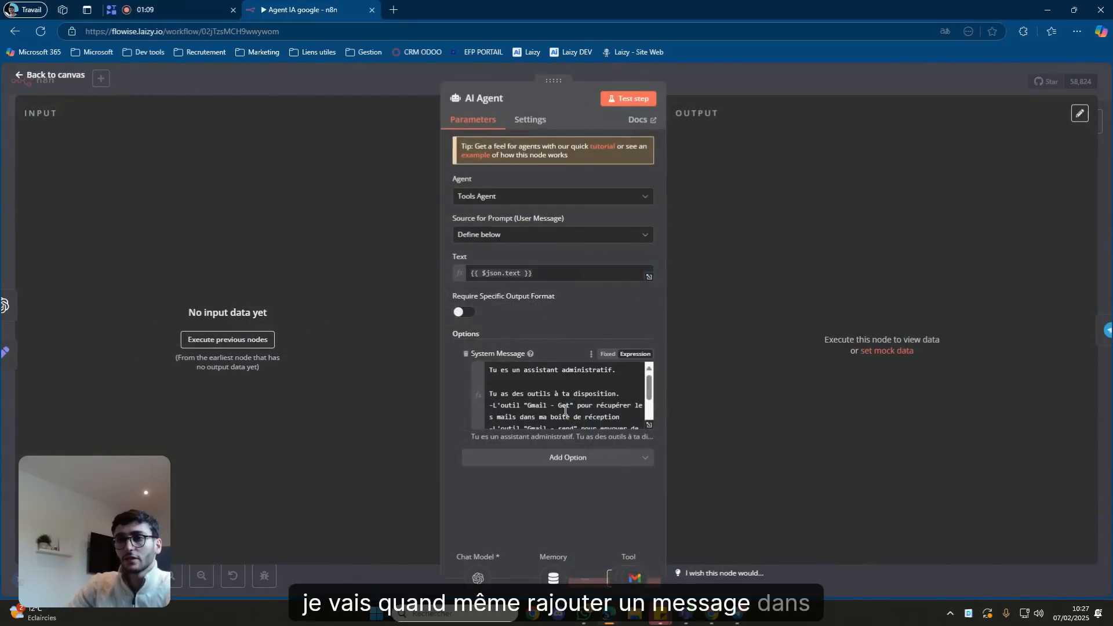
# Add the system-message line about 'Calendar - get' retrieving calendar events and save the workflow.
pyautogui.click(615, 393)
pyautogui.press('Return')
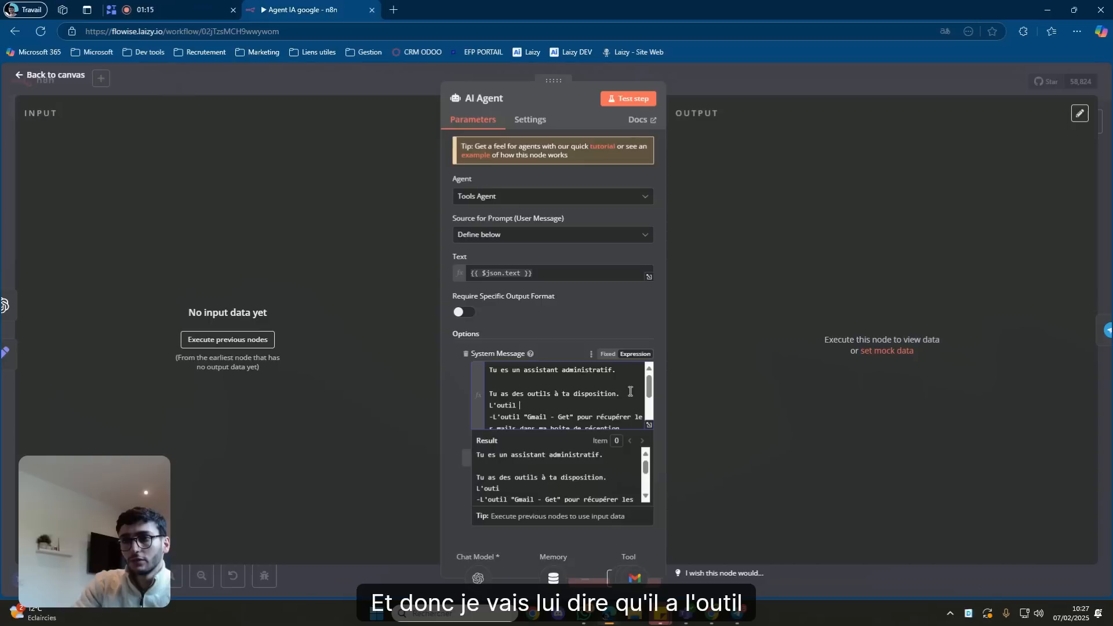
pyautogui.write('L\'outil "Calendar -')
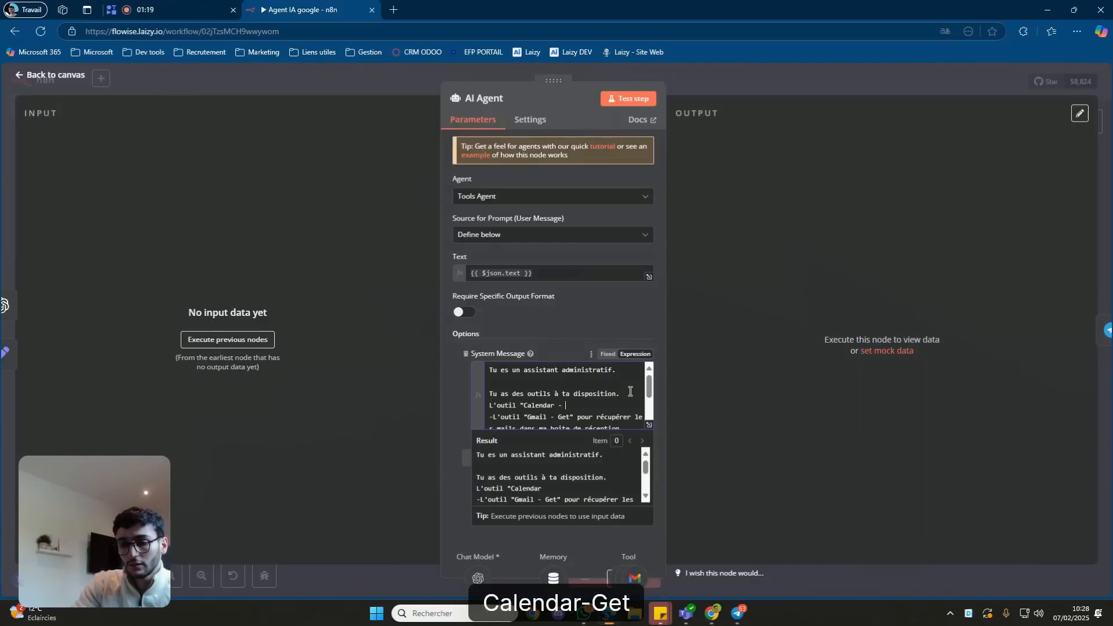
pyautogui.write(' get" pour')
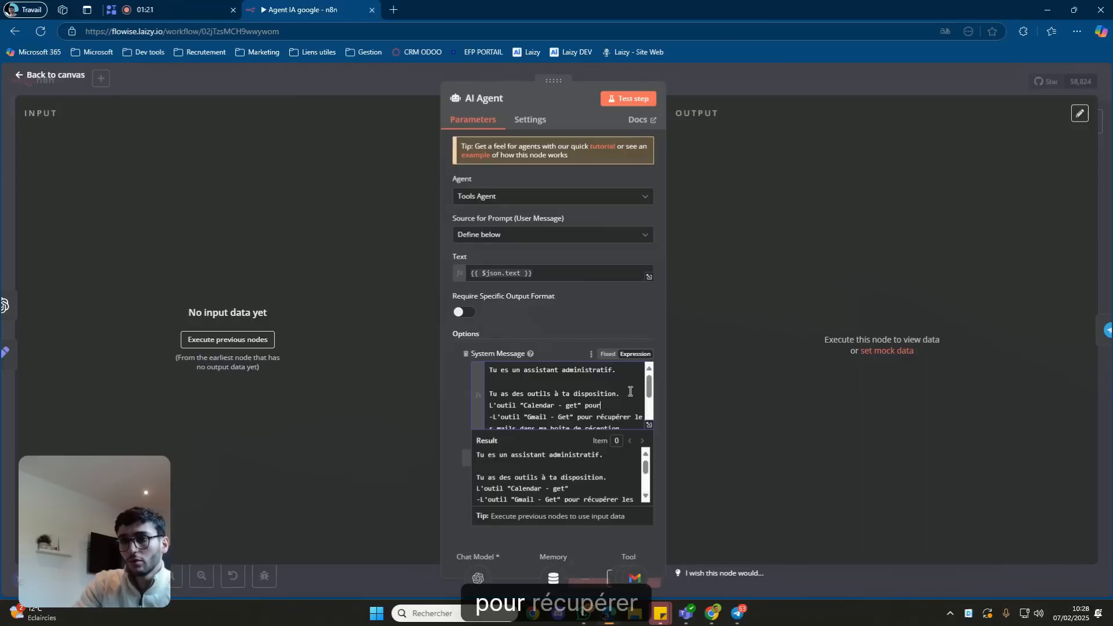
pyautogui.write(' récup')
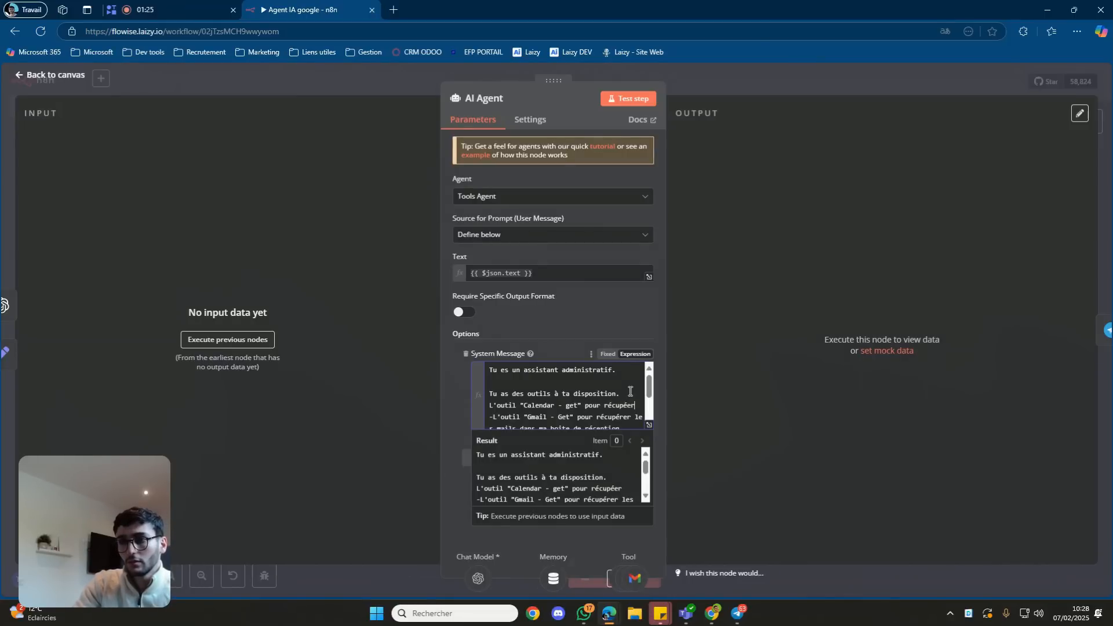
pyautogui.write('érer des évennements dans mon cal')
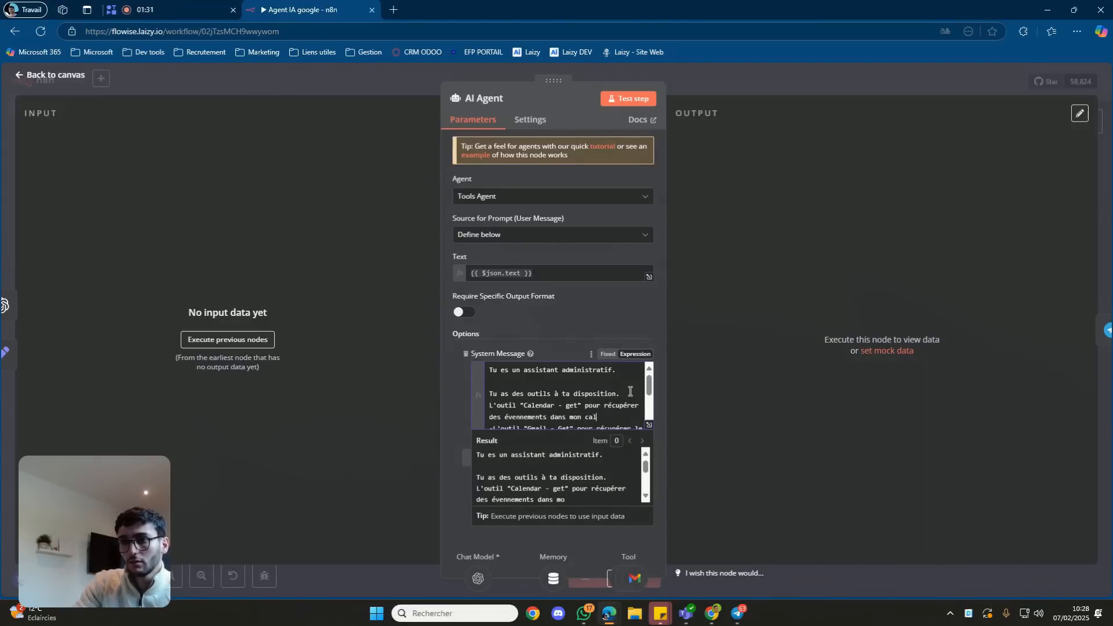
pyautogui.write('endrier')
pyautogui.click(807, 69)
pyautogui.click(932, 82)
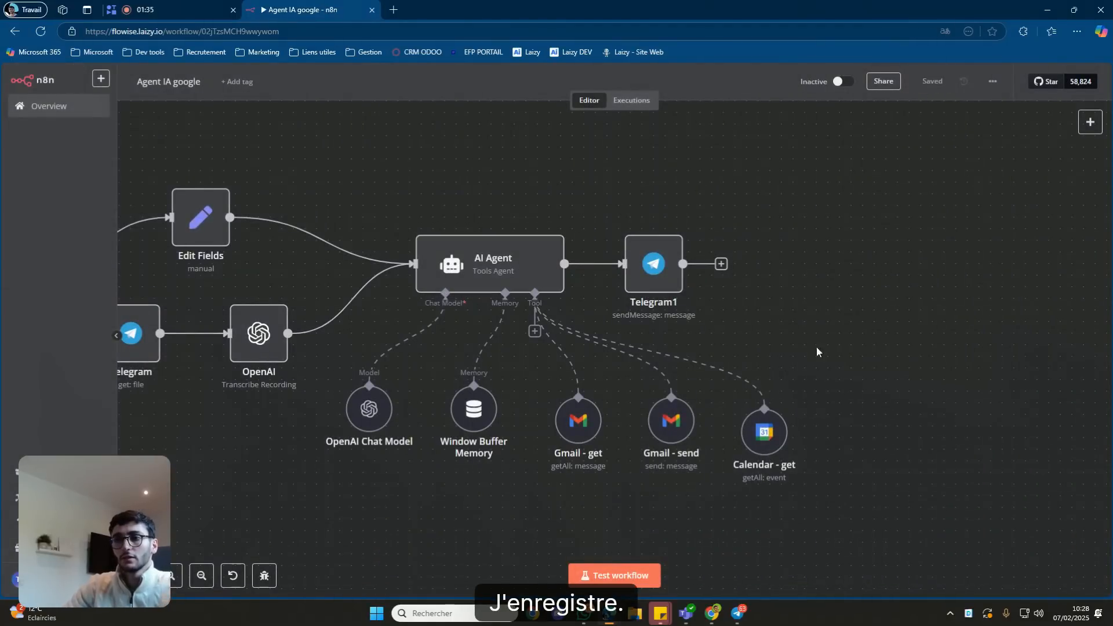
pyautogui.moveTo(711, 612)
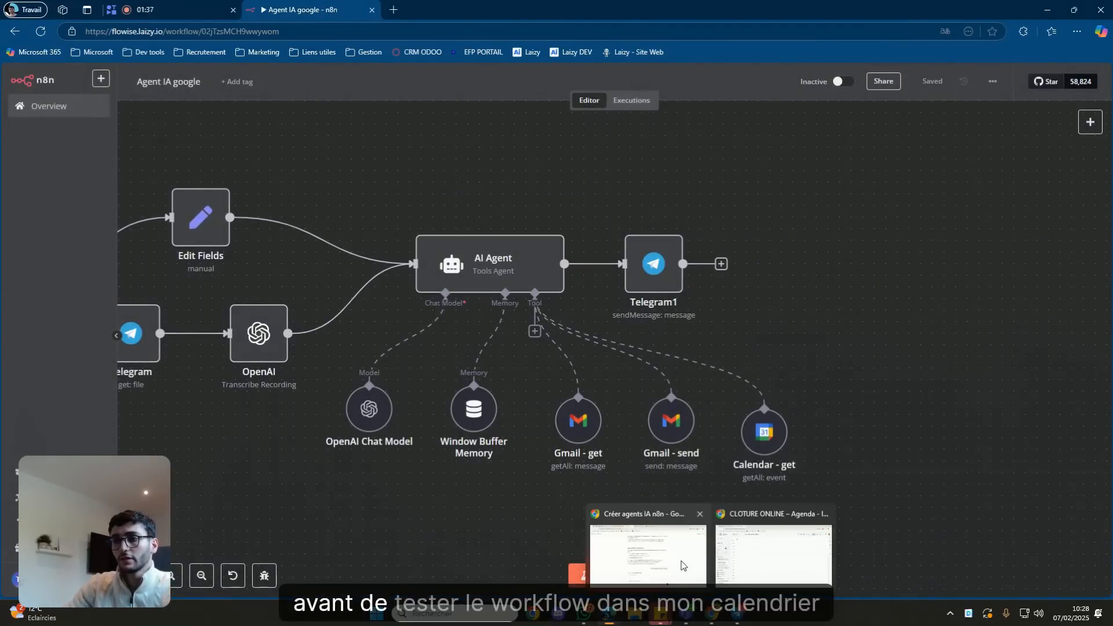
pyautogui.click(750, 539)
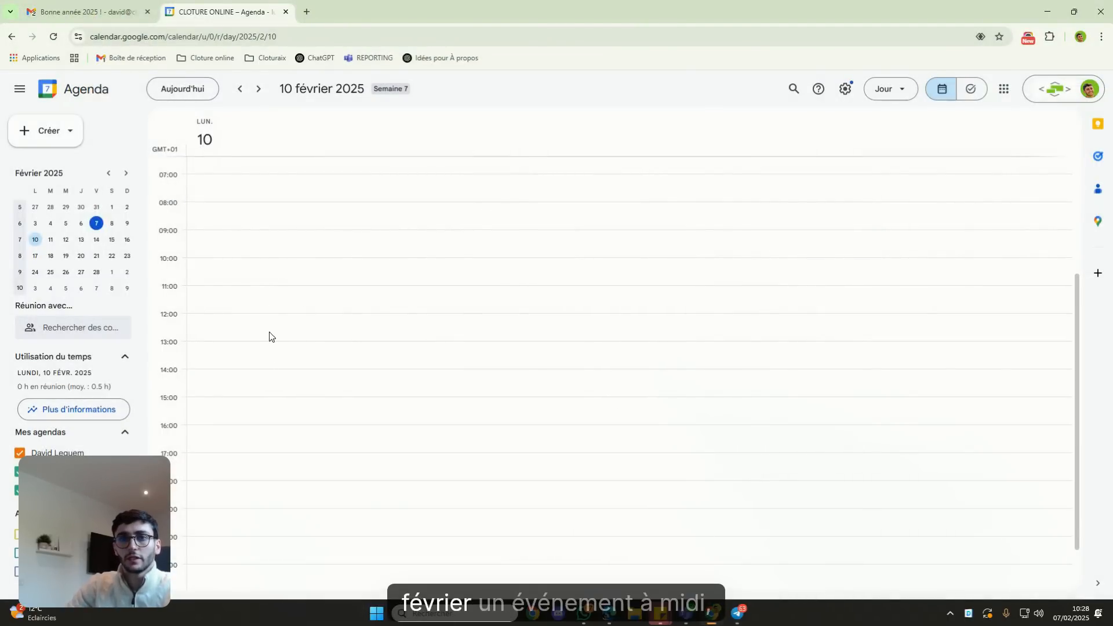
# Create a 'TEST VIDEO YOUTUBE' event on 10 February, 12:15–13:15, then return to n8n.
pyautogui.moveTo(269, 318); pyautogui.dragTo(259, 345)
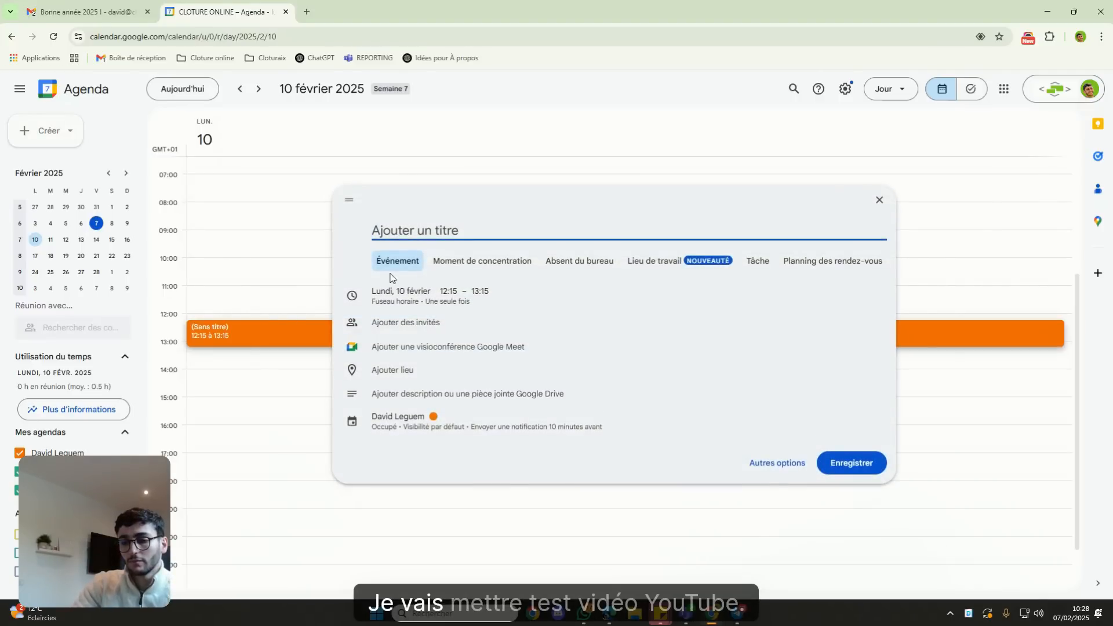
pyautogui.write('TEST VI')
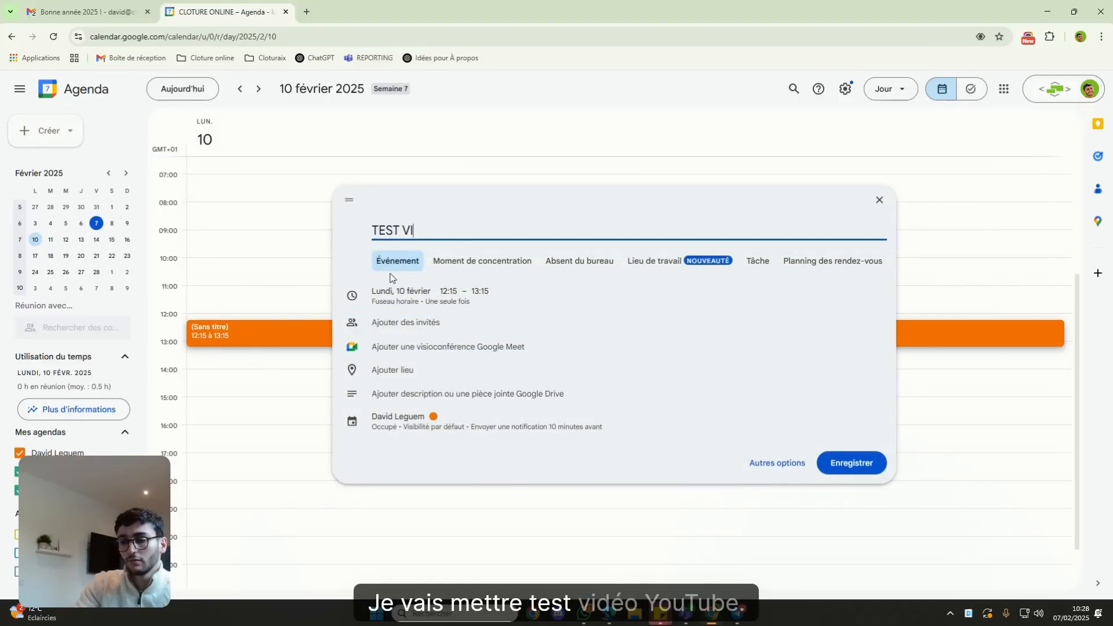
pyautogui.write('DEO YOUTUBE')
pyautogui.press('Return')
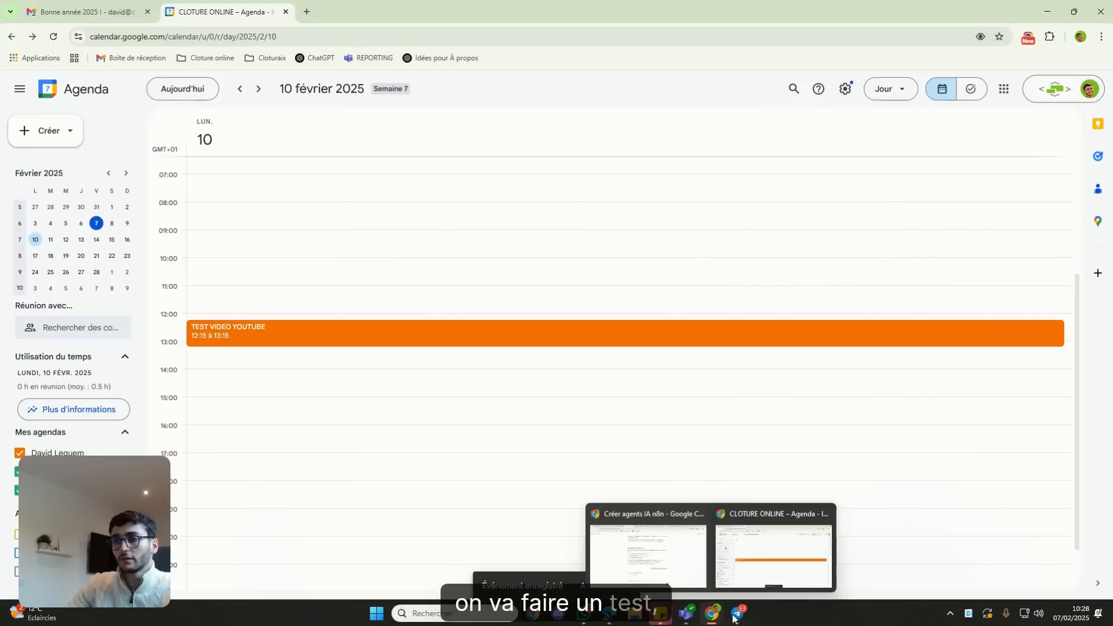
pyautogui.moveTo(741, 617)
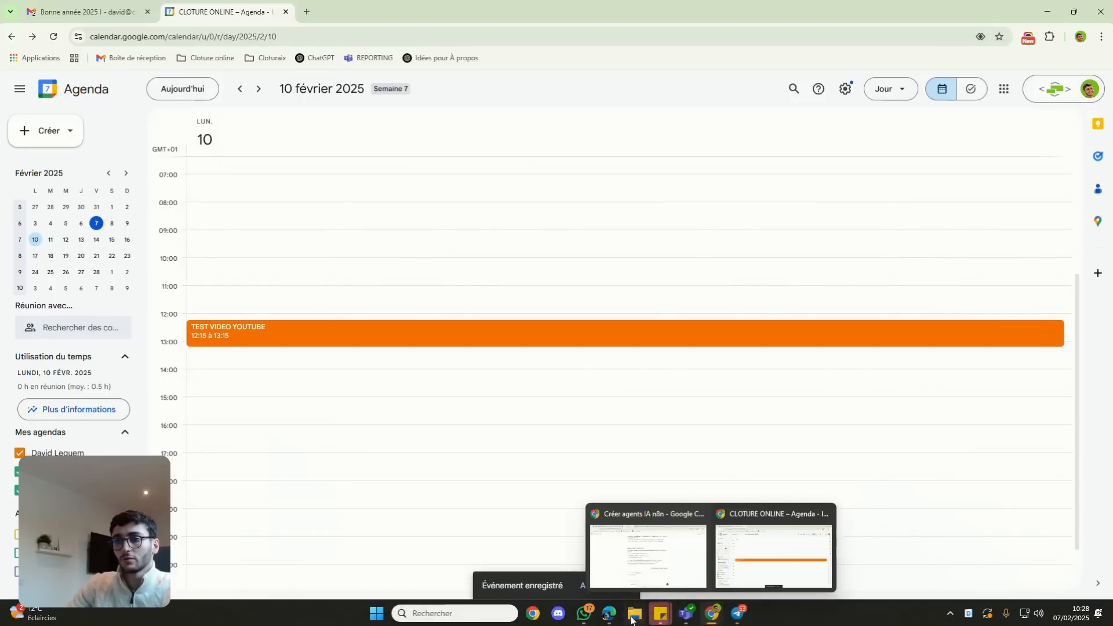
pyautogui.click(660, 578)
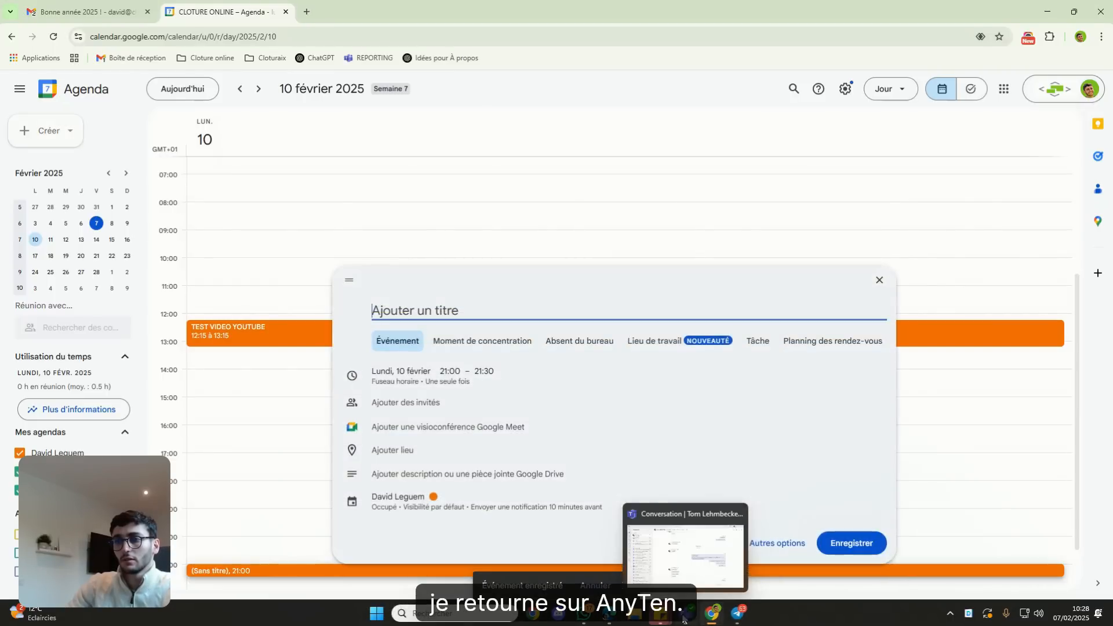
pyautogui.moveTo(607, 616)
pyautogui.click(573, 565)
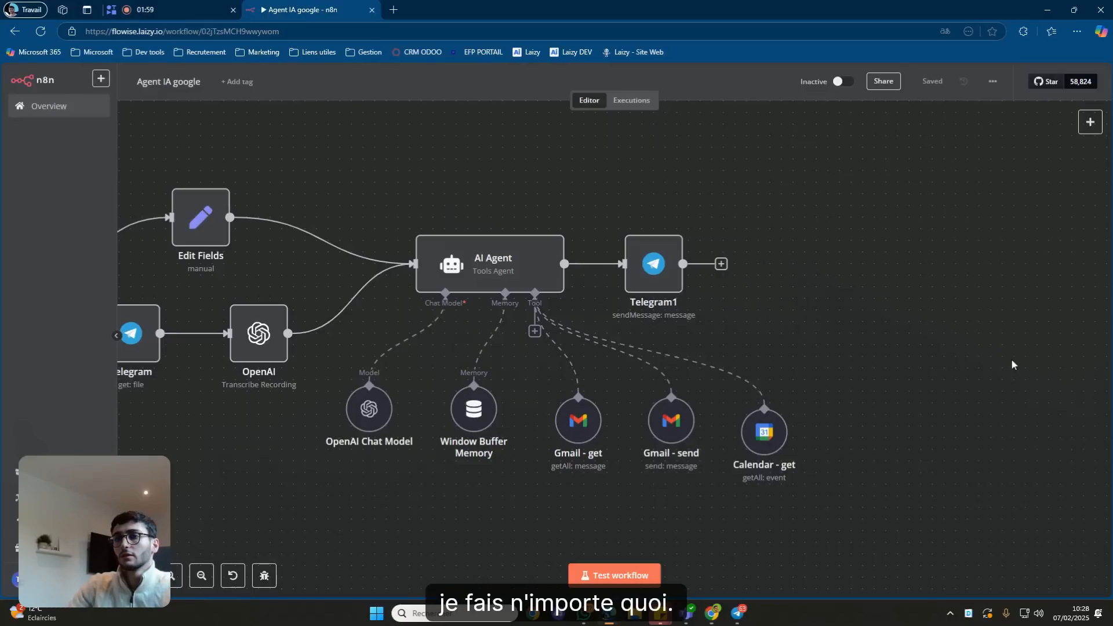
# Align Calendar - get with the Gmail nodes, save, and start a test run awaiting Telegram.
pyautogui.moveTo(764, 432); pyautogui.dragTo(764, 420)
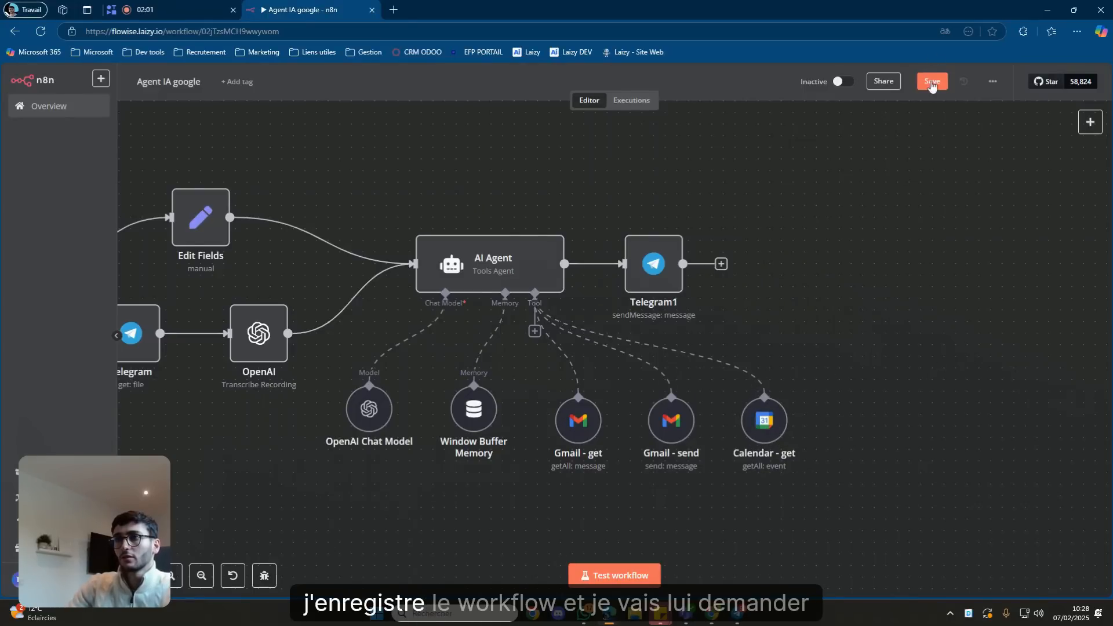
pyautogui.click(931, 82)
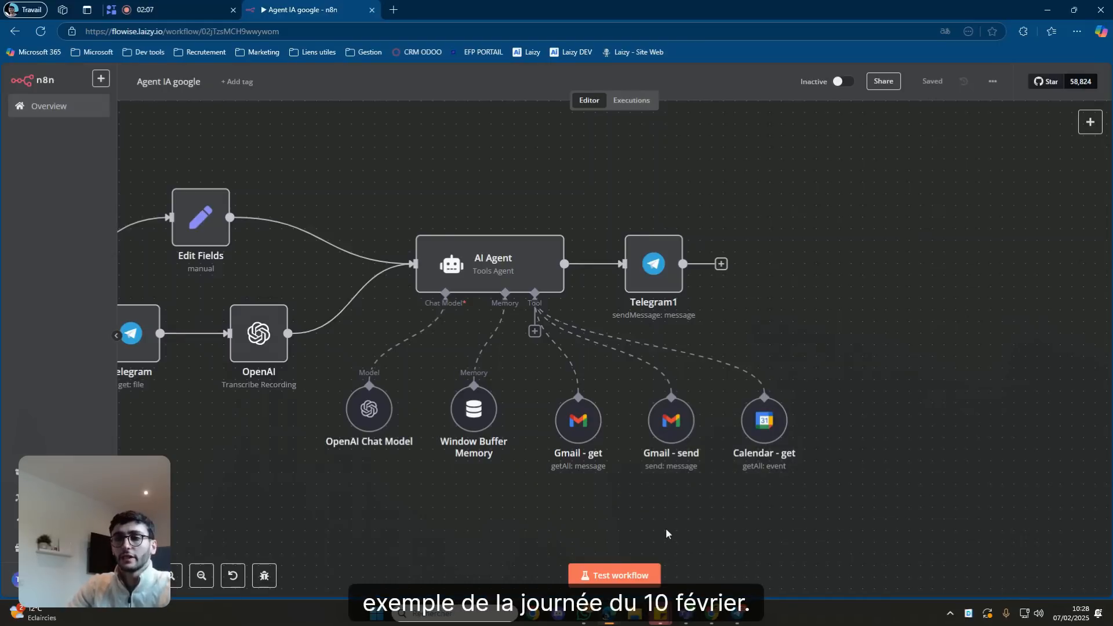
pyautogui.click(659, 572)
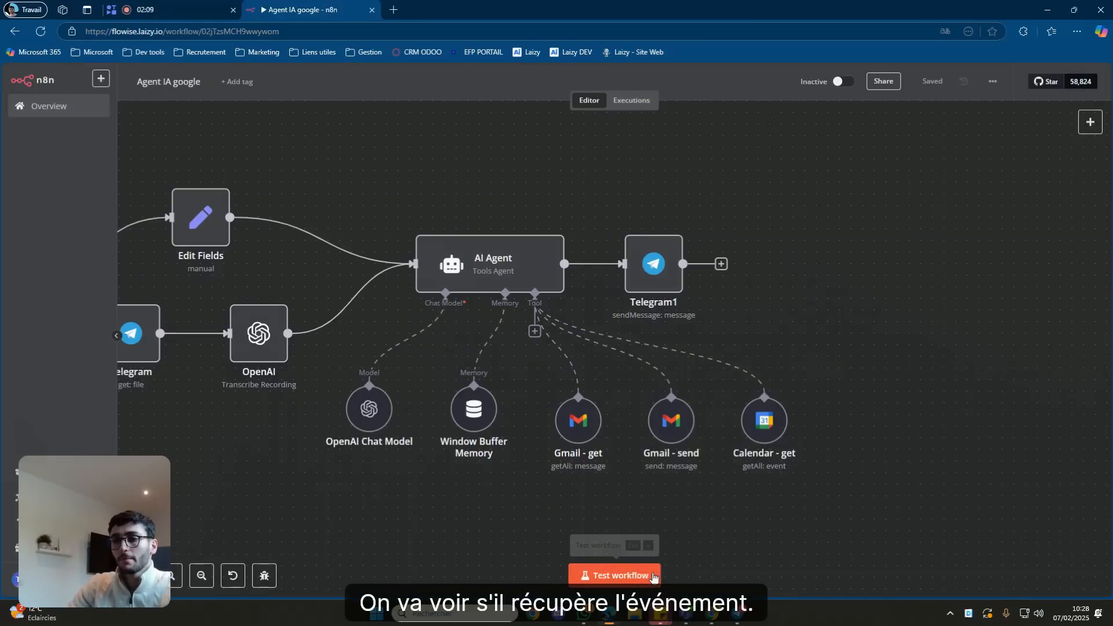
pyautogui.click(736, 613)
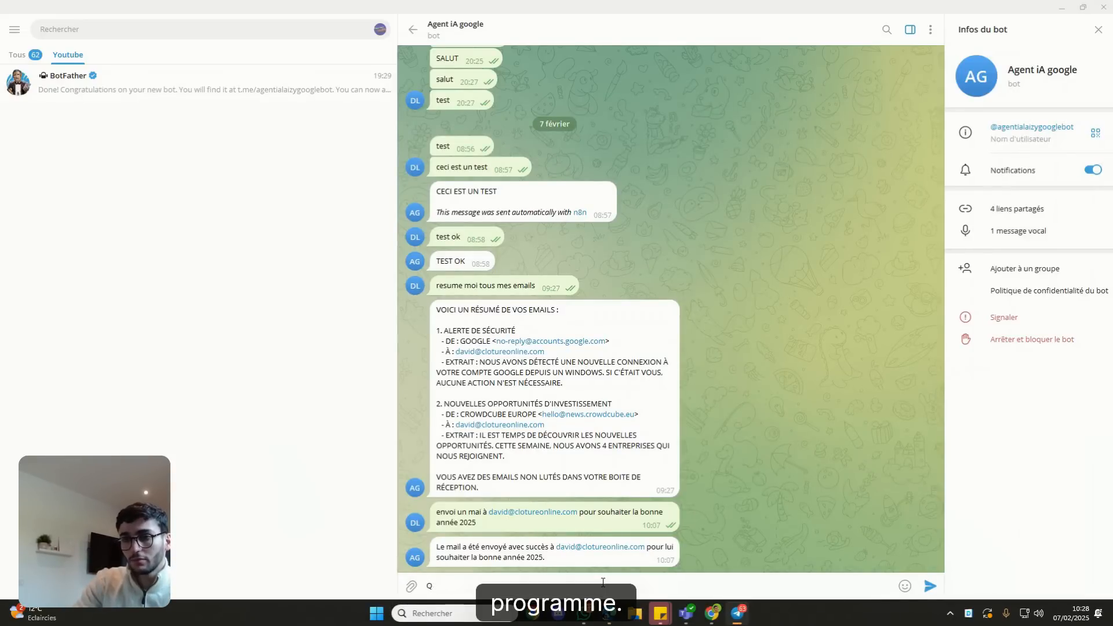
# Ask the bot 'Quel est mon programme du 10 février ?' and heart its TEST VIDEO YOUTUBE reply.
pyautogui.write('l est mon pro')
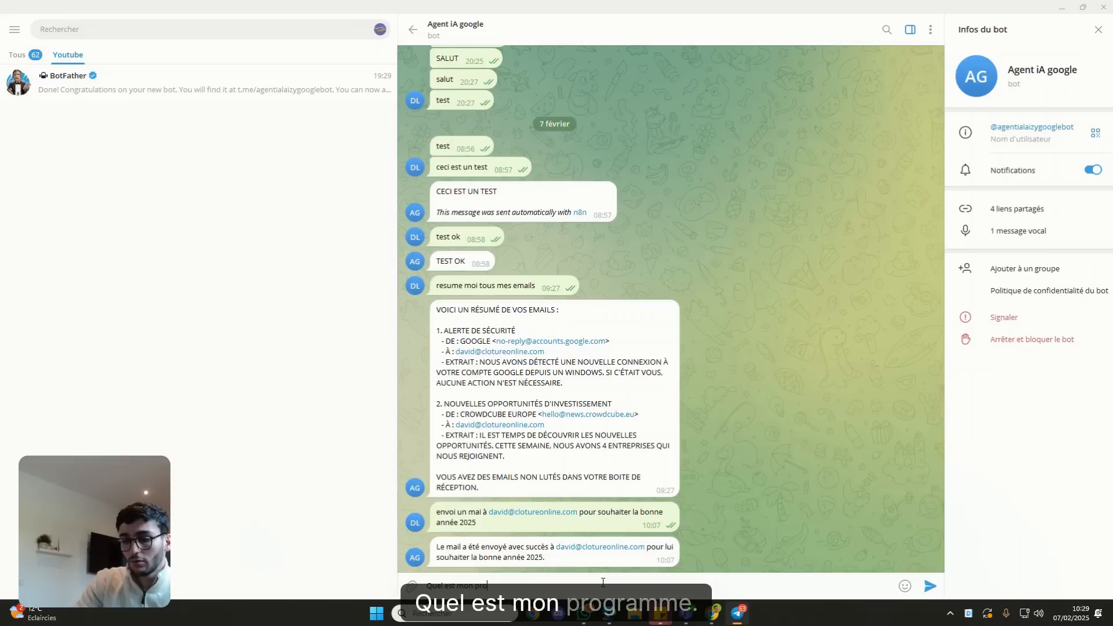
pyautogui.write('gramme du 10')
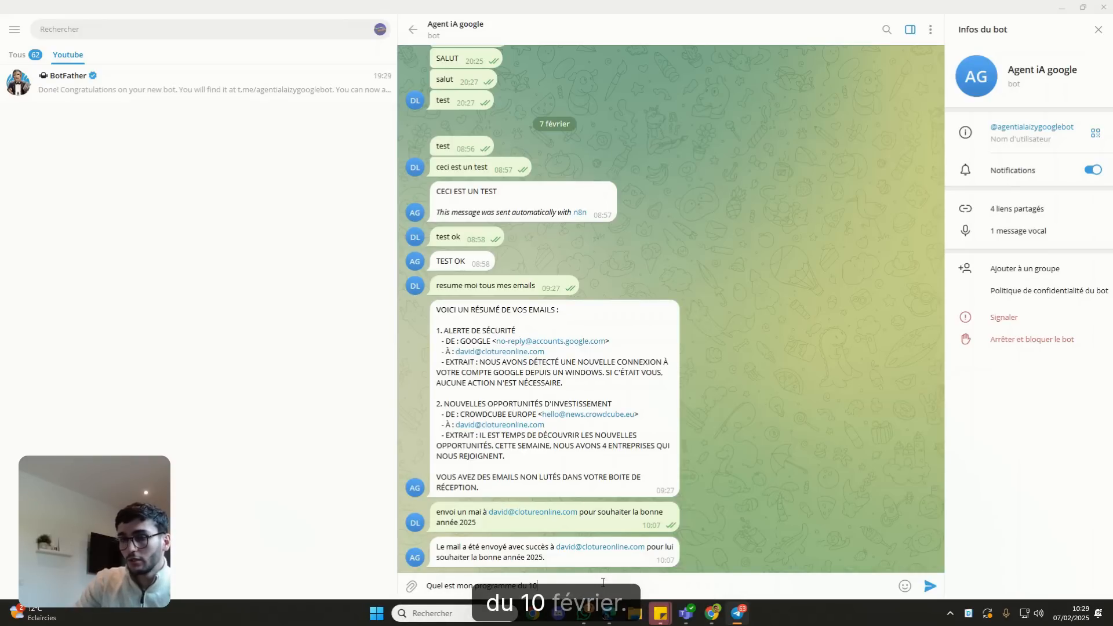
pyautogui.write(' févrieir ?')
pyautogui.press('Return')
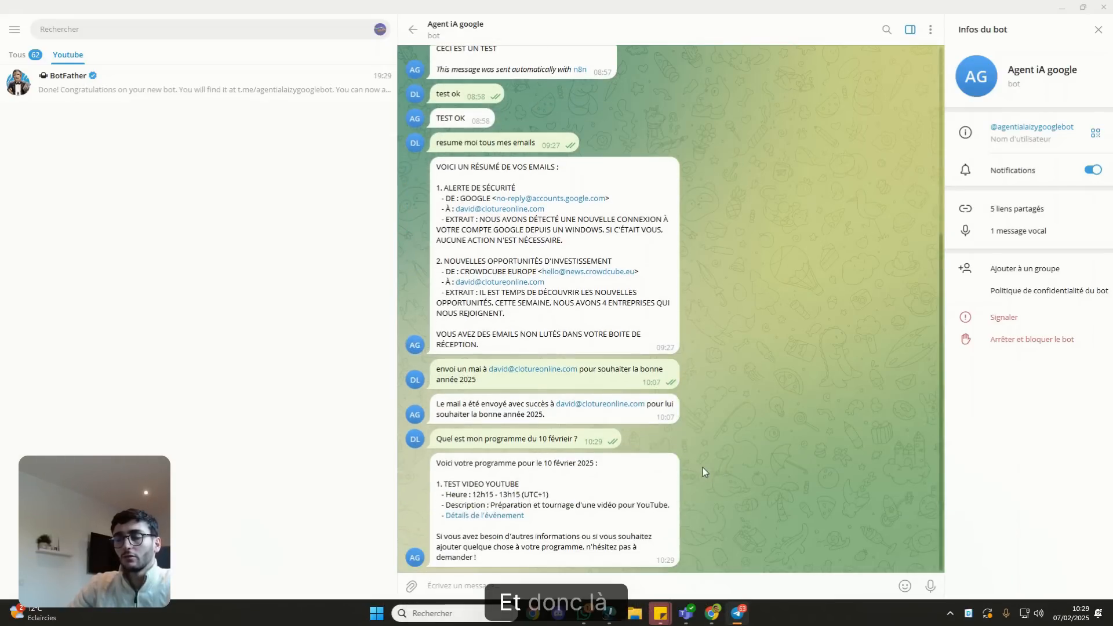
pyautogui.doubleClick(471, 472)
pyautogui.moveTo(446, 484); pyautogui.dragTo(499, 493)
pyautogui.click(526, 488)
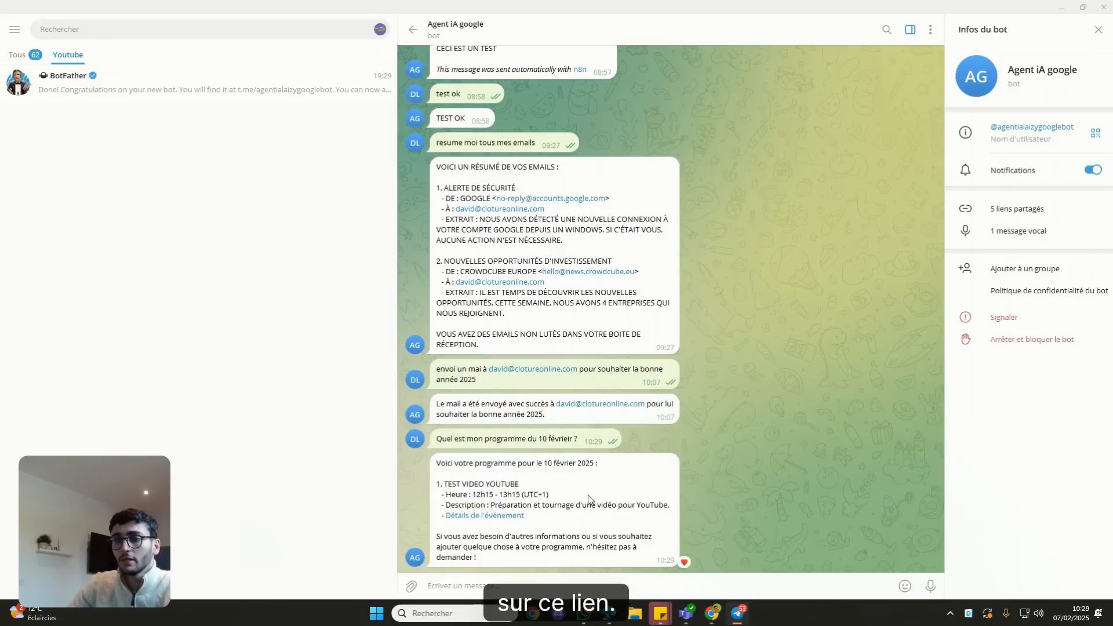
# Pan across Telegram Trigger, Switch, the agent tools and Calendar - get to check each node's success marks.
pyautogui.click(742, 607)
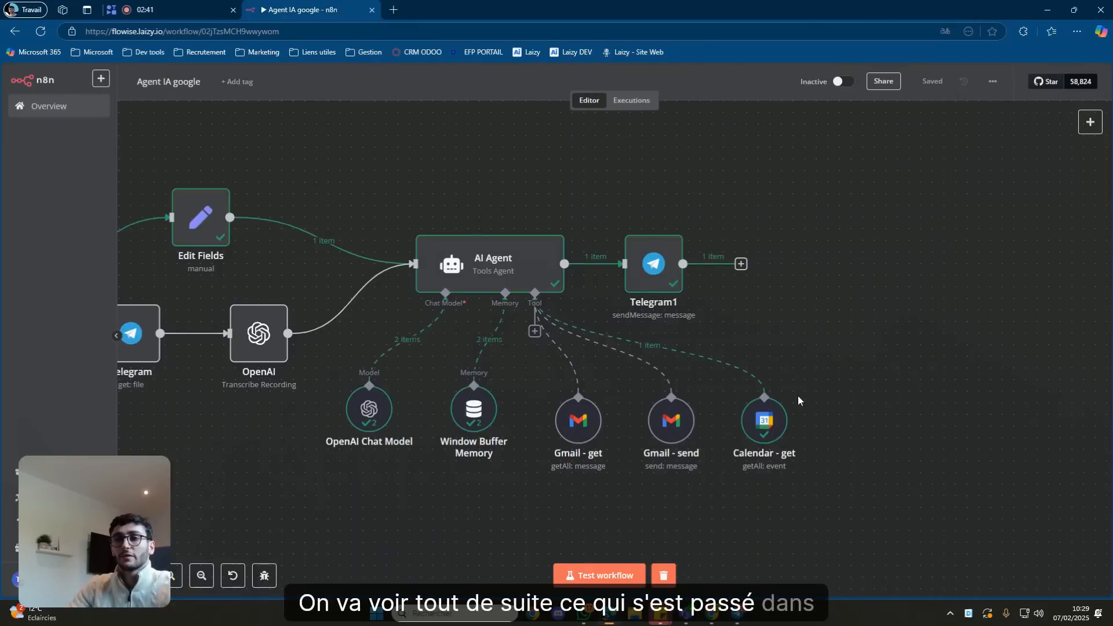
pyautogui.moveTo(839, 354); pyautogui.dragTo(1110, 363)
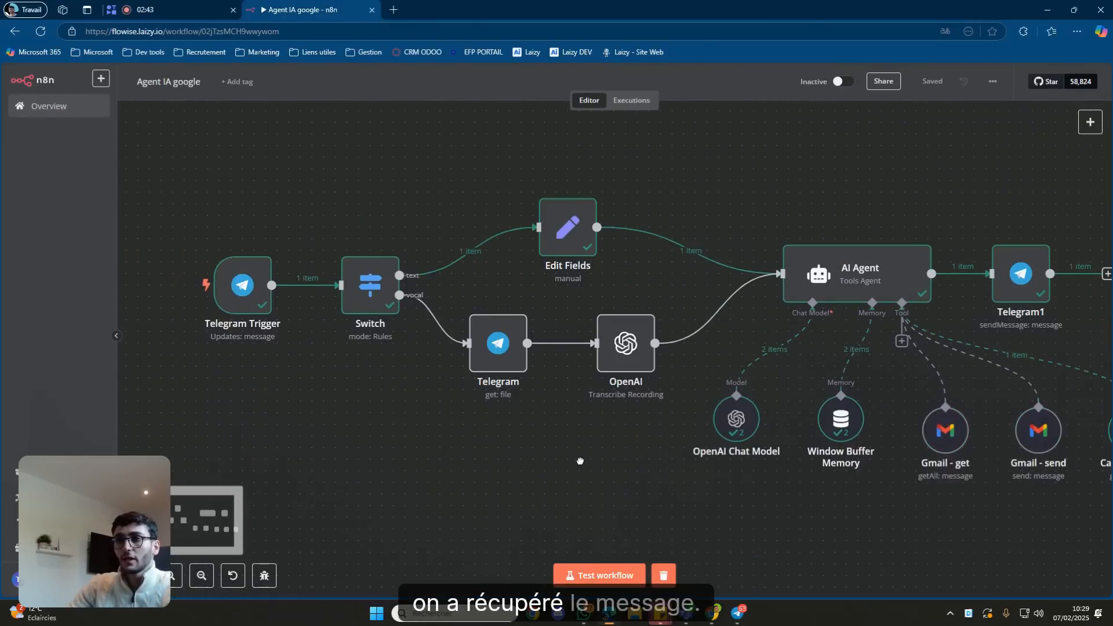
pyautogui.moveTo(580, 459); pyautogui.dragTo(373, 466)
pyautogui.moveTo(604, 523); pyautogui.dragTo(504, 502)
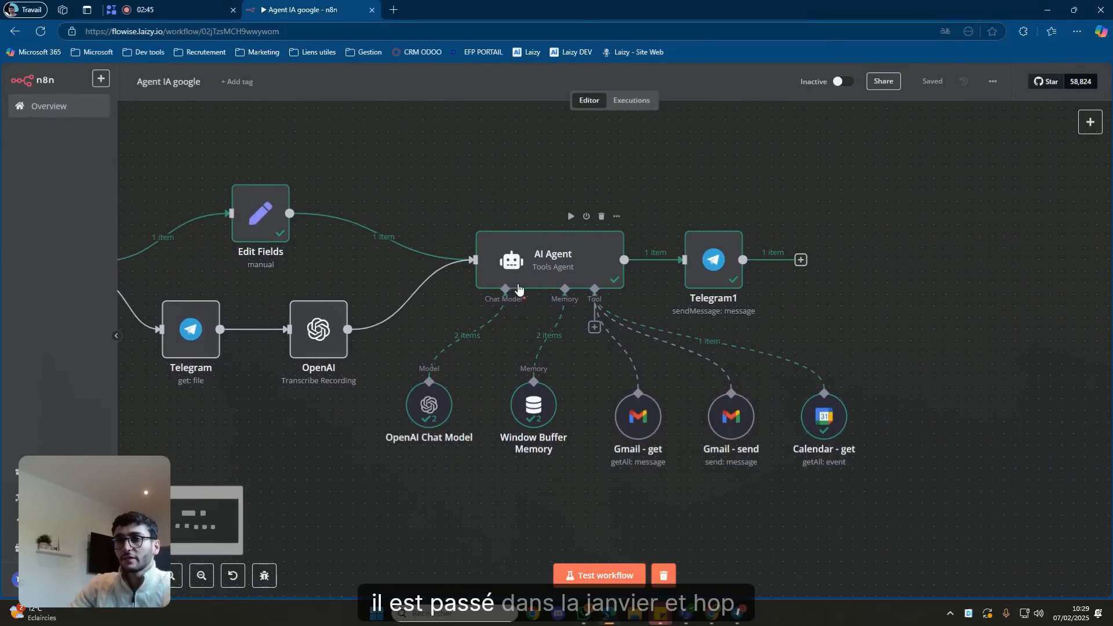
pyautogui.moveTo(871, 363); pyautogui.dragTo(828, 354)
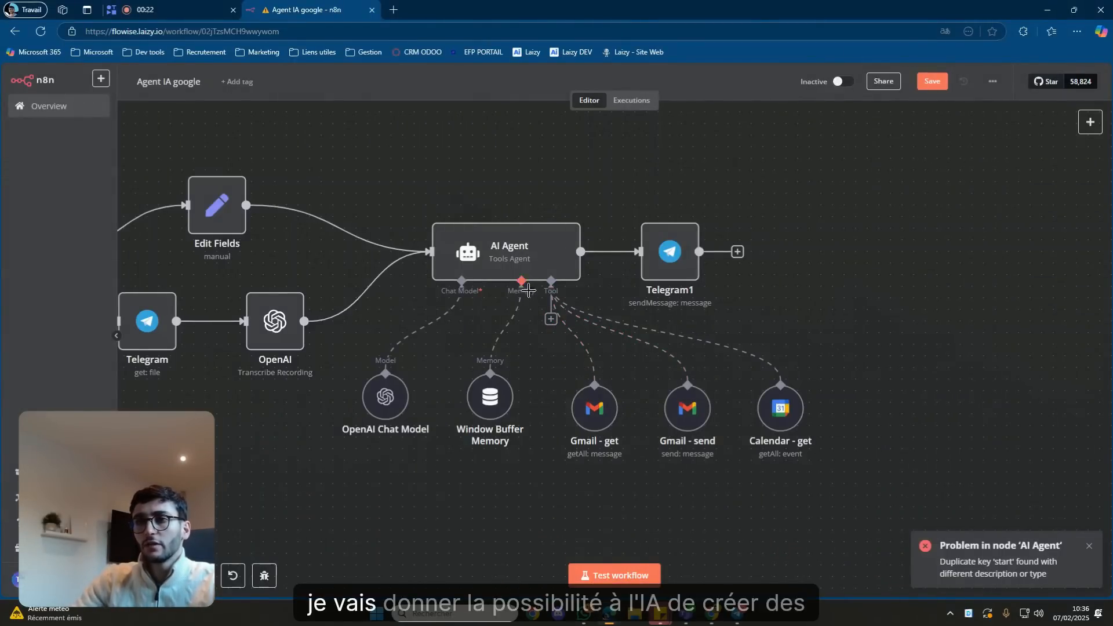
# Attach a Google Calendar Tool, found by searching 'calen', to the AI Agent and nudge it into place.
pyautogui.click(551, 320)
pyautogui.write('cal')
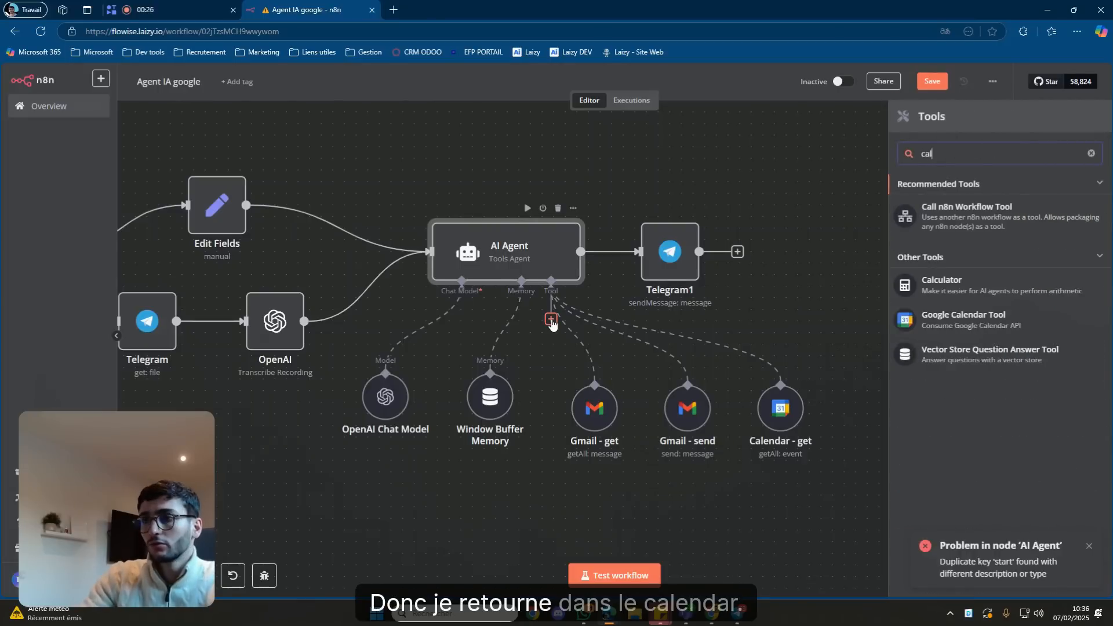
pyautogui.write('en')
pyautogui.click(983, 200)
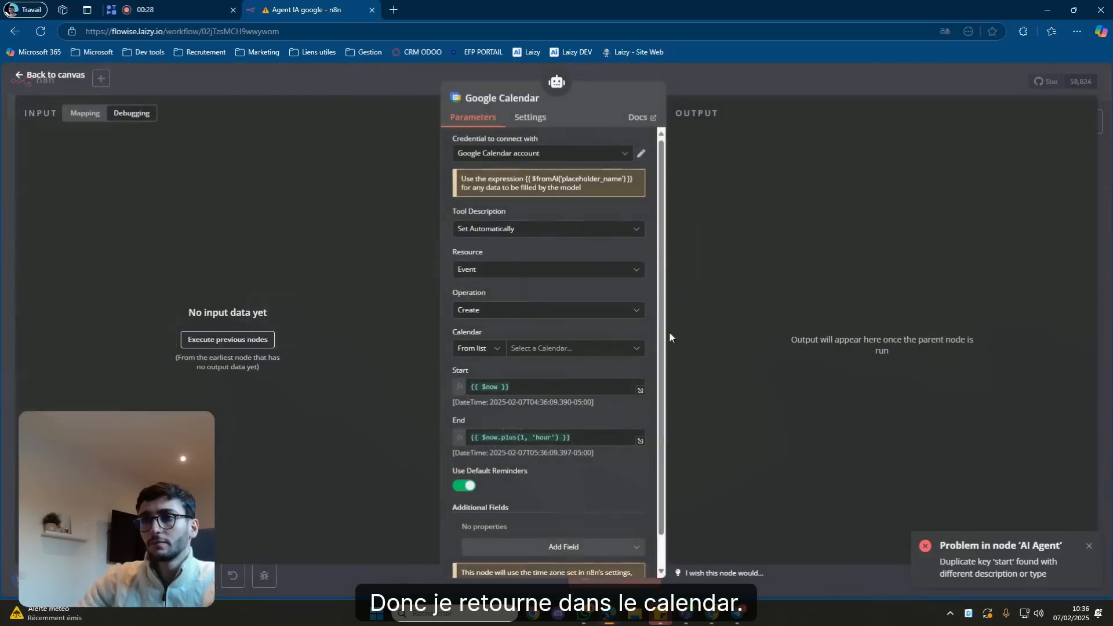
pyautogui.press('Escape')
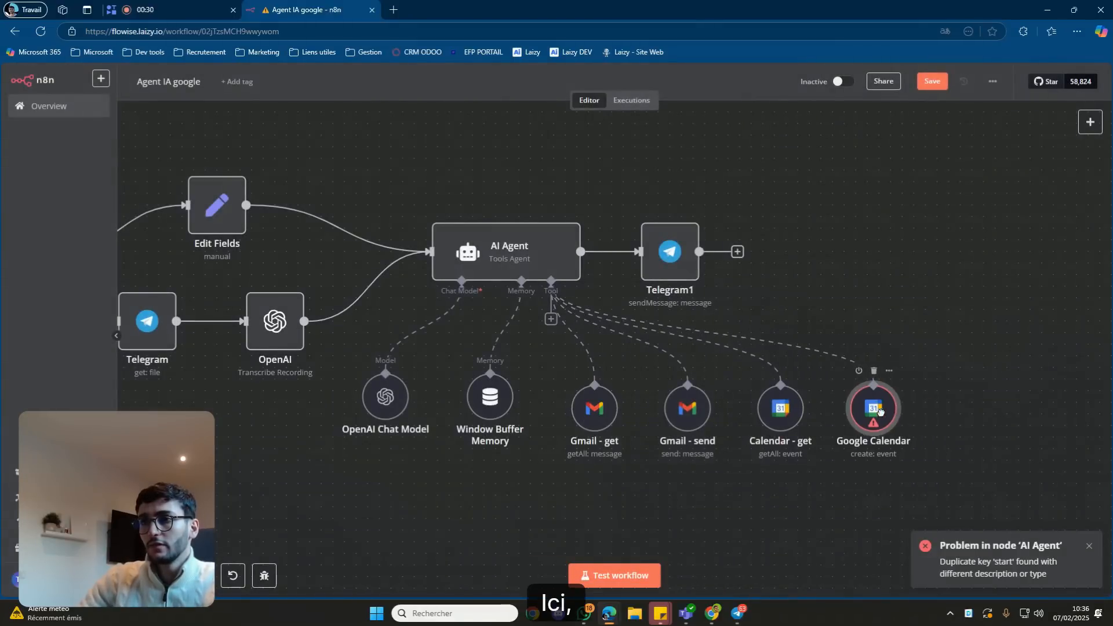
pyautogui.doubleClick(862, 408)
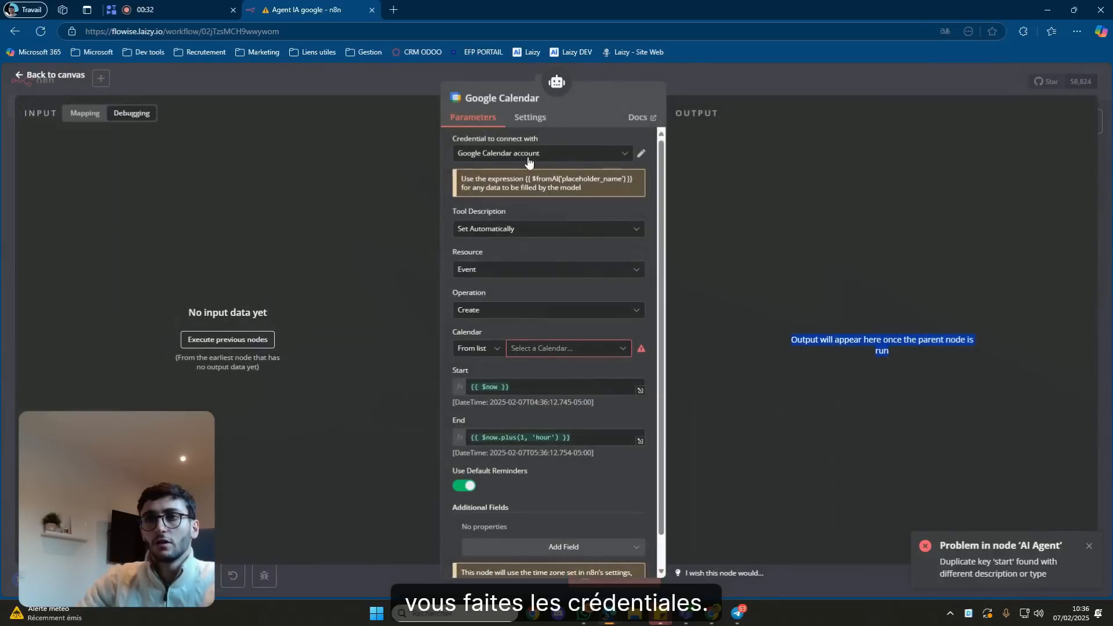
pyautogui.press('Escape')
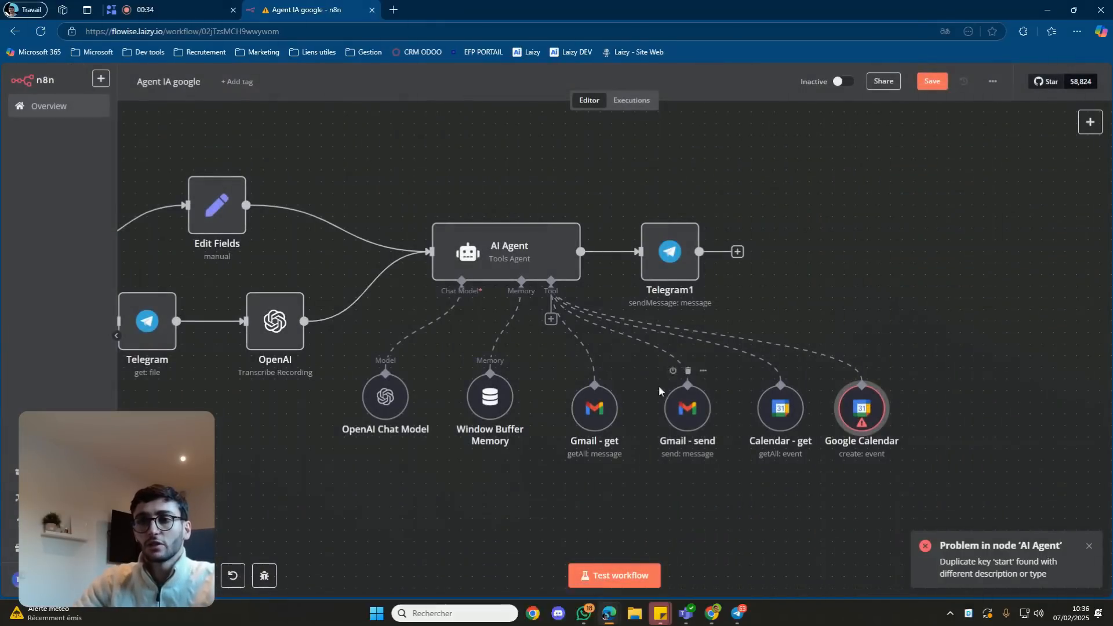
pyautogui.moveTo(862, 423); pyautogui.dragTo(874, 423)
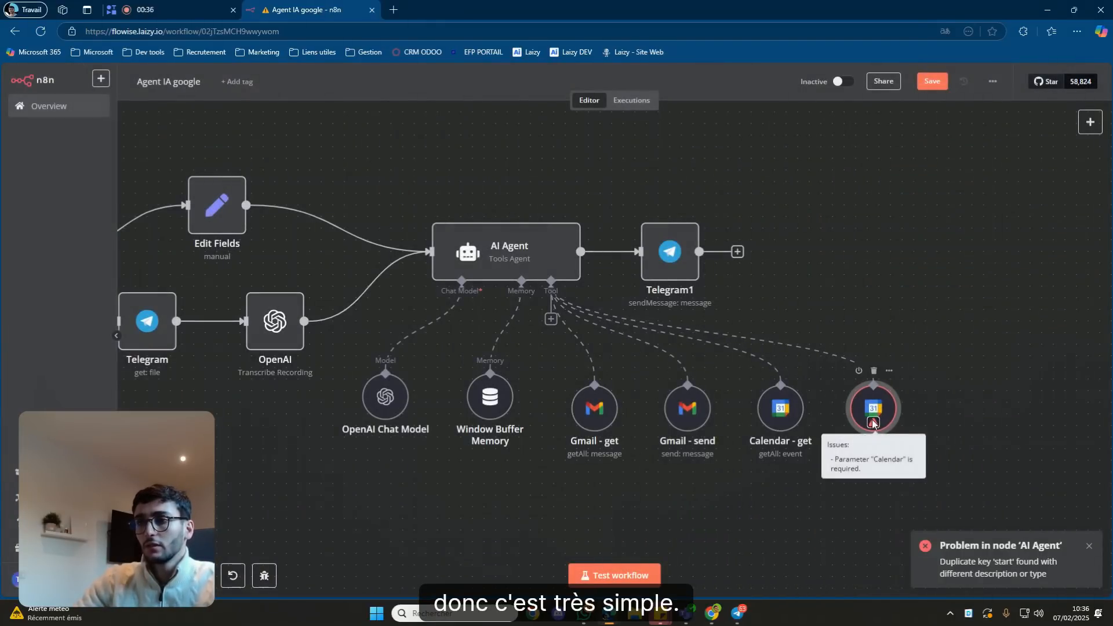
# Rename the new Google Calendar node to 'Calendar - send'.
pyautogui.doubleClick(872, 420)
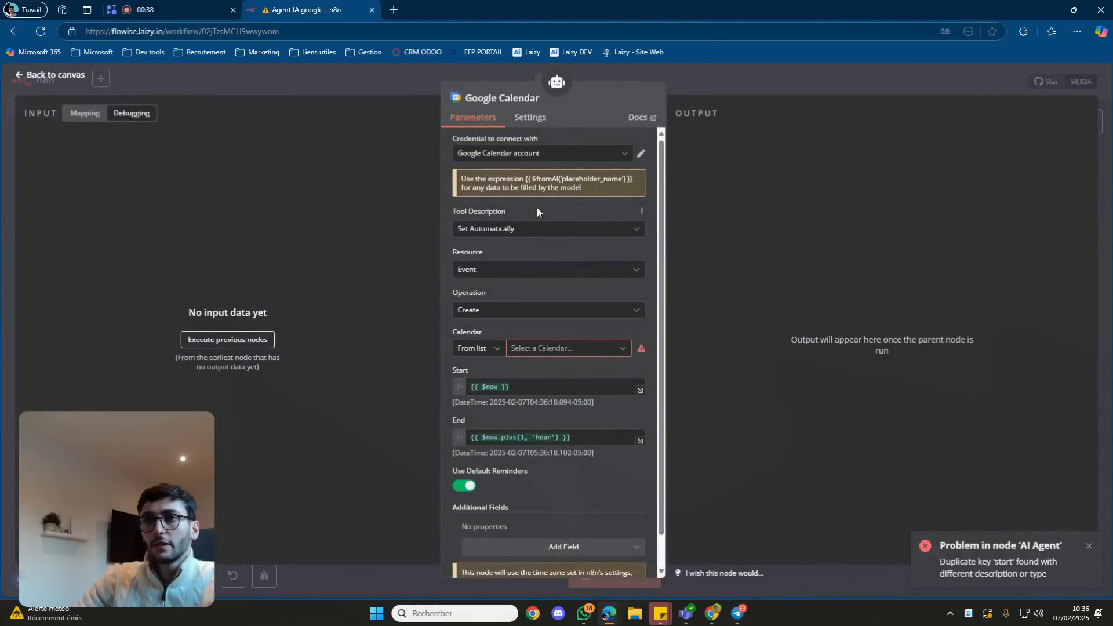
pyautogui.click(539, 97)
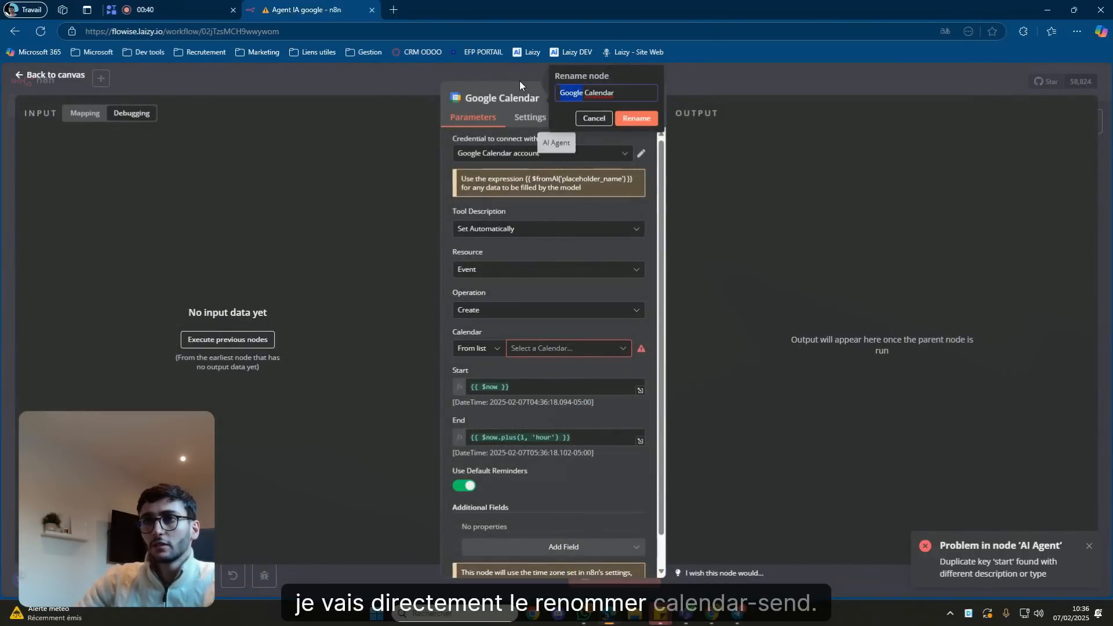
pyautogui.press('Delete')
pyautogui.press('Delete')
pyautogui.click(623, 91)
pyautogui.write('- send')
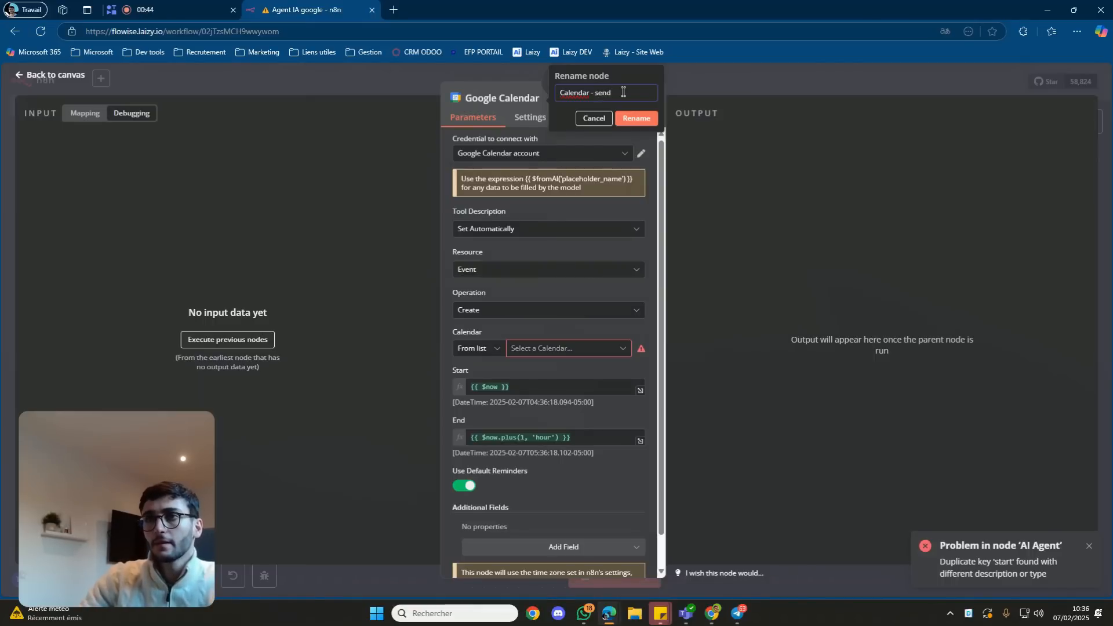
pyautogui.click(632, 120)
pyautogui.click(633, 119)
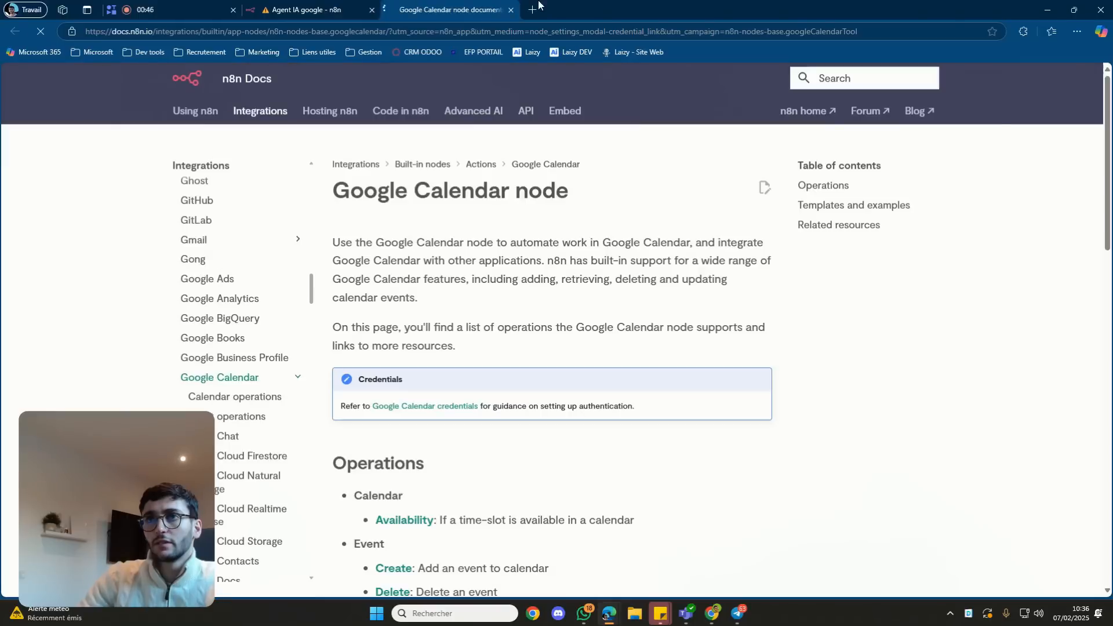
# Close the documentation tab and point Calendar - send at the account's own calendar.
pyautogui.click(511, 10)
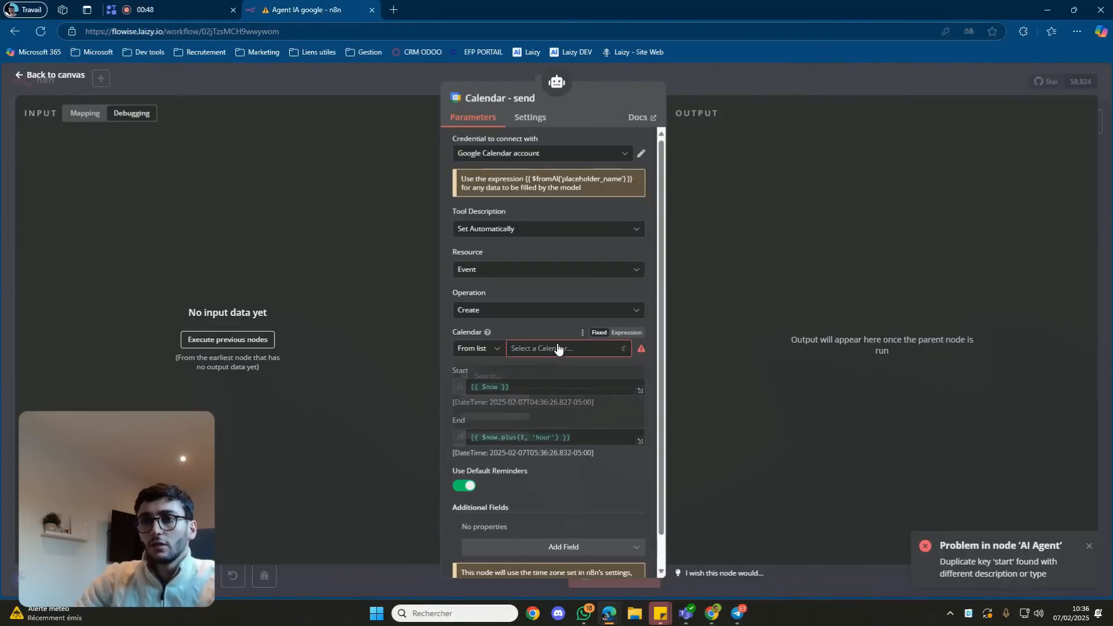
pyautogui.click(536, 403)
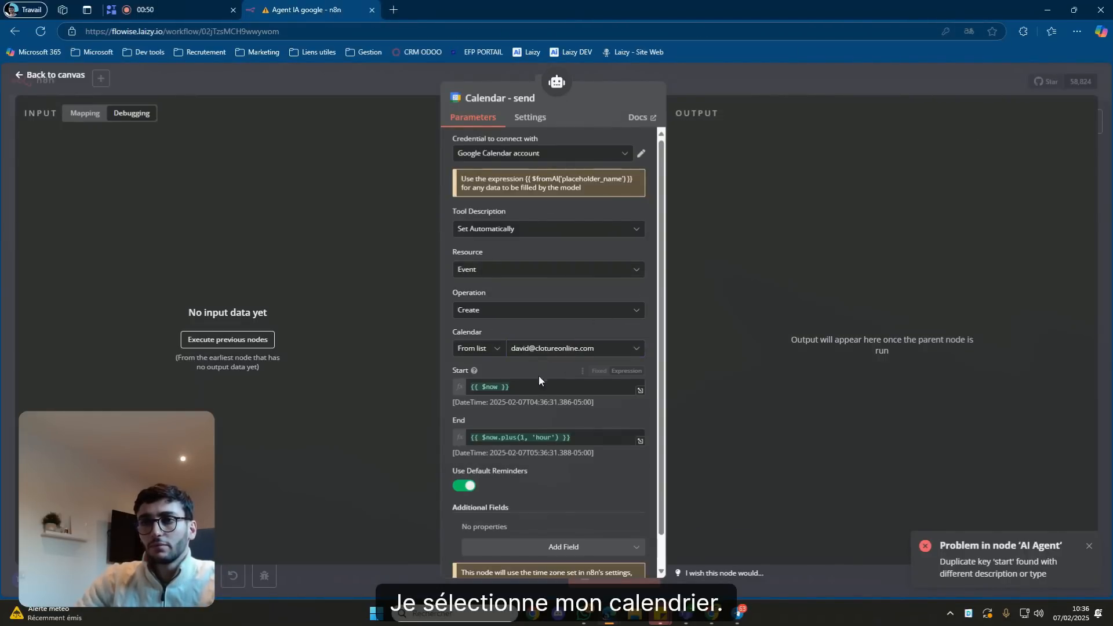
pyautogui.scroll(-1, 539, 376)
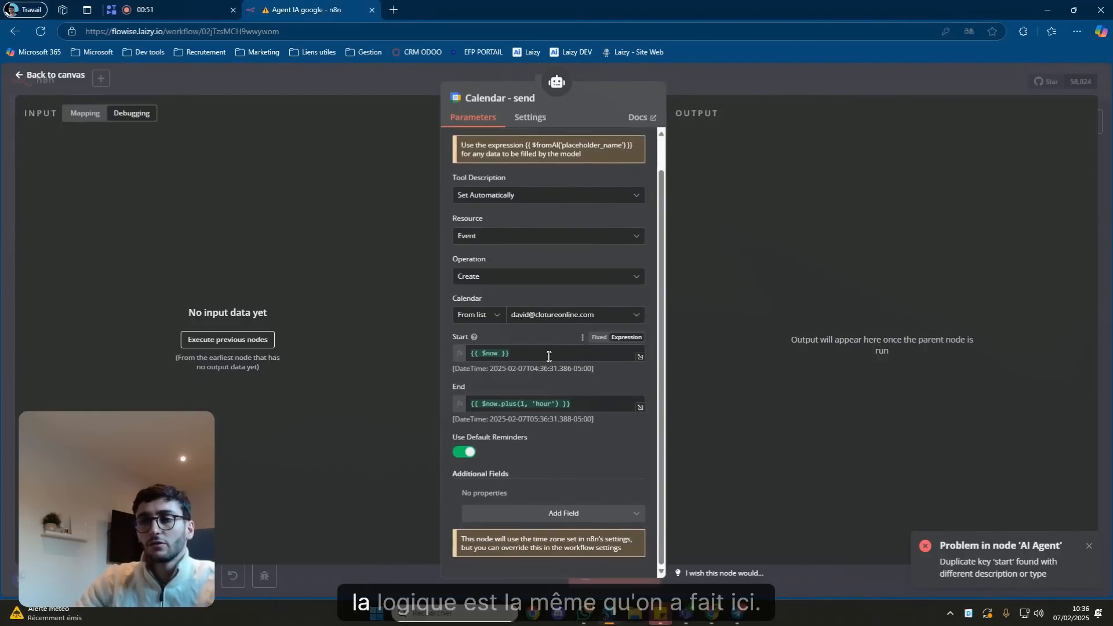
pyautogui.click(851, 74)
# Look over the Gmail - send settings, then reopen the Calendar - send tool.
pyautogui.doubleClick(687, 406)
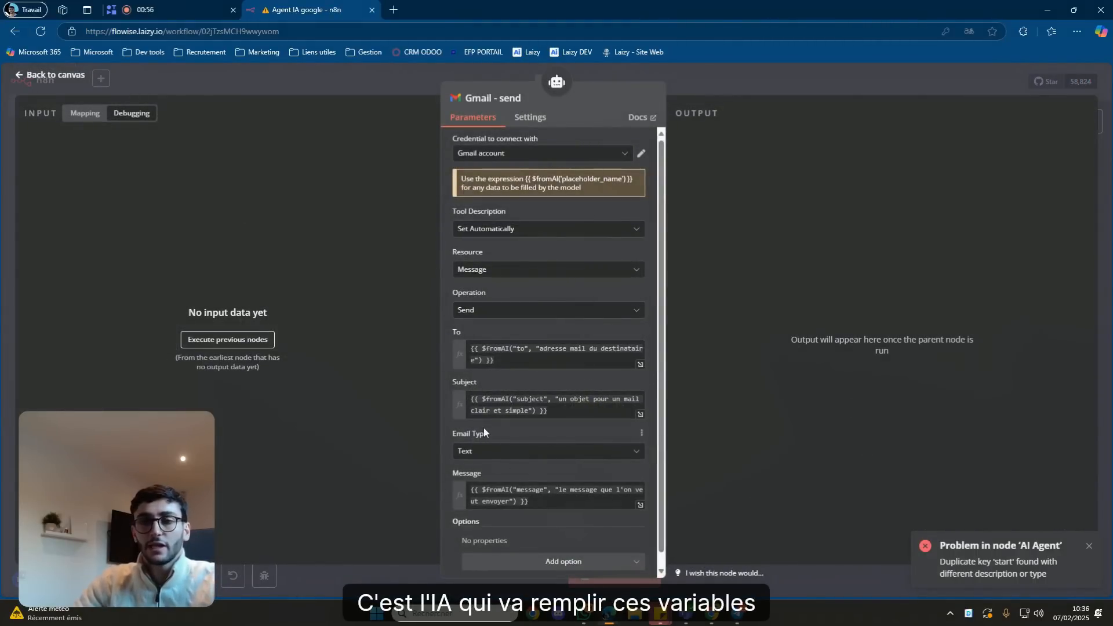
pyautogui.click(833, 89)
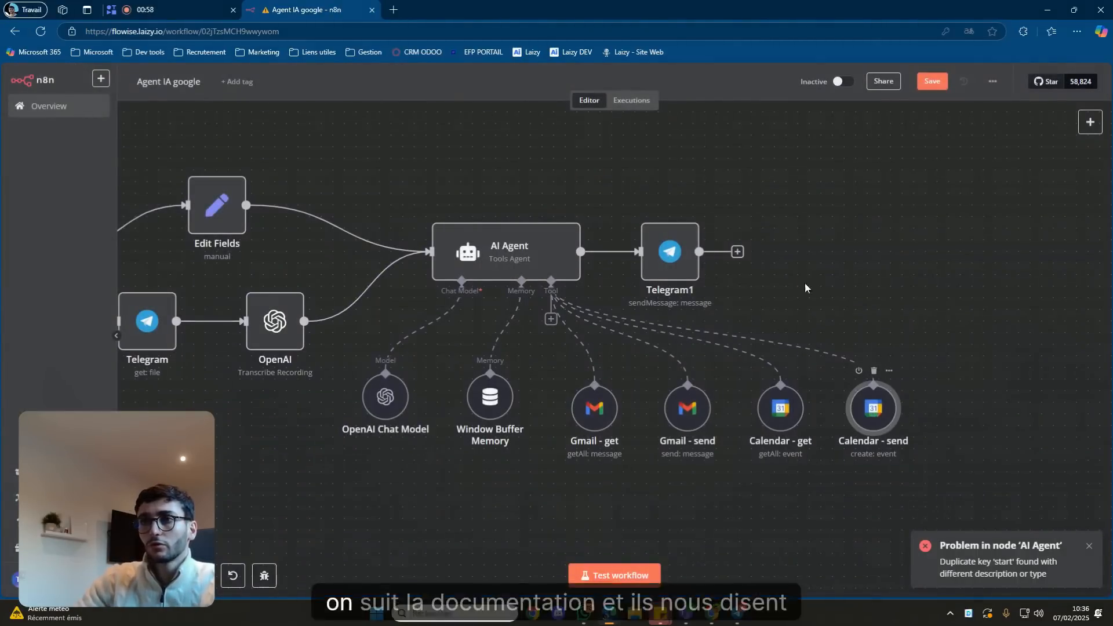
pyautogui.doubleClick(871, 411)
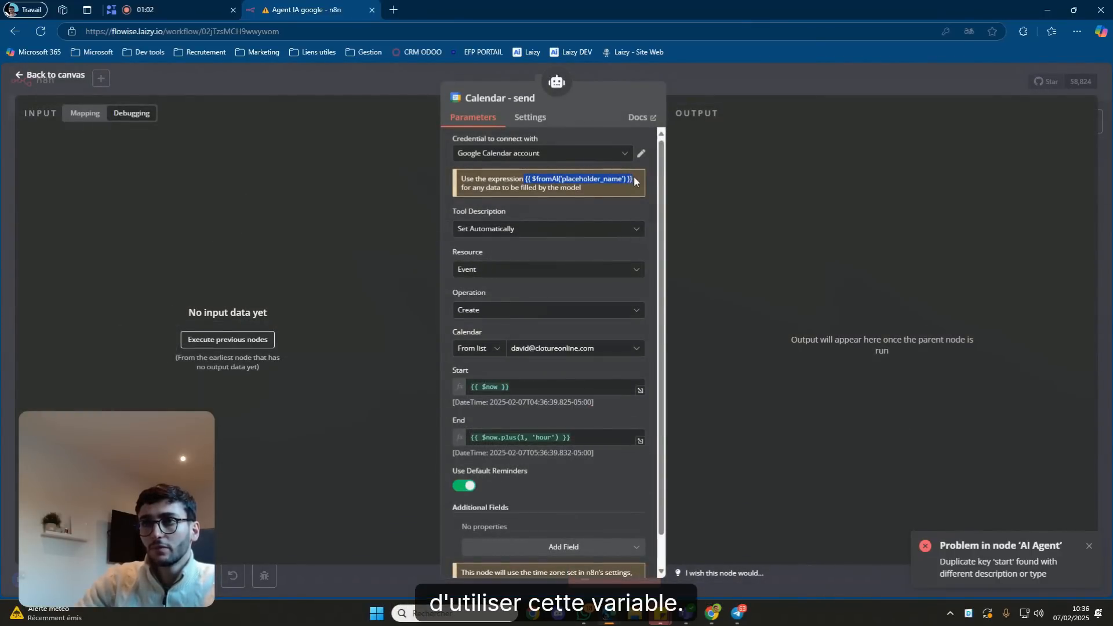
# Set Start to {{ $fromAI("start", "la date et l'heure du début de l'évennement") }}.
pyautogui.click(515, 388)
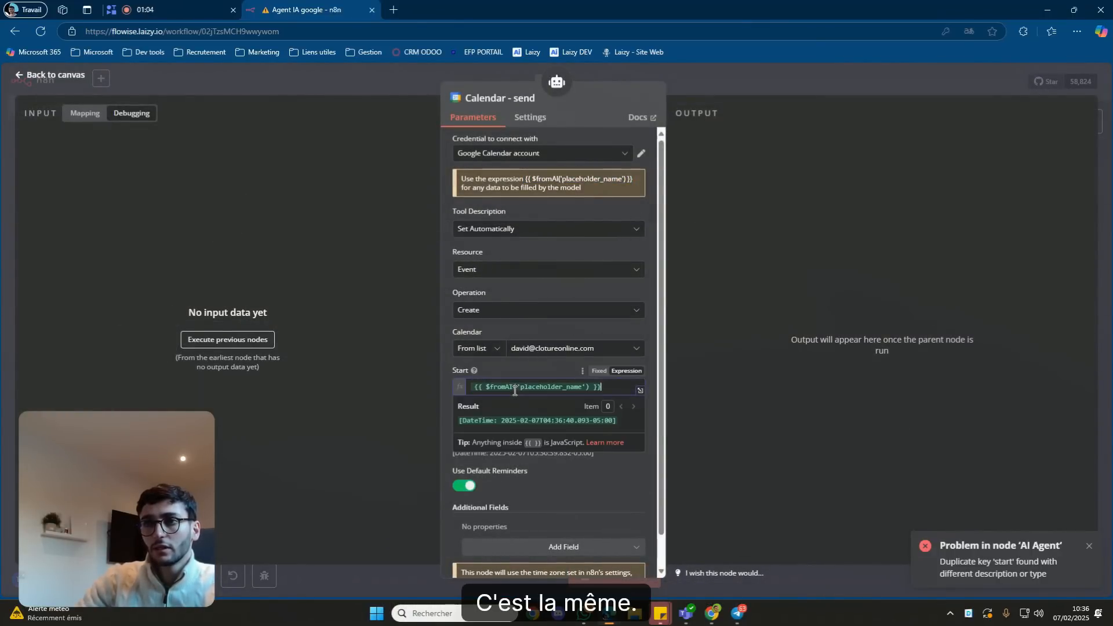
pyautogui.click(545, 376)
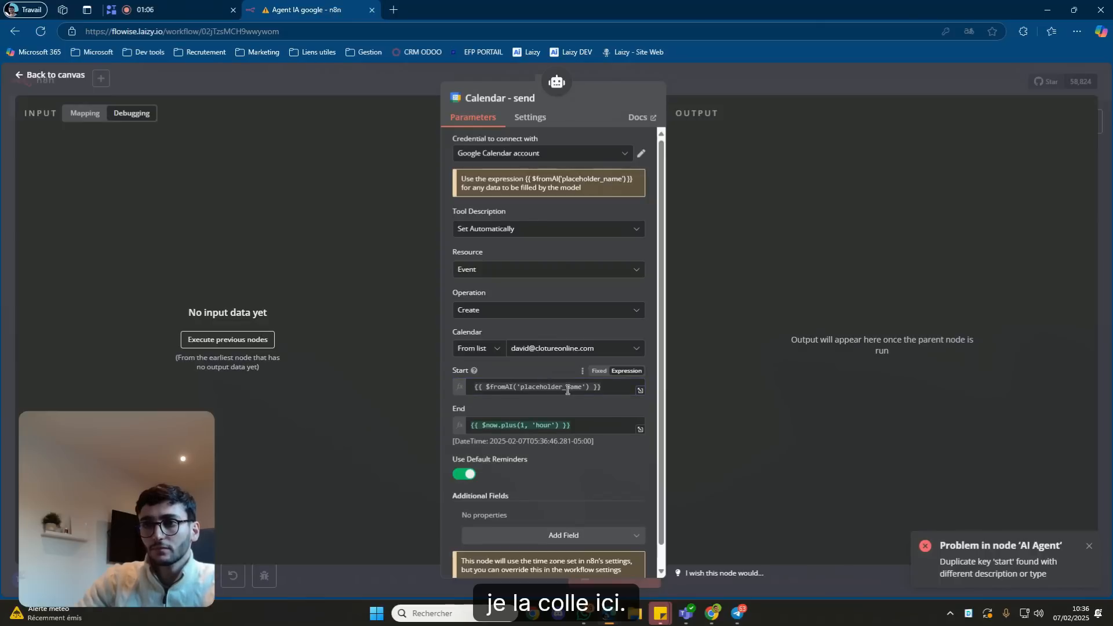
pyautogui.click(587, 389)
pyautogui.press('BackSpace')
pyautogui.press('BackSpace')
pyautogui.press('BackSpace')
pyautogui.press('BackSpace')
pyautogui.press('BackSpace')
pyautogui.press('BackSpace')
pyautogui.press('BackSpace')
pyautogui.press('BackSpace')
pyautogui.press('BackSpace')
pyautogui.press('BackSpace')
pyautogui.press('BackSpace')
pyautogui.press('BackSpace')
pyautogui.press('BackSpace')
pyautogui.press('BackSpace')
pyautogui.press('BackSpace')
pyautogui.press('BackSpace')
pyautogui.press('BackSpace')
pyautogui.press('BackSpace')
pyautogui.write('"')
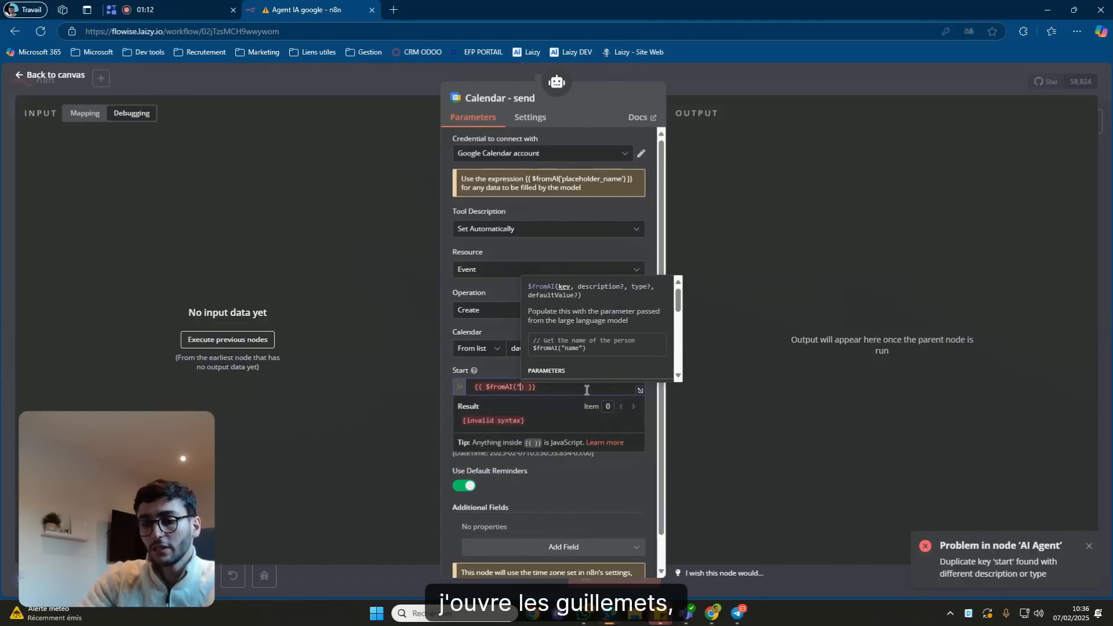
pyautogui.write('start')
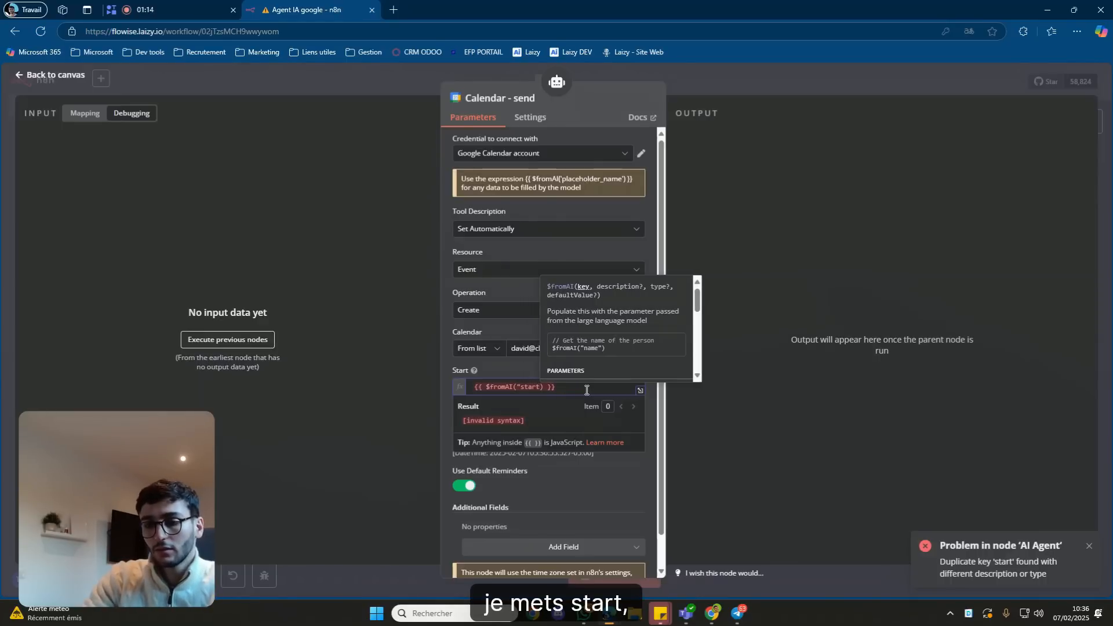
pyautogui.write('", "')
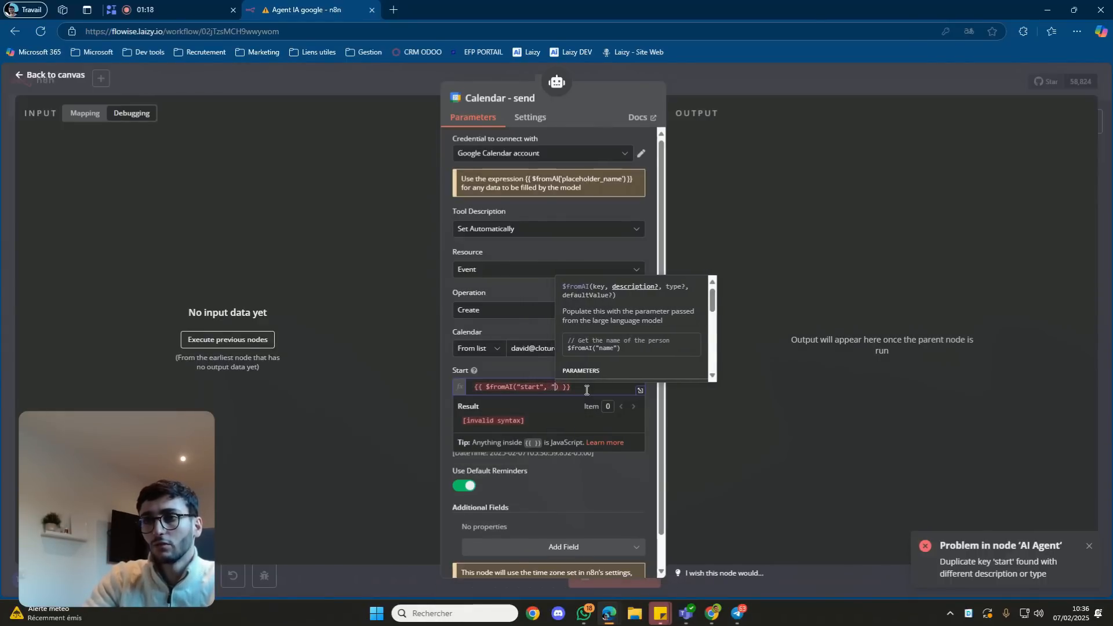
pyautogui.write('la dat')
pyautogui.press('BackSpace')
pyautogui.press('BackSpace')
pyautogui.press('BackSpace')
pyautogui.press('BackSpace')
pyautogui.press('BackSpace')
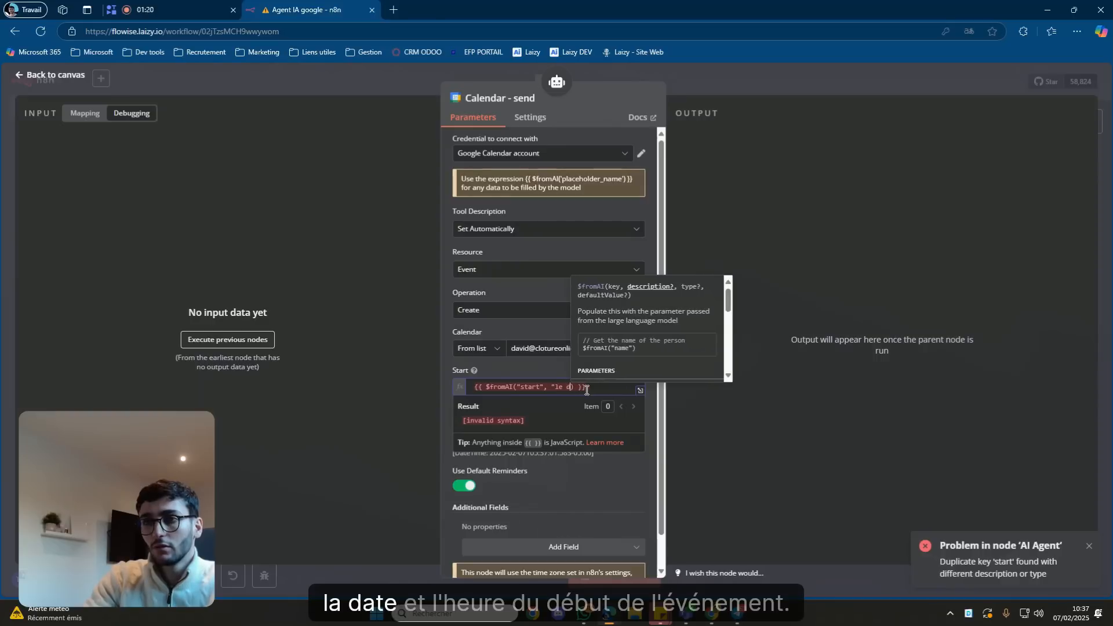
pyautogui.write('a date et l')
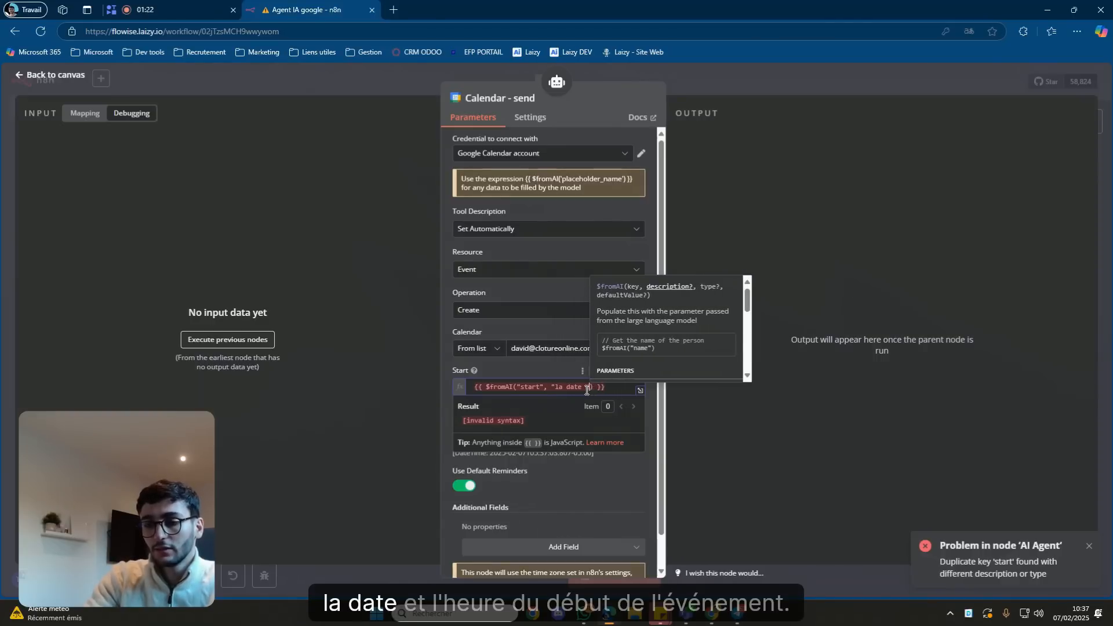
pyautogui.write("'heure du début d")
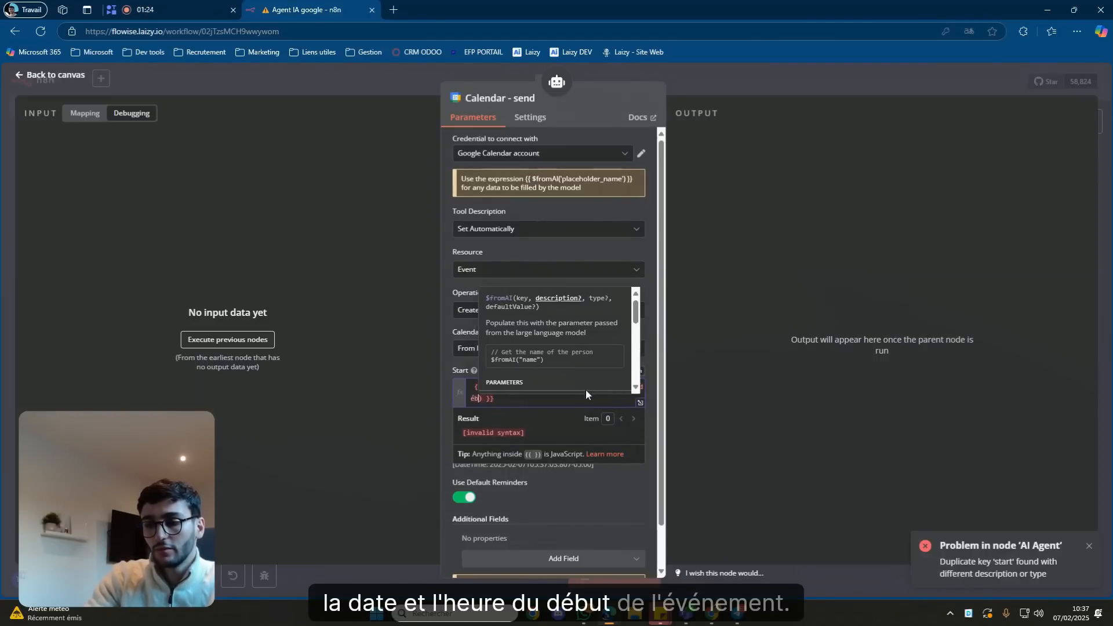
pyautogui.write("e l'é")
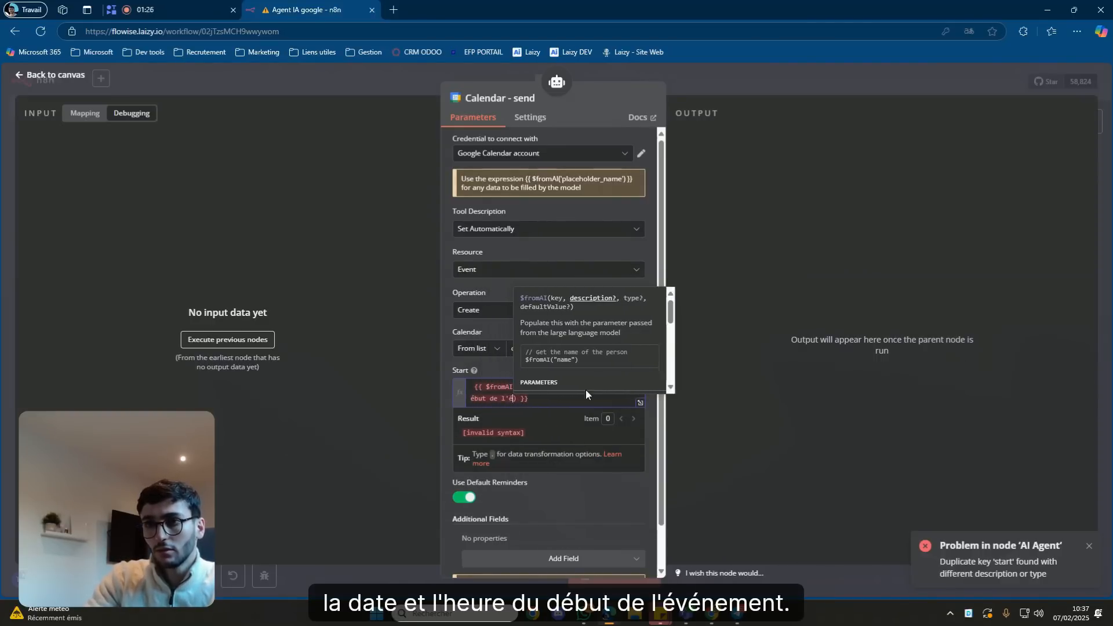
pyautogui.write('vennem')
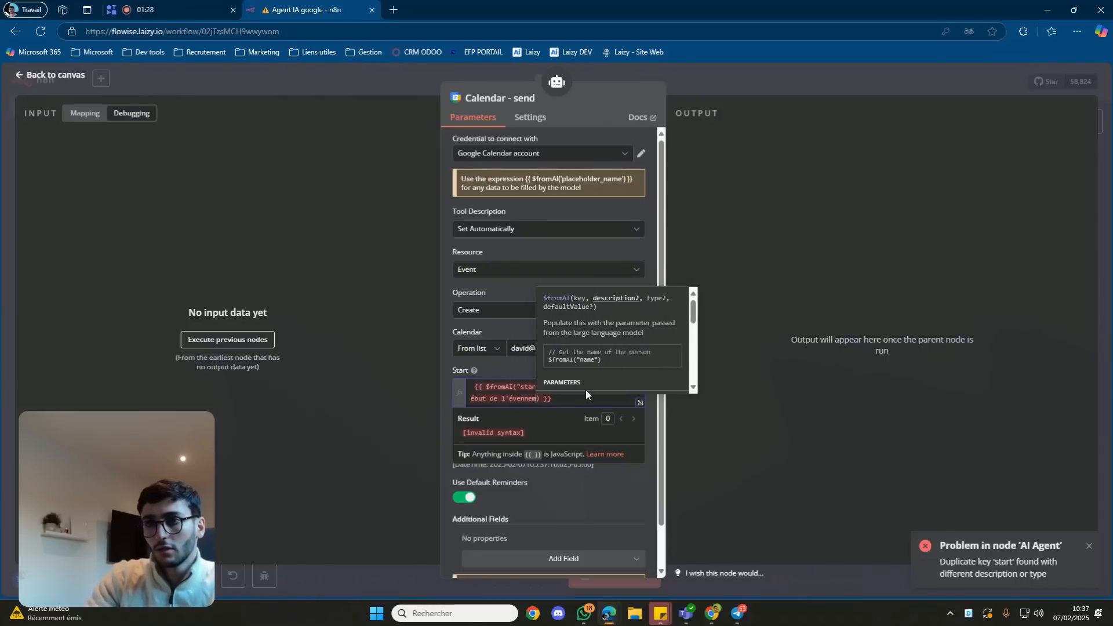
pyautogui.write('ent')
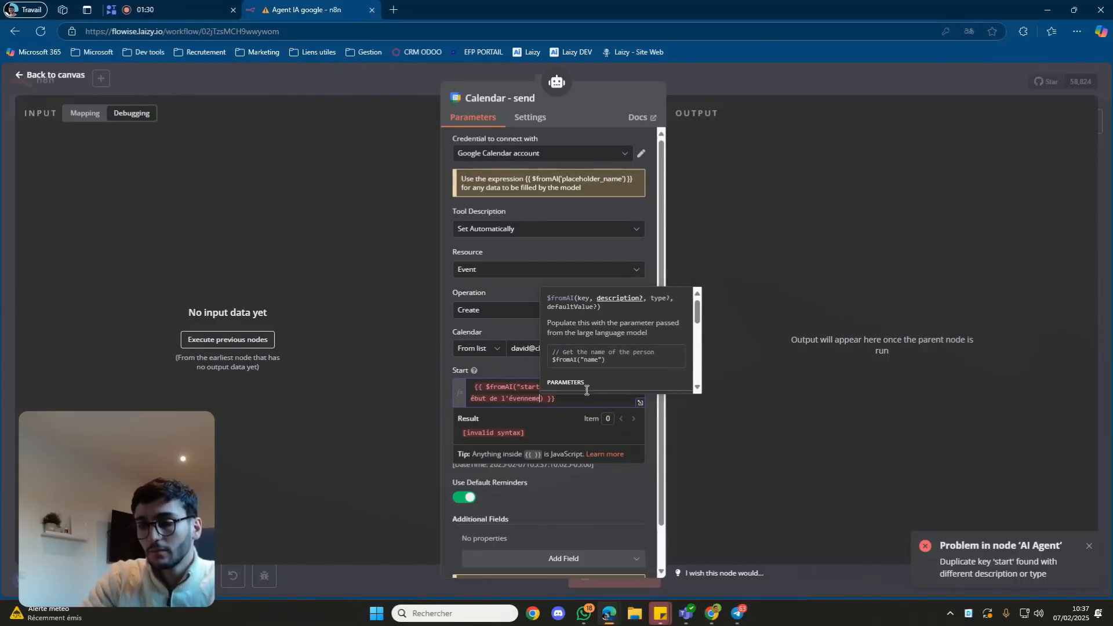
pyautogui.press('BackSpace')
pyautogui.press('BackSpace')
pyautogui.press('BackSpace')
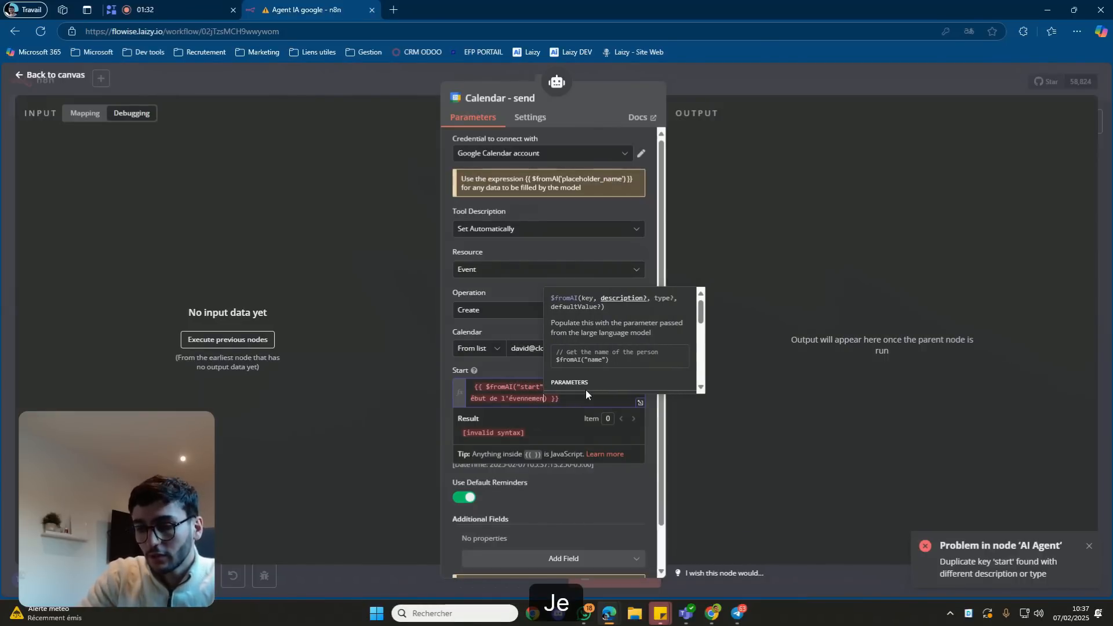
pyautogui.write('ent"')
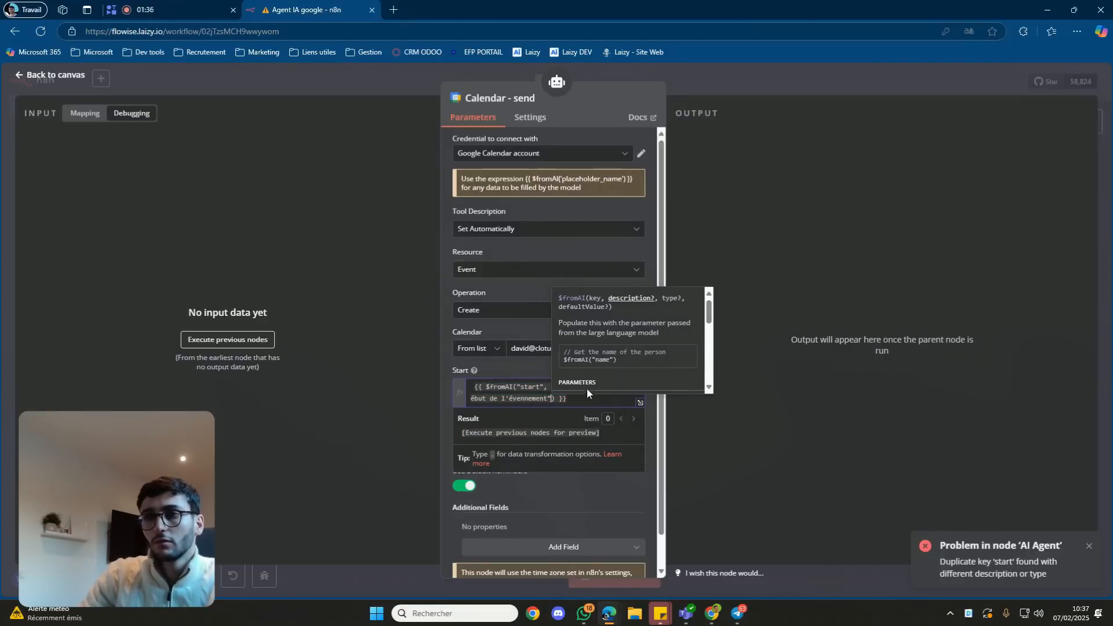
# Copy the Start expression into End and change its key to "end".
pyautogui.click(518, 387)
pyautogui.tripleClick(518, 387)
pyautogui.write("{{ $fromAI('placeholder_name') }}")
pyautogui.hotkey('ctrl', 'z')
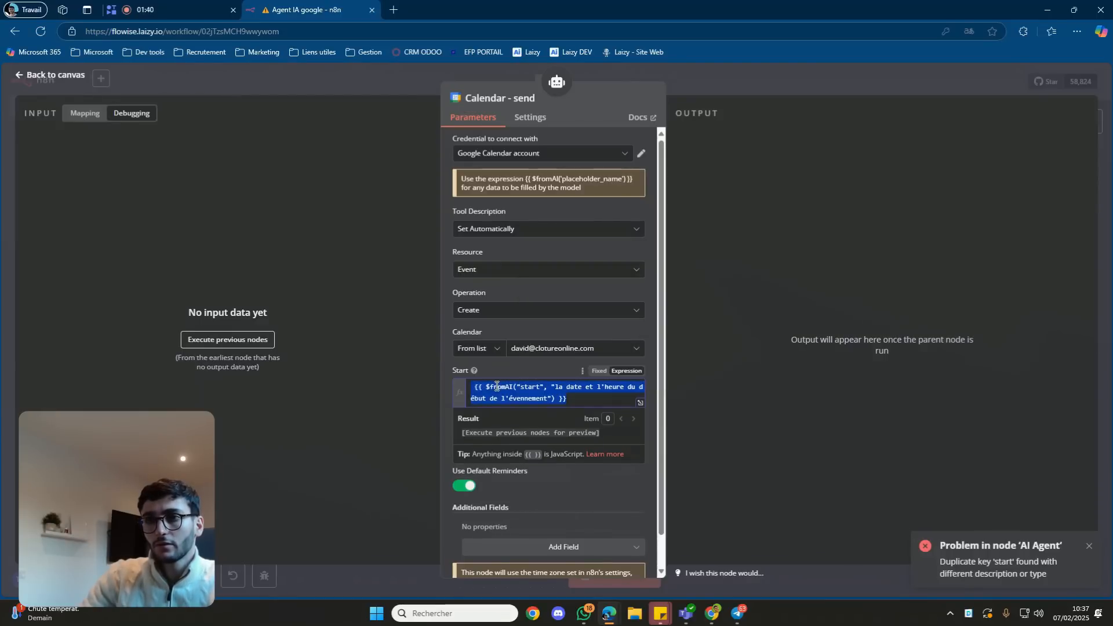
pyautogui.hotkey('ctrl', 'c')
pyautogui.click(518, 430)
pyautogui.click(521, 436)
pyautogui.hotkey('ctrl', 'a')
pyautogui.hotkey('ctrl', 'v')
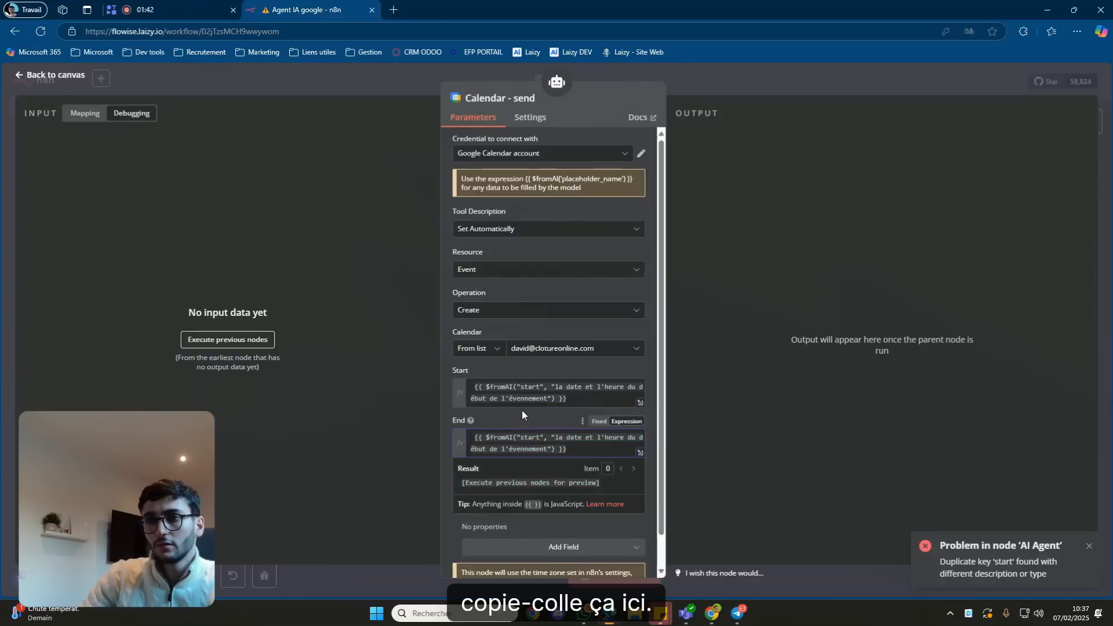
pyautogui.click(521, 409)
pyautogui.doubleClick(529, 437)
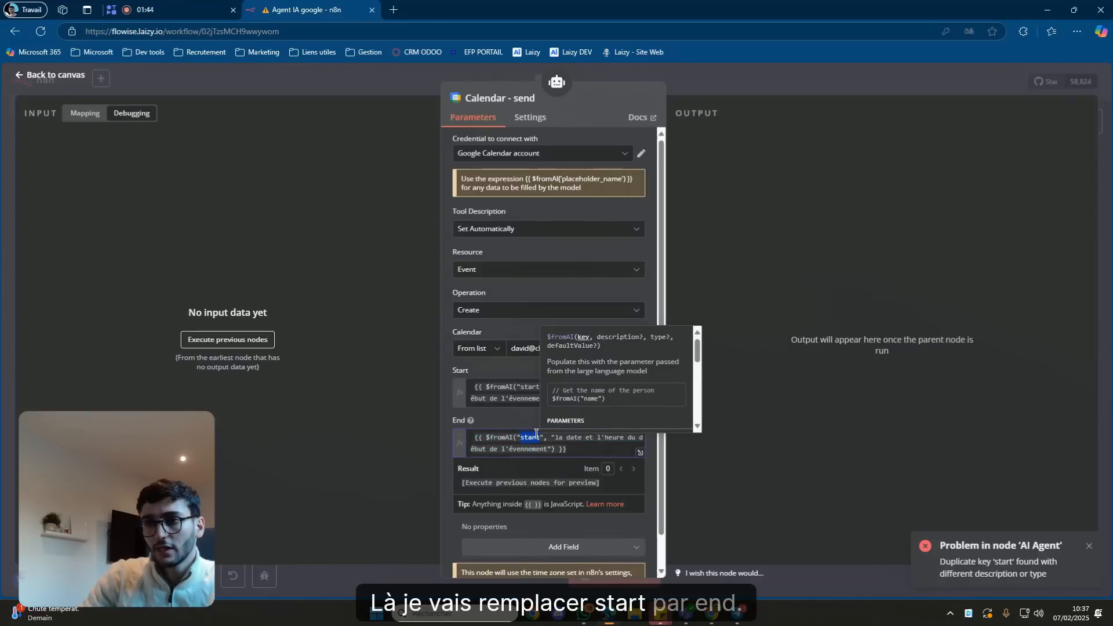
pyautogui.write('end')
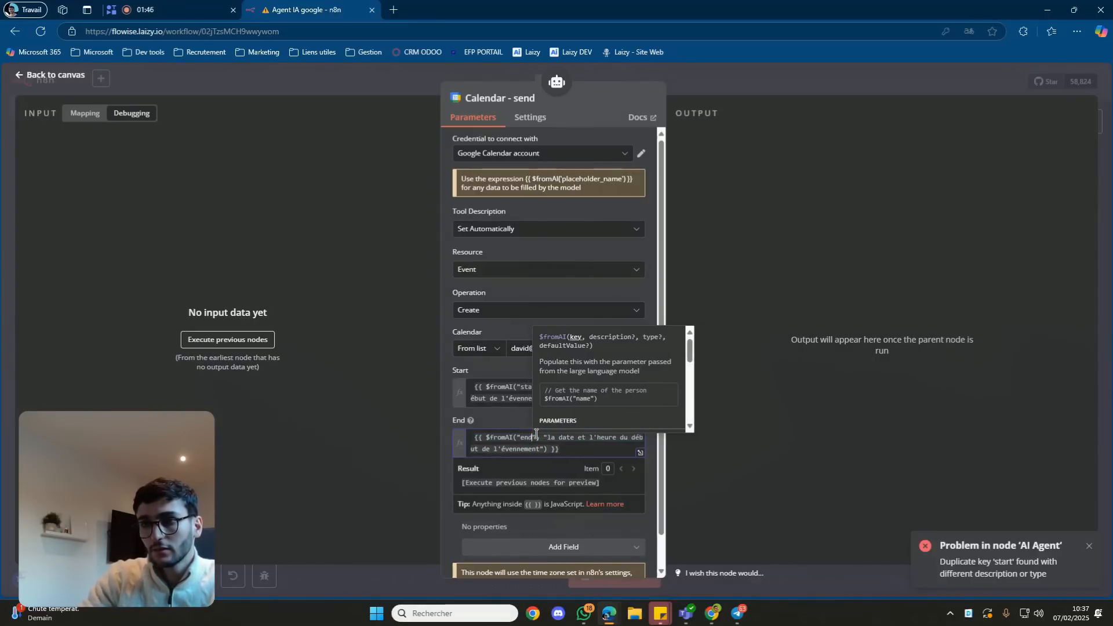
# Change the End description from 'du début' to 'de fin' and strip leading spaces from End and Start.
pyautogui.click(640, 452)
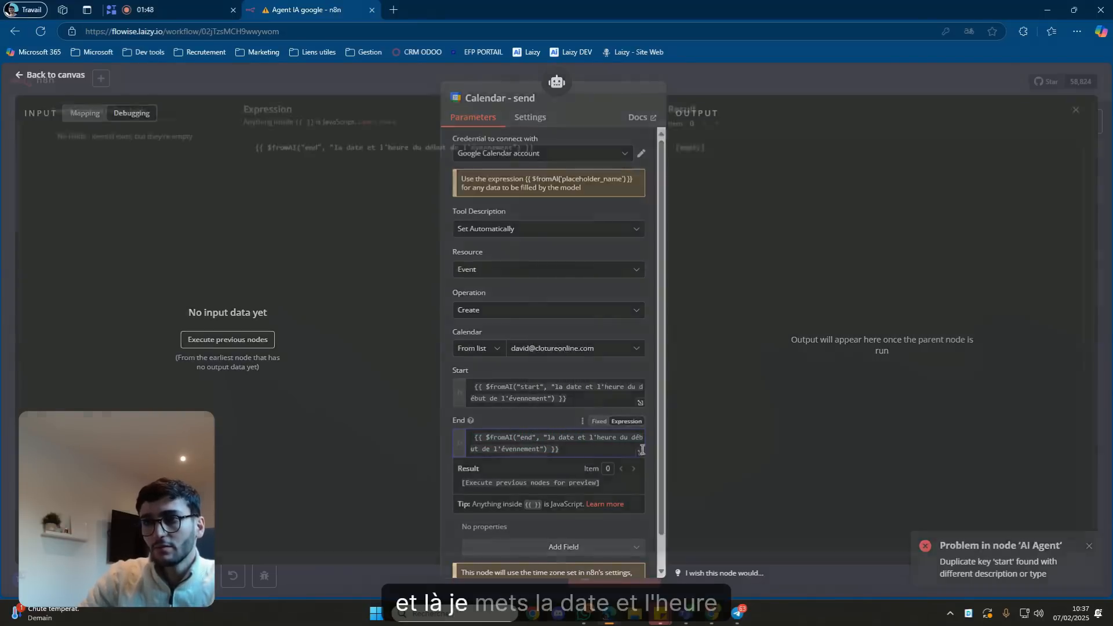
pyautogui.click(447, 156)
pyautogui.press('Home')
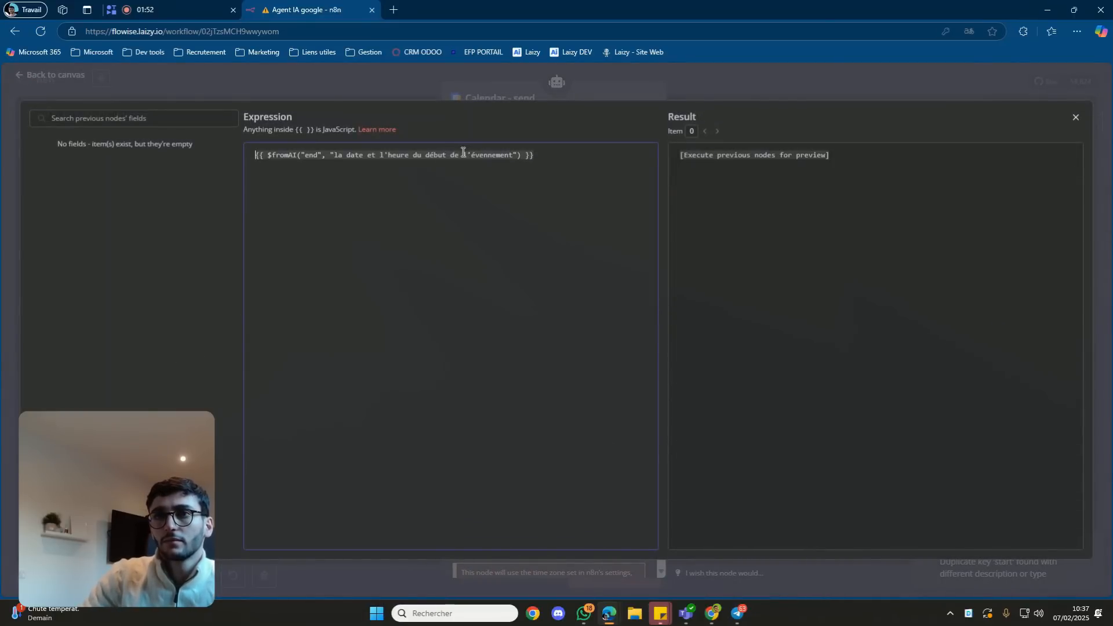
pyautogui.click(449, 156)
pyautogui.press('BackSpace')
pyautogui.press('BackSpace')
pyautogui.press('BackSpace')
pyautogui.press('BackSpace')
pyautogui.press('BackSpace')
pyautogui.press('BackSpace')
pyautogui.press('BackSpace')
pyautogui.press('BackSpace')
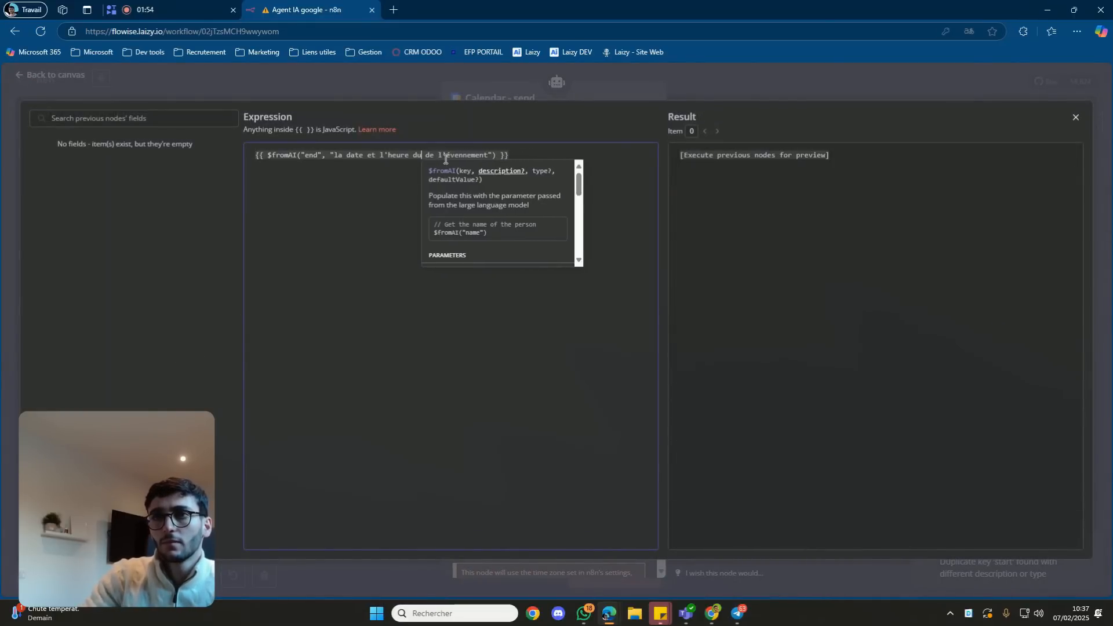
pyautogui.write('de fin')
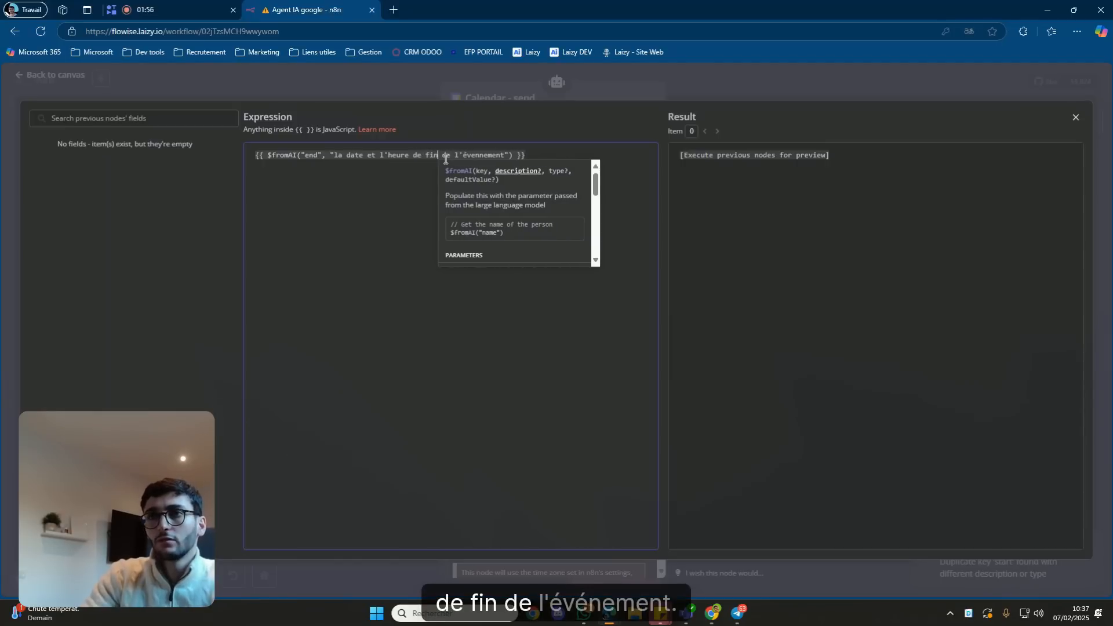
pyautogui.click(432, 177)
pyautogui.click(523, 95)
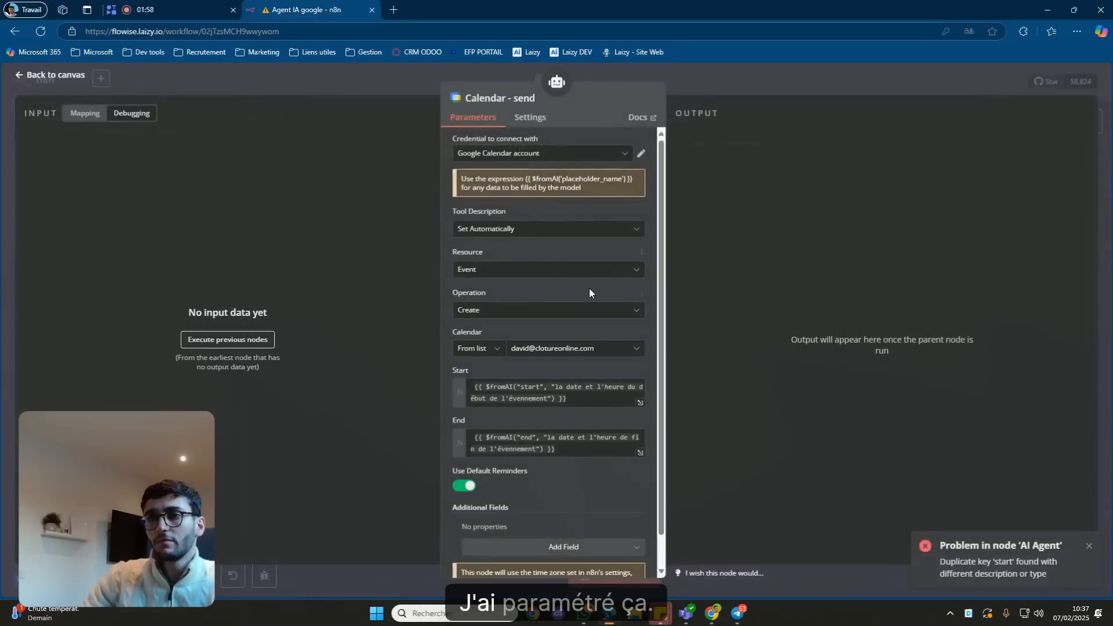
pyautogui.click(475, 437)
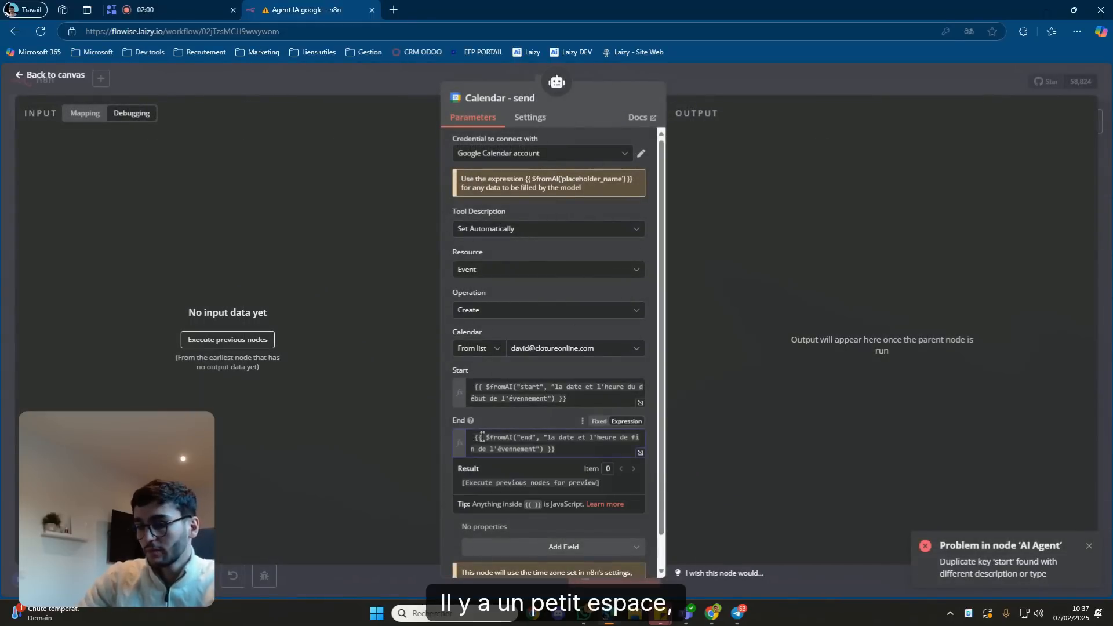
pyautogui.press('BackSpace')
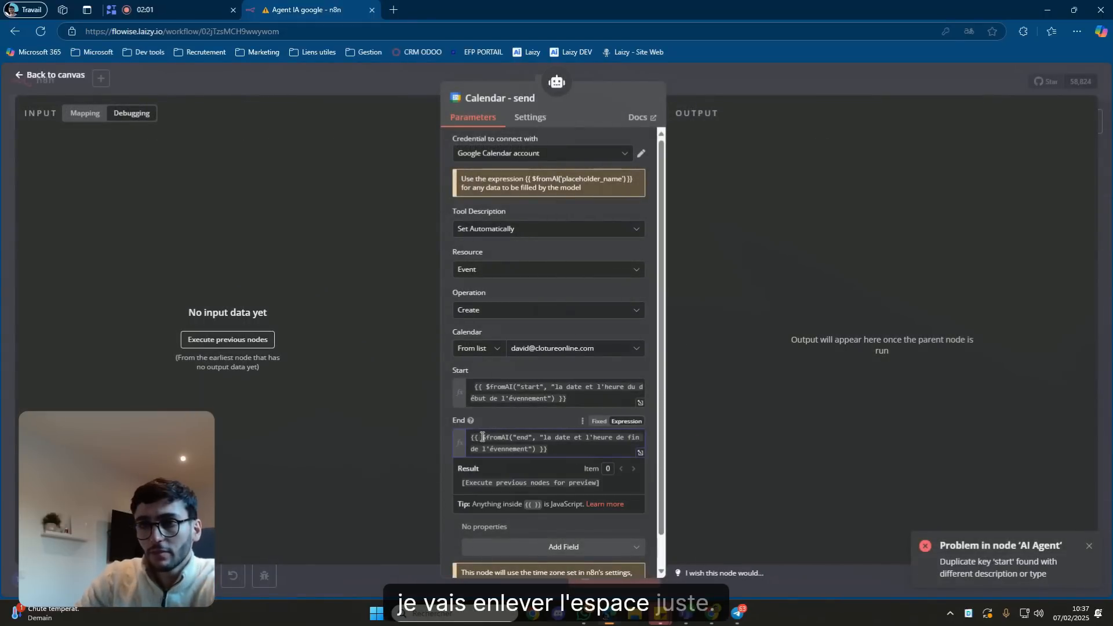
pyautogui.click(485, 384)
pyautogui.press('BackSpace')
# Add a Summary field holding the pasted $fromAI expression, with its key changed to "title".
pyautogui.scroll(-1, 527, 416)
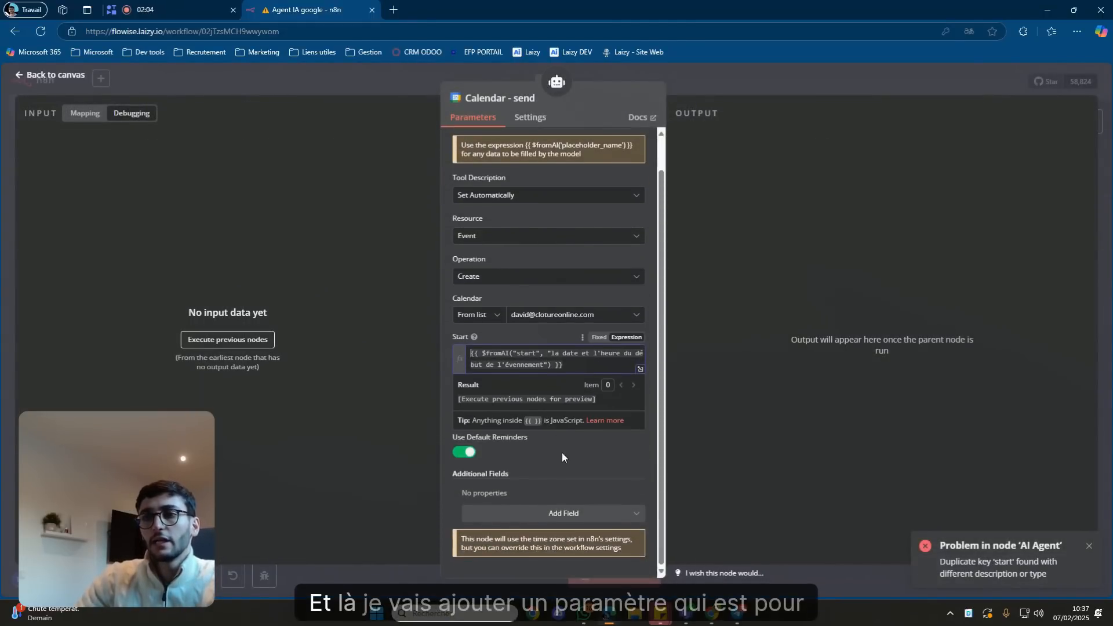
pyautogui.click(554, 514)
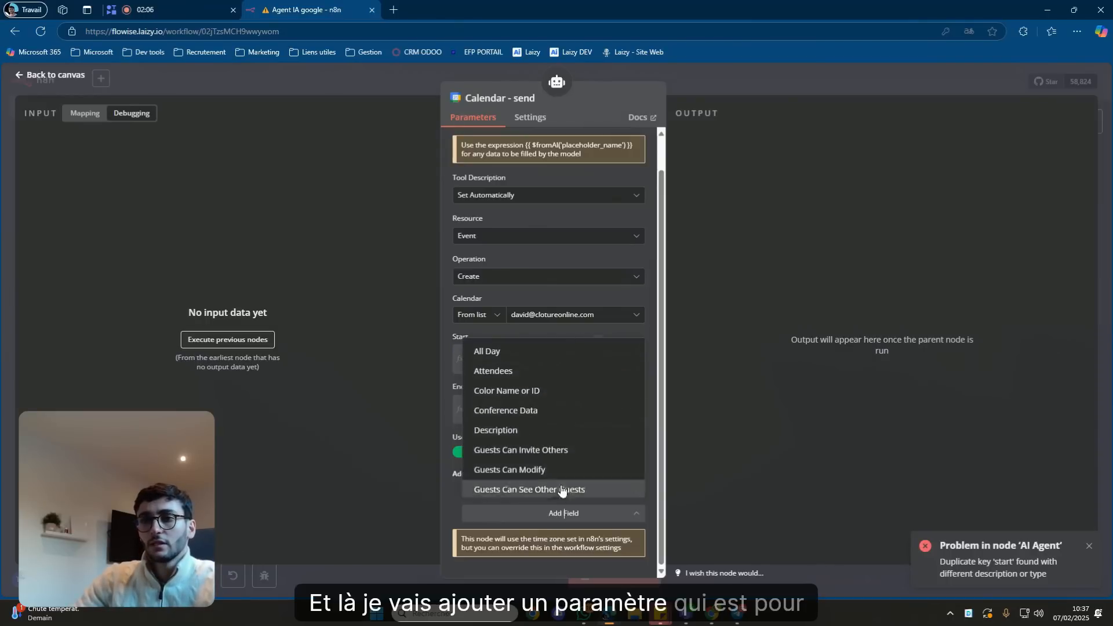
pyautogui.scroll(-3, 559, 458)
pyautogui.scroll(2, 564, 447)
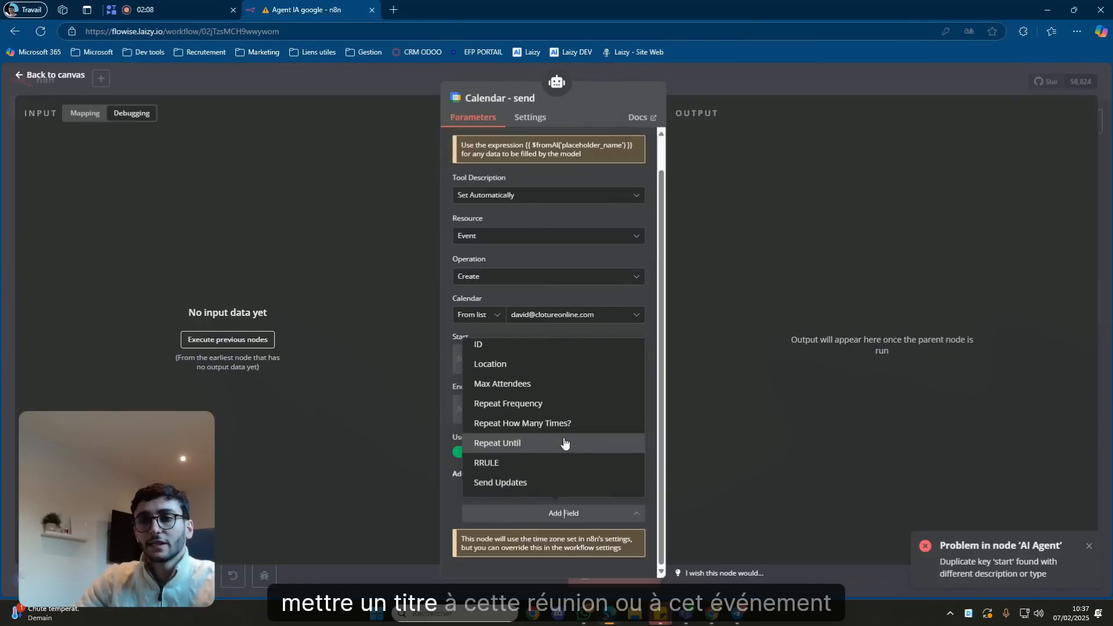
pyautogui.scroll(-2, 565, 443)
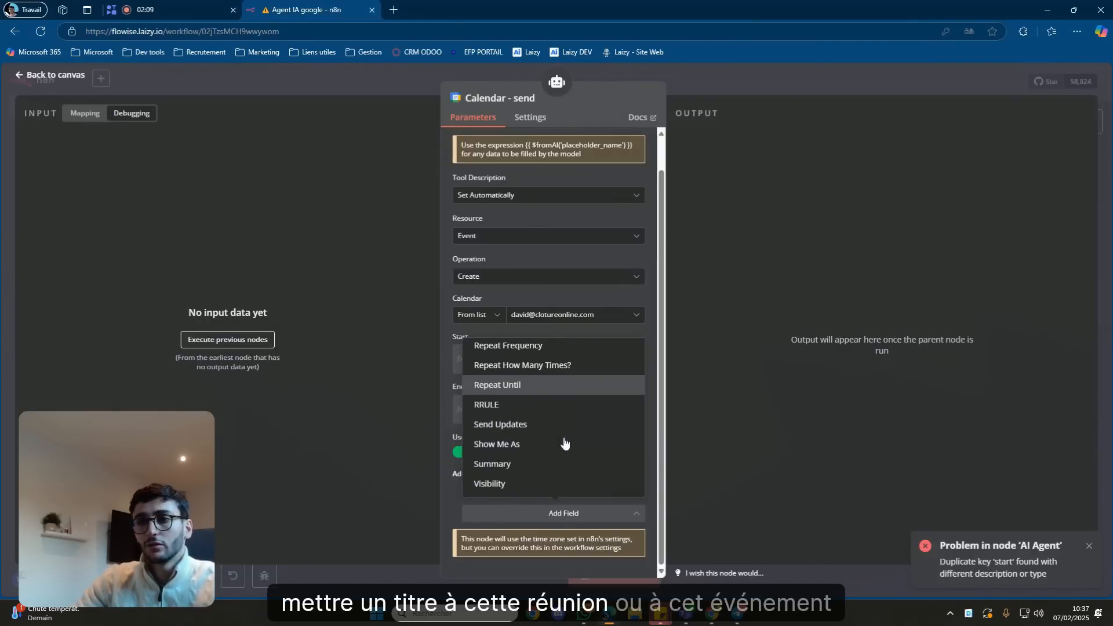
pyautogui.click(544, 464)
pyautogui.scroll(-1, 544, 461)
pyautogui.click(520, 490)
pyautogui.write('{{ $fromAI("start", "la date et l\'heure du début de l\'évennement") }}')
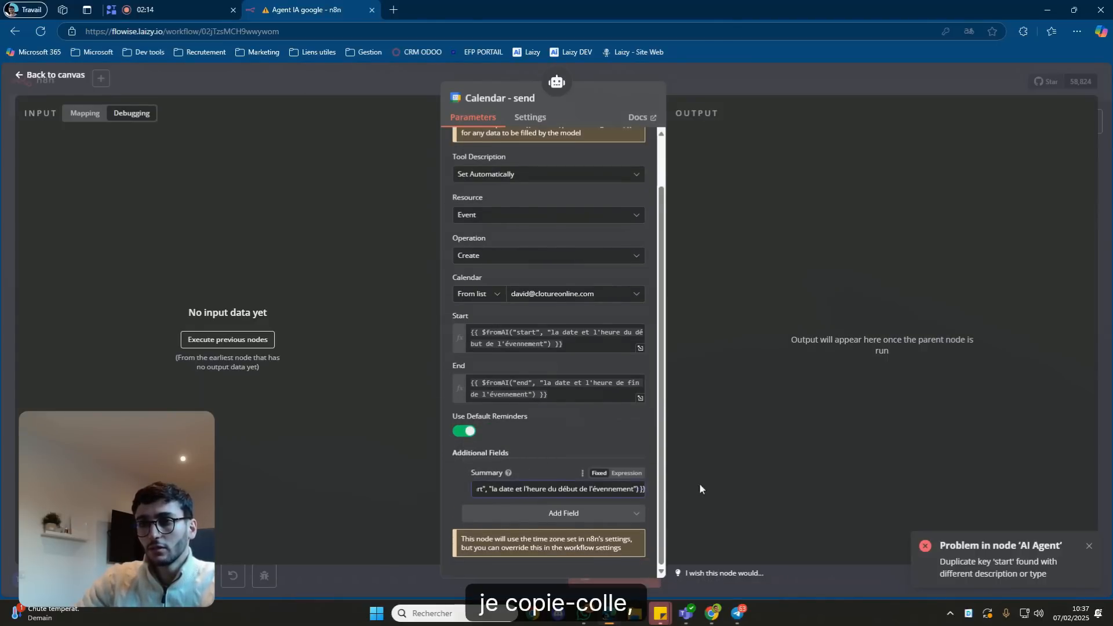
pyautogui.click(626, 473)
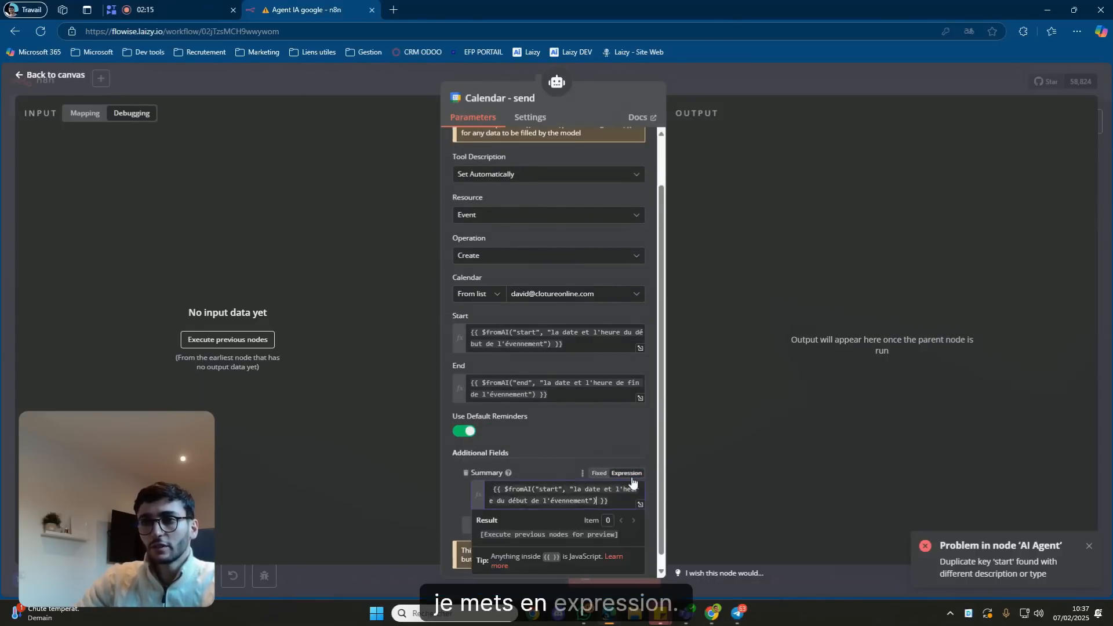
pyautogui.click(491, 485)
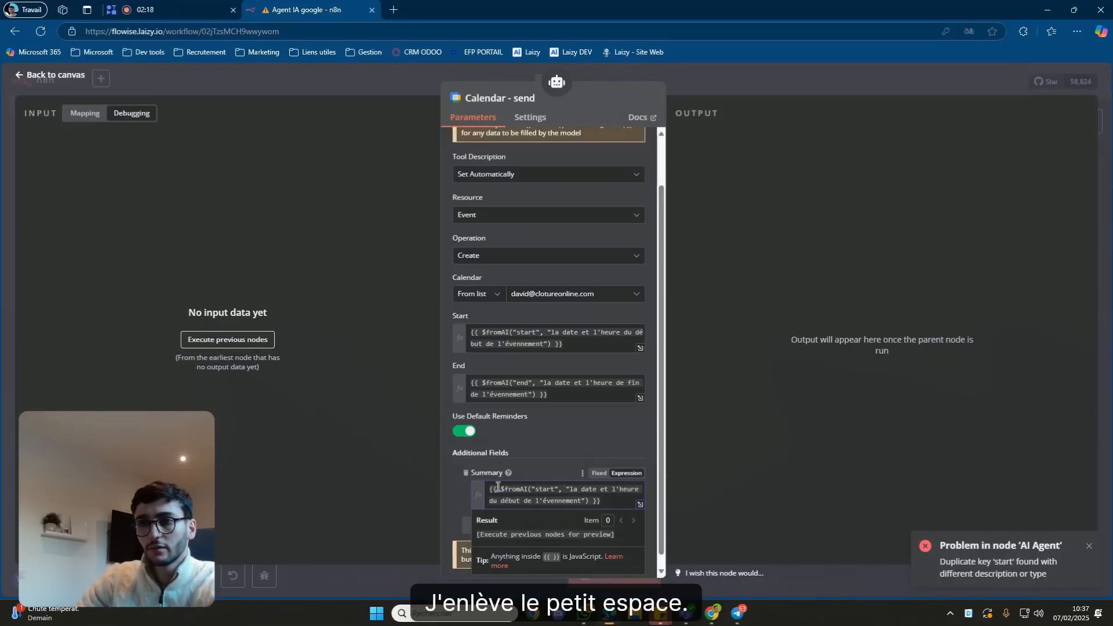
pyautogui.doubleClick(540, 488)
pyautogui.write('title')
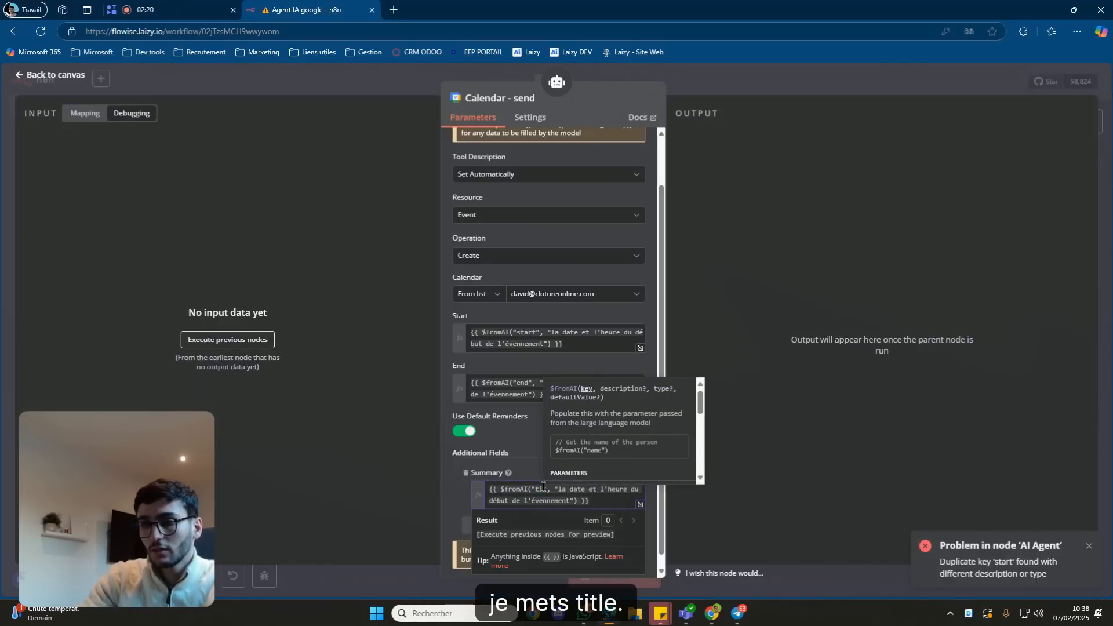
pyautogui.write('tle')
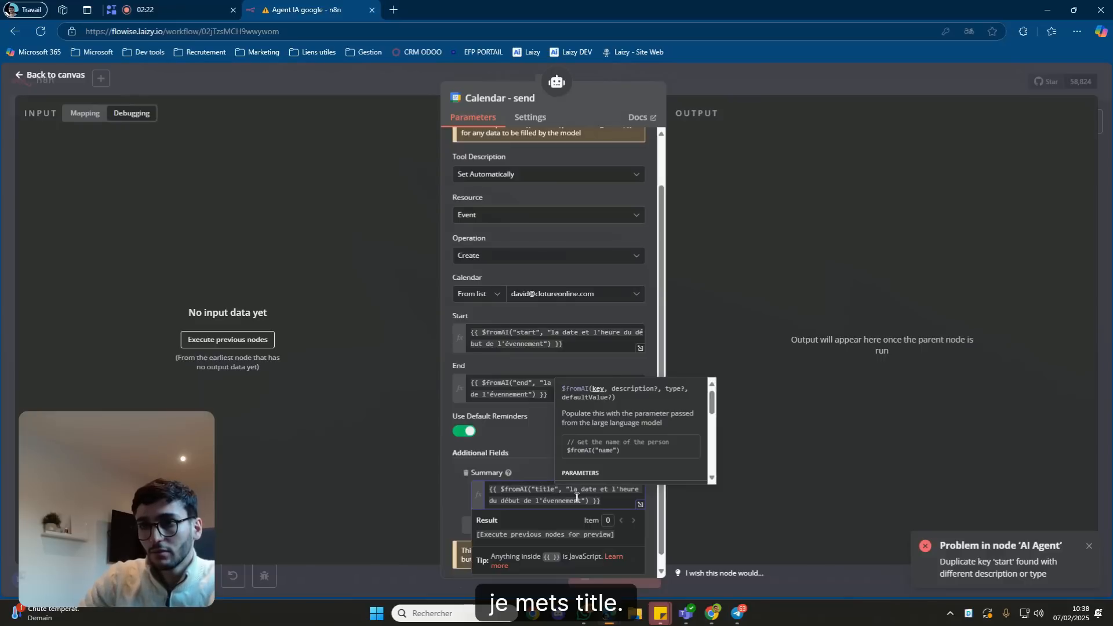
pyautogui.click(583, 500)
# Change the Summary description to 'le titre de l'évennement'.
pyautogui.click(640, 504)
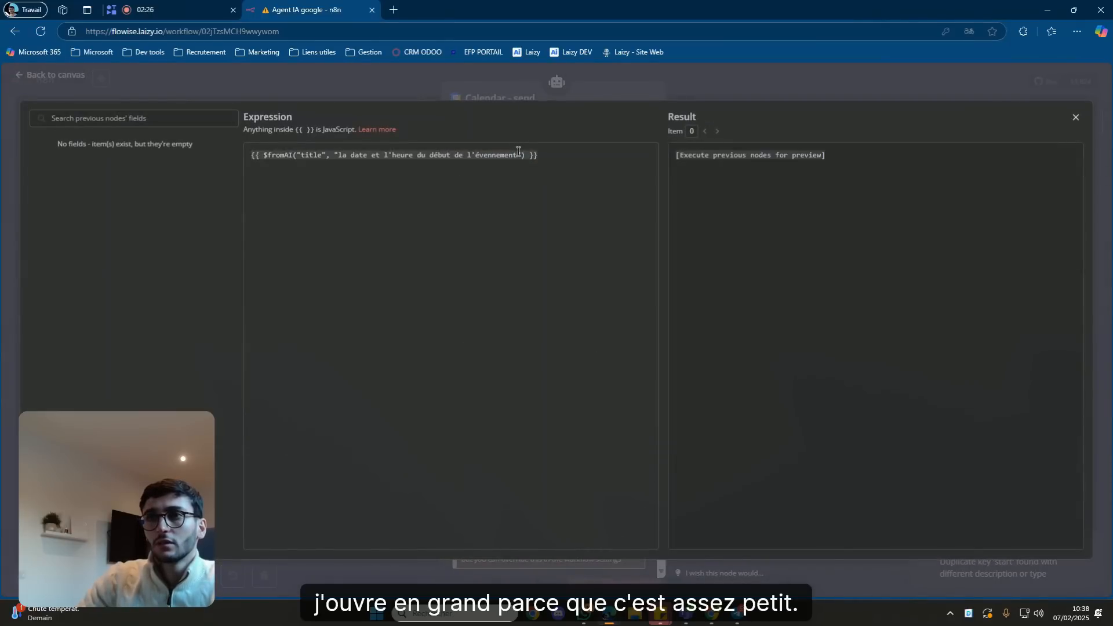
pyautogui.moveTo(456, 154); pyautogui.dragTo(391, 153)
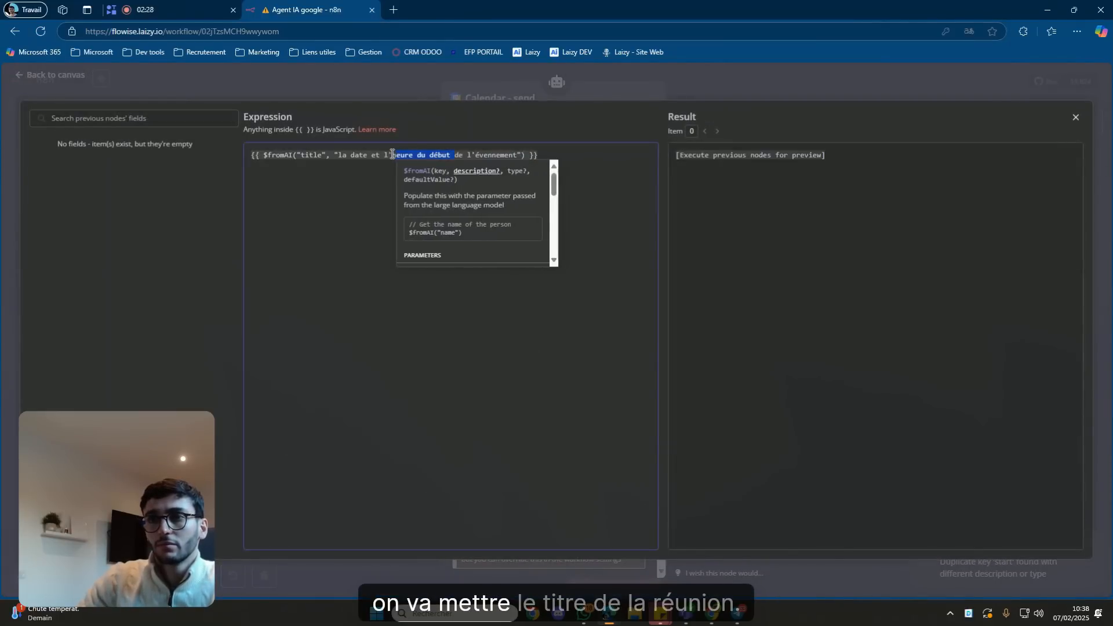
pyautogui.press('BackSpace')
pyautogui.press('BackSpace')
pyautogui.press('BackSpace')
pyautogui.press('BackSpace')
pyautogui.press('BackSpace')
pyautogui.press('BackSpace')
pyautogui.press('BackSpace')
pyautogui.press('BackSpace')
pyautogui.press('BackSpace')
pyautogui.press('BackSpace')
pyautogui.press('BackSpace')
pyautogui.press('BackSpace')
pyautogui.press('BackSpace')
pyautogui.write('le ti')
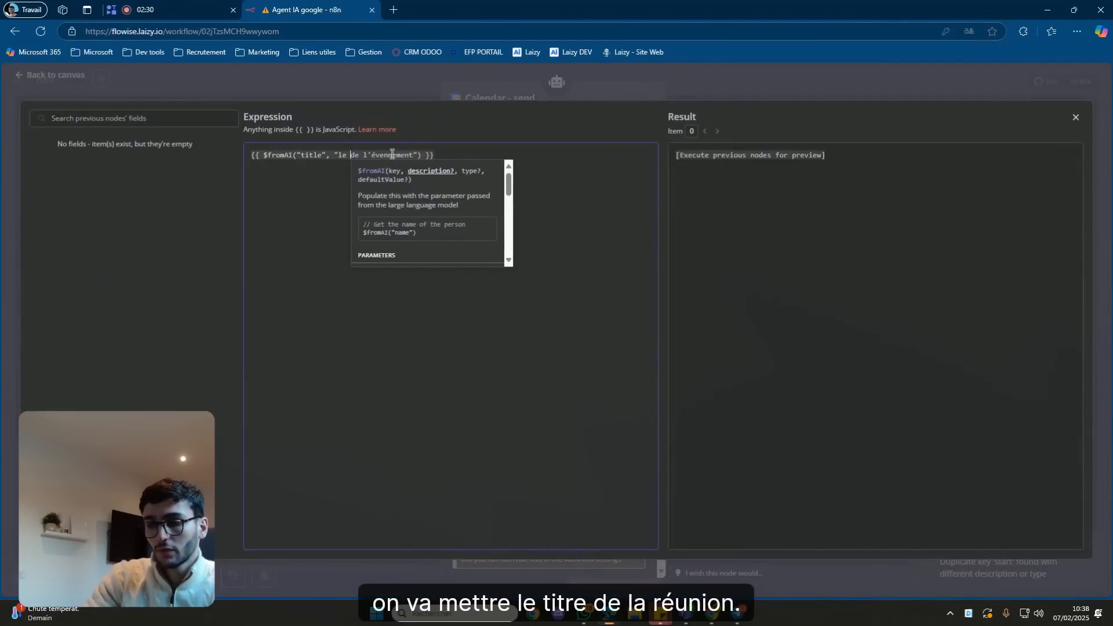
pyautogui.write('tre de la')
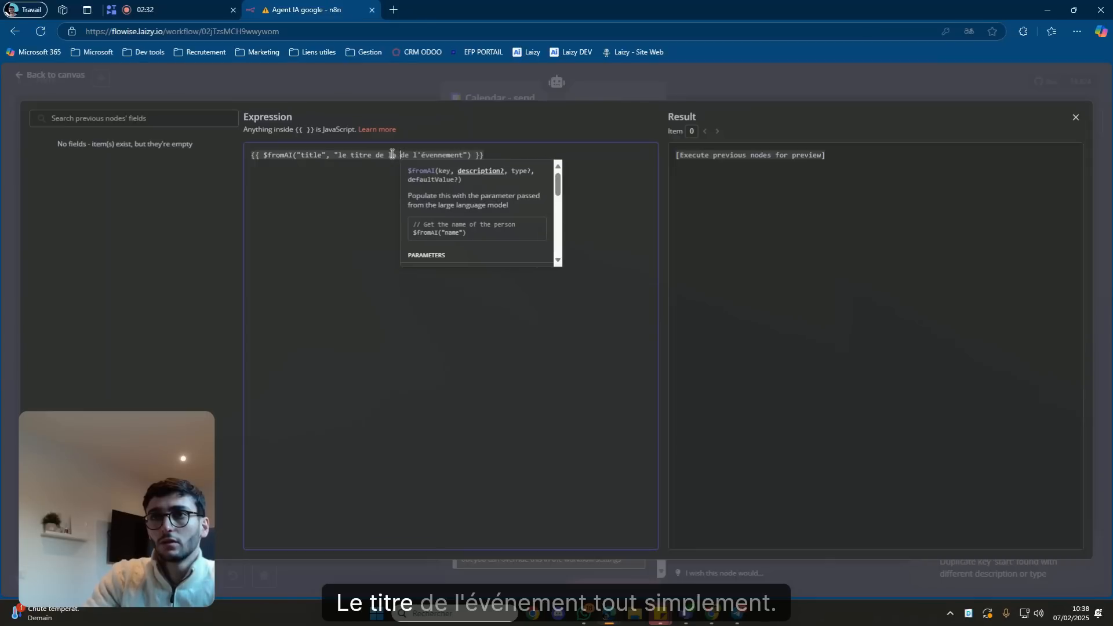
pyautogui.press('BackSpace')
pyautogui.press('BackSpace')
pyautogui.press('BackSpace')
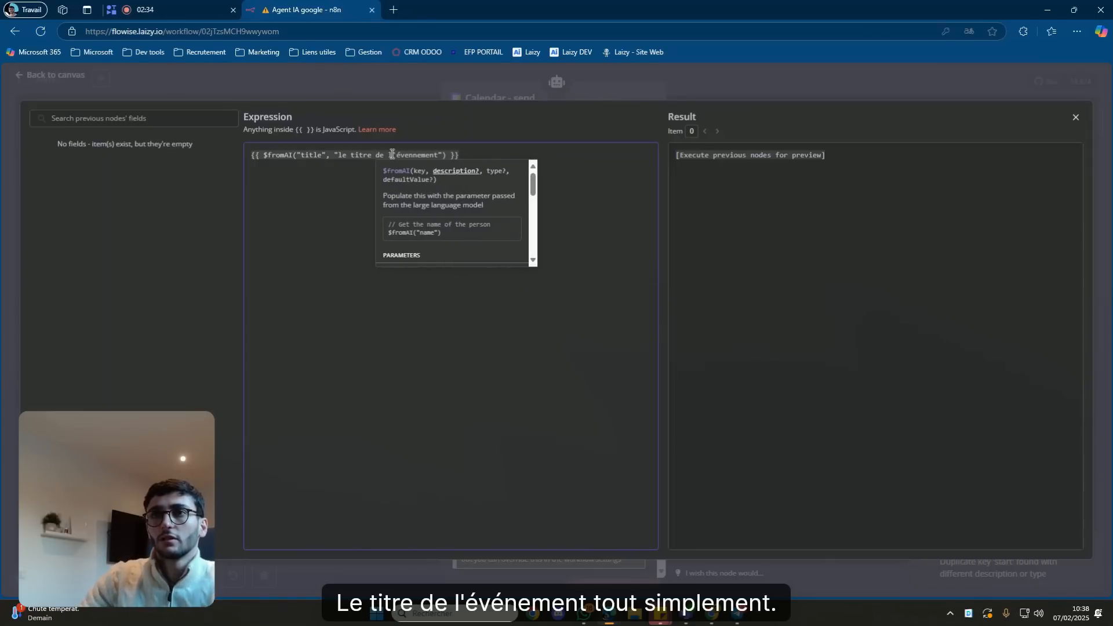
pyautogui.click(628, 88)
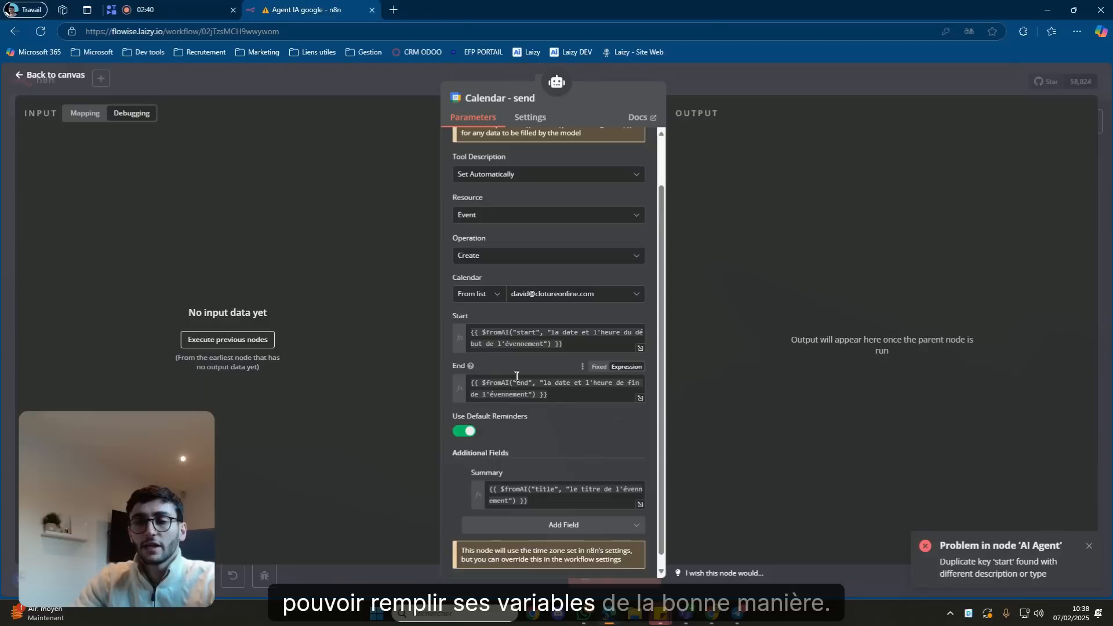
# Close Calendar - send and start a test run waiting for the Telegram trigger.
pyautogui.scroll(2, 539, 394)
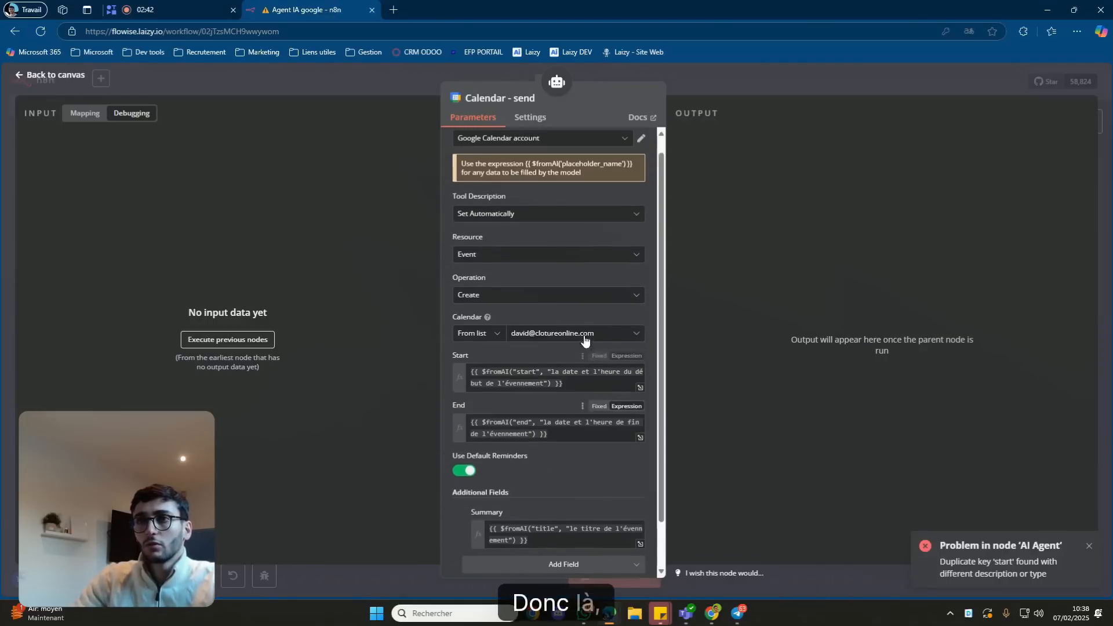
pyautogui.click(681, 84)
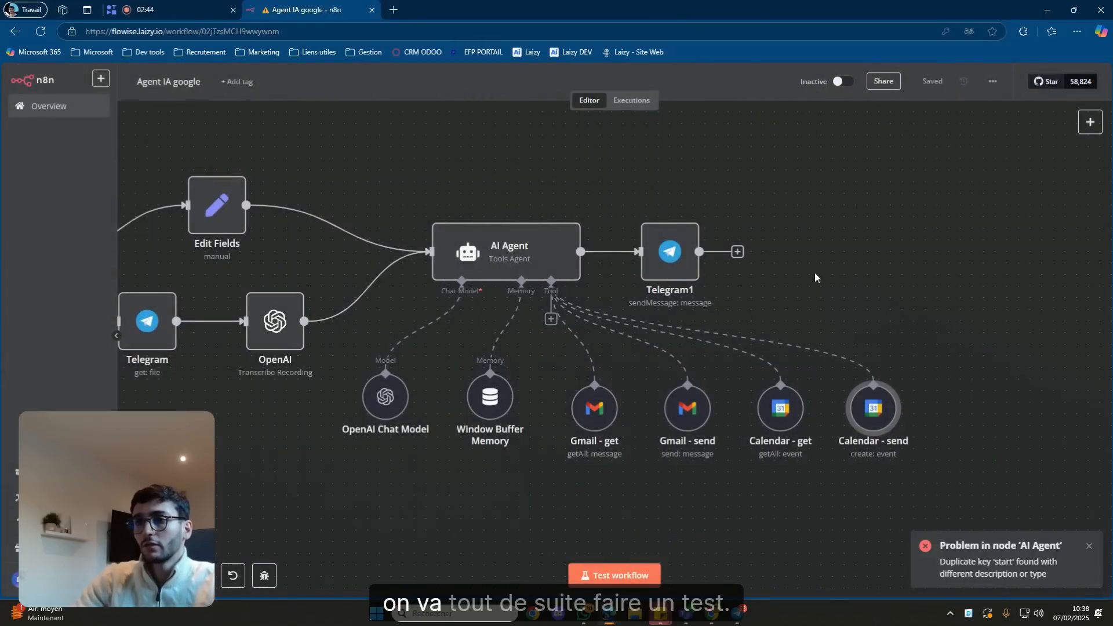
pyautogui.click(656, 574)
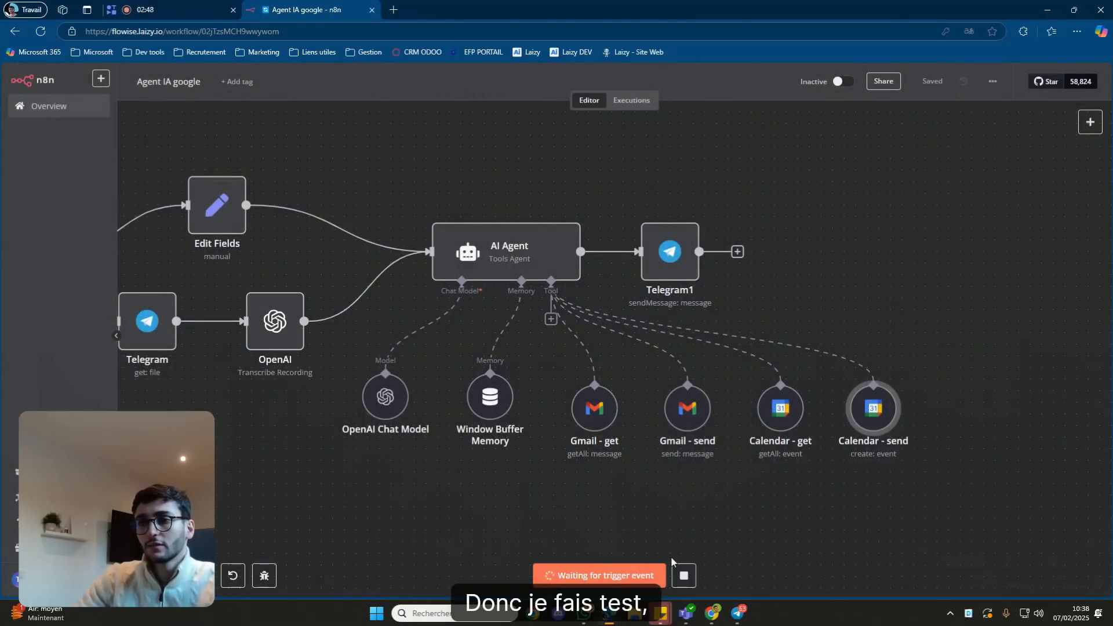
pyautogui.click(735, 612)
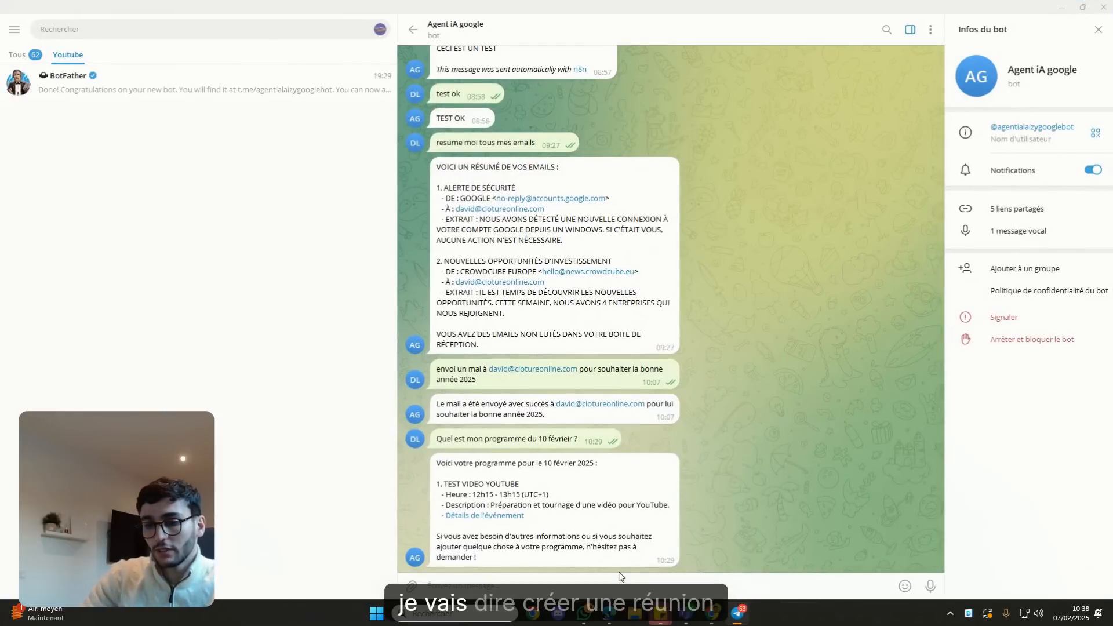
# Ask the bot for an accounting meeting on 10 February from 18h to 19h.
pyautogui.write('réunion le 10 fév')
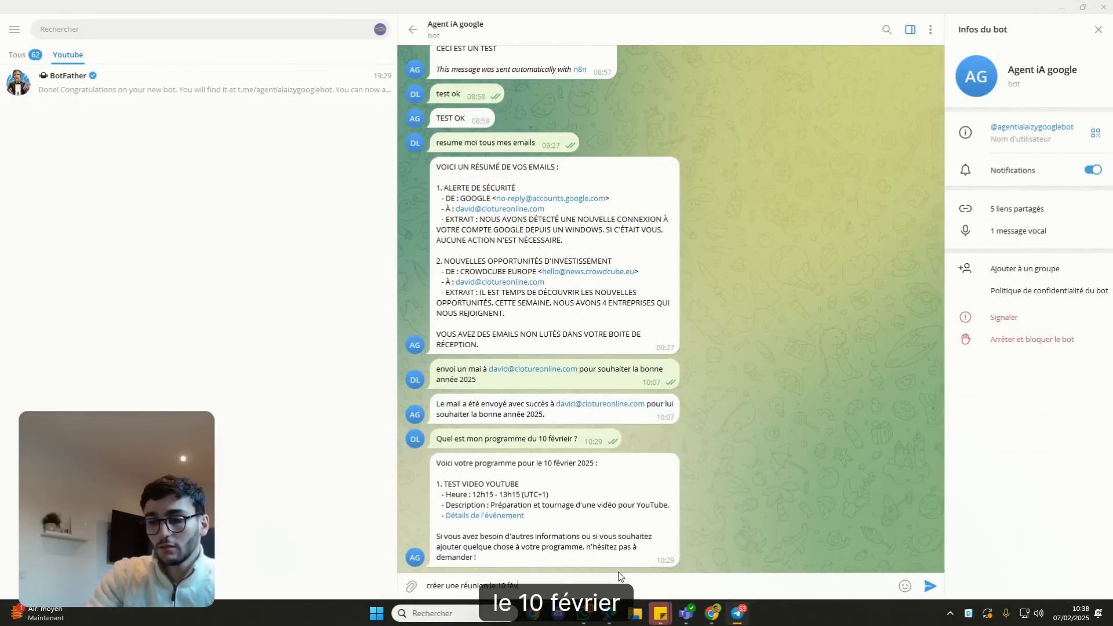
pyautogui.write('rier')
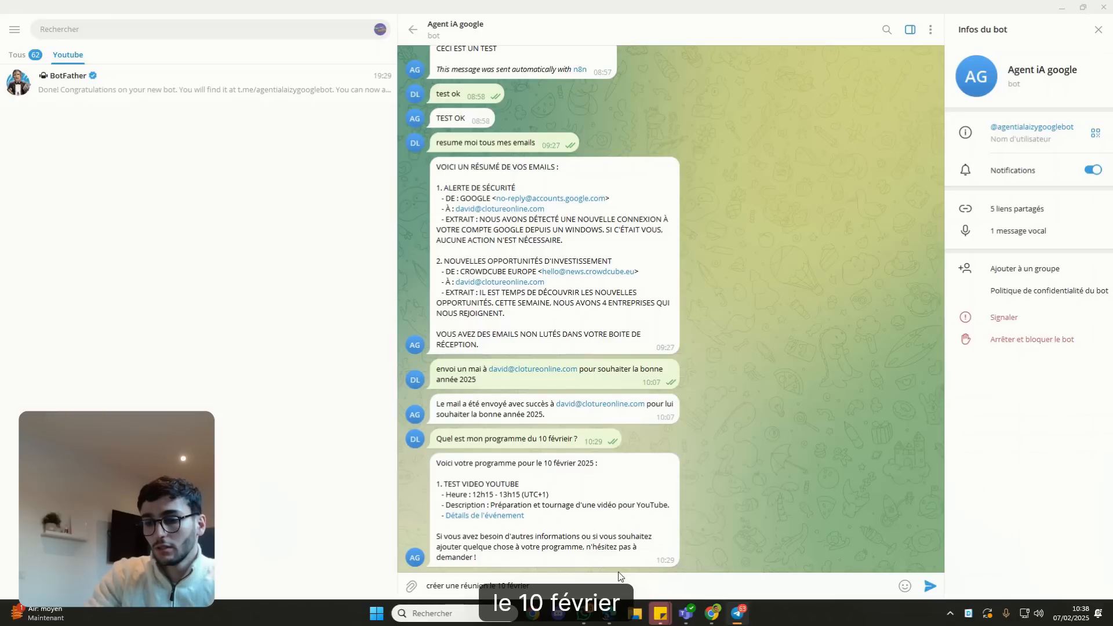
pyautogui.write(' de 18h à 19h pour faire ')
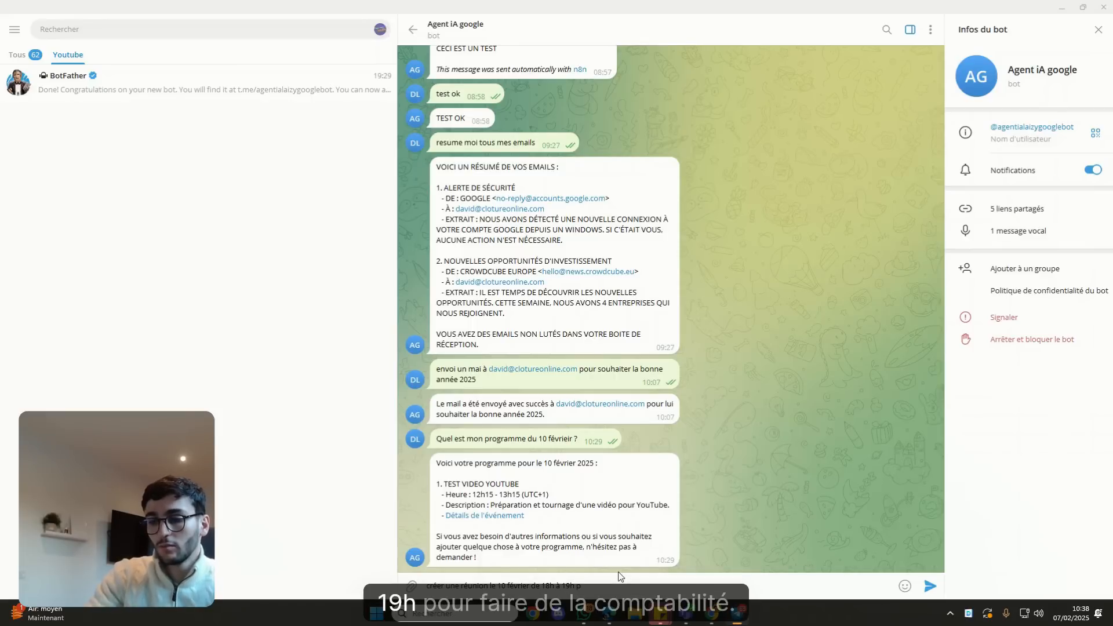
pyautogui.write('de la compta')
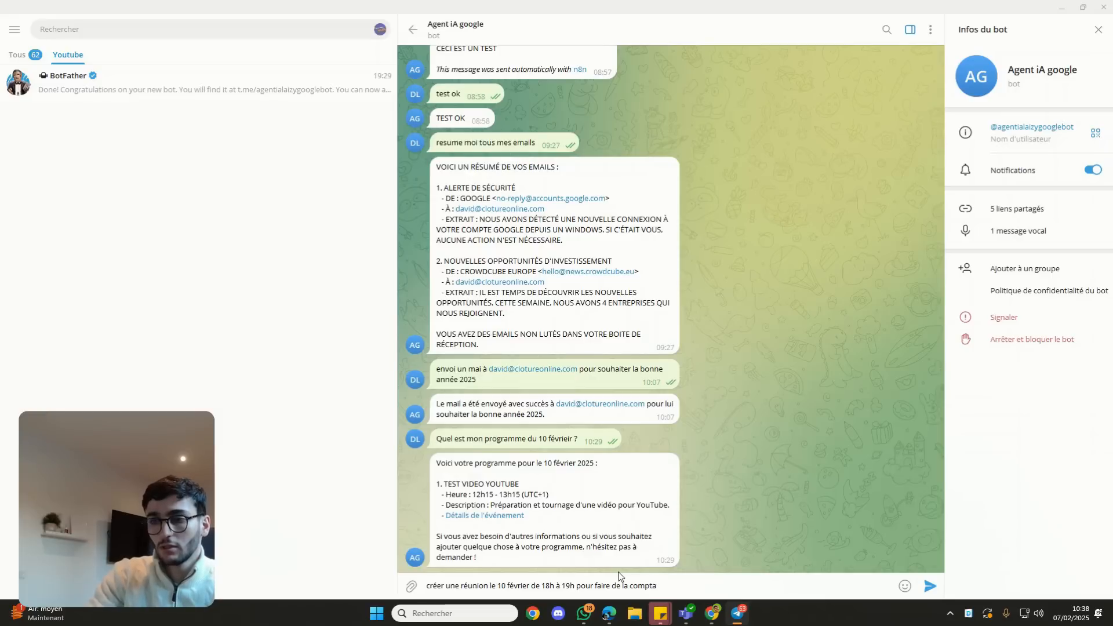
pyautogui.press('BackSpace')
pyautogui.press('BackSpace')
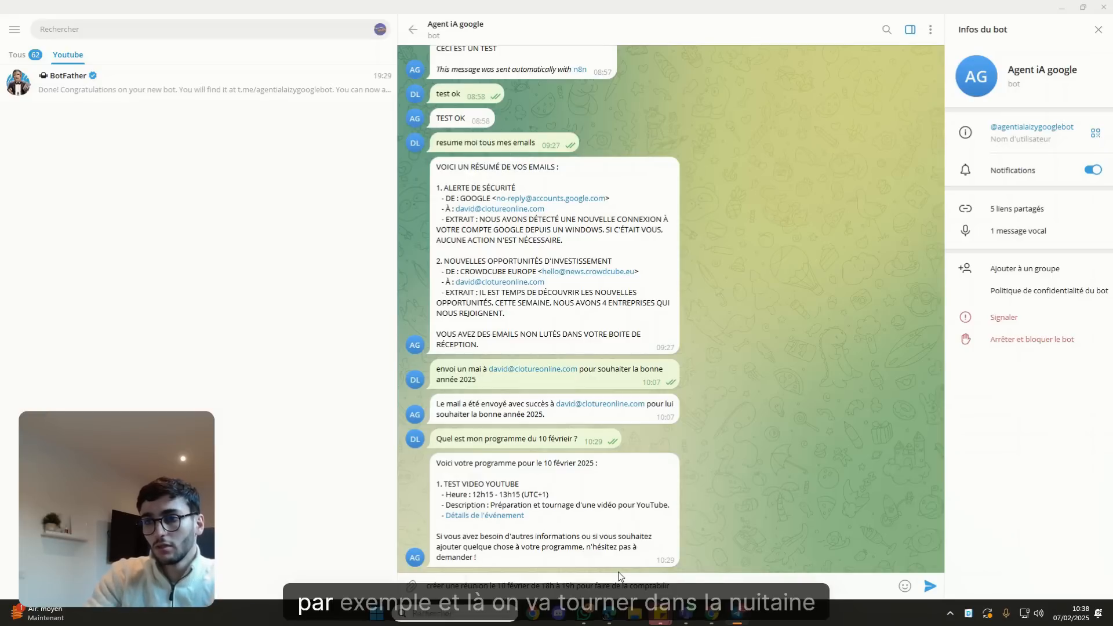
pyautogui.press('Return')
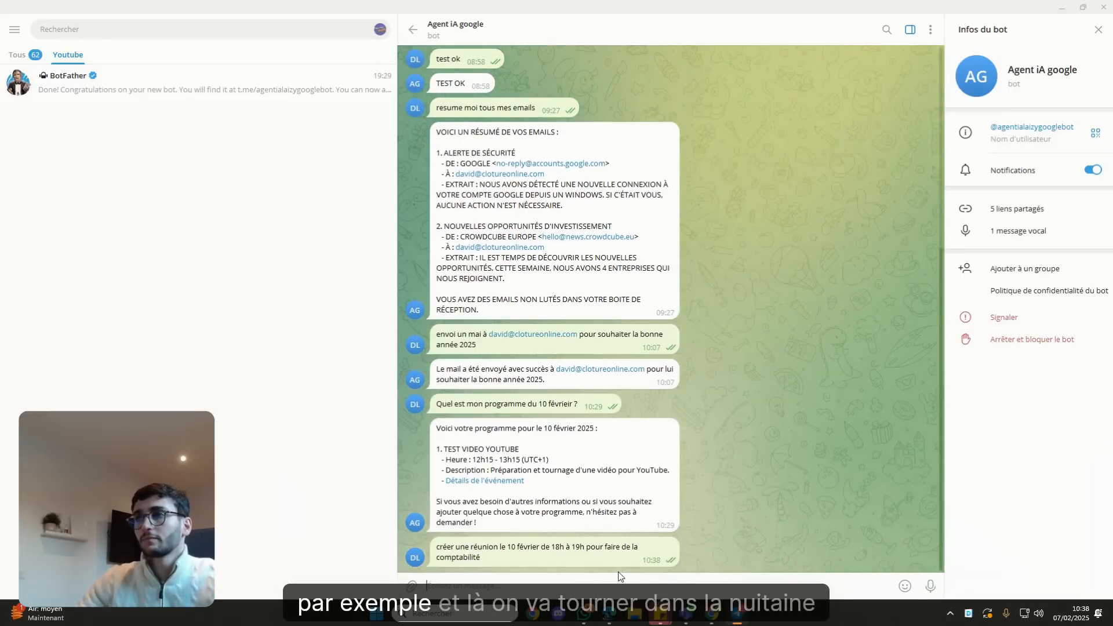
pyautogui.hotkey('alt', 'Tab')
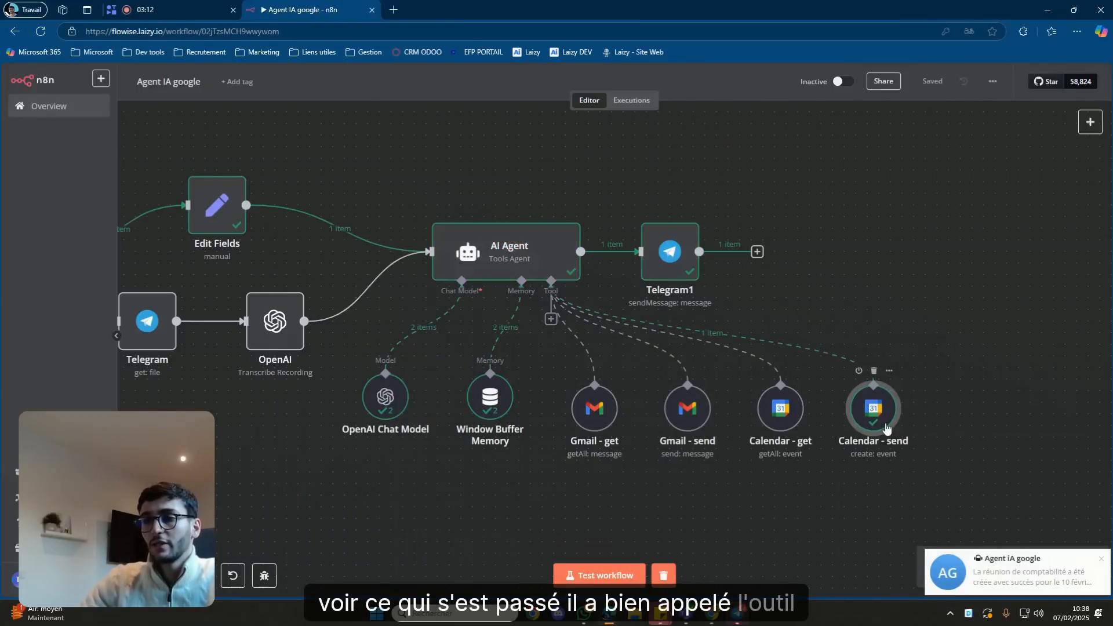
# Read the bot's confirmation, highlighting the 18h00 - 19h event time.
pyautogui.click(738, 614)
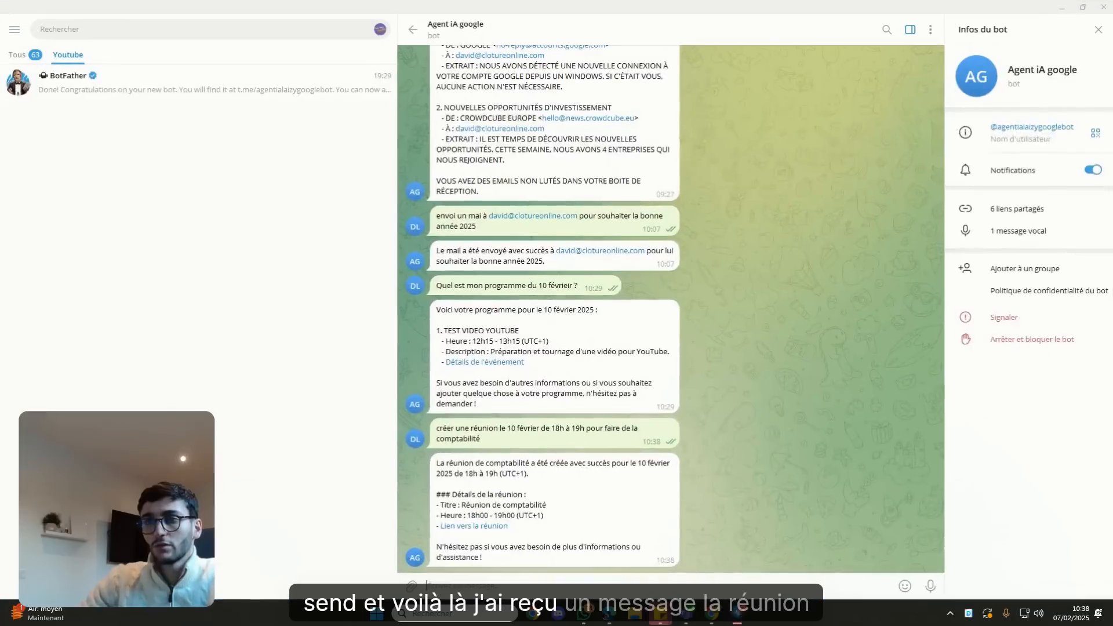
pyautogui.moveTo(480, 472); pyautogui.dragTo(545, 471)
pyautogui.click(568, 477)
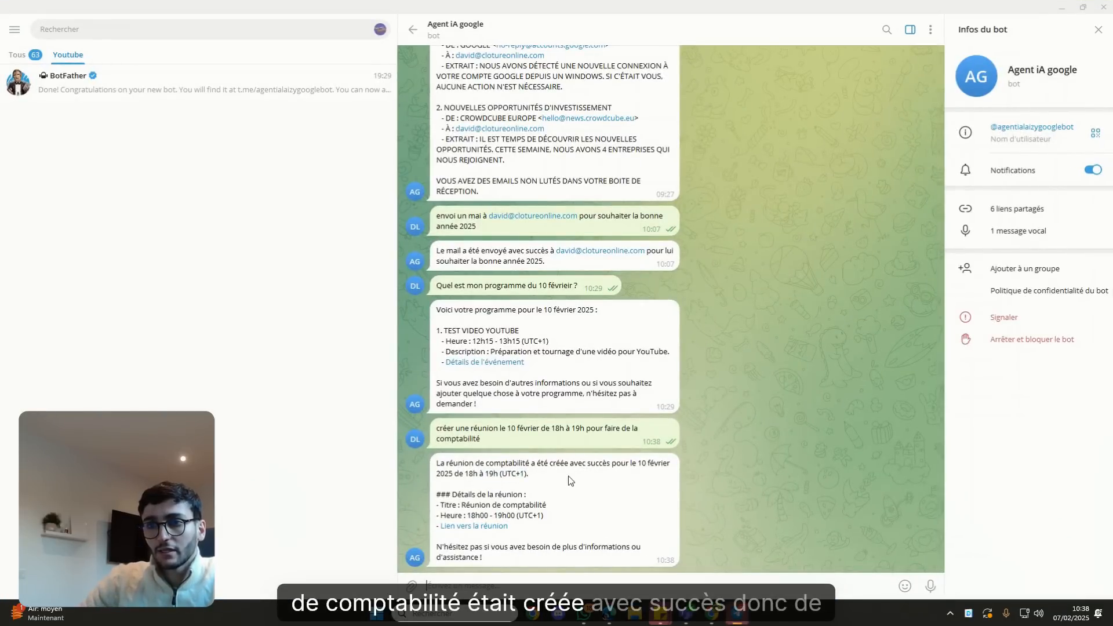
pyautogui.moveTo(468, 514); pyautogui.dragTo(507, 513)
pyautogui.click(539, 511)
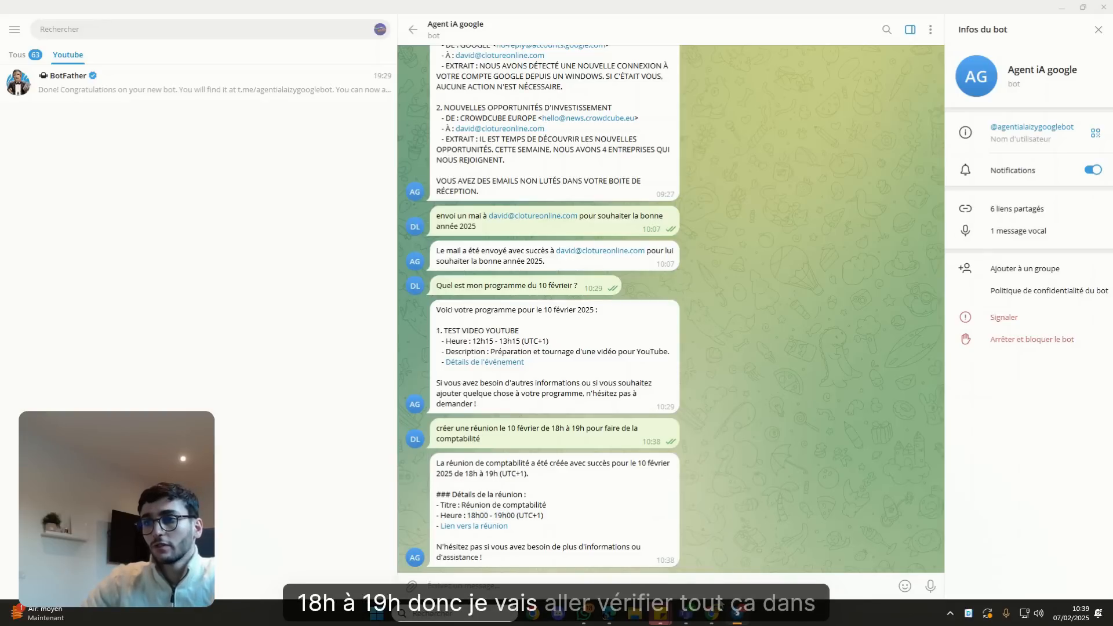
pyautogui.moveTo(712, 614)
pyautogui.click(740, 556)
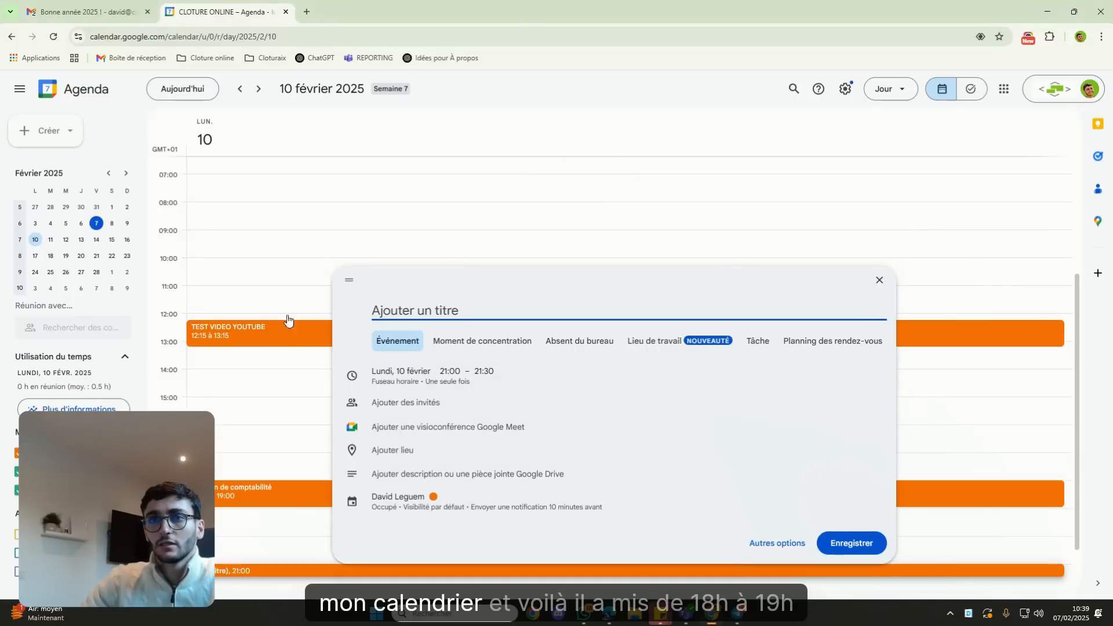
# Check the 10 February day view shows the accounting meeting ending at 19:00, then return to n8n.
pyautogui.click(299, 253)
pyautogui.scroll(-2, 338, 294)
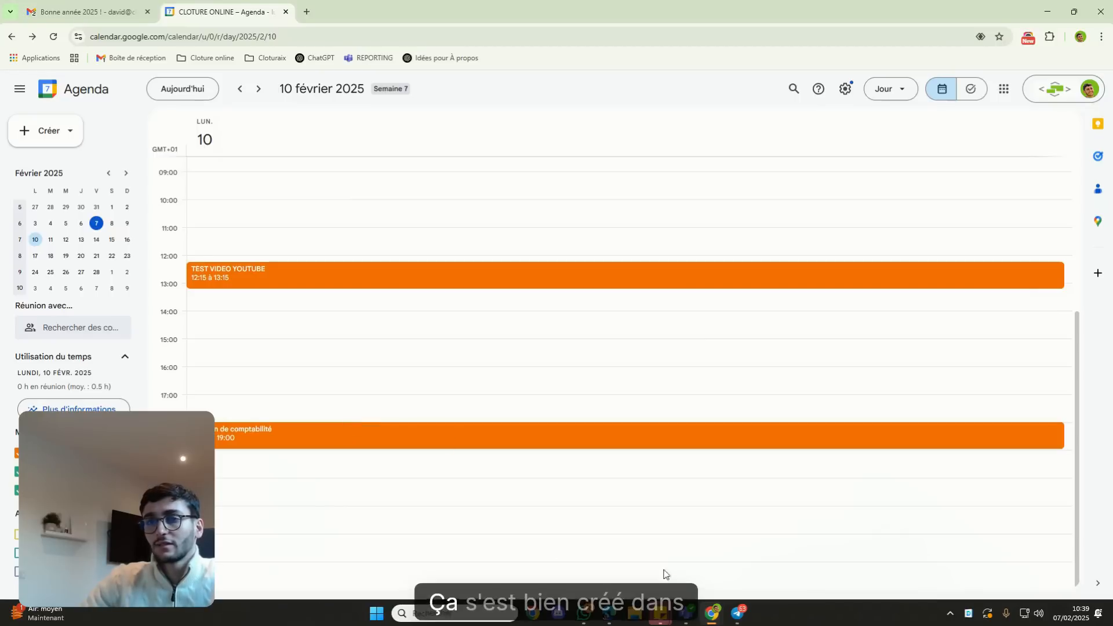
pyautogui.click(737, 607)
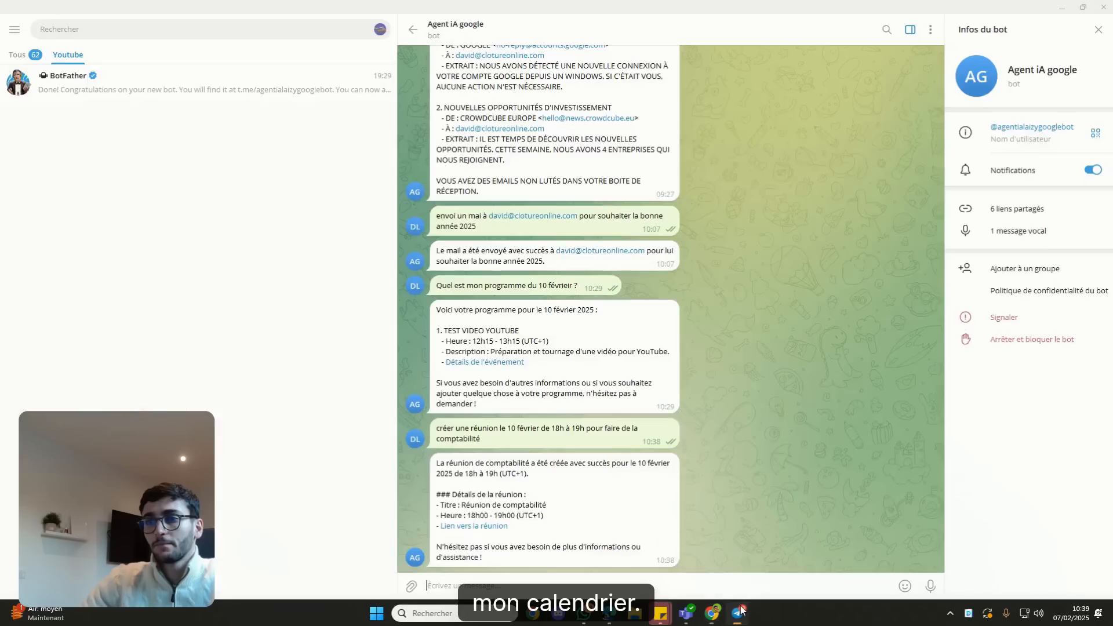
pyautogui.click(737, 608)
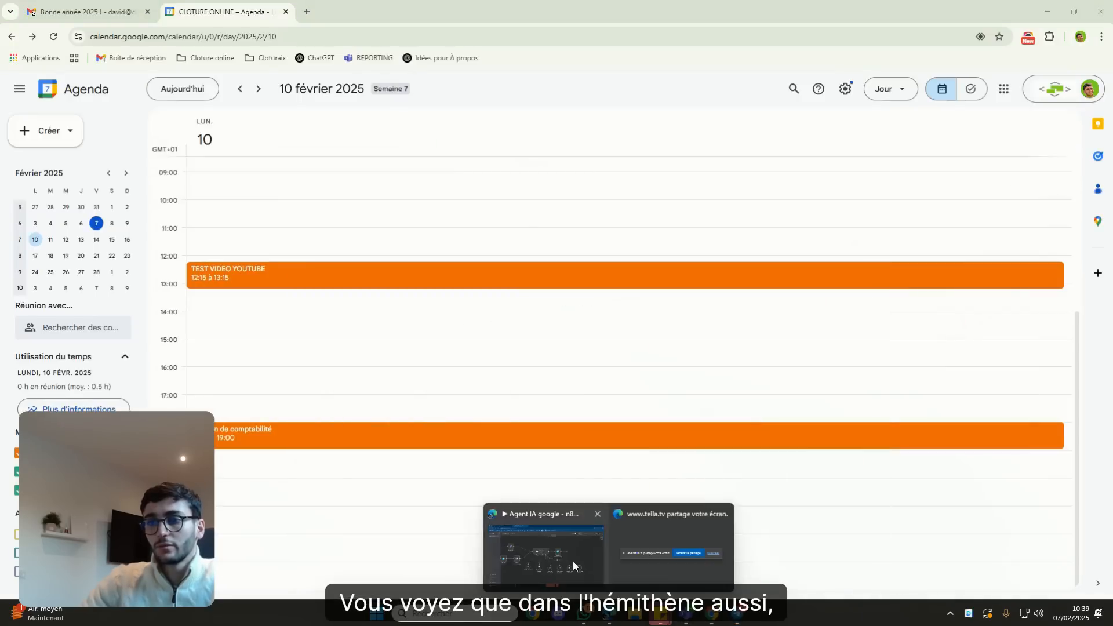
pyautogui.click(573, 561)
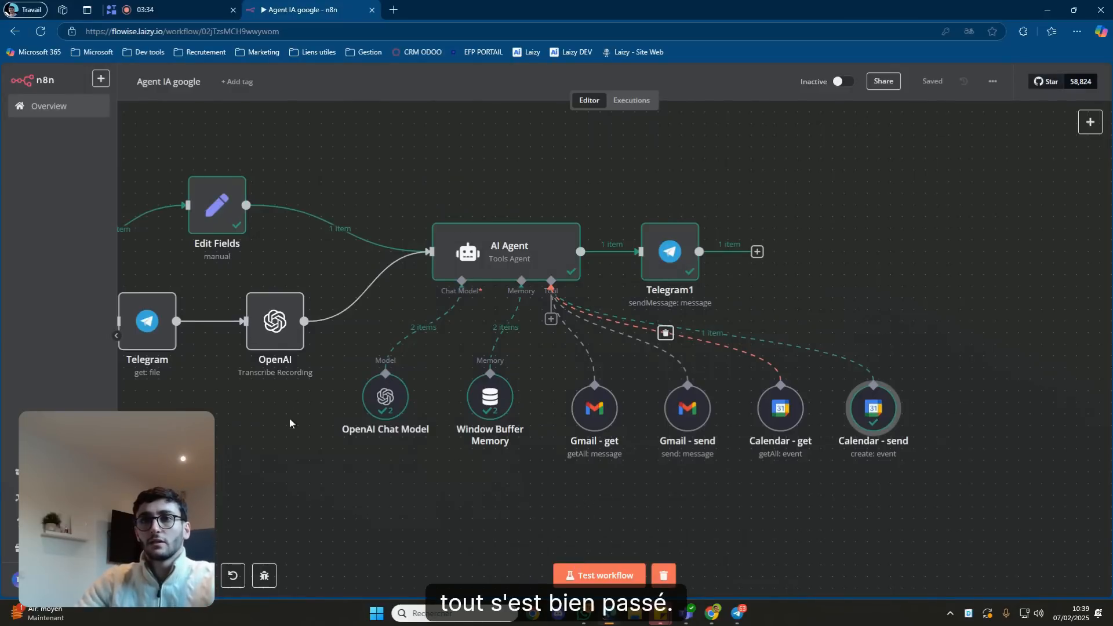
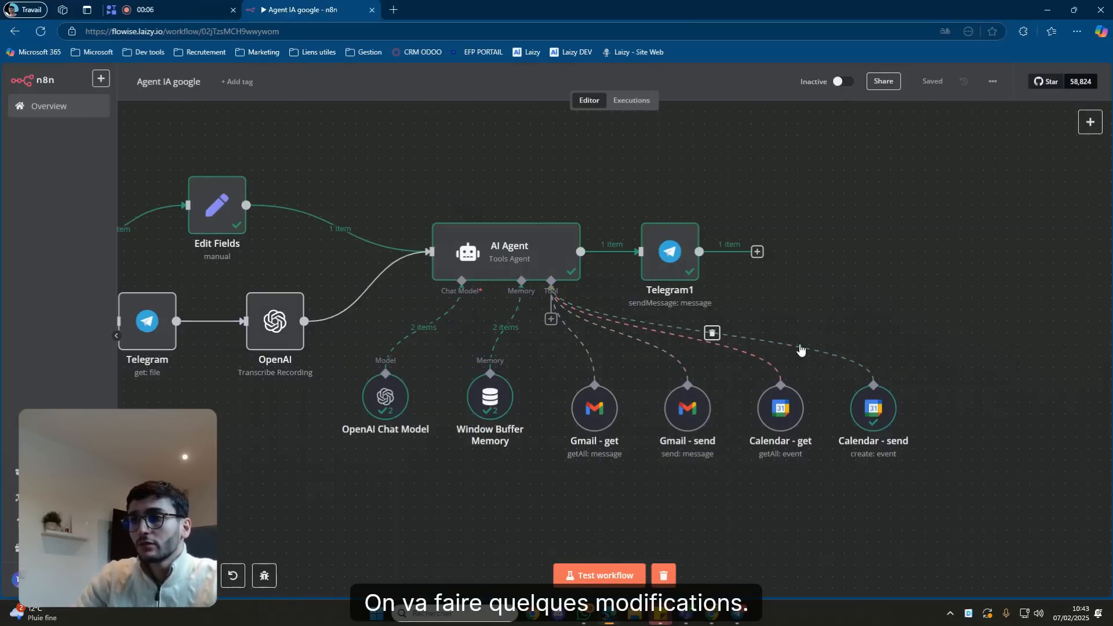
# Add a system-message line saying the 'Calendar - send' tool creates events in my calendar.
pyautogui.doubleClick(545, 264)
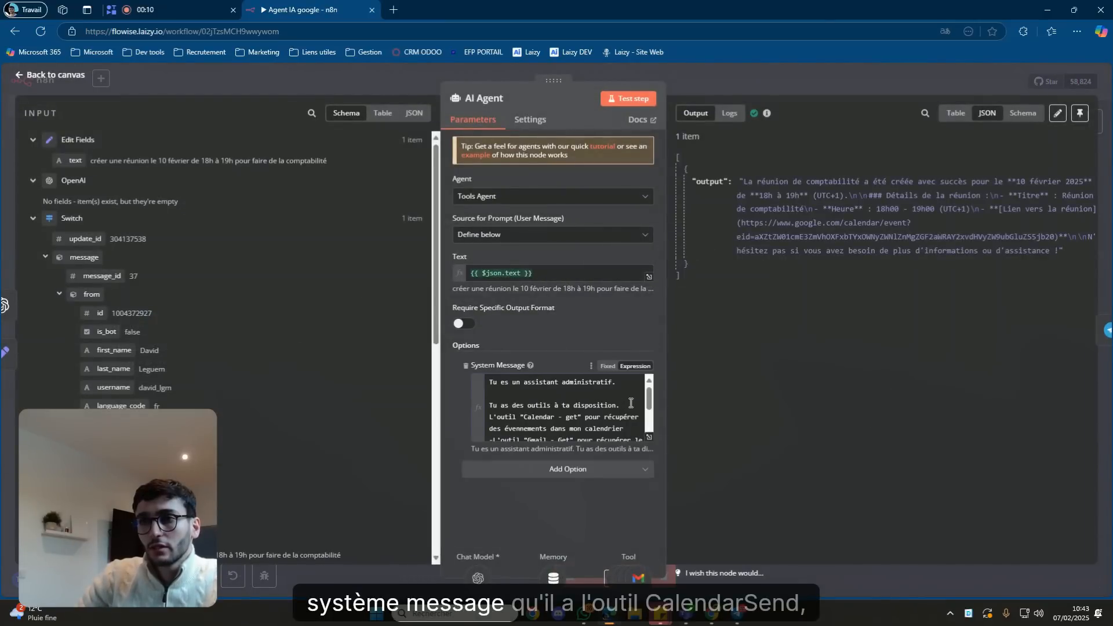
pyautogui.click(630, 403)
pyautogui.press('Return')
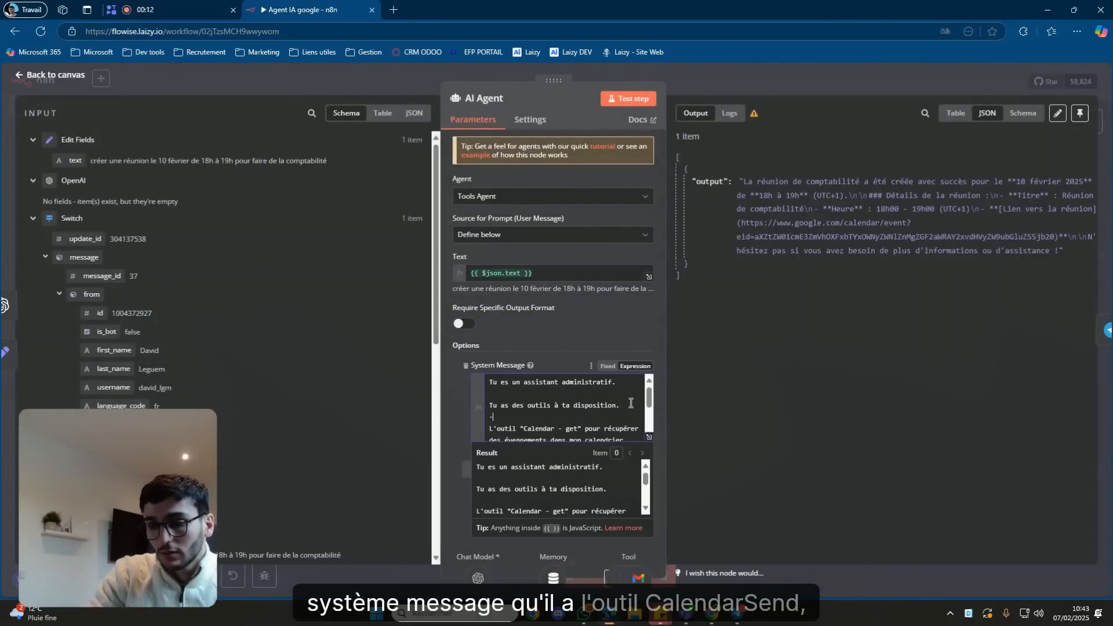
pyautogui.write('-L\'outil "Calenda')
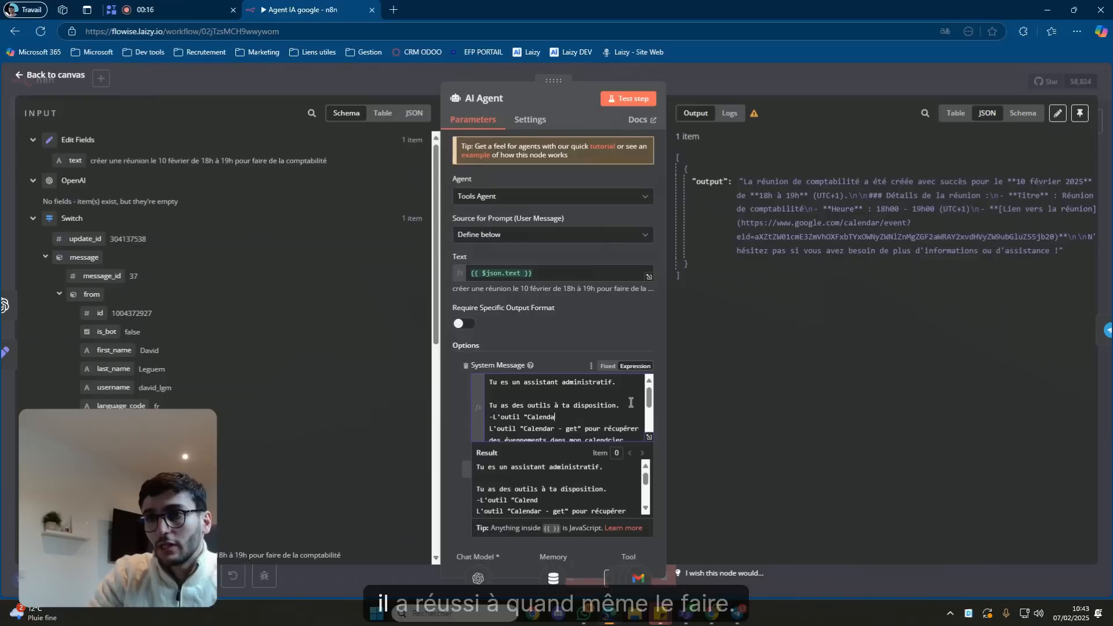
pyautogui.write('r - send" p')
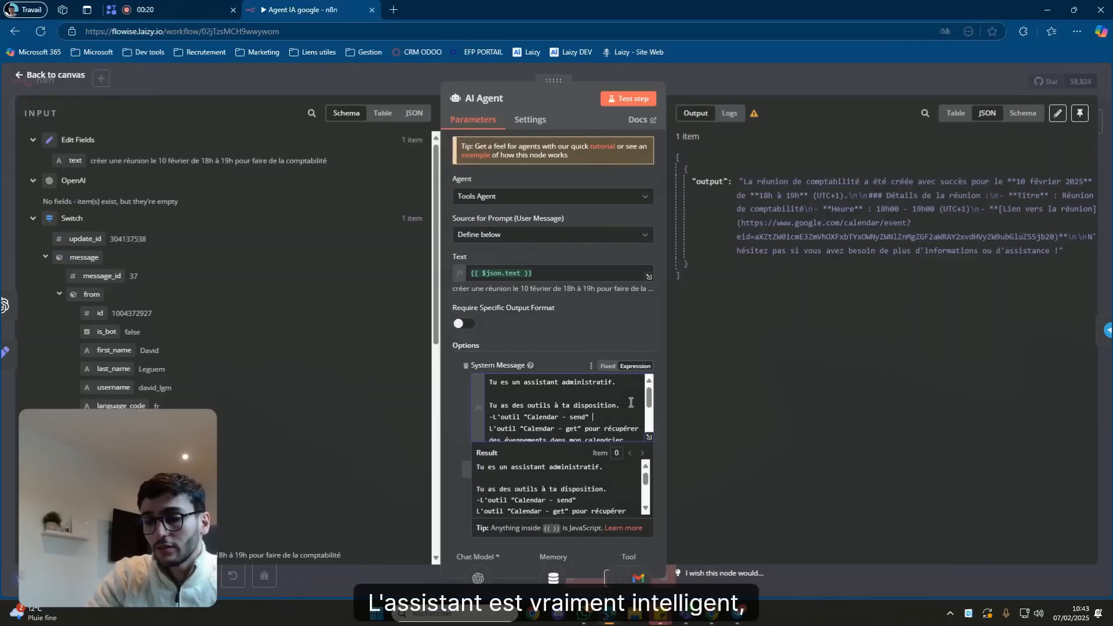
pyautogui.write('ou')
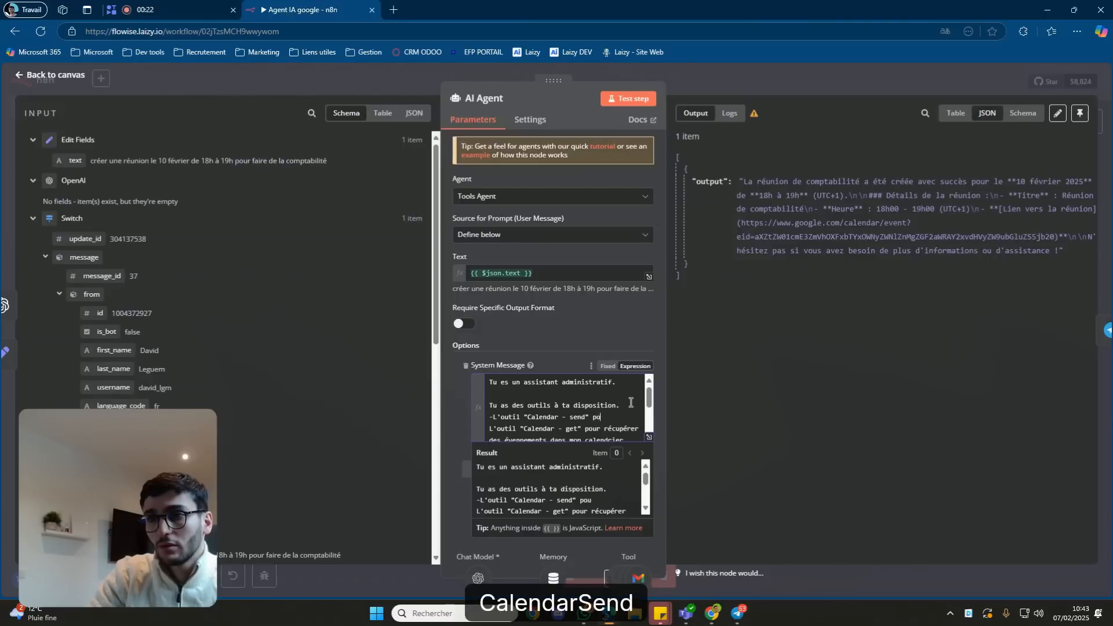
pyautogui.write('r créer d')
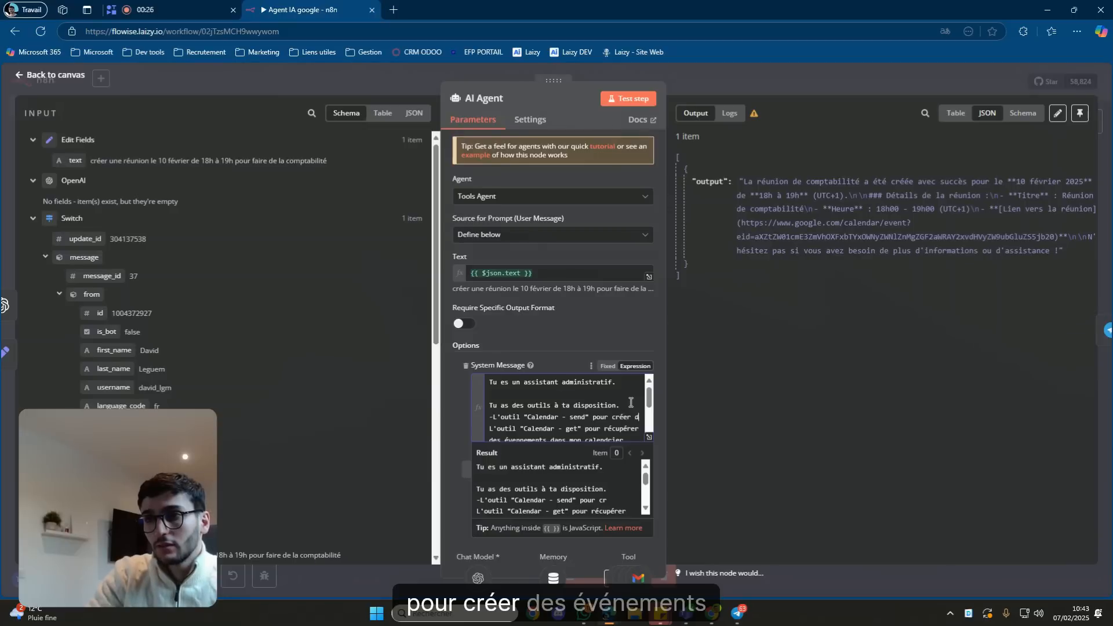
pyautogui.write('es évennements d')
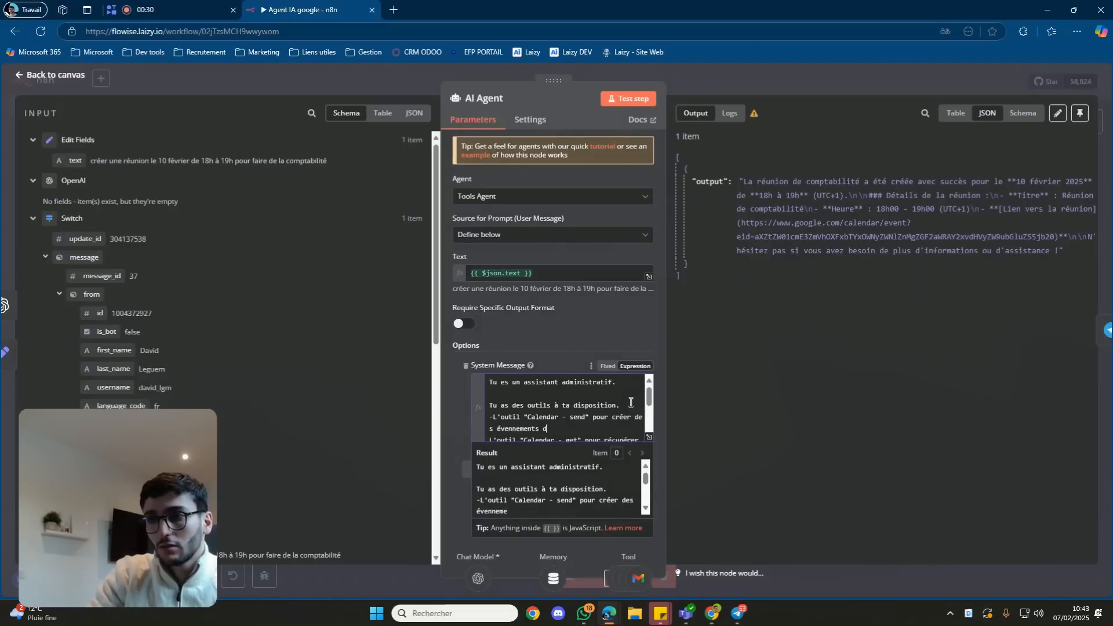
pyautogui.write('ans mon calend')
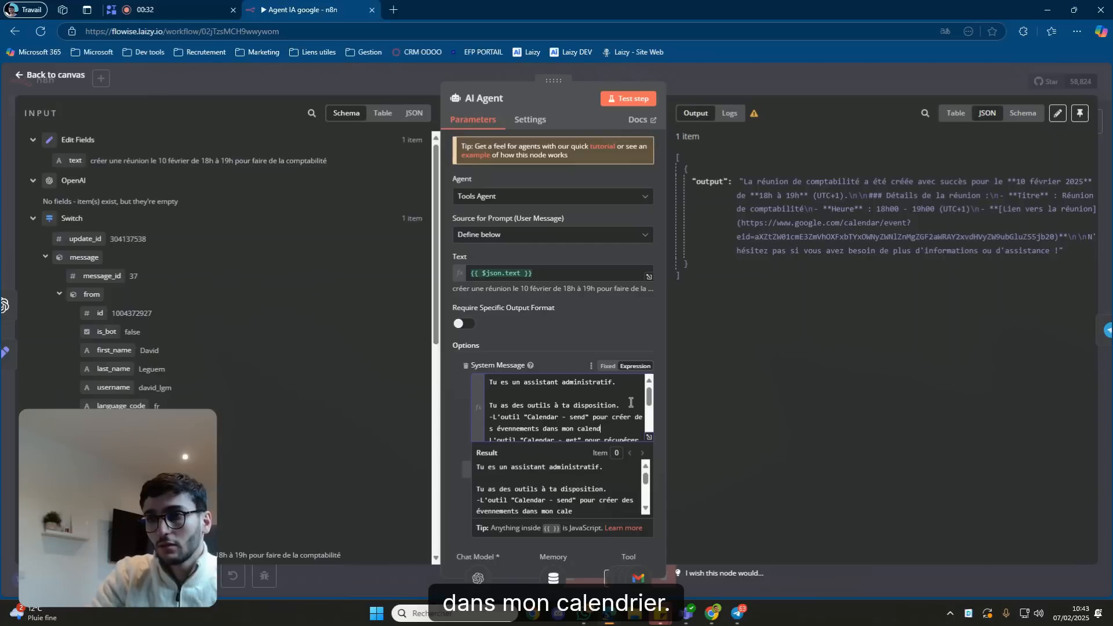
pyautogui.write('rier.')
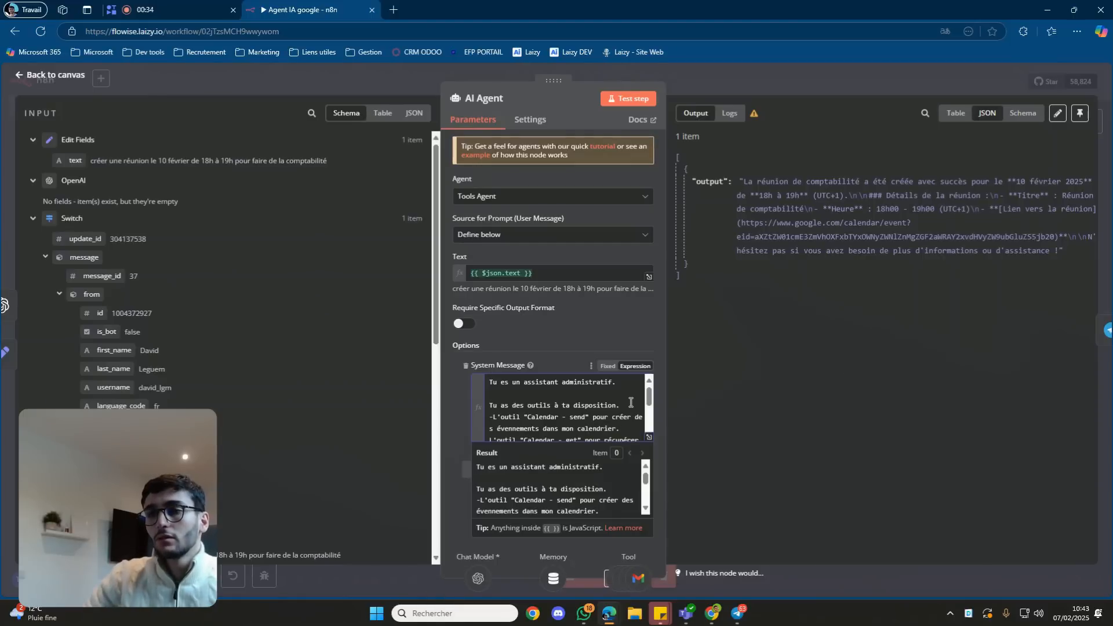
pyautogui.click(648, 437)
# Extend the first sentence so the agent acts on the user's behalf, stating the user's name.
pyautogui.click(429, 156)
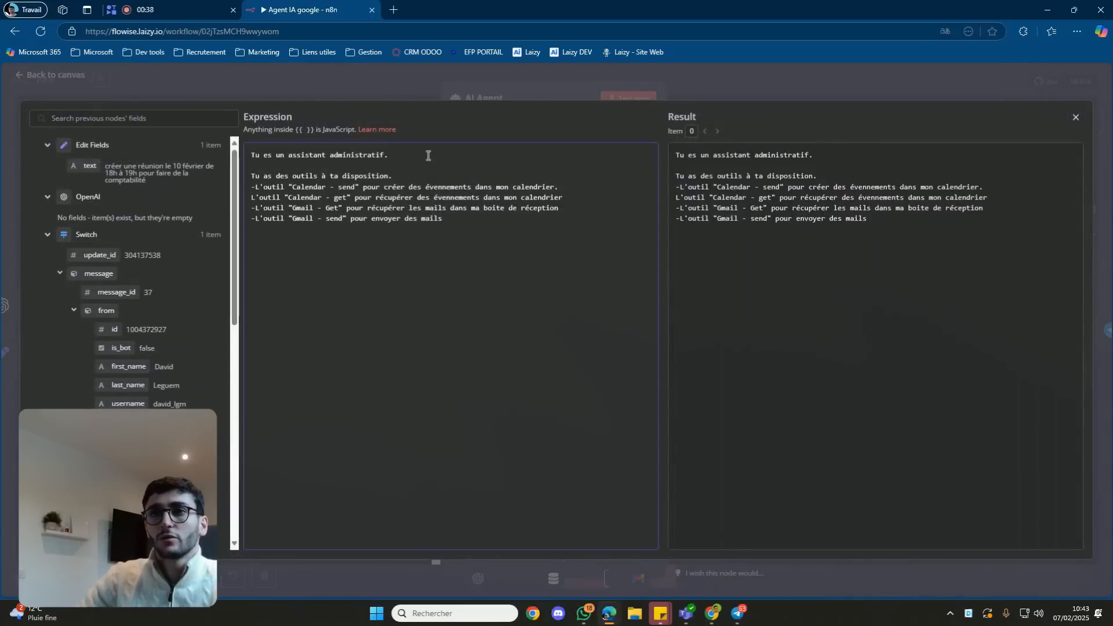
pyautogui.press('BackSpace')
pyautogui.write(', tu fais des ac')
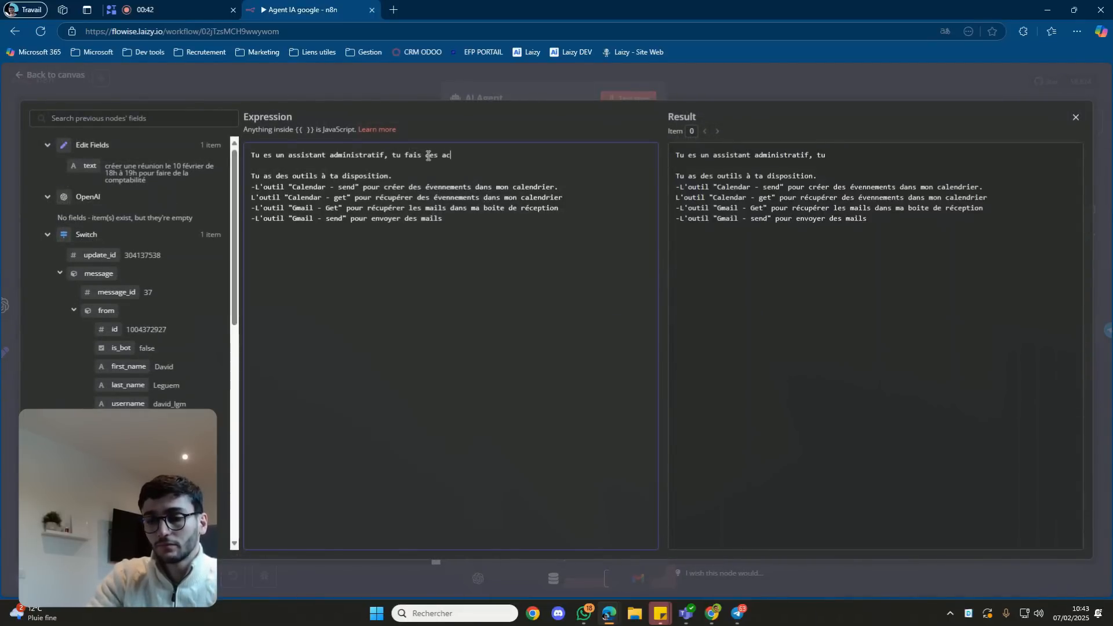
pyautogui.write('tions à')
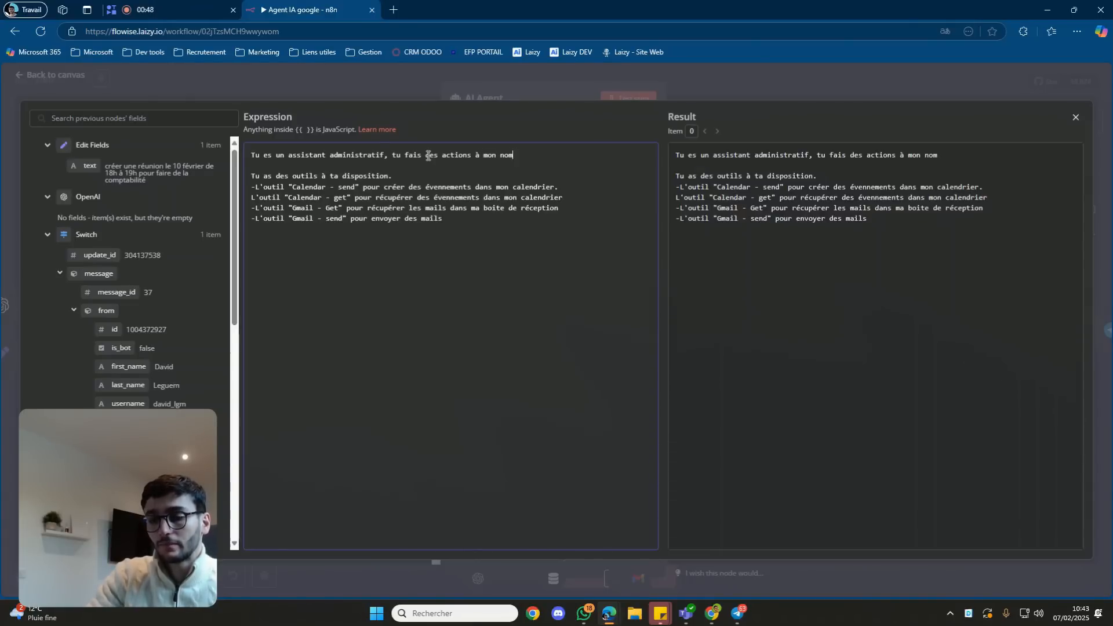
pyautogui.write("mon nom, je m'")
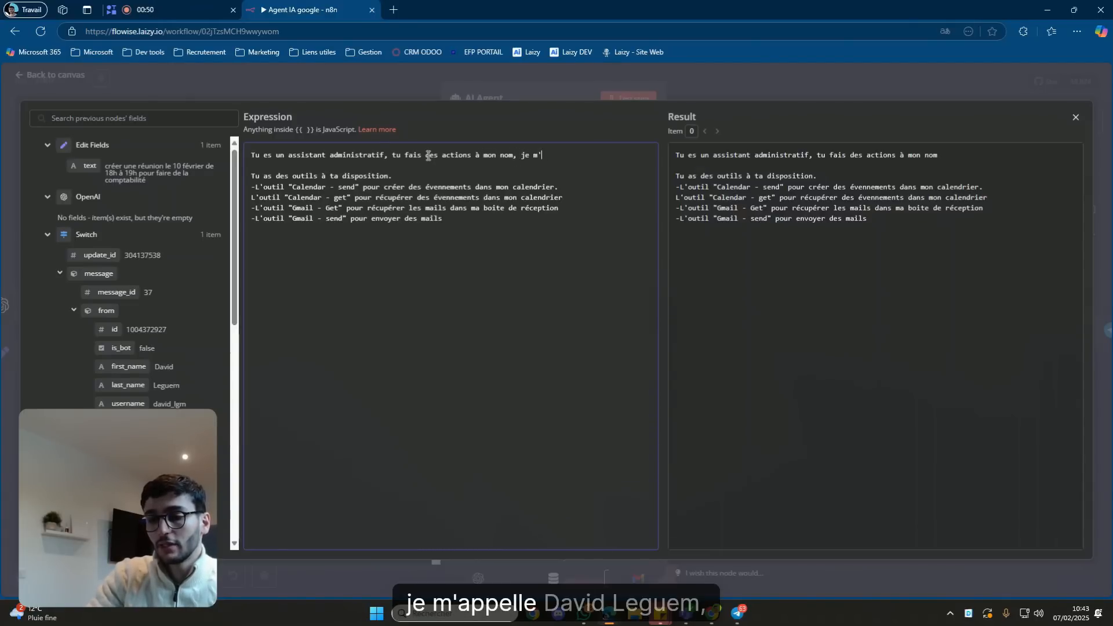
pyautogui.write('appelle David Leguem.')
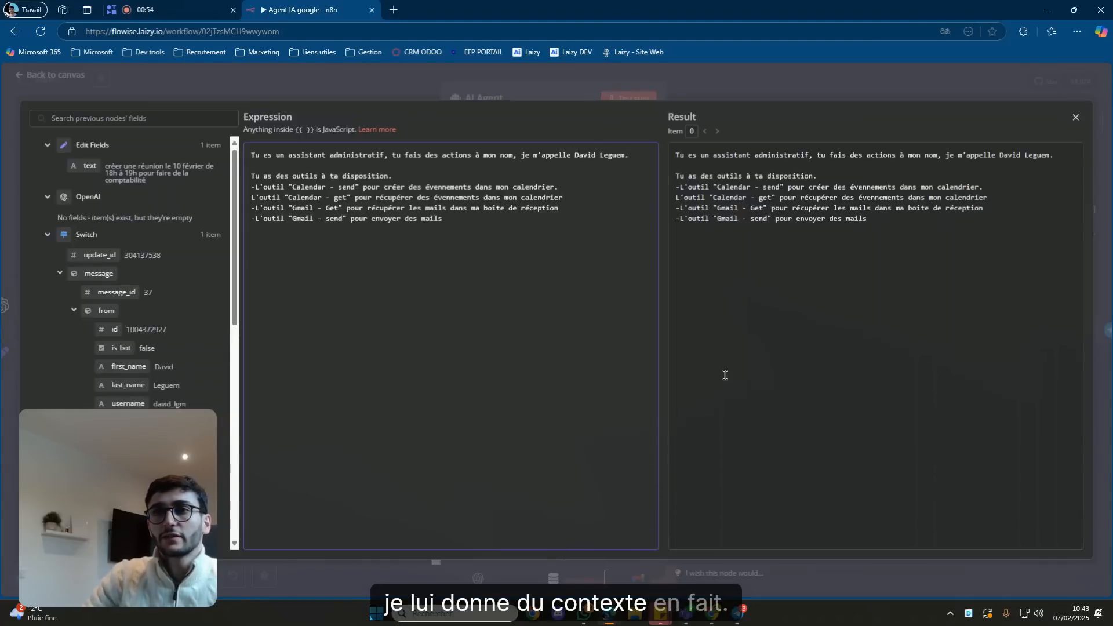
# Add a rule to always sign sent emails with the user's company, Laizy.
pyautogui.press('Return')
pyautogui.press('Return')
pyautogui.write("Quand t'envoies un mail, ")
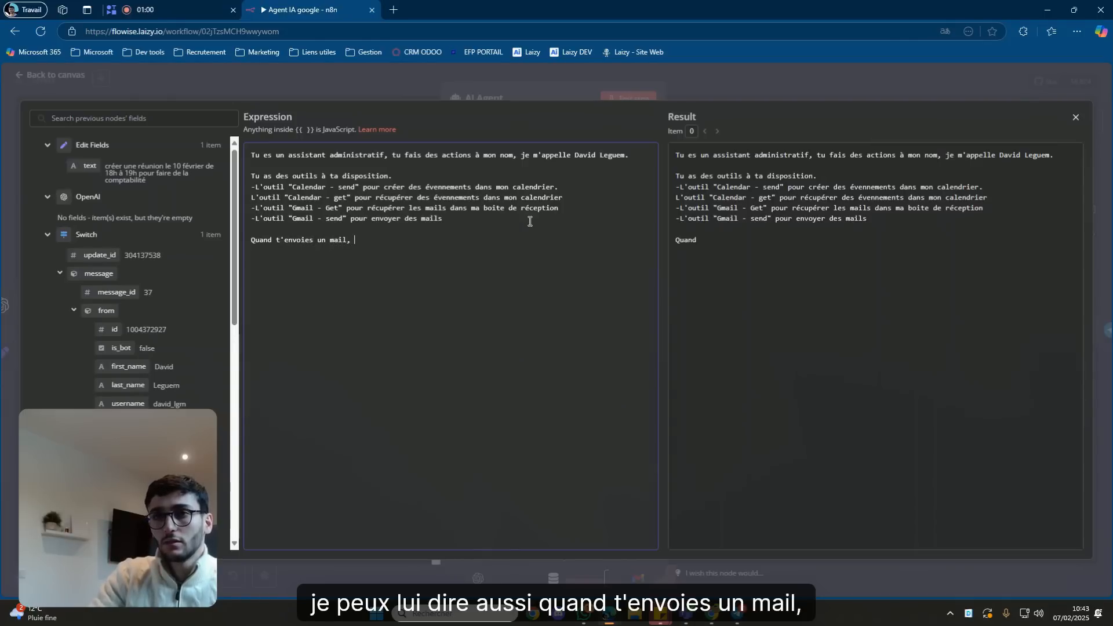
pyautogui.write('met toujours en signature mon nom')
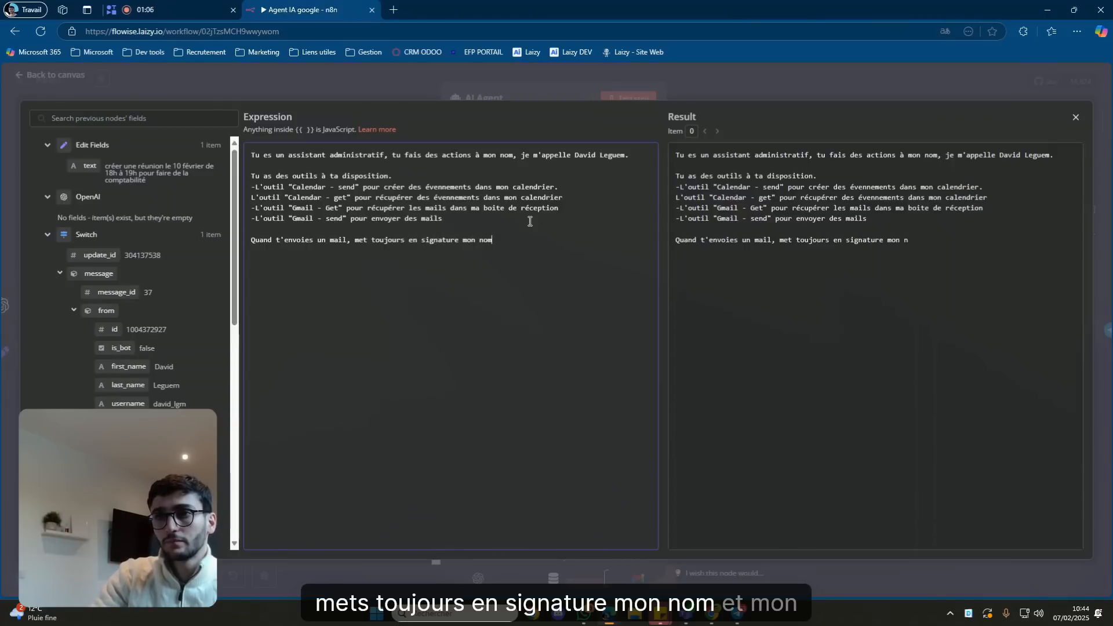
pyautogui.write(', et mon entrepris')
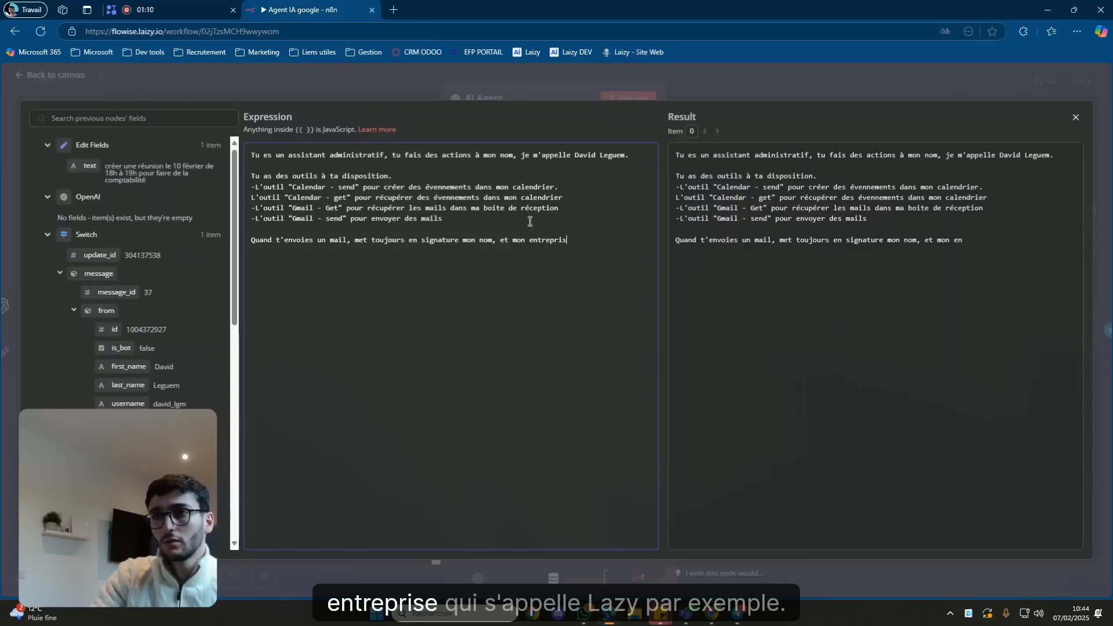
pyautogui.write("e qui s'")
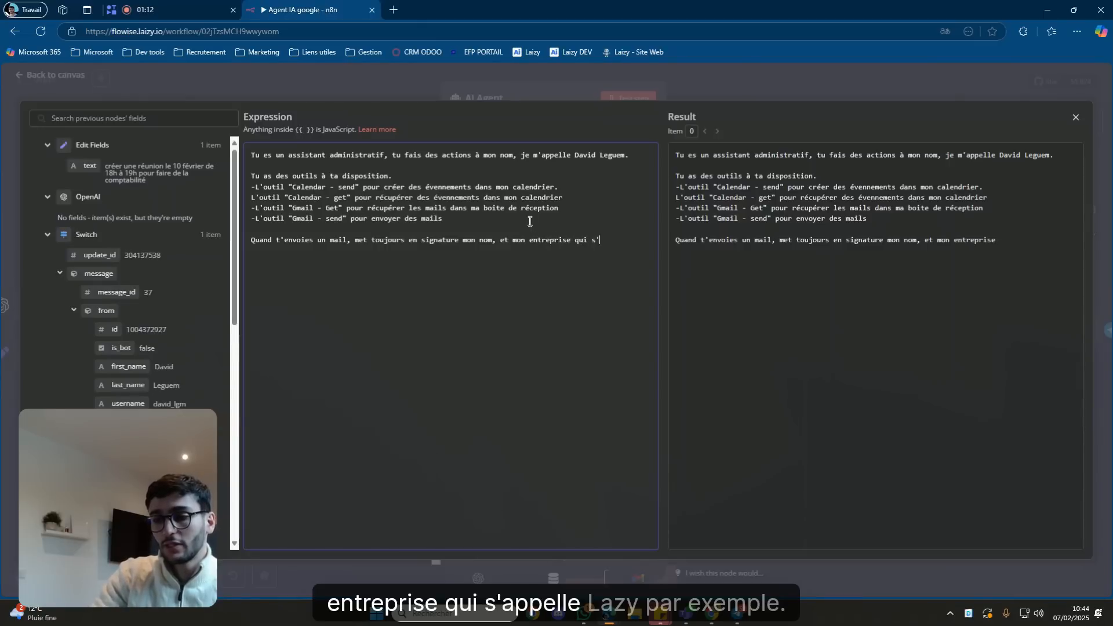
pyautogui.write('appelle Laizy.')
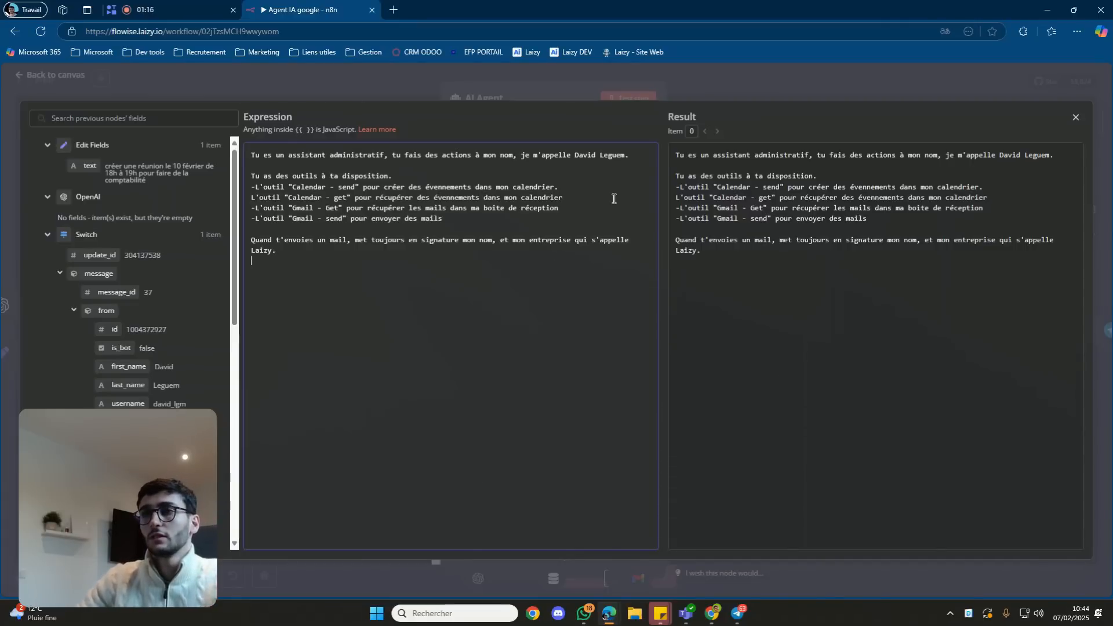
pyautogui.click(735, 92)
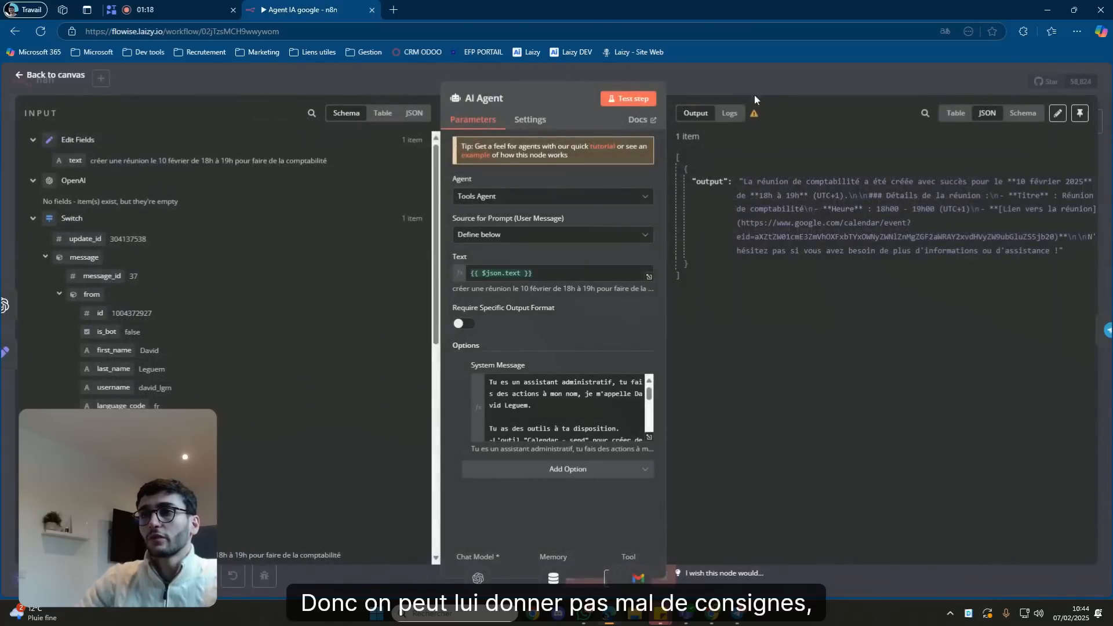
# Save the Agent IA google workflow and clear its previous execution data.
pyautogui.click(768, 85)
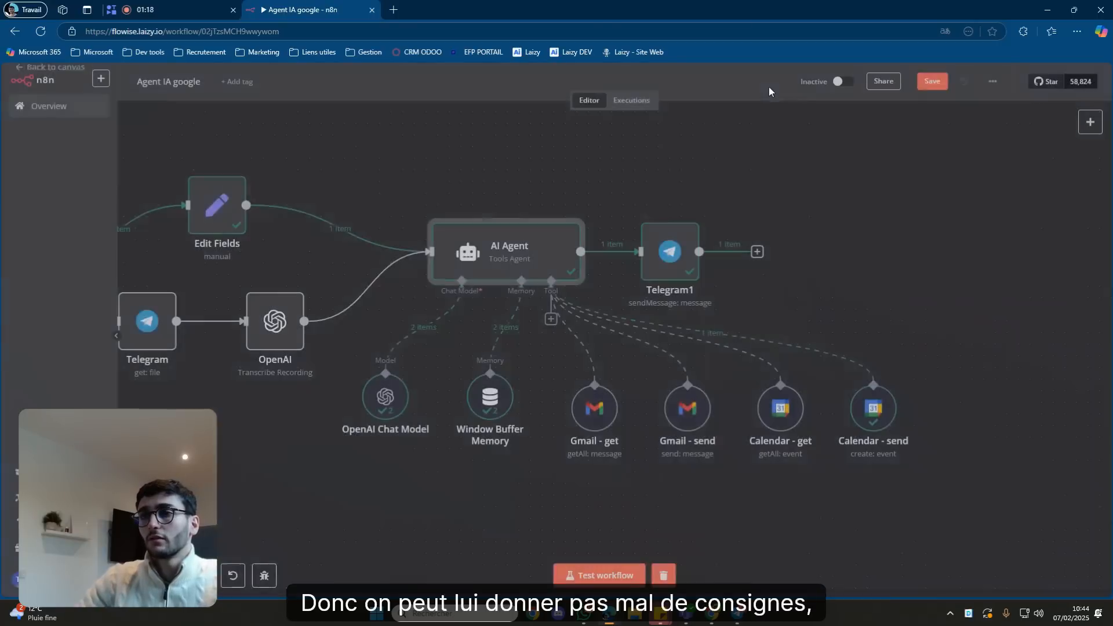
pyautogui.click(933, 87)
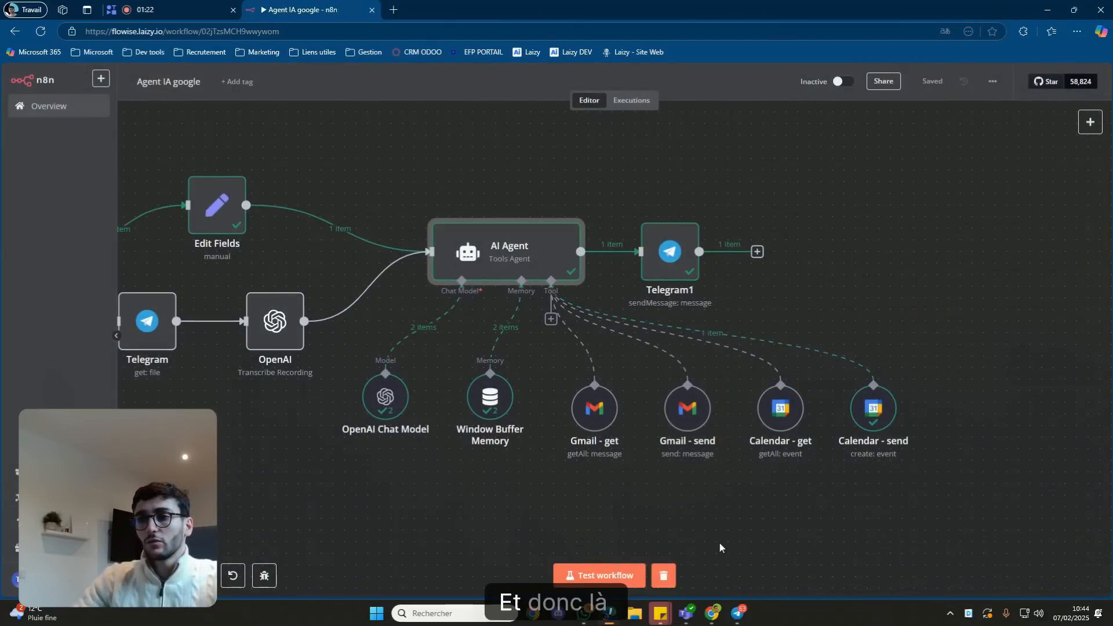
pyautogui.click(668, 574)
pyautogui.moveTo(683, 514); pyautogui.dragTo(799, 487)
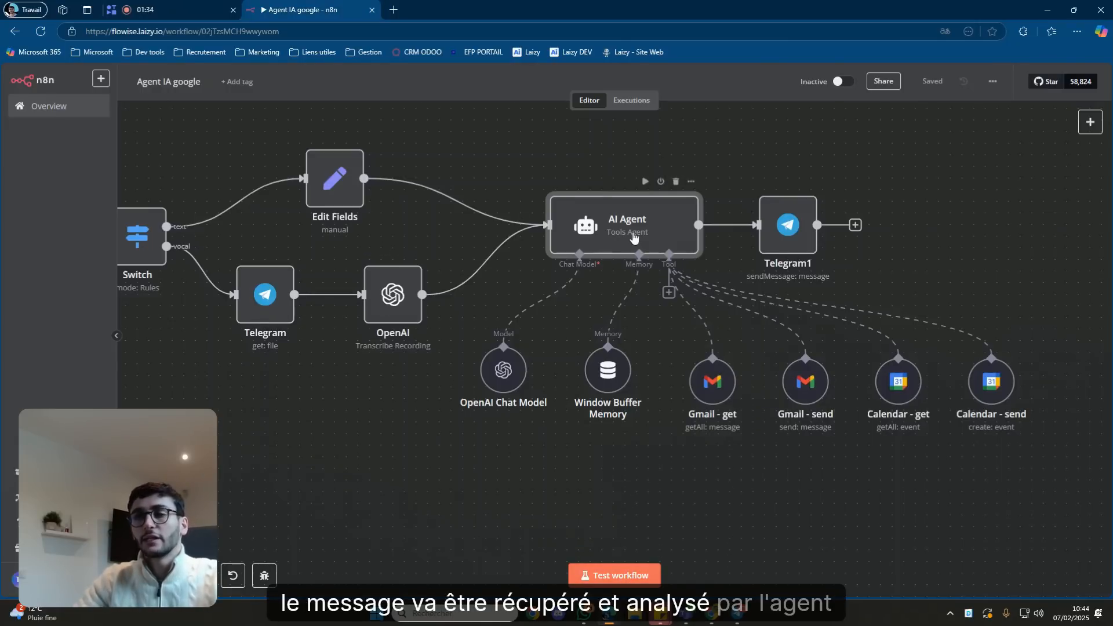
# Switch the workflow to active and dismiss the activation notice.
pyautogui.click(841, 82)
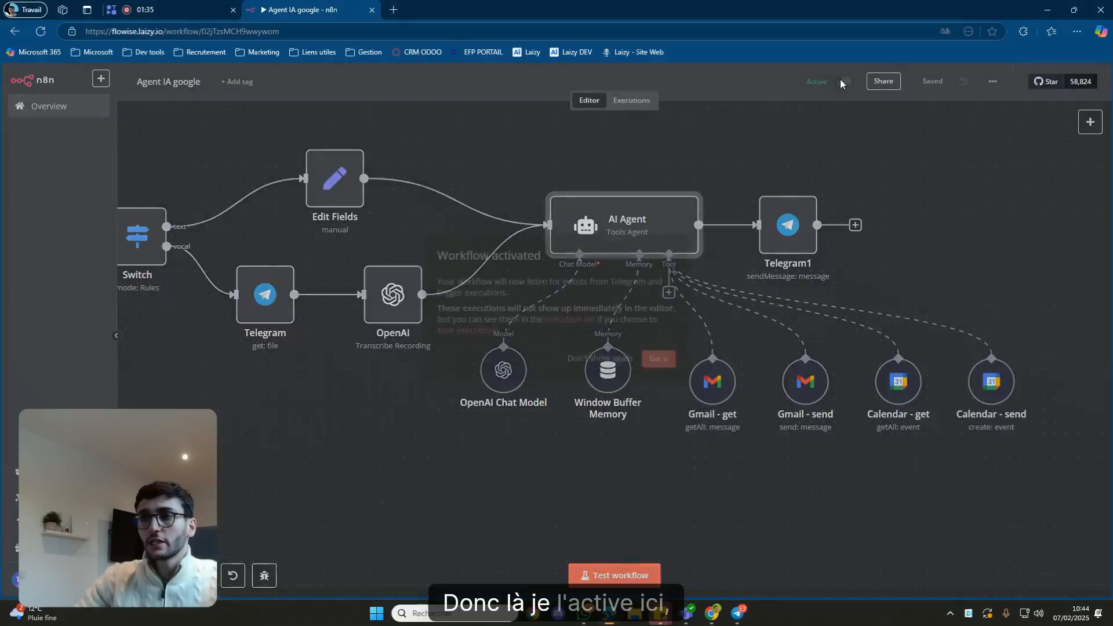
pyautogui.click(657, 367)
pyautogui.moveTo(718, 475); pyautogui.dragTo(639, 472)
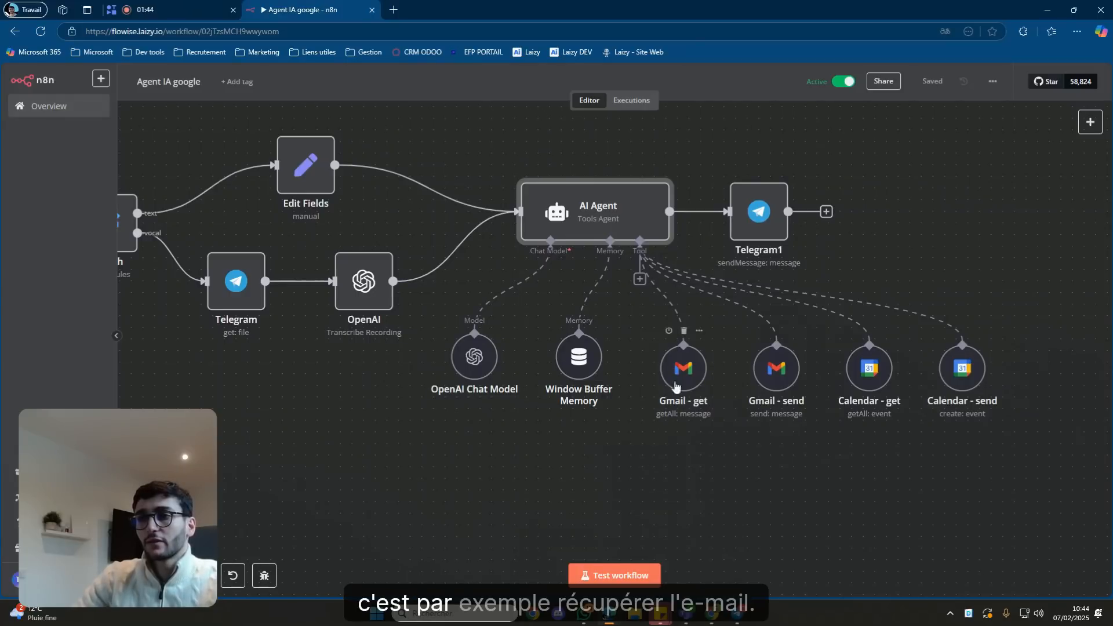
pyautogui.moveTo(736, 612)
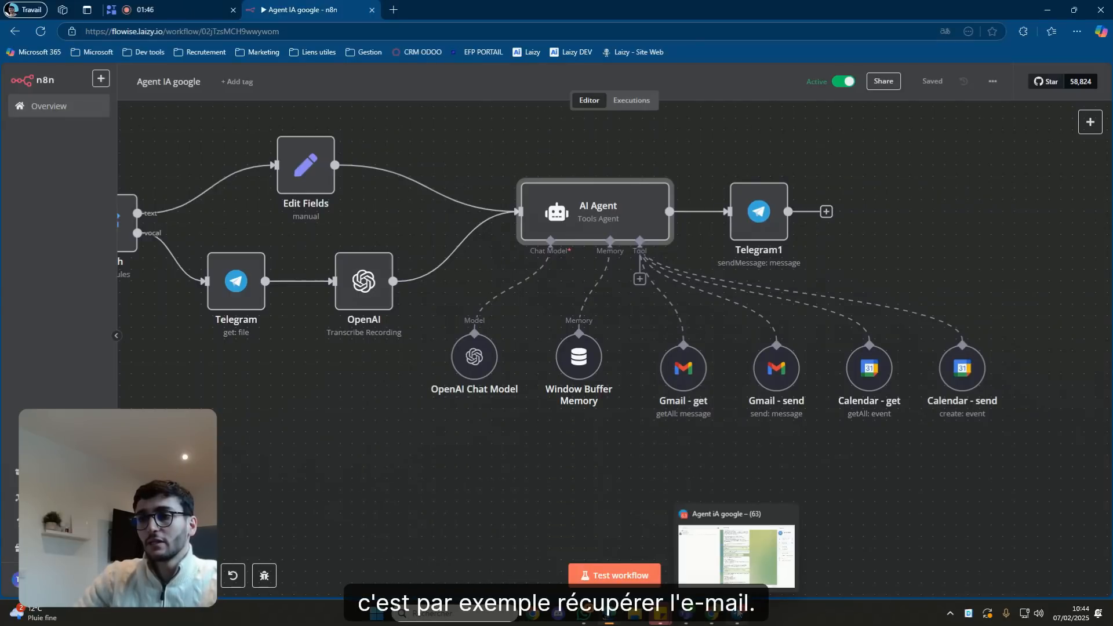
pyautogui.click(697, 561)
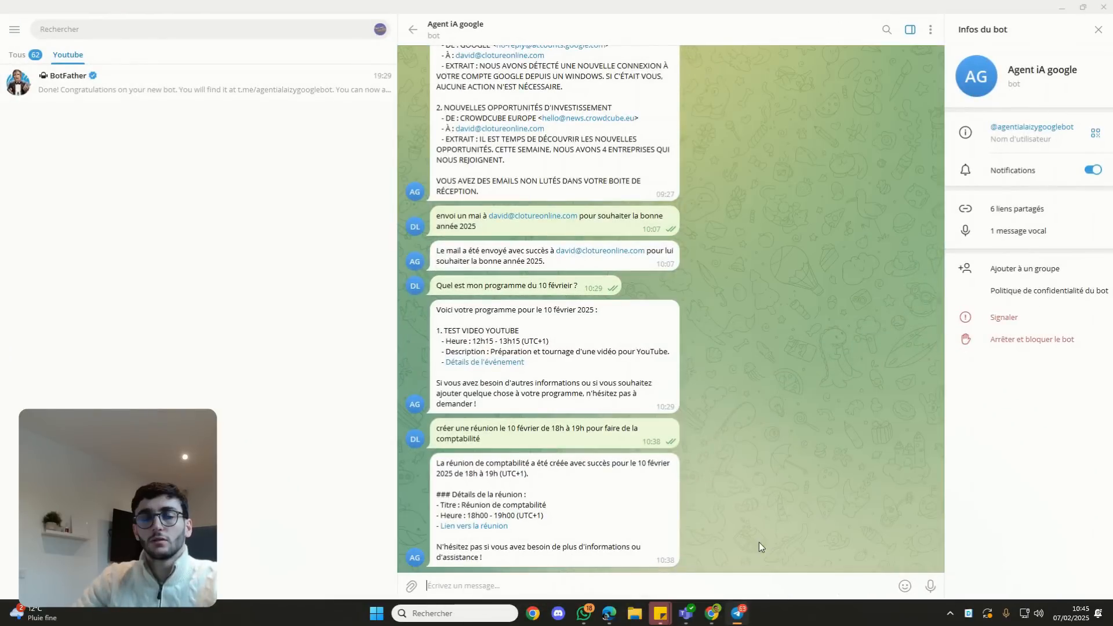
# Send the bot a 4-second voice request for unread emails and review its two-email reply.
pyautogui.moveTo(910, 586)
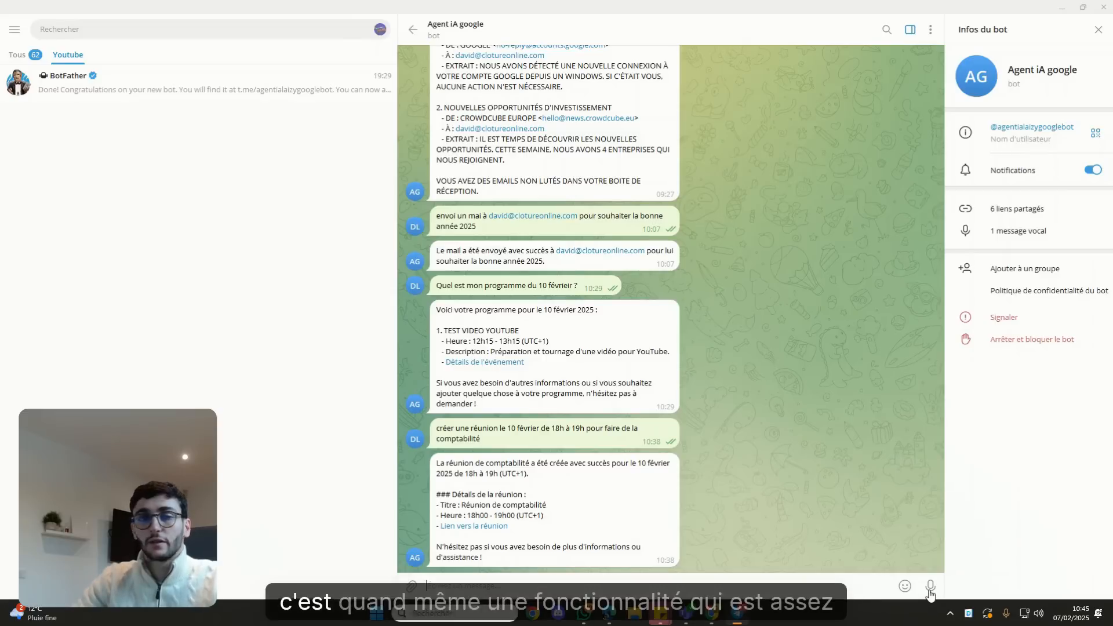
pyautogui.moveTo(930, 591); pyautogui.dragTo(930, 595)
pyautogui.moveTo(905, 586)
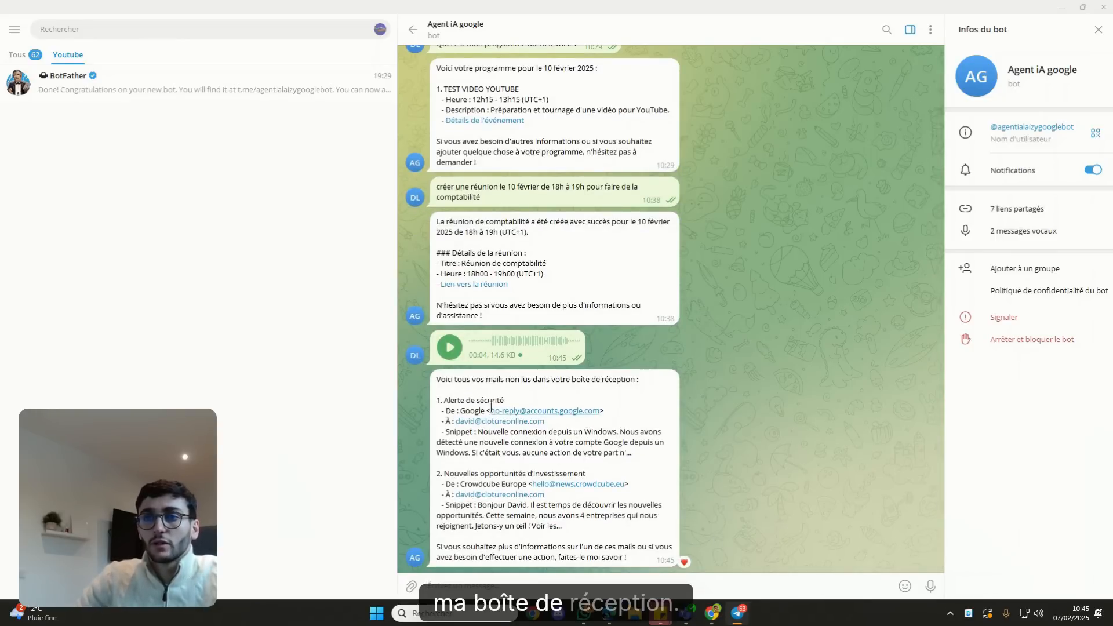
pyautogui.moveTo(464, 400); pyautogui.dragTo(478, 406)
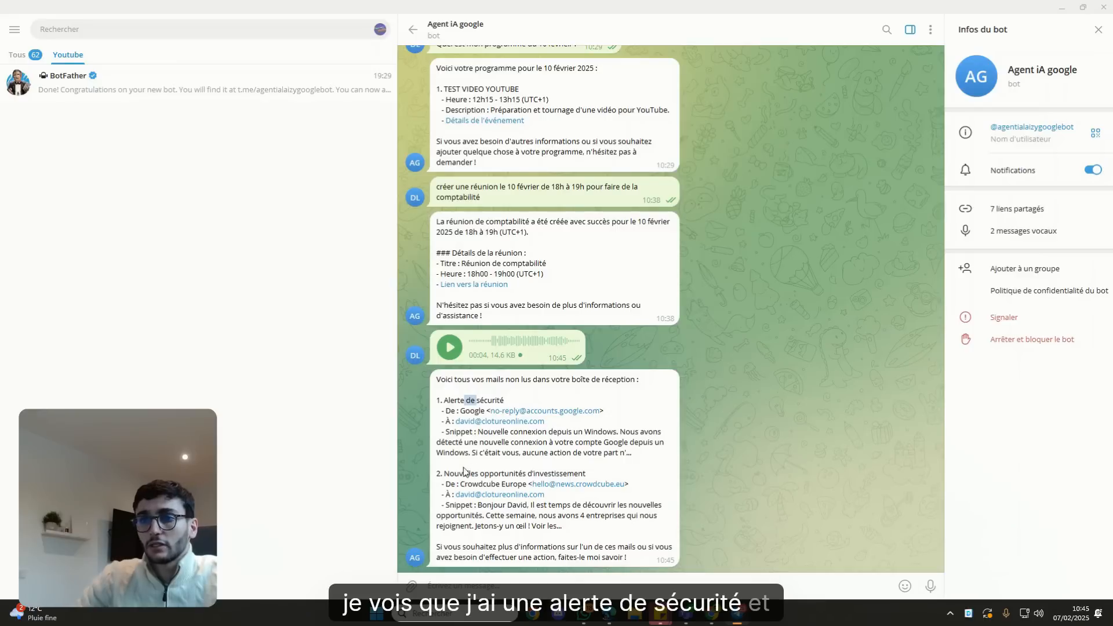
pyautogui.scroll(2, 655, 405)
pyautogui.scroll(-2, 654, 405)
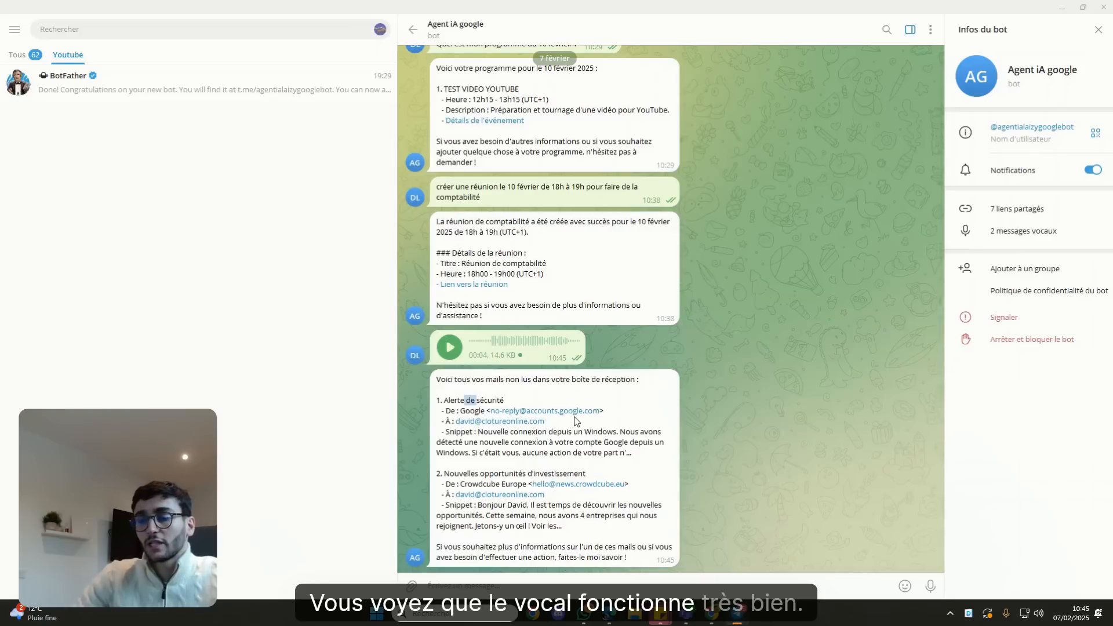
pyautogui.moveTo(610, 613)
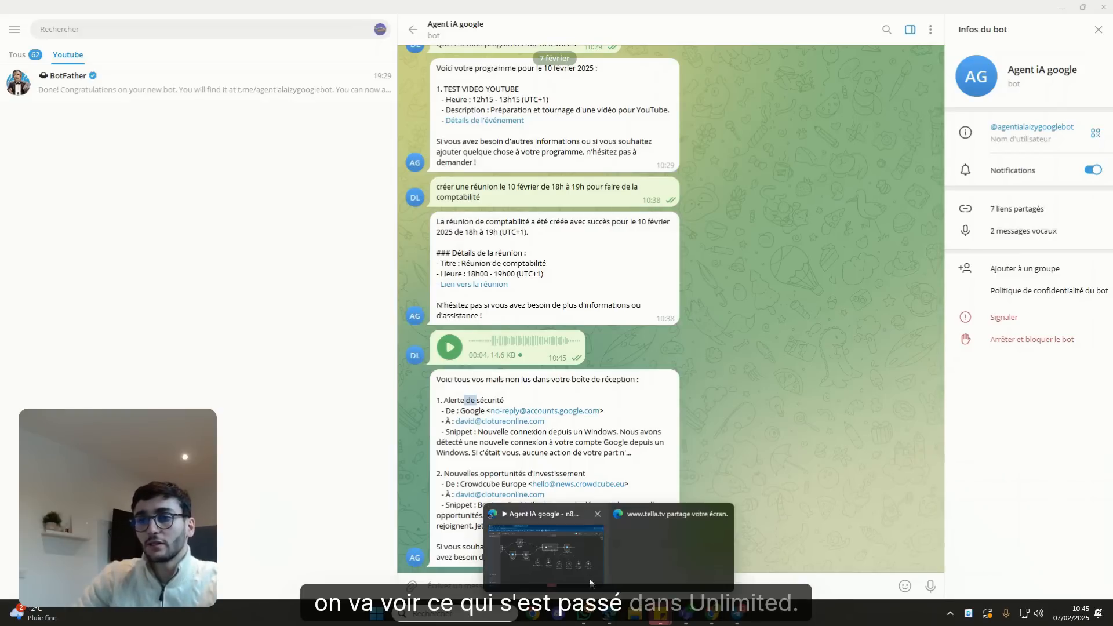
pyautogui.click(571, 546)
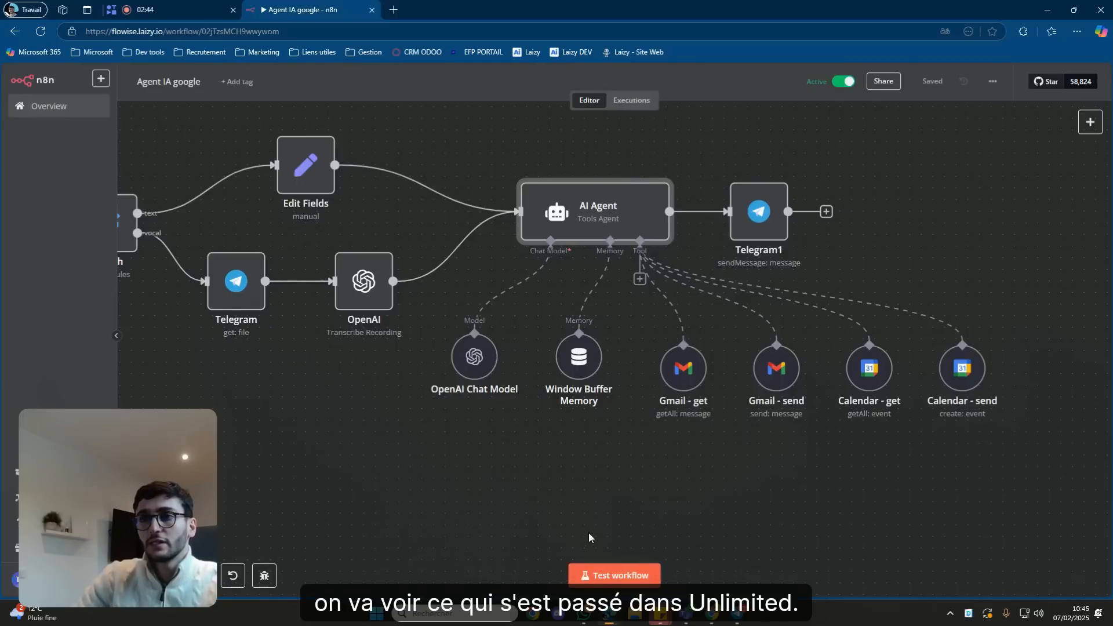
# Open the 10:45:21 execution and inspect how the Switch node routed the voice message.
pyautogui.click(630, 104)
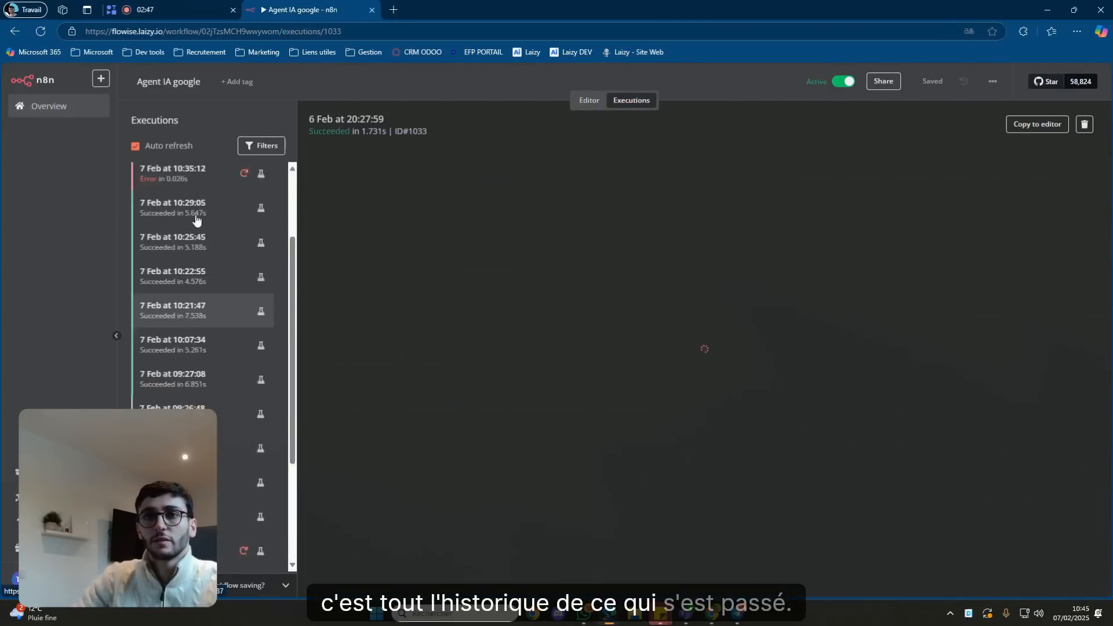
pyautogui.click(208, 178)
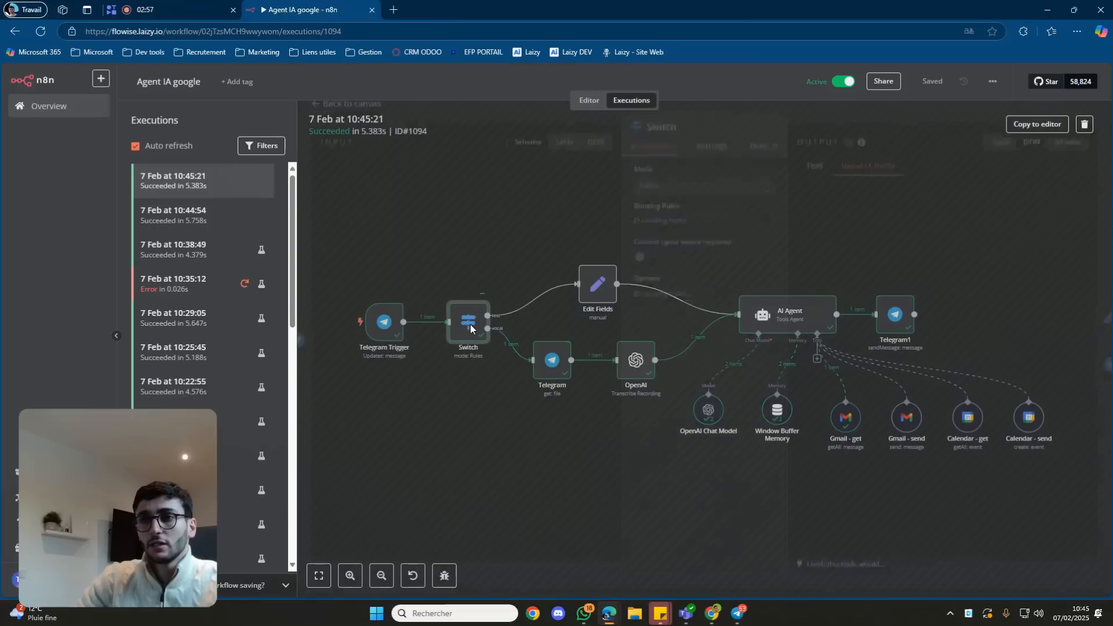
pyautogui.doubleClick(467, 330)
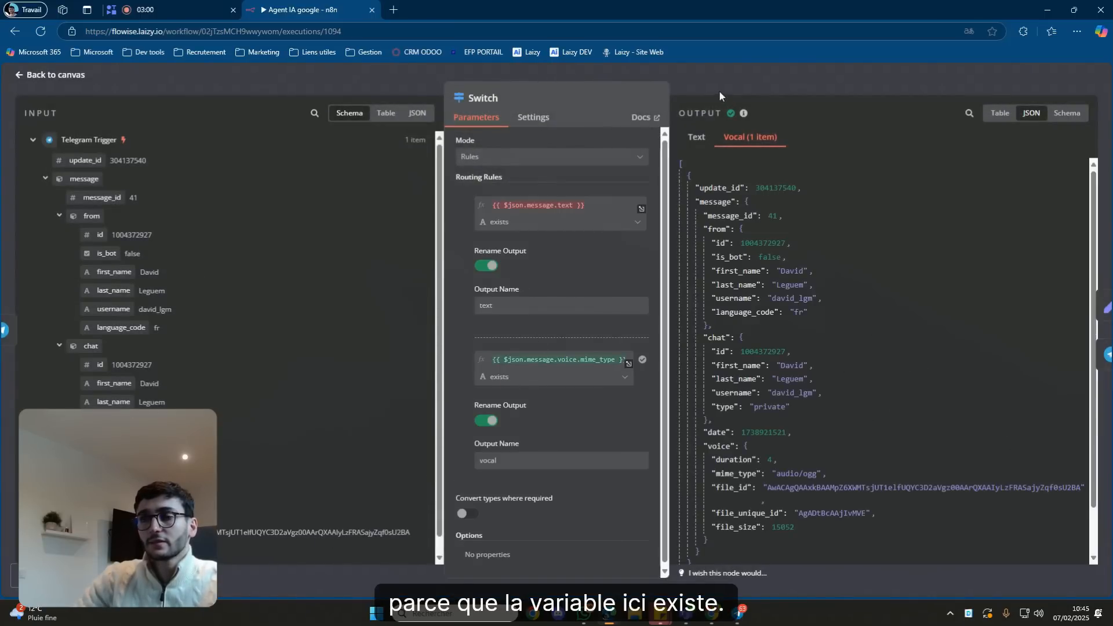
pyautogui.click(719, 93)
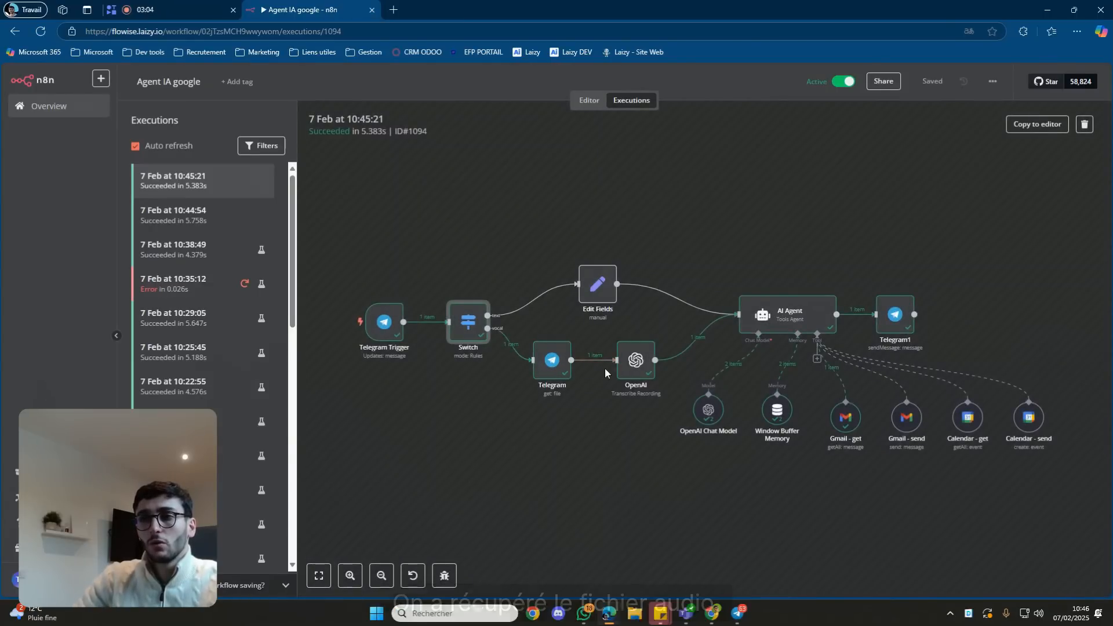
# Check the OpenAI node's voice-note transcription and the tool nodes, then return to the editor.
pyautogui.doubleClick(635, 370)
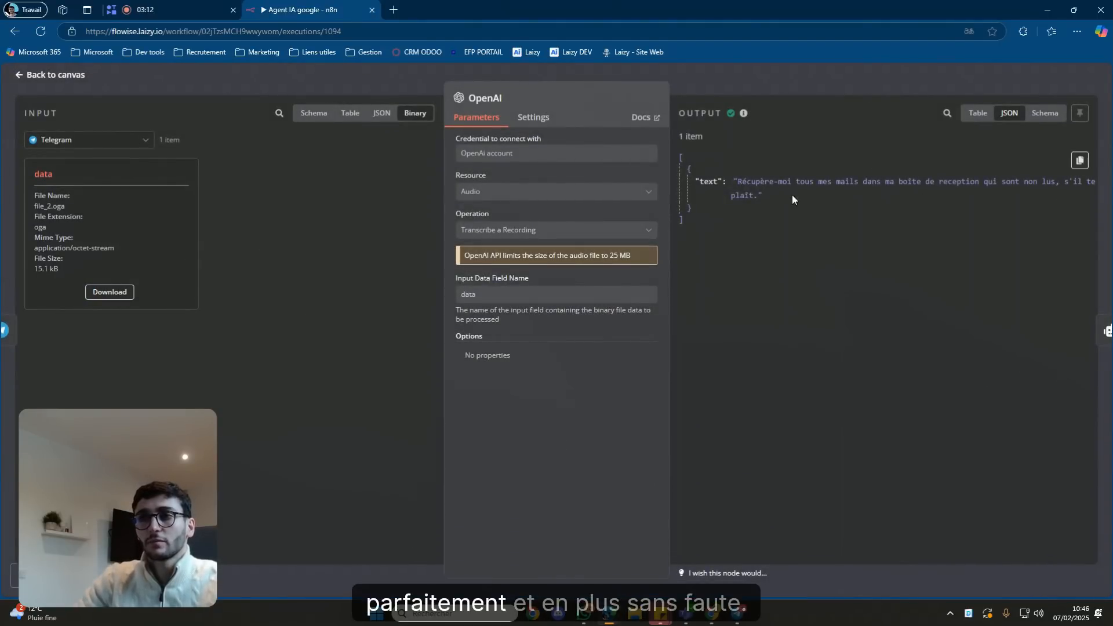
pyautogui.click(759, 85)
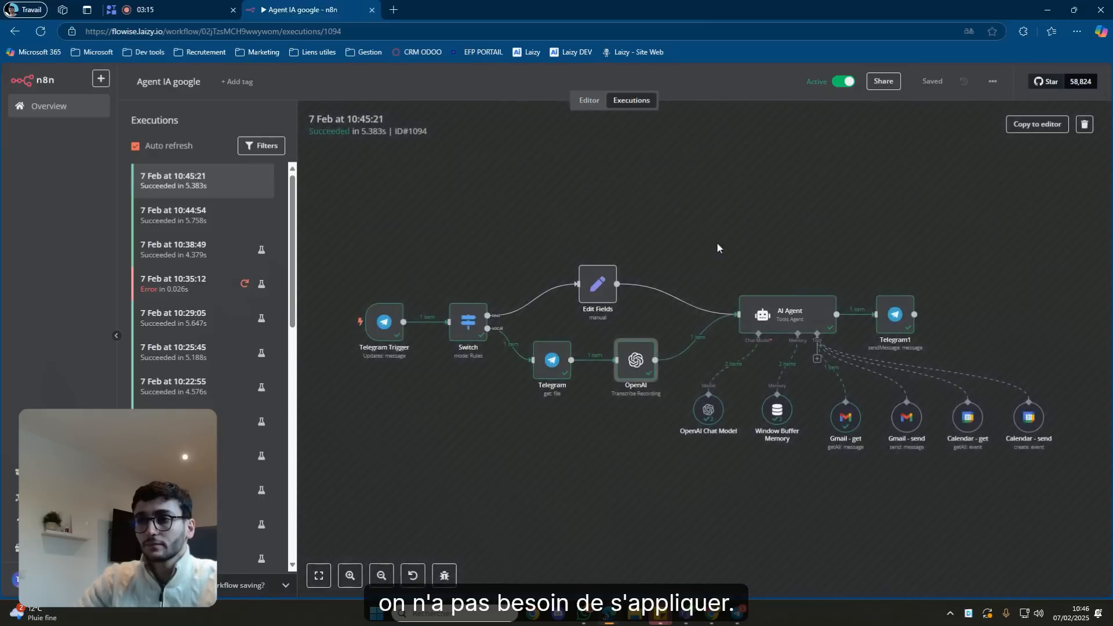
pyautogui.moveTo(795, 246); pyautogui.dragTo(709, 229)
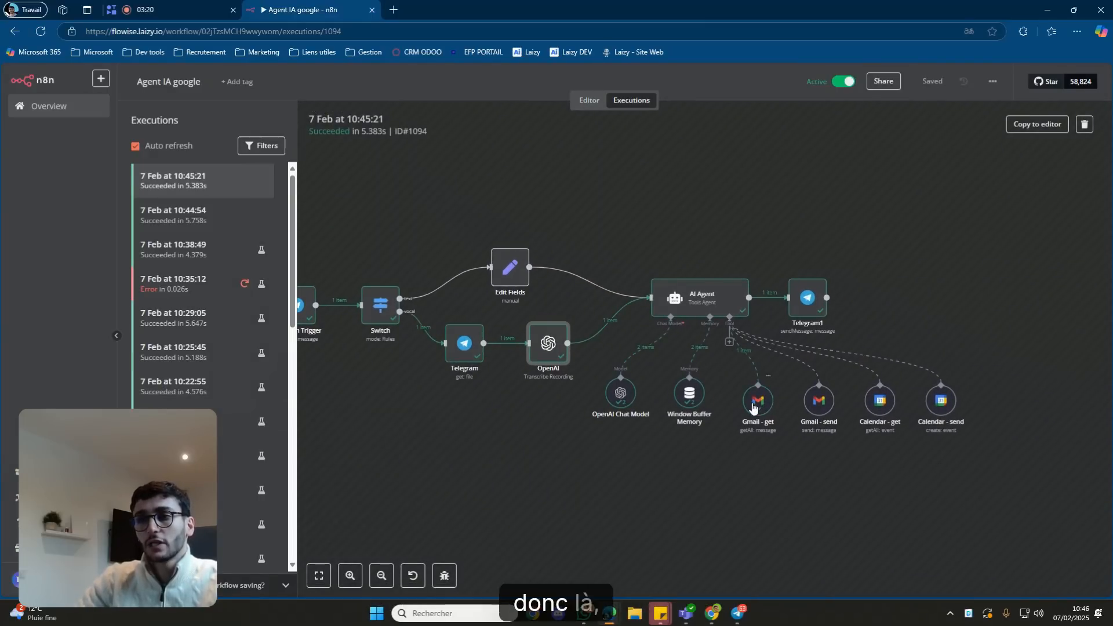
pyautogui.click(601, 103)
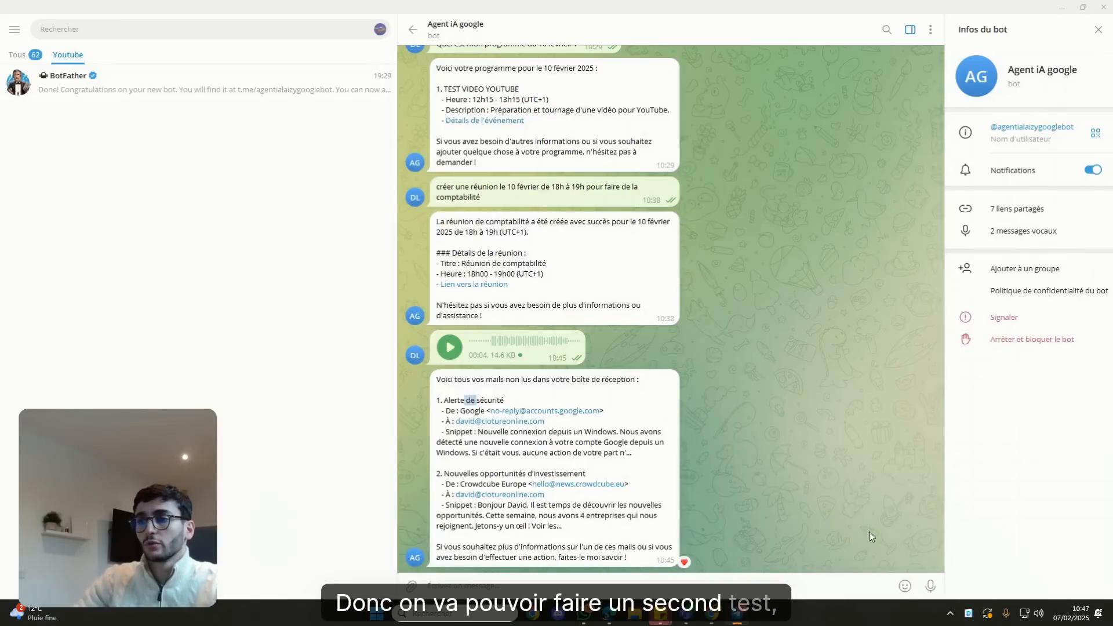
# Dictate a 'Rendez-vous informatique' request for 10 February and highlight the confirmed title and 19h00–20h00 time.
pyautogui.click(929, 585)
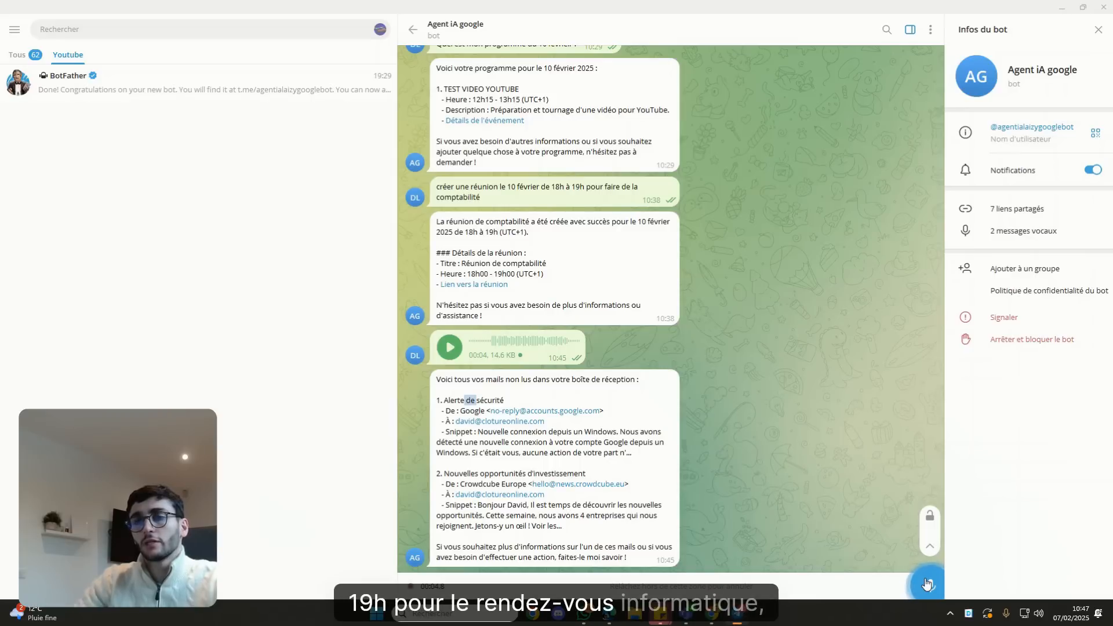
pyautogui.moveTo(928, 583); pyautogui.dragTo(927, 584)
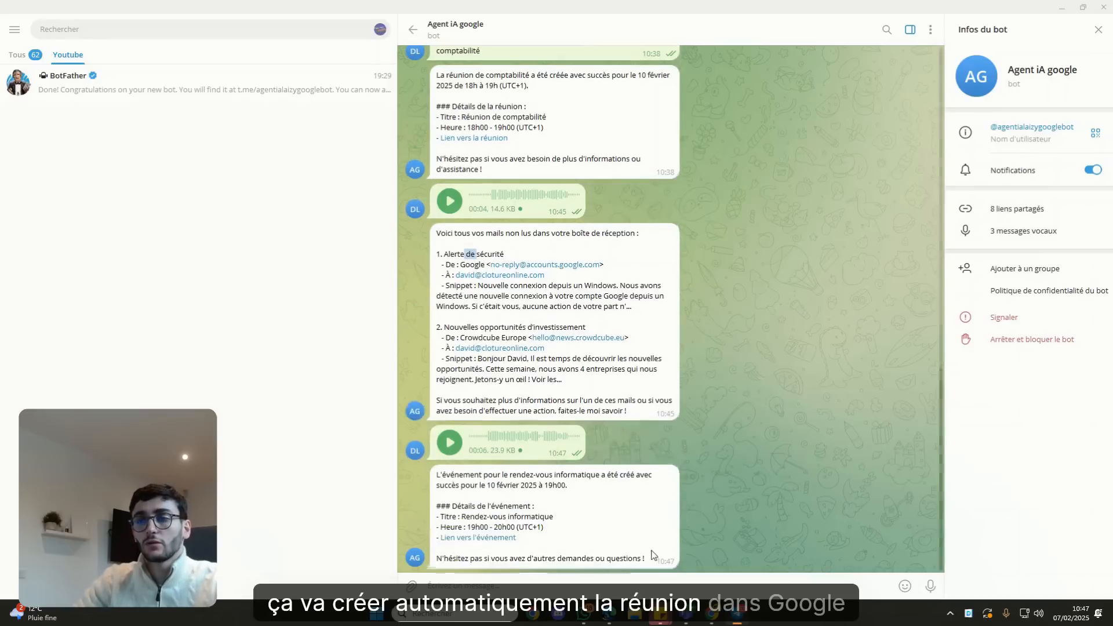
pyautogui.moveTo(464, 516); pyautogui.dragTo(549, 517)
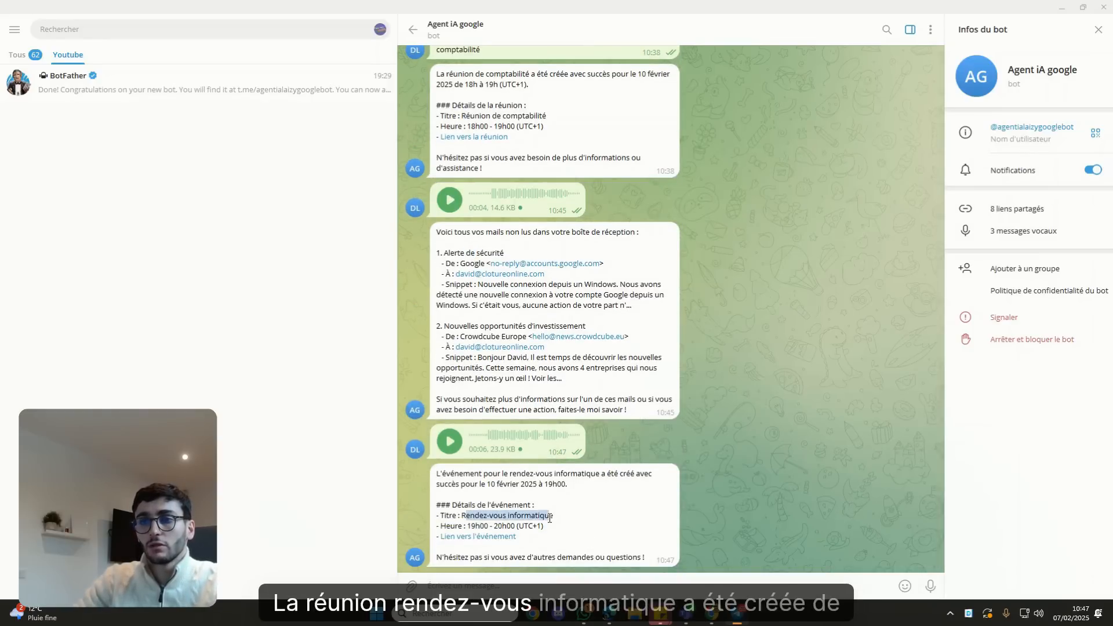
pyautogui.moveTo(481, 524); pyautogui.dragTo(488, 525)
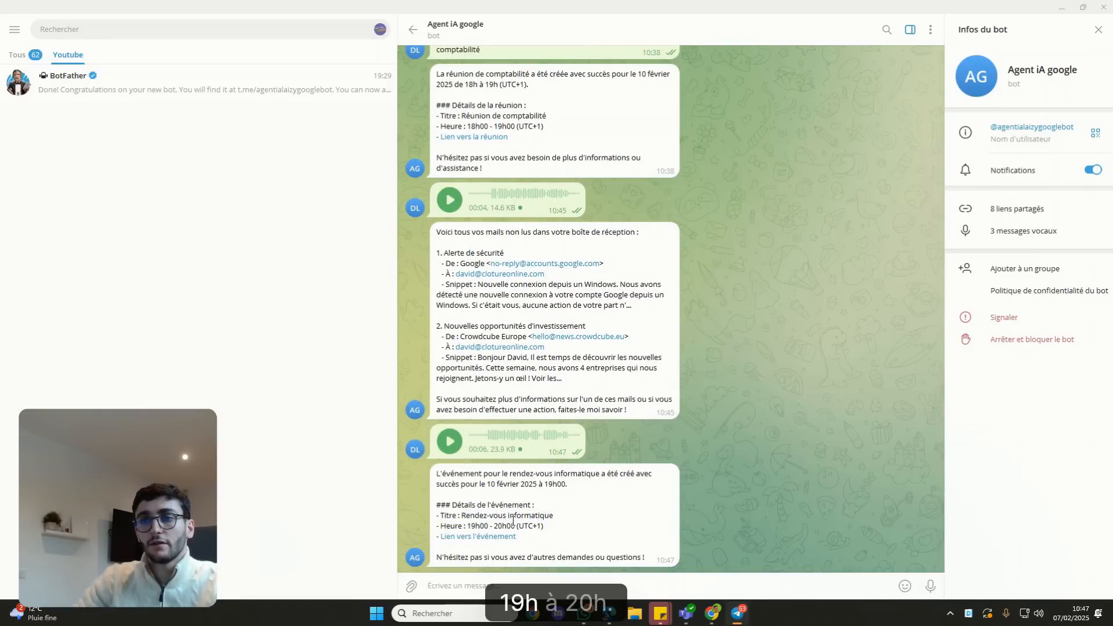
# Verify Monday 10 February shows the new 19h–20h Rendez-vous informatique, then return to n8n.
pyautogui.moveTo(711, 613)
pyautogui.click(742, 545)
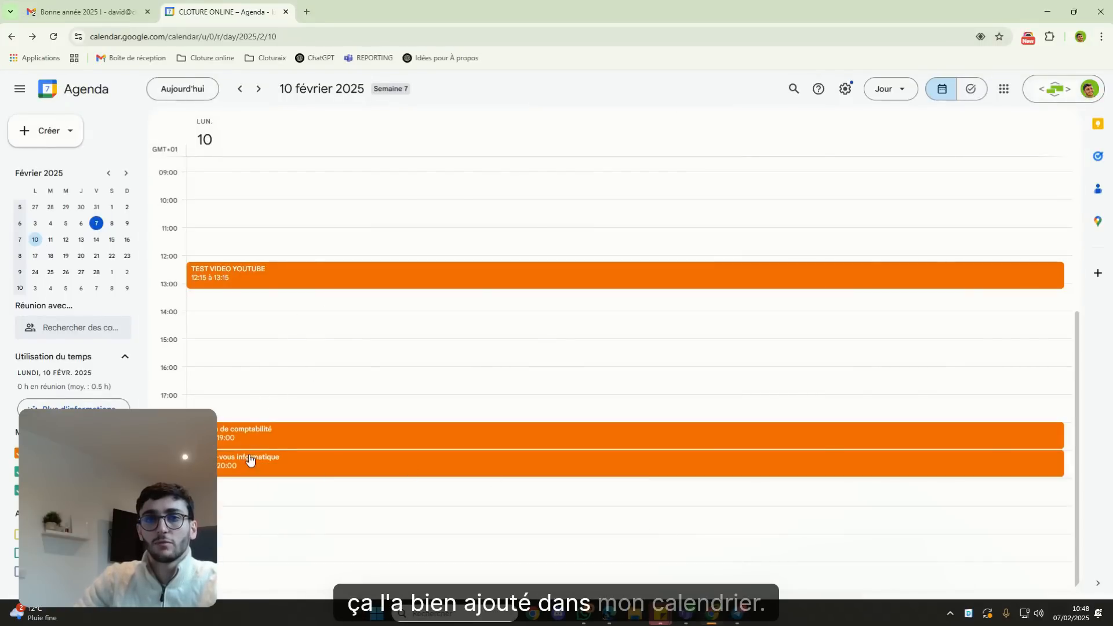
pyautogui.moveTo(660, 613)
pyautogui.moveTo(609, 613)
pyautogui.click(604, 520)
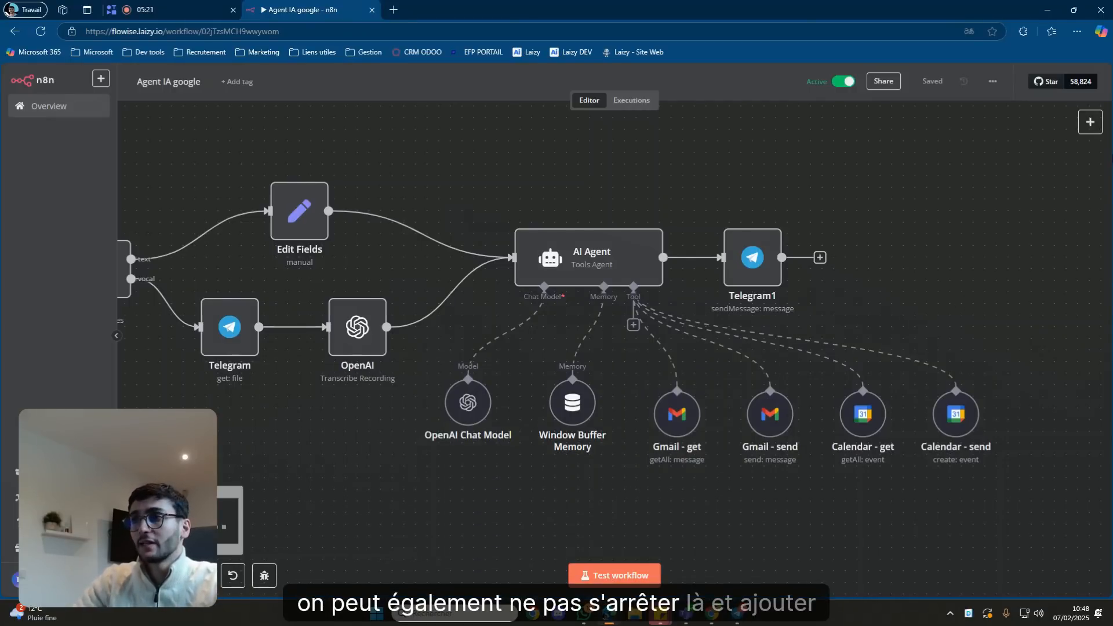
pyautogui.click(1090, 122)
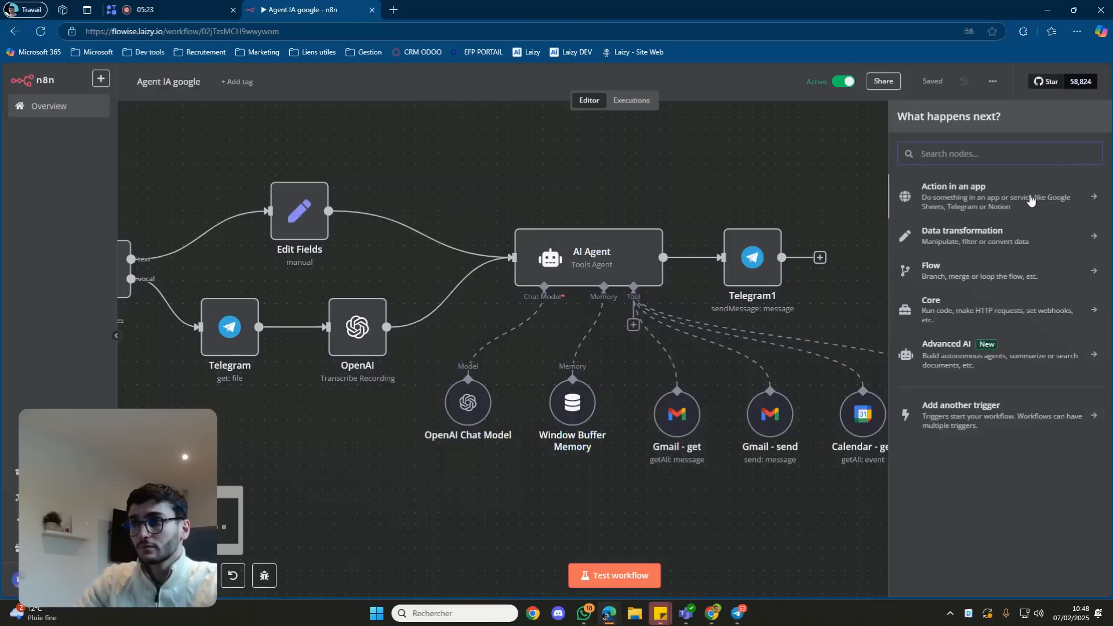
pyautogui.click(870, 203)
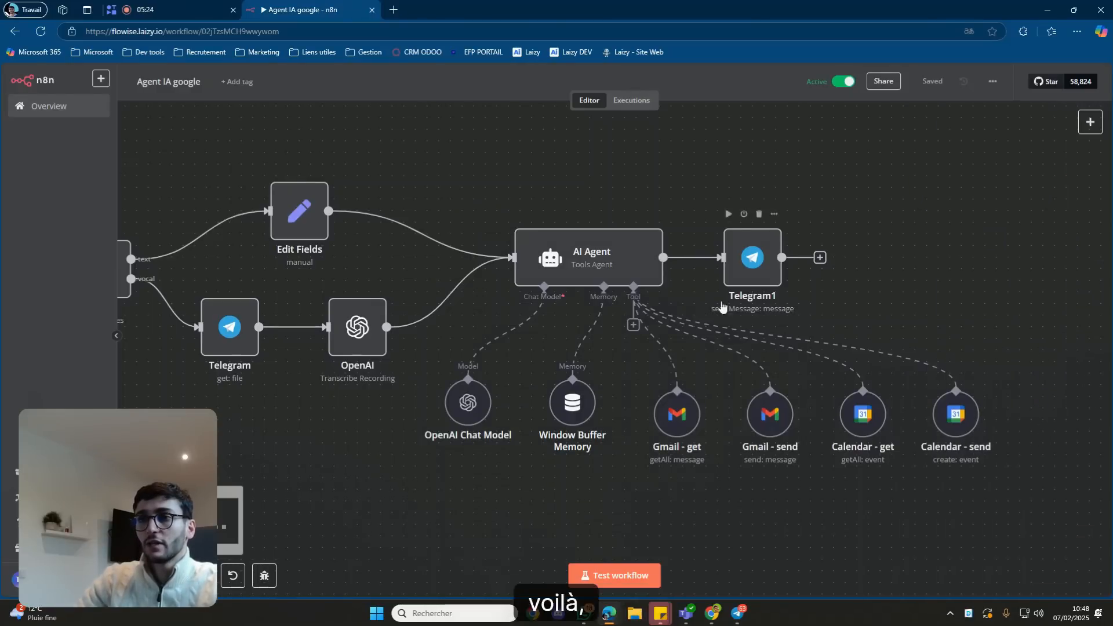
pyautogui.click(634, 324)
pyautogui.scroll(-5, 982, 408)
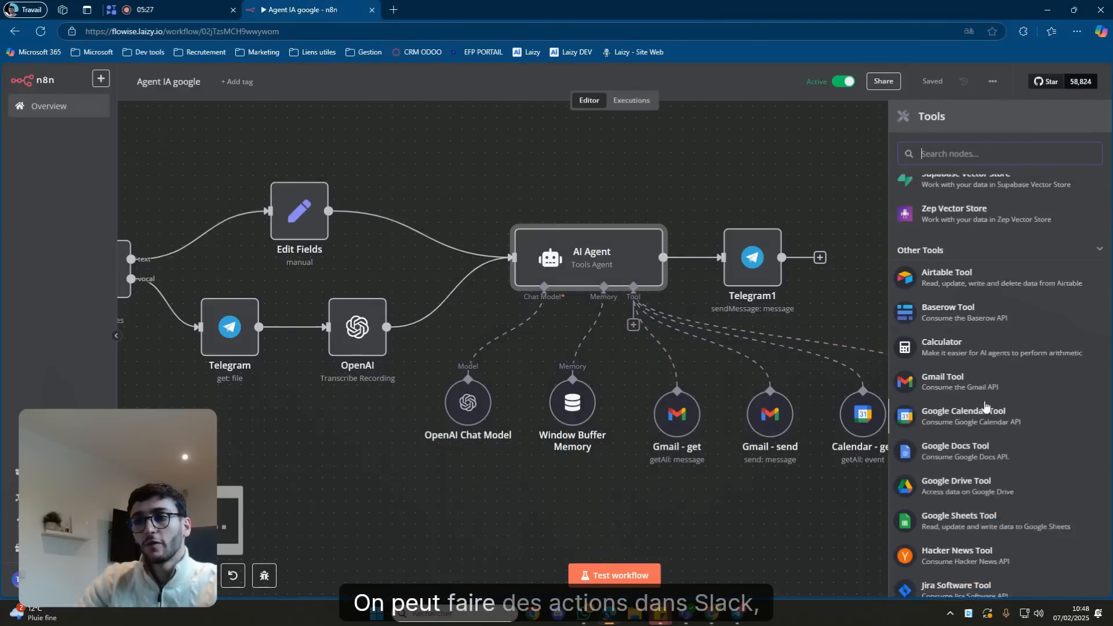
pyautogui.scroll(-10, 983, 408)
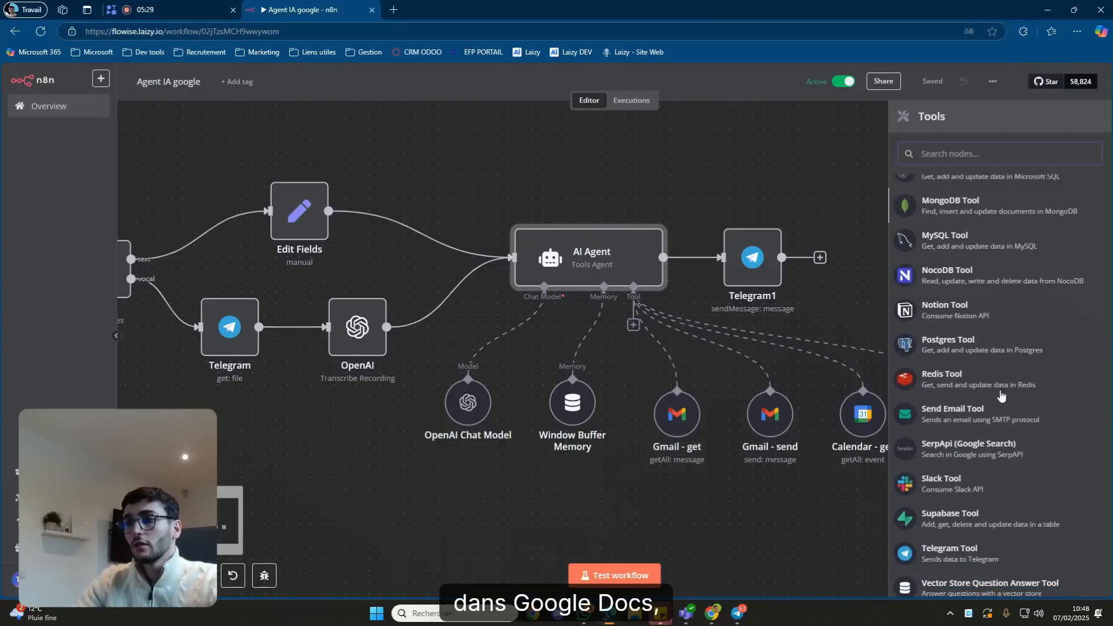
pyautogui.scroll(-4, 1001, 395)
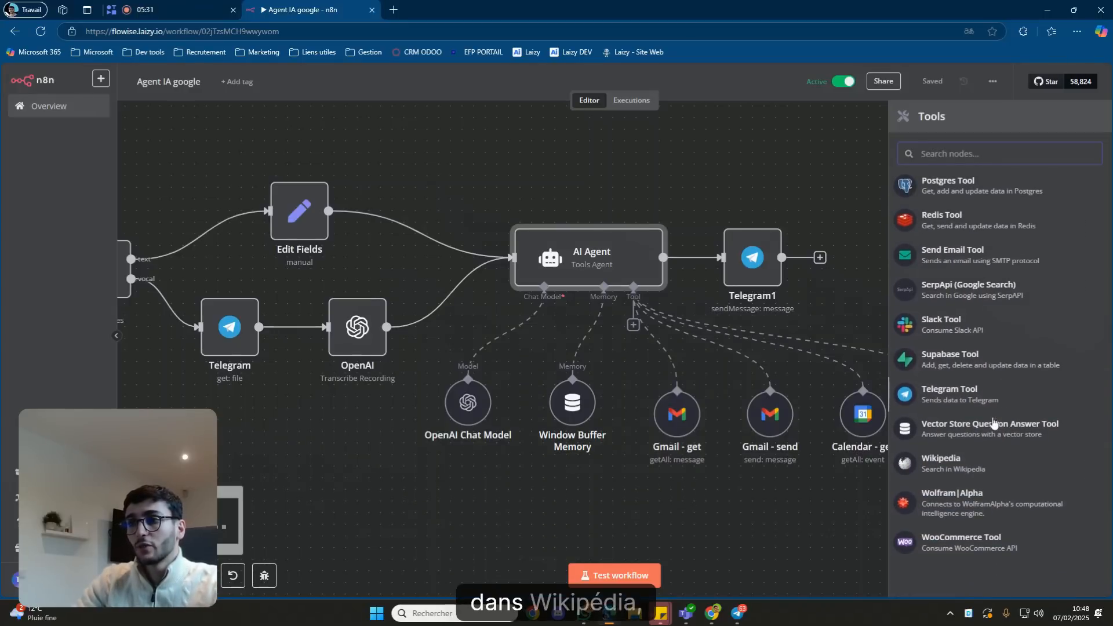
pyautogui.scroll(20, 993, 435)
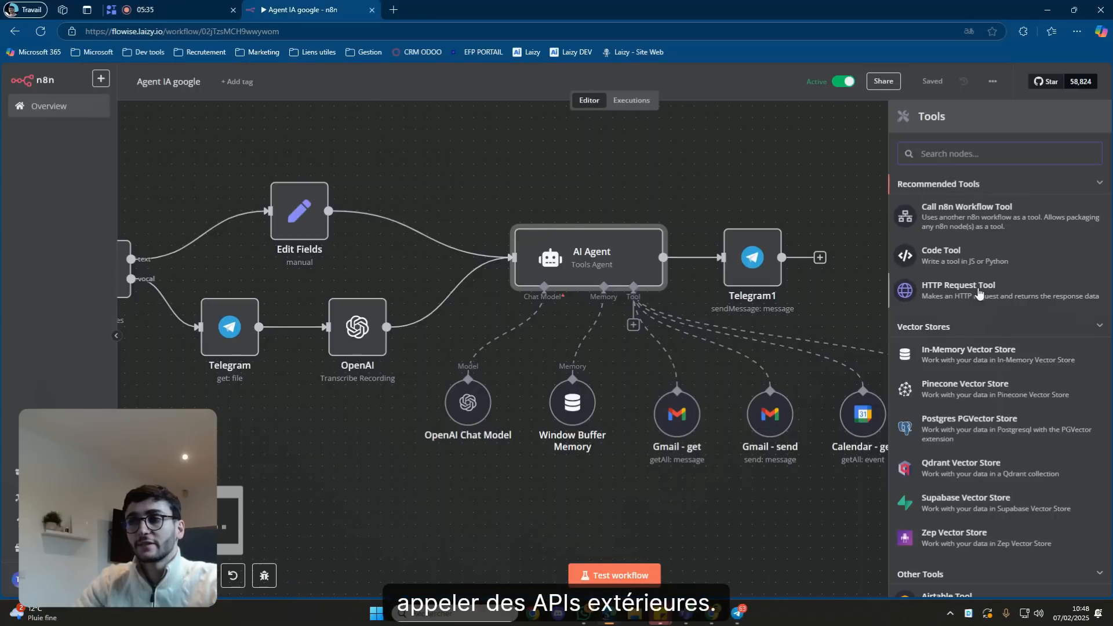
pyautogui.click(823, 128)
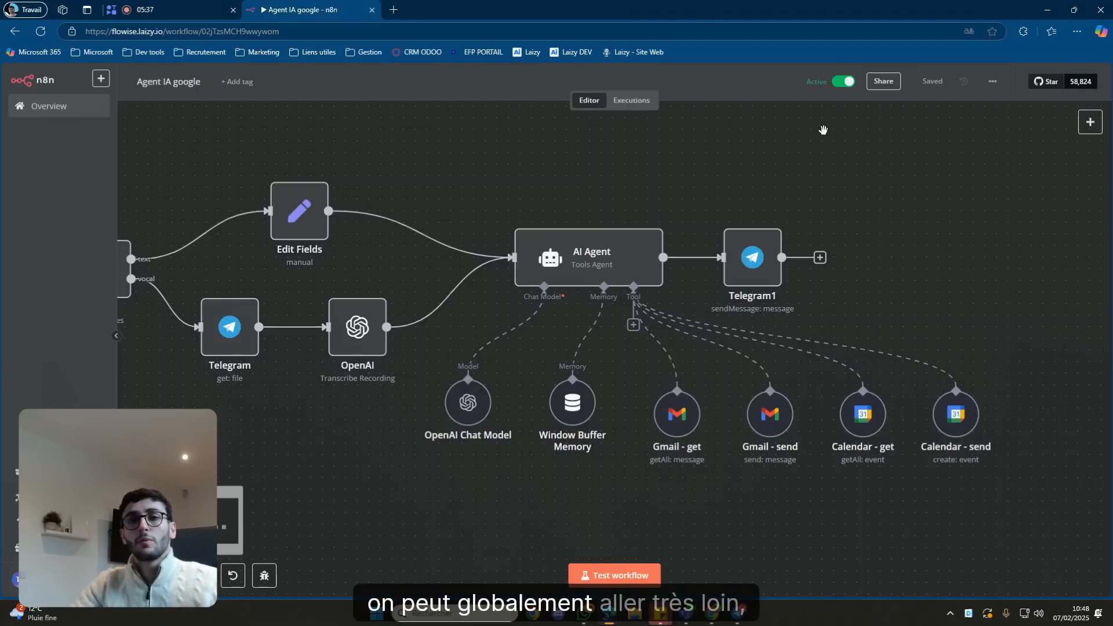